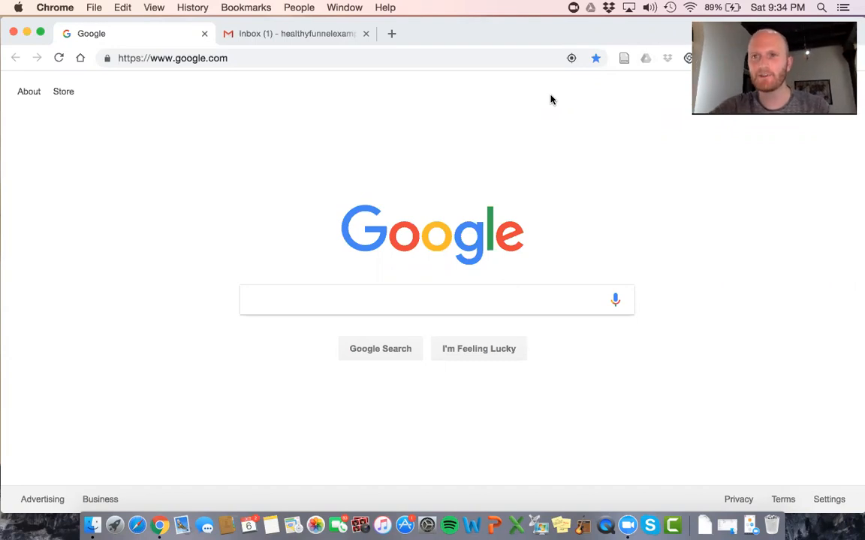
{"action": "left_click", "coordinate": [217, 58]}
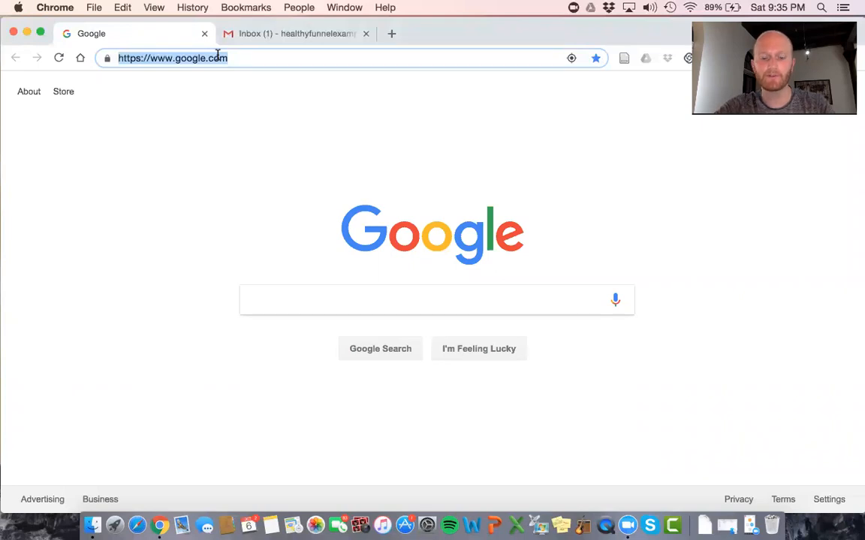
{"action": "type", "text": "wee"}
{"action": "key", "text": "Return"}
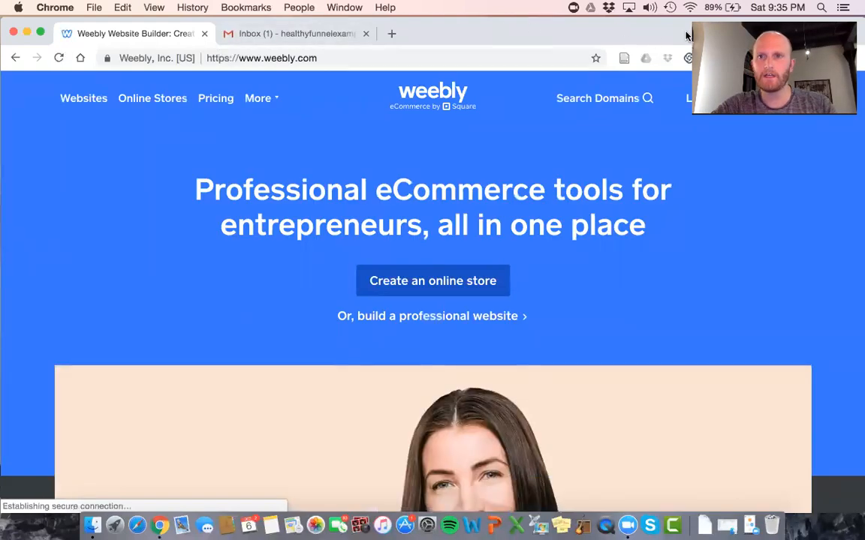
Open the Weebly sign-up form and enter the user's full name
{"action": "left_click_drag", "start_coordinate": [685, 35], "coordinate": [685, 87]}
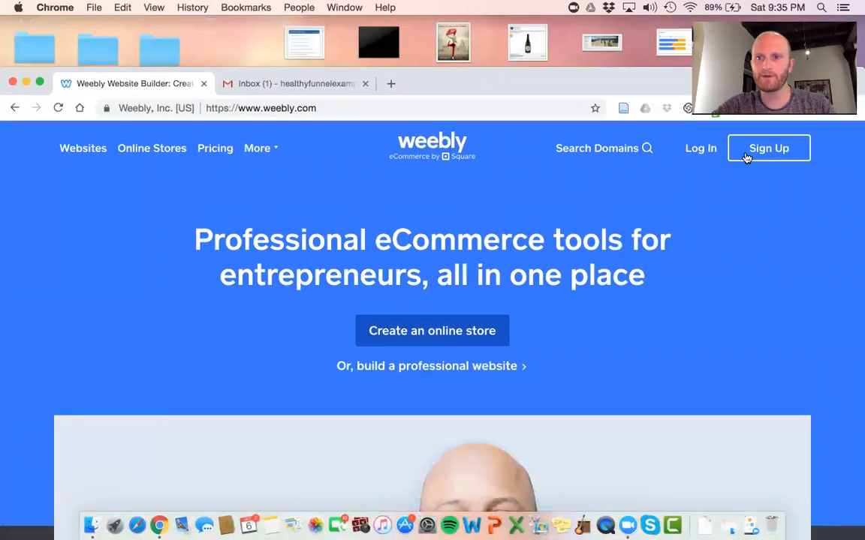
{"action": "left_click", "coordinate": [764, 149]}
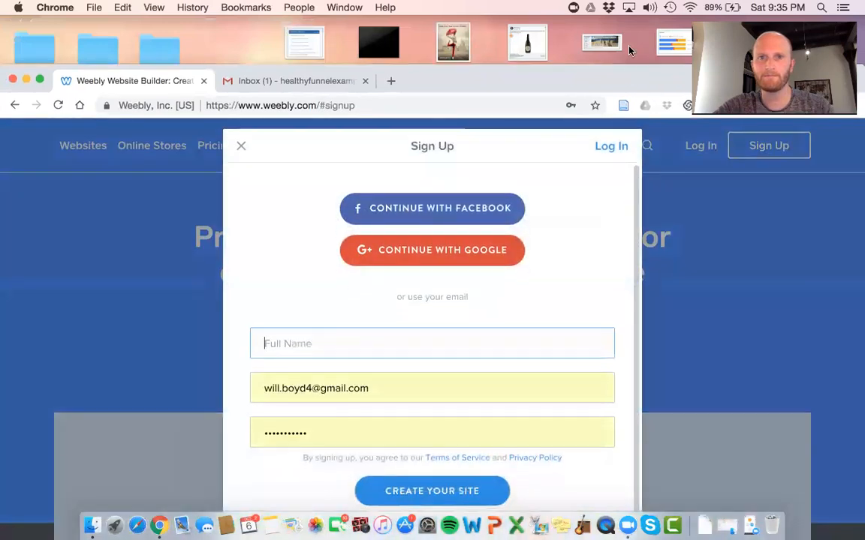
{"action": "left_click_drag", "start_coordinate": [627, 73], "coordinate": [628, 43]}
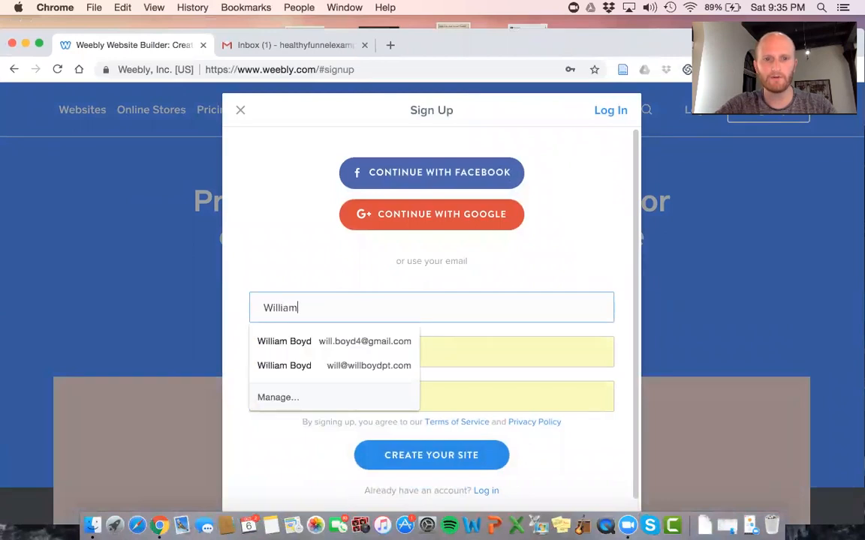
{"action": "key", "text": "Tab"}
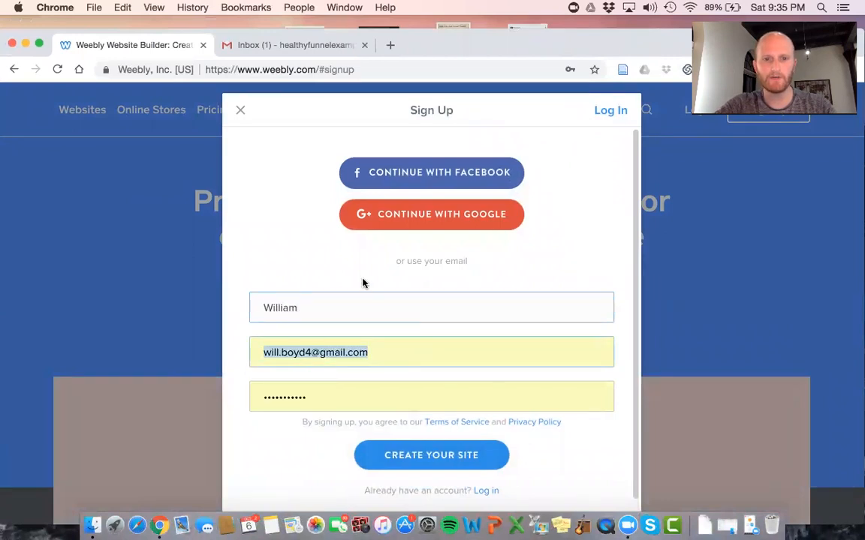
{"action": "left_click", "coordinate": [355, 301]}
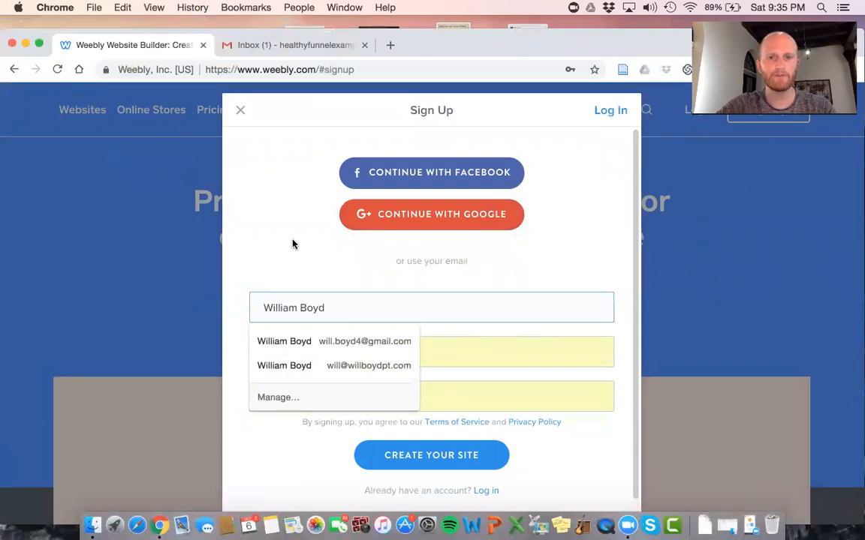
Replace the autofilled e-mail with the new address, retype the password, and create the site
{"action": "triple_click", "coordinate": [487, 343]}
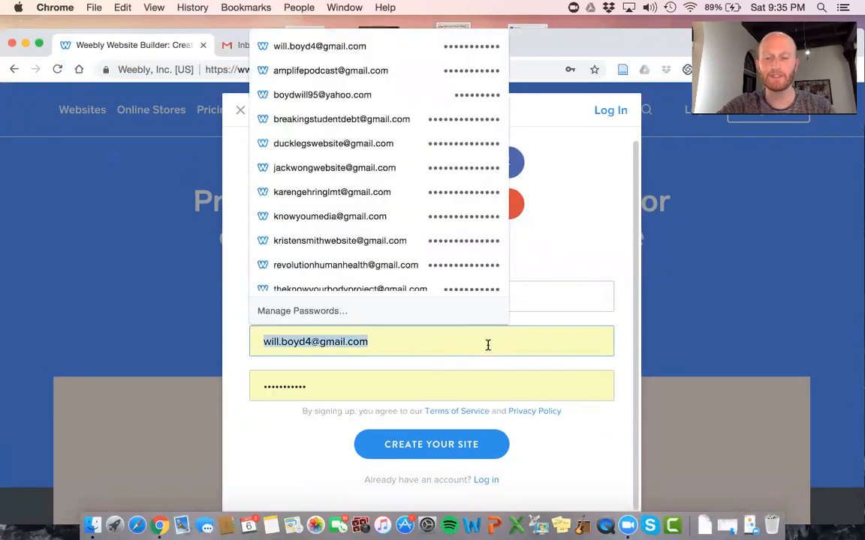
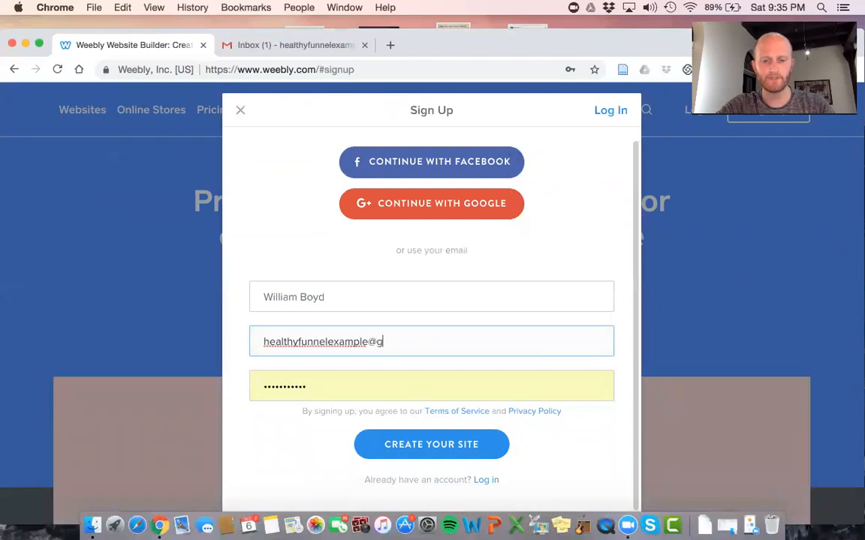
{"action": "key", "text": "Tab"}
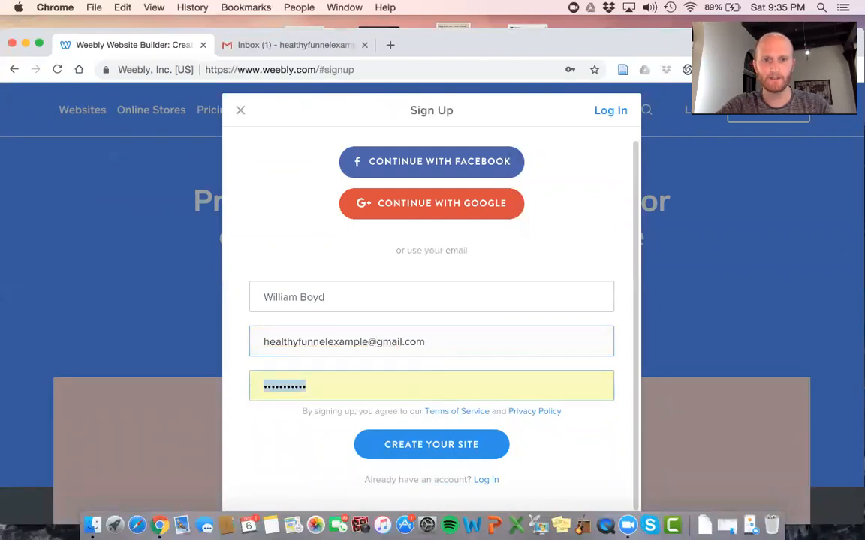
{"action": "key", "text": "BackSpace"}
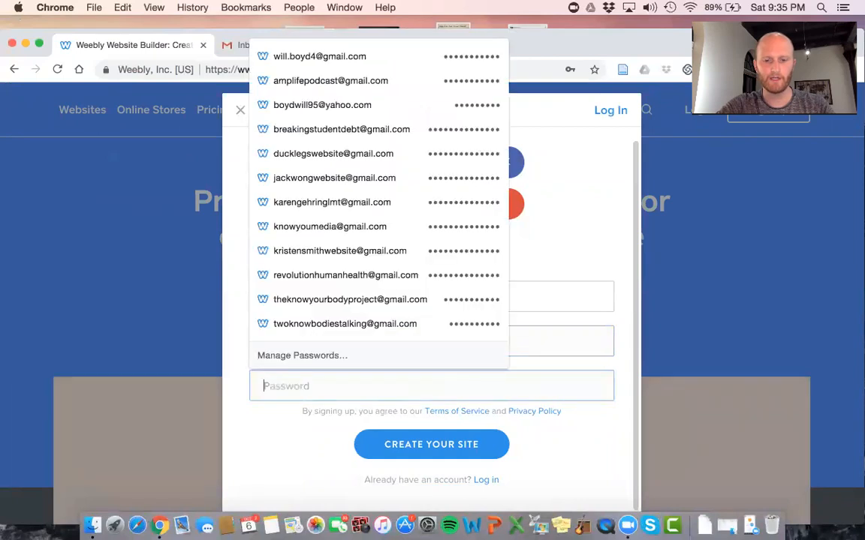
{"action": "type", "text": "••"}
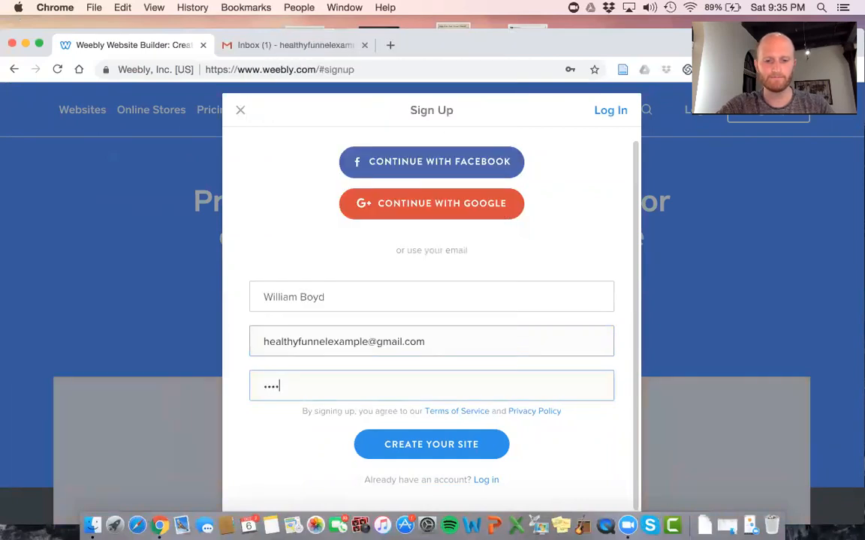
{"action": "left_click", "coordinate": [476, 448]}
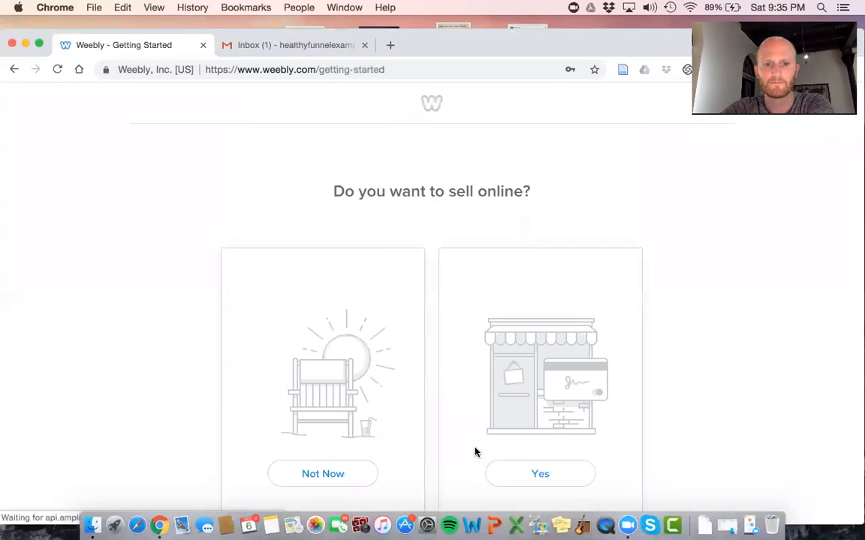
Answer Not Now to selling online to reach the Business theme picker
{"action": "left_click_drag", "start_coordinate": [639, 36], "coordinate": [640, 32]}
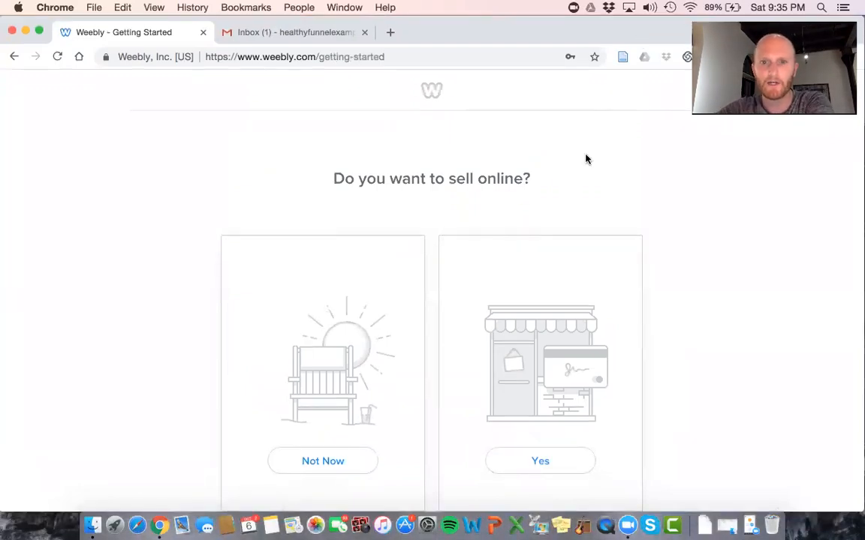
{"action": "scroll", "coordinate": [585, 158], "scroll_direction": "down", "scroll_amount": 2}
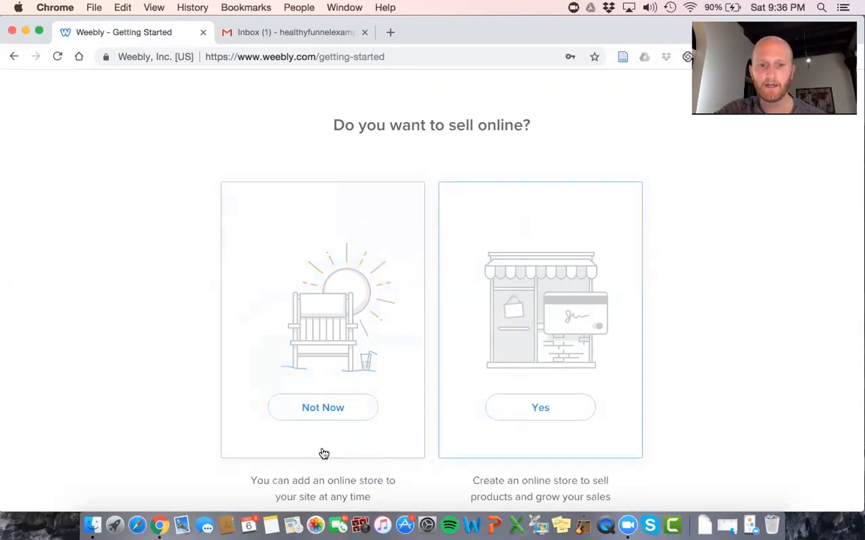
{"action": "left_click", "coordinate": [331, 425]}
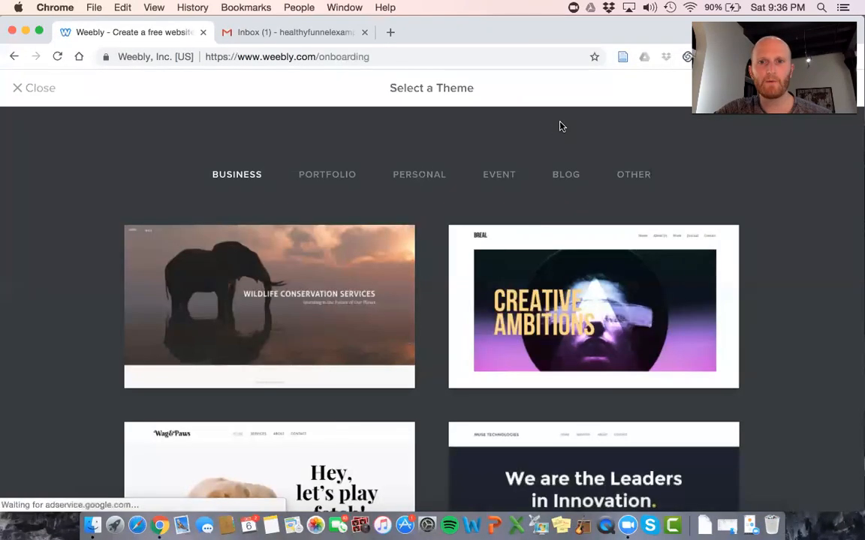
Load more themes below the Business set and scroll down to the Ariana & Hunter theme
{"action": "scroll", "coordinate": [536, 224], "scroll_direction": "down", "scroll_amount": 3}
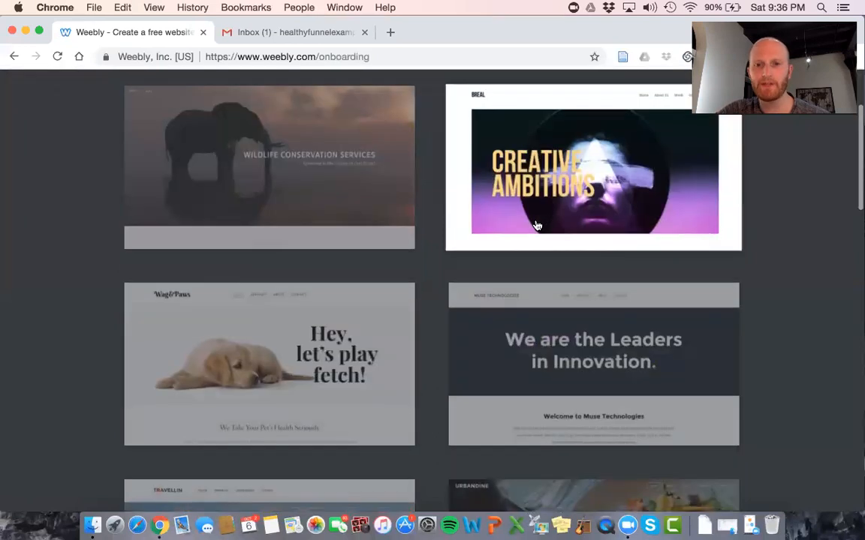
{"action": "scroll", "coordinate": [567, 149], "scroll_direction": "up", "scroll_amount": 2}
{"action": "scroll", "coordinate": [568, 148], "scroll_direction": "down", "scroll_amount": 2}
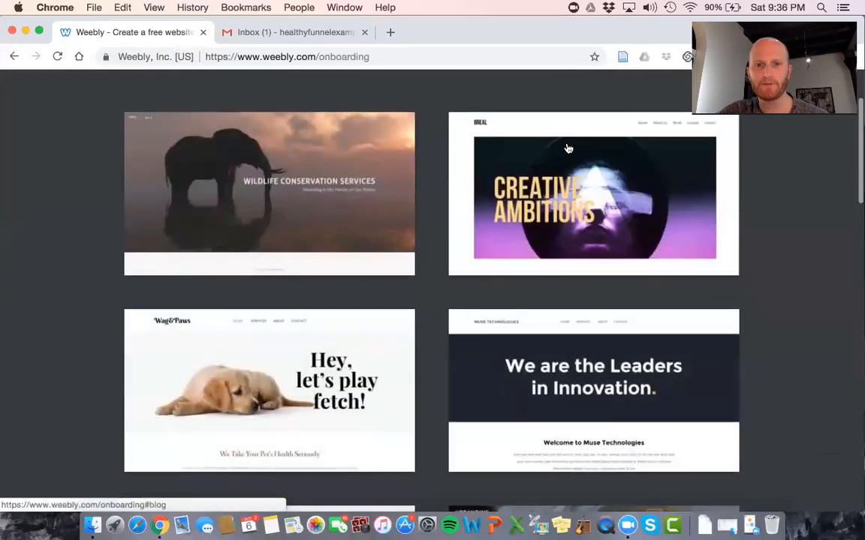
{"action": "scroll", "coordinate": [583, 227], "scroll_direction": "down", "scroll_amount": 6}
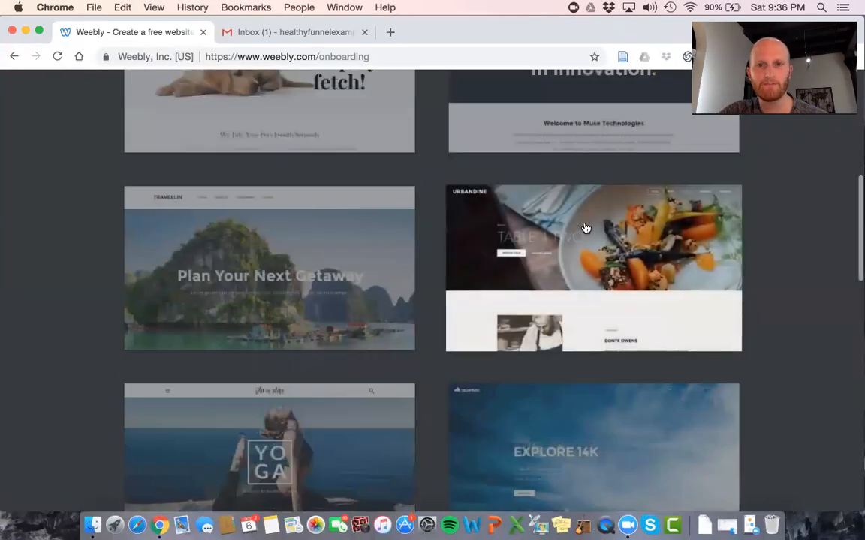
{"action": "scroll", "coordinate": [585, 228], "scroll_direction": "down", "scroll_amount": 12}
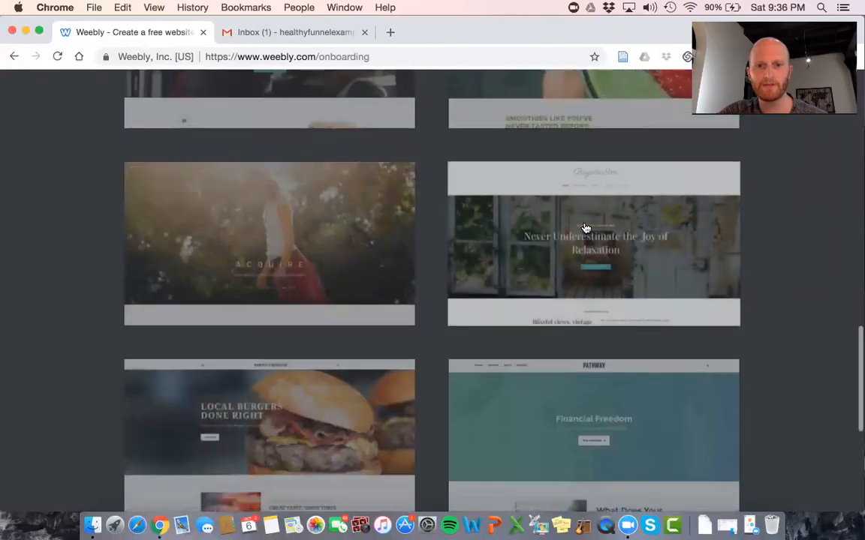
{"action": "scroll", "coordinate": [585, 228], "scroll_direction": "down", "scroll_amount": 6}
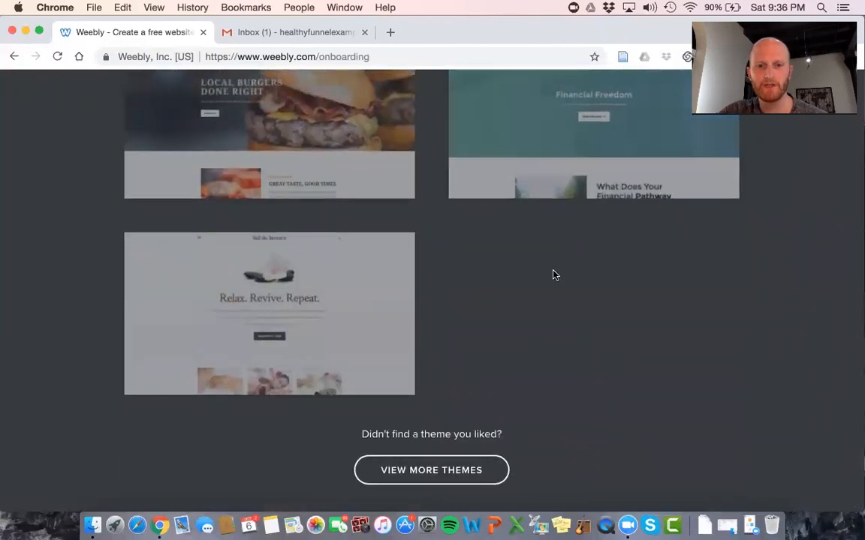
{"action": "left_click", "coordinate": [432, 472]}
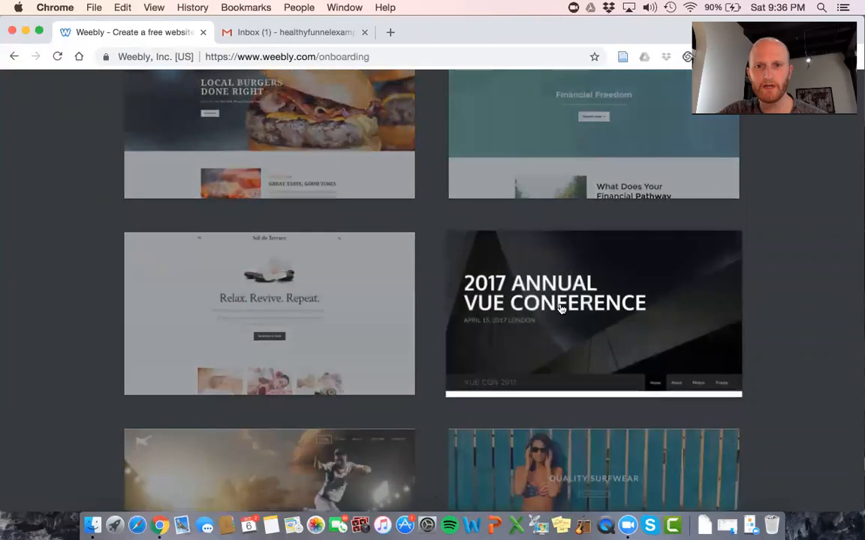
{"action": "scroll", "coordinate": [561, 309], "scroll_direction": "down", "scroll_amount": 5}
{"action": "scroll", "coordinate": [560, 308], "scroll_direction": "down", "scroll_amount": 3}
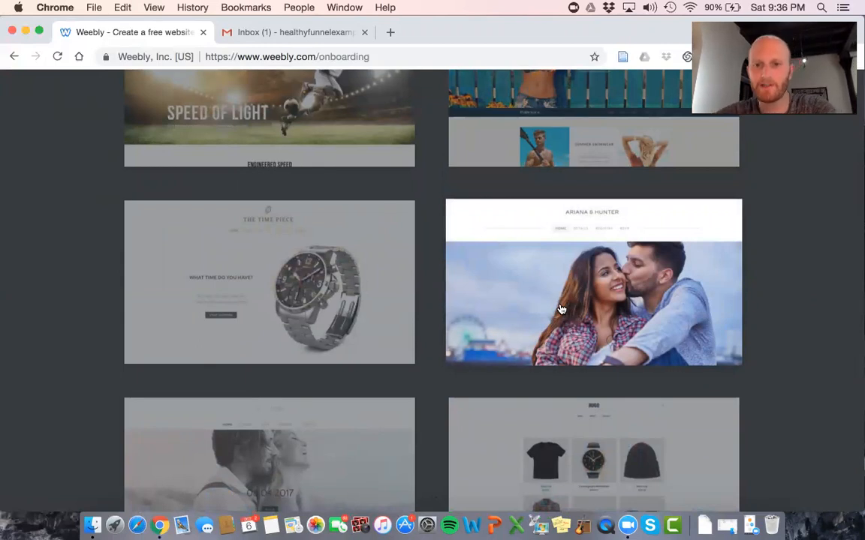
{"action": "scroll", "coordinate": [571, 295], "scroll_direction": "down", "scroll_amount": 1}
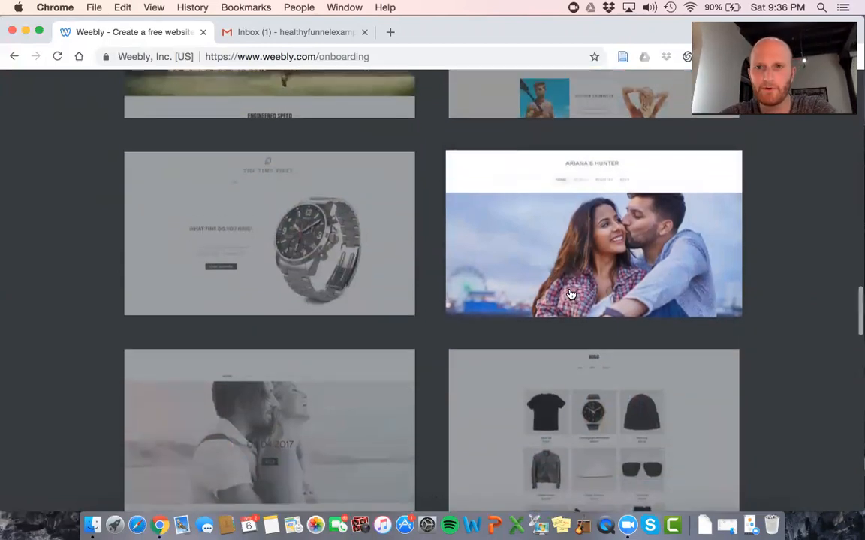
Preview the Ariana & Hunter wedding theme and scroll through its home page
{"action": "left_click", "coordinate": [584, 268]}
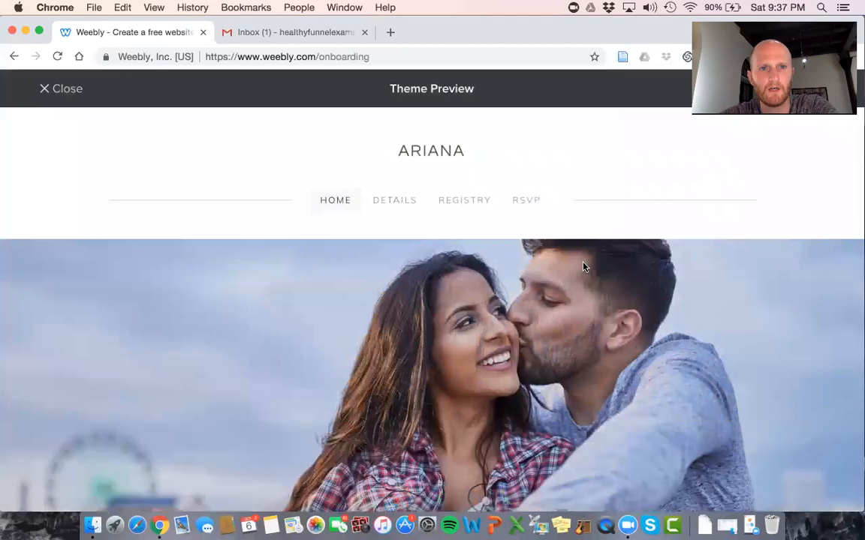
{"action": "scroll", "coordinate": [584, 267], "scroll_direction": "down", "scroll_amount": 10}
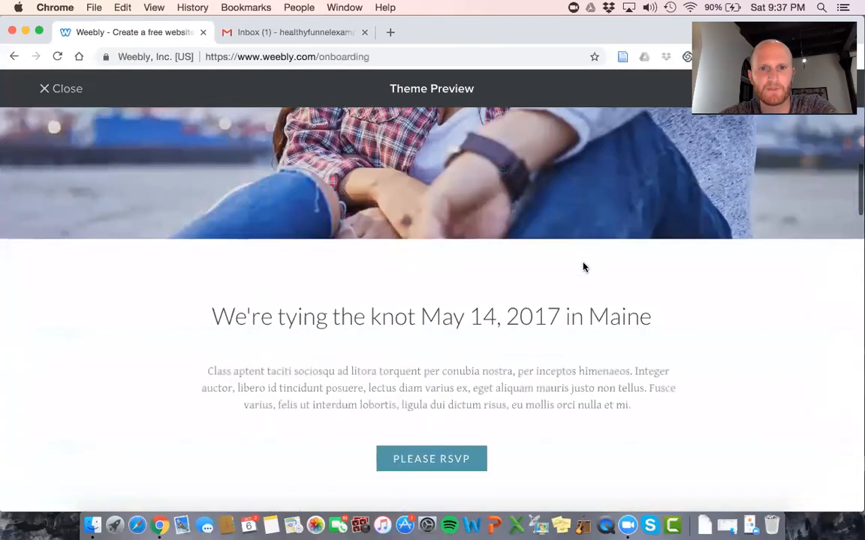
{"action": "scroll", "coordinate": [584, 267], "scroll_direction": "down", "scroll_amount": 15}
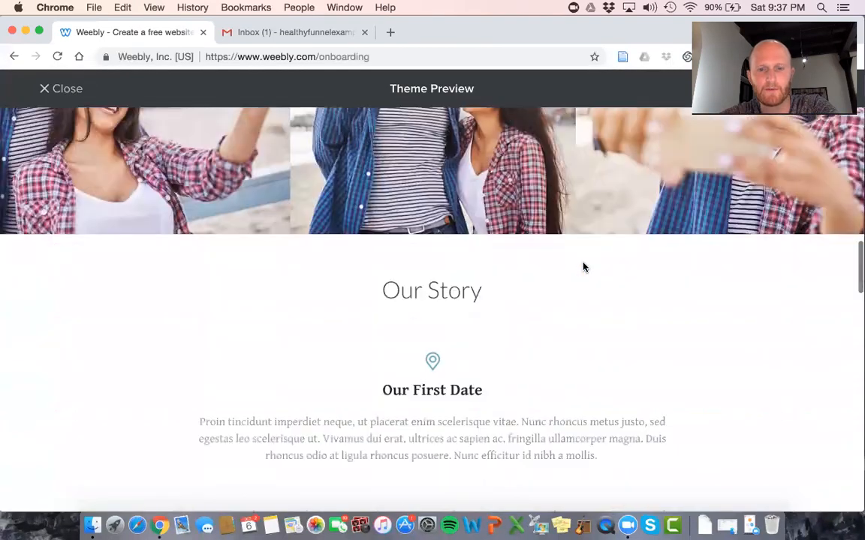
{"action": "scroll", "coordinate": [584, 267], "scroll_direction": "down", "scroll_amount": 20}
{"action": "scroll", "coordinate": [583, 267], "scroll_direction": "down", "scroll_amount": 3}
{"action": "scroll", "coordinate": [584, 267], "scroll_direction": "up", "scroll_amount": 20}
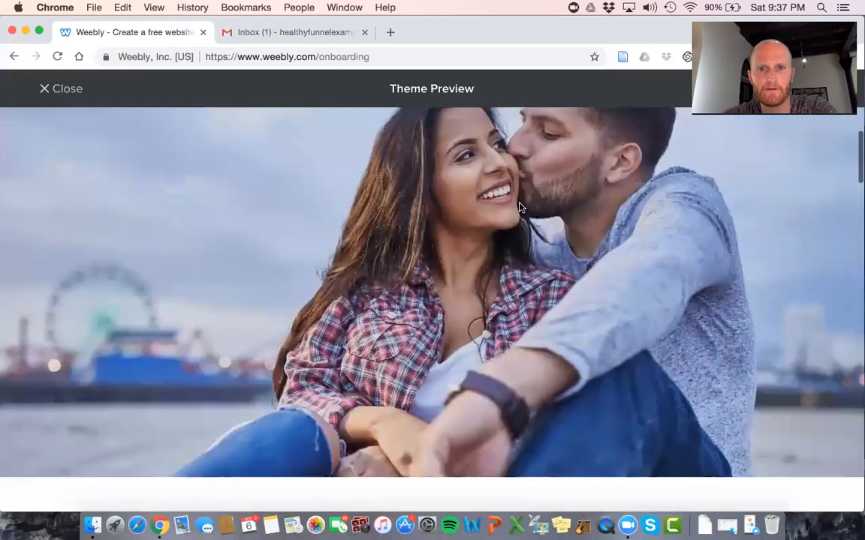
{"action": "scroll", "coordinate": [520, 207], "scroll_direction": "up", "scroll_amount": 3}
View the wedding theme's Details page, then its Registry page
{"action": "left_click", "coordinate": [396, 205]}
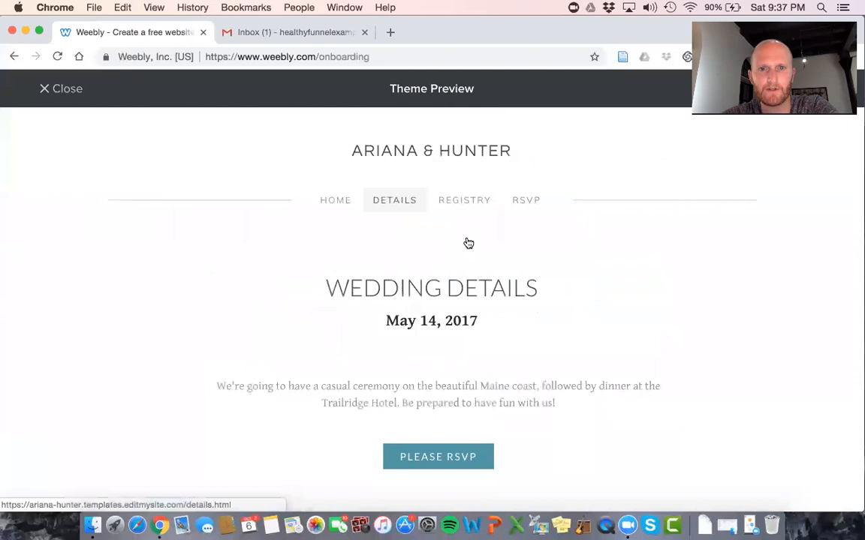
{"action": "scroll", "coordinate": [467, 243], "scroll_direction": "down", "scroll_amount": 10}
{"action": "scroll", "coordinate": [466, 243], "scroll_direction": "up", "scroll_amount": 10}
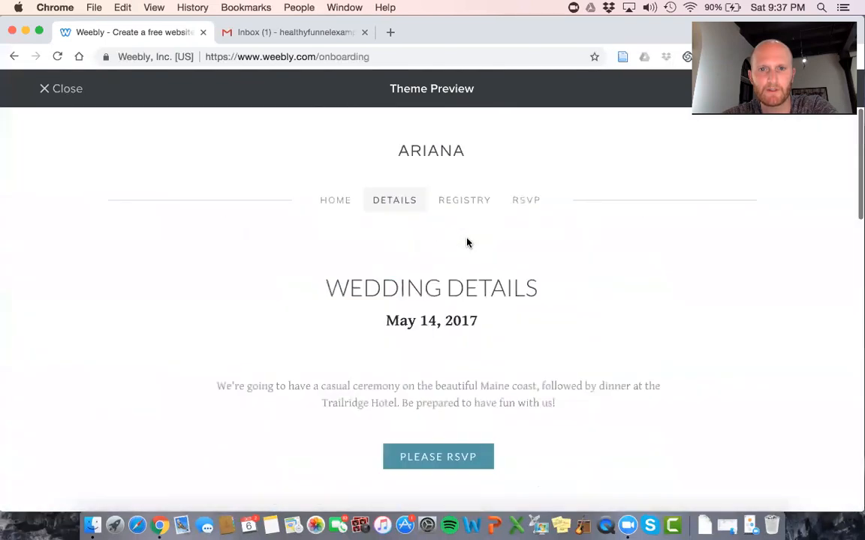
{"action": "left_click", "coordinate": [452, 200]}
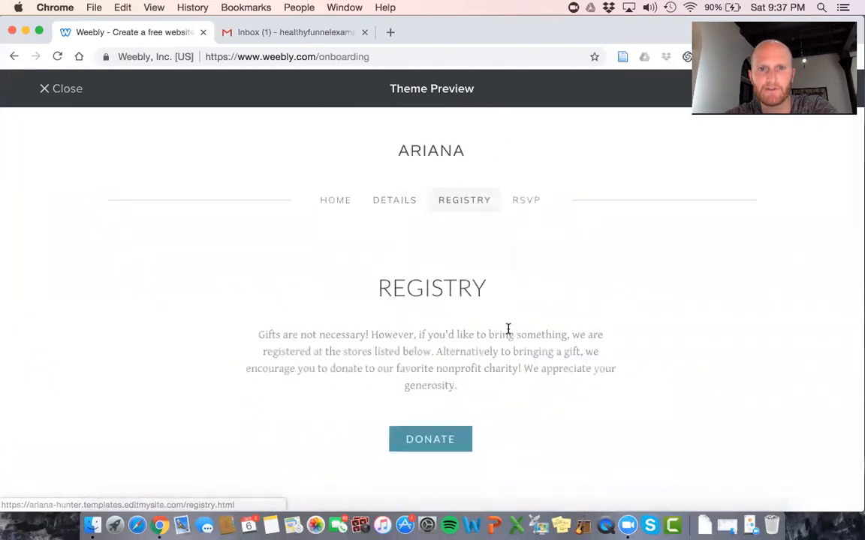
Close the wedding preview and open the Wildlife Conservation Services theme preview
{"action": "left_click", "coordinate": [60, 94]}
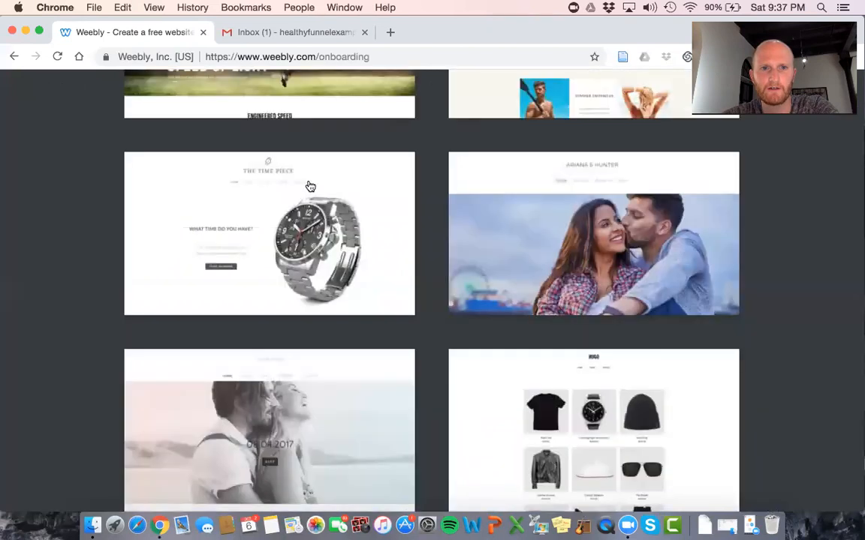
{"action": "scroll", "coordinate": [310, 186], "scroll_direction": "up", "scroll_amount": 8}
{"action": "scroll", "coordinate": [345, 205], "scroll_direction": "up", "scroll_amount": 10}
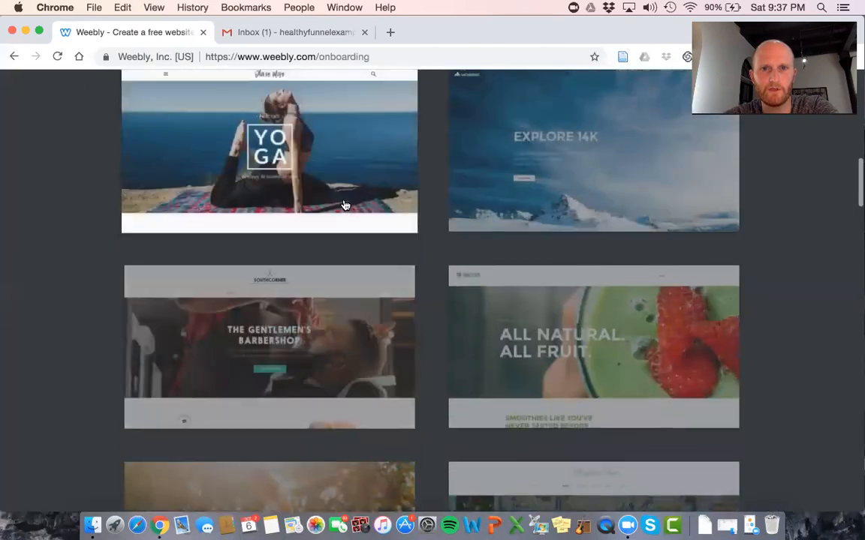
{"action": "scroll", "coordinate": [345, 205], "scroll_direction": "up", "scroll_amount": 8}
{"action": "scroll", "coordinate": [345, 205], "scroll_direction": "up", "scroll_amount": 5}
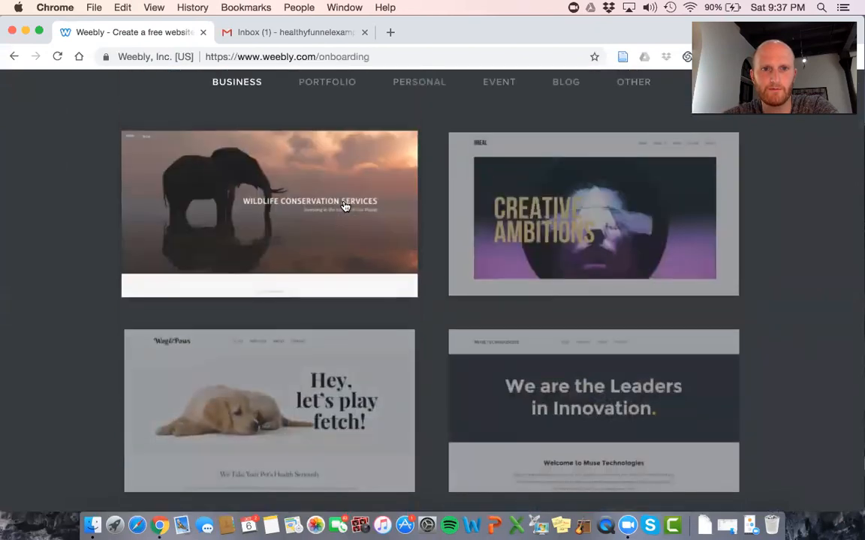
{"action": "left_click", "coordinate": [345, 205]}
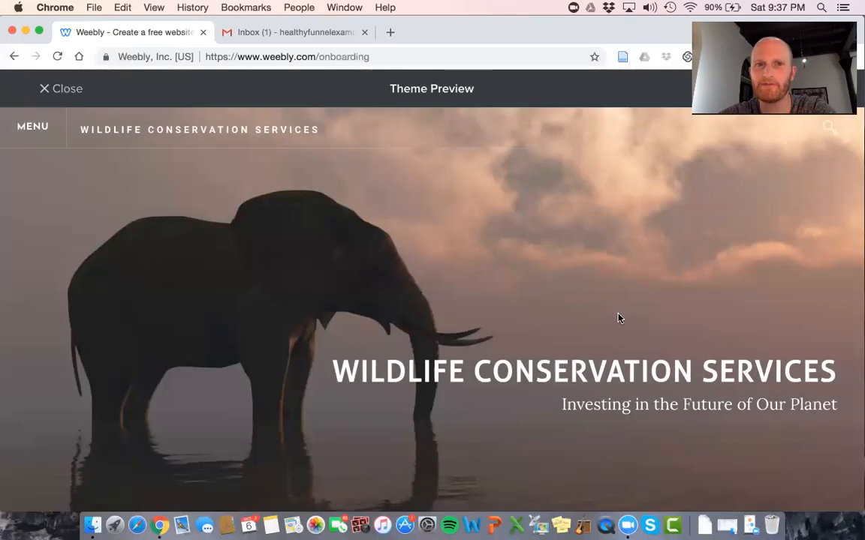
Scroll through the Wildlife Conservation Services preview, then close it
{"action": "scroll", "coordinate": [618, 319], "scroll_direction": "down", "scroll_amount": 15}
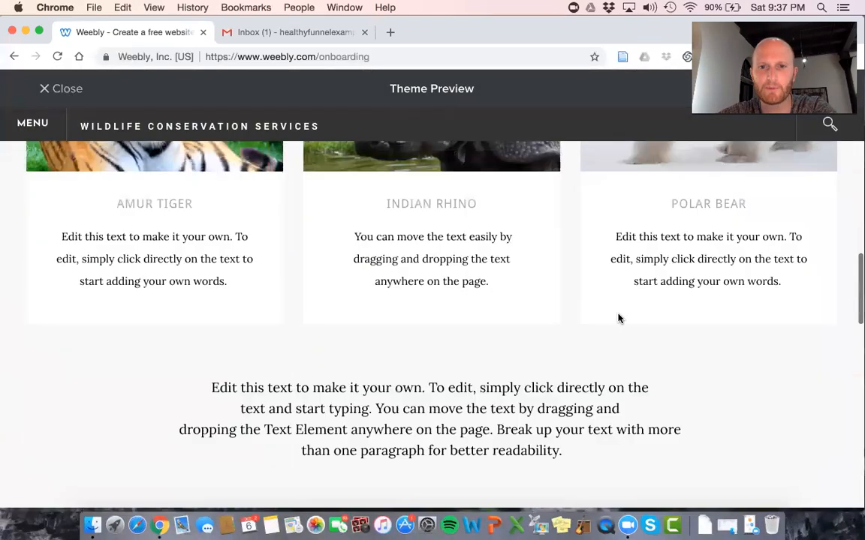
{"action": "scroll", "coordinate": [618, 318], "scroll_direction": "down", "scroll_amount": 6}
{"action": "scroll", "coordinate": [618, 318], "scroll_direction": "up", "scroll_amount": 12}
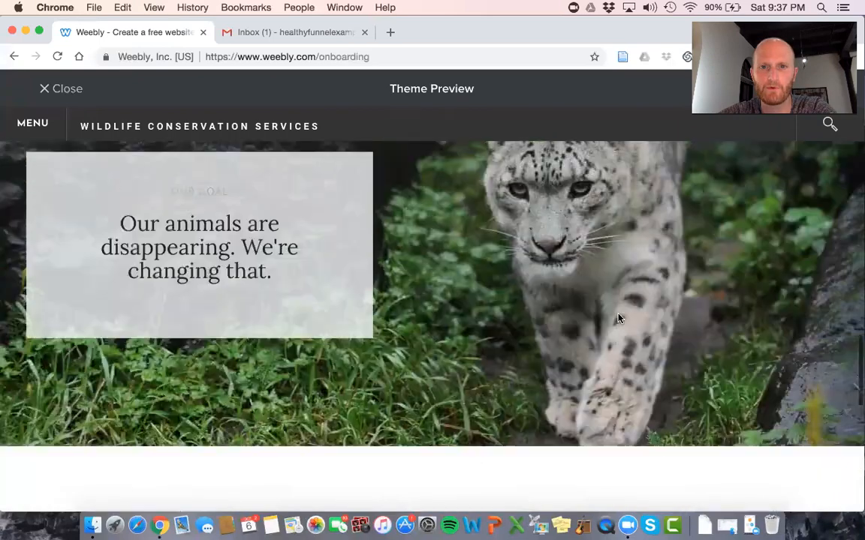
{"action": "scroll", "coordinate": [619, 321], "scroll_direction": "up", "scroll_amount": 10}
{"action": "scroll", "coordinate": [619, 321], "scroll_direction": "down", "scroll_amount": 12}
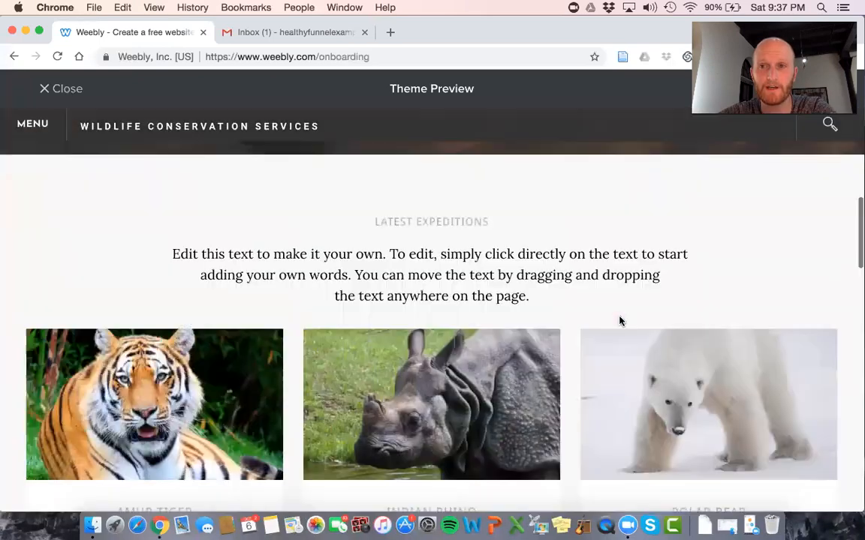
{"action": "scroll", "coordinate": [619, 321], "scroll_direction": "down", "scroll_amount": 10}
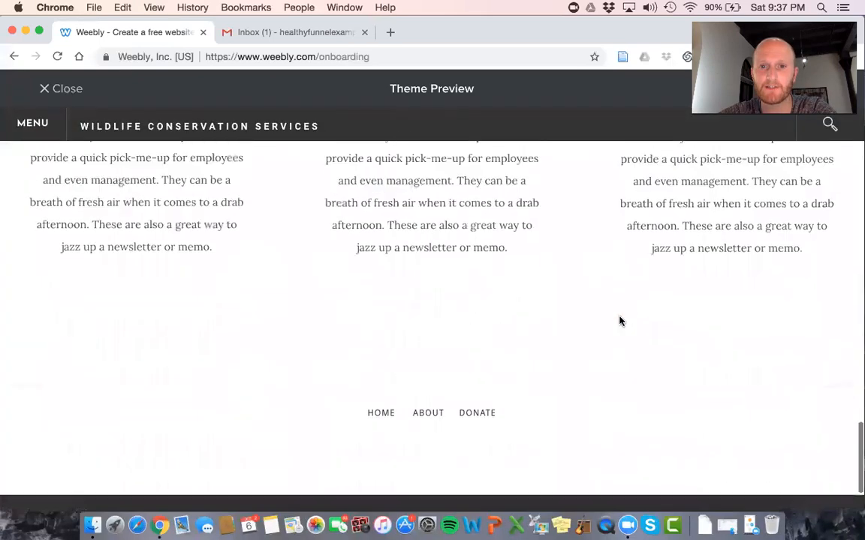
{"action": "scroll", "coordinate": [619, 320], "scroll_direction": "up", "scroll_amount": 20}
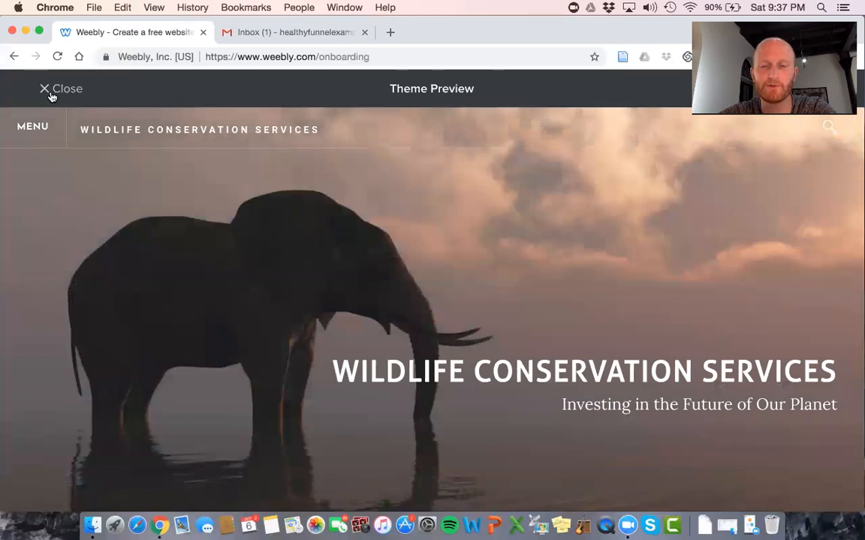
{"action": "left_click", "coordinate": [51, 97]}
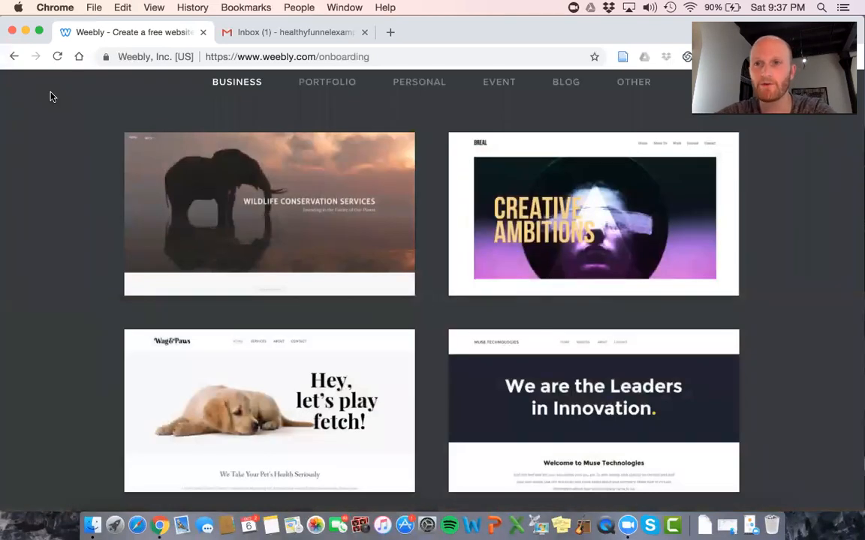
Preview the Muse Technologies theme and scroll through its home page
{"action": "scroll", "coordinate": [353, 251], "scroll_direction": "down", "scroll_amount": 2}
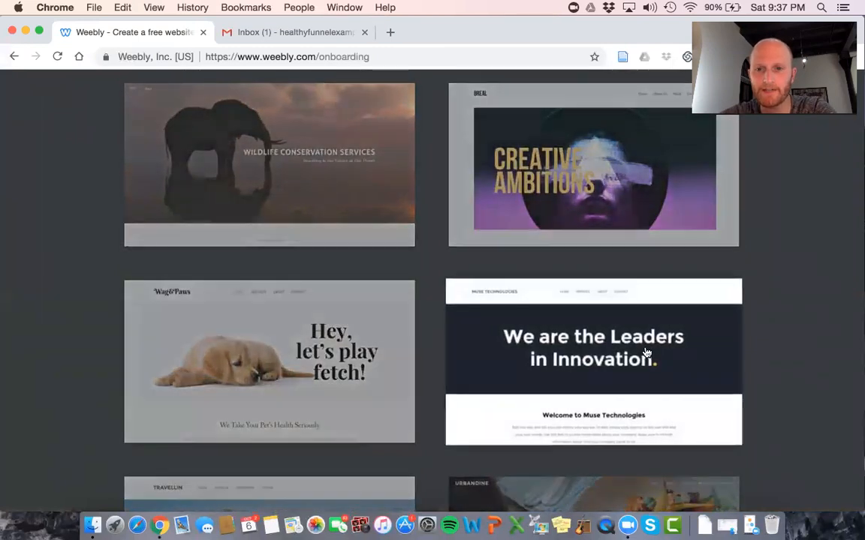
{"action": "left_click", "coordinate": [649, 358]}
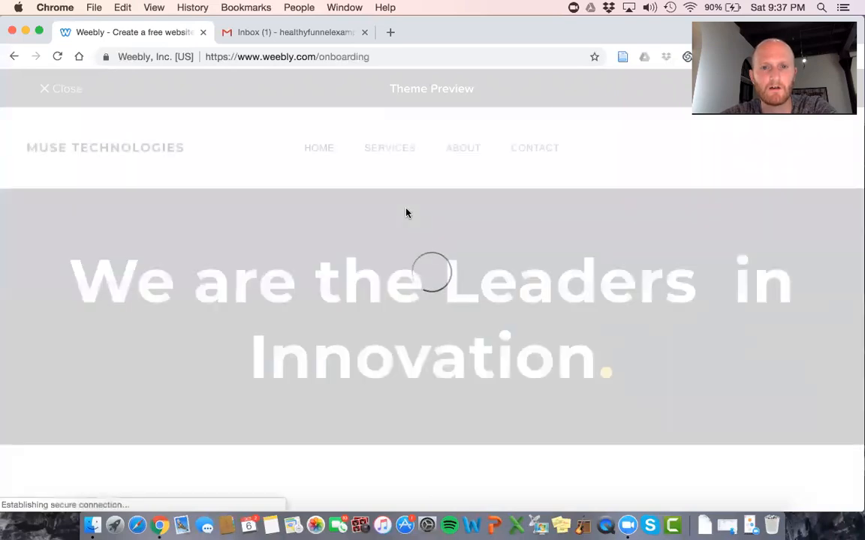
{"action": "scroll", "coordinate": [406, 213], "scroll_direction": "down", "scroll_amount": 15}
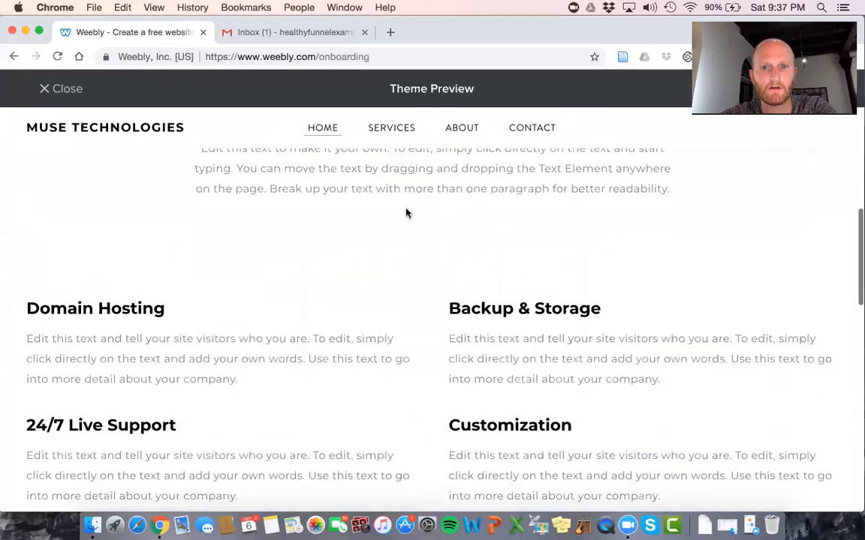
{"action": "scroll", "coordinate": [406, 214], "scroll_direction": "up", "scroll_amount": 15}
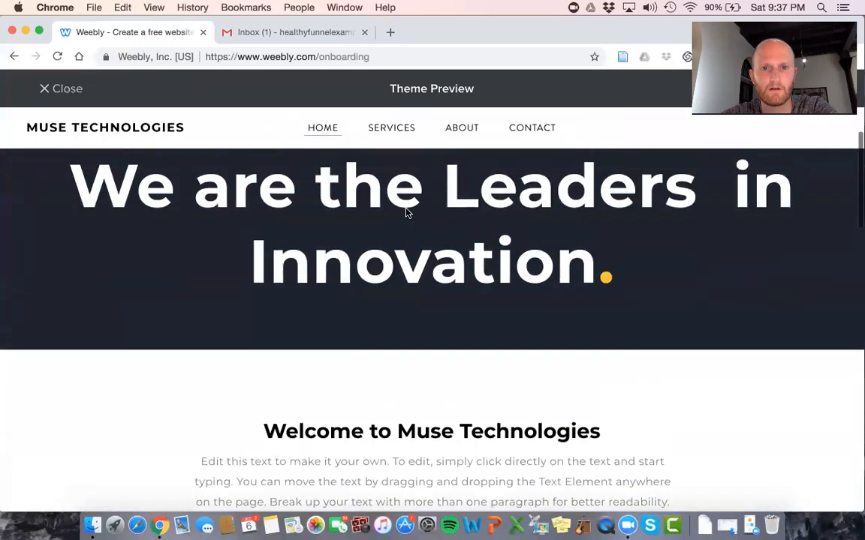
{"action": "scroll", "coordinate": [406, 213], "scroll_direction": "down", "scroll_amount": 15}
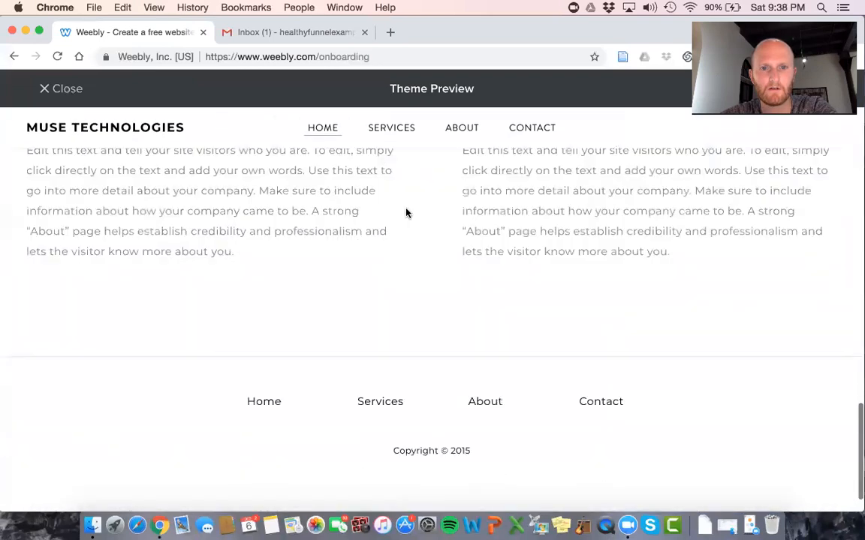
{"action": "scroll", "coordinate": [406, 213], "scroll_direction": "up", "scroll_amount": 10}
Check the Muse theme's Services and About pages, then start editing with it
{"action": "left_click", "coordinate": [391, 146]}
{"action": "scroll", "coordinate": [499, 188], "scroll_direction": "down", "scroll_amount": 10}
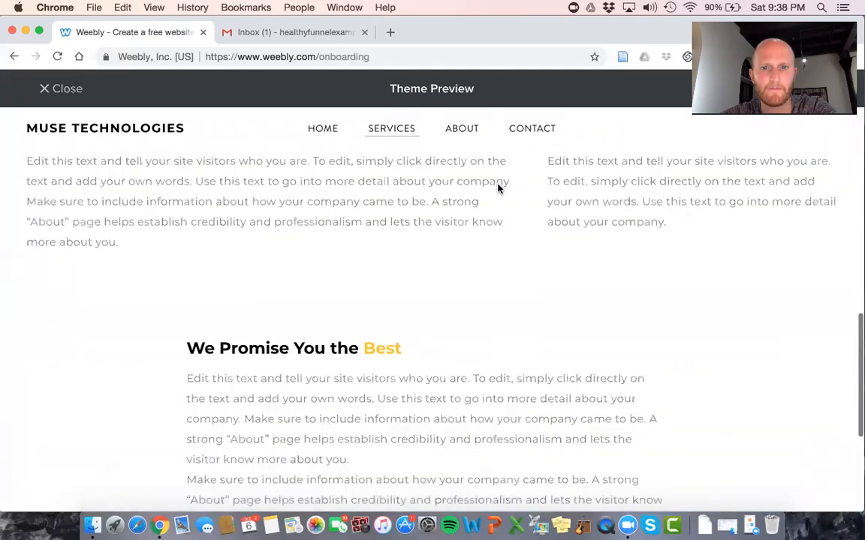
{"action": "scroll", "coordinate": [499, 185], "scroll_direction": "up", "scroll_amount": 12}
{"action": "left_click", "coordinate": [461, 148]}
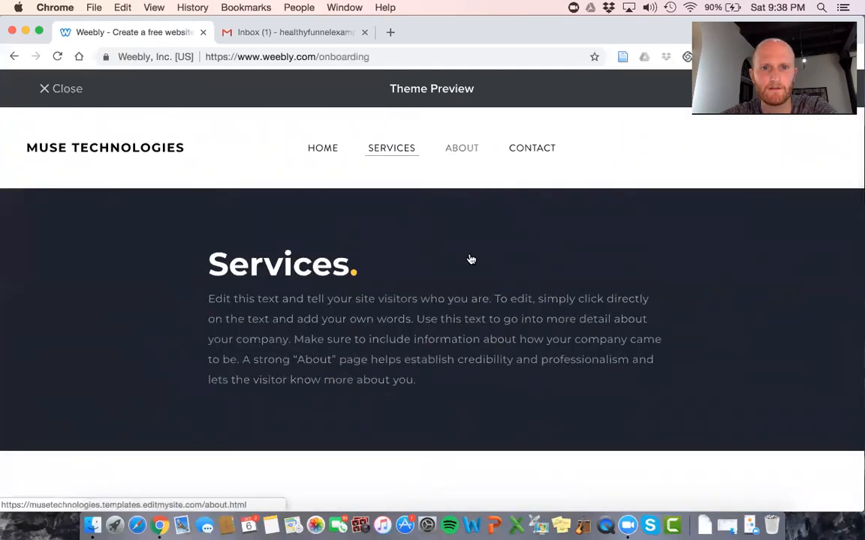
{"action": "scroll", "coordinate": [472, 330], "scroll_direction": "down", "scroll_amount": 10}
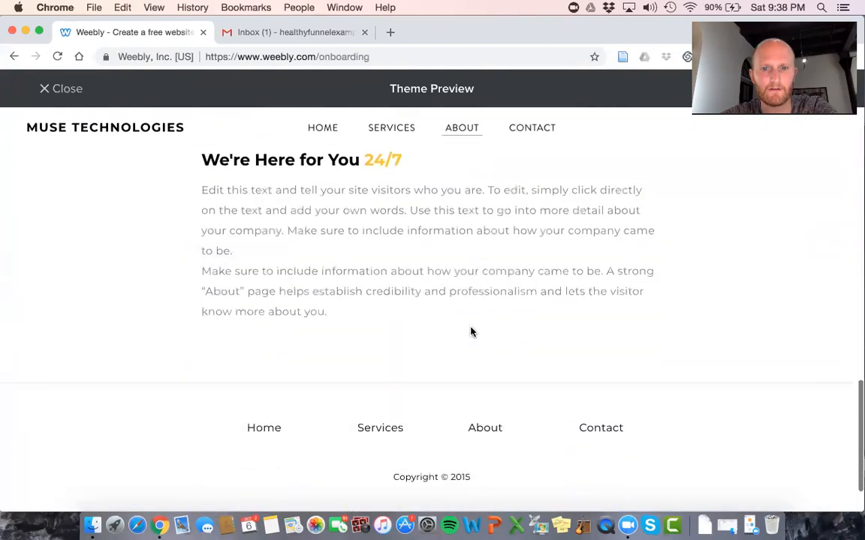
{"action": "scroll", "coordinate": [471, 332], "scroll_direction": "up", "scroll_amount": 15}
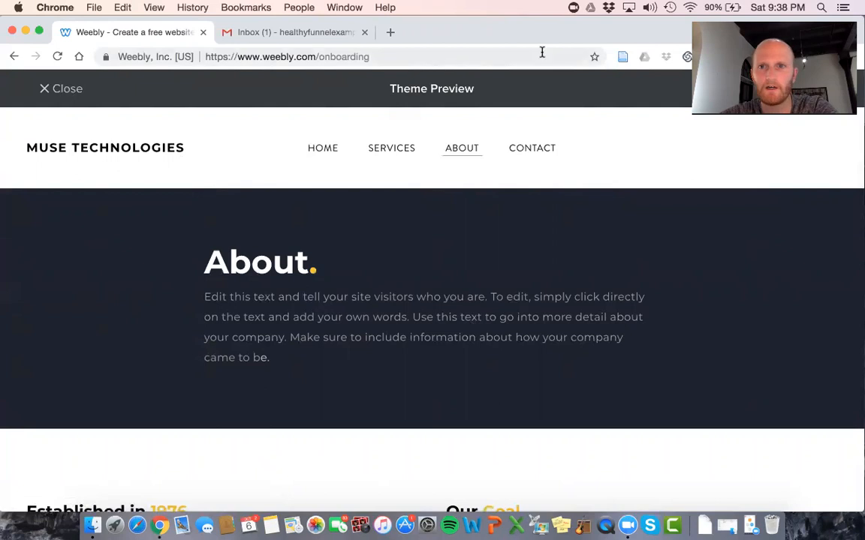
{"action": "left_click_drag", "start_coordinate": [592, 39], "coordinate": [592, 132]}
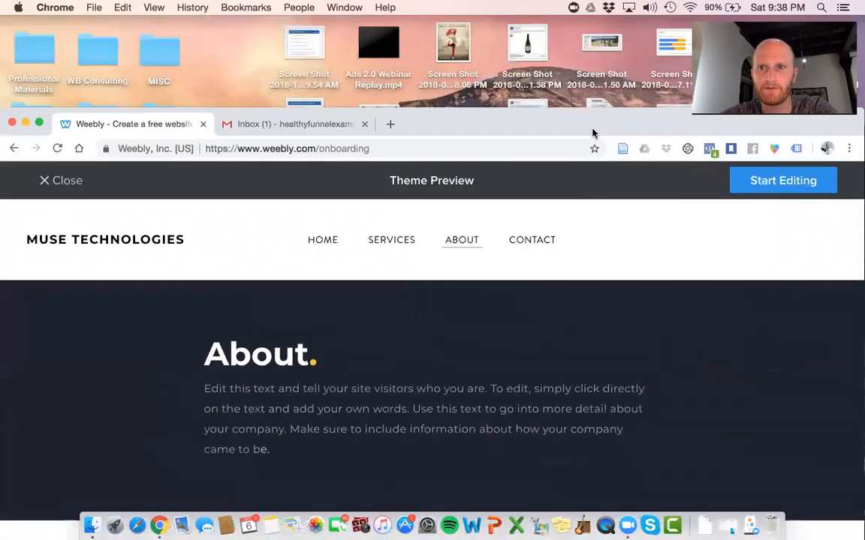
{"action": "left_click", "coordinate": [800, 184]}
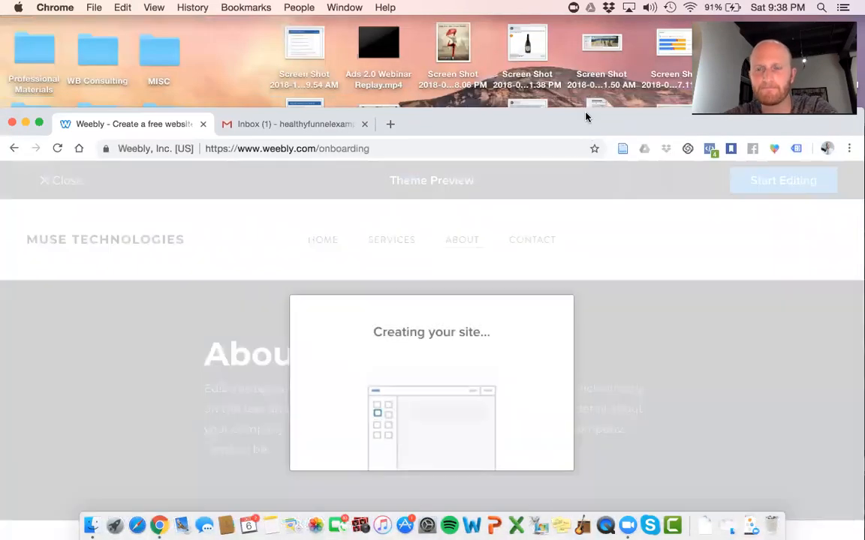
Search the healthyfunnelexample domain and choose healthyfunnelexample.com
{"action": "left_click_drag", "start_coordinate": [586, 117], "coordinate": [591, 30]}
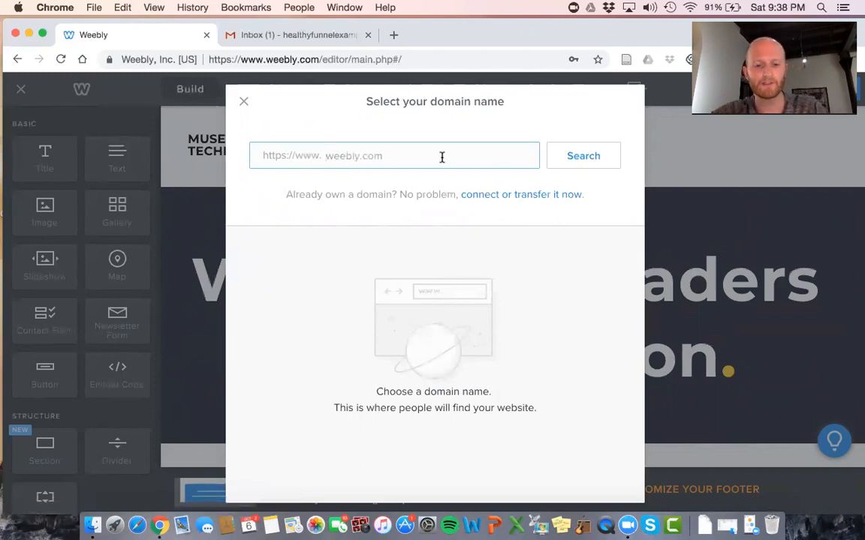
{"action": "type", "text": "healthyfunnelexample"}
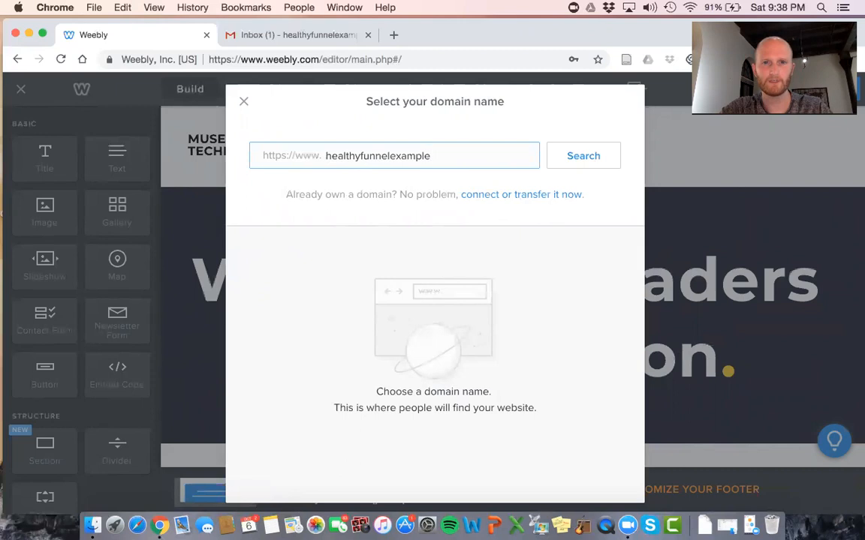
{"action": "left_click", "coordinate": [553, 165]}
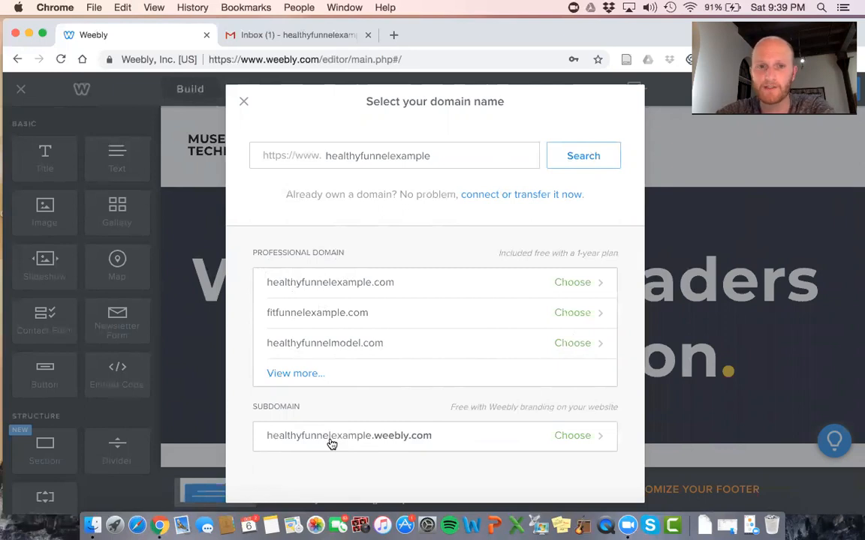
{"action": "left_click", "coordinate": [418, 290]}
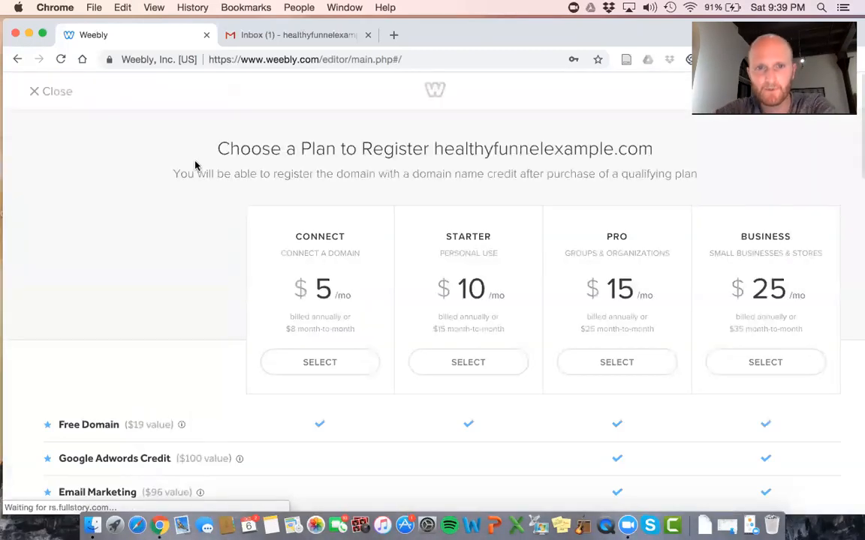
Review the Connect, Starter, Pro and Business plans, then close the page without buying
{"action": "scroll", "coordinate": [286, 236], "scroll_direction": "down", "scroll_amount": 1}
{"action": "scroll", "coordinate": [308, 217], "scroll_direction": "down", "scroll_amount": 3}
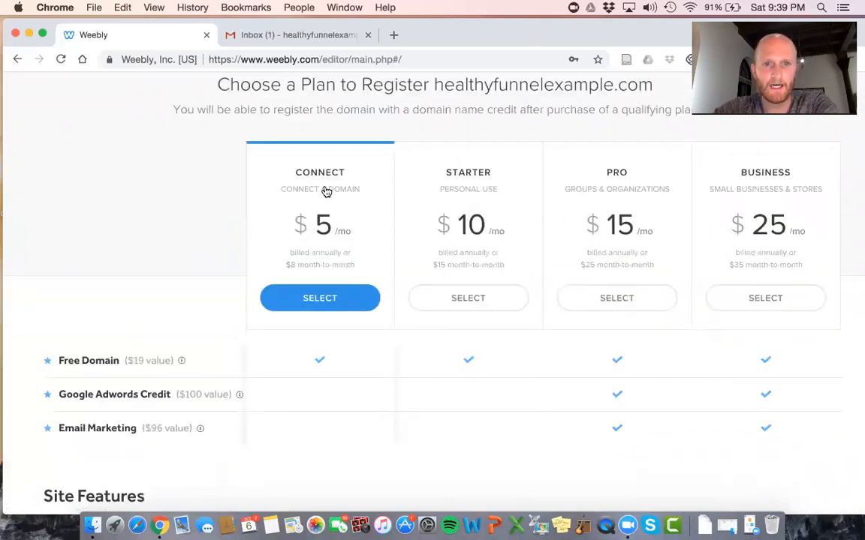
{"action": "scroll", "coordinate": [327, 194], "scroll_direction": "down", "scroll_amount": 3}
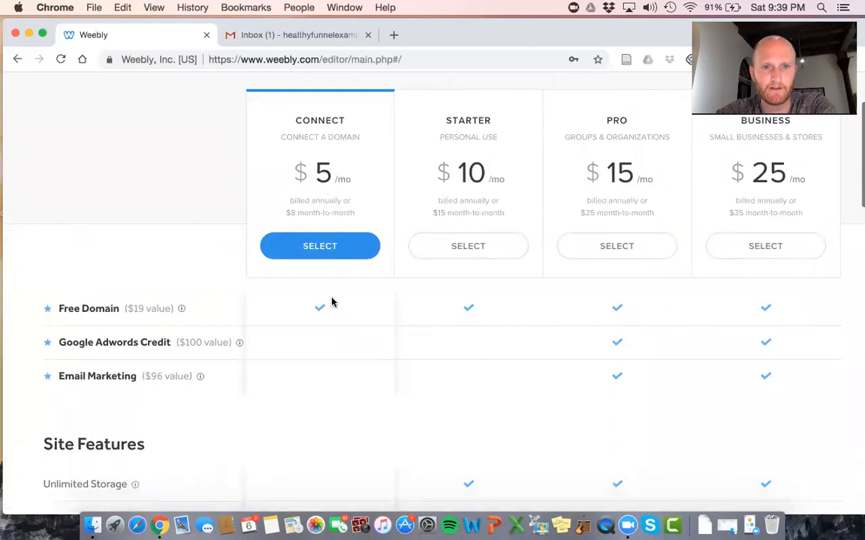
{"action": "scroll", "coordinate": [334, 229], "scroll_direction": "up", "scroll_amount": 2}
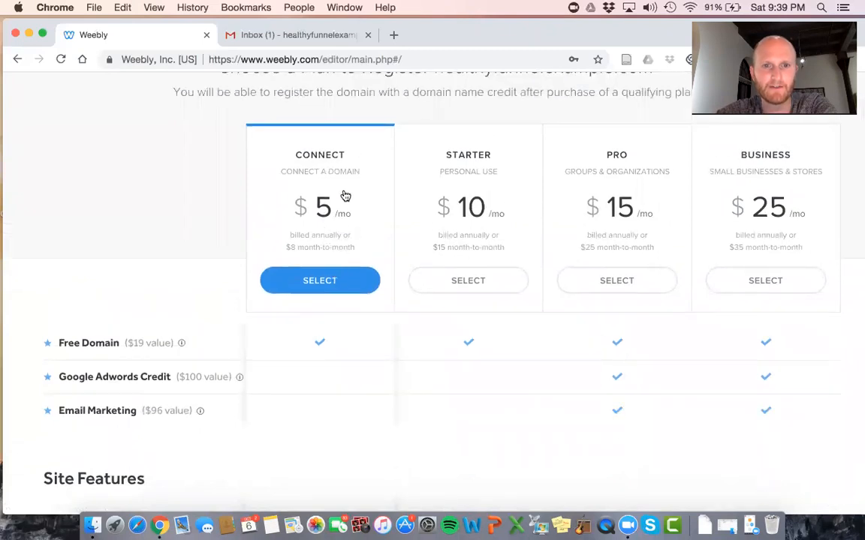
{"action": "scroll", "coordinate": [345, 196], "scroll_direction": "up", "scroll_amount": 1}
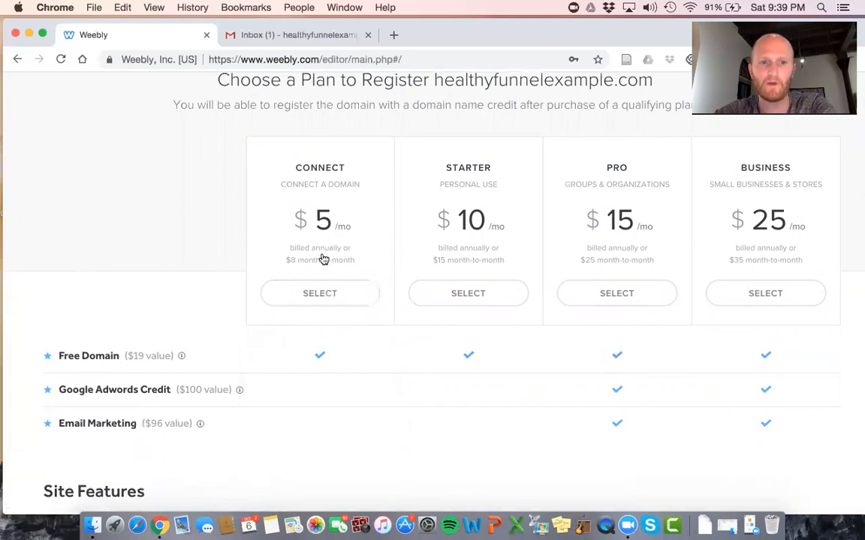
{"action": "scroll", "coordinate": [309, 201], "scroll_direction": "up", "scroll_amount": 2}
{"action": "scroll", "coordinate": [309, 201], "scroll_direction": "down", "scroll_amount": 5}
{"action": "scroll", "coordinate": [313, 204], "scroll_direction": "down", "scroll_amount": 10}
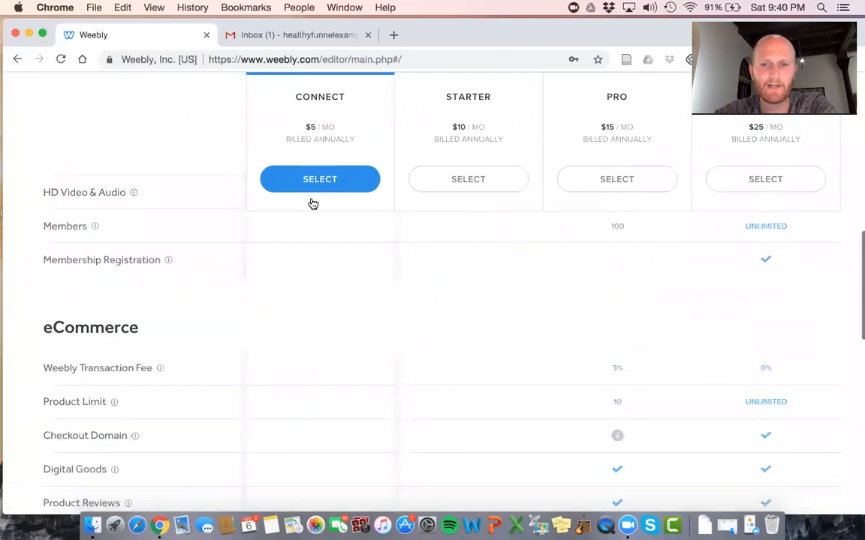
{"action": "scroll", "coordinate": [313, 204], "scroll_direction": "up", "scroll_amount": 15}
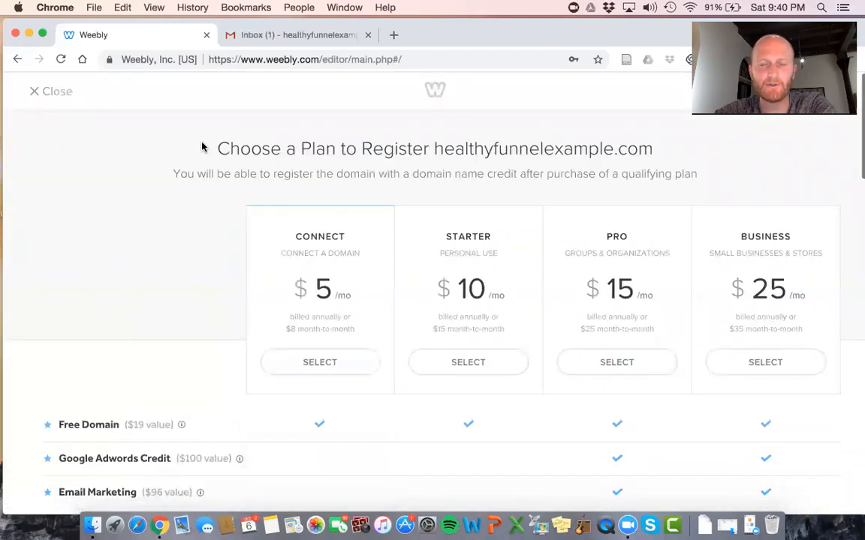
{"action": "left_click", "coordinate": [35, 93]}
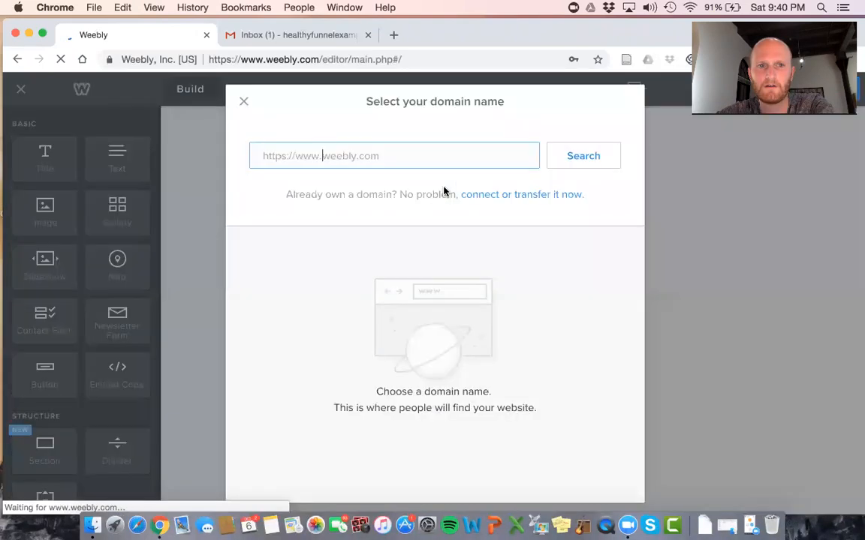
Search healthyfunnelexample again and take the free healthyfunnelexample.weebly.com subdomain
{"action": "type", "text": "healthyfune"}
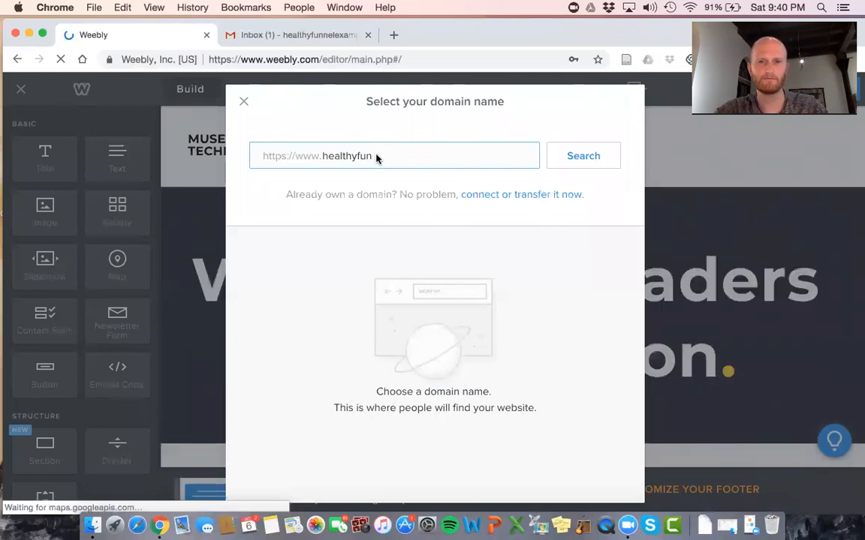
{"action": "type", "text": "example"}
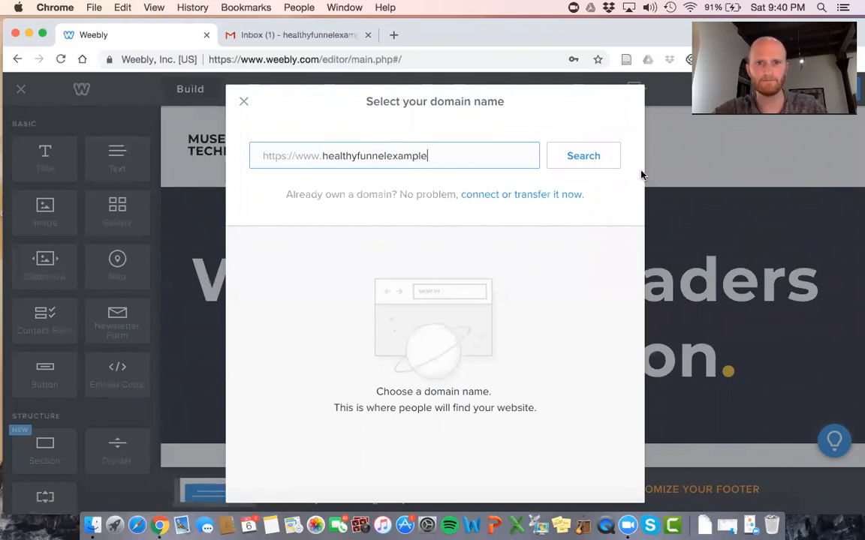
{"action": "left_click", "coordinate": [612, 165]}
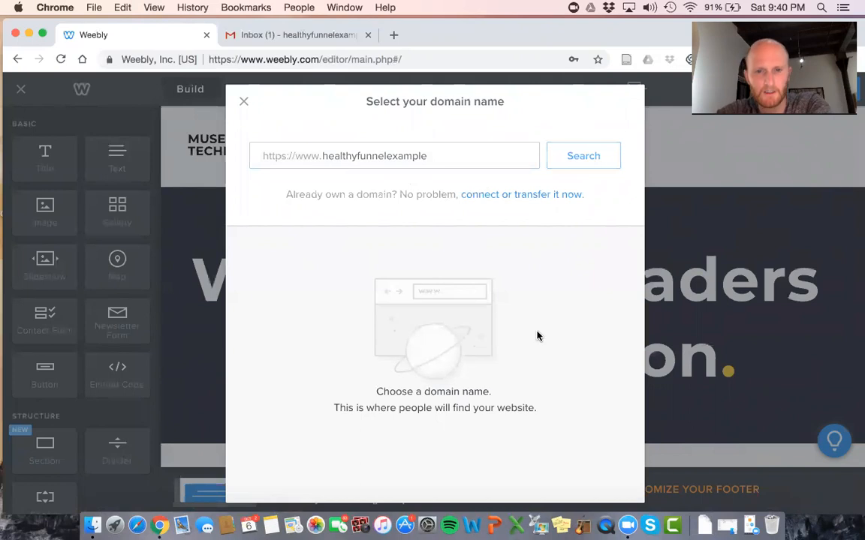
{"action": "left_click", "coordinate": [426, 444]}
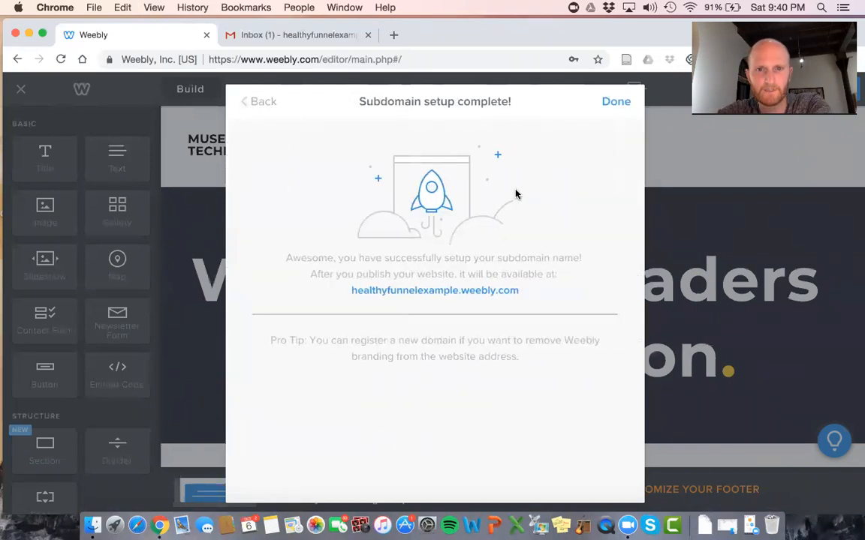
{"action": "left_click", "coordinate": [612, 105]}
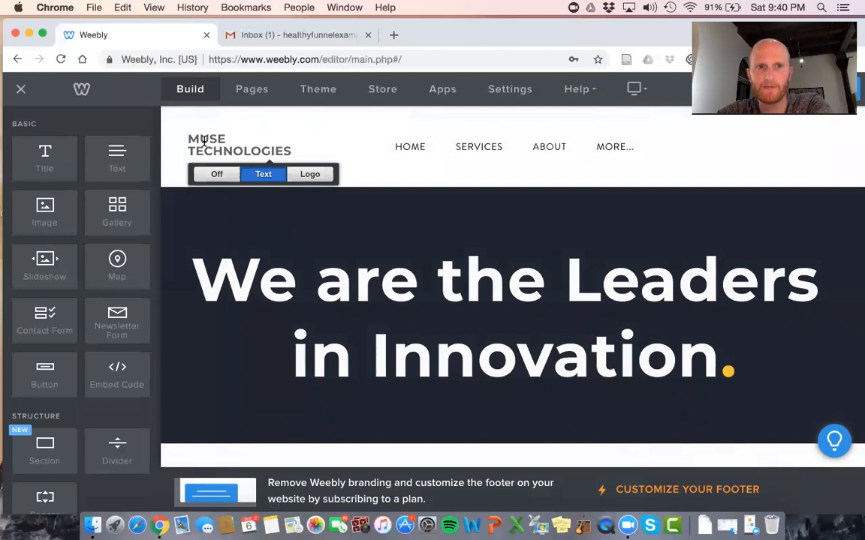
Start replacing the header title with an uploaded logo and search the computer's files for 'ads'
{"action": "left_click", "coordinate": [311, 174]}
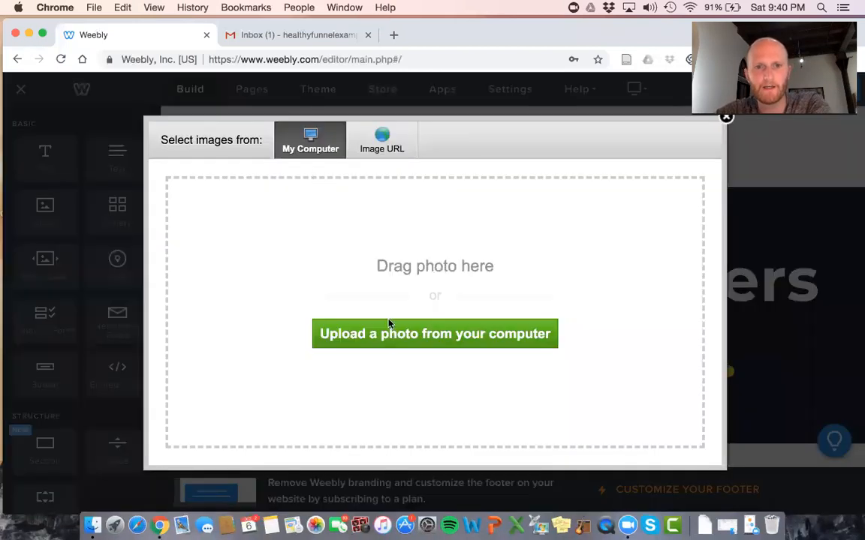
{"action": "left_click", "coordinate": [401, 333]}
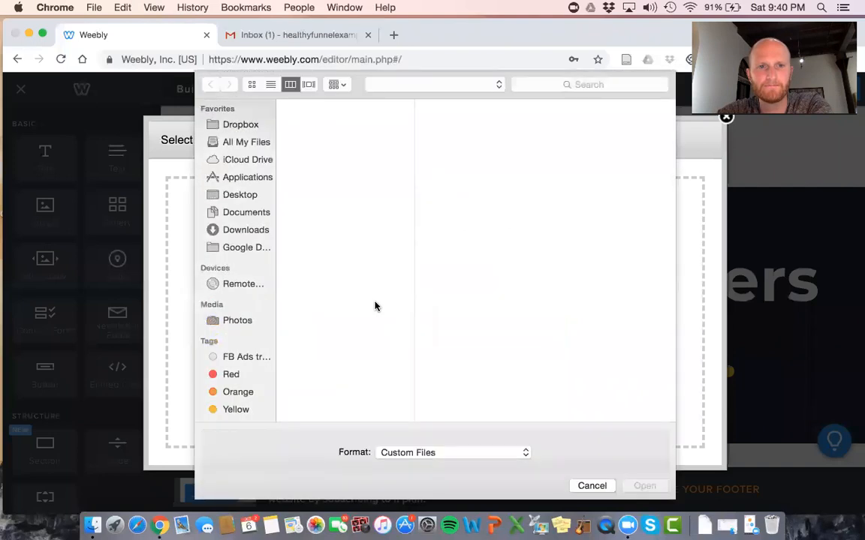
{"action": "left_click", "coordinate": [236, 143]}
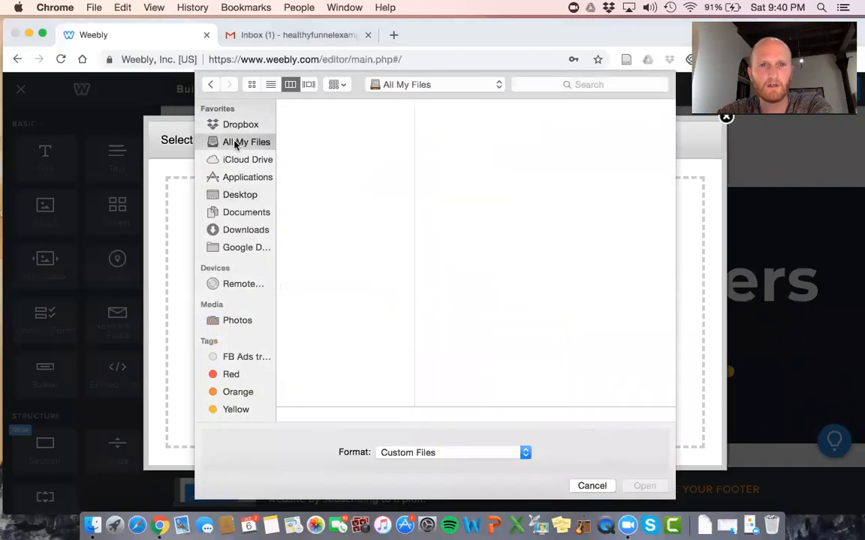
{"action": "left_click", "coordinate": [548, 85]}
{"action": "type", "text": "ads"}
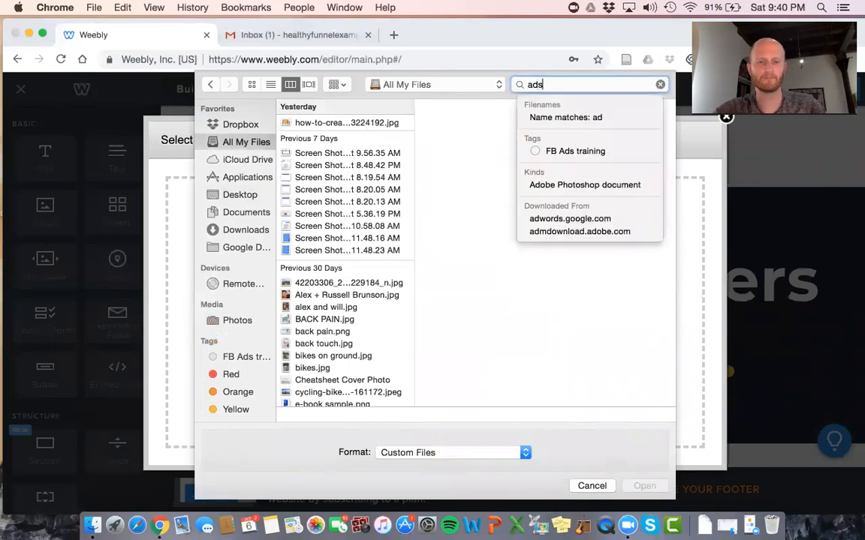
{"action": "key", "text": "Return"}
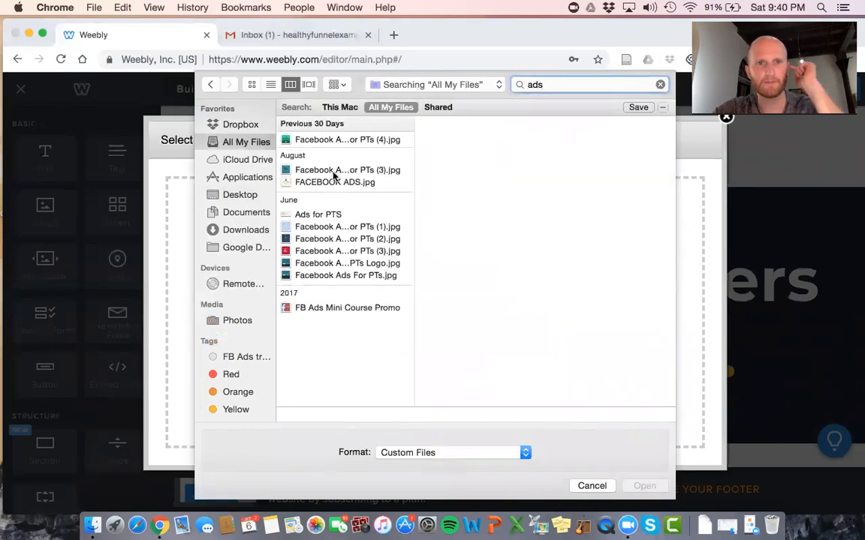
Preview the ad images, then upload FACEBOOK ADS.jpg as the header logo
{"action": "left_click", "coordinate": [332, 182]}
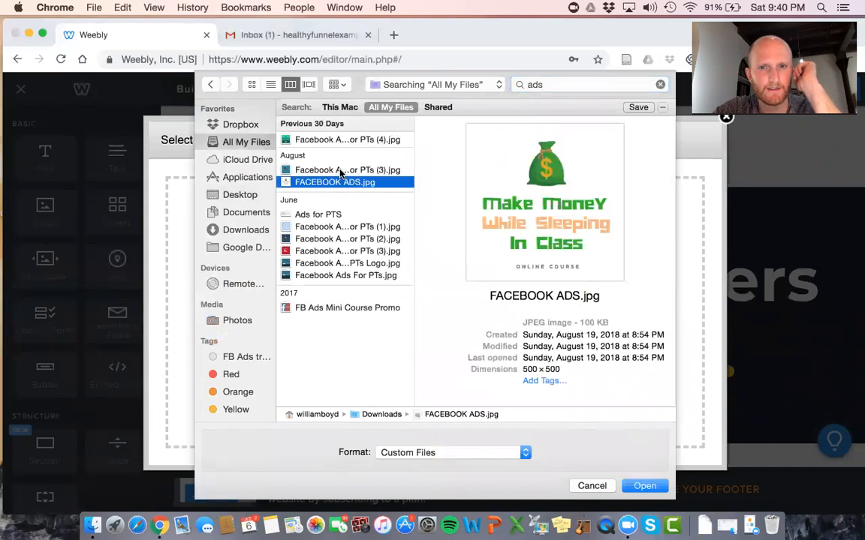
{"action": "left_click", "coordinate": [340, 170]}
{"action": "left_click", "coordinate": [342, 215]}
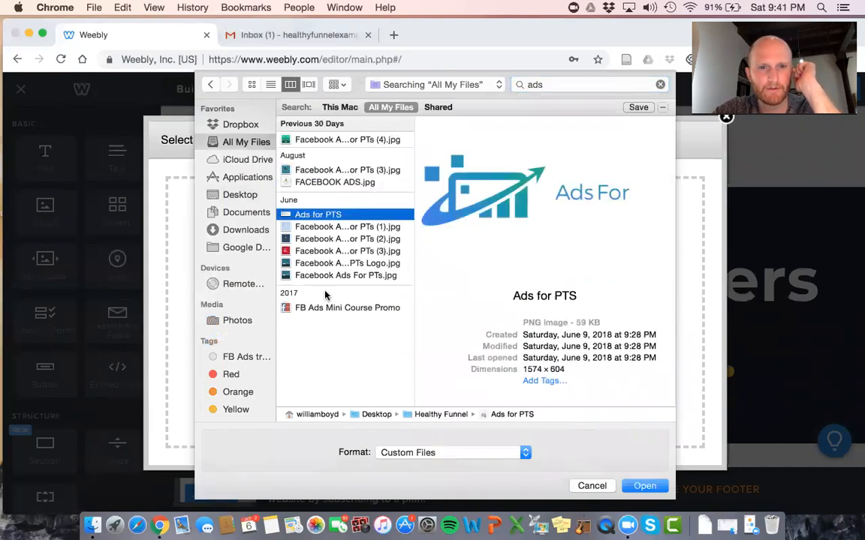
{"action": "left_click", "coordinate": [318, 170]}
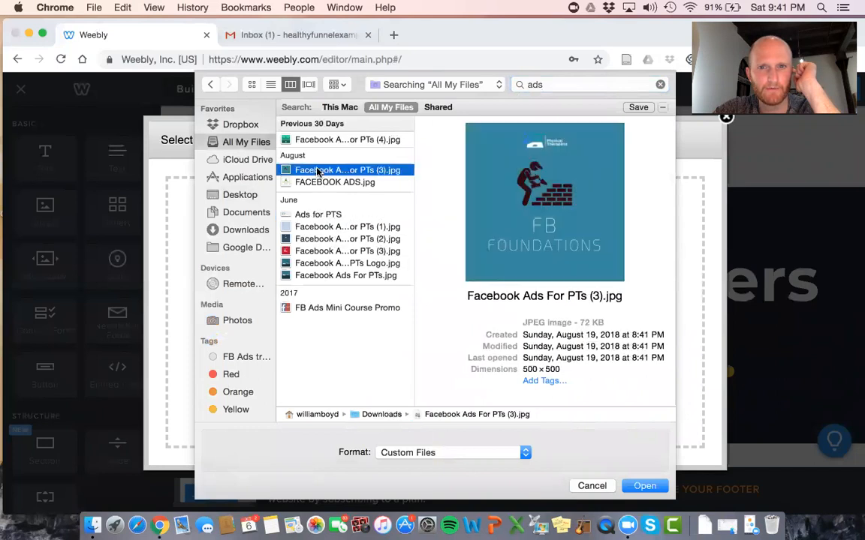
{"action": "left_click", "coordinate": [313, 184]}
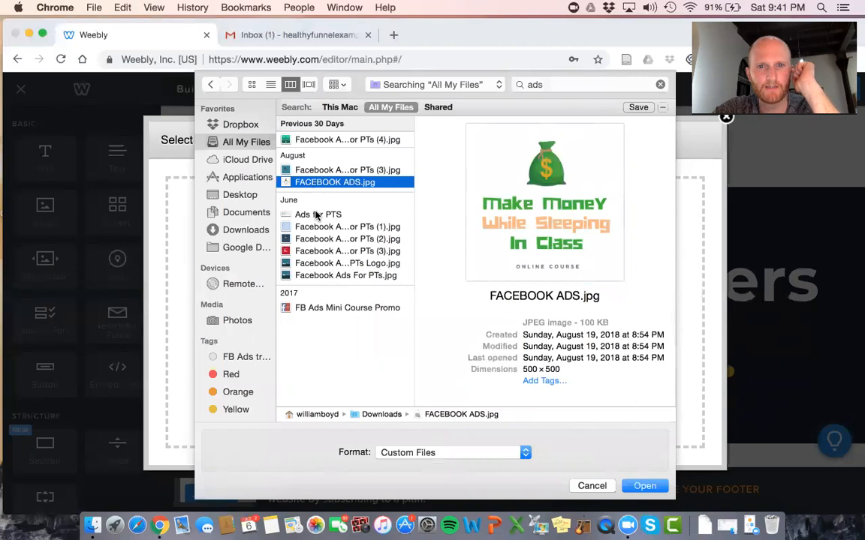
{"action": "key", "text": "Return"}
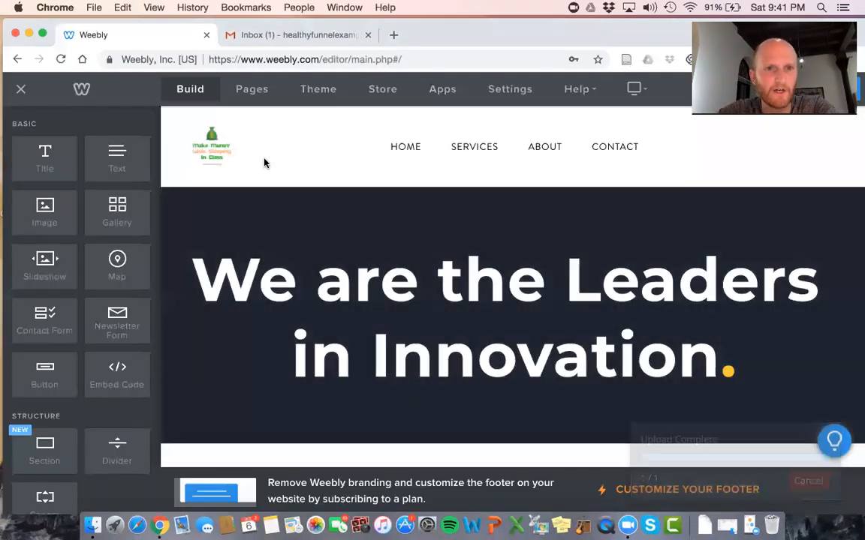
{"action": "left_click", "coordinate": [222, 161]}
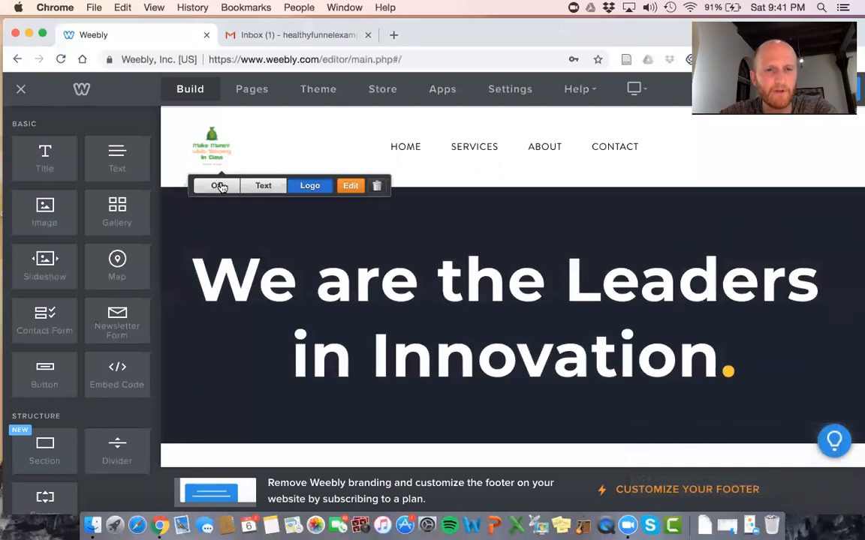
Turn off the FACEBOOK ADS.jpg logo and make the header a text title reading 'HEALTHY FUNNEL PHYSIOTHERAPY'
{"action": "left_click", "coordinate": [219, 185]}
{"action": "left_click", "coordinate": [219, 156]}
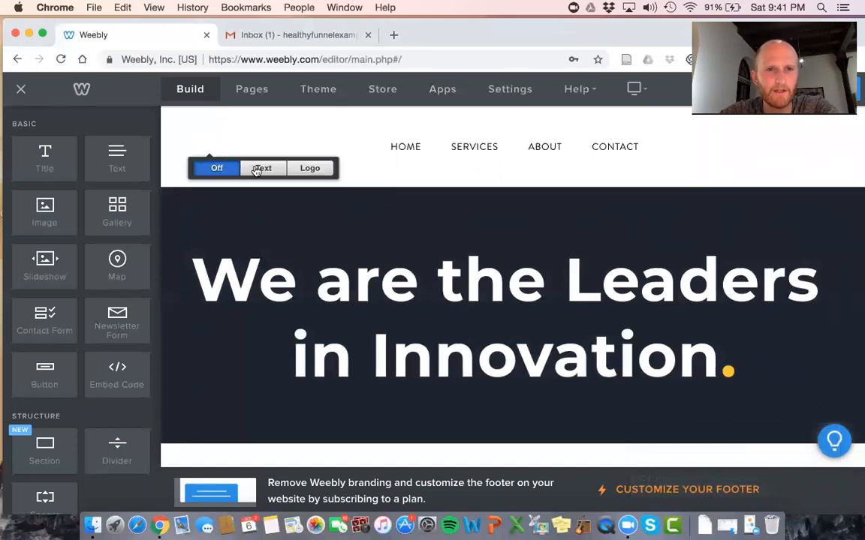
{"action": "left_click", "coordinate": [259, 172]}
{"action": "triple_click", "coordinate": [245, 143]}
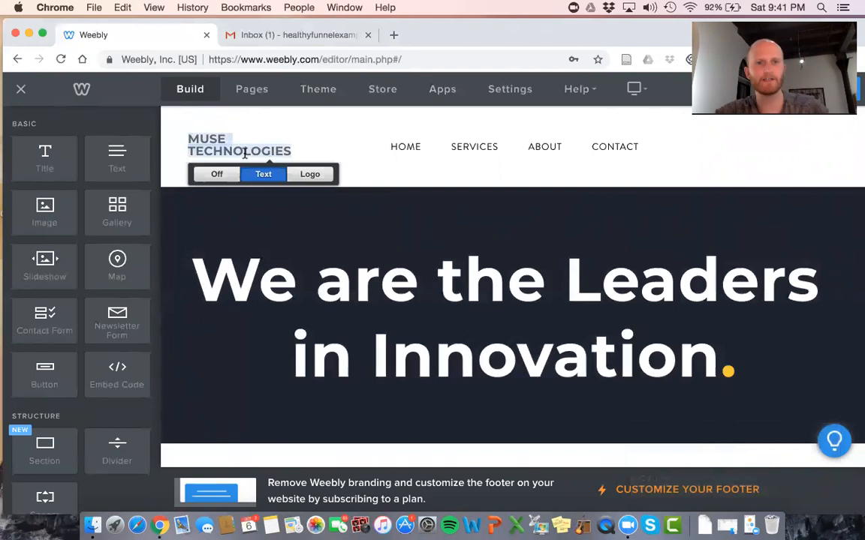
{"action": "type", "text": "HE"}
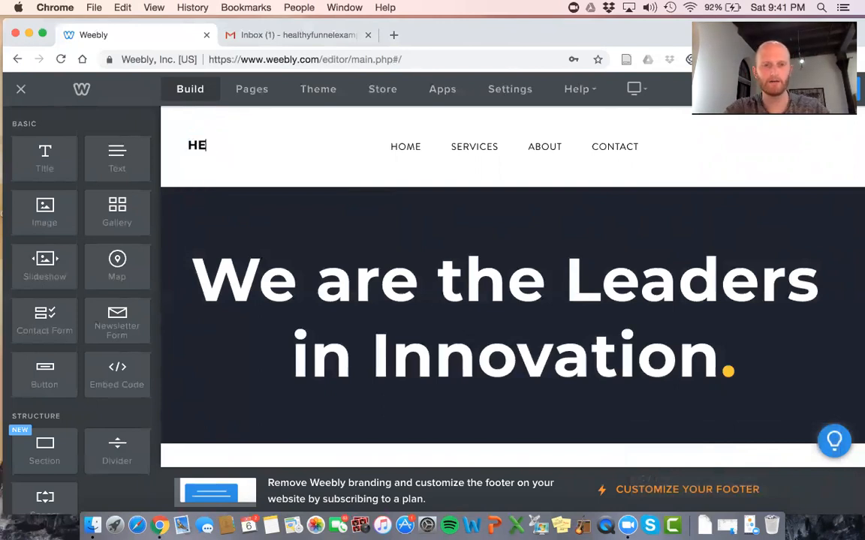
{"action": "type", "text": "ALTHY FUNNEL E"}
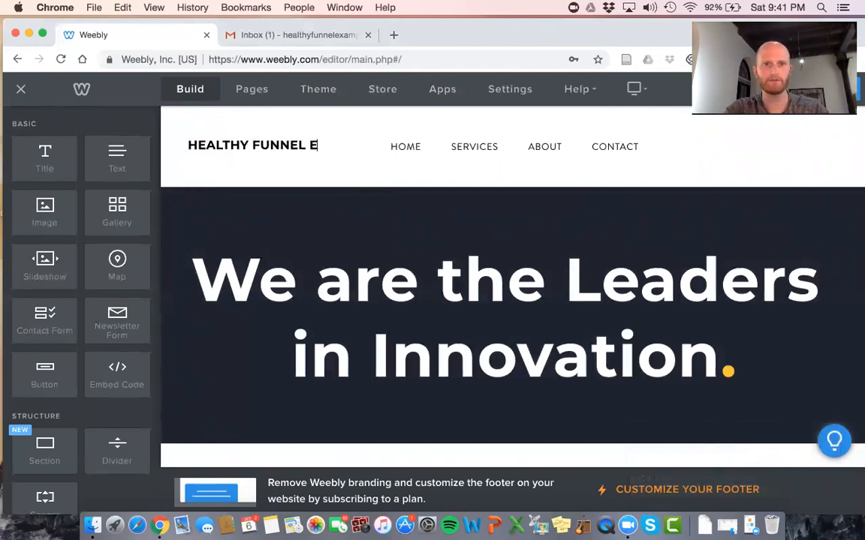
{"action": "key", "text": "BackSpace"}
{"action": "key", "text": "BackSpace"}
{"action": "key", "text": "BackSpace"}
{"action": "key", "text": "BackSpace"}
{"action": "key", "text": "BackSpace"}
{"action": "key", "text": "BackSpace"}
{"action": "key", "text": "BackSpace"}
{"action": "key", "text": "BackSpace"}
{"action": "key", "text": "BackSpace"}
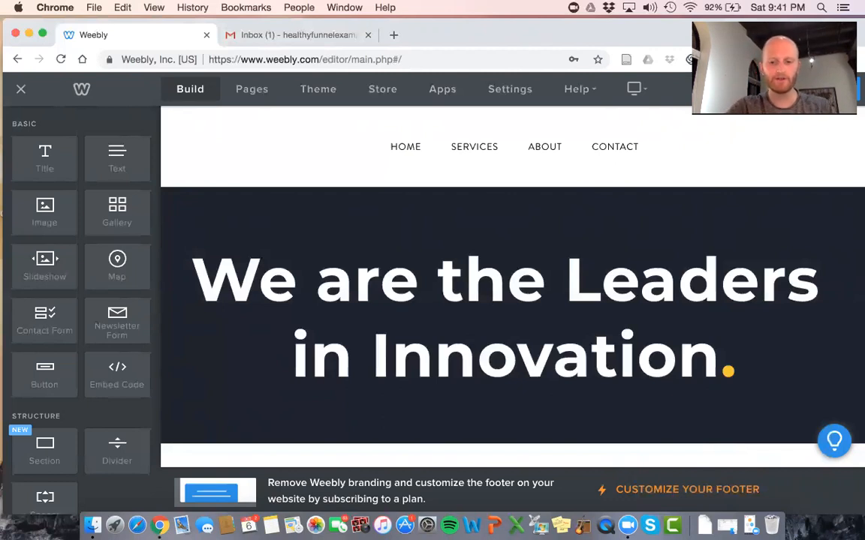
{"action": "type", "text": "HEALTHY FUNNEL PH"}
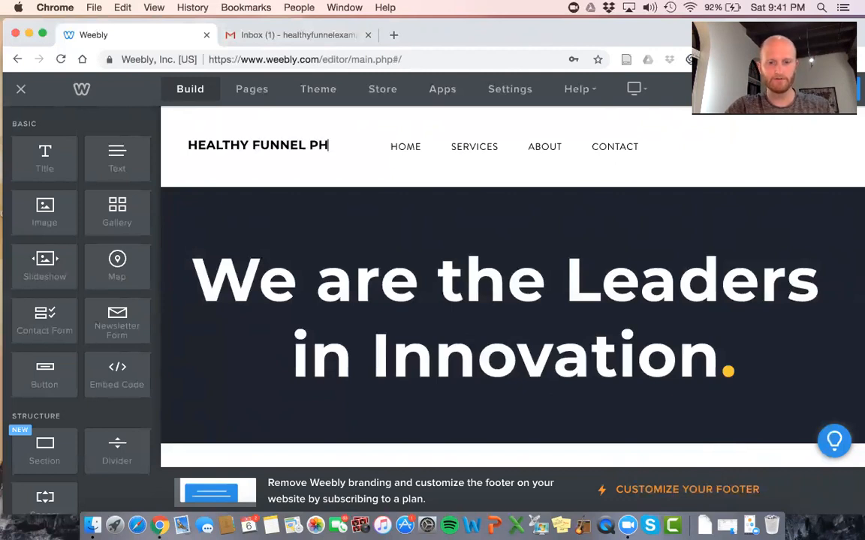
{"action": "type", "text": "YSIOTHERAPY"}
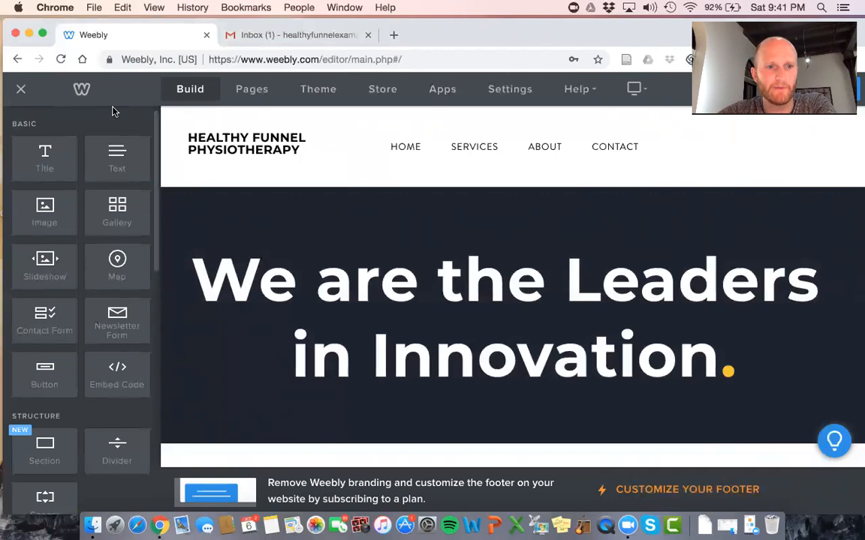
Drag an Image element into the gap below the hero header
{"action": "scroll", "coordinate": [76, 462], "scroll_direction": "down", "scroll_amount": 10}
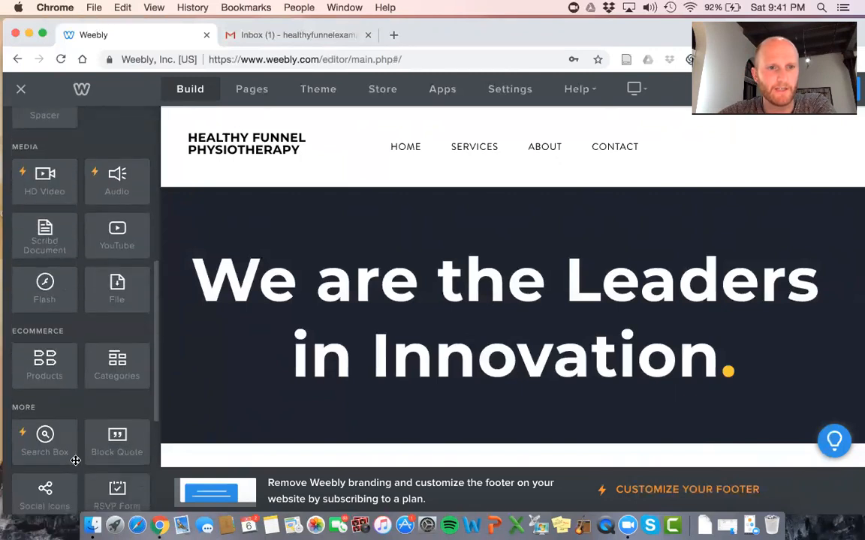
{"action": "scroll", "coordinate": [89, 290], "scroll_direction": "down", "scroll_amount": 3}
{"action": "scroll", "coordinate": [88, 290], "scroll_direction": "up", "scroll_amount": 6}
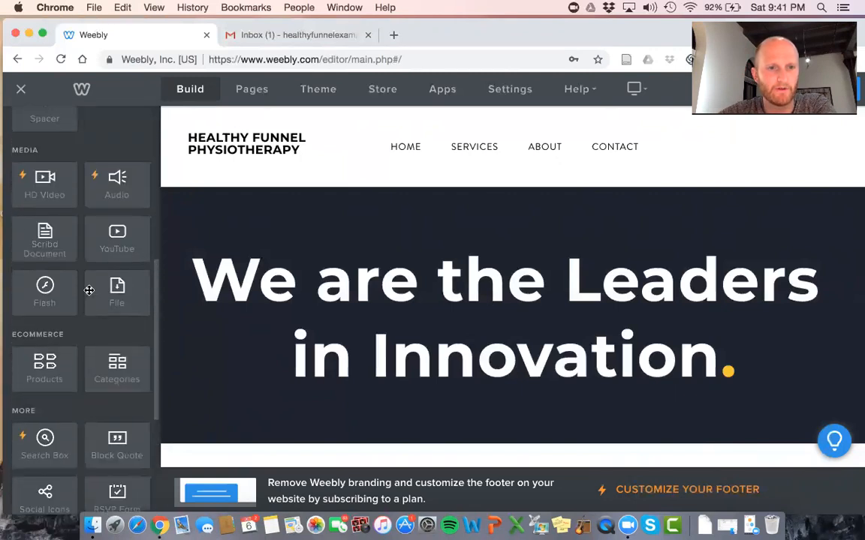
{"action": "scroll", "coordinate": [105, 252], "scroll_direction": "up", "scroll_amount": 3}
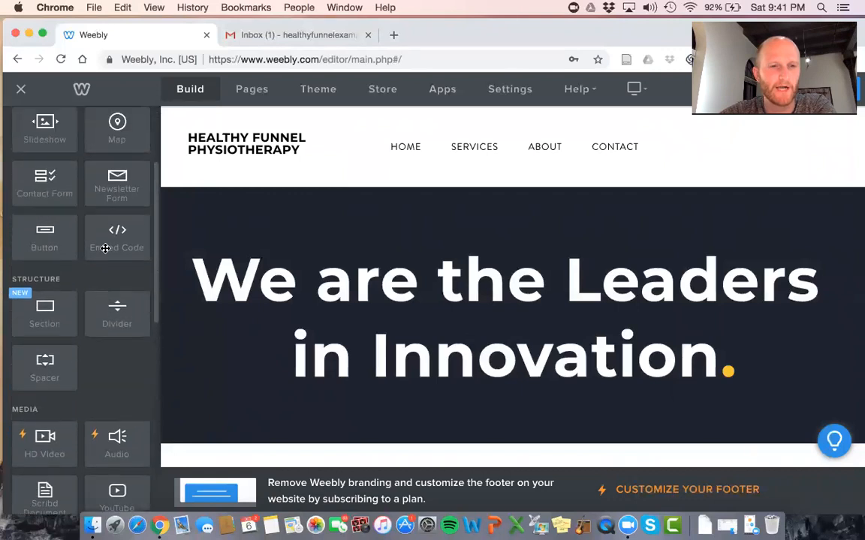
{"action": "scroll", "coordinate": [105, 247], "scroll_direction": "down", "scroll_amount": 2}
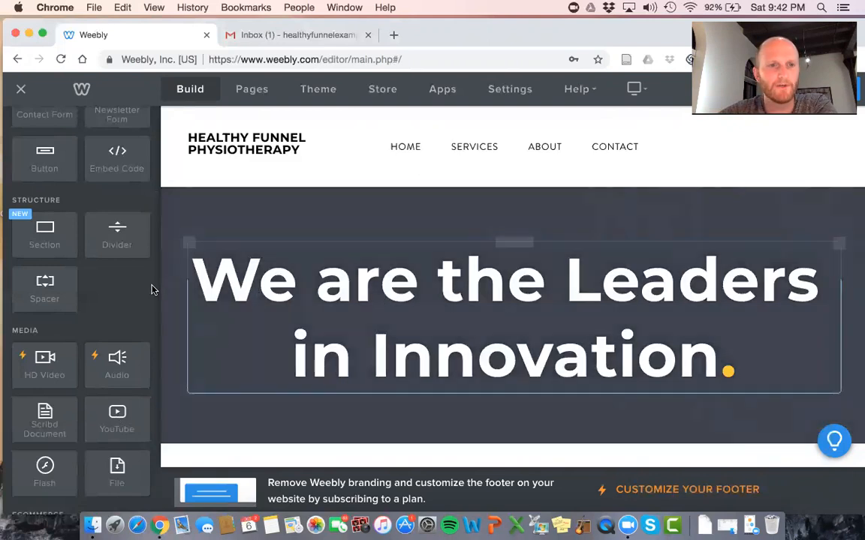
{"action": "scroll", "coordinate": [152, 290], "scroll_direction": "up", "scroll_amount": 5}
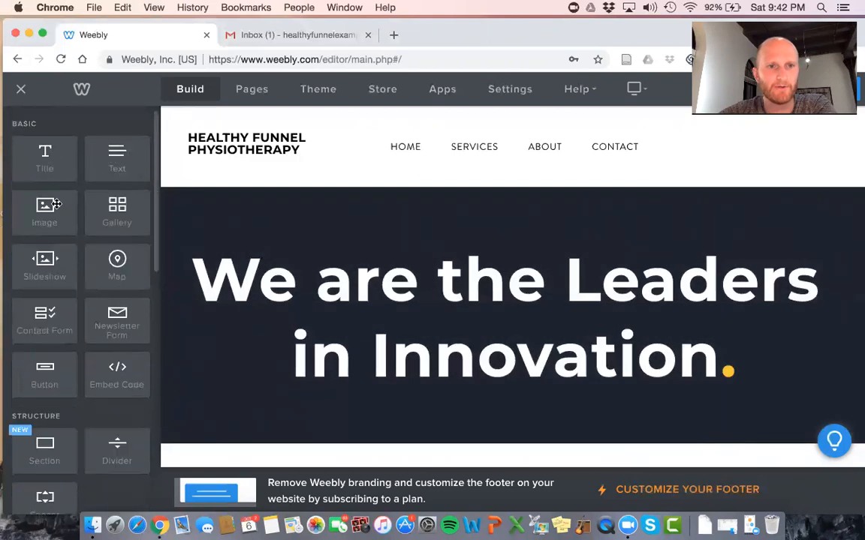
{"action": "scroll", "coordinate": [75, 202], "scroll_direction": "down", "scroll_amount": 3}
{"action": "scroll", "coordinate": [276, 266], "scroll_direction": "down", "scroll_amount": 2}
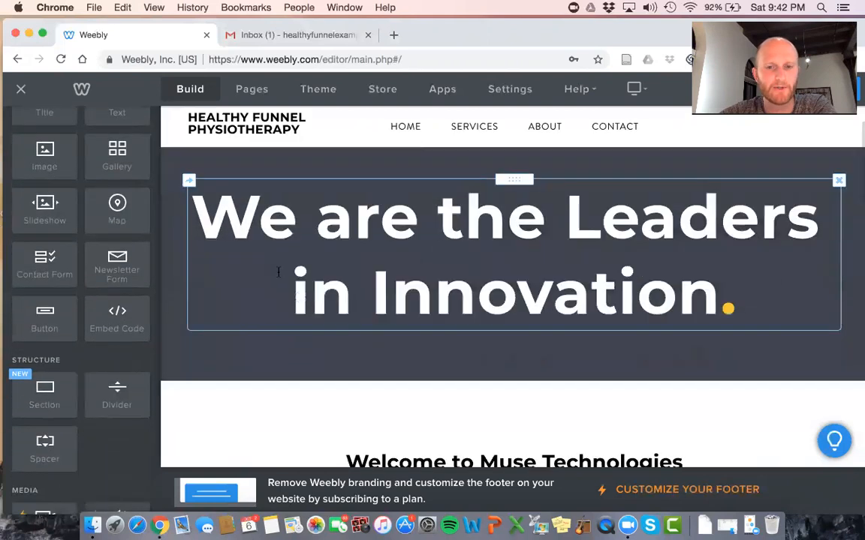
{"action": "scroll", "coordinate": [338, 368], "scroll_direction": "down", "scroll_amount": 1}
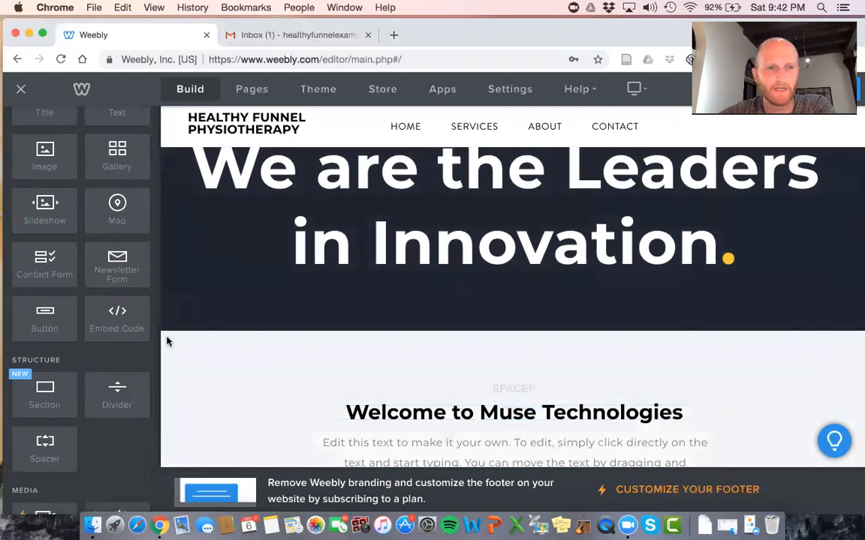
{"action": "scroll", "coordinate": [81, 346], "scroll_direction": "up", "scroll_amount": 3}
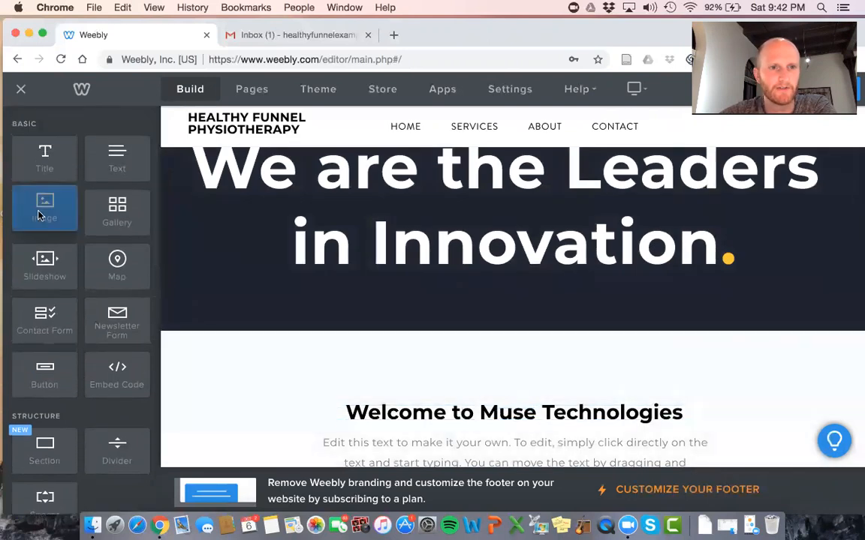
{"action": "left_click_drag", "start_coordinate": [150, 234], "coordinate": [483, 391]}
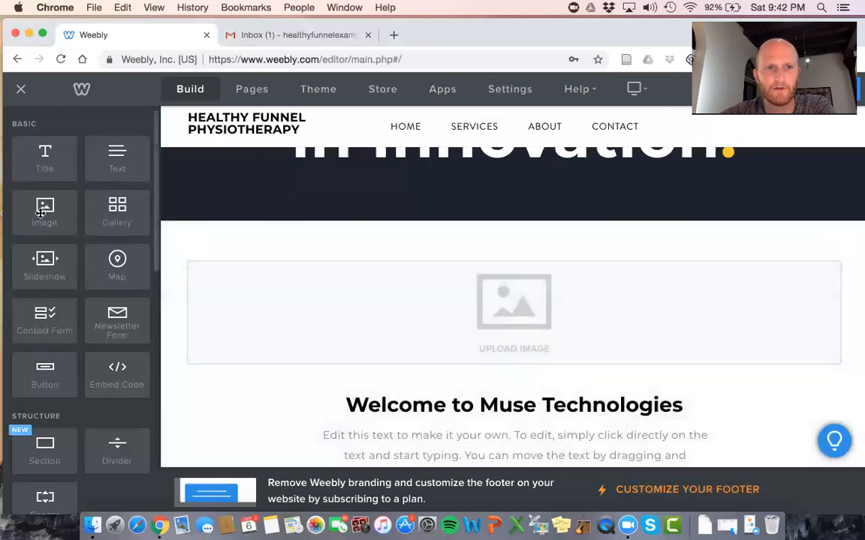
Drop a second Image block beside it, then delete the left image block
{"action": "left_click_drag", "start_coordinate": [41, 217], "coordinate": [745, 331]}
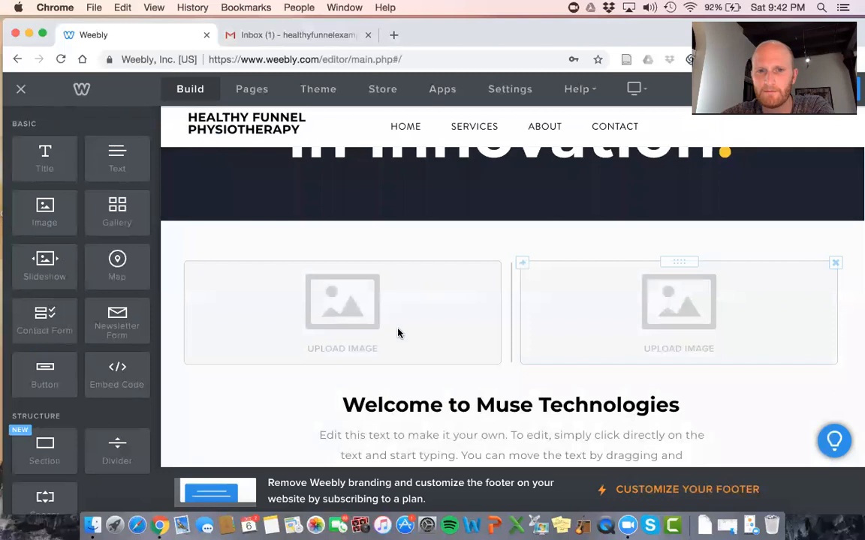
{"action": "left_click", "coordinate": [497, 264]}
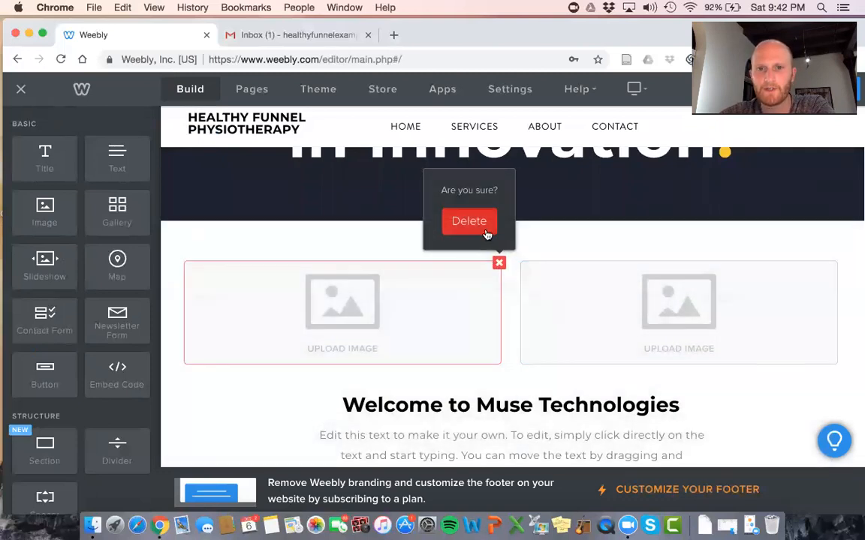
{"action": "left_click", "coordinate": [485, 229]}
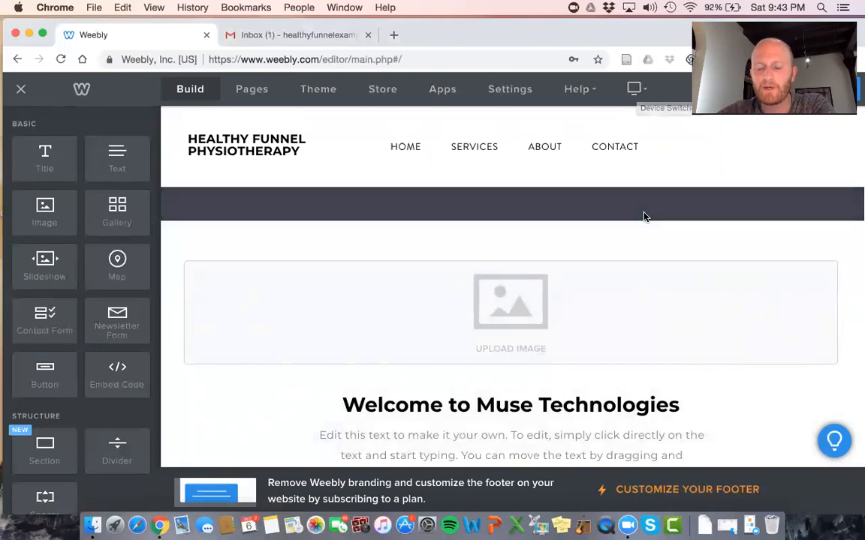
{"action": "left_click", "coordinate": [639, 97]}
{"action": "left_click", "coordinate": [627, 147]}
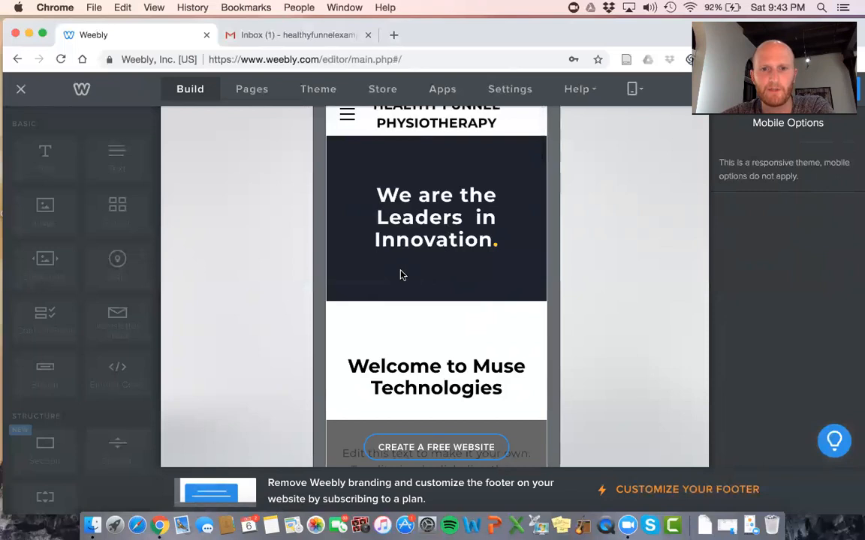
{"action": "left_click", "coordinate": [634, 89]}
{"action": "left_click", "coordinate": [622, 117]}
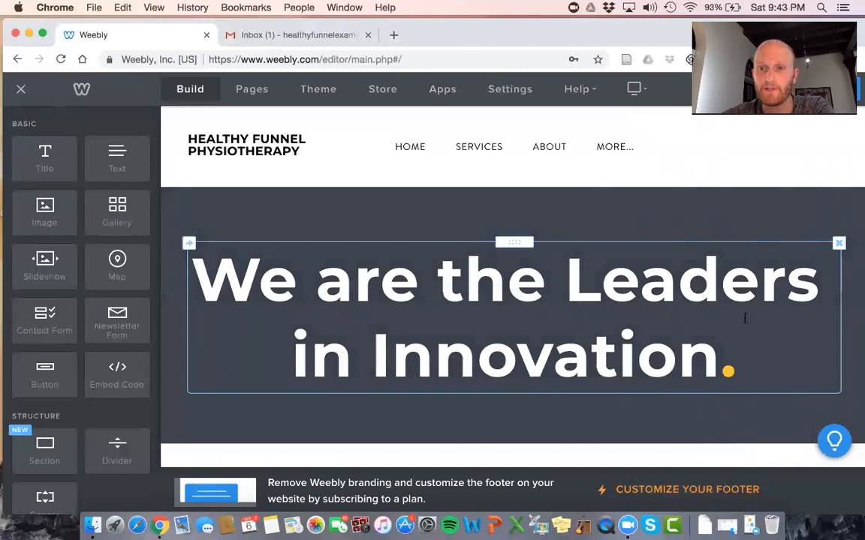
Select the 'We are the Leaders in Innovation' title and reduce its font size to one small line
{"action": "scroll", "coordinate": [611, 315], "scroll_direction": "down", "scroll_amount": 10}
{"action": "scroll", "coordinate": [611, 319], "scroll_direction": "up", "scroll_amount": 10}
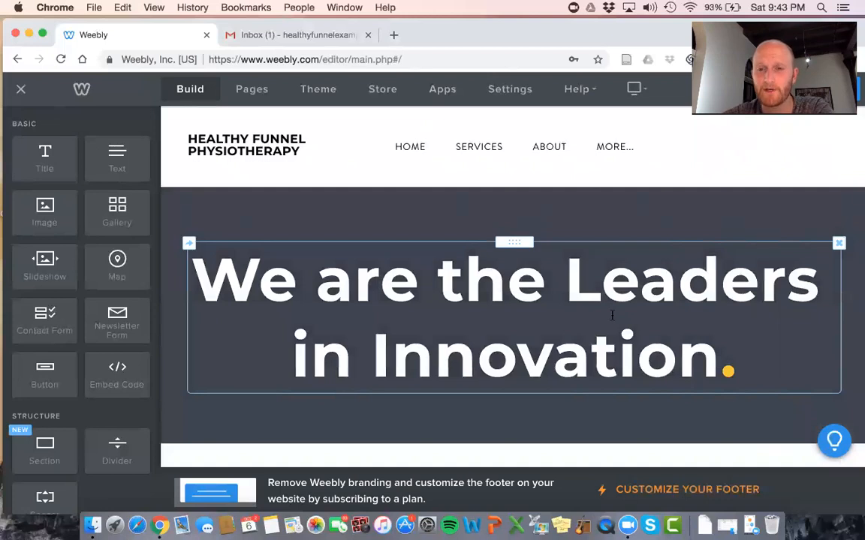
{"action": "scroll", "coordinate": [612, 315], "scroll_direction": "down", "scroll_amount": 10}
{"action": "scroll", "coordinate": [612, 315], "scroll_direction": "up", "scroll_amount": 3}
{"action": "scroll", "coordinate": [612, 315], "scroll_direction": "down", "scroll_amount": 4}
{"action": "scroll", "coordinate": [611, 315], "scroll_direction": "up", "scroll_amount": 12}
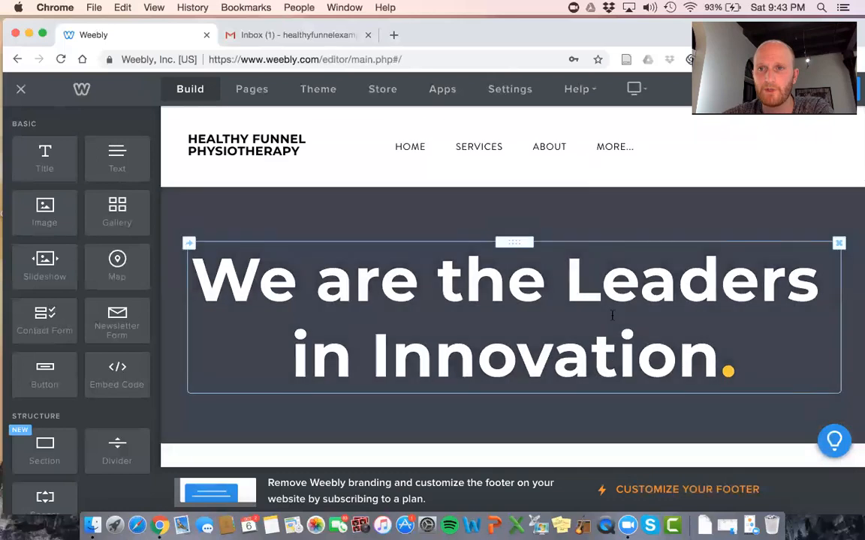
{"action": "scroll", "coordinate": [609, 311], "scroll_direction": "down", "scroll_amount": 1}
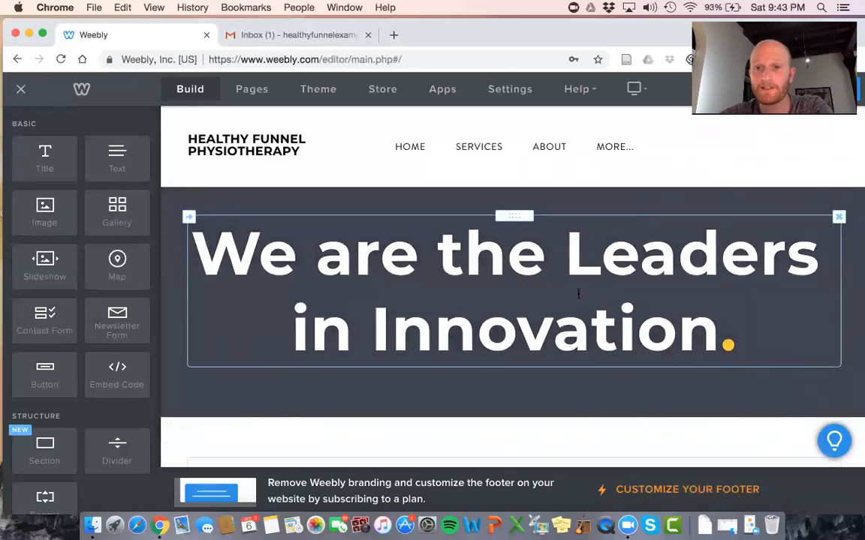
{"action": "triple_click", "coordinate": [578, 293]}
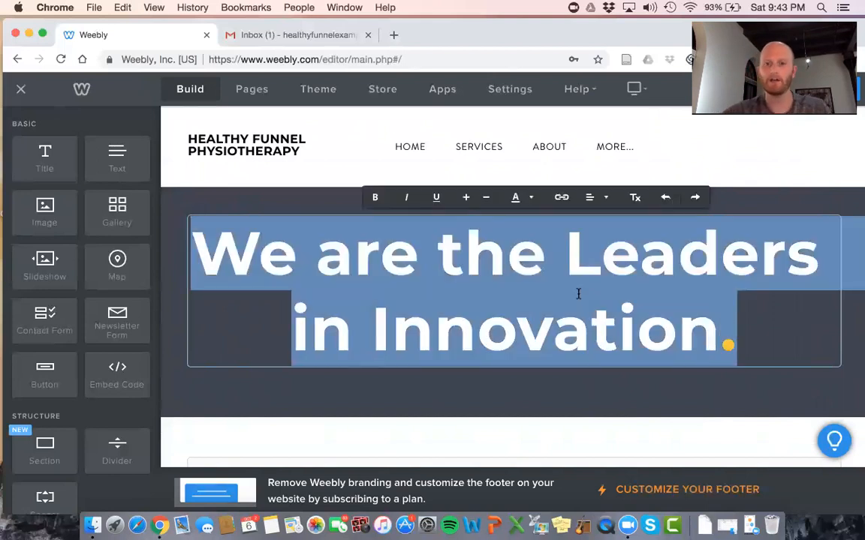
{"action": "left_click", "coordinate": [578, 393]}
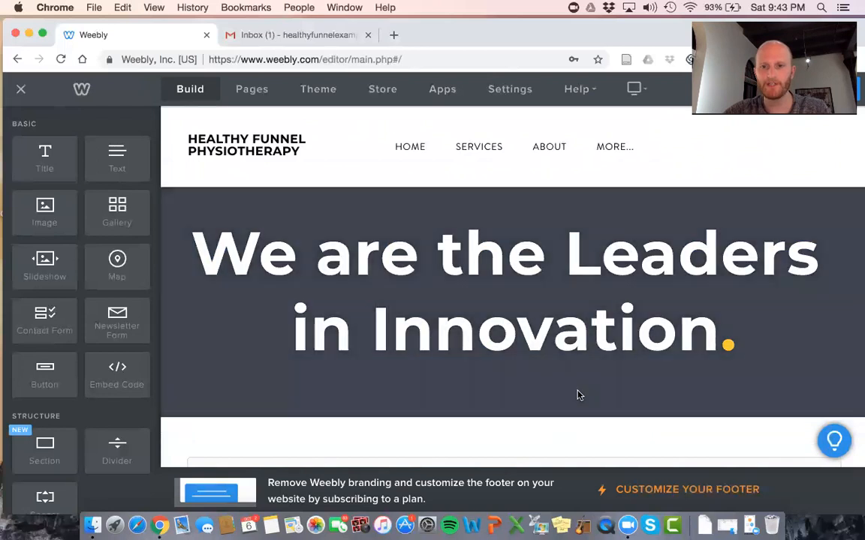
{"action": "triple_click", "coordinate": [598, 345]}
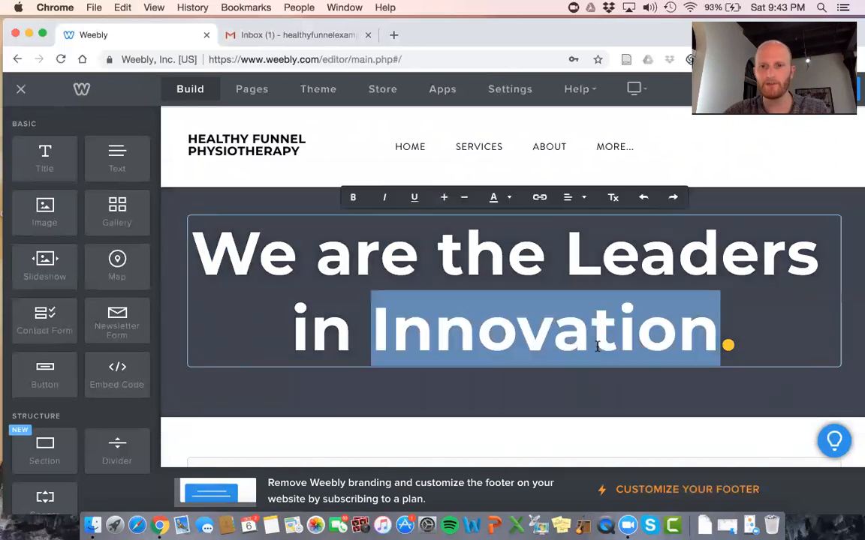
{"action": "left_click", "coordinate": [463, 198]}
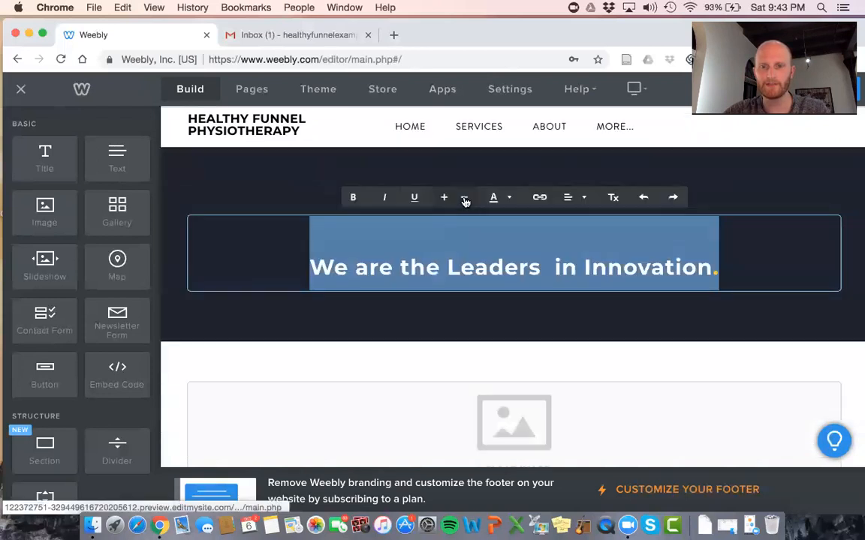
{"action": "left_click", "coordinate": [555, 322]}
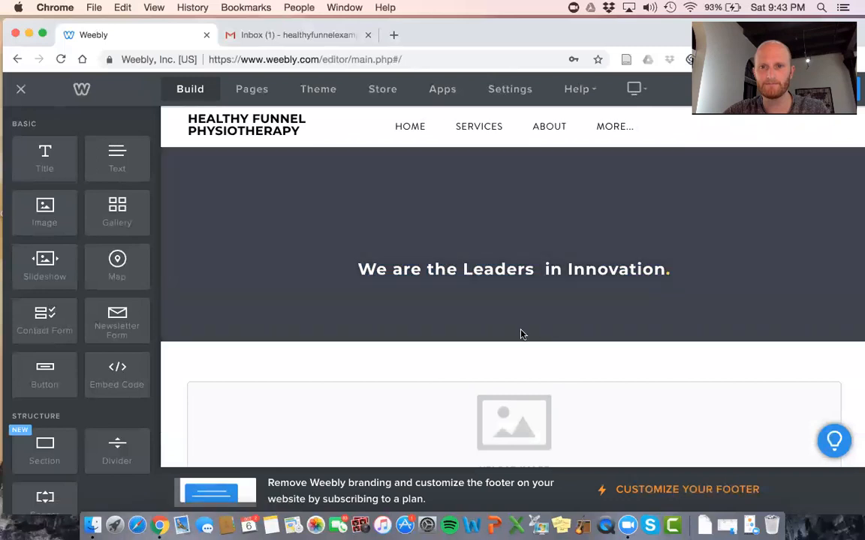
{"action": "scroll", "coordinate": [521, 336], "scroll_direction": "down", "scroll_amount": 2}
{"action": "scroll", "coordinate": [545, 316], "scroll_direction": "up", "scroll_amount": 3}
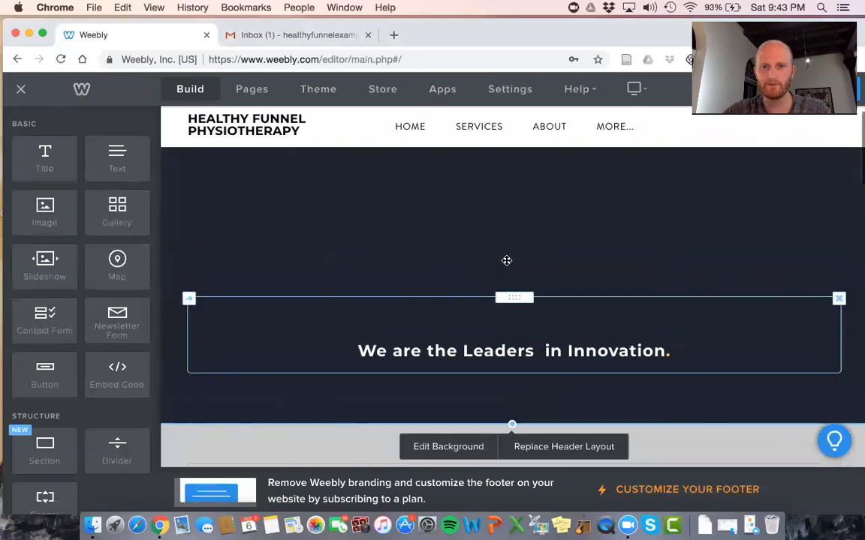
Drag the hero header's bottom edge up so the banner ends just below the one-line headline
{"action": "scroll", "coordinate": [551, 235], "scroll_direction": "up", "scroll_amount": 1}
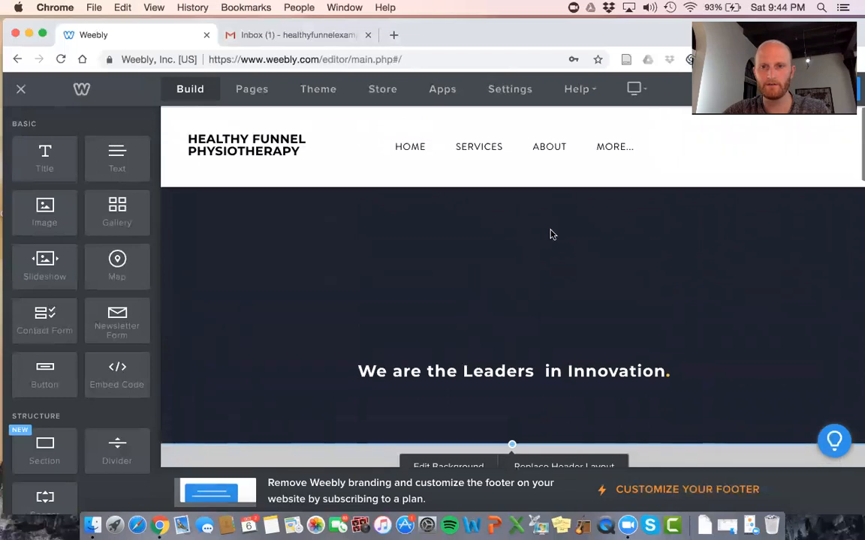
{"action": "scroll", "coordinate": [540, 300], "scroll_direction": "down", "scroll_amount": 2}
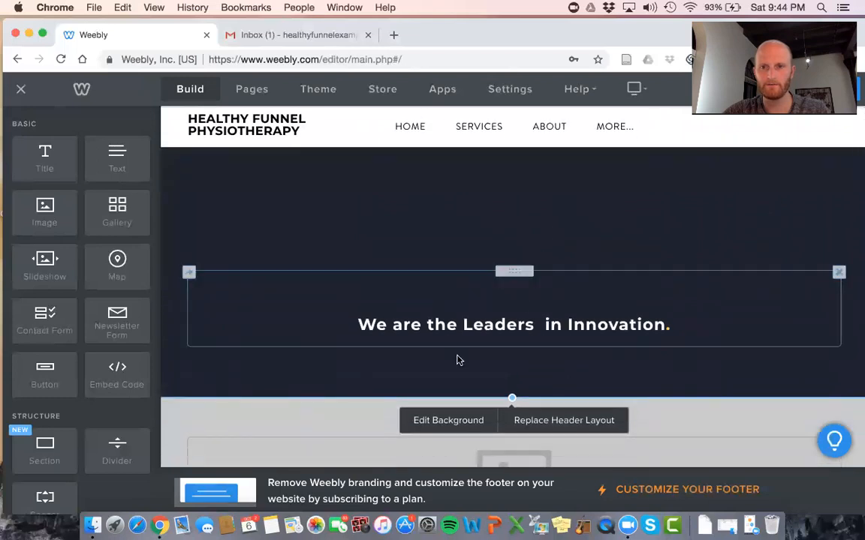
{"action": "left_click_drag", "start_coordinate": [511, 397], "coordinate": [516, 275]}
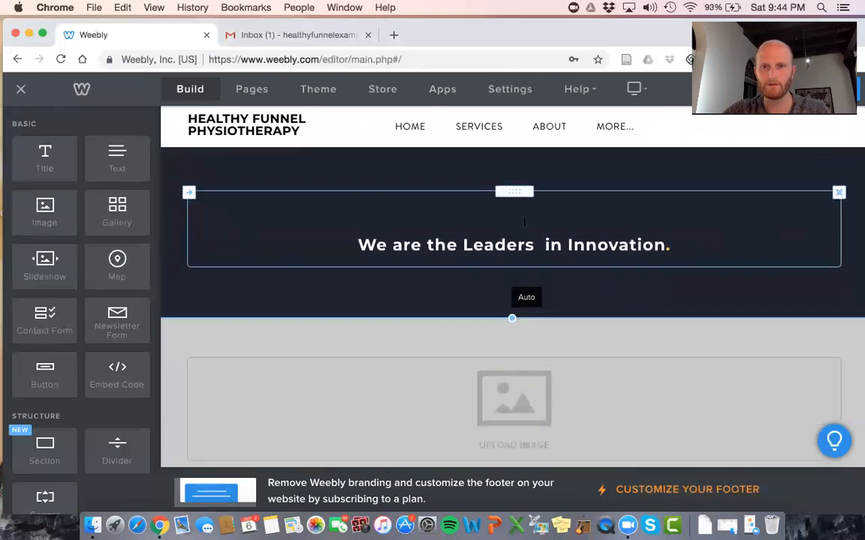
{"action": "scroll", "coordinate": [569, 206], "scroll_direction": "up", "scroll_amount": 1}
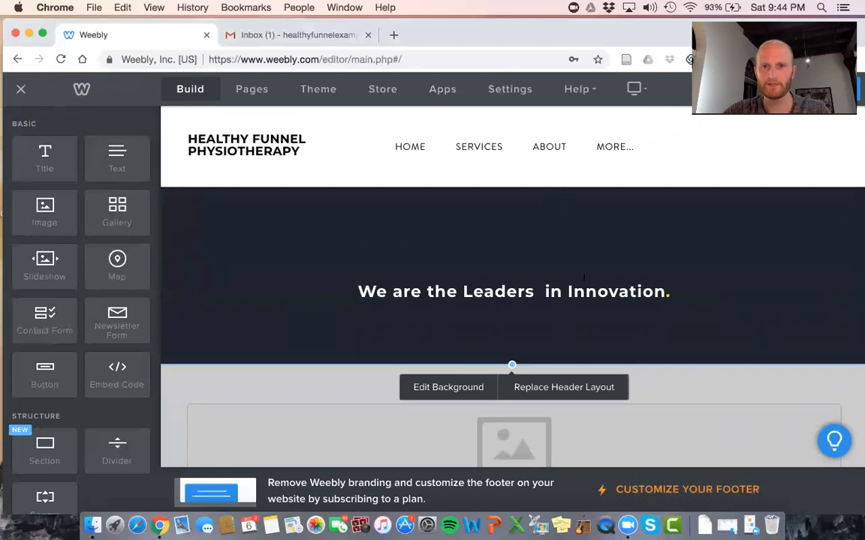
{"action": "scroll", "coordinate": [659, 382], "scroll_direction": "down", "scroll_amount": 1}
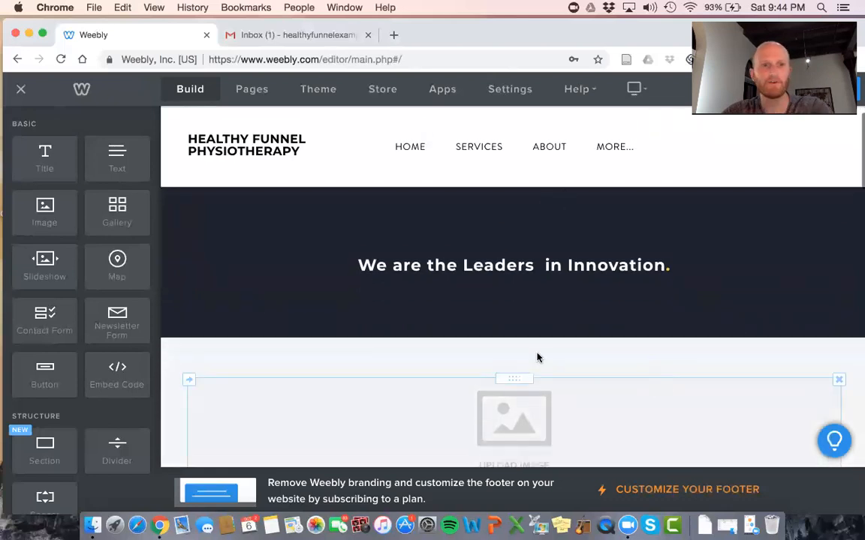
{"action": "scroll", "coordinate": [112, 333], "scroll_direction": "down", "scroll_amount": 3}
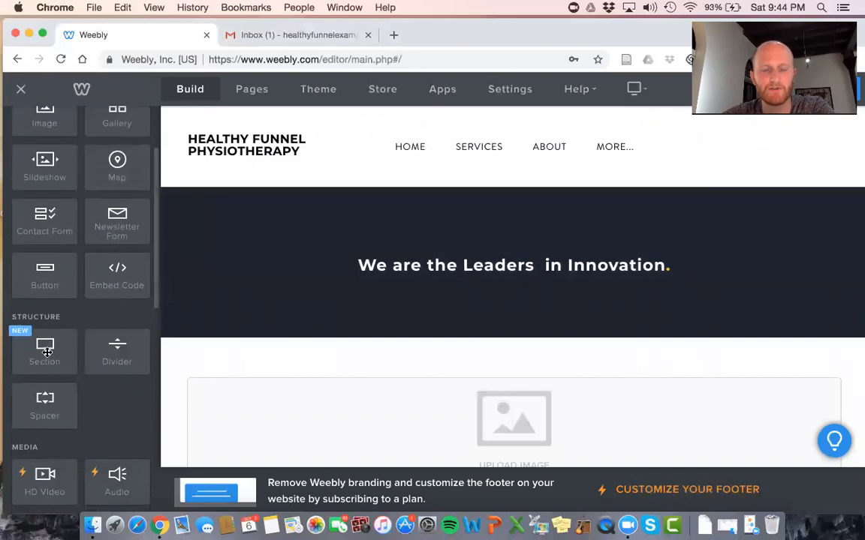
Add a new section below the hero and browse the Gallery section layouts
{"action": "left_click_drag", "start_coordinate": [47, 352], "coordinate": [354, 361]}
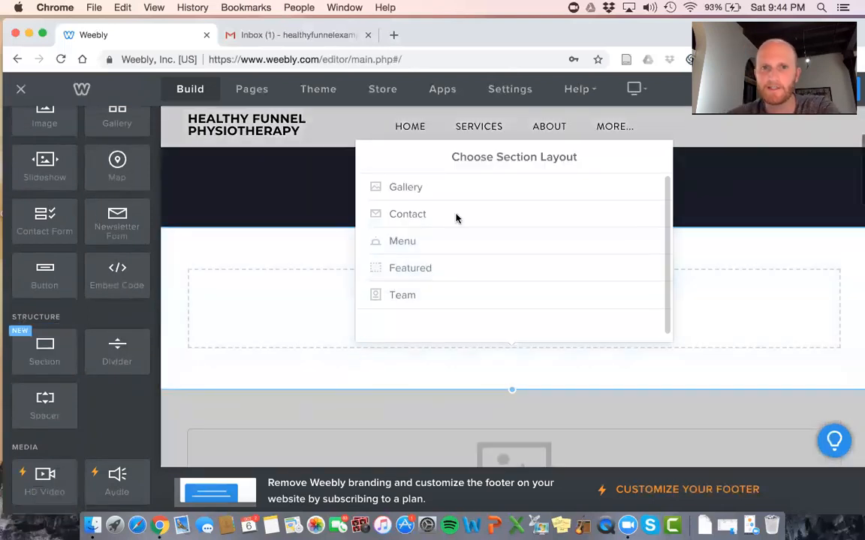
{"action": "left_click", "coordinate": [452, 194]}
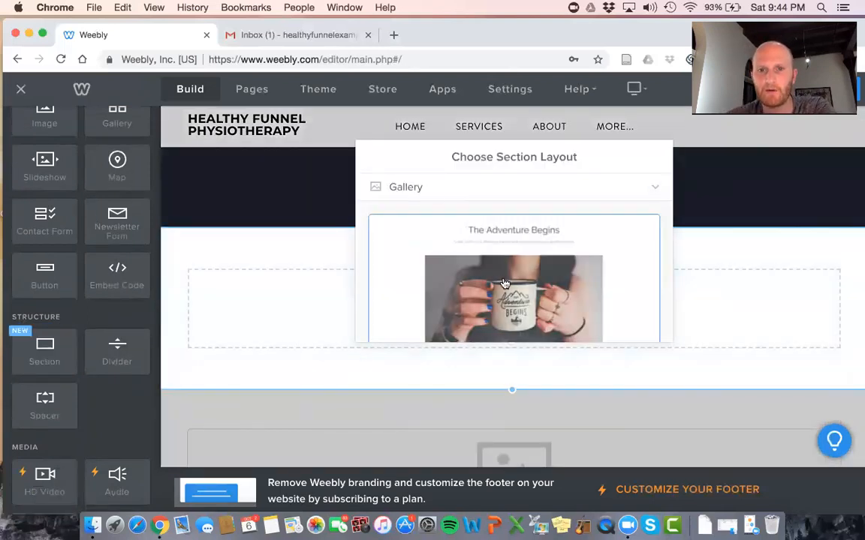
{"action": "scroll", "coordinate": [502, 284], "scroll_direction": "down", "scroll_amount": 5}
{"action": "scroll", "coordinate": [504, 284], "scroll_direction": "down", "scroll_amount": 5}
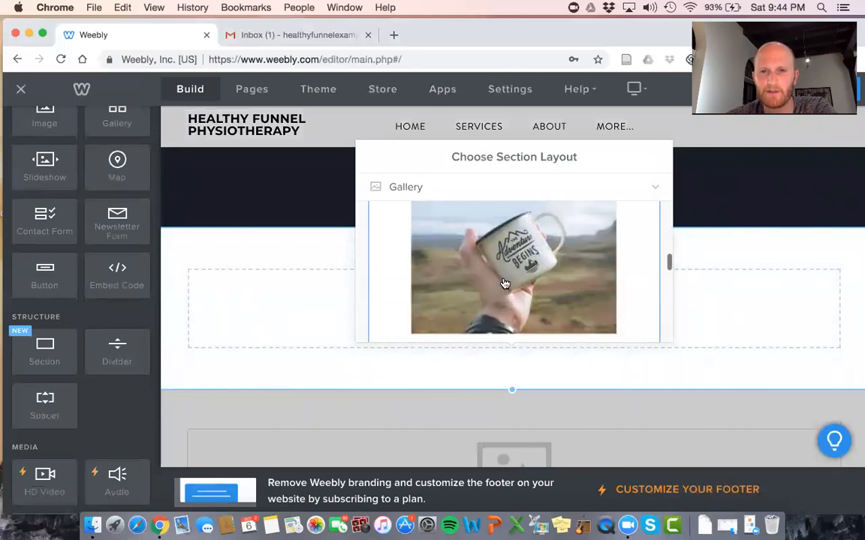
{"action": "scroll", "coordinate": [504, 283], "scroll_direction": "down", "scroll_amount": 5}
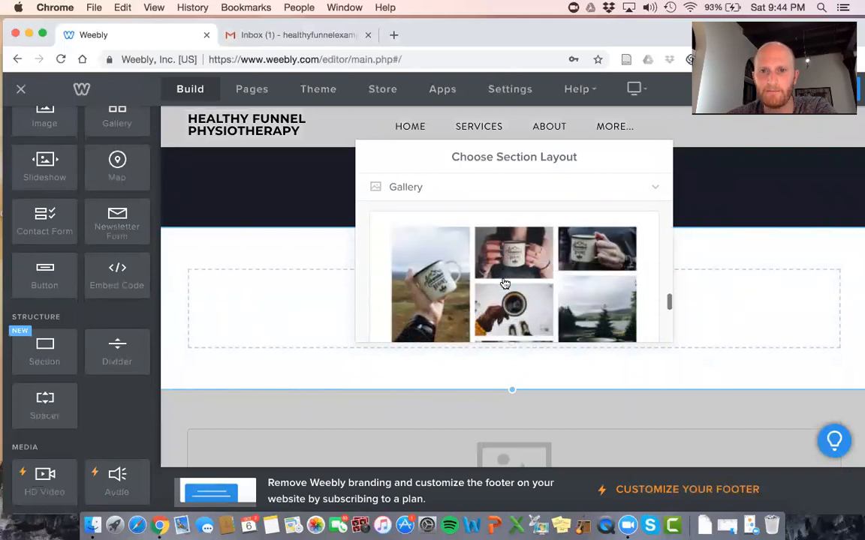
{"action": "left_click", "coordinate": [467, 191]}
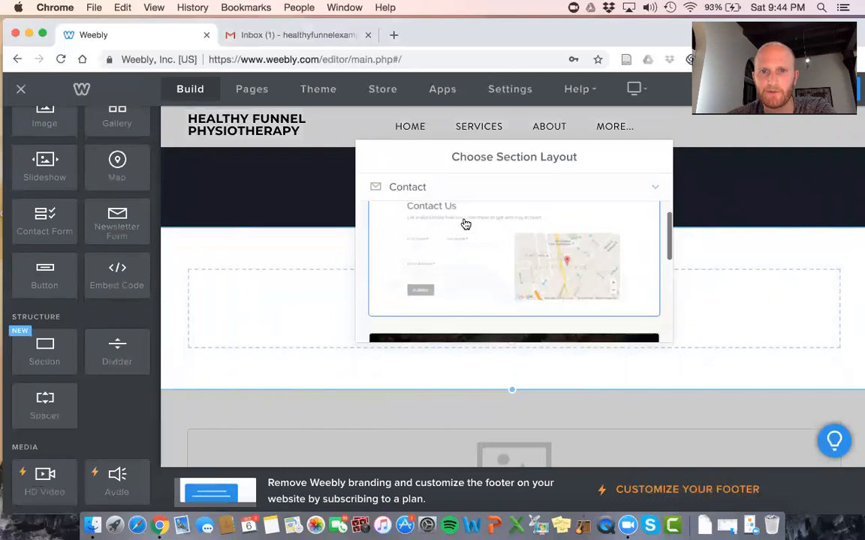
{"action": "scroll", "coordinate": [463, 223], "scroll_direction": "down", "scroll_amount": 3}
{"action": "scroll", "coordinate": [463, 224], "scroll_direction": "up", "scroll_amount": 3}
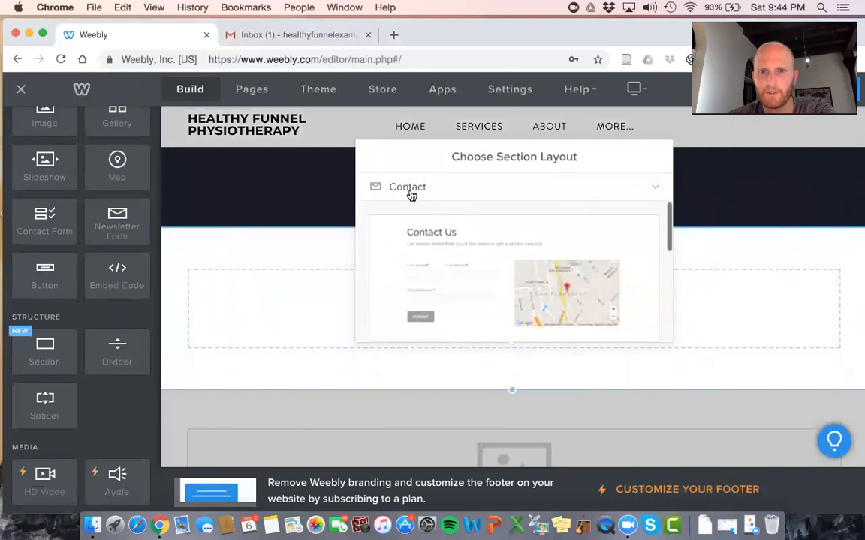
Look through the Menu and Team layouts, then close the chooser without applying any layout
{"action": "left_click", "coordinate": [421, 249]}
{"action": "scroll", "coordinate": [421, 249], "scroll_direction": "down", "scroll_amount": 5}
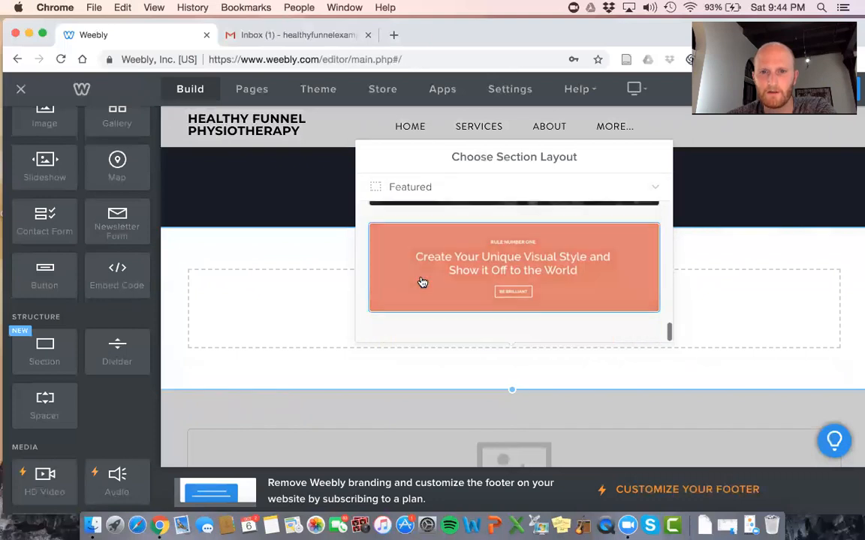
{"action": "left_click", "coordinate": [411, 186]}
{"action": "left_click", "coordinate": [422, 288]}
{"action": "scroll", "coordinate": [443, 247], "scroll_direction": "down", "scroll_amount": 2}
{"action": "scroll", "coordinate": [446, 243], "scroll_direction": "down", "scroll_amount": 5}
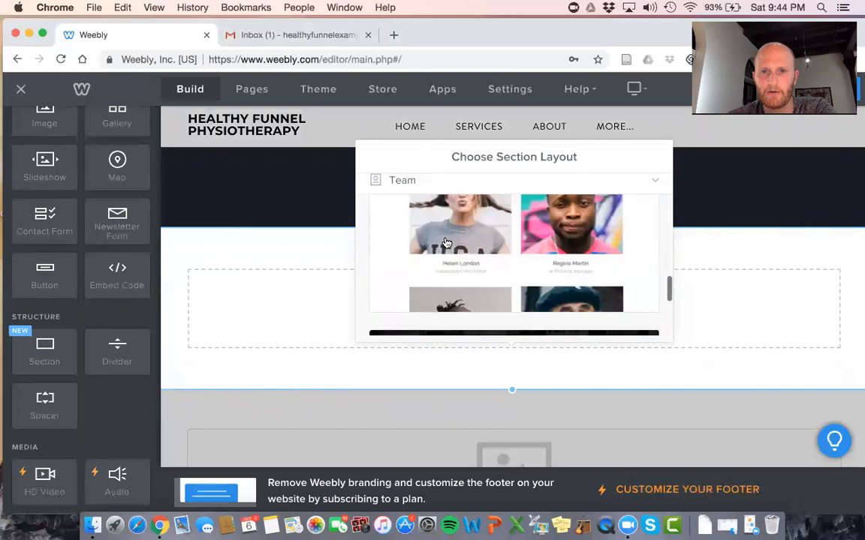
{"action": "scroll", "coordinate": [584, 267], "scroll_direction": "up", "scroll_amount": 7}
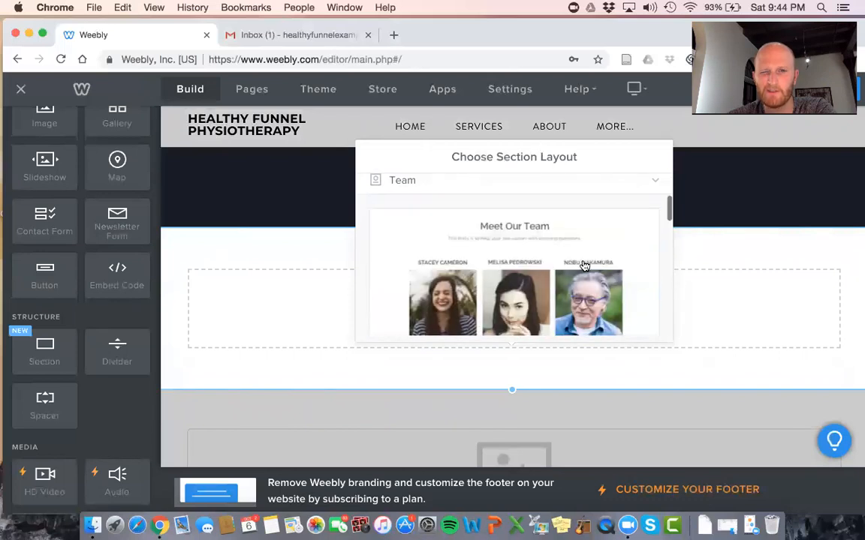
{"action": "left_click", "coordinate": [717, 193]}
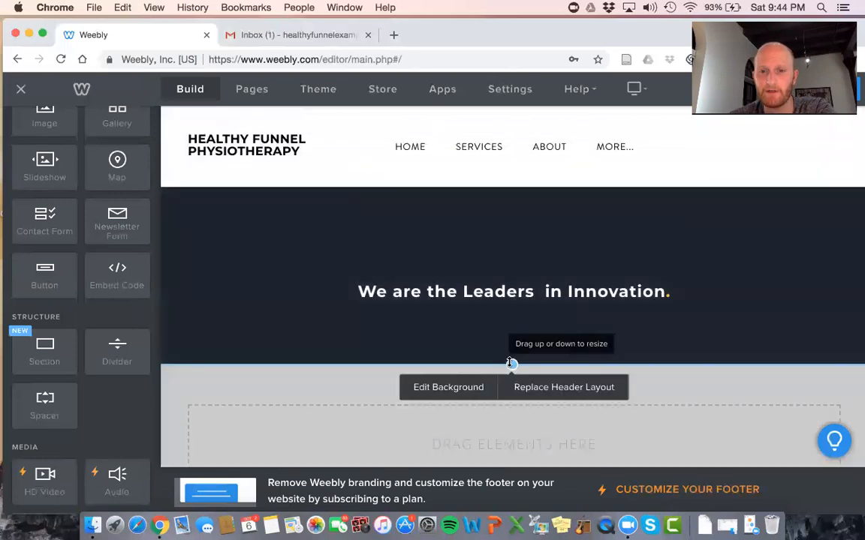
{"action": "left_click", "coordinate": [609, 275]}
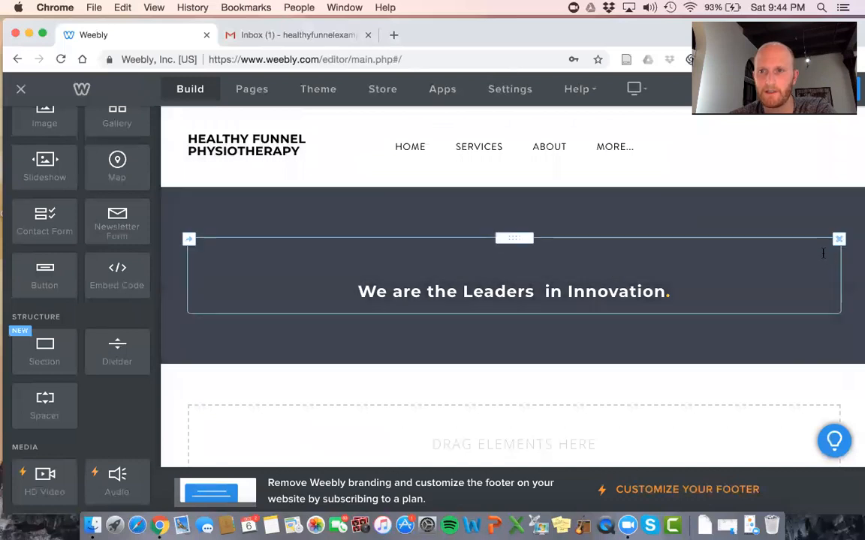
Delete the 'We are the Leaders in Innovation' headline text block
{"action": "left_click", "coordinate": [839, 239]}
{"action": "left_click", "coordinate": [800, 201]}
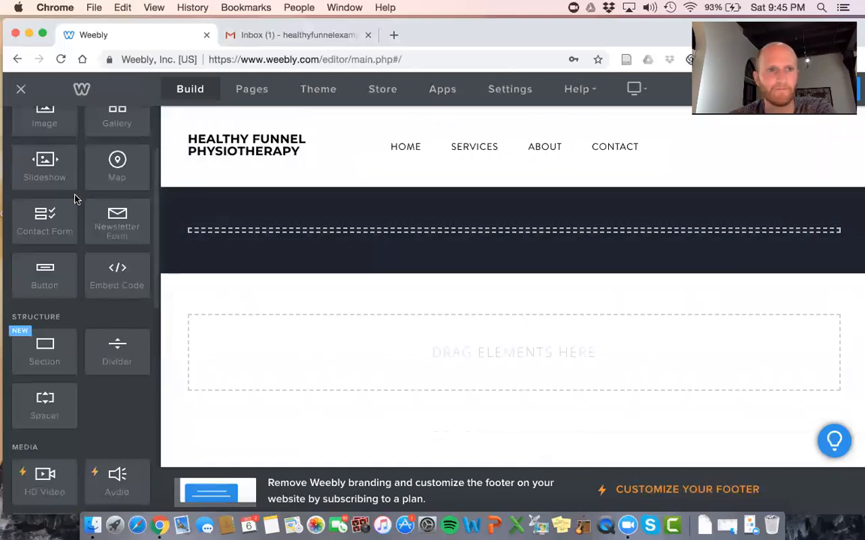
{"action": "scroll", "coordinate": [67, 180], "scroll_direction": "up", "scroll_amount": 3}
Place a new Text element in the dark header strip, ready for typing
{"action": "mouse_move", "coordinate": [45, 153]}
{"action": "left_mouse_down"}
{"action": "mouse_move", "coordinate": [357, 204]}
{"action": "mouse_move", "coordinate": [35, 144]}
{"action": "left_mouse_up"}
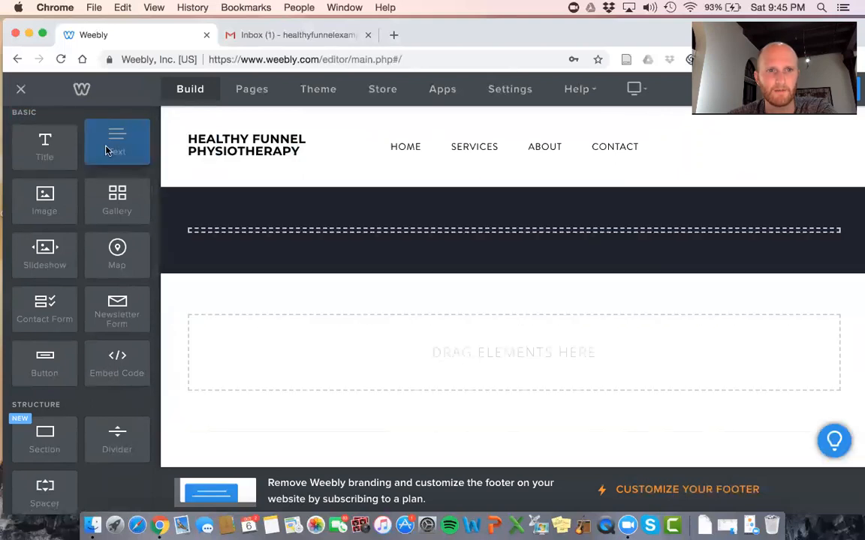
{"action": "left_click_drag", "start_coordinate": [95, 131], "coordinate": [491, 237]}
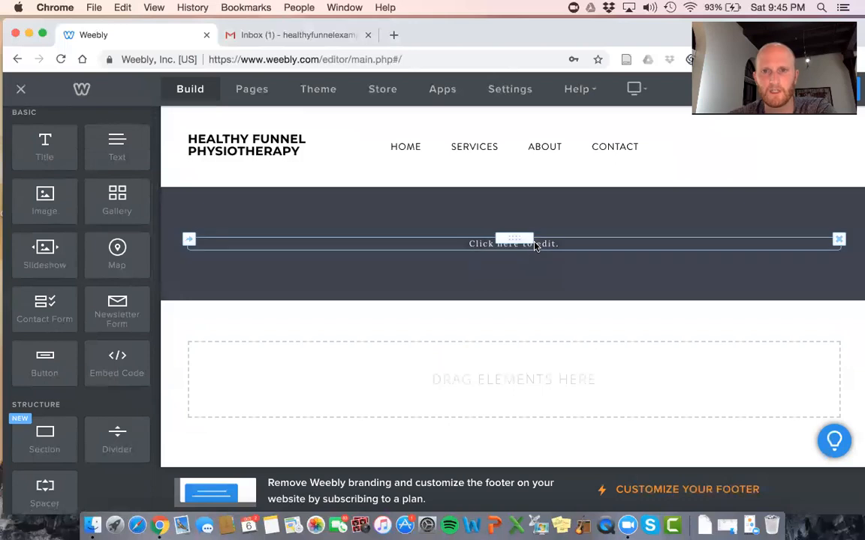
{"action": "left_click", "coordinate": [550, 247]}
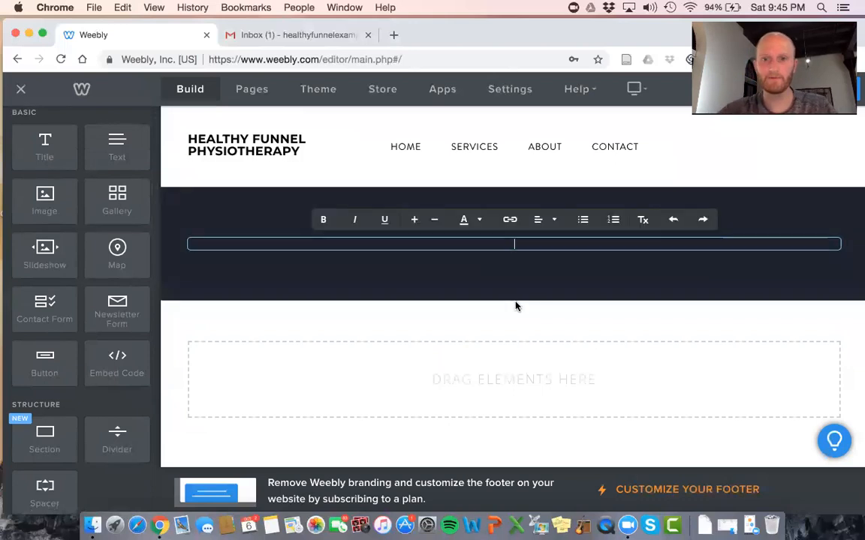
{"action": "left_click", "coordinate": [516, 295]}
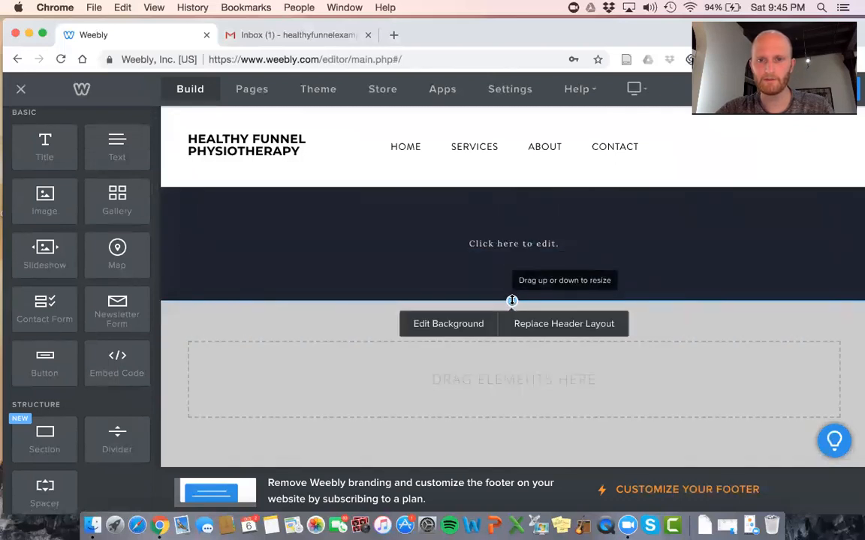
{"action": "left_click", "coordinate": [514, 243]}
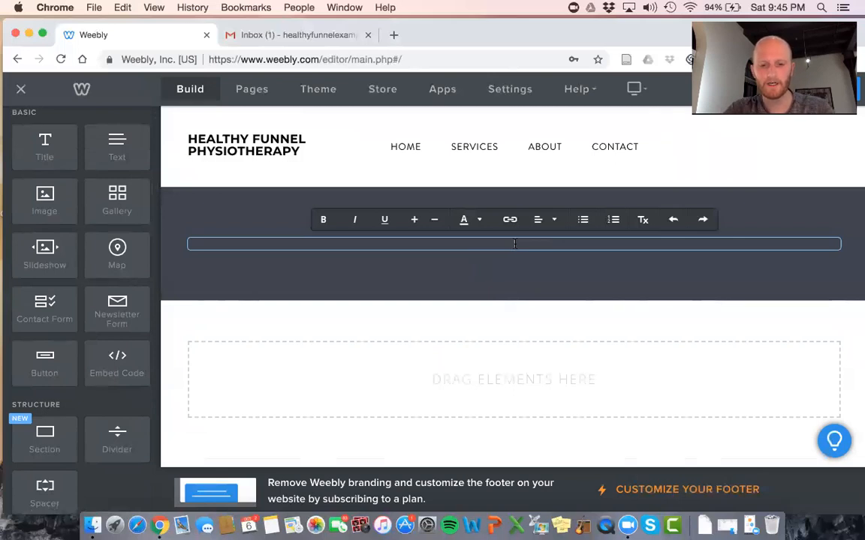
Type the headline 'We Help Women Over 40 Reach Their Peak Physical Fitness… or Use Pain Medications'
{"action": "type", "text": "We Help "}
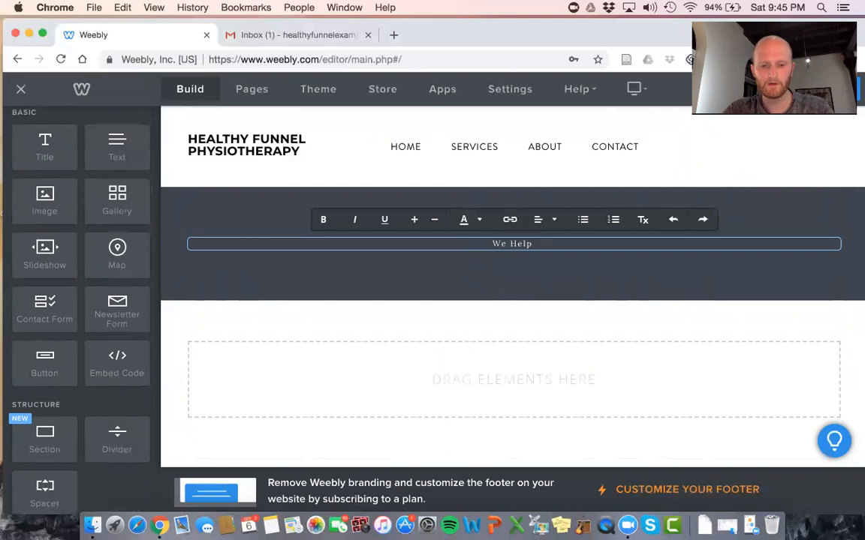
{"action": "type", "text": "Athle"}
{"action": "key", "text": "BackSpace"}
{"action": "key", "text": "BackSpace"}
{"action": "key", "text": "BackSpace"}
{"action": "key", "text": "BackSpace"}
{"action": "key", "text": "BackSpace"}
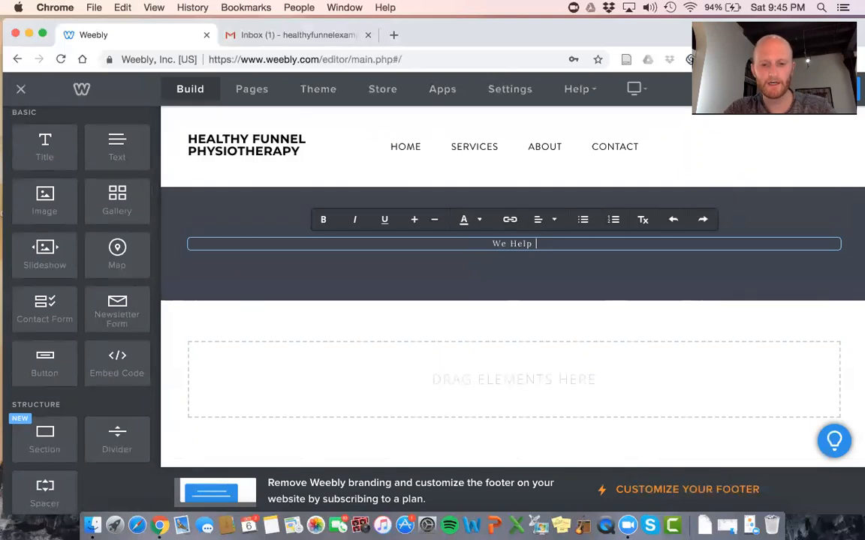
{"action": "type", "text": "Women Over "}
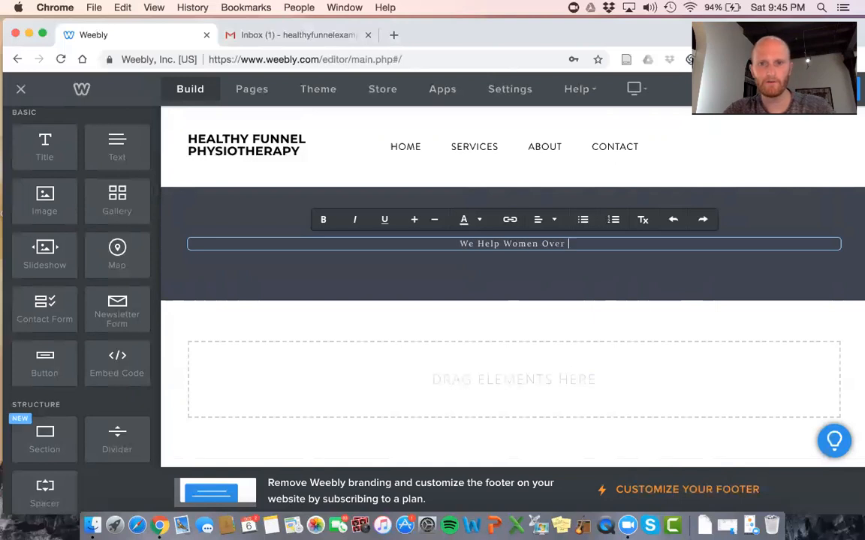
{"action": "type", "text": "40"}
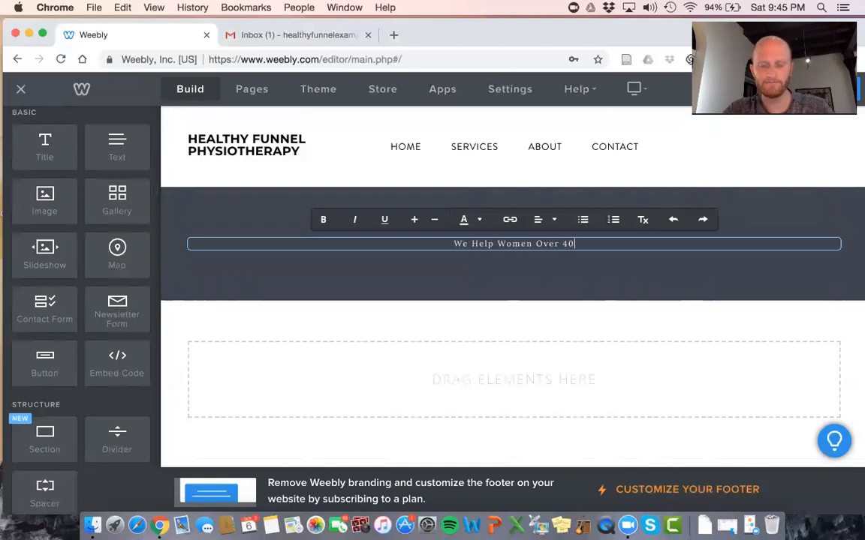
{"action": "type", "text": " Sta"}
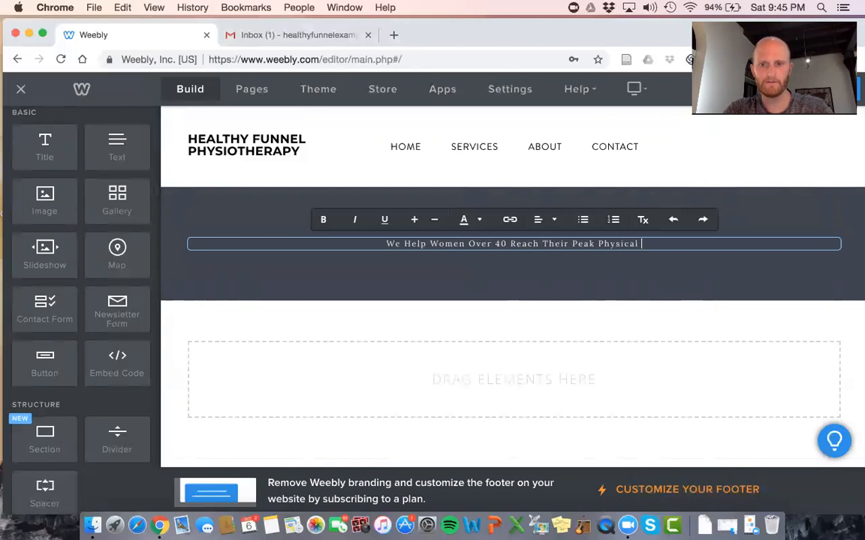
{"action": "type", "text": "ne"}
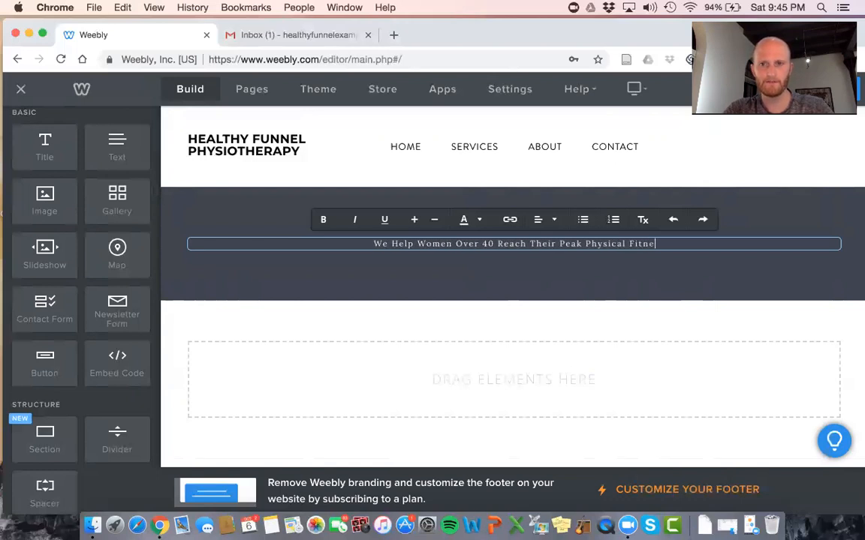
{"action": "type", "text": "ss Through Rehabi"}
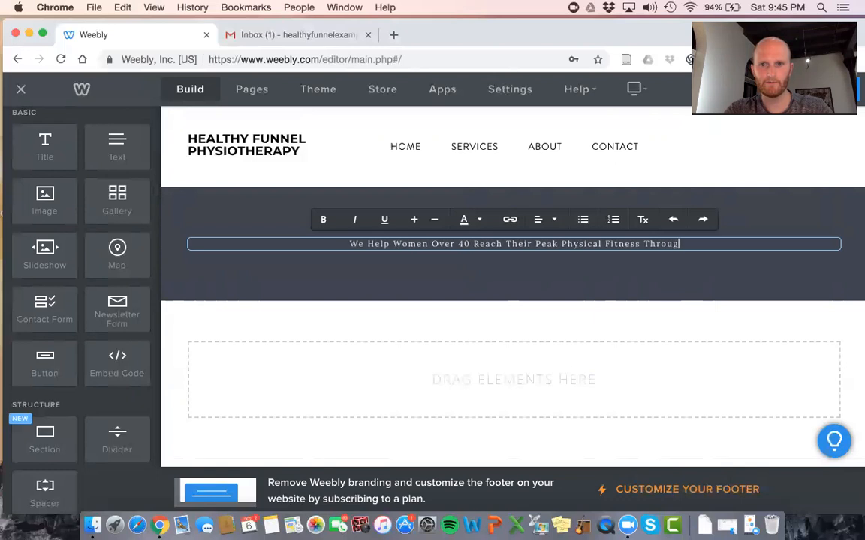
{"action": "key", "text": "BackSpace"}
{"action": "key", "text": "BackSpace"}
{"action": "key", "text": "BackSpace"}
{"action": "key", "text": "BackSpace"}
{"action": "key", "text": "BackSpace"}
{"action": "key", "text": "BackSpace"}
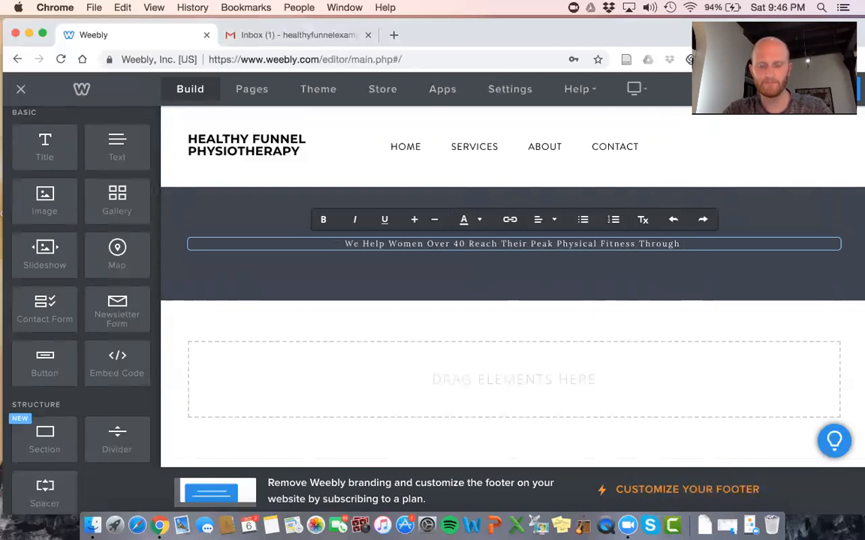
{"action": "type", "text": "Exercise and Mau"}
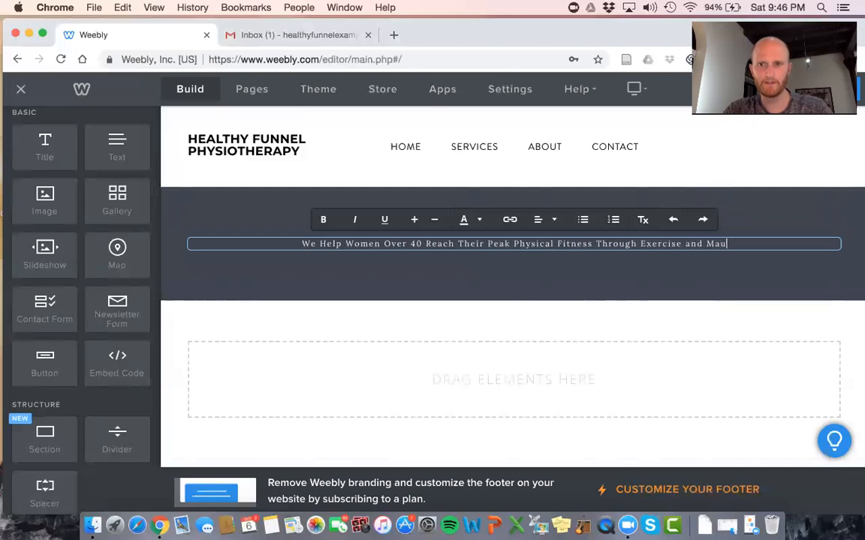
{"action": "key", "text": "BackSpace"}
{"action": "type", "text": "nual Th"}
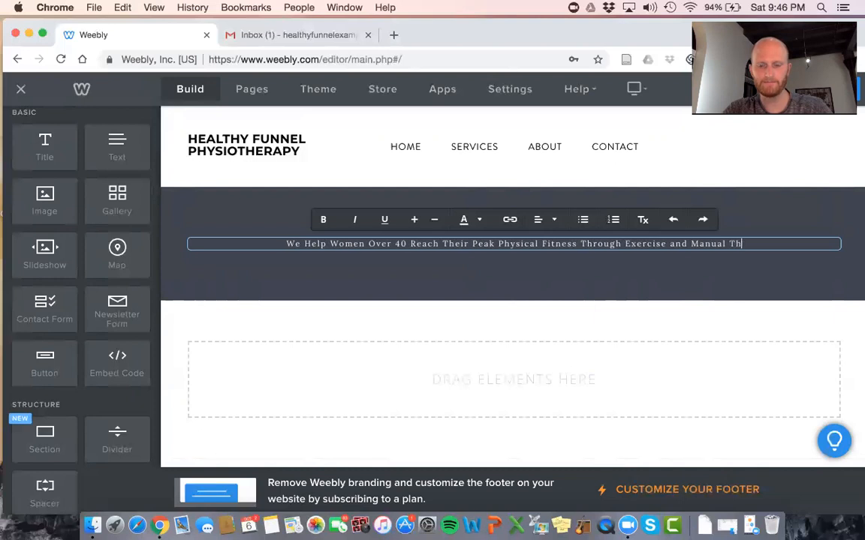
{"action": "type", "text": "erapy"}
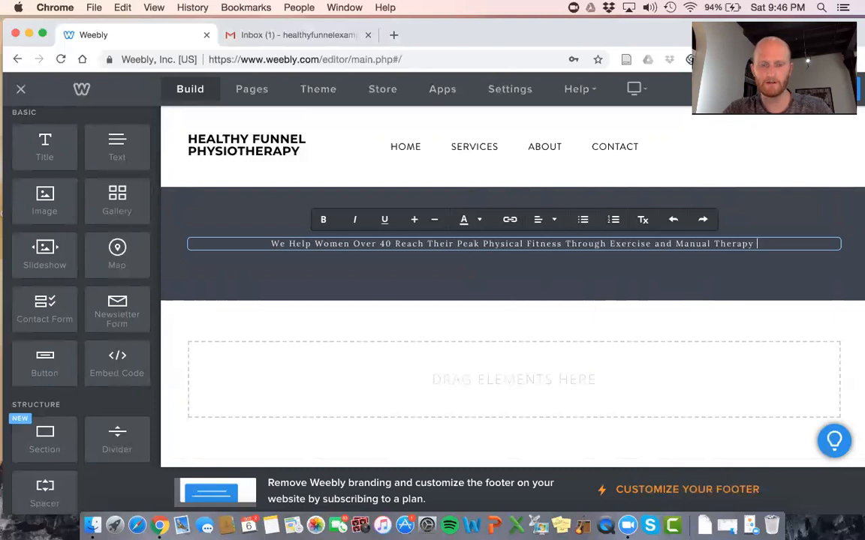
{"action": "type", "text": " Without"}
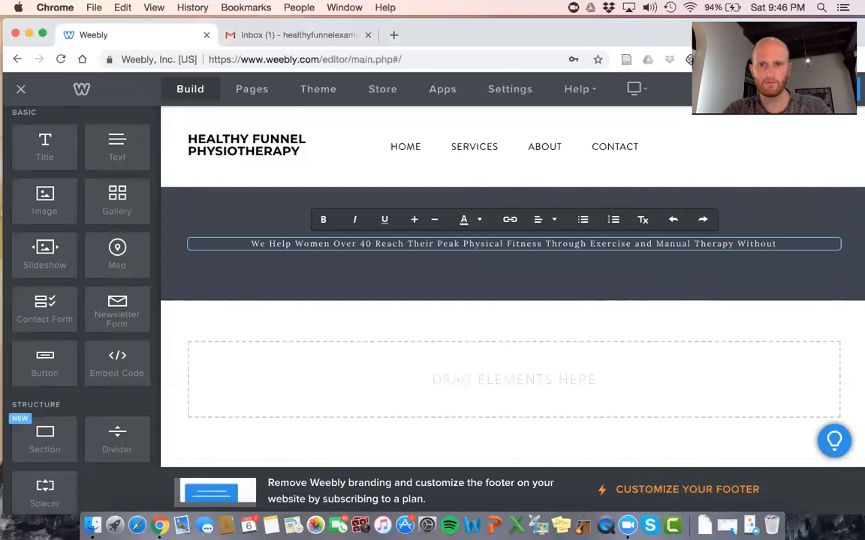
{"action": "type", "text": " Needing "}
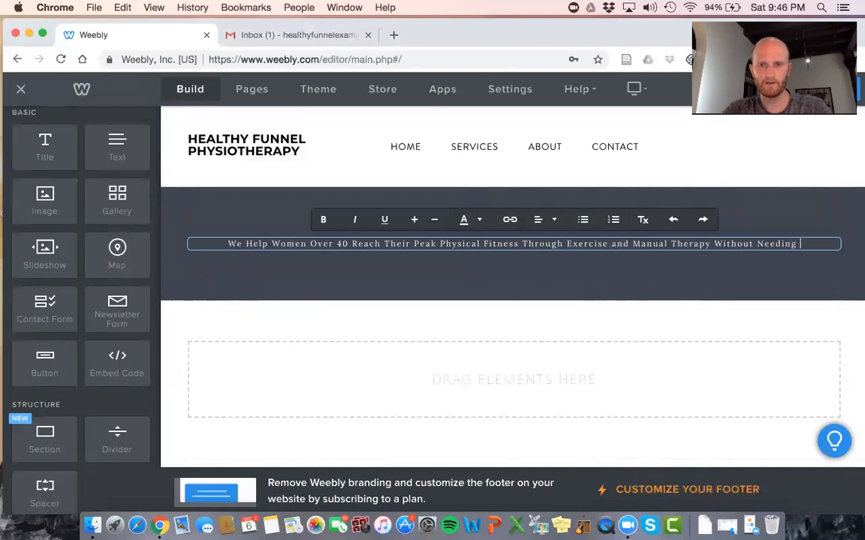
{"action": "type", "text": "Them To Ta"}
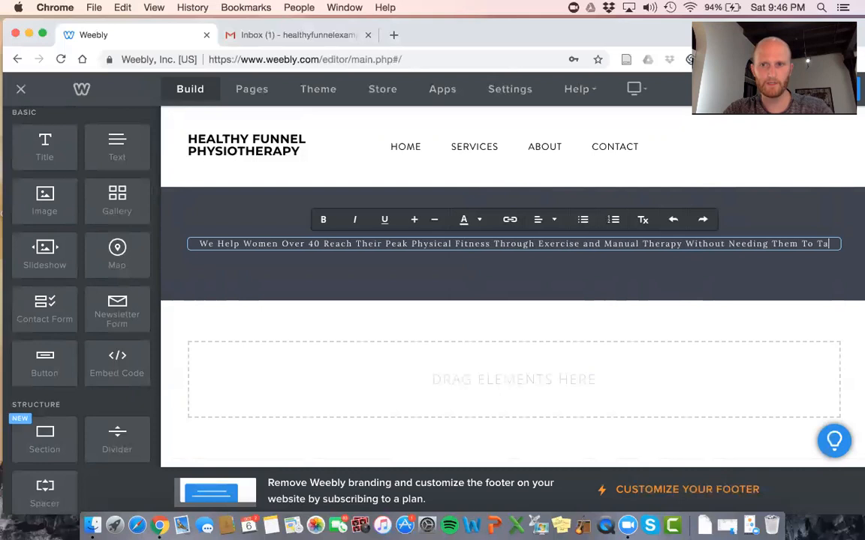
{"action": "type", "text": "ke Injection"}
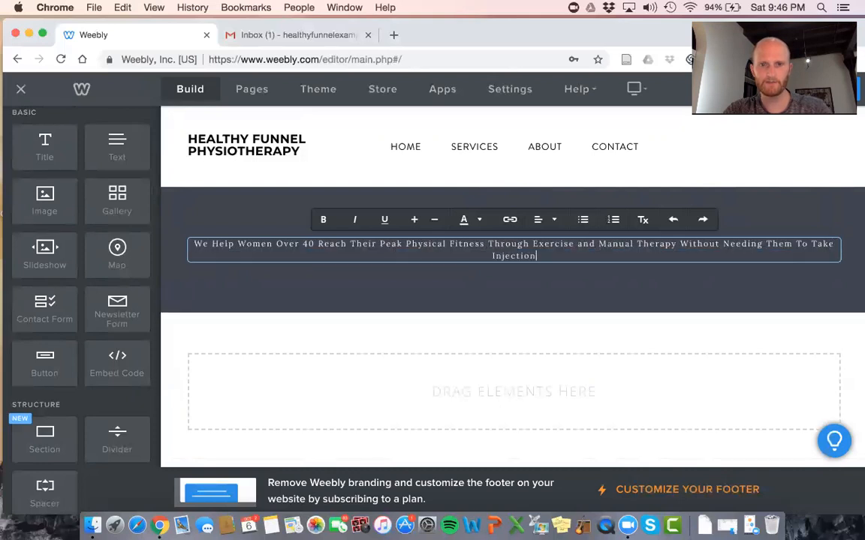
{"action": "type", "text": "s, Get Surgery, O"}
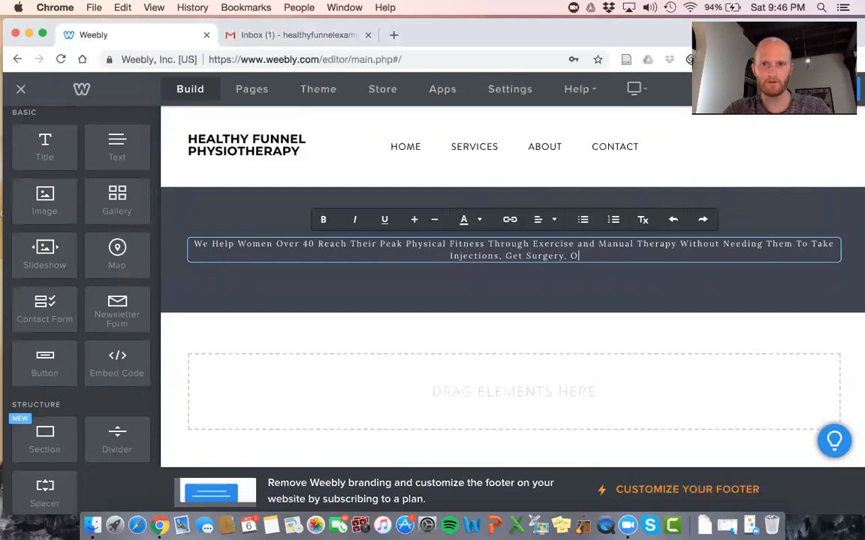
{"action": "key", "text": "BackSpace"}
{"action": "type", "text": "or Use Pain Medications"}
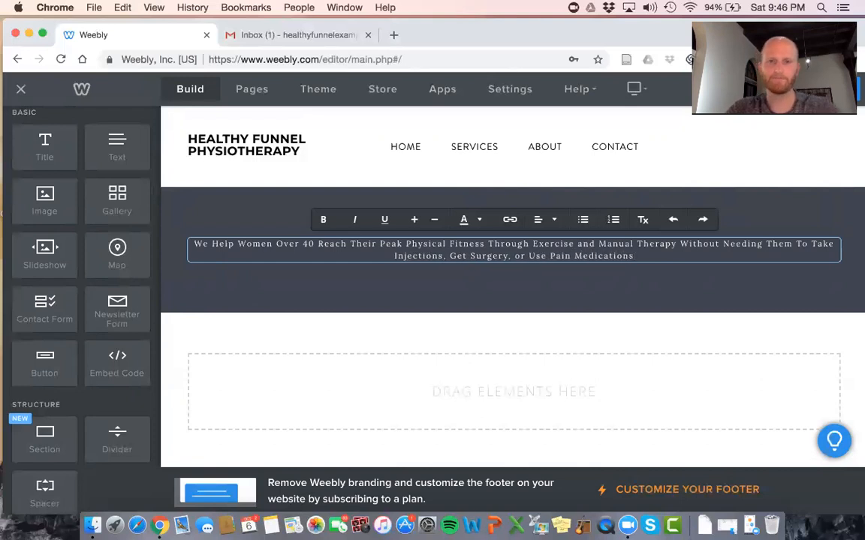
Select the entire headline and increase its font size so it spans two lines
{"action": "double_click", "coordinate": [598, 256]}
{"action": "key", "text": "ctrl+a"}
{"action": "left_click", "coordinate": [416, 227]}
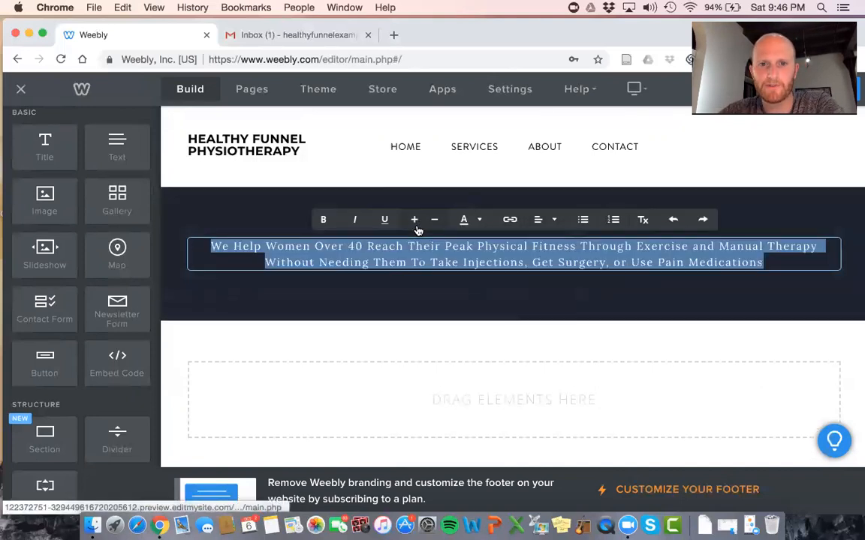
{"action": "left_click", "coordinate": [286, 150]}
{"action": "scroll", "coordinate": [525, 226], "scroll_direction": "down", "scroll_amount": 1}
{"action": "scroll", "coordinate": [526, 224], "scroll_direction": "up", "scroll_amount": 1}
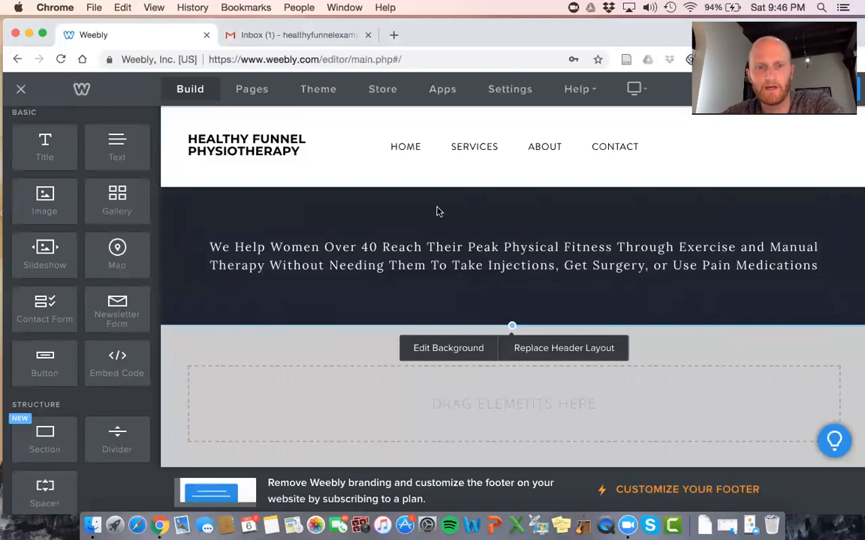
Set the header background type to Color and pick the near-white shade #fbfbfc
{"action": "left_click", "coordinate": [425, 348]}
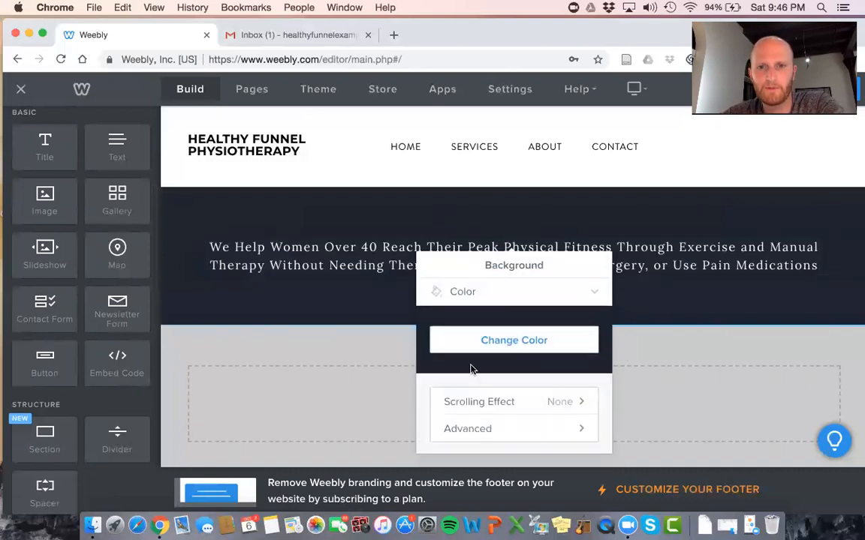
{"action": "left_click", "coordinate": [540, 297]}
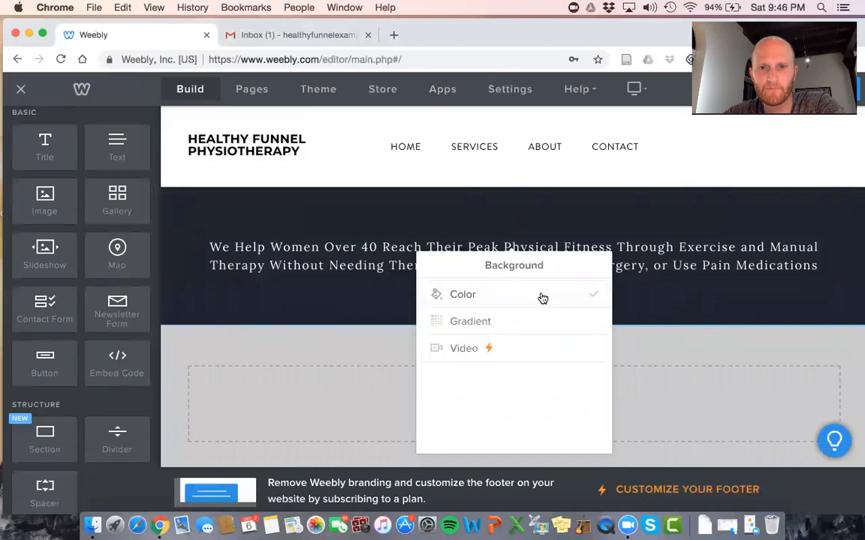
{"action": "left_click", "coordinate": [519, 293]}
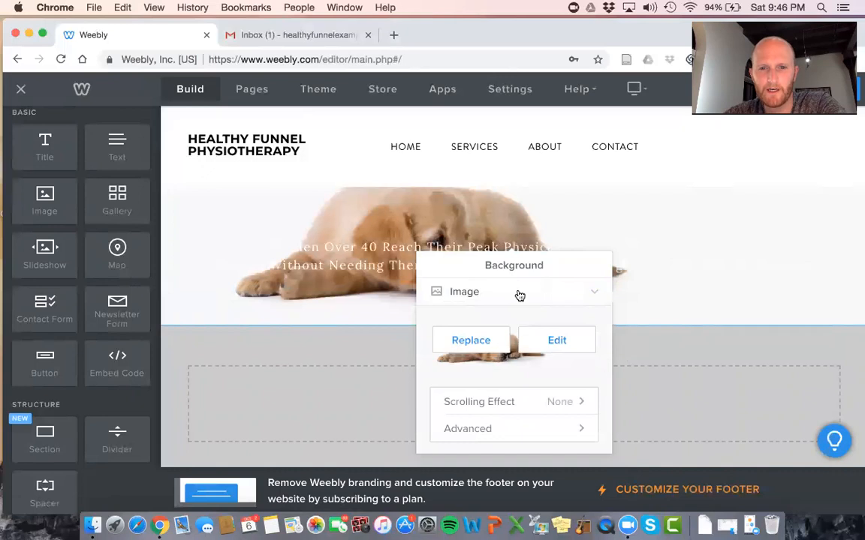
{"action": "left_click", "coordinate": [516, 301]}
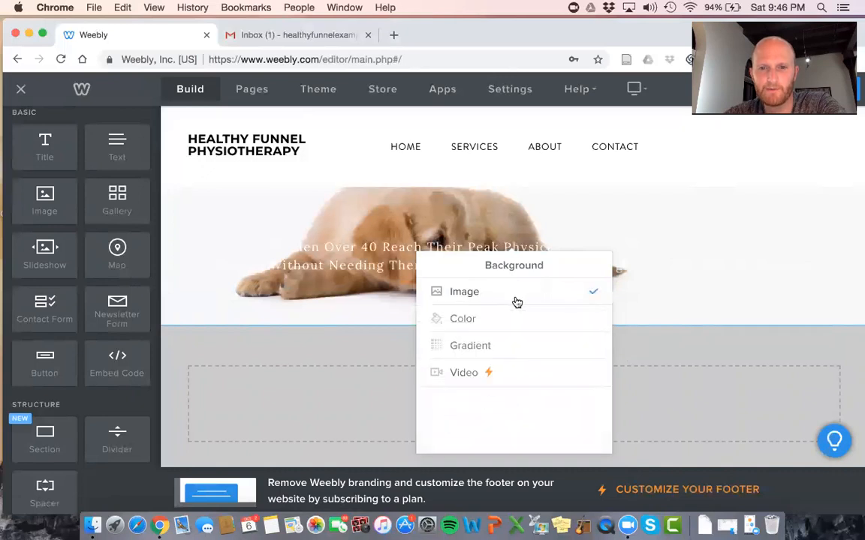
{"action": "left_click", "coordinate": [493, 321]}
{"action": "left_click", "coordinate": [494, 342]}
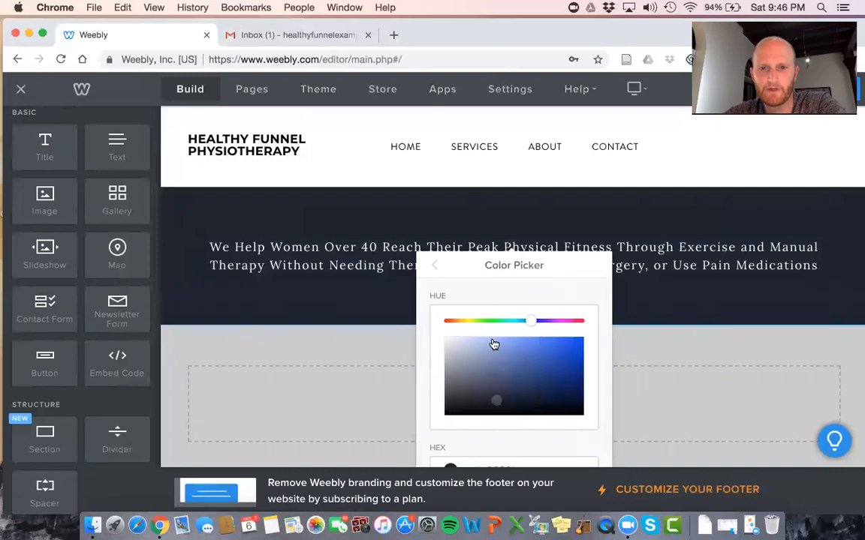
{"action": "scroll", "coordinate": [529, 261], "scroll_direction": "down", "scroll_amount": 3}
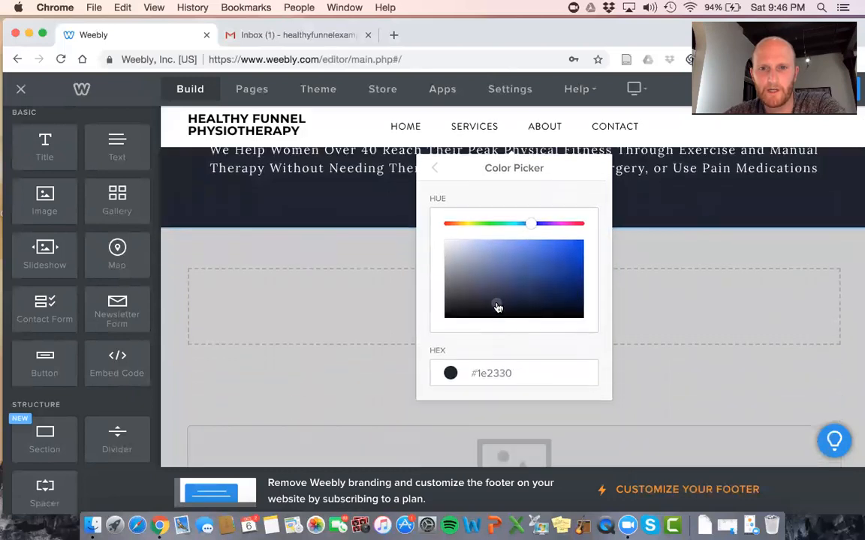
{"action": "left_click_drag", "start_coordinate": [496, 308], "coordinate": [412, 228]}
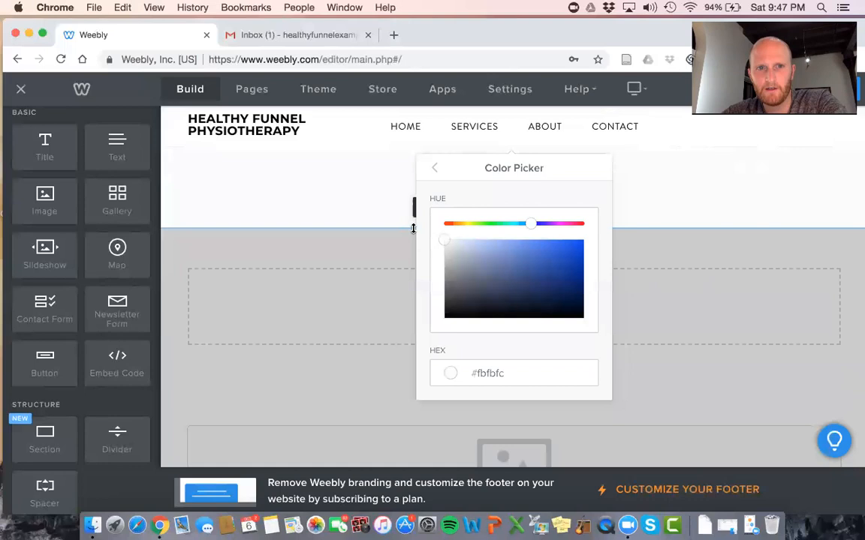
{"action": "left_click", "coordinate": [676, 268]}
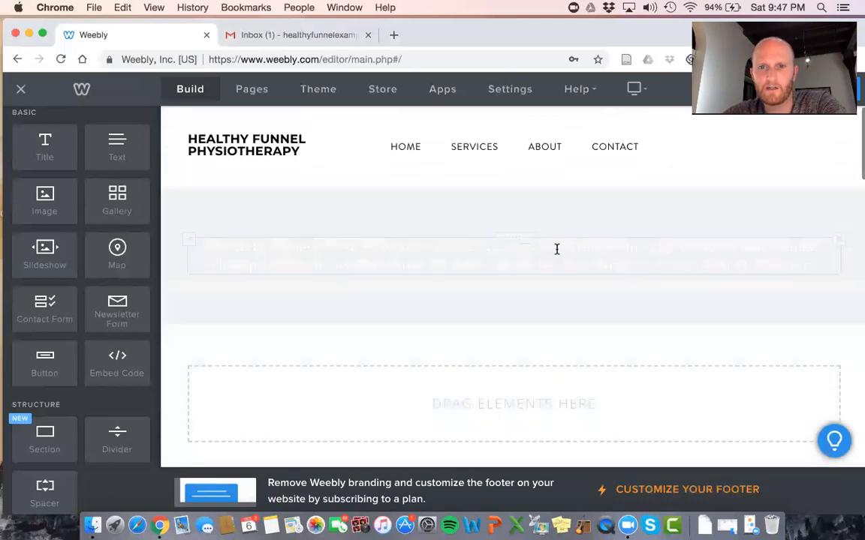
Make the whole headline bold with black #000000 text
{"action": "triple_click", "coordinate": [557, 249]}
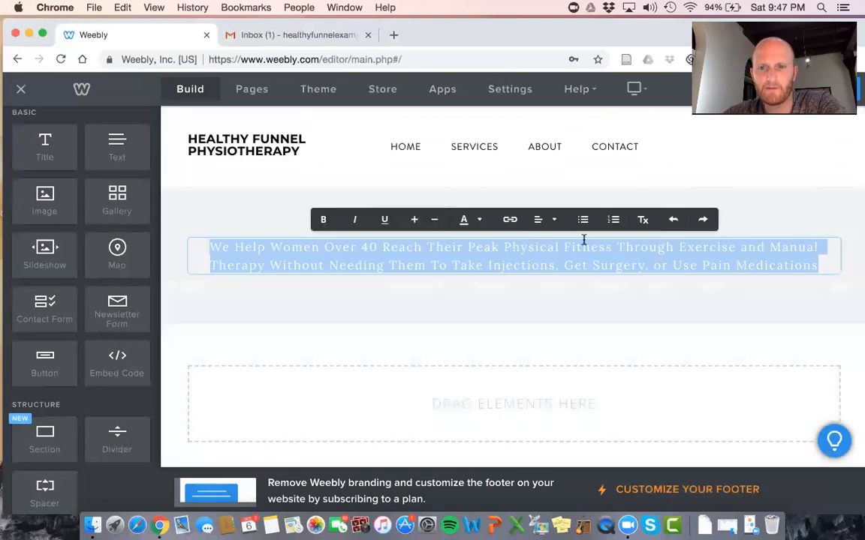
{"action": "left_click", "coordinate": [327, 222]}
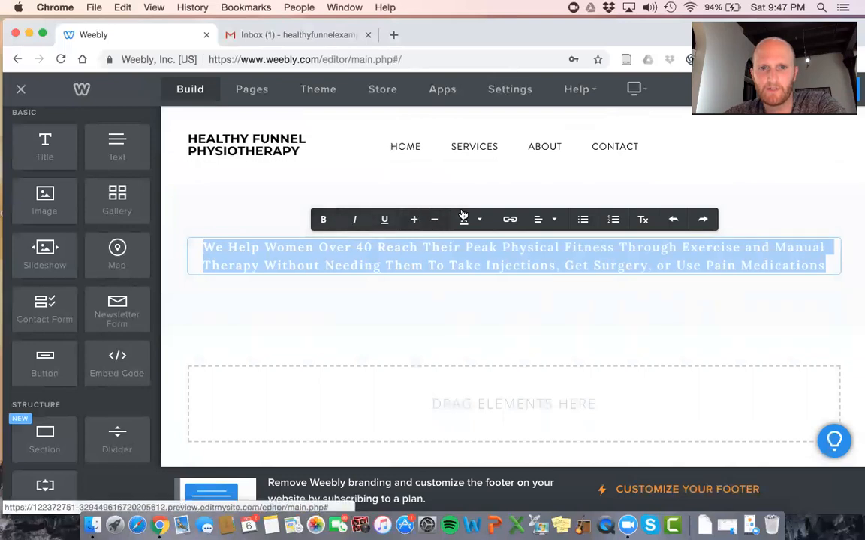
{"action": "left_click", "coordinate": [480, 223]}
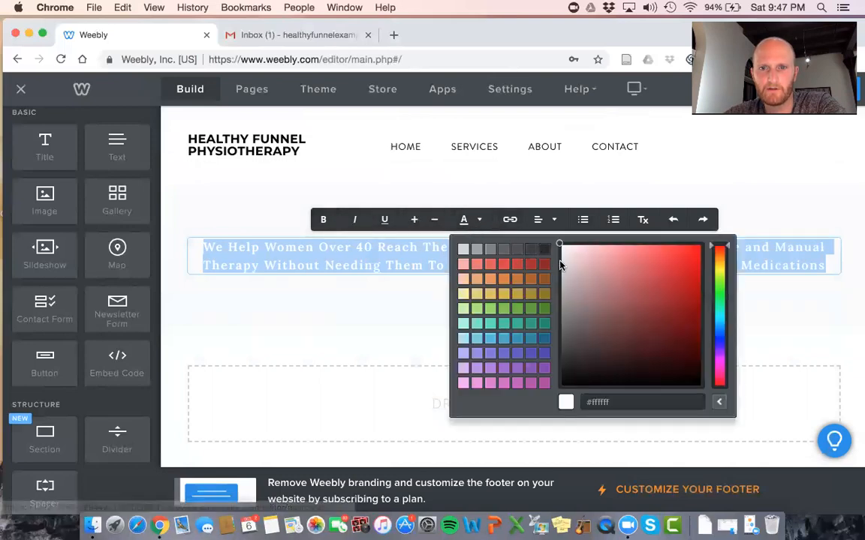
{"action": "left_click_drag", "start_coordinate": [560, 245], "coordinate": [572, 406]}
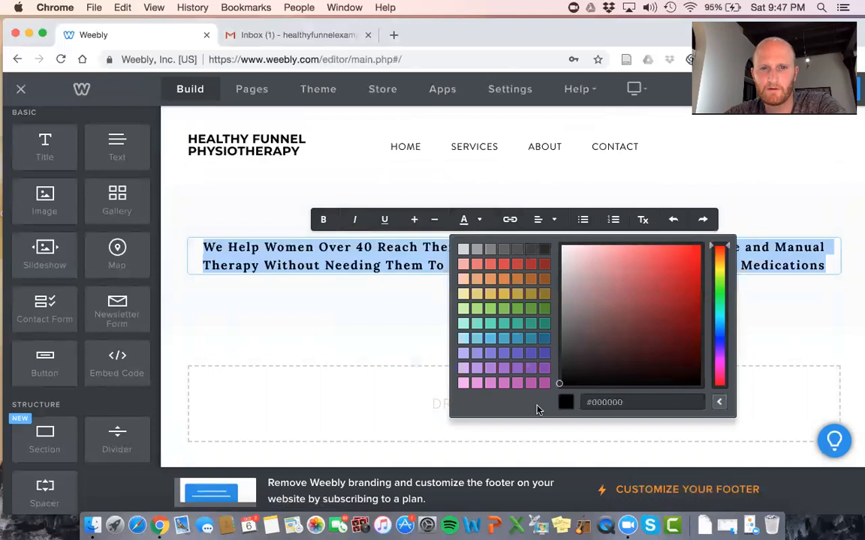
{"action": "left_click", "coordinate": [341, 321]}
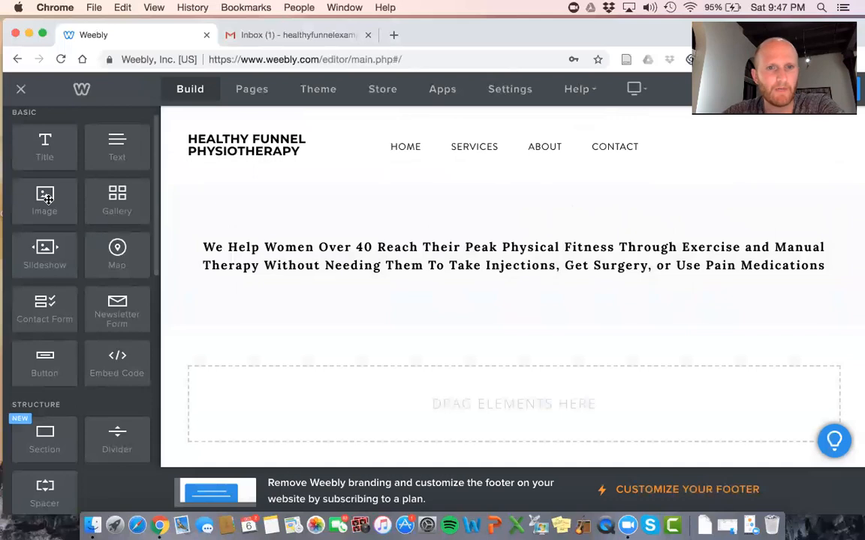
Drop an Image element below the headline and choose to upload a photo from the computer
{"action": "mouse_move", "coordinate": [47, 198]}
{"action": "left_mouse_down"}
{"action": "mouse_move", "coordinate": [591, 332]}
{"action": "mouse_move", "coordinate": [559, 318]}
{"action": "left_mouse_up"}
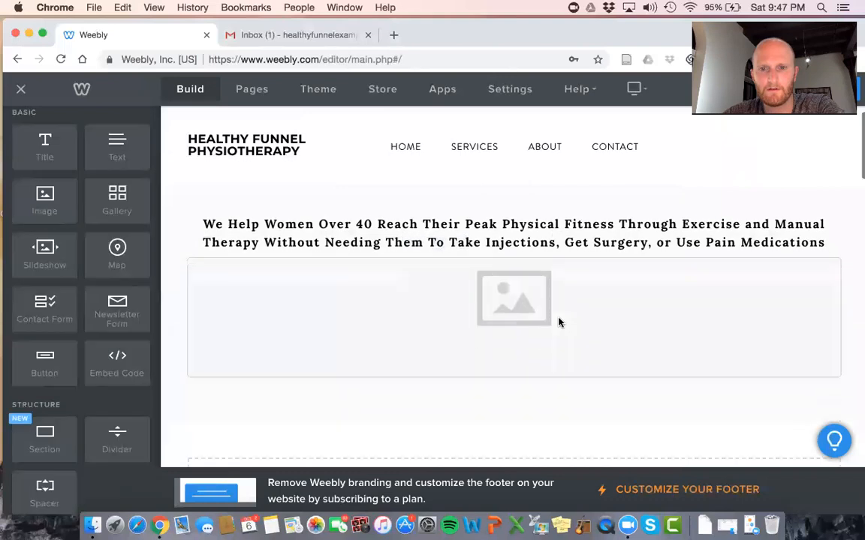
{"action": "left_click", "coordinate": [507, 299]}
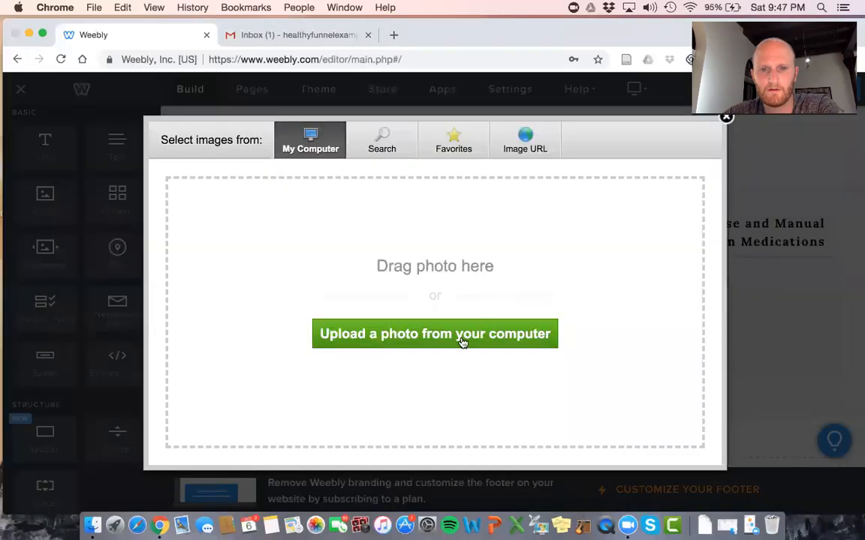
{"action": "left_click", "coordinate": [462, 342]}
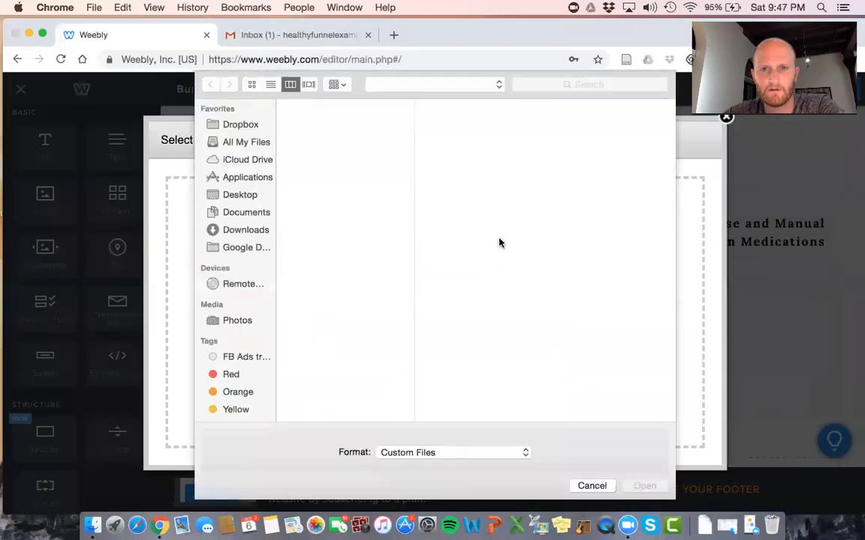
{"action": "left_click", "coordinate": [246, 142]}
Search the computer's files for 'pexels'
{"action": "left_click", "coordinate": [583, 85]}
{"action": "type", "text": "fitn"}
{"action": "key", "text": "BackSpace"}
{"action": "key", "text": "BackSpace"}
{"action": "key", "text": "BackSpace"}
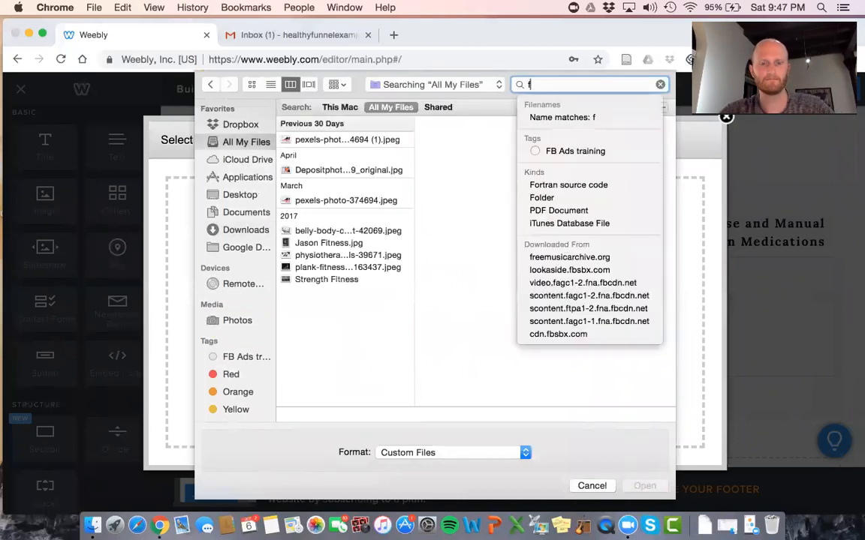
{"action": "key", "text": "BackSpace"}
{"action": "type", "text": "pexels"}
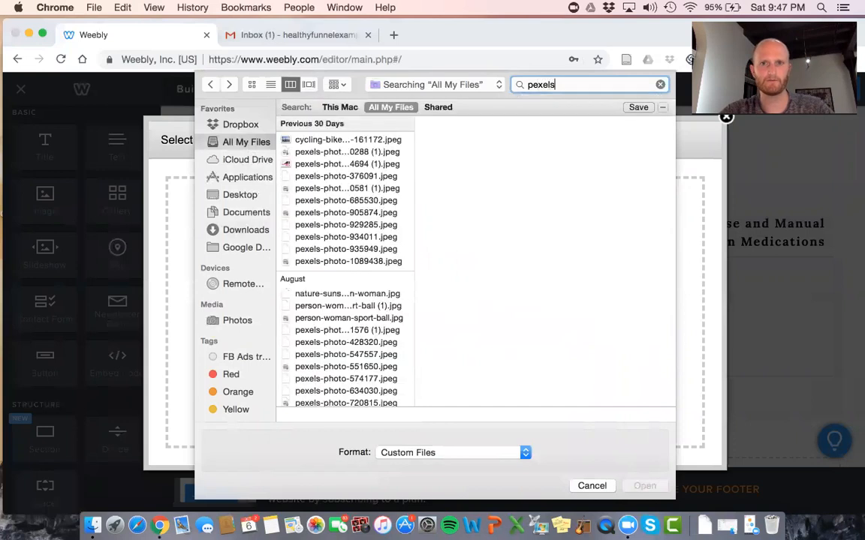
Browse the pexels results and upload pexels-photo-634030.jpeg, the woman stretching her arm
{"action": "left_click", "coordinate": [340, 140]}
{"action": "key", "text": "Down"}
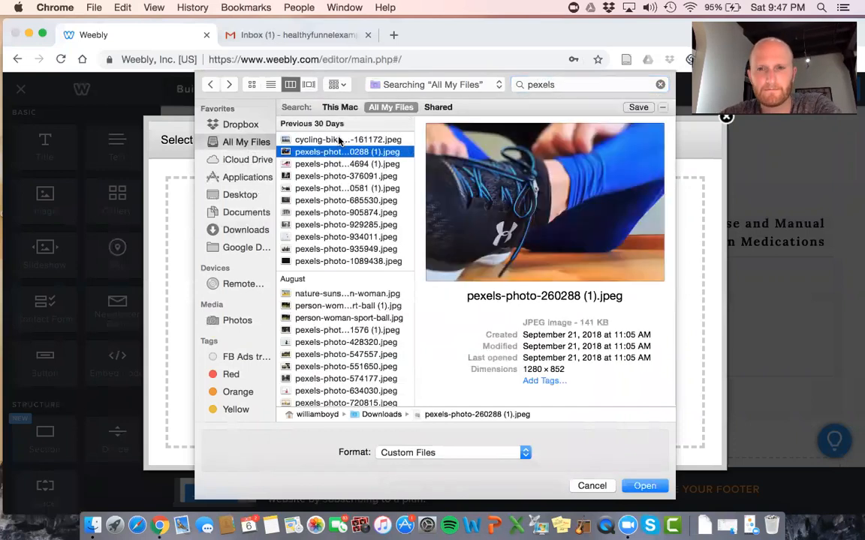
{"action": "key", "text": "Down"}
{"action": "key", "text": "Down"}
{"action": "key", "text": "Down"}
{"action": "key", "text": "Down"}
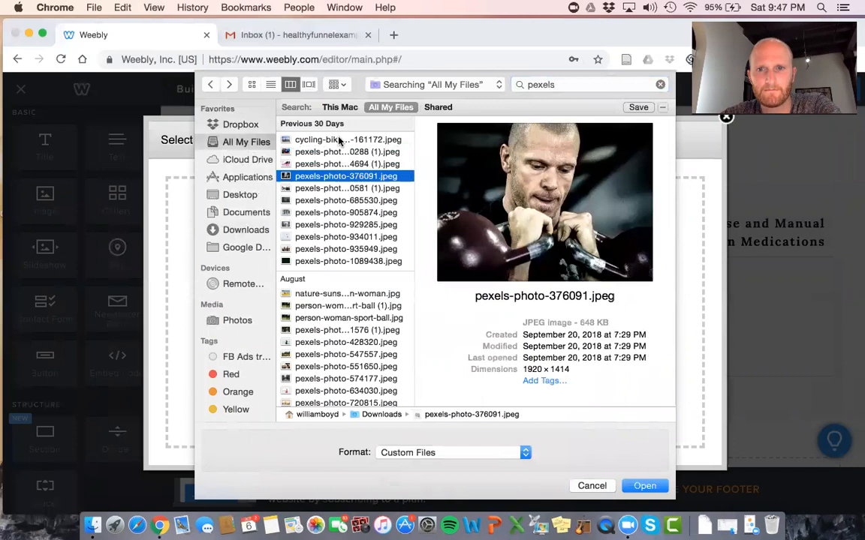
{"action": "key", "text": "Down"}
{"action": "key", "text": "Up"}
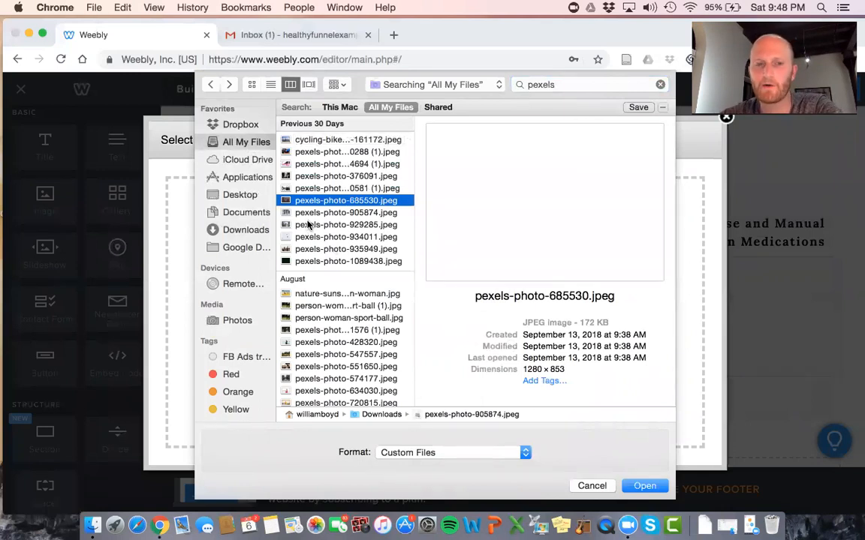
{"action": "key", "text": "Down"}
{"action": "key", "text": "Down"}
{"action": "key", "text": "Down"}
{"action": "key", "text": "Down"}
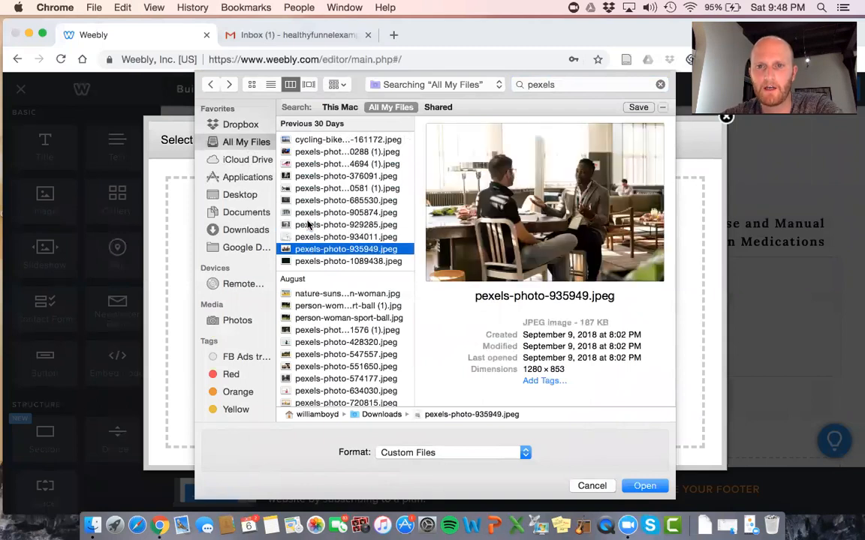
{"action": "key", "text": "Down"}
{"action": "key", "text": "Up"}
{"action": "key", "text": "Up"}
{"action": "key", "text": "Up"}
{"action": "key", "text": "Up"}
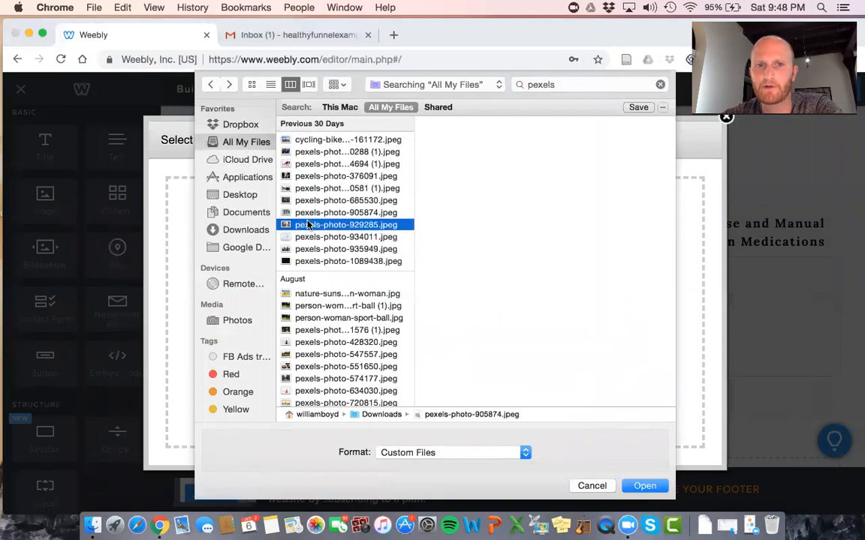
{"action": "key", "text": "Up"}
{"action": "key", "text": "Up"}
{"action": "key", "text": "Up"}
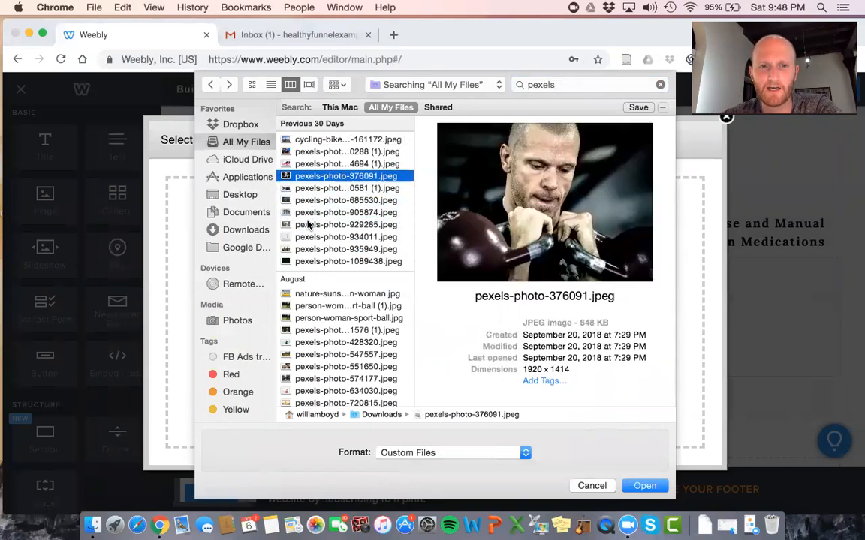
{"action": "left_click", "coordinate": [308, 343]}
{"action": "key", "text": "Up"}
{"action": "key", "text": "Down"}
{"action": "key", "text": "Down"}
{"action": "key", "text": "Down"}
{"action": "key", "text": "Down"}
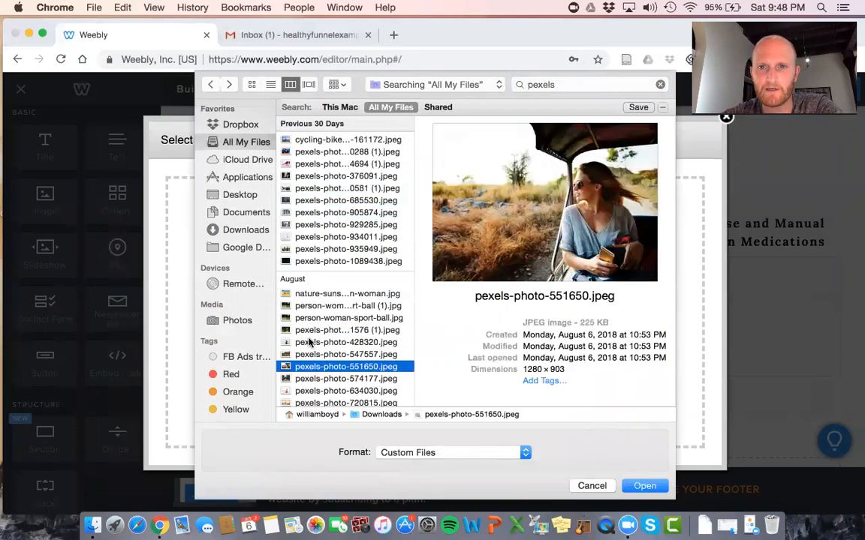
{"action": "key", "text": "Down"}
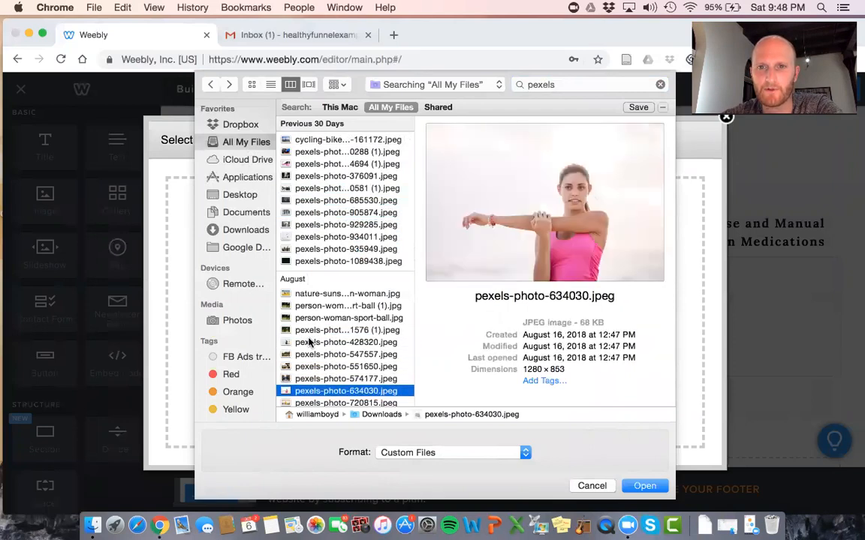
{"action": "key", "text": "Return"}
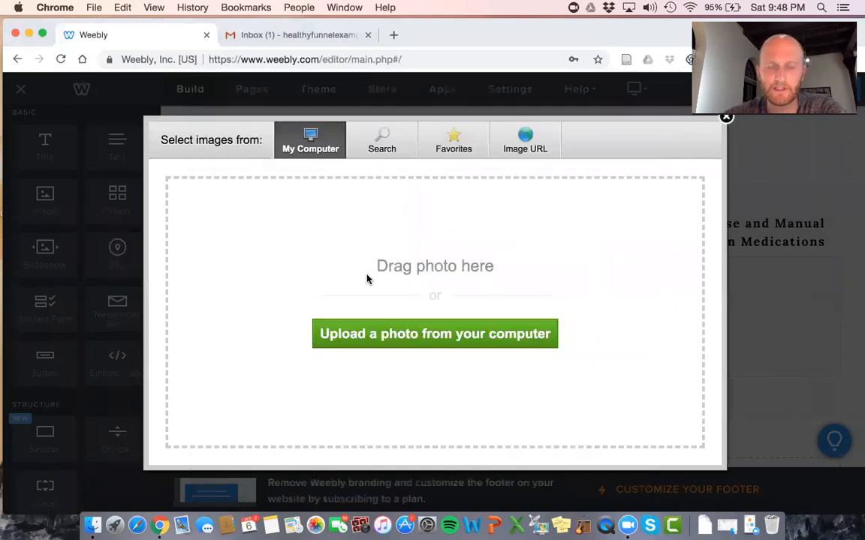
Drag the stretching-woman photo's corner handle twice to shrink it, keeping it centred
{"action": "scroll", "coordinate": [367, 275], "scroll_direction": "down", "scroll_amount": 3}
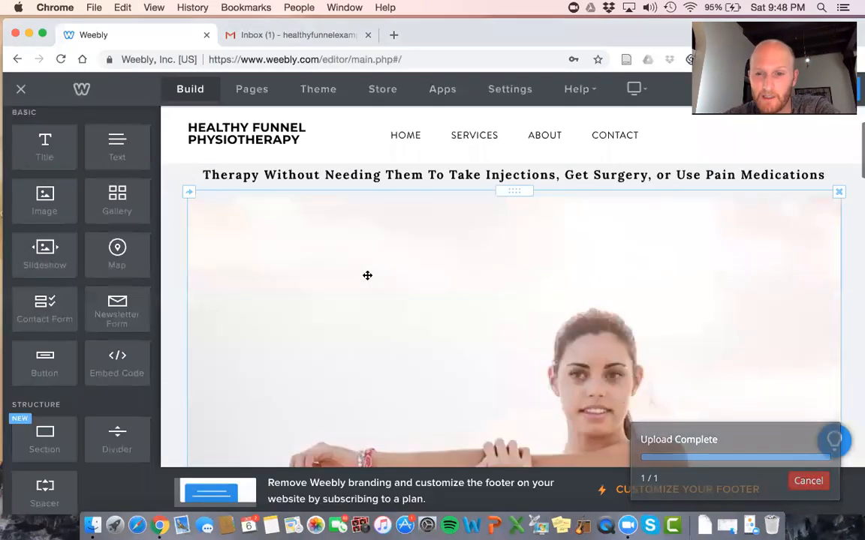
{"action": "scroll", "coordinate": [367, 276], "scroll_direction": "up", "scroll_amount": 2}
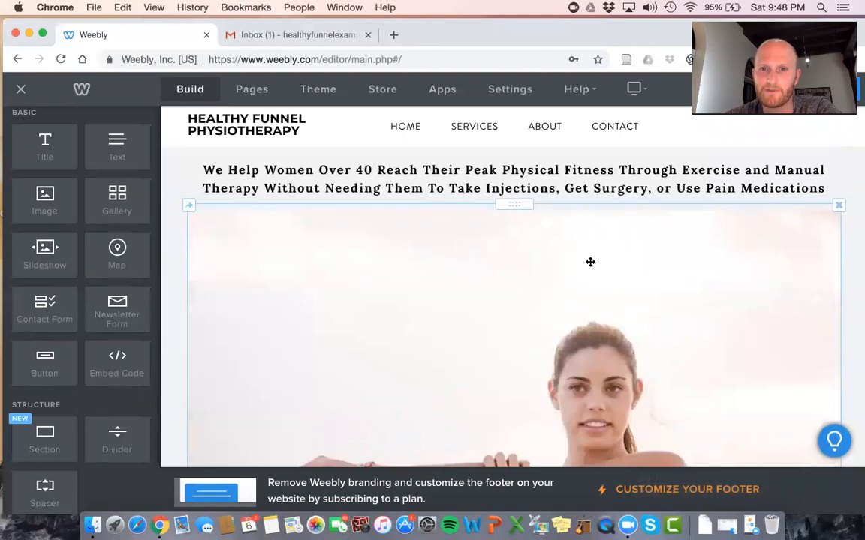
{"action": "scroll", "coordinate": [590, 262], "scroll_direction": "down", "scroll_amount": 5}
{"action": "scroll", "coordinate": [590, 262], "scroll_direction": "up", "scroll_amount": 3}
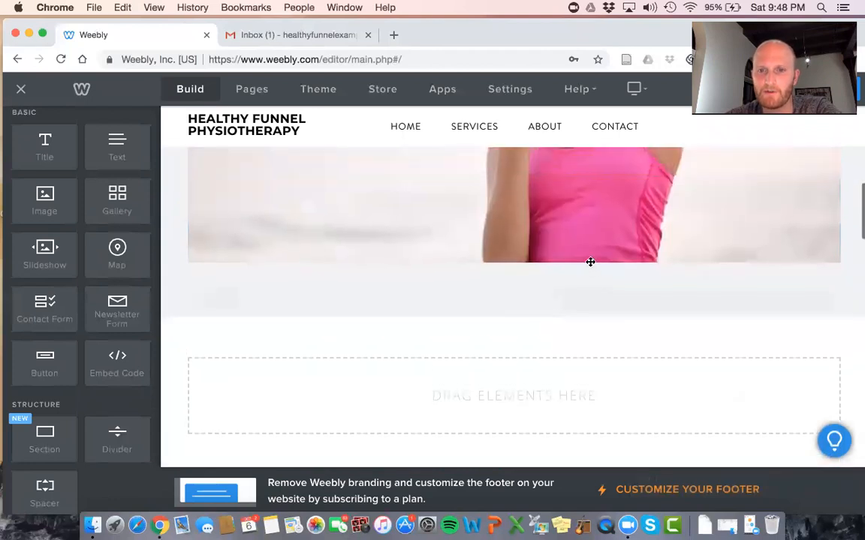
{"action": "scroll", "coordinate": [590, 262], "scroll_direction": "up", "scroll_amount": 3}
{"action": "left_click", "coordinate": [590, 264]}
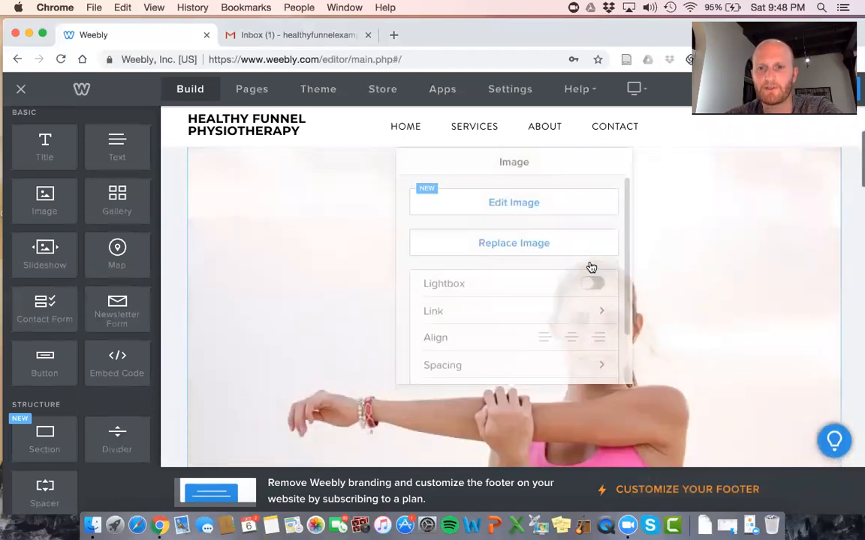
{"action": "left_click", "coordinate": [847, 338]}
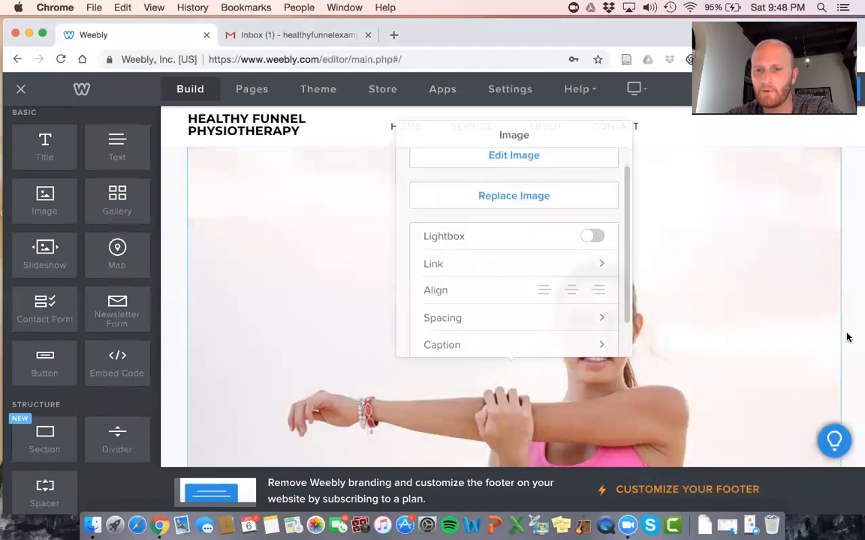
{"action": "scroll", "coordinate": [847, 337], "scroll_direction": "down", "scroll_amount": 3}
{"action": "left_click_drag", "start_coordinate": [834, 340], "coordinate": [565, 161]}
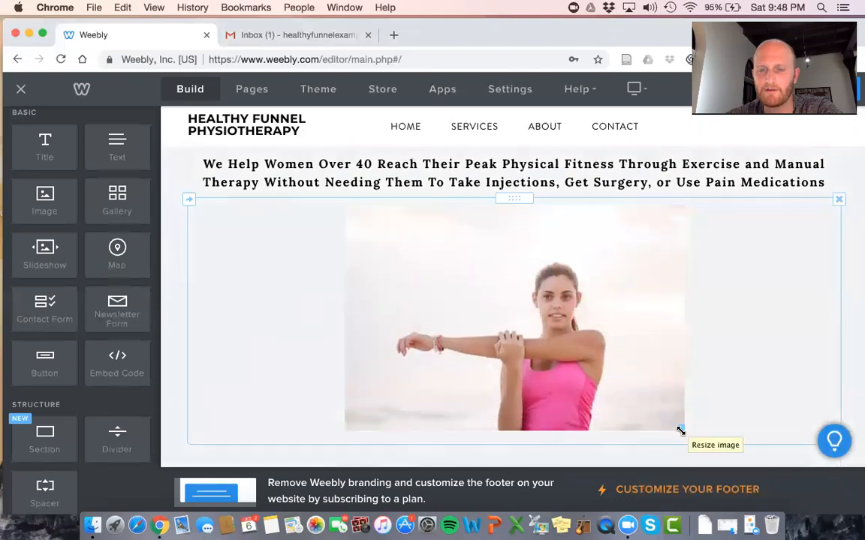
{"action": "left_click_drag", "start_coordinate": [680, 430], "coordinate": [607, 343]}
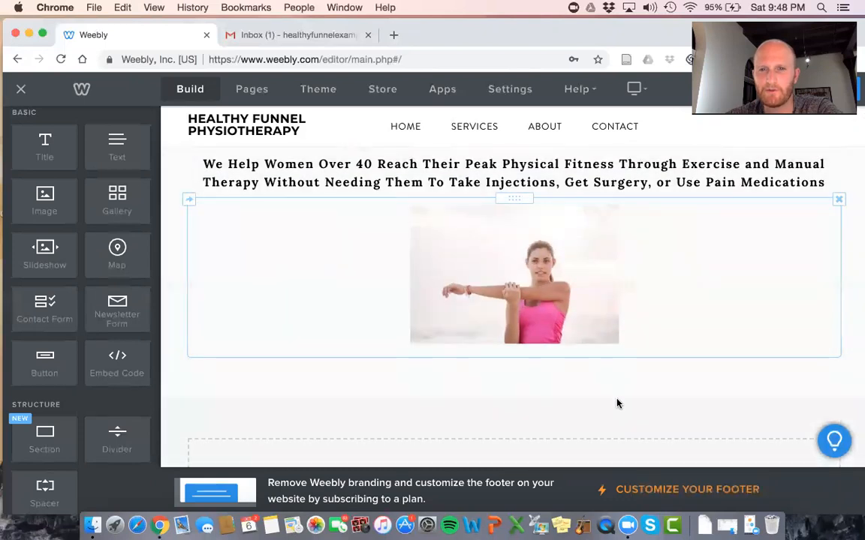
{"action": "scroll", "coordinate": [614, 386], "scroll_direction": "down", "scroll_amount": 2}
{"action": "scroll", "coordinate": [614, 386], "scroll_direction": "up", "scroll_amount": 3}
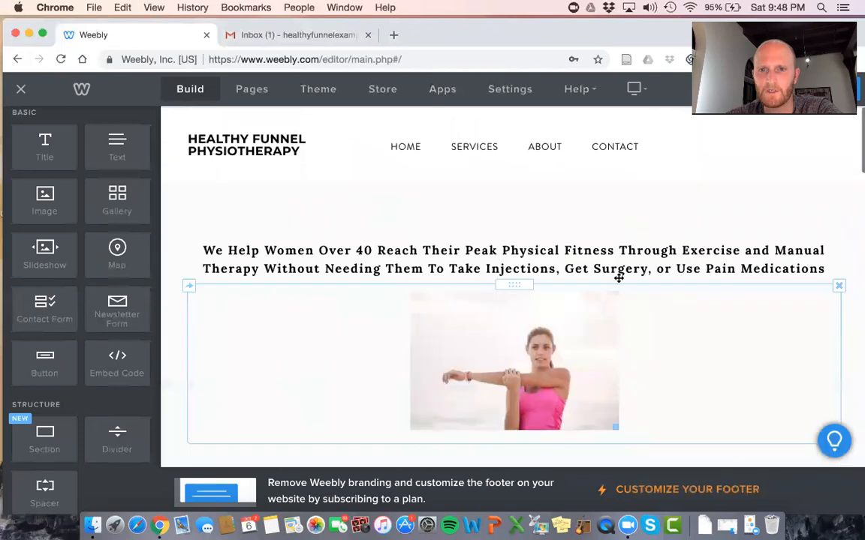
{"action": "scroll", "coordinate": [649, 223], "scroll_direction": "down", "scroll_amount": 2}
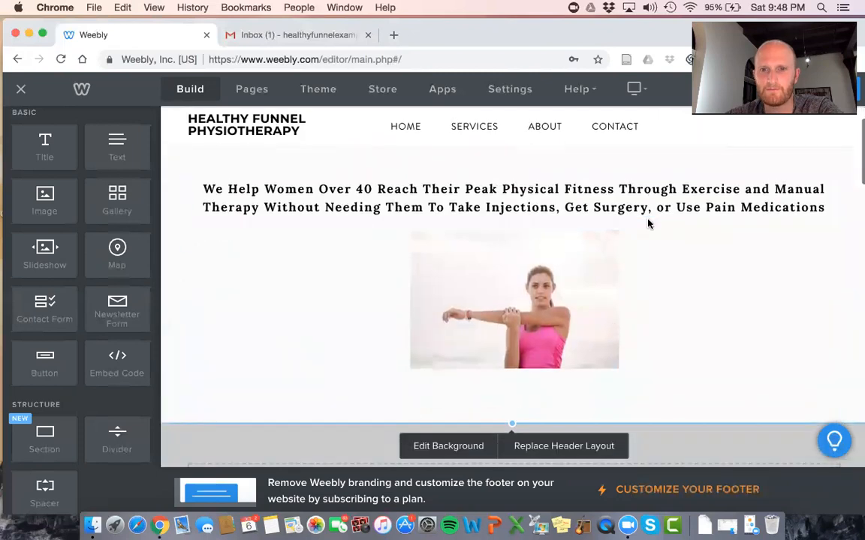
{"action": "scroll", "coordinate": [562, 330], "scroll_direction": "up", "scroll_amount": 1}
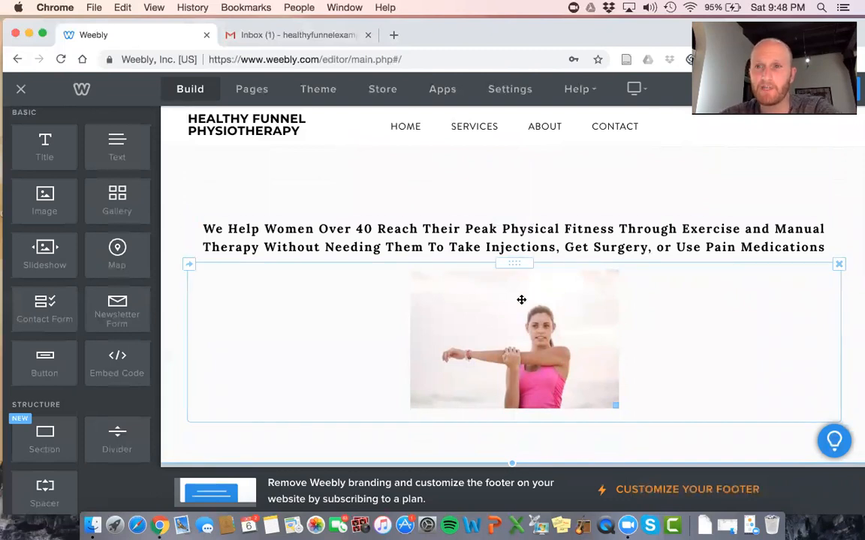
{"action": "scroll", "coordinate": [521, 300], "scroll_direction": "down", "scroll_amount": 1}
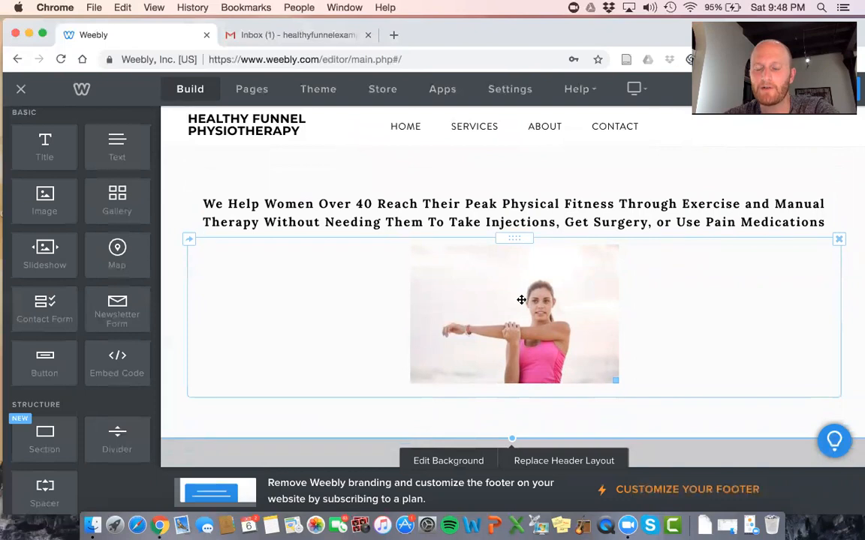
Google 'physical therapy new york city' in a new tab and open the SPEAR Physical Therapy result
{"action": "left_click", "coordinate": [391, 39]}
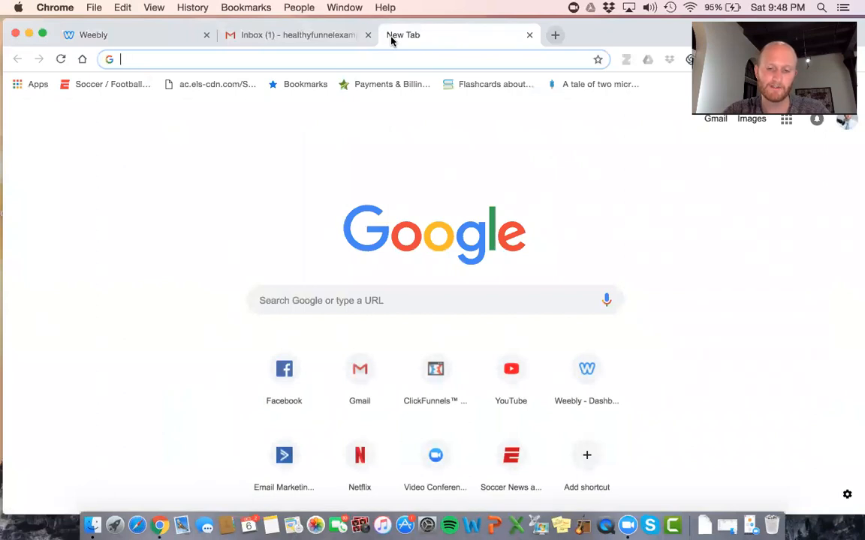
{"action": "type", "text": "ph"}
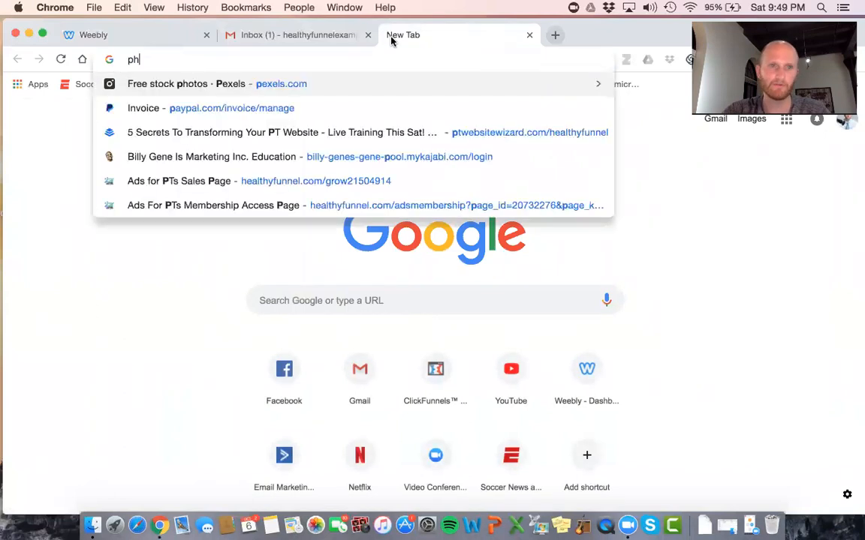
{"action": "type", "text": "ysical therapy "}
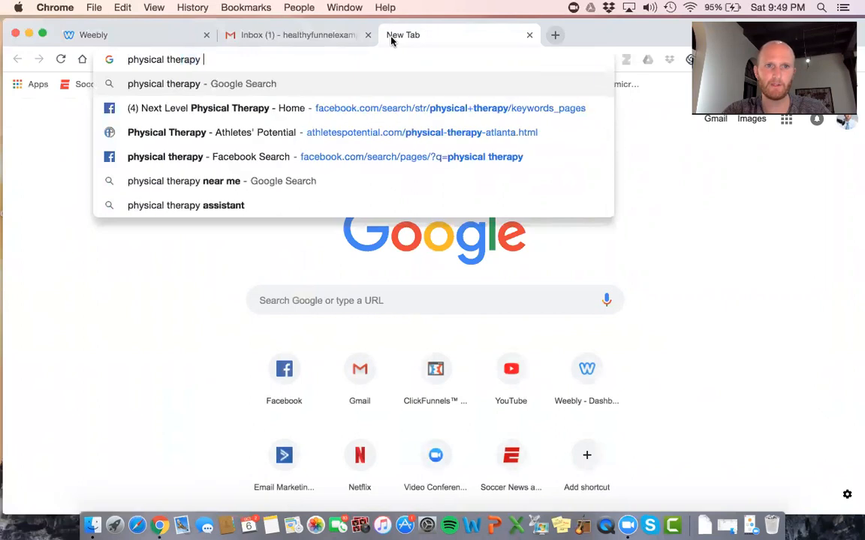
{"action": "type", "text": "new york city"}
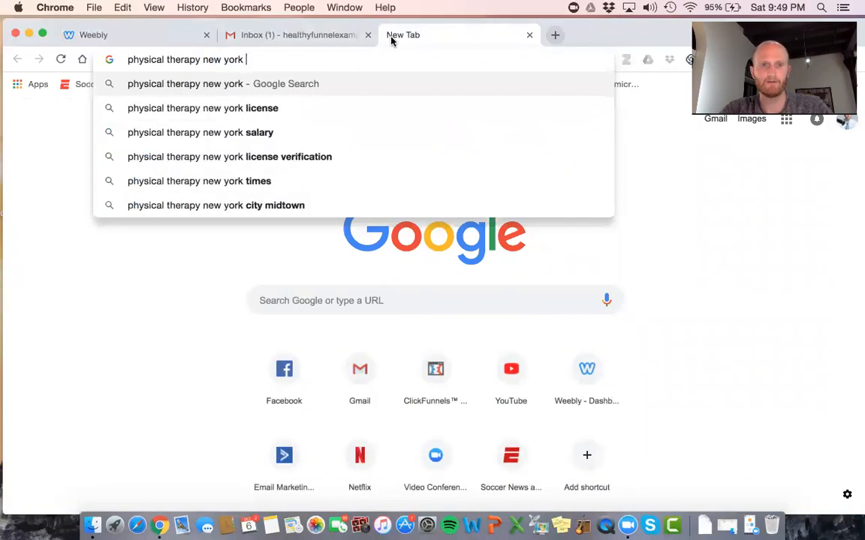
{"action": "key", "text": "Return"}
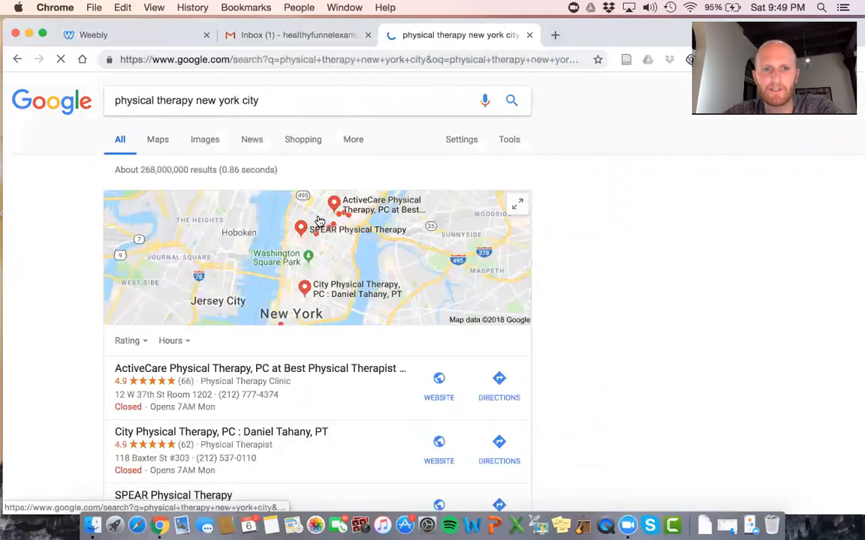
{"action": "scroll", "coordinate": [318, 219], "scroll_direction": "down", "scroll_amount": 5}
{"action": "scroll", "coordinate": [264, 372], "scroll_direction": "down", "scroll_amount": 2}
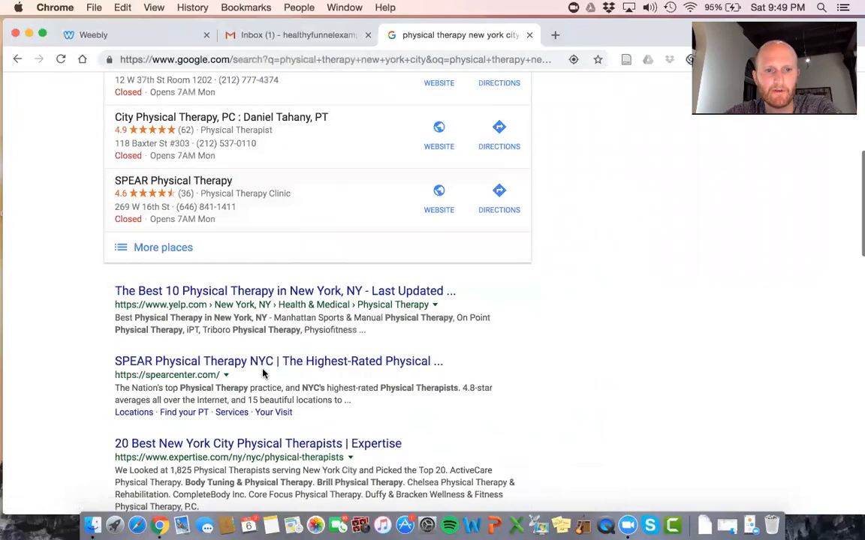
{"action": "left_click", "coordinate": [292, 368]}
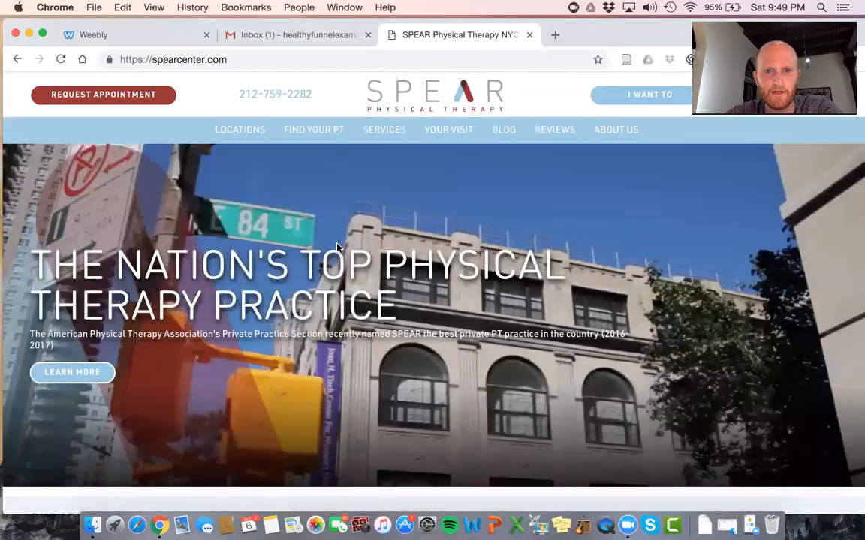
Scroll through SPEAR's homepage banner, then return to the Weebly editor tab
{"action": "scroll", "coordinate": [336, 248], "scroll_direction": "down", "scroll_amount": 1}
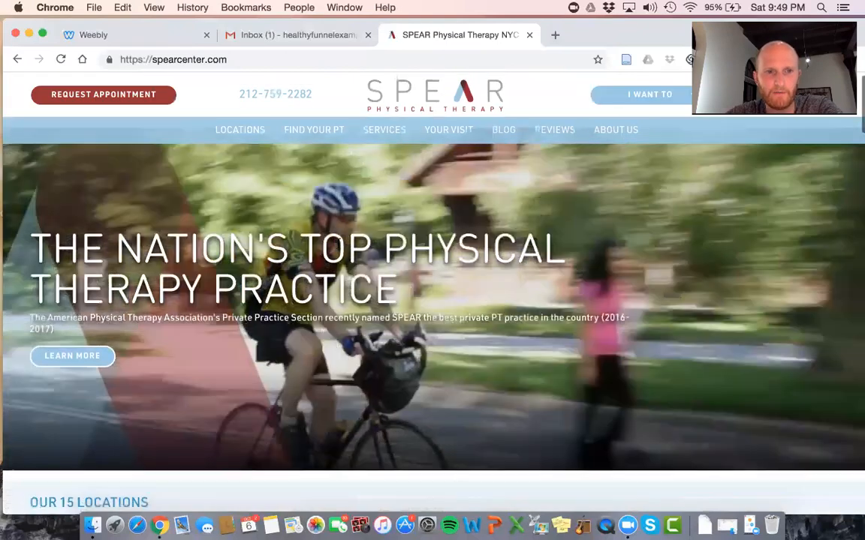
{"action": "scroll", "coordinate": [338, 243], "scroll_direction": "down", "scroll_amount": 2}
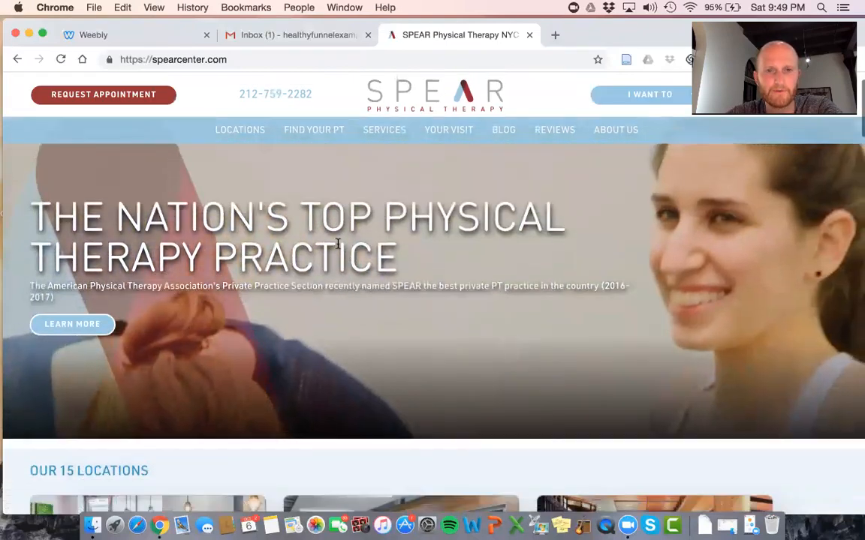
{"action": "scroll", "coordinate": [338, 245], "scroll_direction": "down", "scroll_amount": 5}
{"action": "scroll", "coordinate": [338, 247], "scroll_direction": "up", "scroll_amount": 5}
{"action": "scroll", "coordinate": [338, 247], "scroll_direction": "down", "scroll_amount": 12}
{"action": "scroll", "coordinate": [337, 247], "scroll_direction": "up", "scroll_amount": 10}
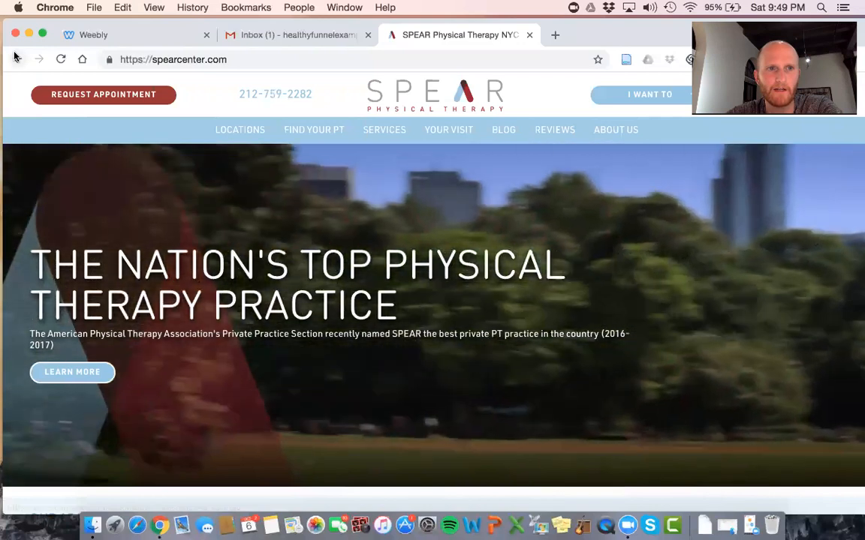
{"action": "left_click", "coordinate": [132, 94]}
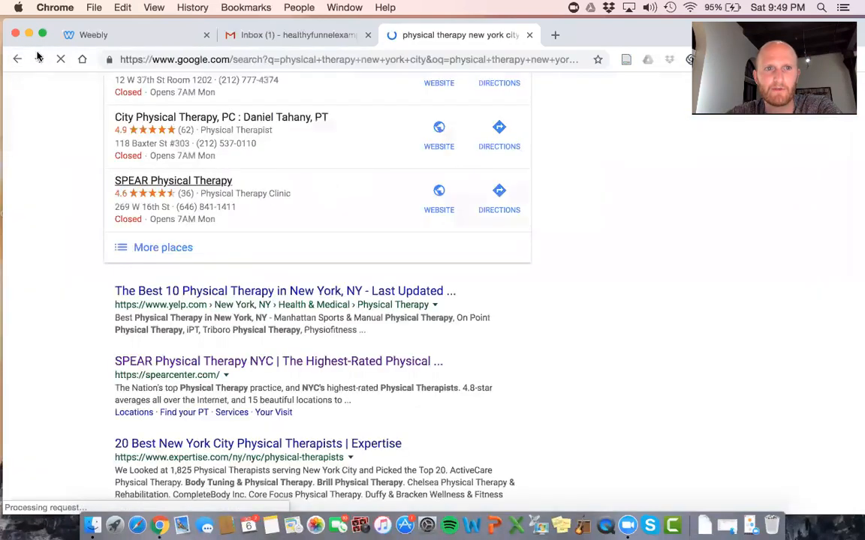
{"action": "left_click", "coordinate": [99, 33]}
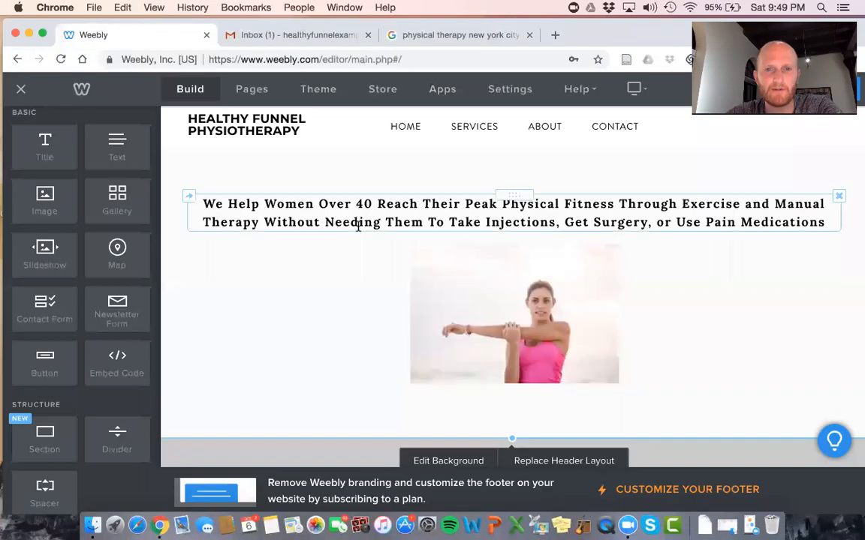
Place three Button elements side by side above the headline
{"action": "scroll", "coordinate": [54, 264], "scroll_direction": "down", "scroll_amount": 3}
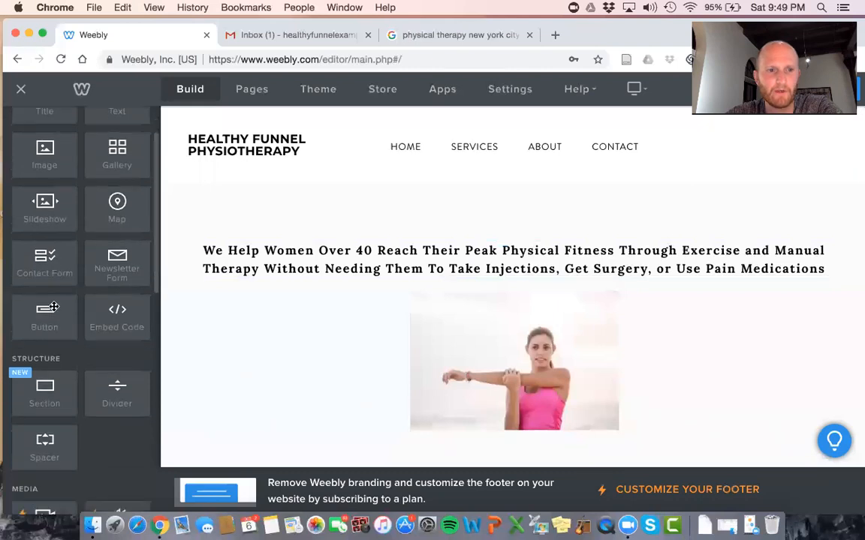
{"action": "scroll", "coordinate": [54, 300], "scroll_direction": "up", "scroll_amount": 1}
{"action": "scroll", "coordinate": [54, 306], "scroll_direction": "up", "scroll_amount": 2}
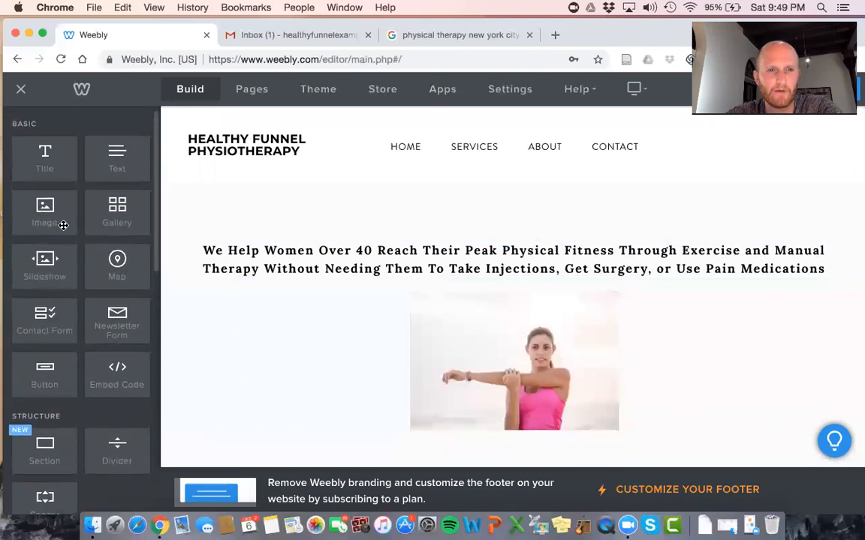
{"action": "left_click_drag", "start_coordinate": [47, 362], "coordinate": [225, 206]}
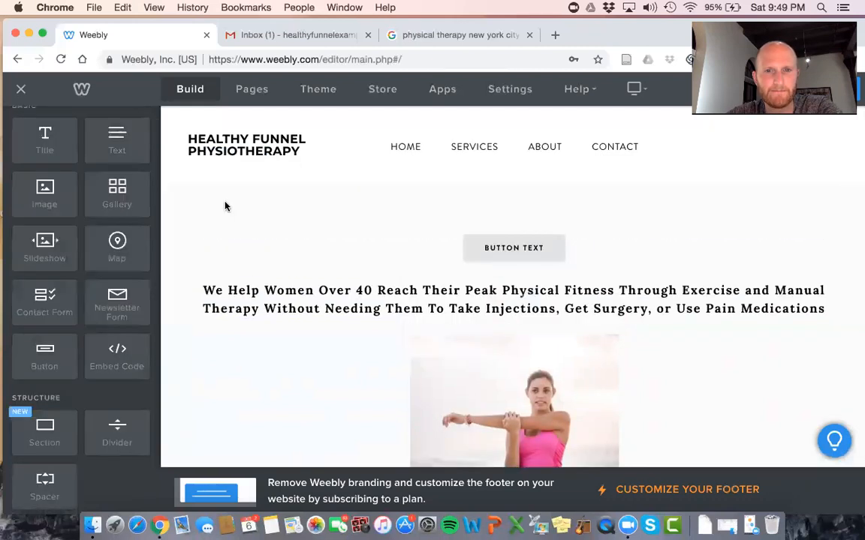
{"action": "left_click_drag", "start_coordinate": [48, 365], "coordinate": [608, 248]}
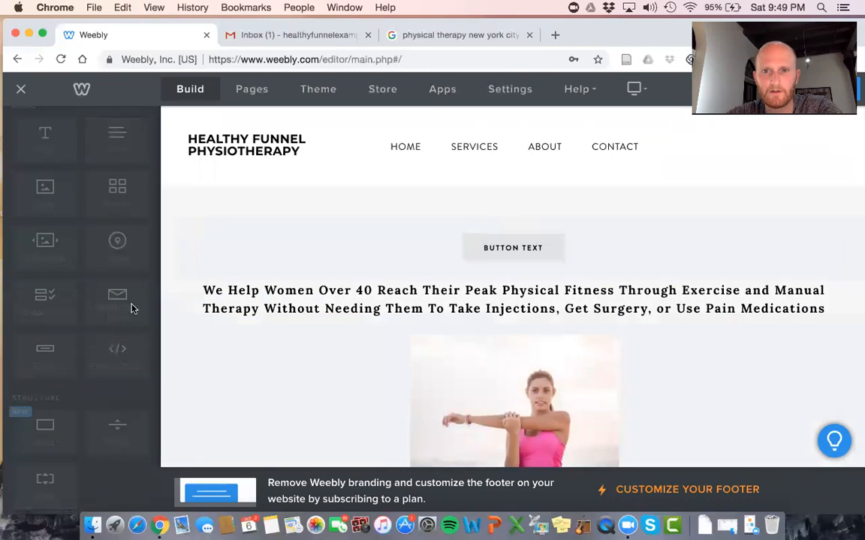
{"action": "left_click_drag", "start_coordinate": [45, 347], "coordinate": [798, 248]}
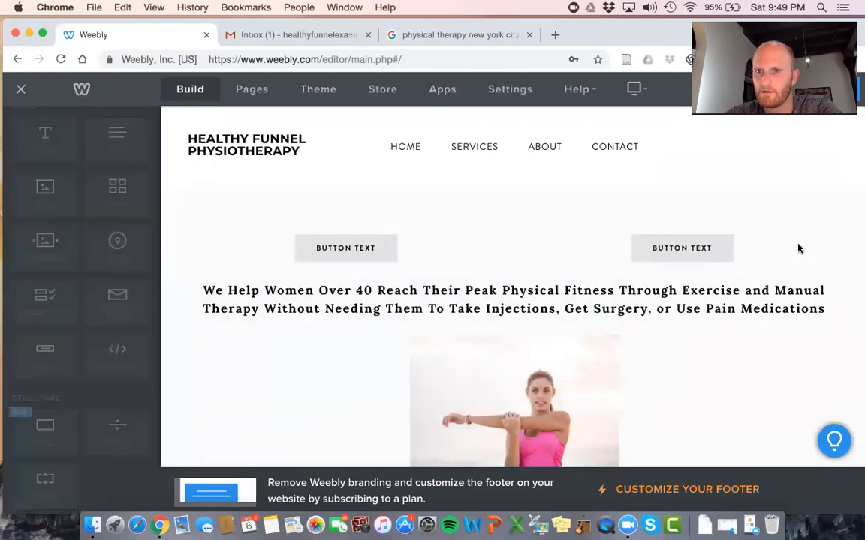
Open the first button's settings and view its style choices
{"action": "left_click", "coordinate": [292, 249]}
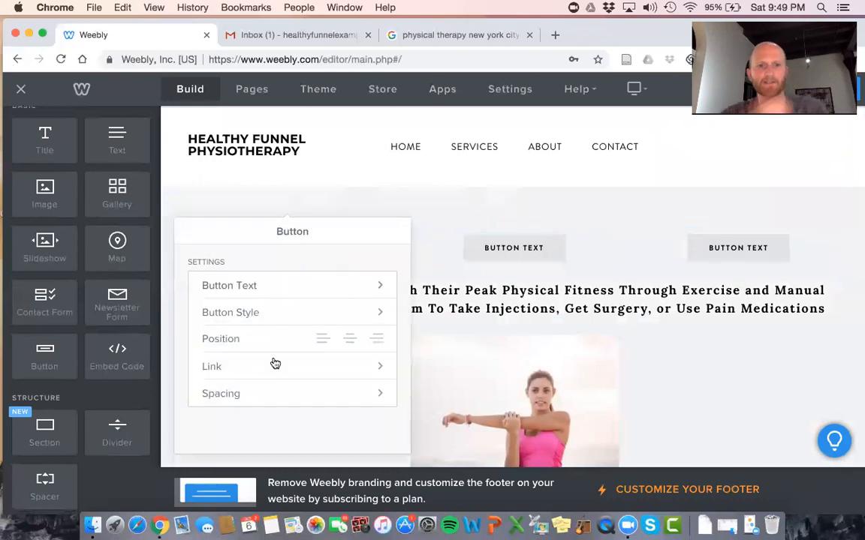
{"action": "left_click", "coordinate": [285, 324]}
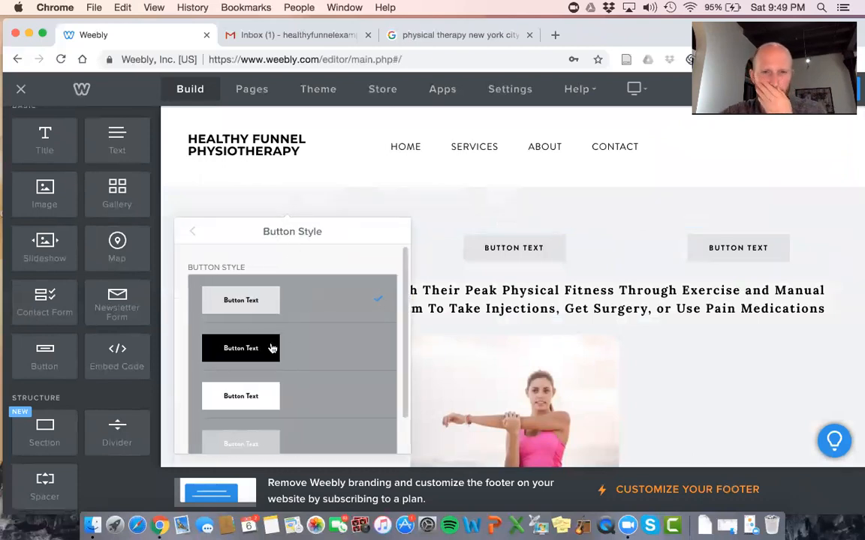
{"action": "left_click", "coordinate": [192, 234]}
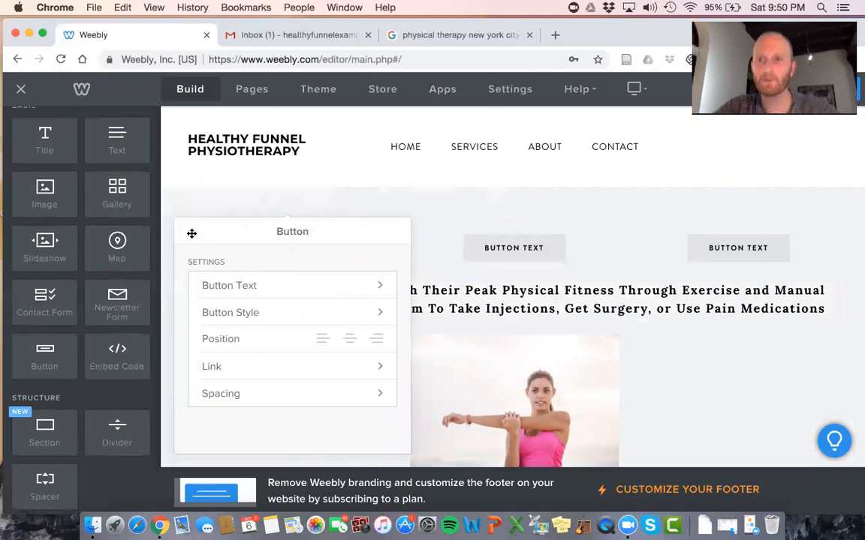
Relabel the first button 'Schedule Free Discovery Visit'
{"action": "left_click", "coordinate": [295, 290]}
{"action": "key", "text": "alt+shift+Left"}
{"action": "key", "text": "alt+shift+Left"}
{"action": "type", "text": "Schedule Free"}
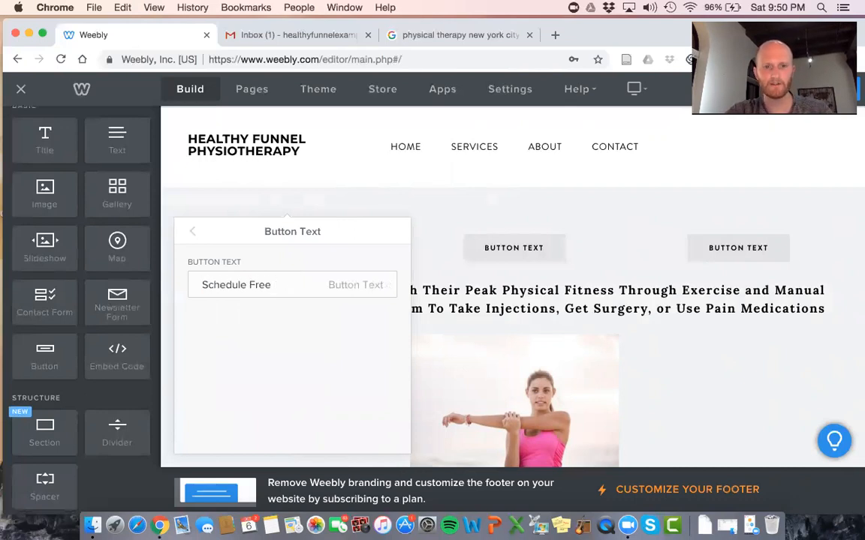
{"action": "type", "text": " Discovery Visit"}
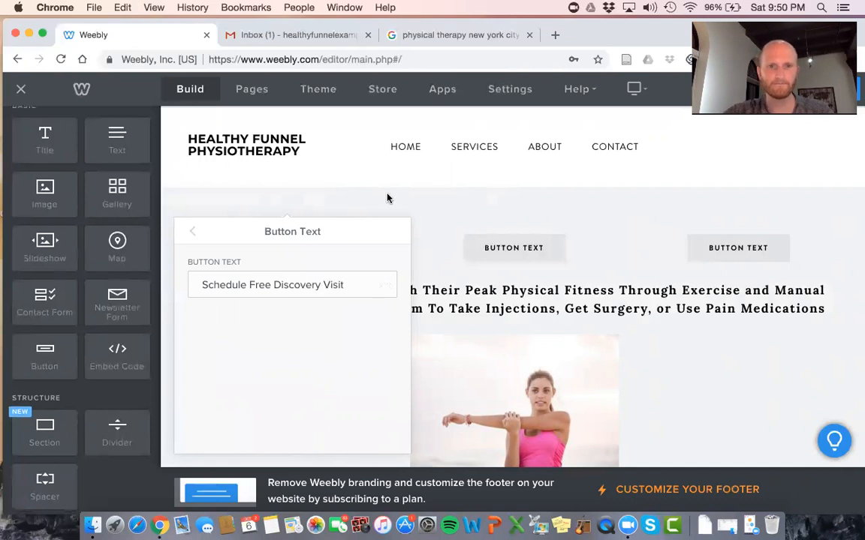
{"action": "left_click", "coordinate": [388, 198]}
Relabel the second button 'Sign Up For FREE Phone Consult' and give it the black style
{"action": "left_click", "coordinate": [514, 249]}
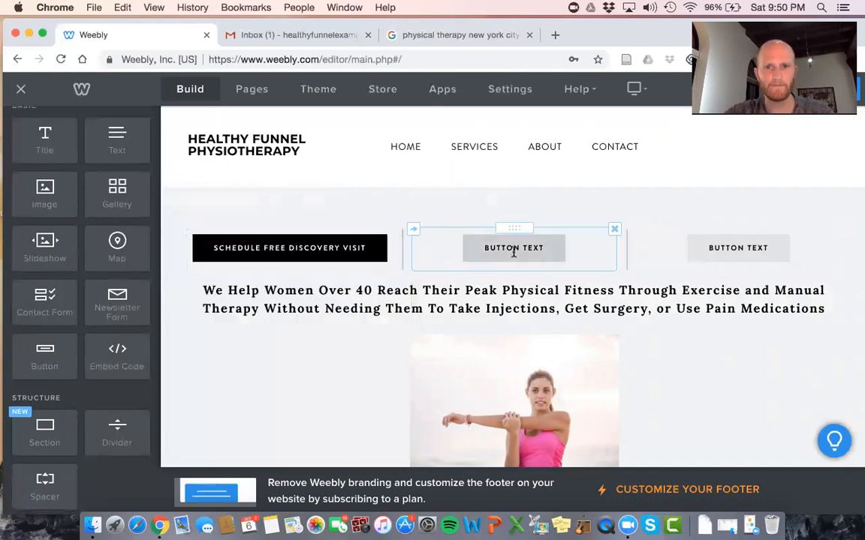
{"action": "left_click", "coordinate": [515, 289]}
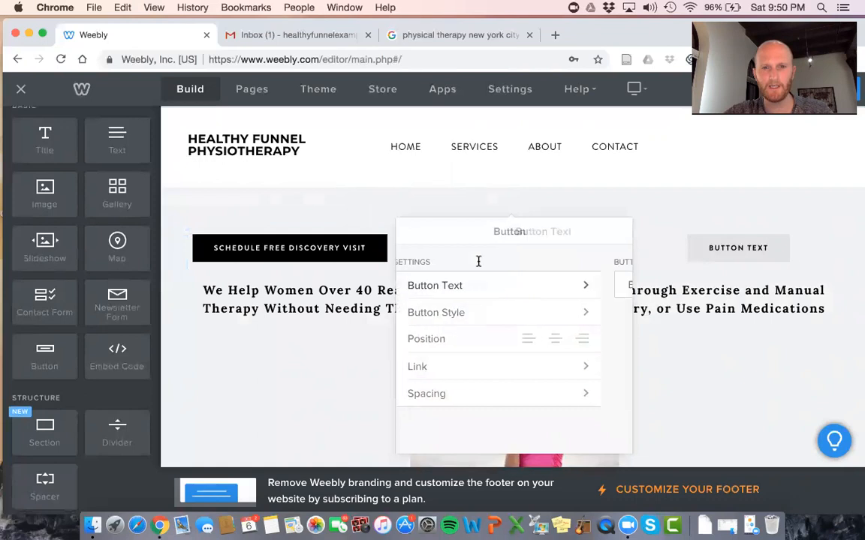
{"action": "triple_click", "coordinate": [458, 283]}
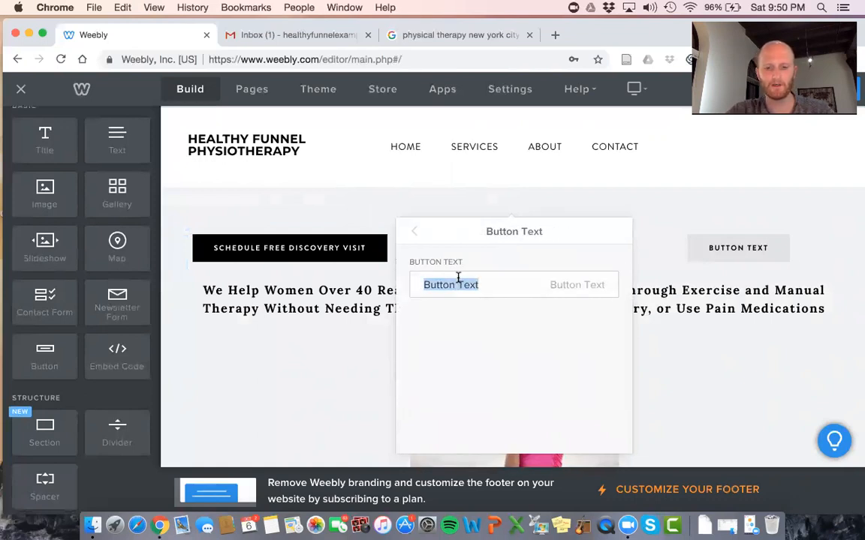
{"action": "type", "text": "Sign Up"}
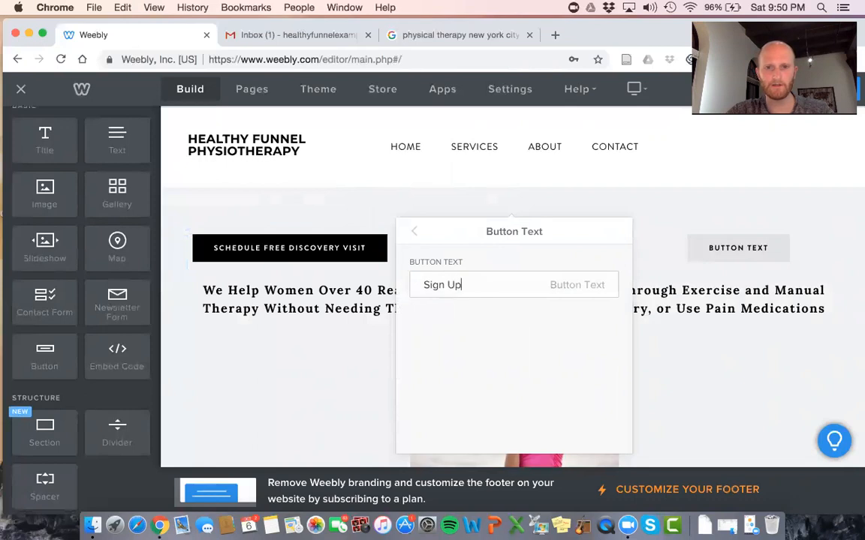
{"action": "type", "text": " For FREE Phone Consult"}
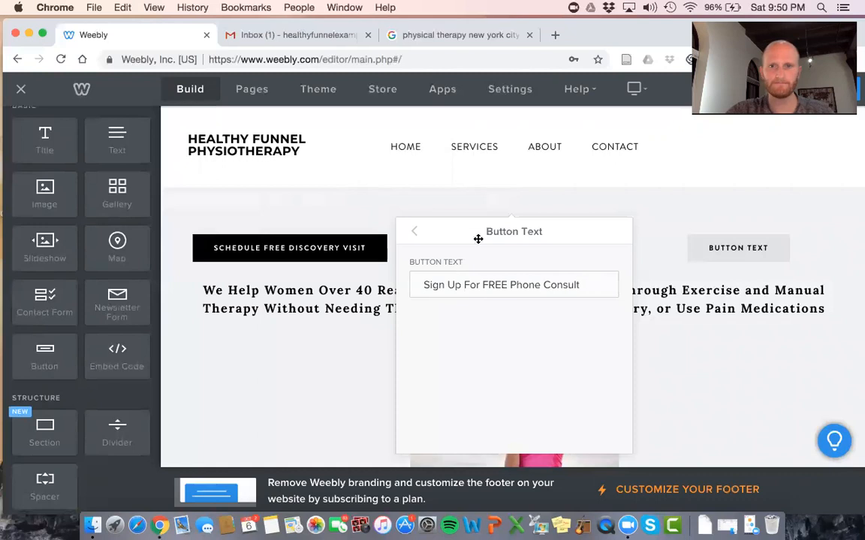
{"action": "left_click", "coordinate": [456, 174]}
{"action": "left_click", "coordinate": [588, 247]}
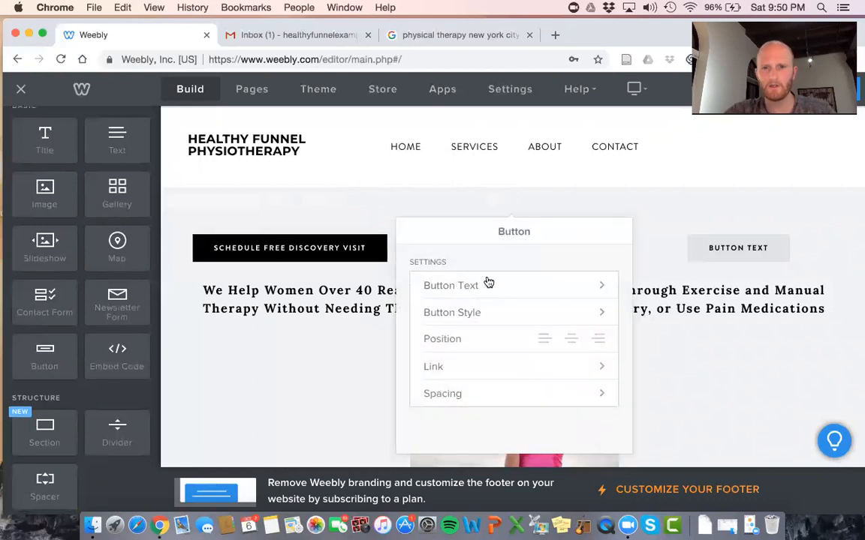
{"action": "left_click", "coordinate": [477, 312]}
{"action": "left_click", "coordinate": [699, 321]}
Relabel the third button 'Inquire About Availability'
{"action": "left_click", "coordinate": [739, 250]}
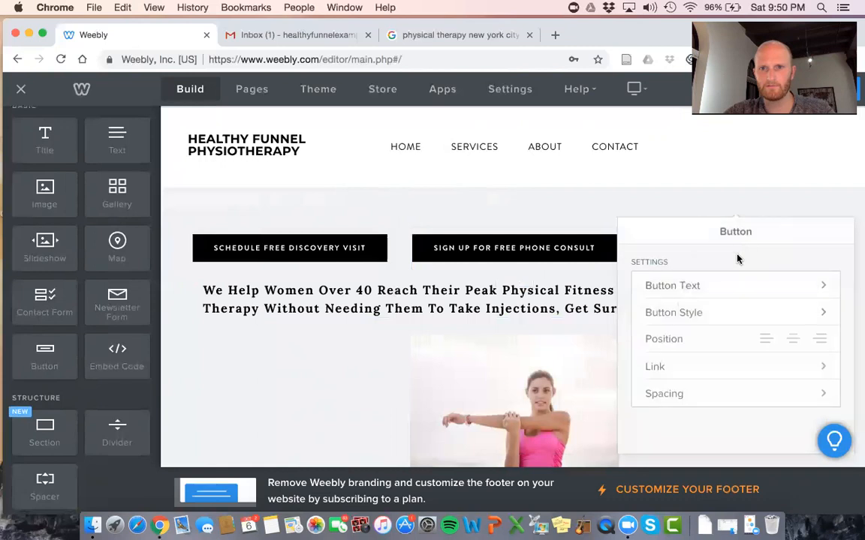
{"action": "left_click", "coordinate": [730, 311]}
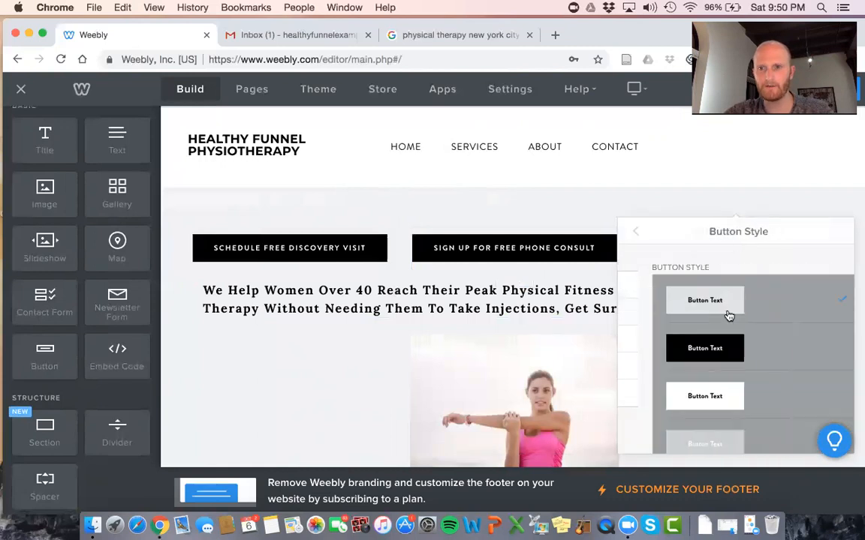
{"action": "left_click", "coordinate": [635, 239]}
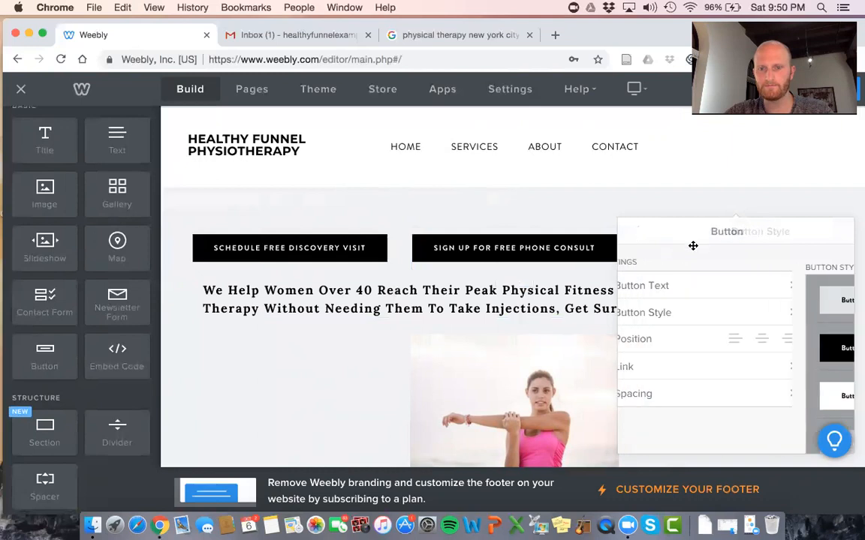
{"action": "left_click", "coordinate": [702, 285]}
{"action": "double_click", "coordinate": [702, 285]}
{"action": "key", "text": "super+a"}
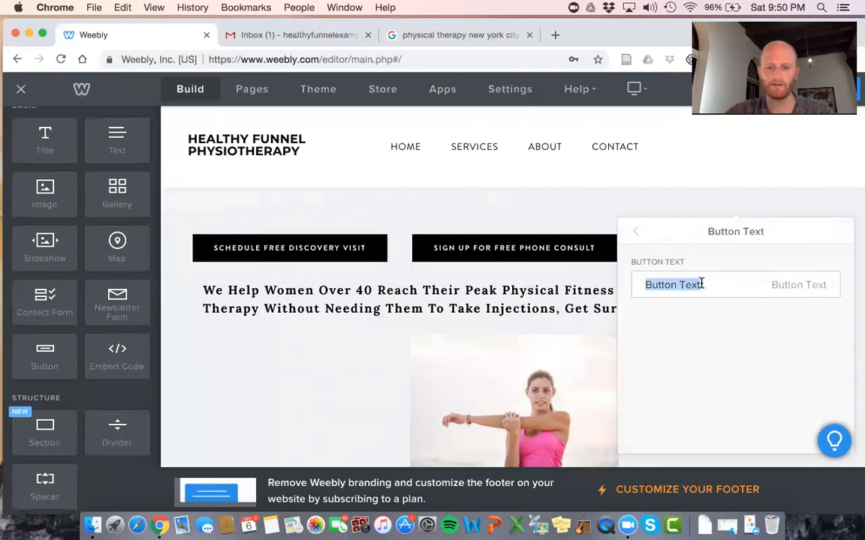
{"action": "type", "text": "Inquire About"}
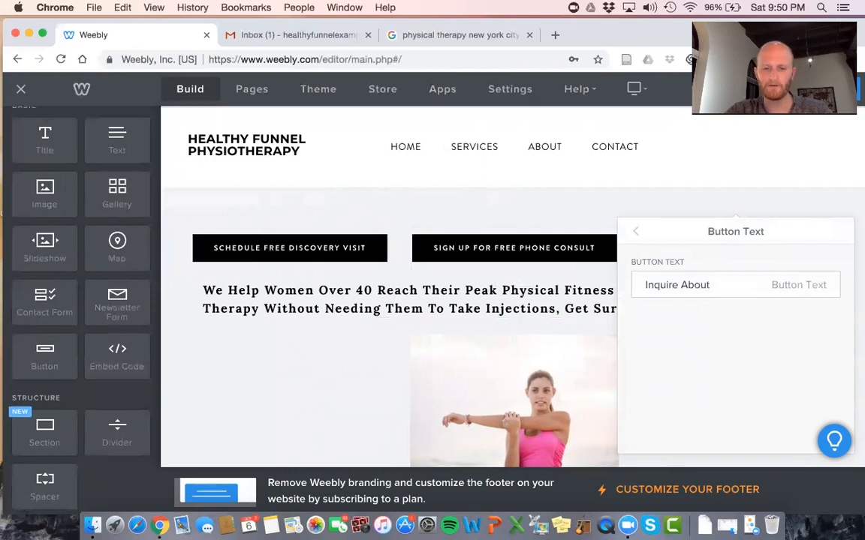
{"action": "type", "text": "Availability"}
{"action": "left_click", "coordinate": [653, 171]}
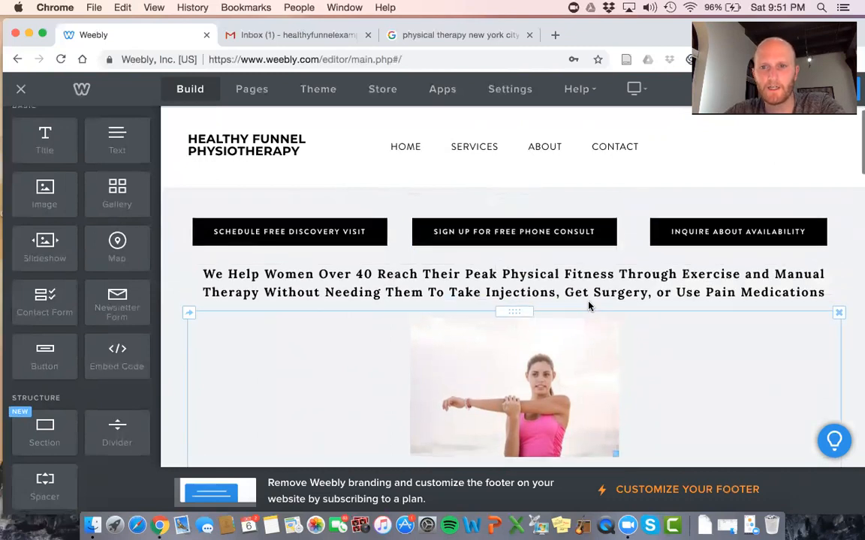
Open the header section's background settings and choose a solid colour background
{"action": "scroll", "coordinate": [494, 216], "scroll_direction": "down", "scroll_amount": 5}
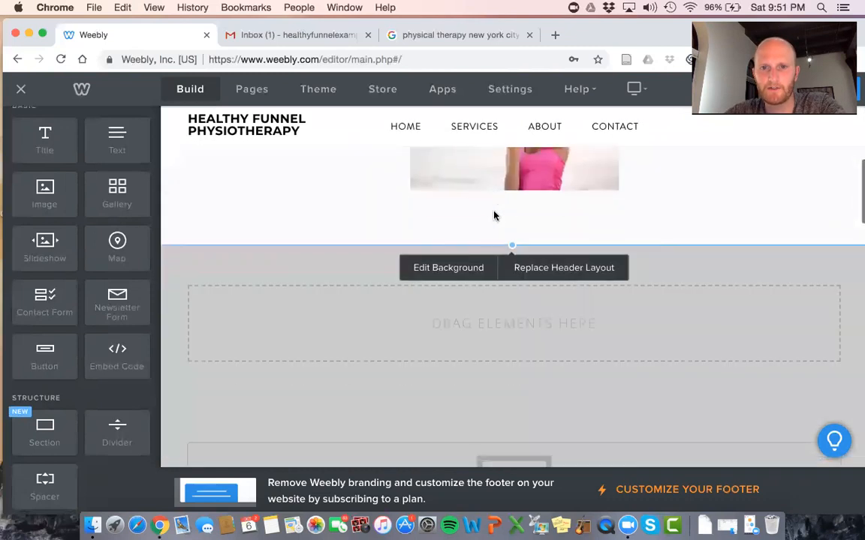
{"action": "left_click", "coordinate": [459, 267]}
{"action": "left_click", "coordinate": [515, 296]}
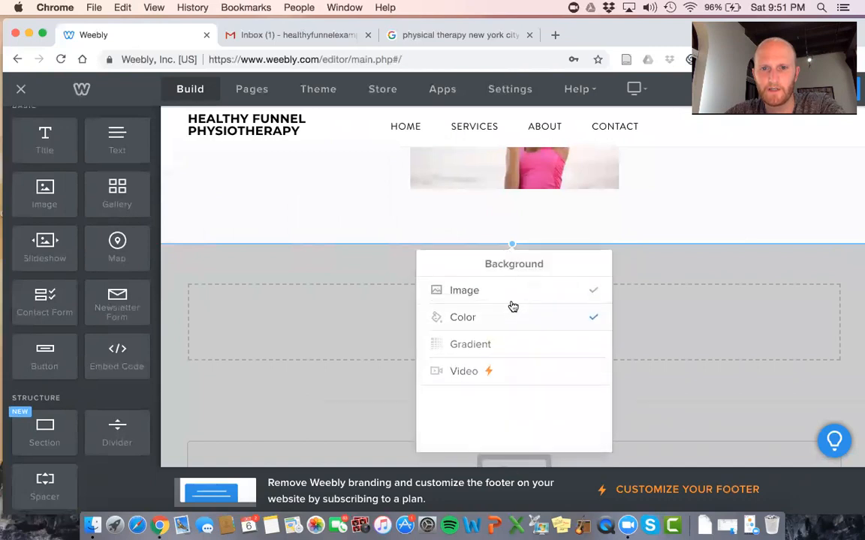
{"action": "left_click", "coordinate": [501, 321]}
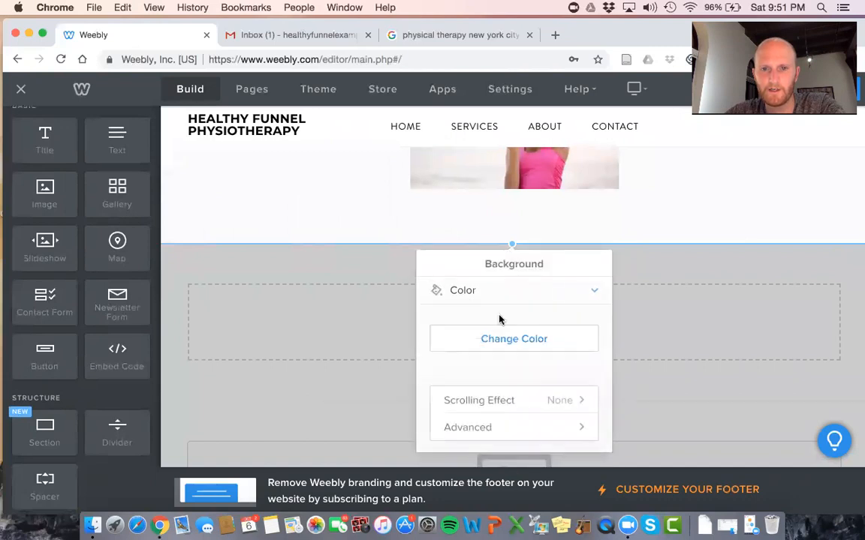
{"action": "left_click", "coordinate": [498, 345]}
{"action": "scroll", "coordinate": [711, 238], "scroll_direction": "up", "scroll_amount": 3}
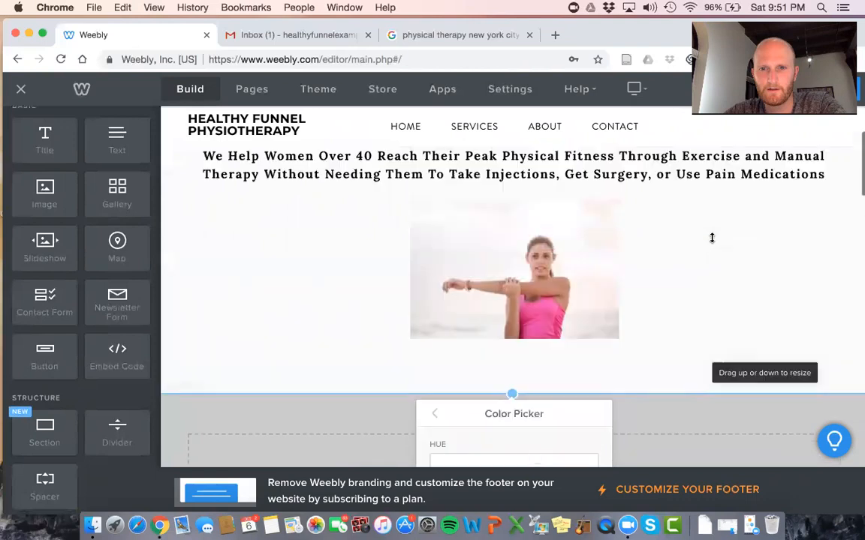
{"action": "scroll", "coordinate": [712, 241], "scroll_direction": "down", "scroll_amount": 2}
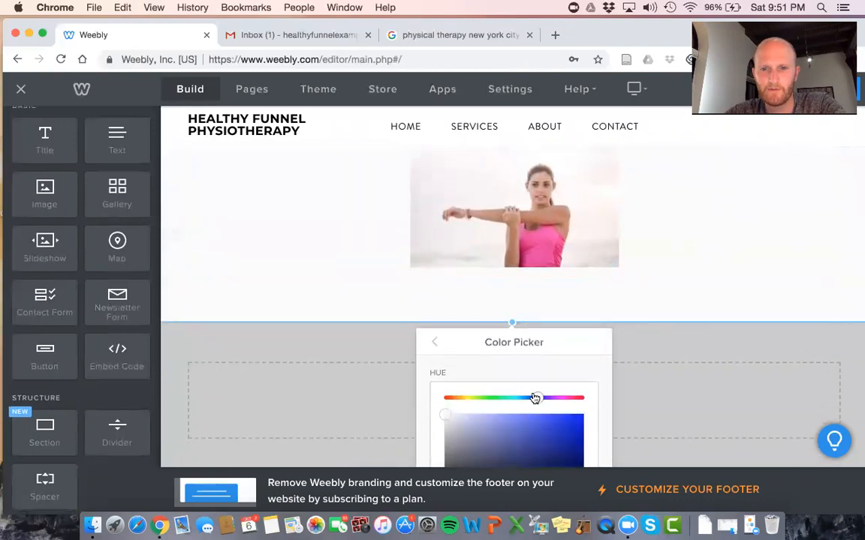
Pick a muted sage green in the colour picker for the header background
{"action": "left_click_drag", "start_coordinate": [445, 417], "coordinate": [503, 421]}
{"action": "left_click_drag", "start_coordinate": [497, 403], "coordinate": [493, 399]}
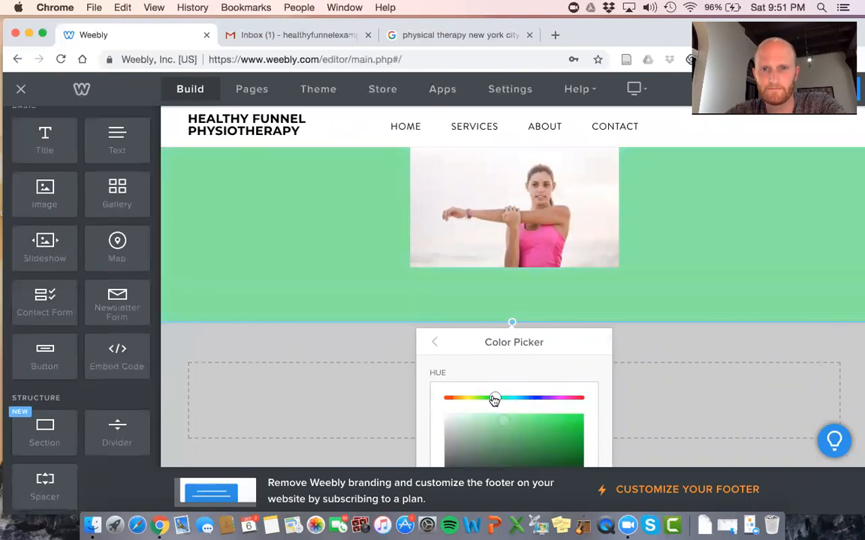
{"action": "scroll", "coordinate": [677, 261], "scroll_direction": "up", "scroll_amount": 5}
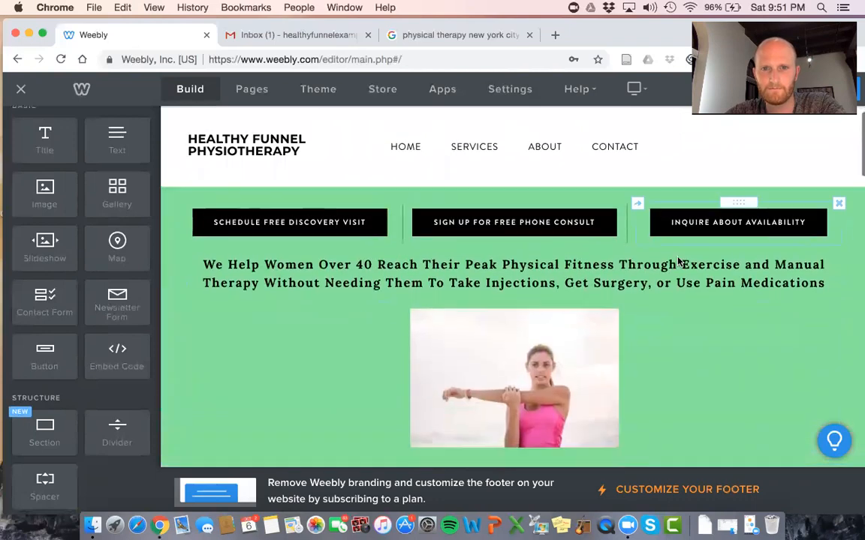
{"action": "scroll", "coordinate": [676, 260], "scroll_direction": "down", "scroll_amount": 5}
{"action": "scroll", "coordinate": [498, 456], "scroll_direction": "down", "scroll_amount": 2}
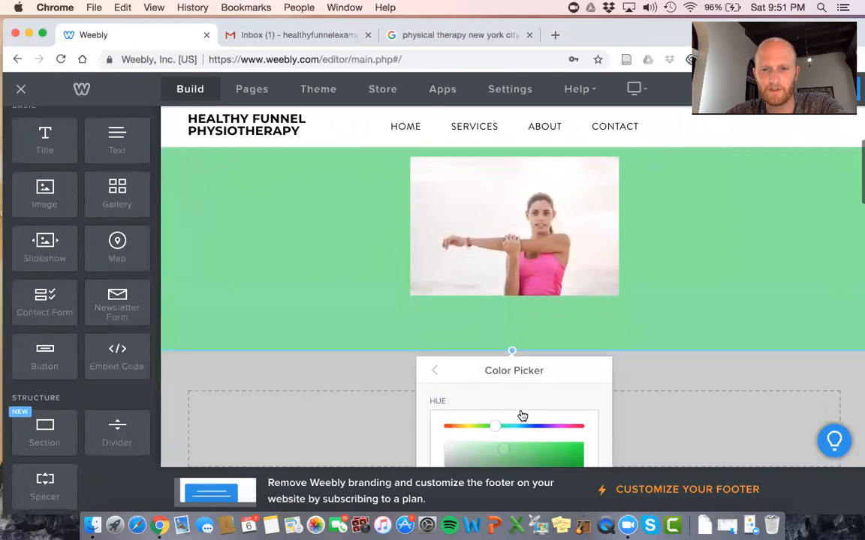
{"action": "left_click_drag", "start_coordinate": [506, 465], "coordinate": [462, 430]}
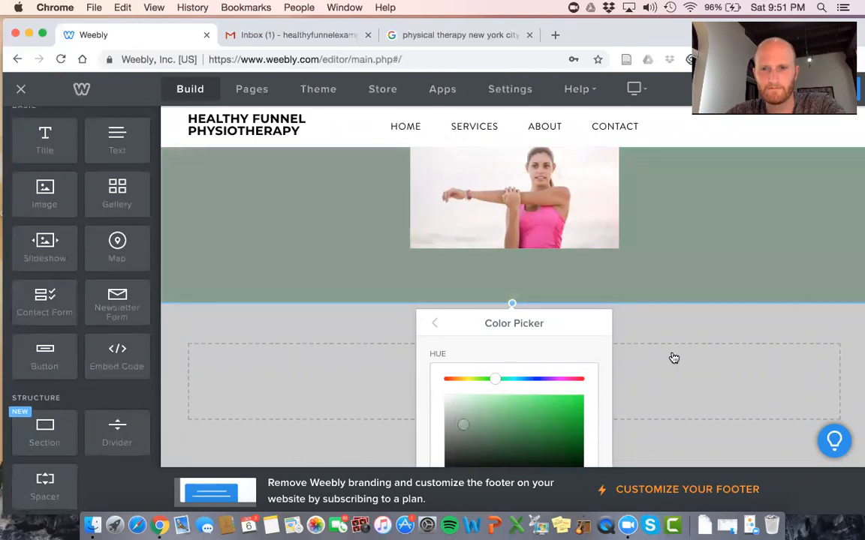
{"action": "left_click", "coordinate": [748, 347]}
{"action": "scroll", "coordinate": [748, 347], "scroll_direction": "up", "scroll_amount": 5}
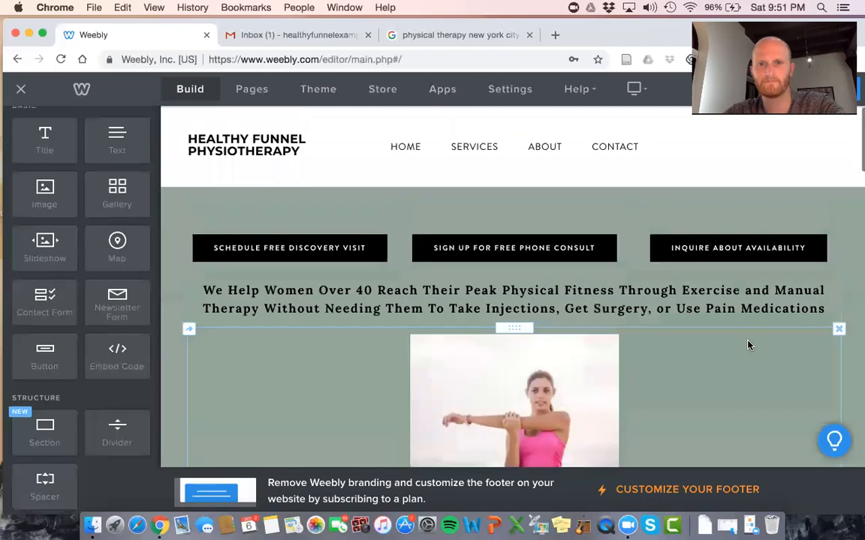
{"action": "scroll", "coordinate": [748, 345], "scroll_direction": "down", "scroll_amount": 3}
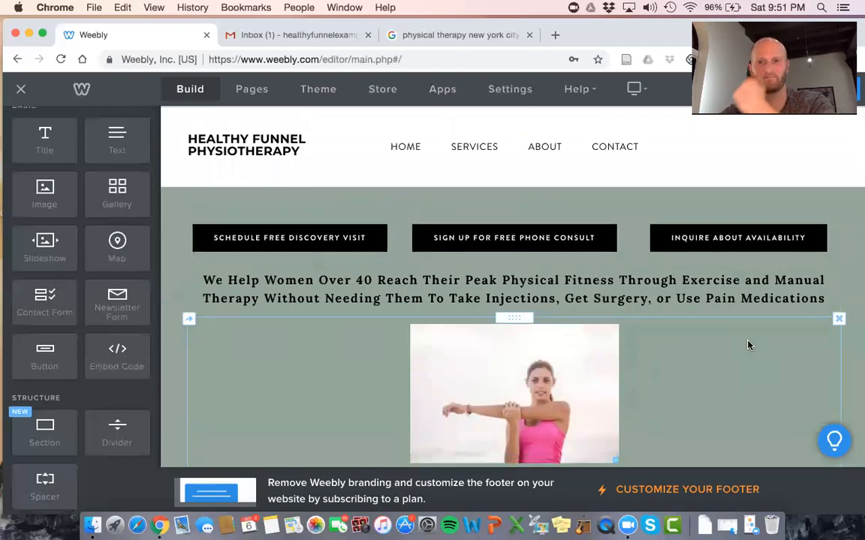
{"action": "scroll", "coordinate": [748, 345], "scroll_direction": "up", "scroll_amount": 3}
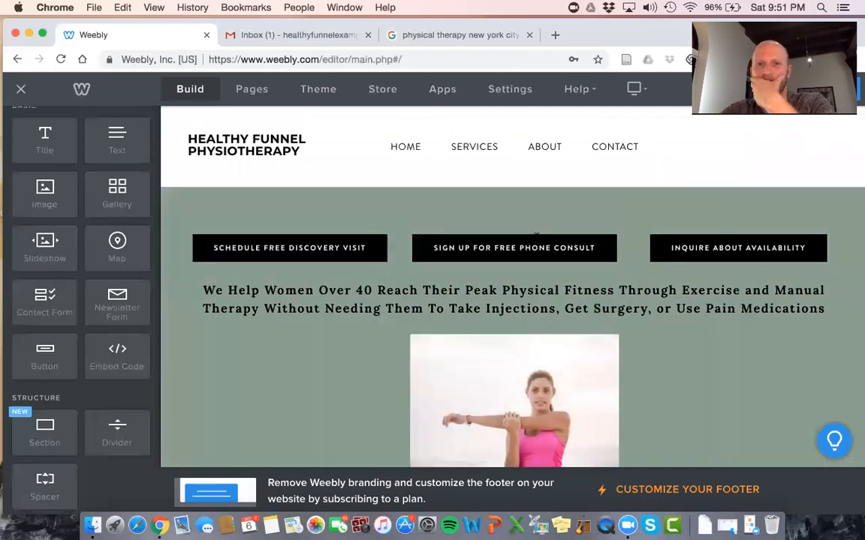
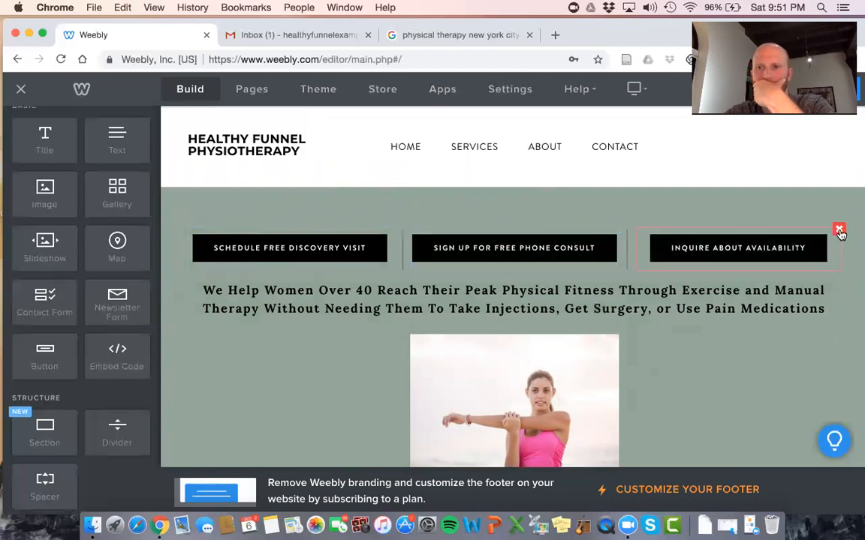
Delete the 'Inquire About Availability' button and the stretching-woman image section, confirming each deletion
{"action": "left_click", "coordinate": [840, 233]}
{"action": "left_click", "coordinate": [797, 188]}
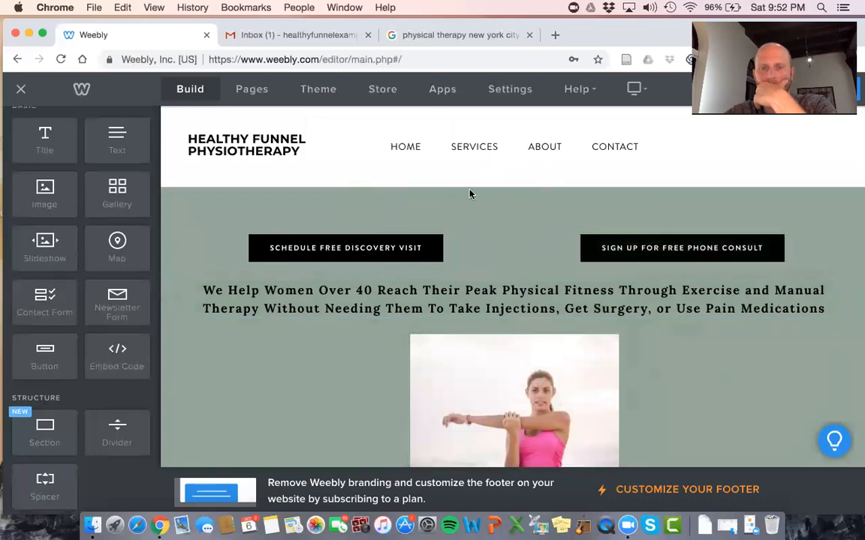
{"action": "scroll", "coordinate": [421, 166], "scroll_direction": "down", "scroll_amount": 5}
{"action": "scroll", "coordinate": [421, 165], "scroll_direction": "up", "scroll_amount": 4}
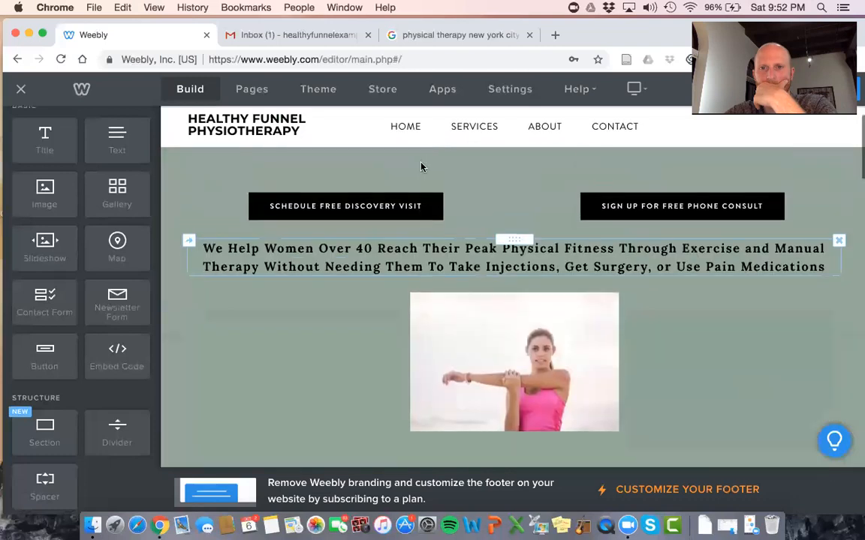
{"action": "left_click", "coordinate": [838, 288]}
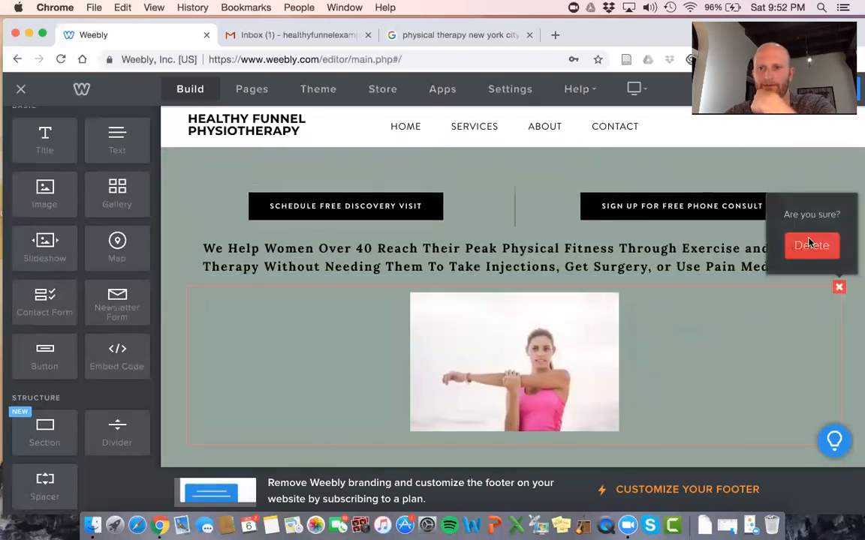
{"action": "left_click", "coordinate": [814, 246]}
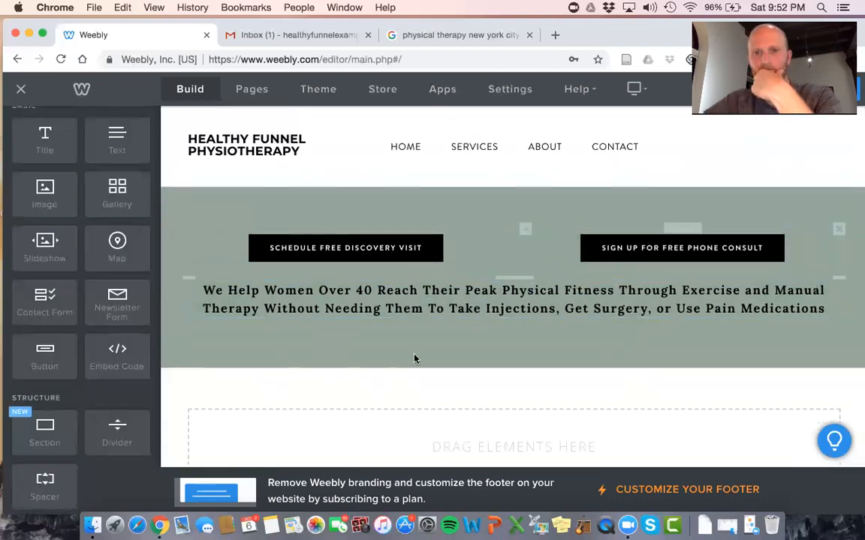
Change the header's background colour from sage green to white
{"action": "mouse_move", "coordinate": [440, 358]}
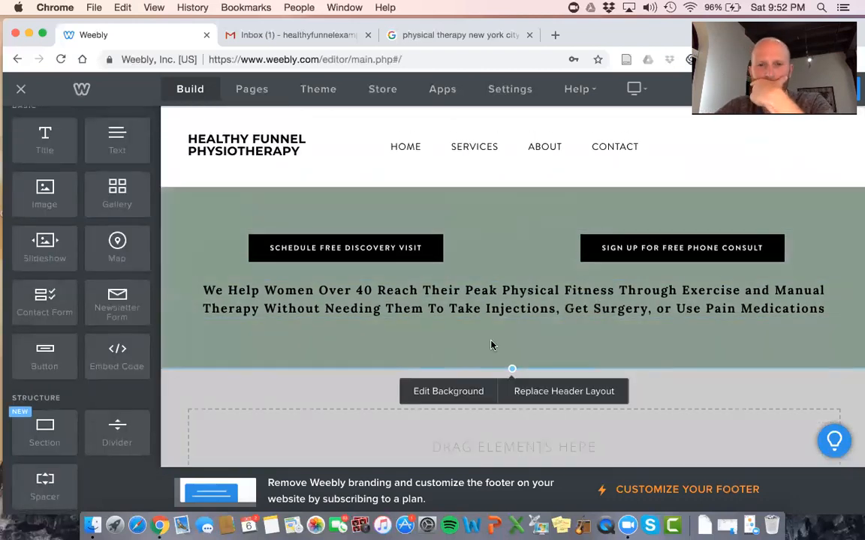
{"action": "left_click", "coordinate": [451, 391]}
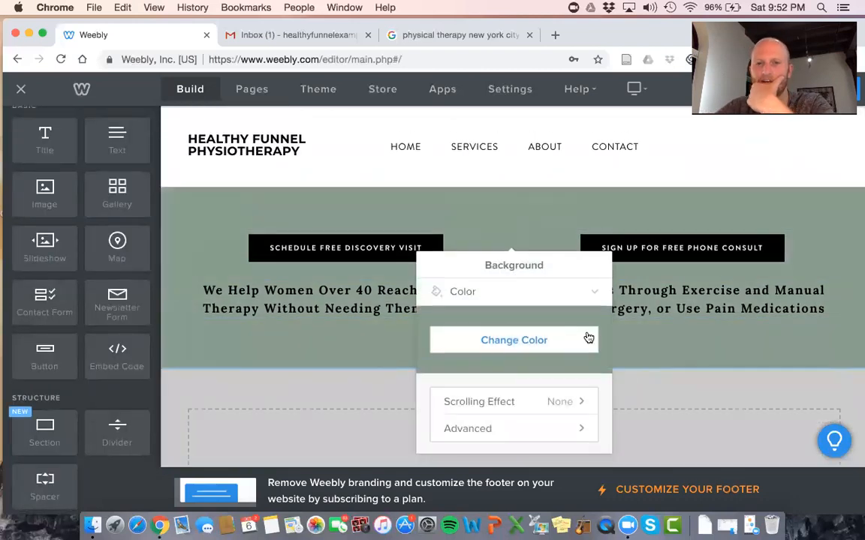
{"action": "left_click", "coordinate": [522, 342]}
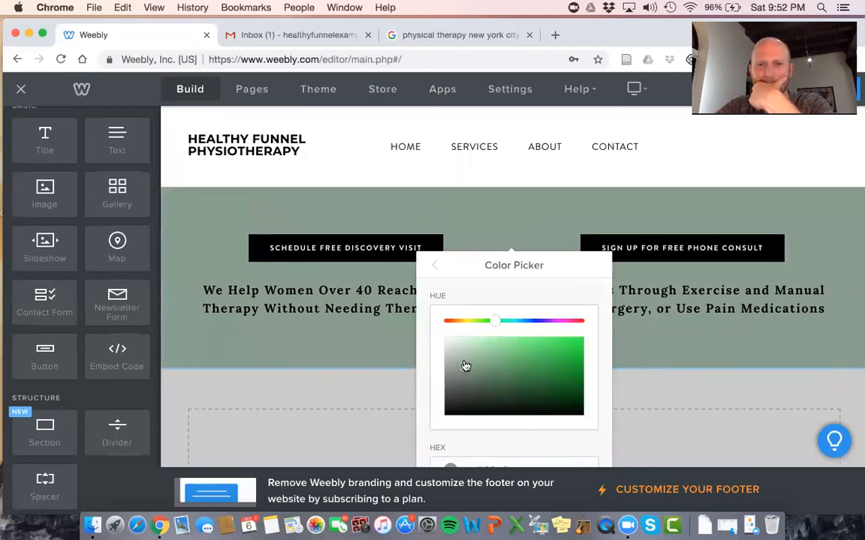
{"action": "left_click_drag", "start_coordinate": [438, 339], "coordinate": [433, 336]}
{"action": "left_click", "coordinate": [708, 329]}
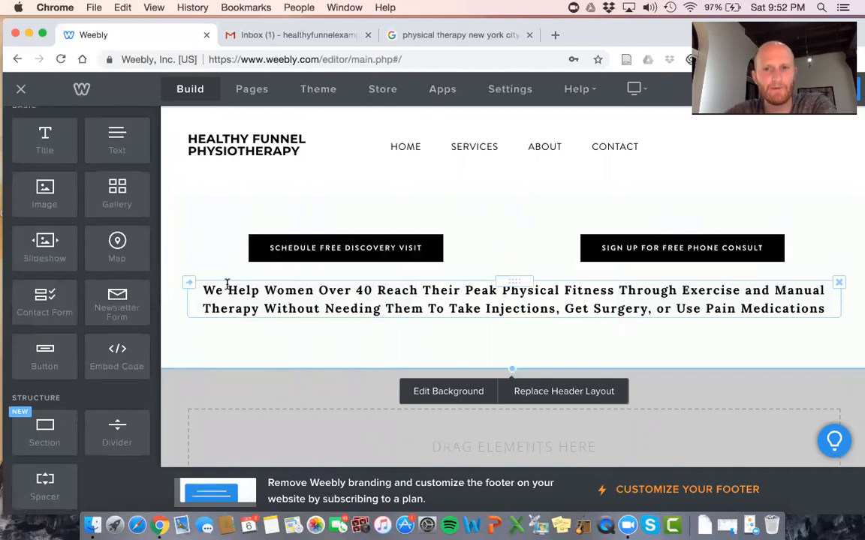
{"action": "scroll", "coordinate": [49, 156], "scroll_direction": "up", "scroll_amount": 1}
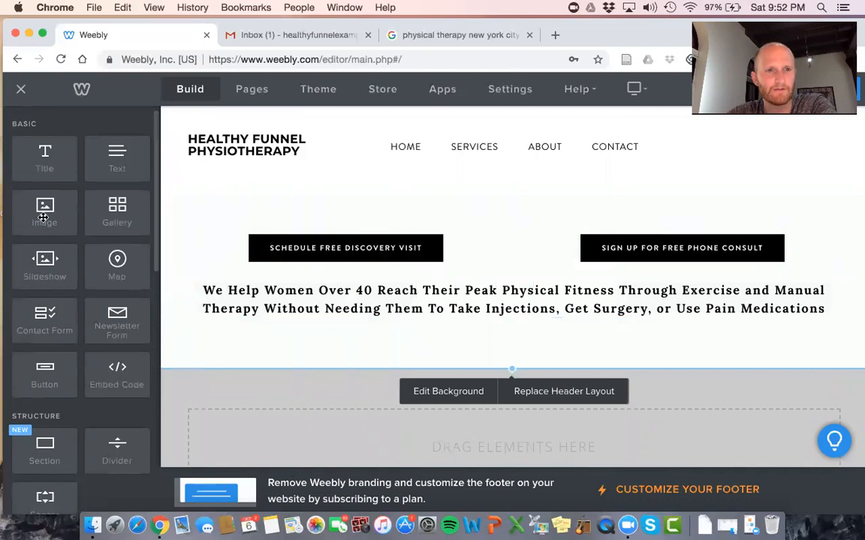
{"action": "scroll", "coordinate": [405, 403], "scroll_direction": "down", "scroll_amount": 2}
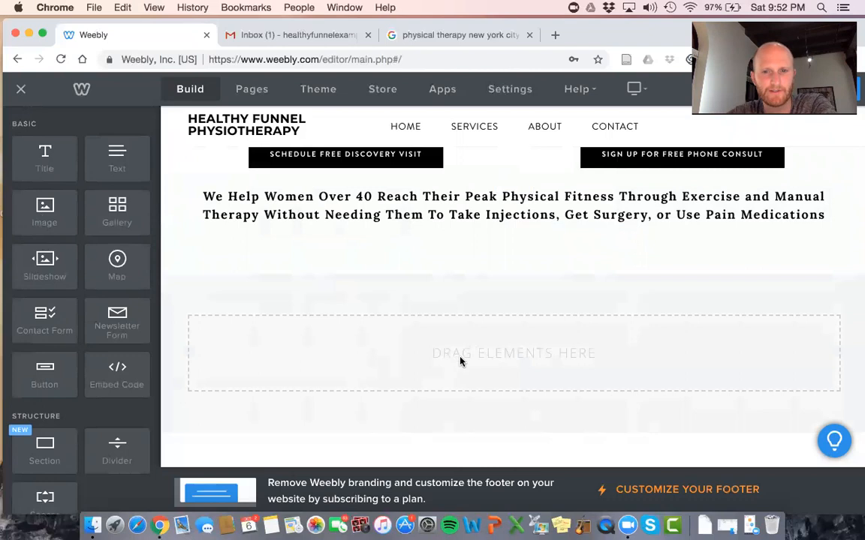
{"action": "scroll", "coordinate": [461, 349], "scroll_direction": "down", "scroll_amount": 1}
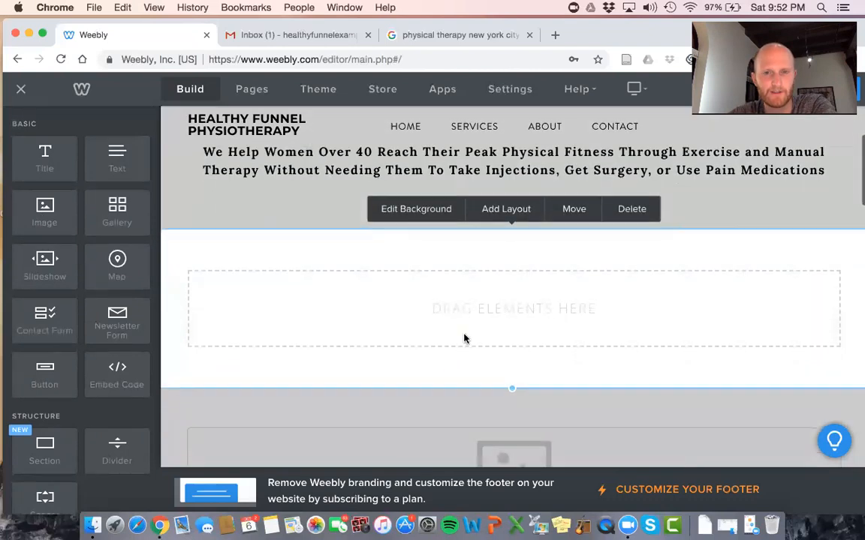
Apply the Featured 'From Clay to Cup' layout to the empty section below the header
{"action": "left_click", "coordinate": [493, 209]}
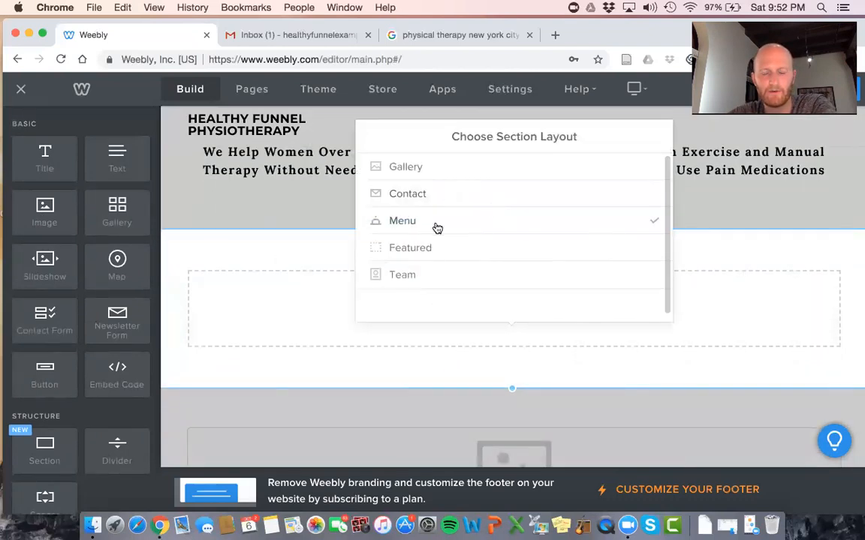
{"action": "left_click", "coordinate": [433, 248]}
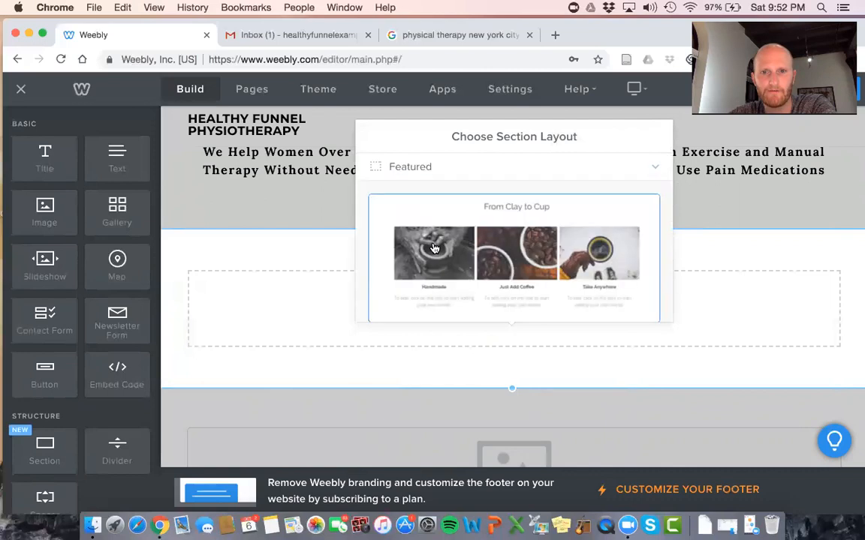
{"action": "scroll", "coordinate": [434, 248], "scroll_direction": "down", "scroll_amount": 5}
{"action": "scroll", "coordinate": [434, 248], "scroll_direction": "up", "scroll_amount": 2}
{"action": "scroll", "coordinate": [434, 248], "scroll_direction": "down", "scroll_amount": 4}
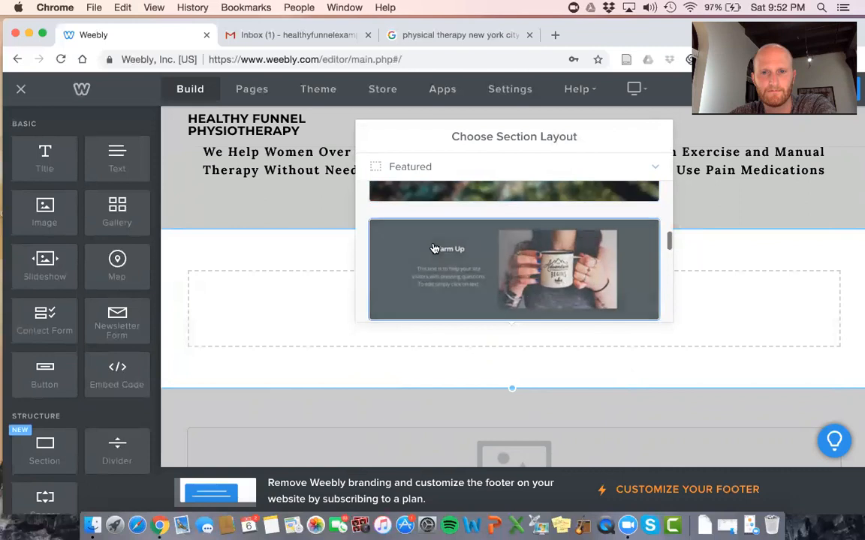
{"action": "scroll", "coordinate": [434, 249], "scroll_direction": "down", "scroll_amount": 2}
{"action": "scroll", "coordinate": [434, 249], "scroll_direction": "up", "scroll_amount": 8}
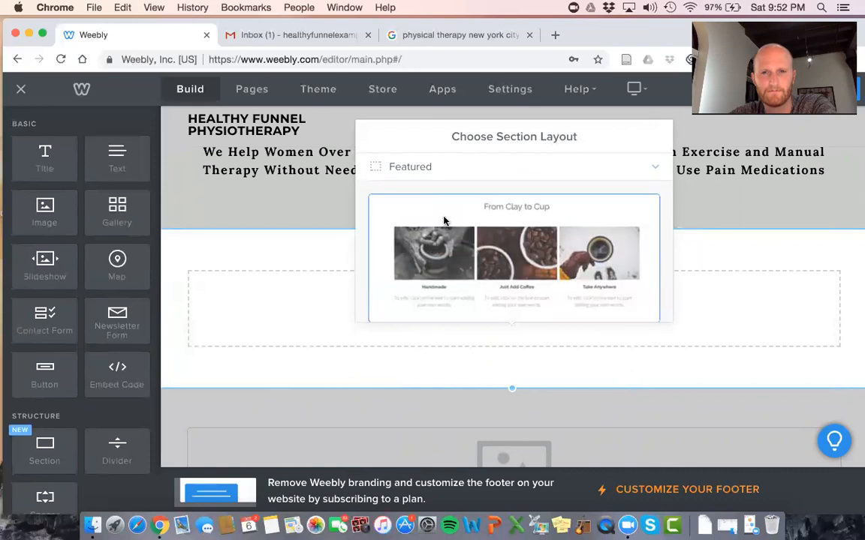
{"action": "left_click", "coordinate": [444, 221]}
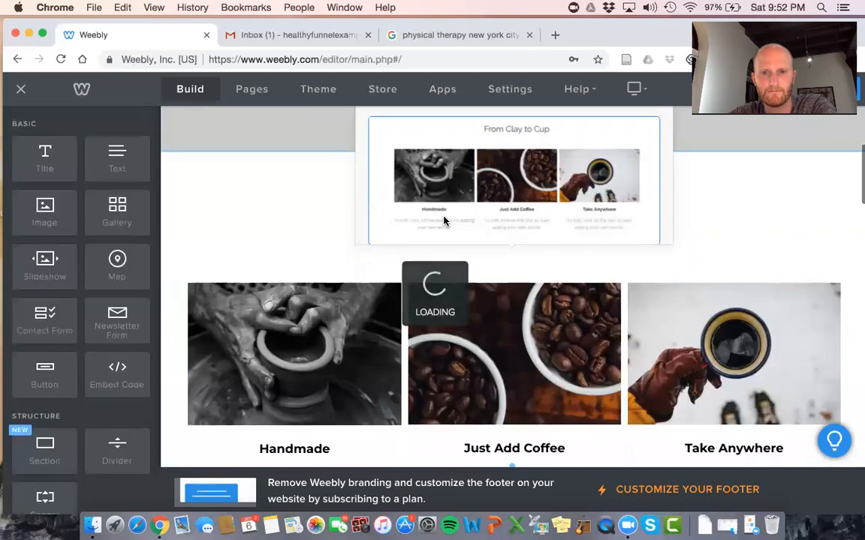
{"action": "left_click", "coordinate": [645, 138]}
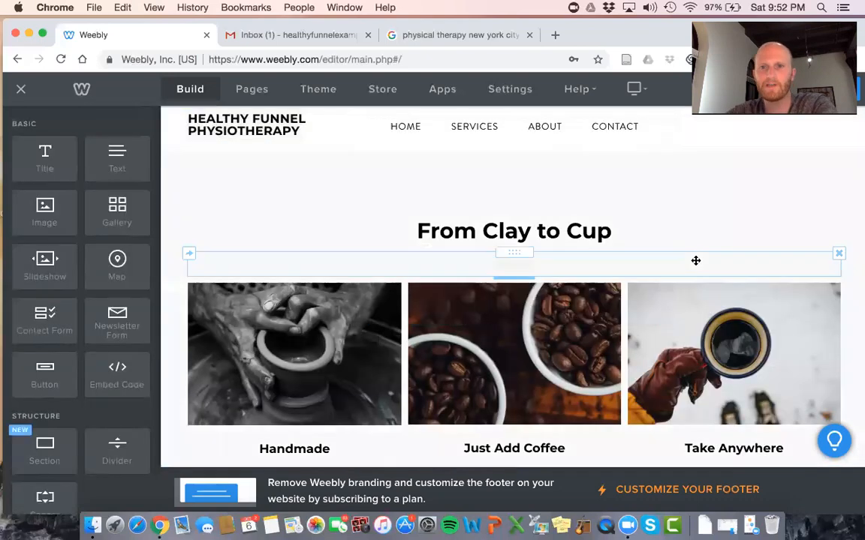
Delete the spacer block above the 'From Clay to Cup' title
{"action": "scroll", "coordinate": [521, 248], "scroll_direction": "up", "scroll_amount": 2}
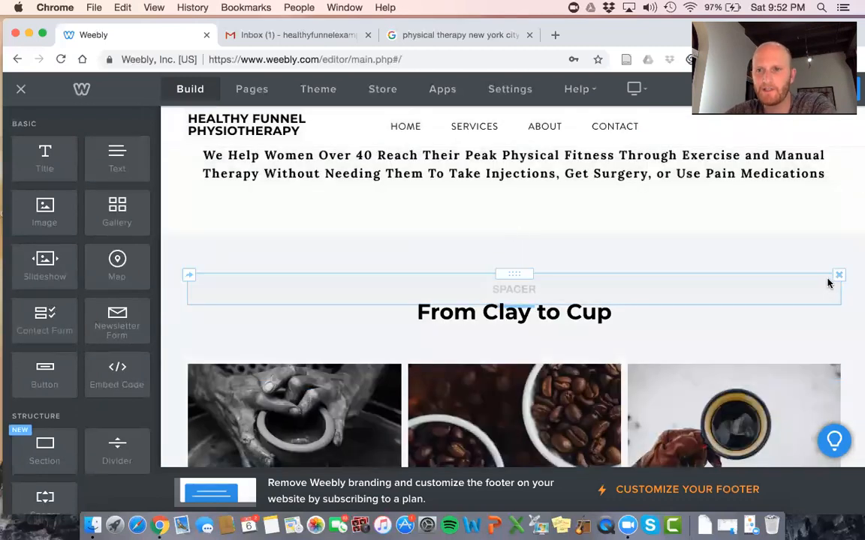
{"action": "left_click", "coordinate": [839, 275]}
{"action": "left_click", "coordinate": [810, 233]}
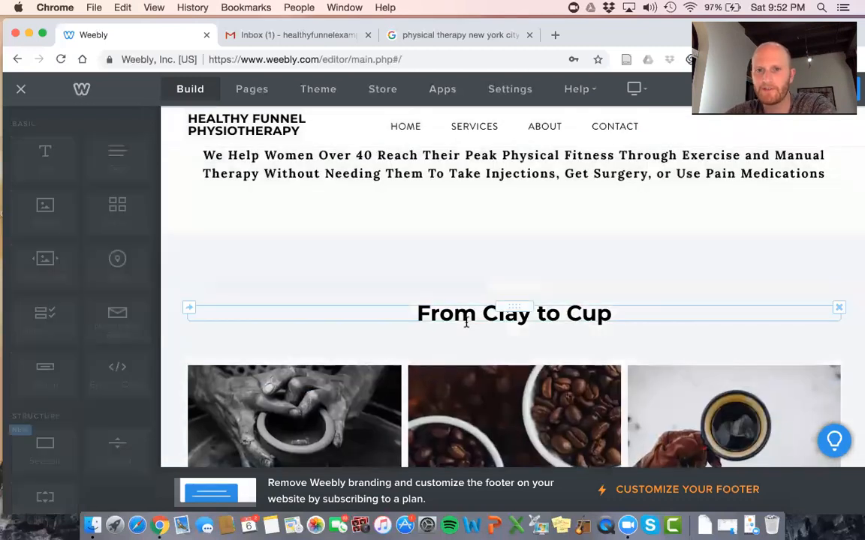
{"action": "scroll", "coordinate": [479, 340], "scroll_direction": "down", "scroll_amount": 1}
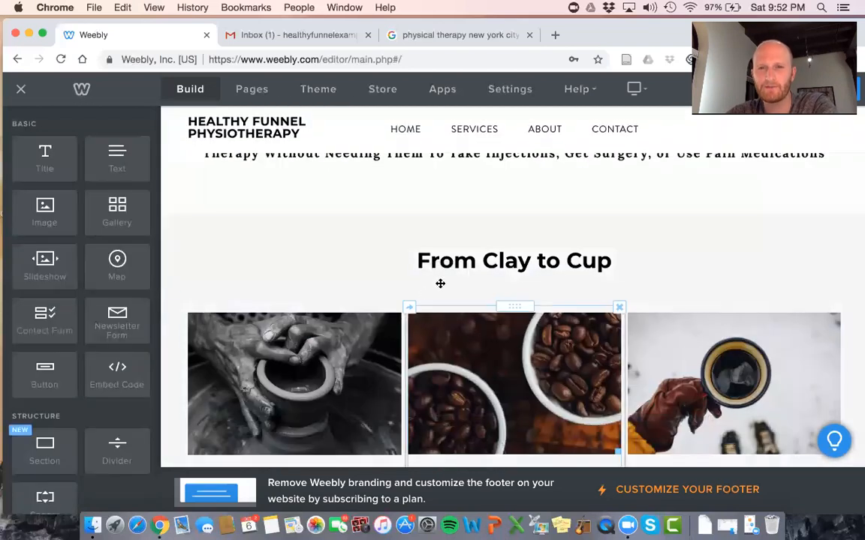
{"action": "left_click", "coordinate": [635, 88]}
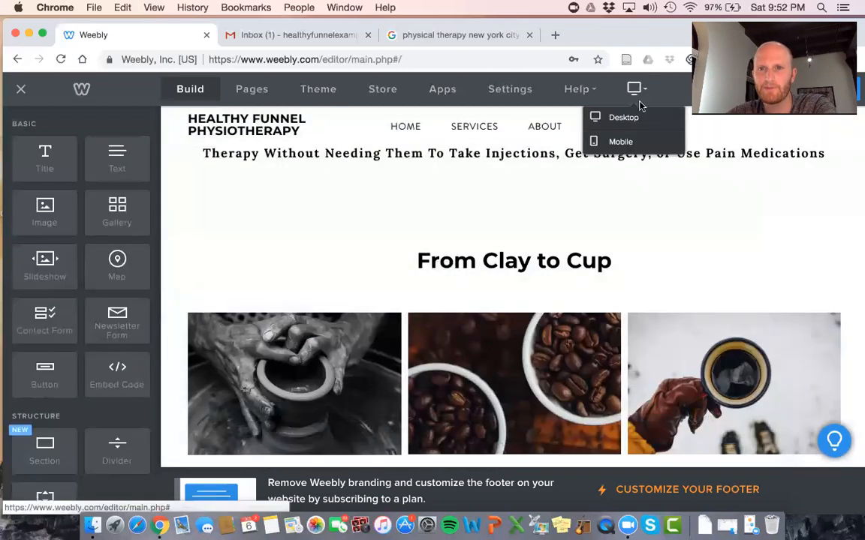
{"action": "left_click", "coordinate": [620, 141]}
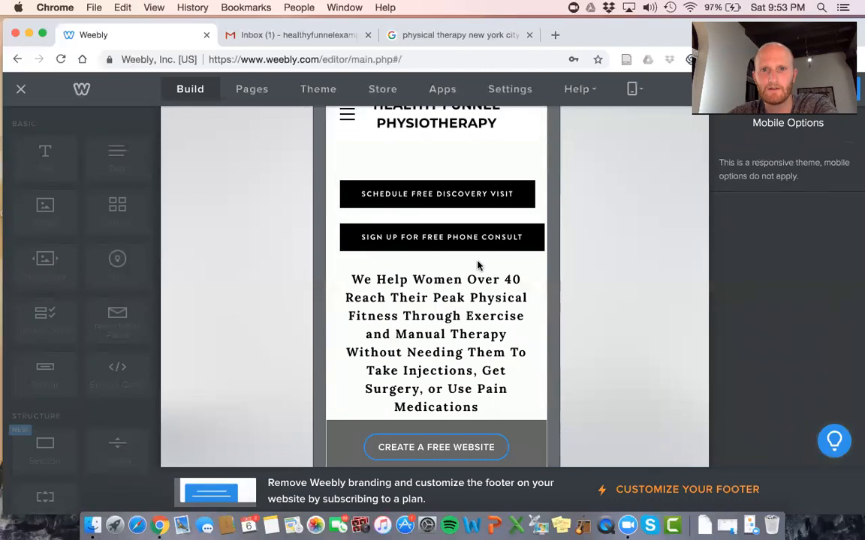
{"action": "scroll", "coordinate": [460, 349], "scroll_direction": "down", "scroll_amount": 5}
{"action": "scroll", "coordinate": [461, 350], "scroll_direction": "down", "scroll_amount": 15}
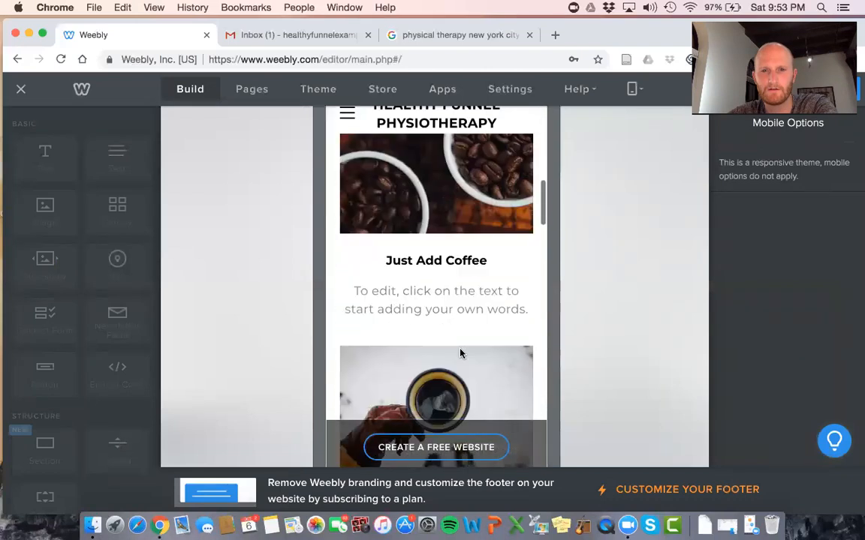
{"action": "scroll", "coordinate": [462, 354], "scroll_direction": "up", "scroll_amount": 20}
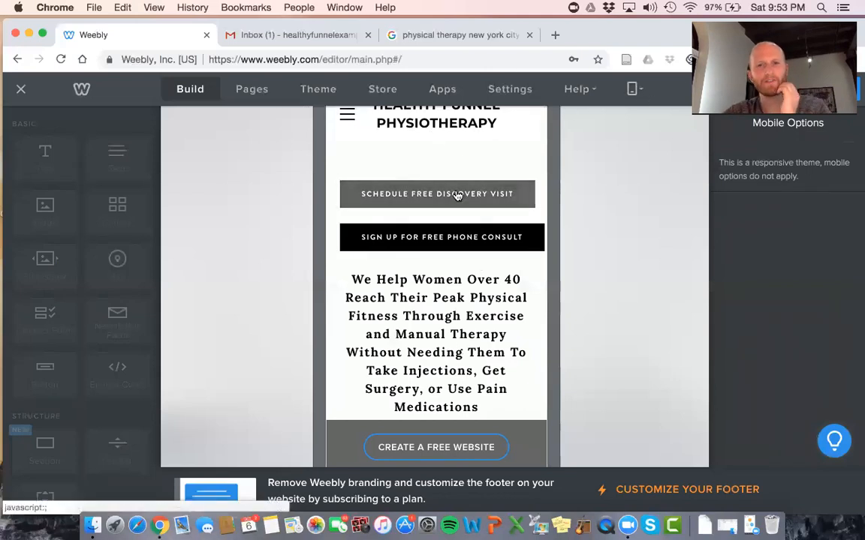
{"action": "left_click", "coordinate": [640, 91]}
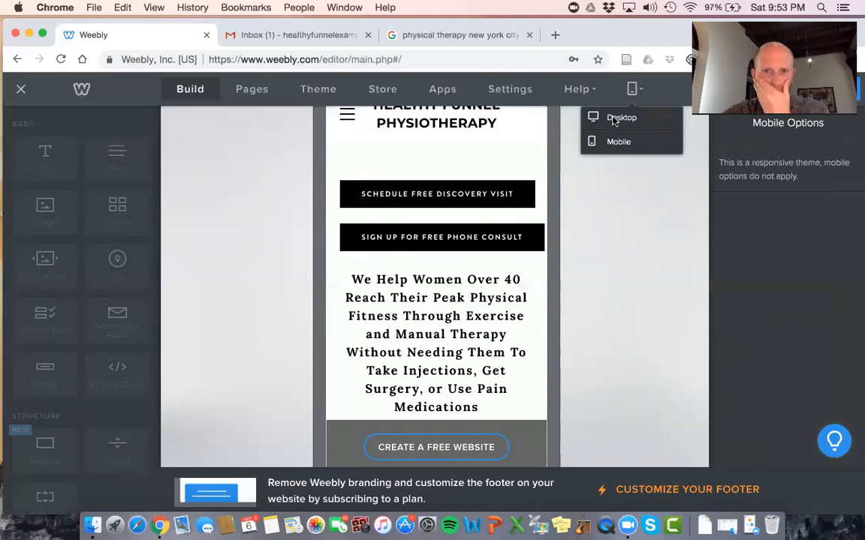
{"action": "left_click", "coordinate": [620, 118]}
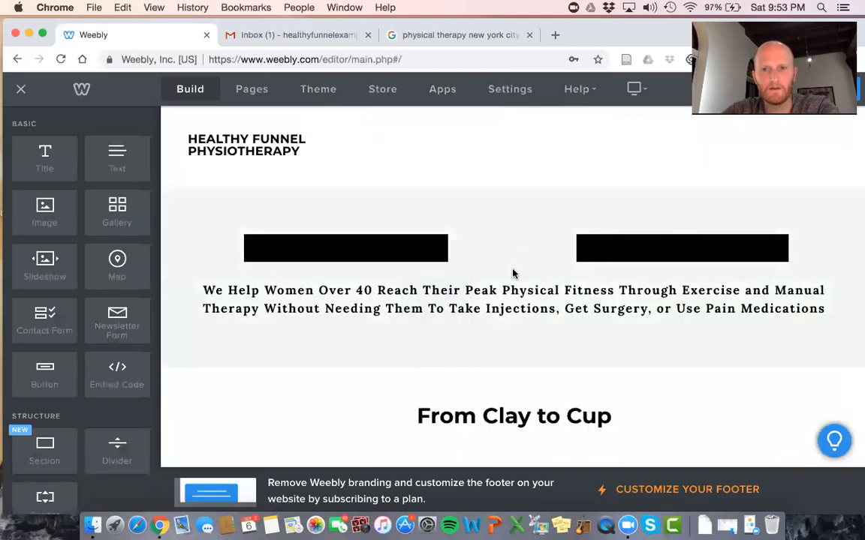
{"action": "triple_click", "coordinate": [513, 271]}
Replace the 'From Clay to Cup' heading with 'Where Are You In Your Journey?'
{"action": "left_click", "coordinate": [680, 249]}
{"action": "left_click", "coordinate": [567, 293]}
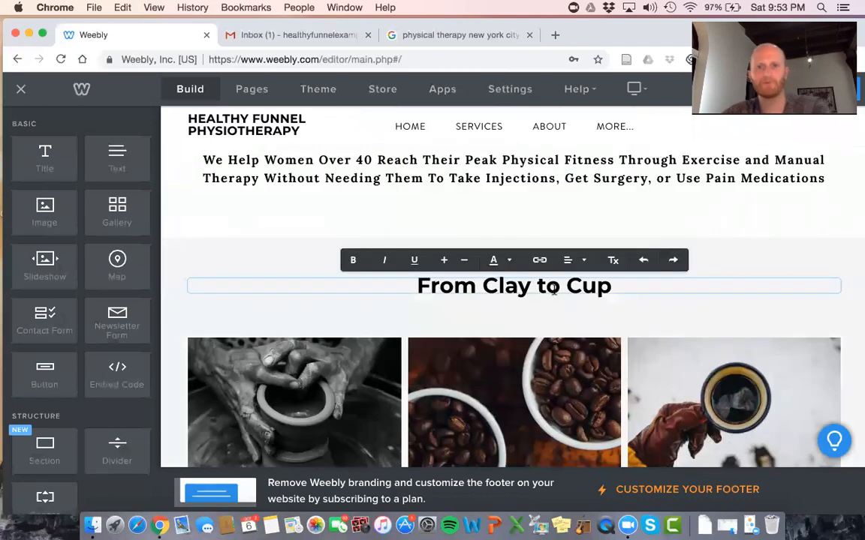
{"action": "triple_click", "coordinate": [550, 287]}
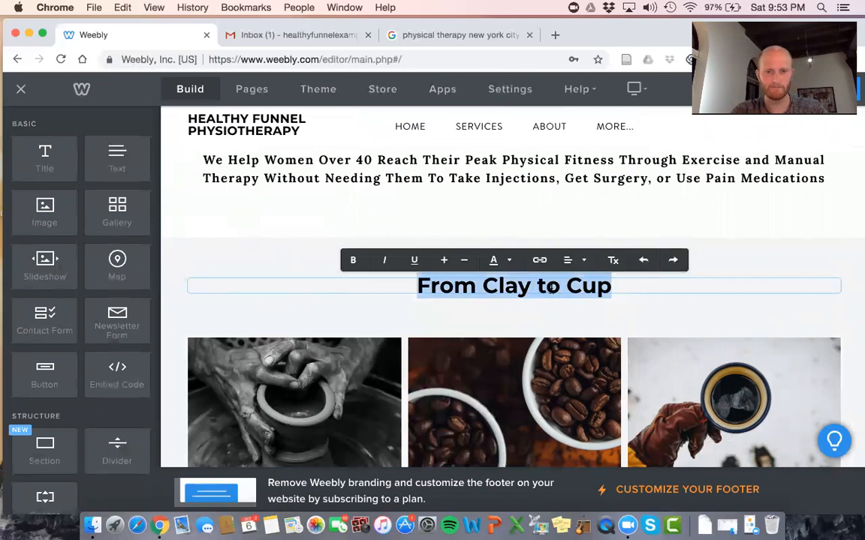
{"action": "type", "text": "Where"}
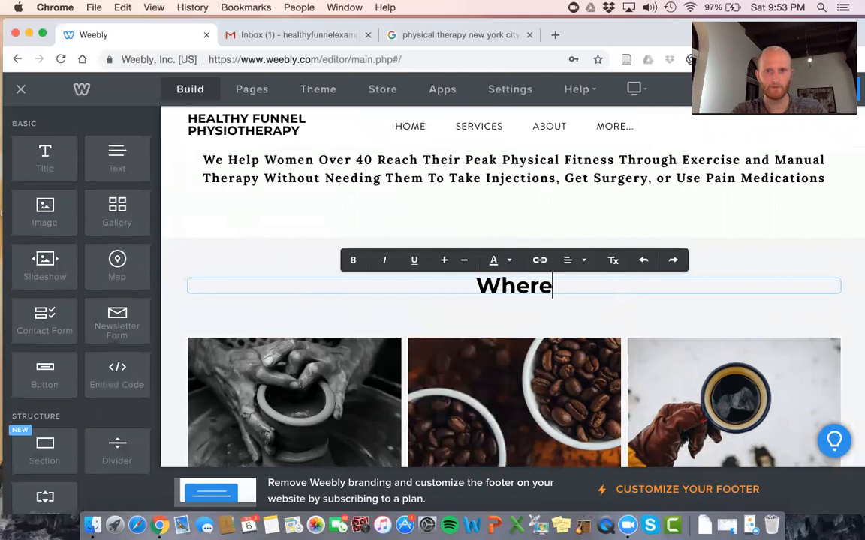
{"action": "type", "text": " Are You In your"}
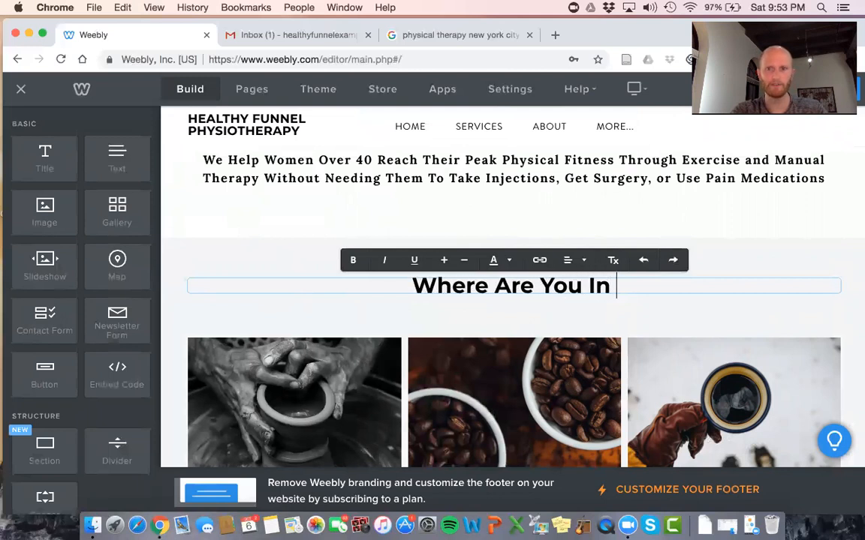
{"action": "key", "text": "BackSpace"}
{"action": "key", "text": "BackSpace"}
{"action": "key", "text": "BackSpace"}
{"action": "key", "text": "BackSpace"}
{"action": "type", "text": "Y"}
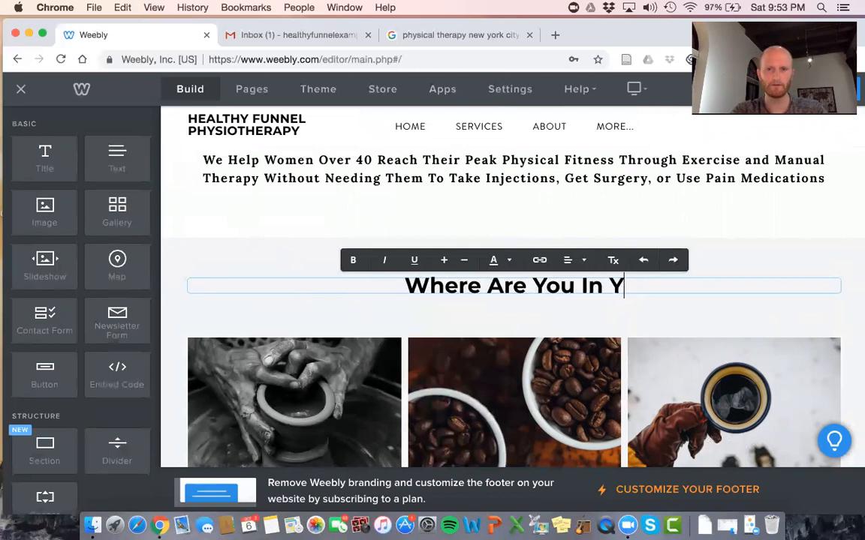
{"action": "type", "text": "our Journey?"}
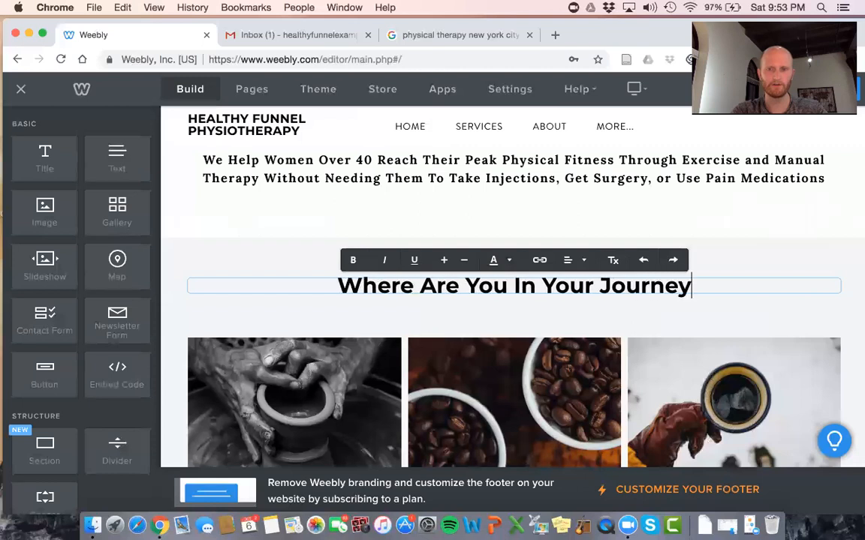
{"action": "left_click", "coordinate": [629, 321]}
{"action": "scroll", "coordinate": [637, 332], "scroll_direction": "down", "scroll_amount": 3}
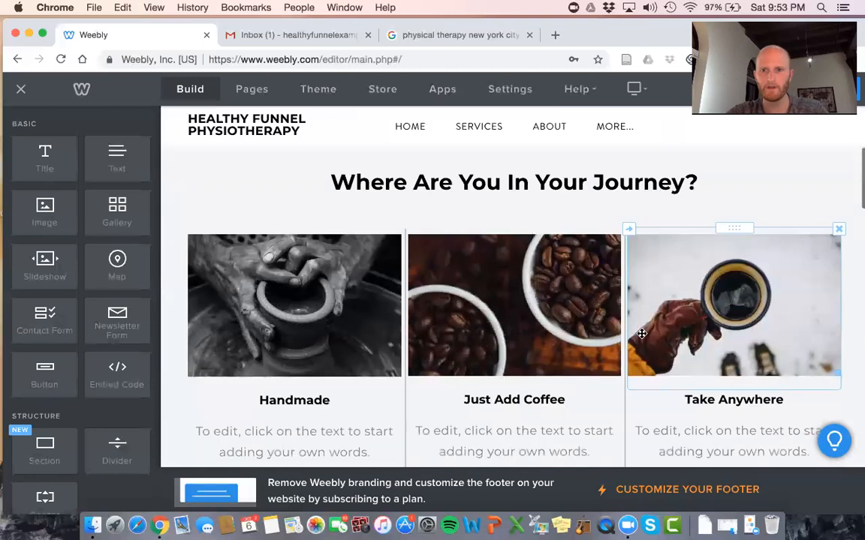
Delete the Take Anywhere column's coffee-cup image, heading and placeholder text
{"action": "left_click", "coordinate": [839, 229]}
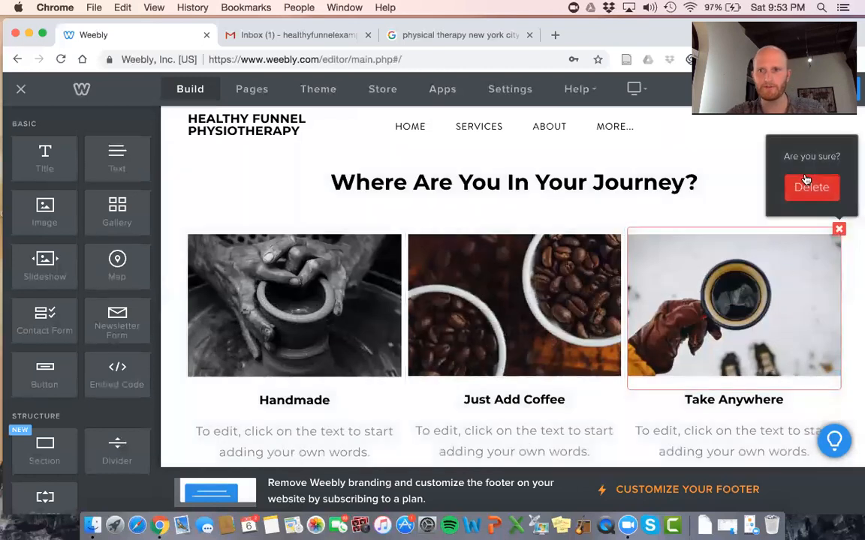
{"action": "left_click", "coordinate": [809, 185]}
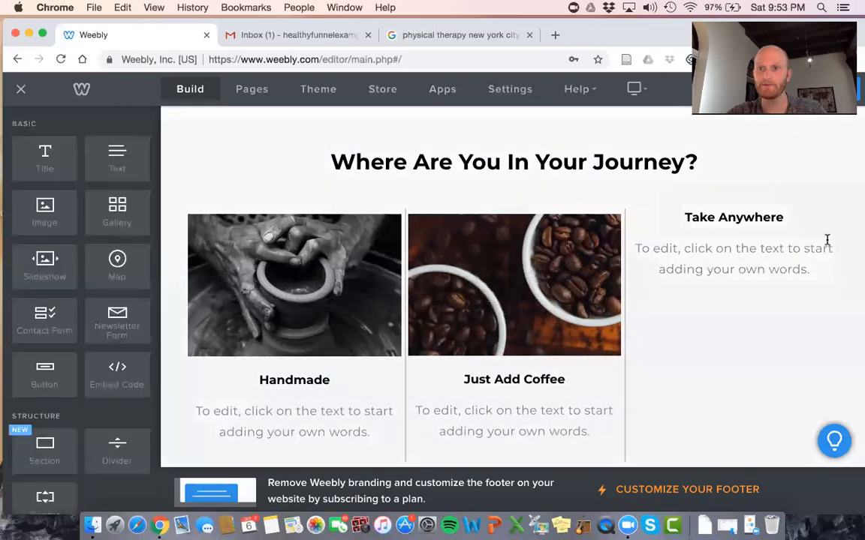
{"action": "left_click", "coordinate": [839, 219]}
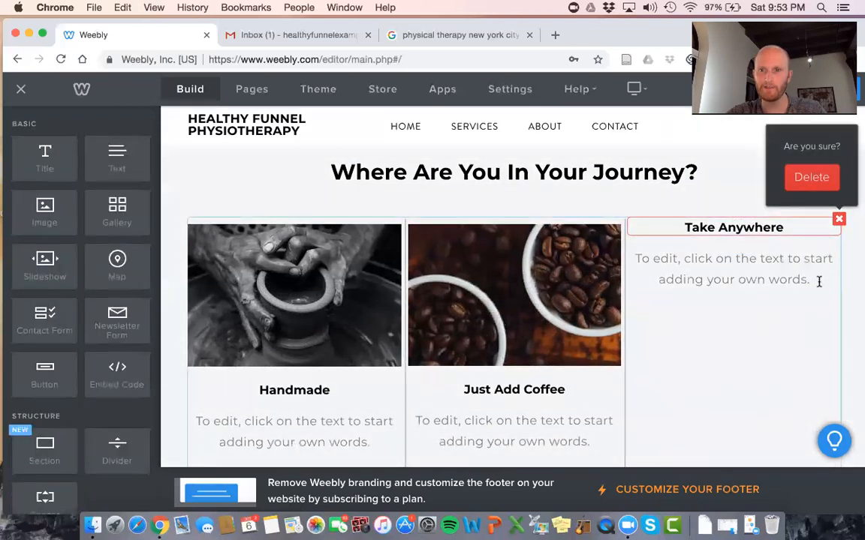
{"action": "left_click", "coordinate": [838, 221]}
{"action": "left_click", "coordinate": [812, 178]}
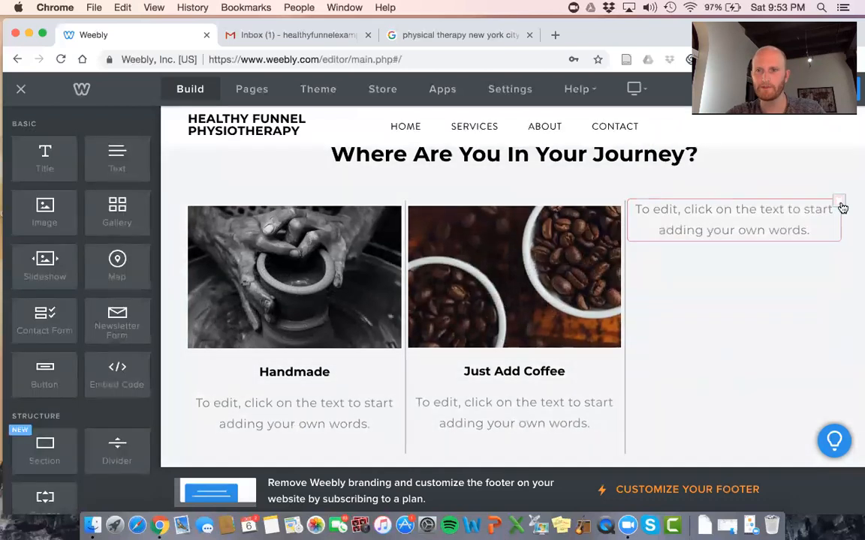
{"action": "left_click", "coordinate": [839, 201]}
{"action": "left_click", "coordinate": [808, 162]}
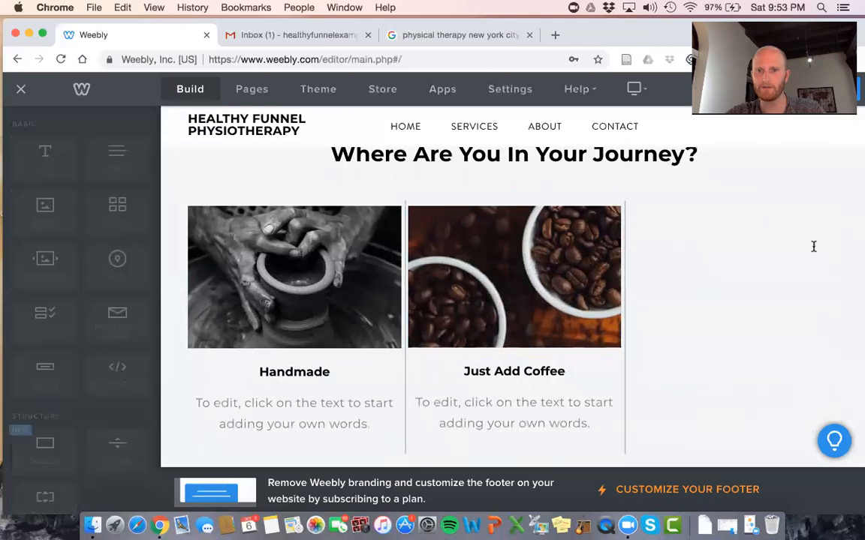
{"action": "scroll", "coordinate": [813, 247], "scroll_direction": "up", "scroll_amount": 1}
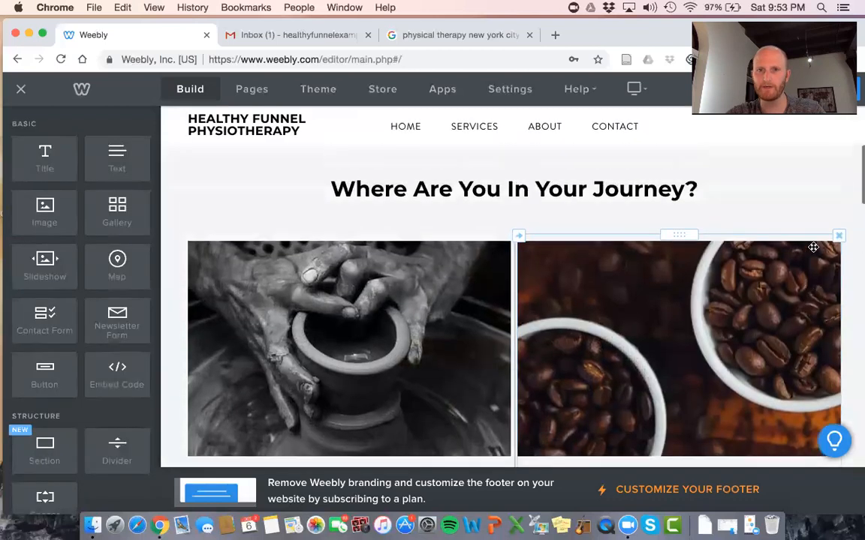
{"action": "scroll", "coordinate": [813, 247], "scroll_direction": "down", "scroll_amount": 3}
{"action": "scroll", "coordinate": [377, 265], "scroll_direction": "down", "scroll_amount": 1}
Rename the column headings to 'Weight Loss / Fitness Improvement' and 'Recovering From An Injury'
{"action": "double_click", "coordinate": [365, 309]}
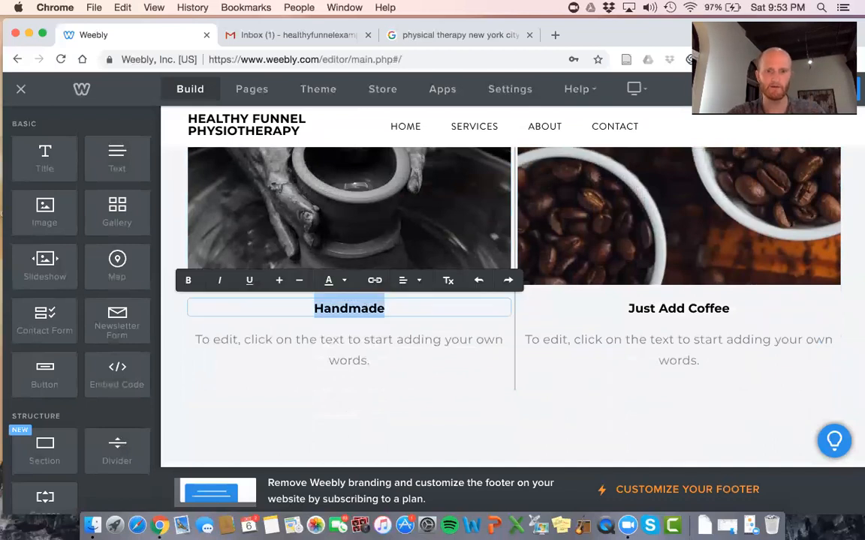
{"action": "type", "text": "Weight Loss"}
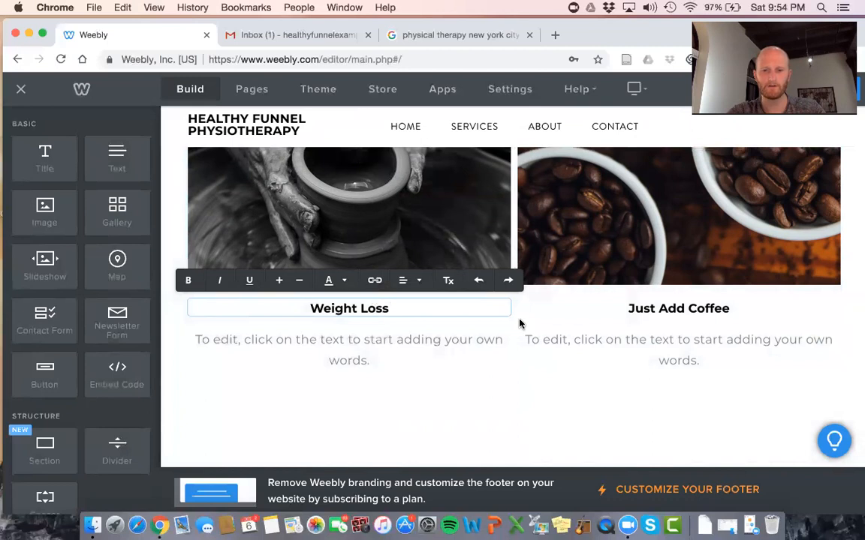
{"action": "type", "text": " / Fitness Improvement"}
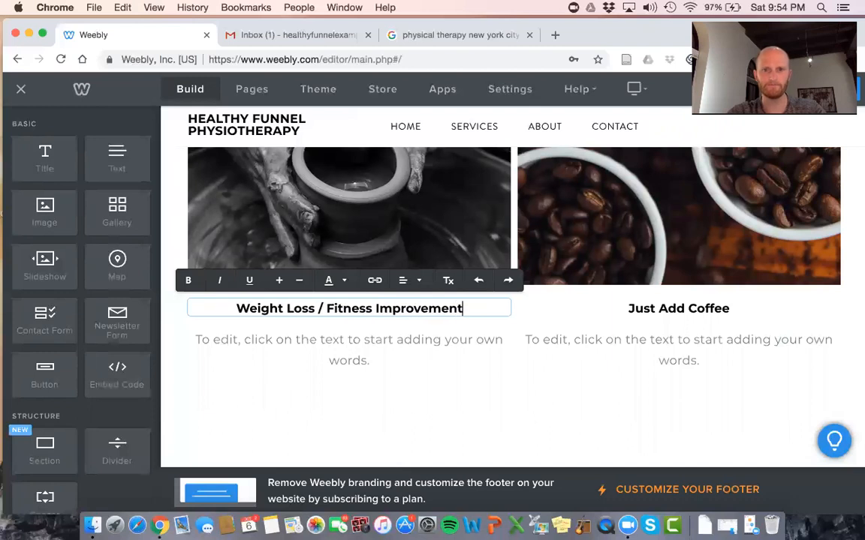
{"action": "left_click", "coordinate": [678, 309]}
{"action": "triple_click", "coordinate": [679, 309]}
{"action": "type", "text": "Ro"}
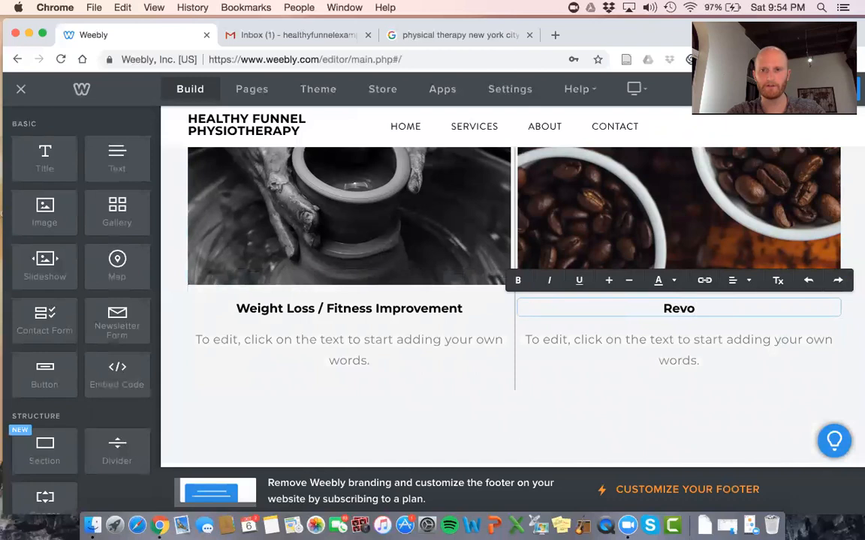
{"action": "type", "text": "covering From An Injur"}
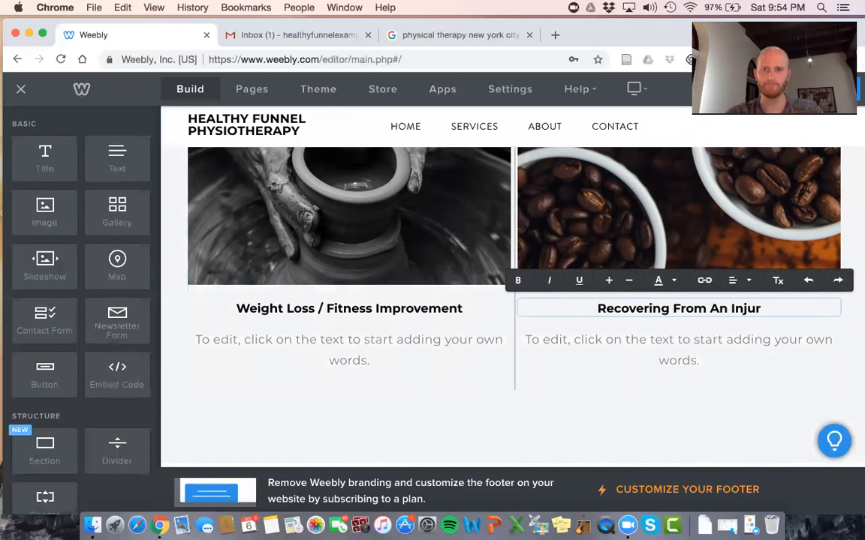
{"action": "type", "text": "y"}
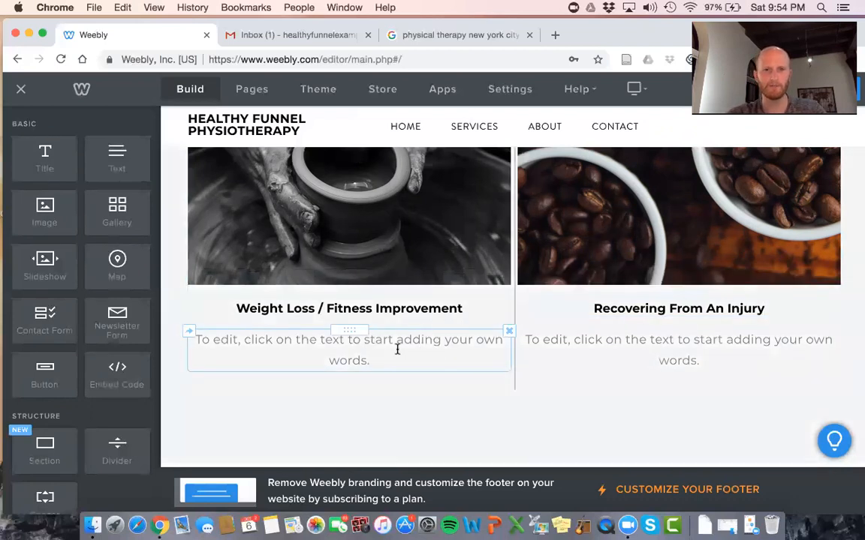
Clear the left column's placeholder text and delete the empty text box
{"action": "triple_click", "coordinate": [398, 349]}
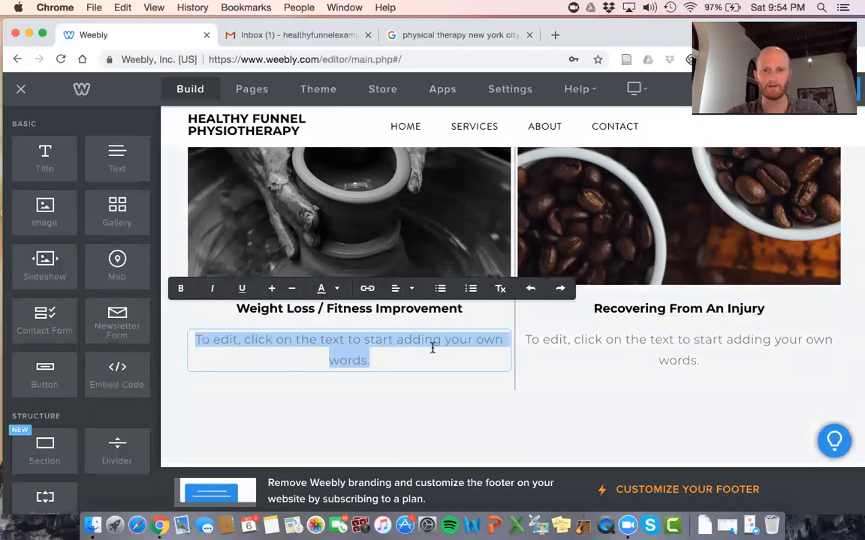
{"action": "key", "text": "BackSpace"}
{"action": "left_click", "coordinate": [424, 370]}
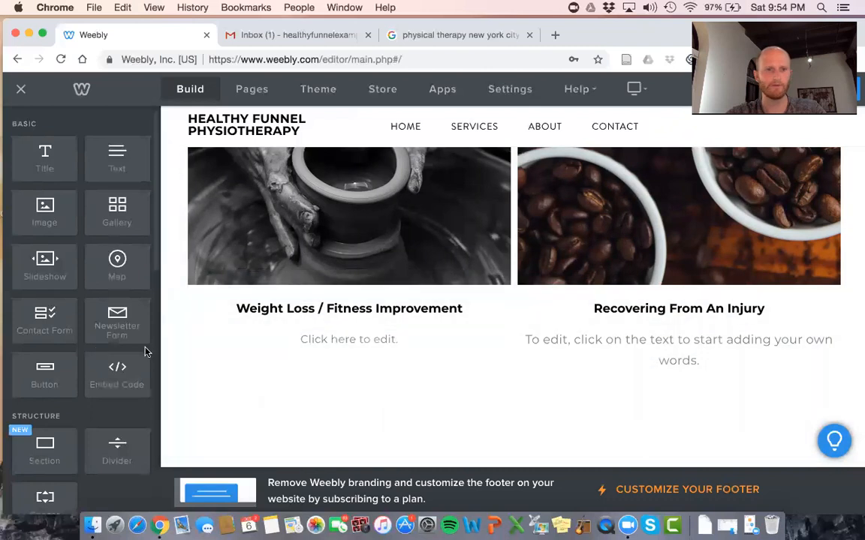
{"action": "left_click", "coordinate": [507, 332]}
{"action": "left_click", "coordinate": [492, 291]}
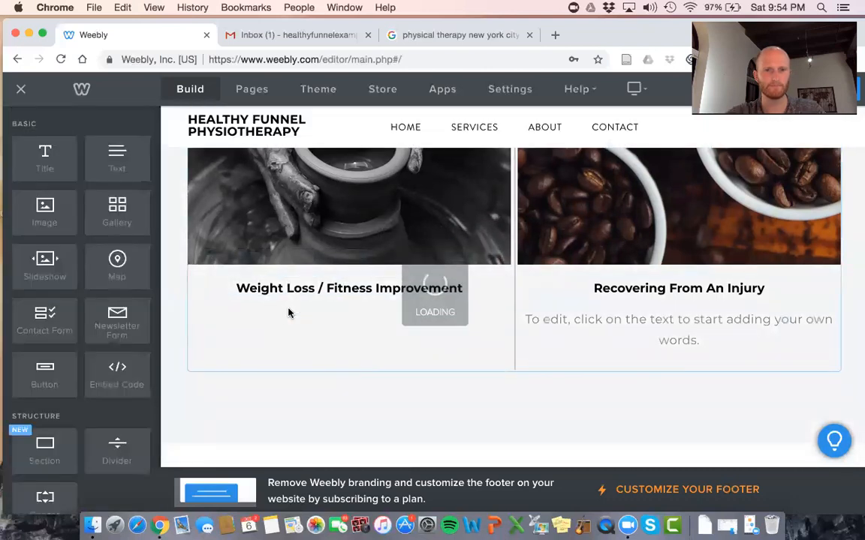
Add a button under each column, deleting the right column's placeholder text
{"action": "left_click_drag", "start_coordinate": [45, 373], "coordinate": [341, 319]}
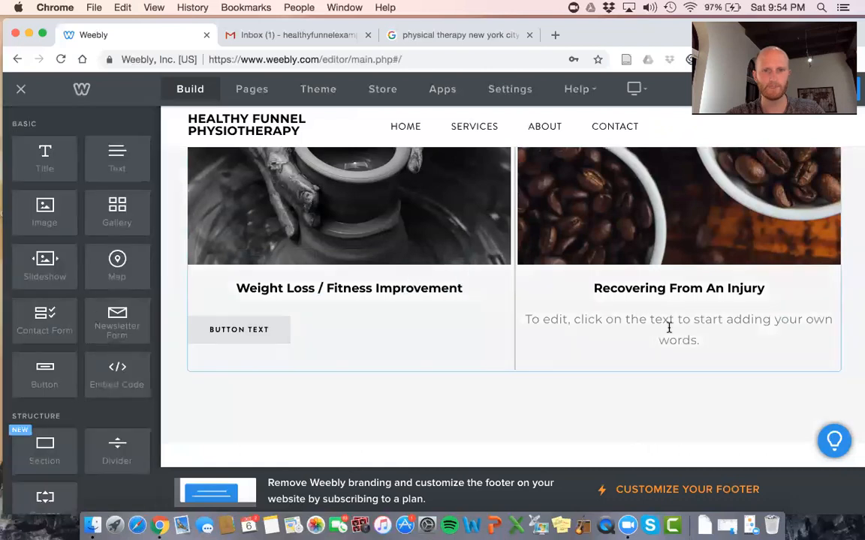
{"action": "left_click", "coordinate": [838, 310]}
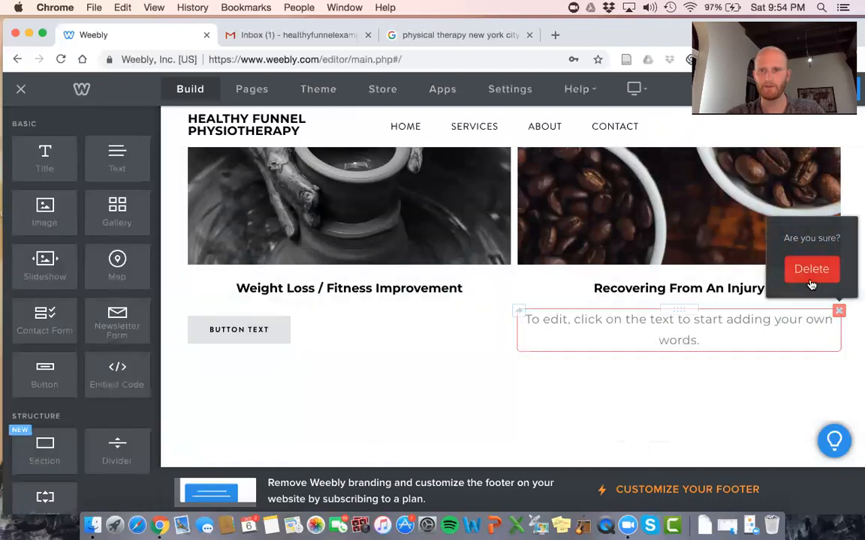
{"action": "left_click", "coordinate": [811, 269]}
{"action": "left_click_drag", "start_coordinate": [45, 379], "coordinate": [659, 297]}
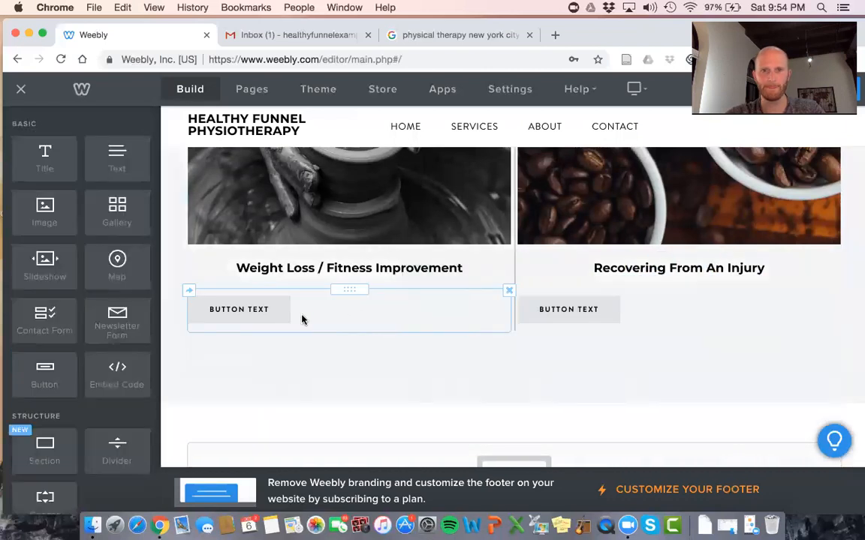
Centre the fitness column button and label it 'Start My Fitness Journey'
{"action": "left_click", "coordinate": [300, 323]}
{"action": "left_click", "coordinate": [411, 241]}
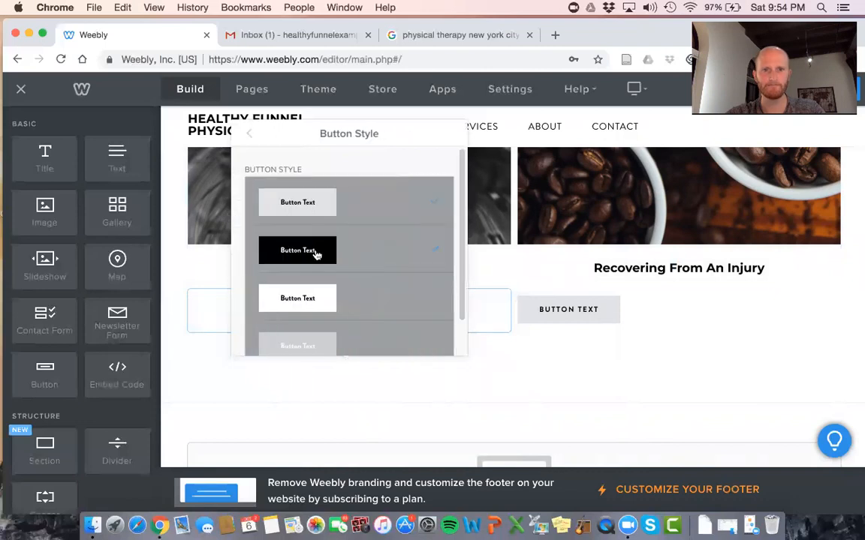
{"action": "left_click", "coordinate": [251, 132]}
{"action": "left_click", "coordinate": [306, 187]}
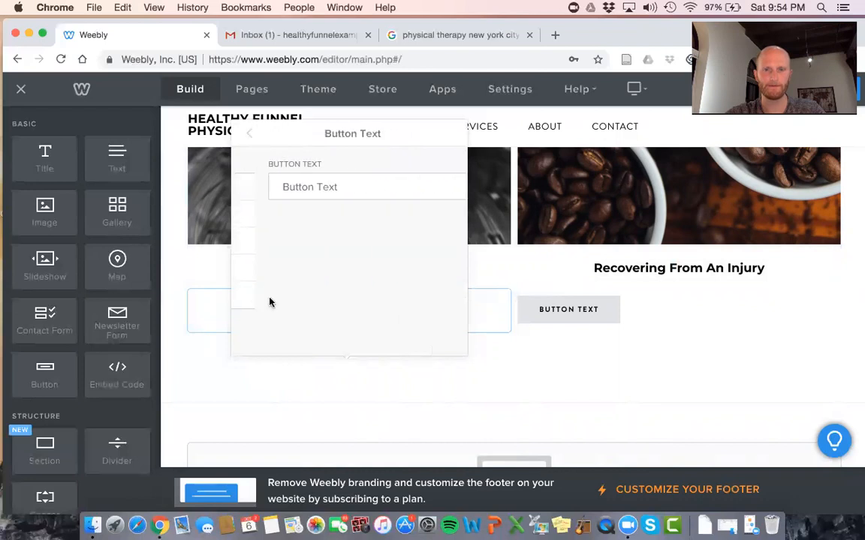
{"action": "double_click", "coordinate": [300, 178]}
{"action": "triple_click", "coordinate": [299, 179]}
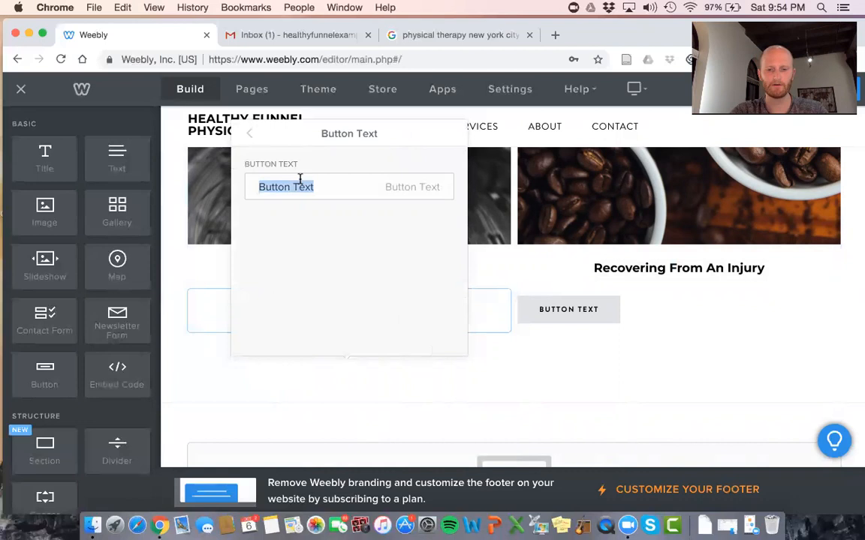
{"action": "type", "text": "Start My Fitness"}
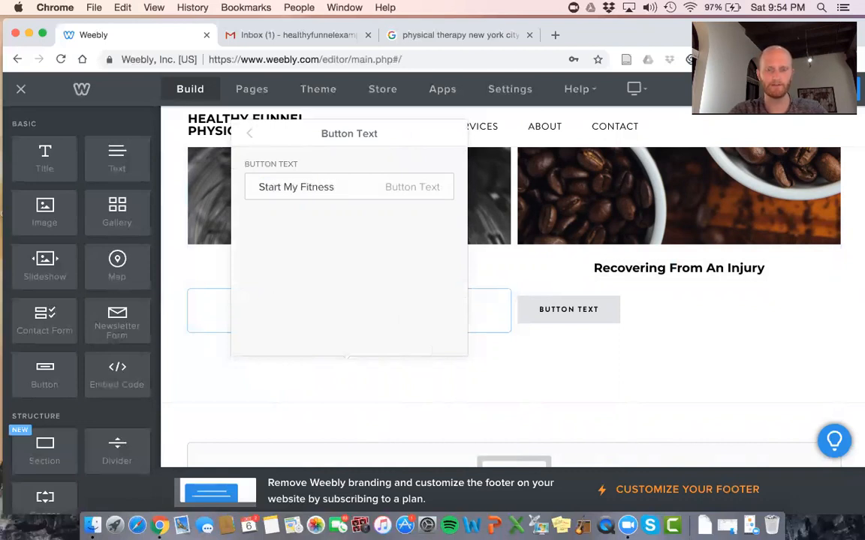
{"action": "type", "text": " Journey"}
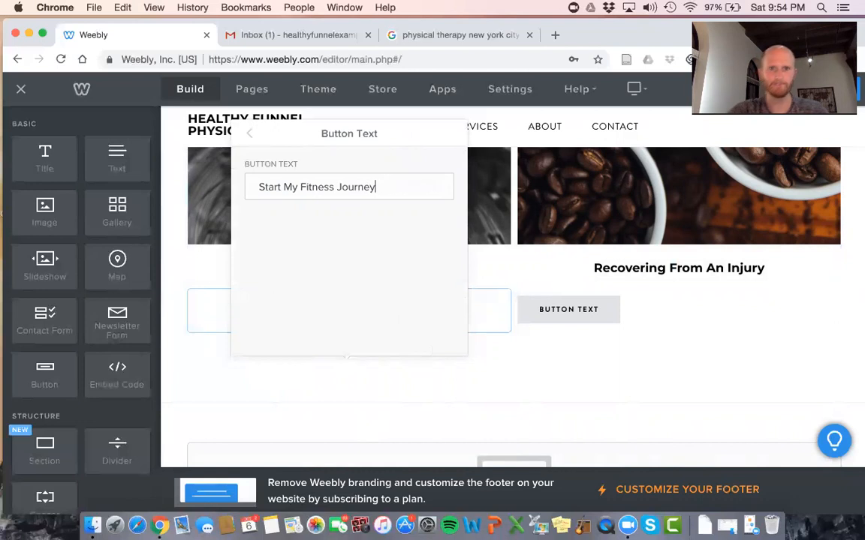
{"action": "left_click", "coordinate": [464, 375]}
Centre the recovery button, make it black, and label it 'Start My Recovery Journey'
{"action": "left_click", "coordinate": [570, 310]}
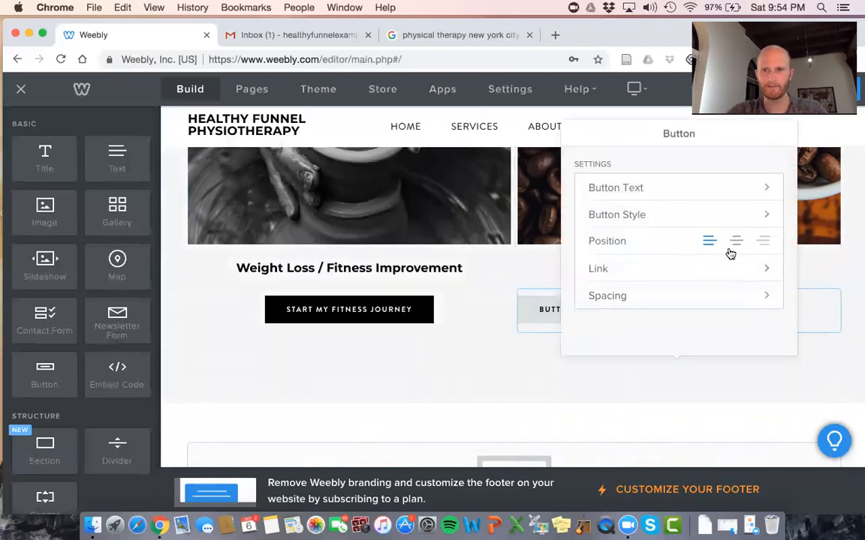
{"action": "left_click", "coordinate": [734, 243]}
{"action": "left_click", "coordinate": [704, 216]}
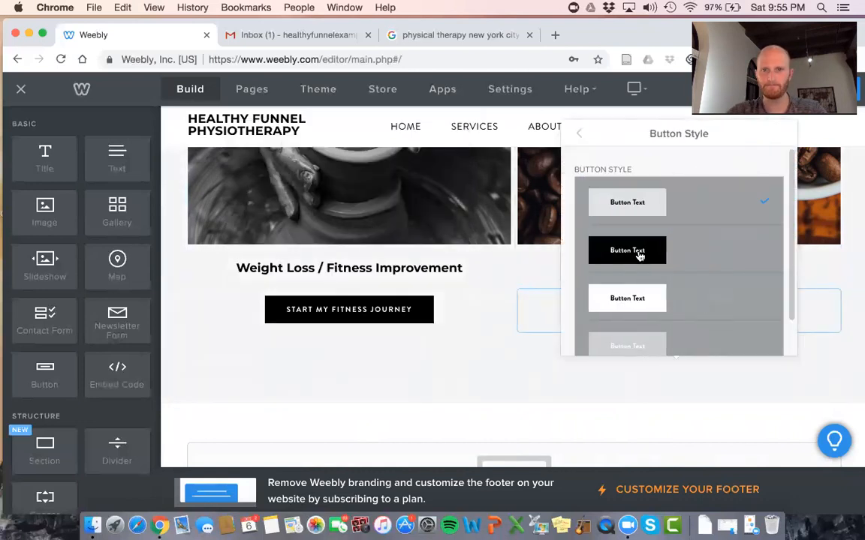
{"action": "left_click", "coordinate": [582, 135]}
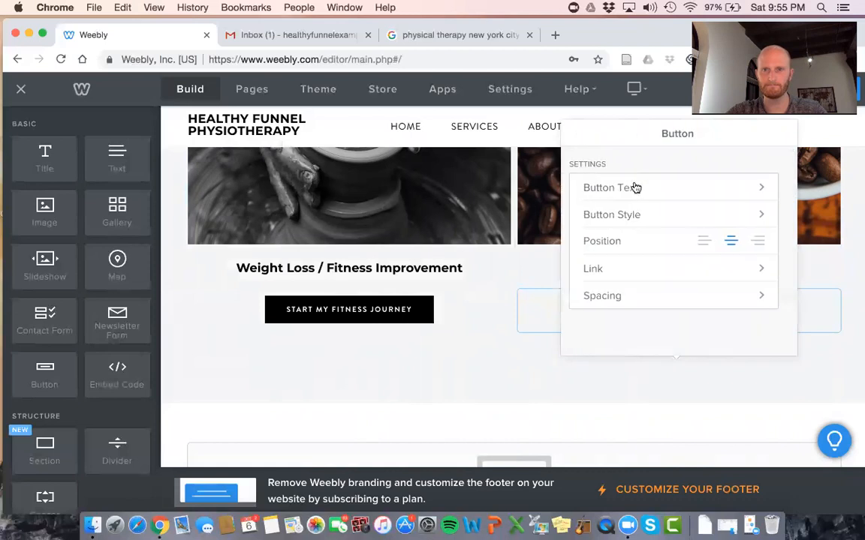
{"action": "left_click", "coordinate": [636, 187]}
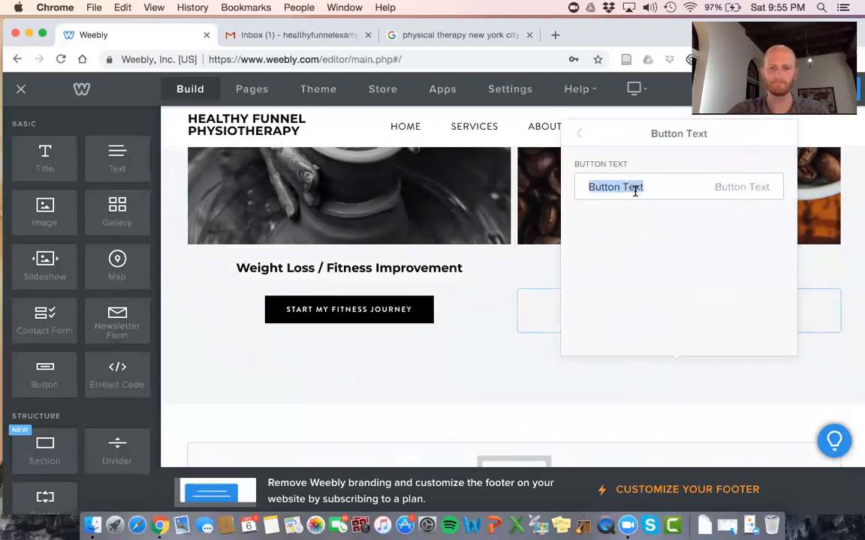
{"action": "type", "text": "Start My"}
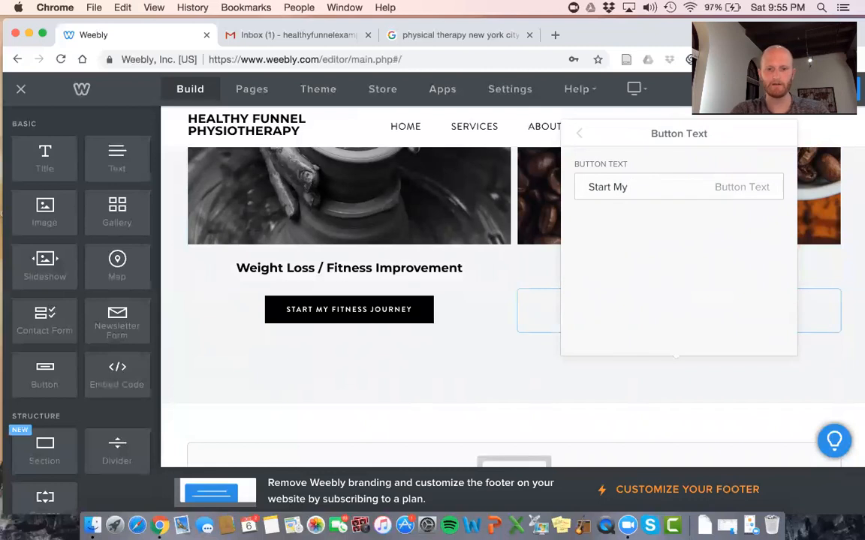
{"action": "type", "text": " Recovery Journey"}
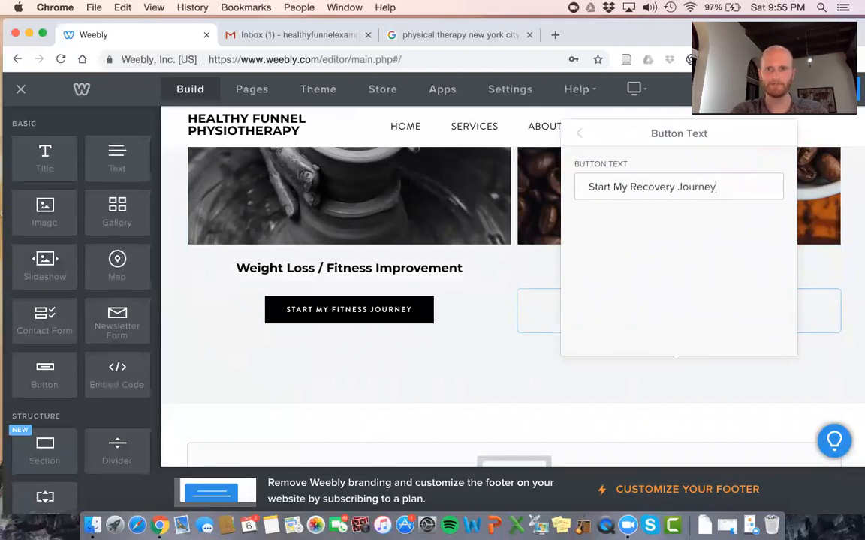
{"action": "left_click", "coordinate": [631, 380]}
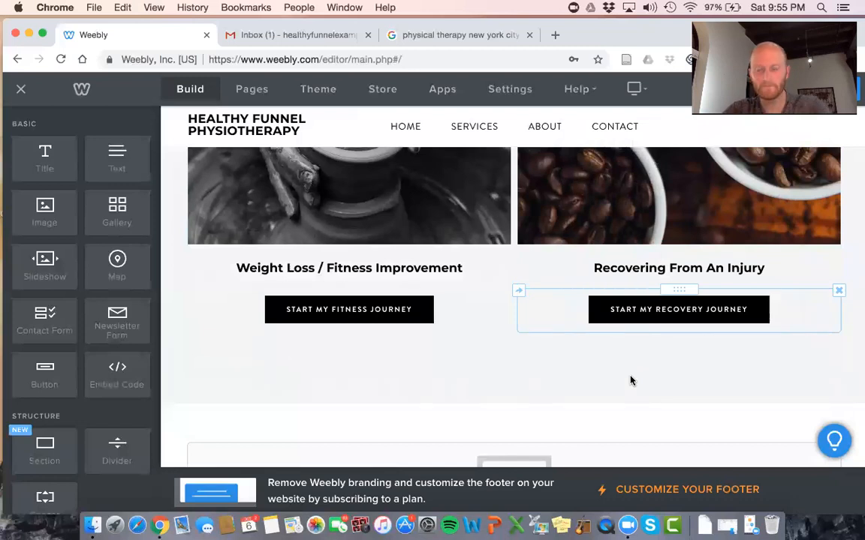
{"action": "scroll", "coordinate": [630, 380], "scroll_direction": "down", "scroll_amount": 1}
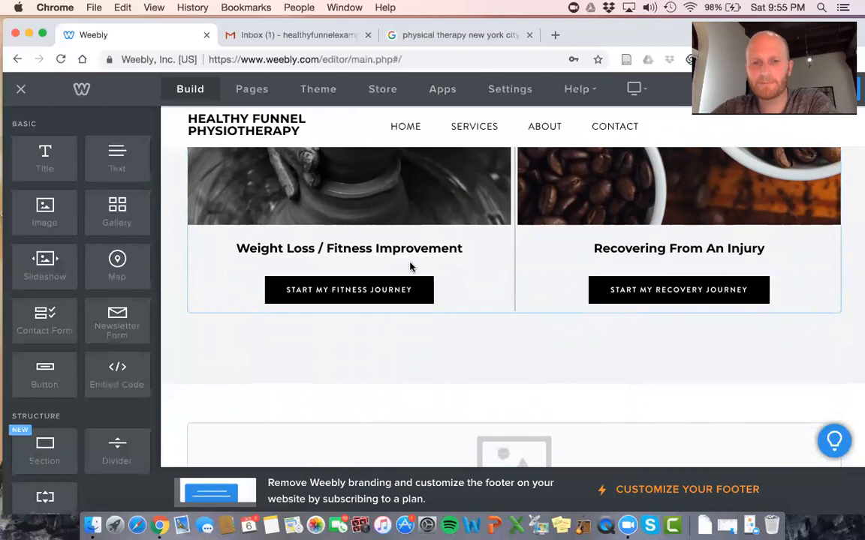
{"action": "scroll", "coordinate": [410, 266], "scroll_direction": "up", "scroll_amount": 5}
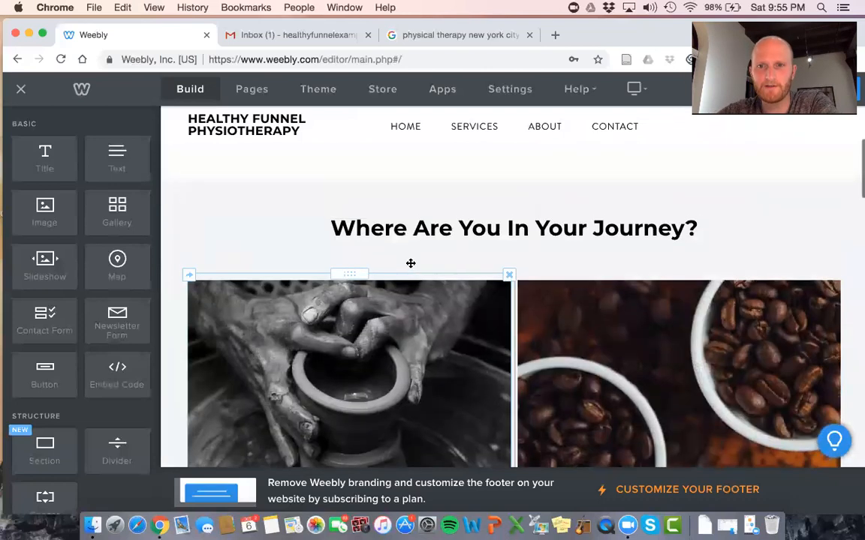
{"action": "scroll", "coordinate": [410, 265], "scroll_direction": "up", "scroll_amount": 5}
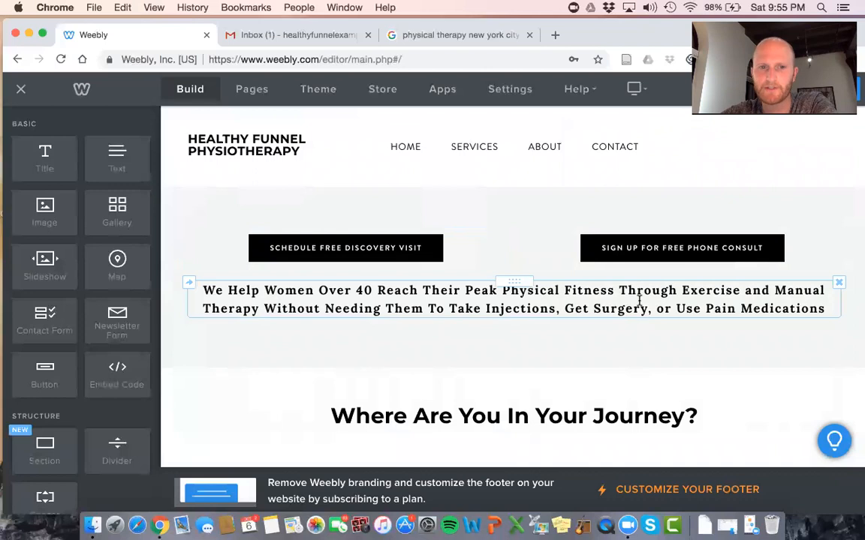
{"action": "scroll", "coordinate": [639, 301], "scroll_direction": "down", "scroll_amount": 1}
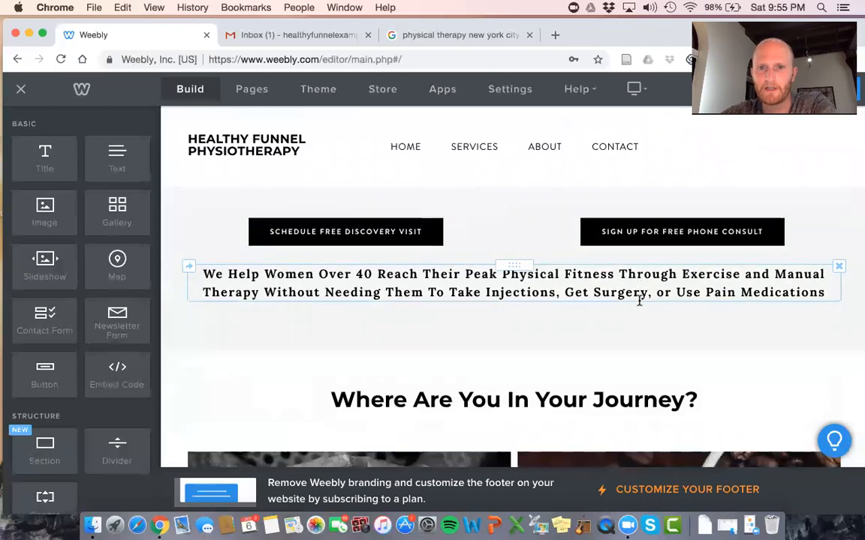
{"action": "right_click", "coordinate": [639, 302]}
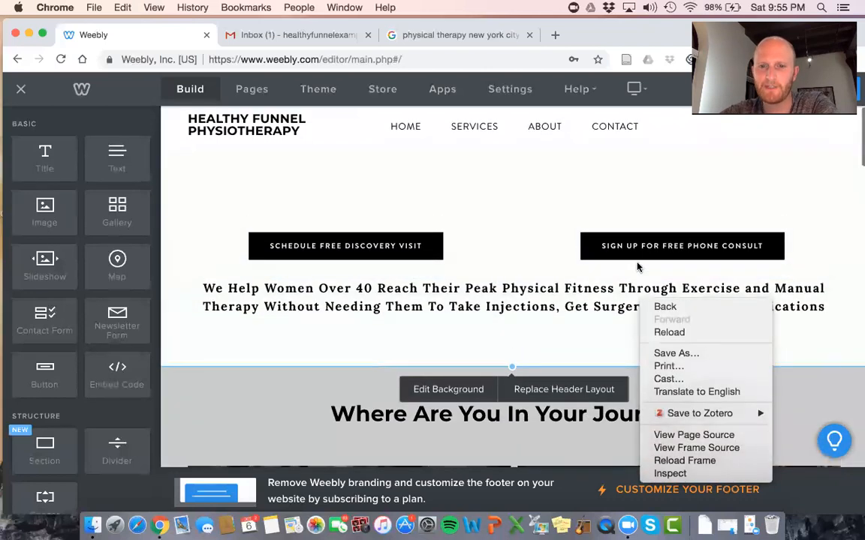
{"action": "left_click", "coordinate": [550, 327]}
{"action": "scroll", "coordinate": [550, 331], "scroll_direction": "down", "scroll_amount": 3}
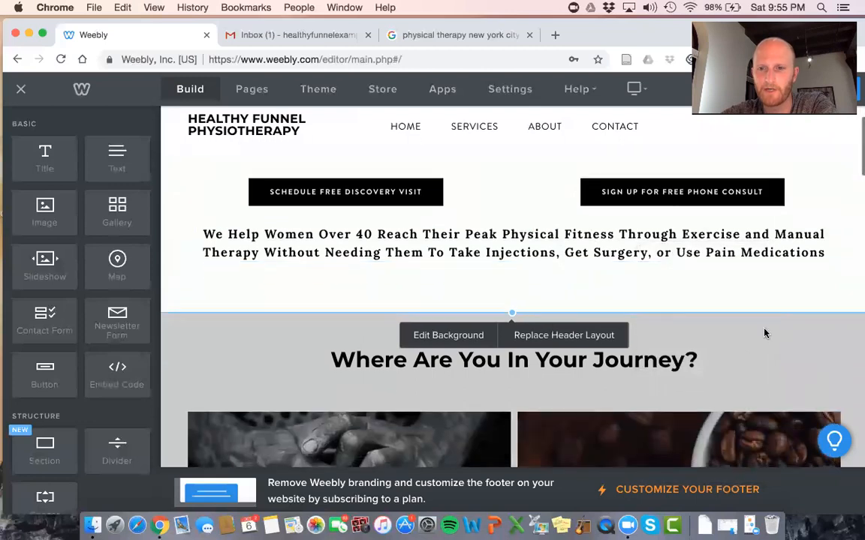
{"action": "scroll", "coordinate": [766, 332], "scroll_direction": "down", "scroll_amount": 10}
{"action": "scroll", "coordinate": [766, 332], "scroll_direction": "up", "scroll_amount": 2}
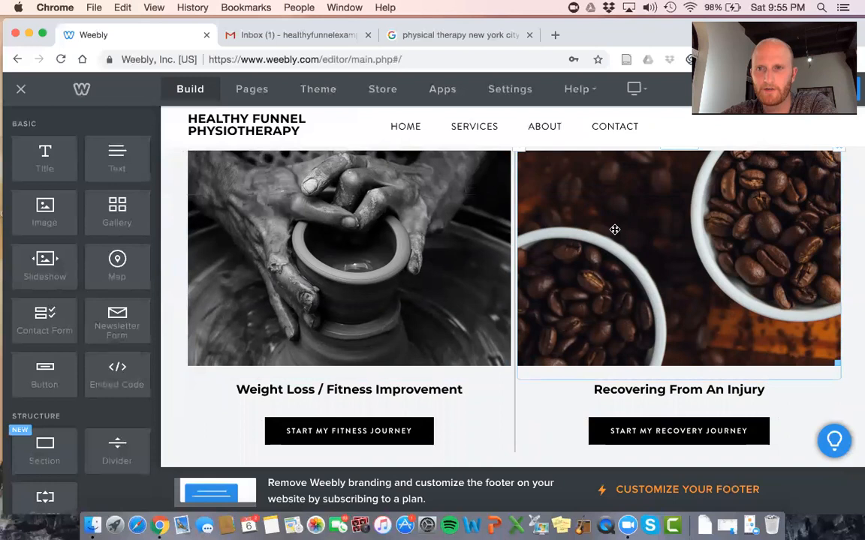
{"action": "scroll", "coordinate": [614, 229], "scroll_direction": "up", "scroll_amount": 1}
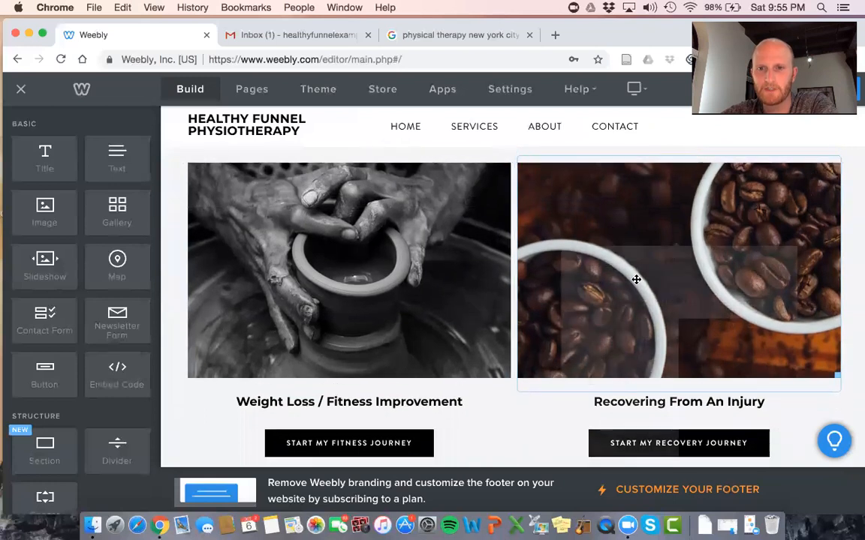
Open the coffee image in the image editor and exit without changes
{"action": "left_click", "coordinate": [636, 279]}
{"action": "left_click", "coordinate": [659, 278]}
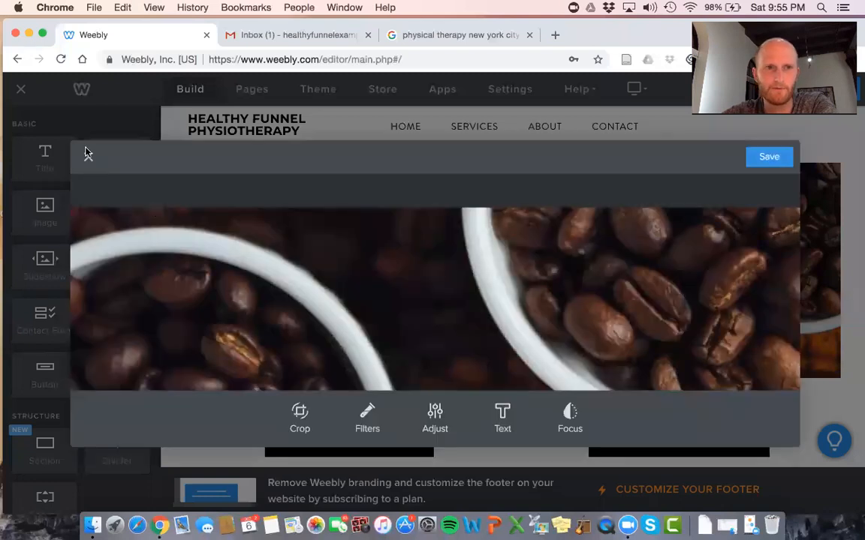
{"action": "left_click", "coordinate": [89, 159]}
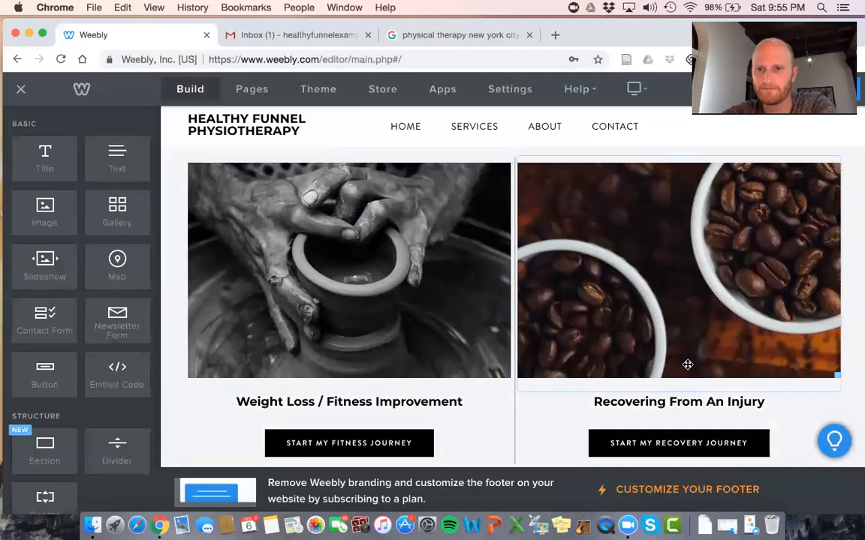
Browse free stock photos for 'injury' as a replacement, then close the search
{"action": "left_click", "coordinate": [667, 312]}
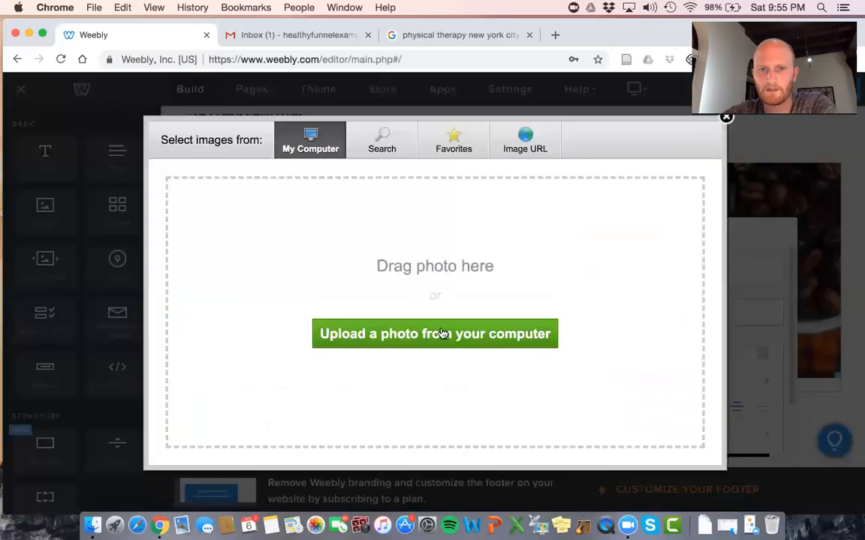
{"action": "left_click", "coordinate": [384, 143]}
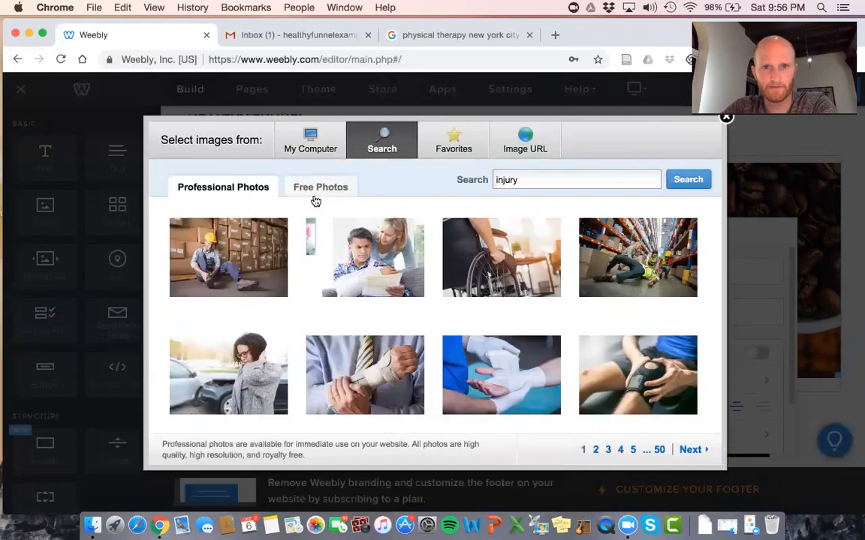
{"action": "left_click", "coordinate": [322, 189]}
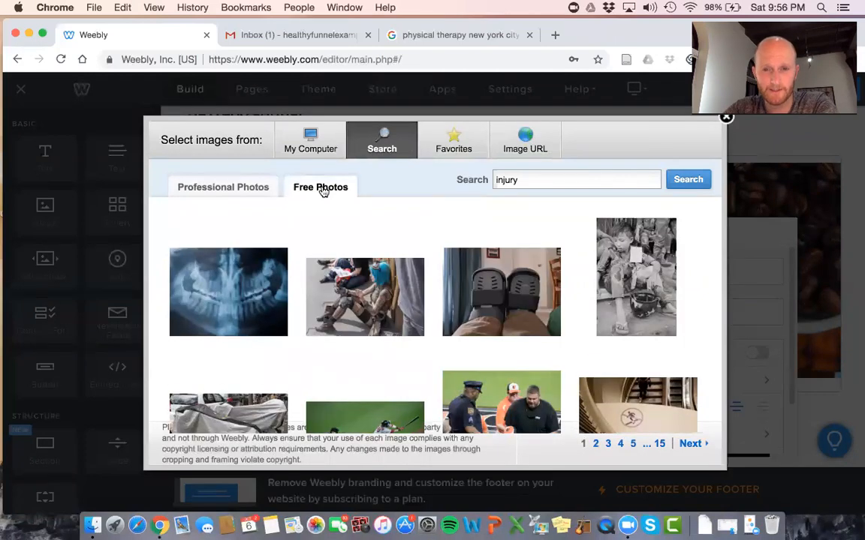
{"action": "scroll", "coordinate": [386, 305], "scroll_direction": "down", "scroll_amount": 5}
{"action": "scroll", "coordinate": [386, 306], "scroll_direction": "down", "scroll_amount": 5}
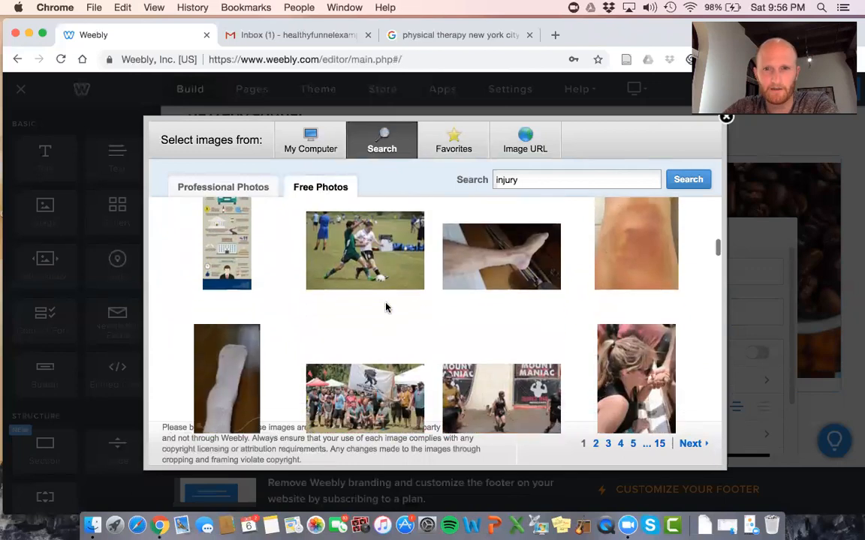
{"action": "scroll", "coordinate": [385, 306], "scroll_direction": "down", "scroll_amount": 5}
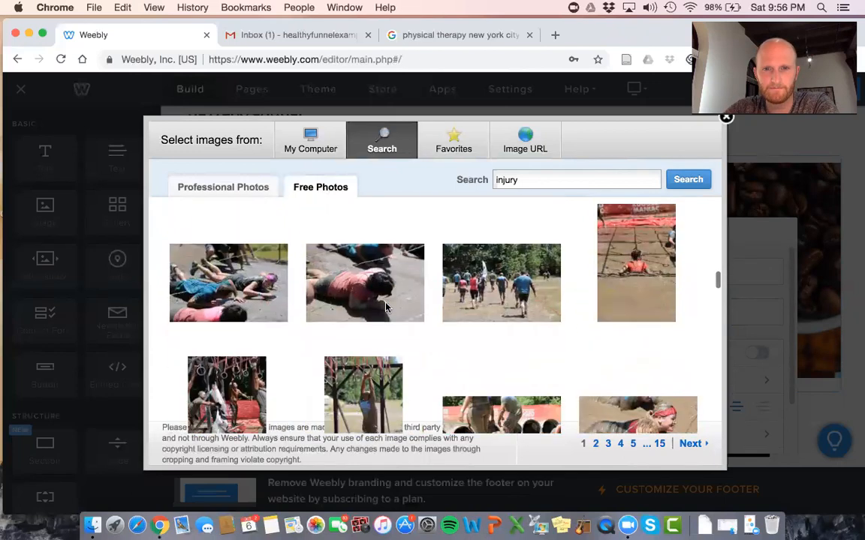
{"action": "scroll", "coordinate": [386, 306], "scroll_direction": "down", "scroll_amount": 3}
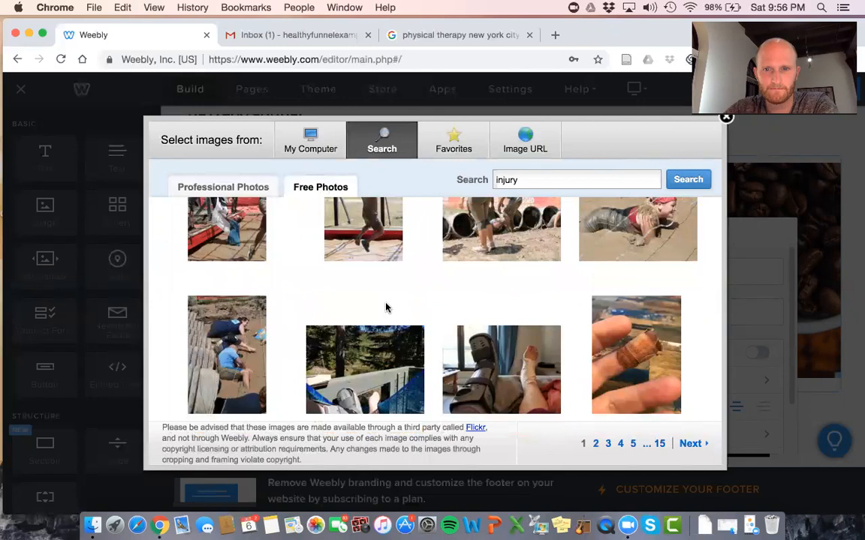
{"action": "scroll", "coordinate": [386, 306], "scroll_direction": "down", "scroll_amount": 10}
{"action": "scroll", "coordinate": [385, 306], "scroll_direction": "down", "scroll_amount": 10}
{"action": "scroll", "coordinate": [386, 306], "scroll_direction": "down", "scroll_amount": 8}
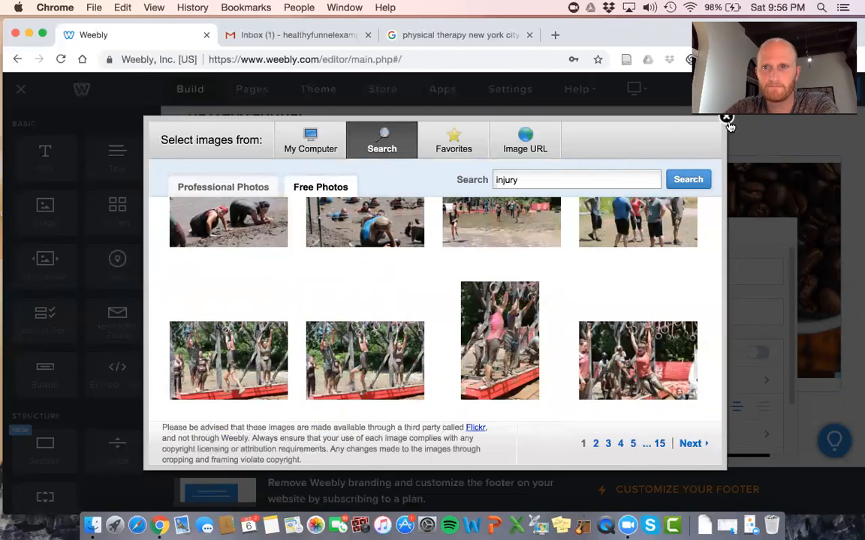
{"action": "left_click", "coordinate": [726, 119]}
Replace the coffee image with a file from the computer, searching for 'pexe'
{"action": "left_click", "coordinate": [655, 318]}
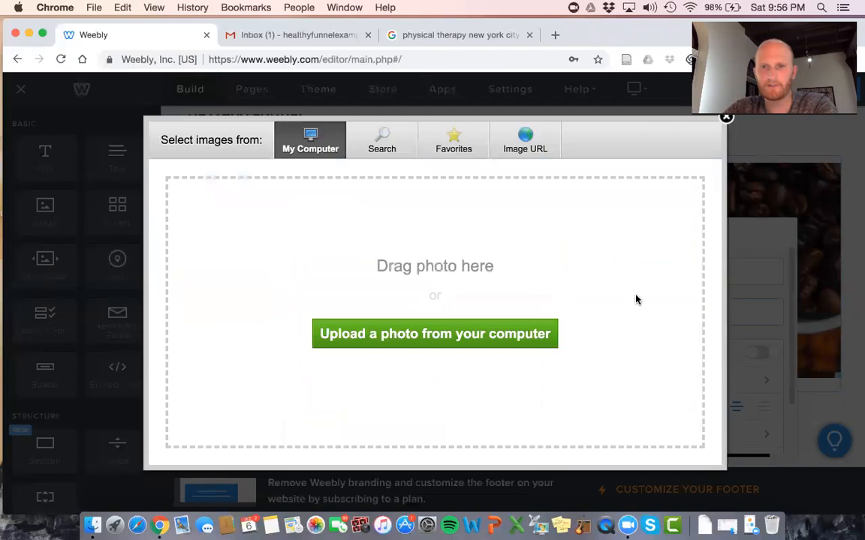
{"action": "left_click", "coordinate": [425, 337]}
{"action": "left_click", "coordinate": [550, 86]}
{"action": "type", "text": "pexels"}
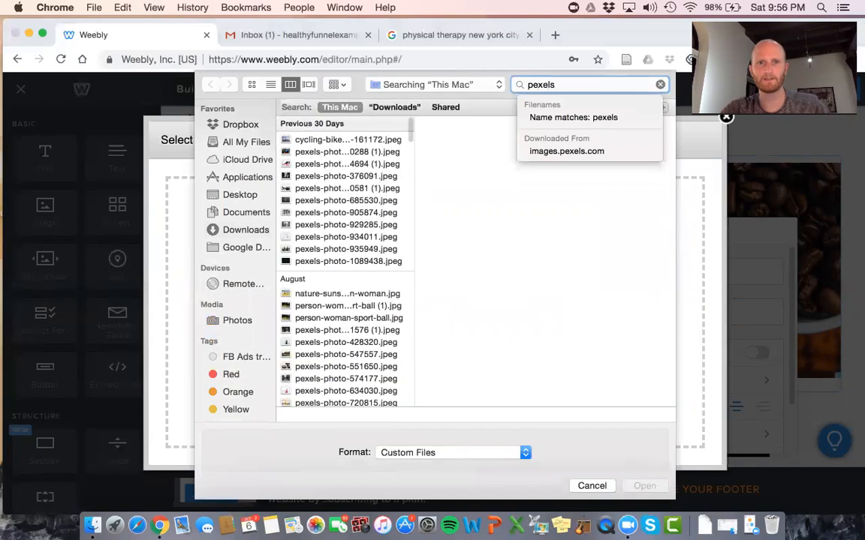
{"action": "left_click", "coordinate": [316, 188]}
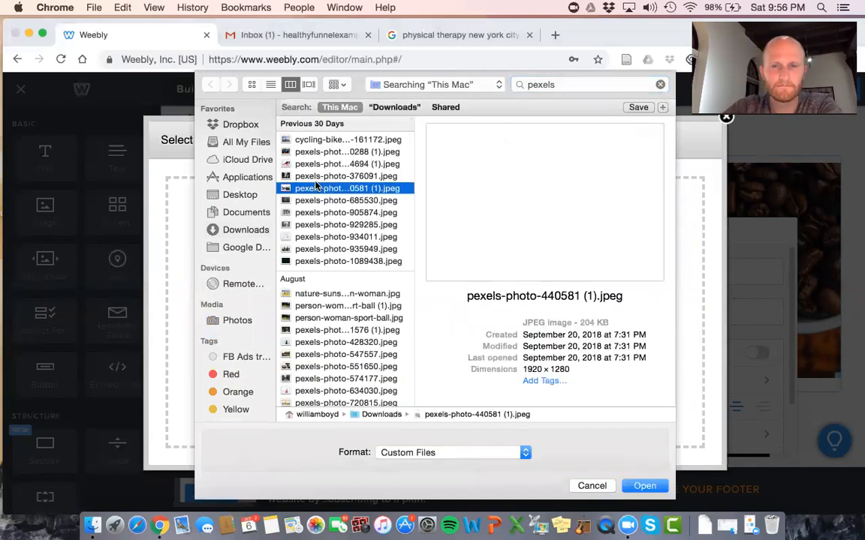
Preview the pexels photos and upload the yoga pose photo
{"action": "key", "text": "Up"}
{"action": "key", "text": "Up"}
{"action": "key", "text": "Up"}
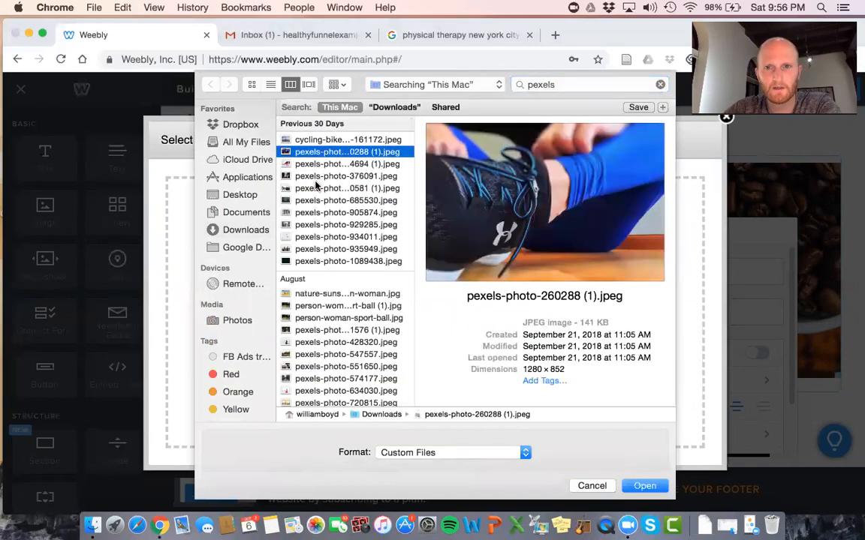
{"action": "key", "text": "Up"}
{"action": "key", "text": "Down"}
{"action": "key", "text": "Down"}
{"action": "key", "text": "Down"}
{"action": "key", "text": "Down"}
{"action": "key", "text": "Down"}
{"action": "key", "text": "Down"}
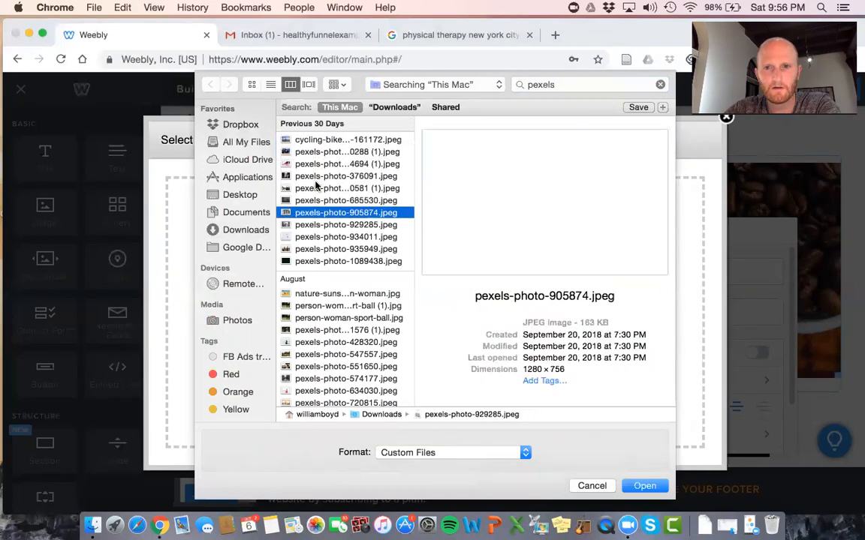
{"action": "key", "text": "Down"}
{"action": "key", "text": "Down"}
{"action": "key", "text": "Down"}
{"action": "key", "text": "Down"}
{"action": "key", "text": "Down"}
{"action": "key", "text": "Down"}
{"action": "key", "text": "Down"}
{"action": "key", "text": "Down"}
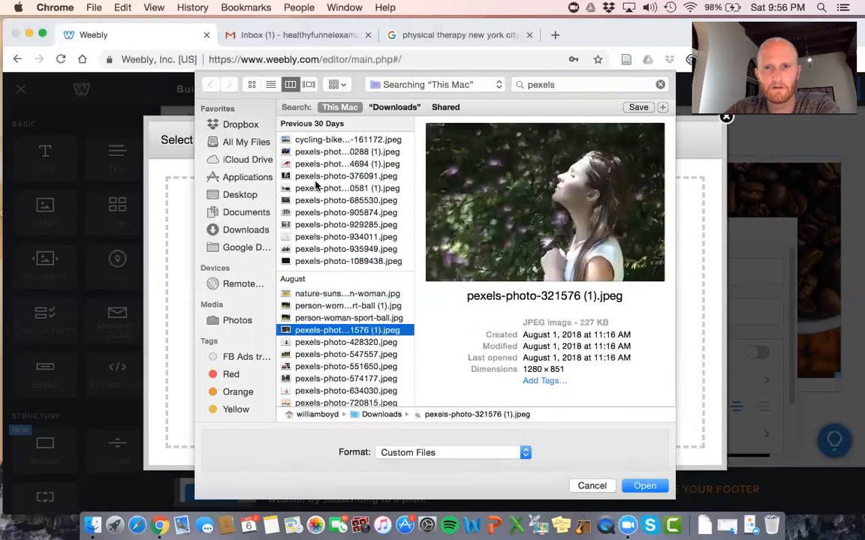
{"action": "key", "text": "Down"}
{"action": "key", "text": "Down"}
{"action": "key", "text": "Down"}
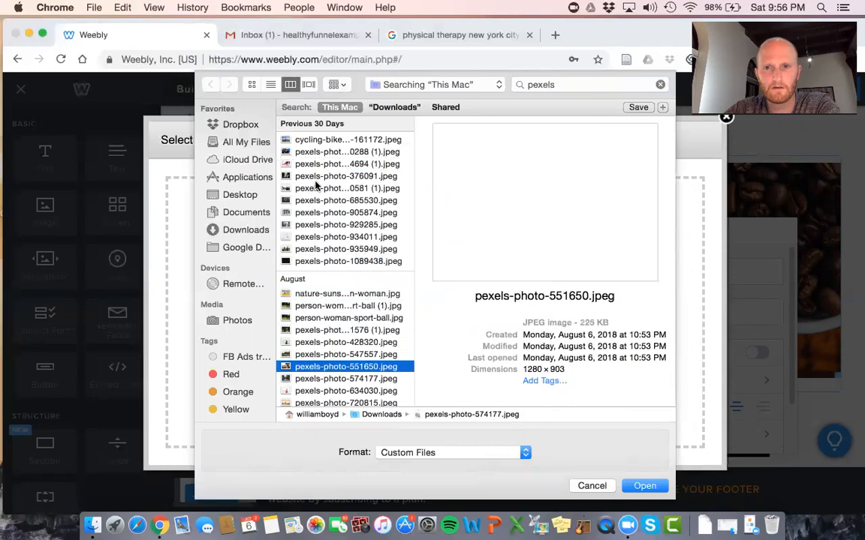
{"action": "key", "text": "Down"}
{"action": "key", "text": "Down"}
{"action": "key", "text": "Down"}
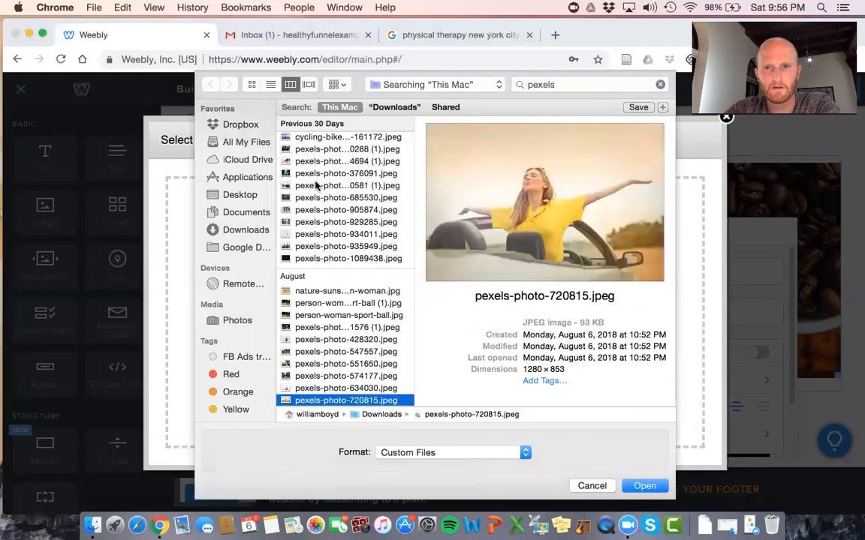
{"action": "key", "text": "Down"}
{"action": "key", "text": "Down"}
{"action": "key", "text": "Down"}
{"action": "key", "text": "Down"}
{"action": "key", "text": "Down"}
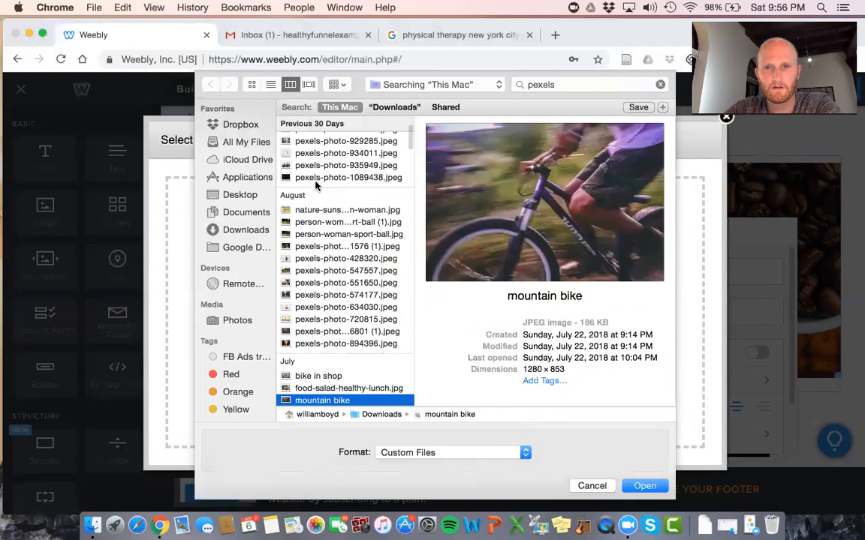
{"action": "key", "text": "Down"}
{"action": "key", "text": "Down"}
{"action": "key", "text": "Down"}
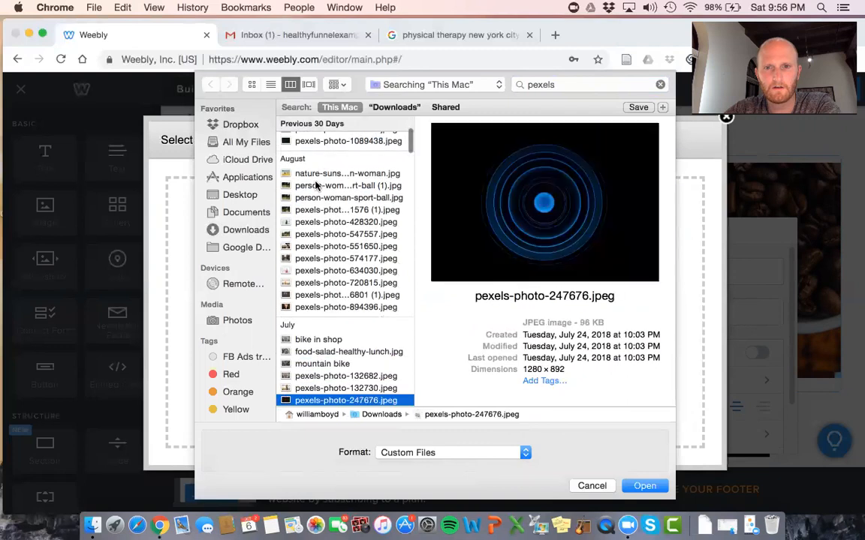
{"action": "key", "text": "Down"}
{"action": "key", "text": "Down"}
{"action": "key", "text": "Down"}
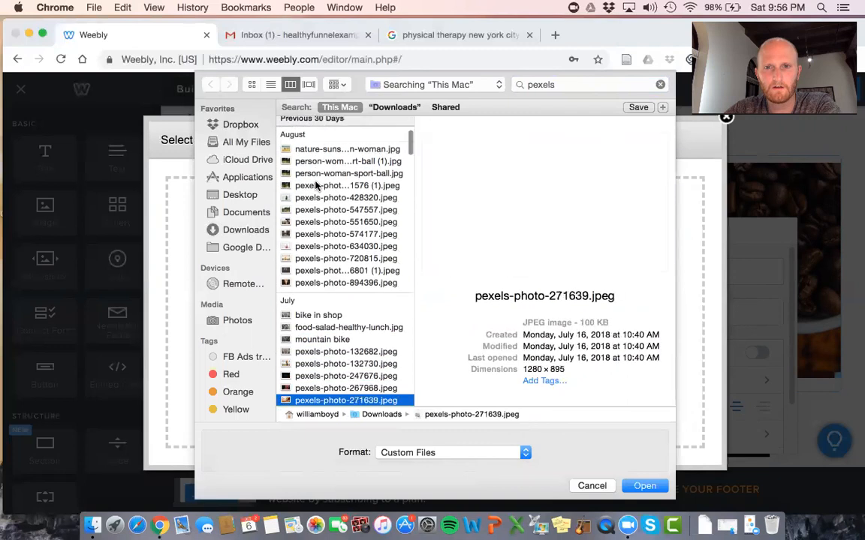
{"action": "key", "text": "Down"}
{"action": "key", "text": "Down"}
{"action": "key", "text": "Down"}
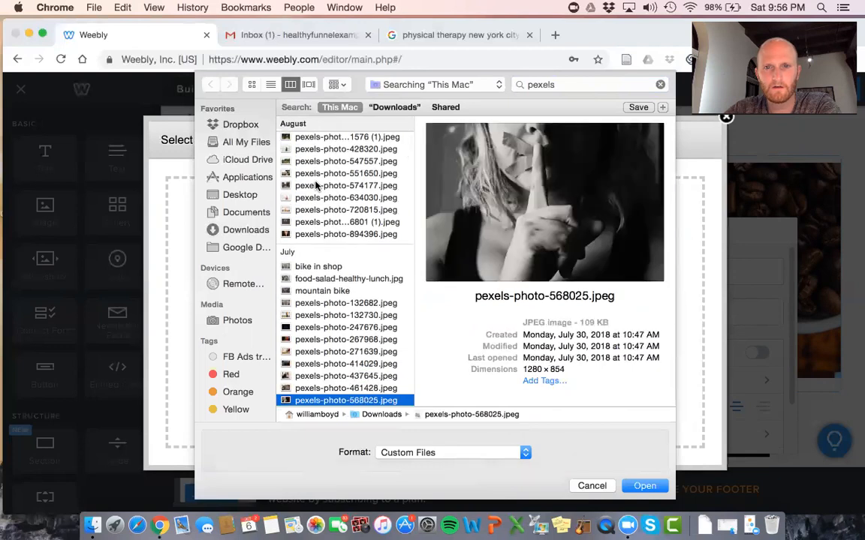
{"action": "key", "text": "Down"}
{"action": "key", "text": "Down"}
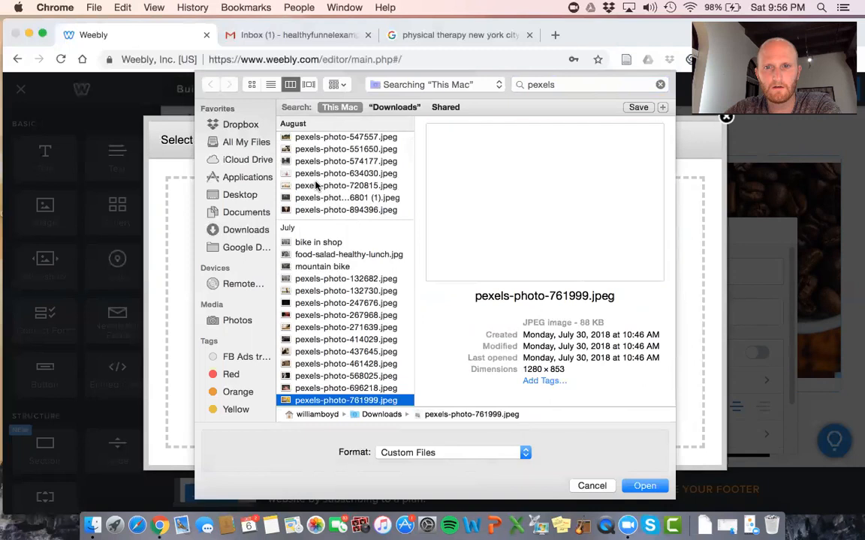
{"action": "key", "text": "Down"}
{"action": "key", "text": "Down"}
{"action": "key", "text": "Down"}
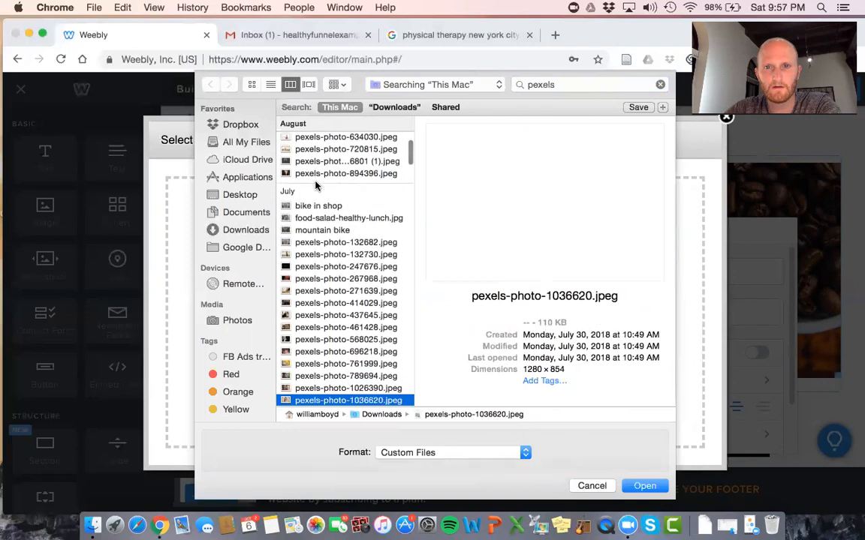
{"action": "key", "text": "Down"}
{"action": "key", "text": "Down"}
{"action": "key", "text": "Down"}
{"action": "key", "text": "Down"}
{"action": "key", "text": "Down"}
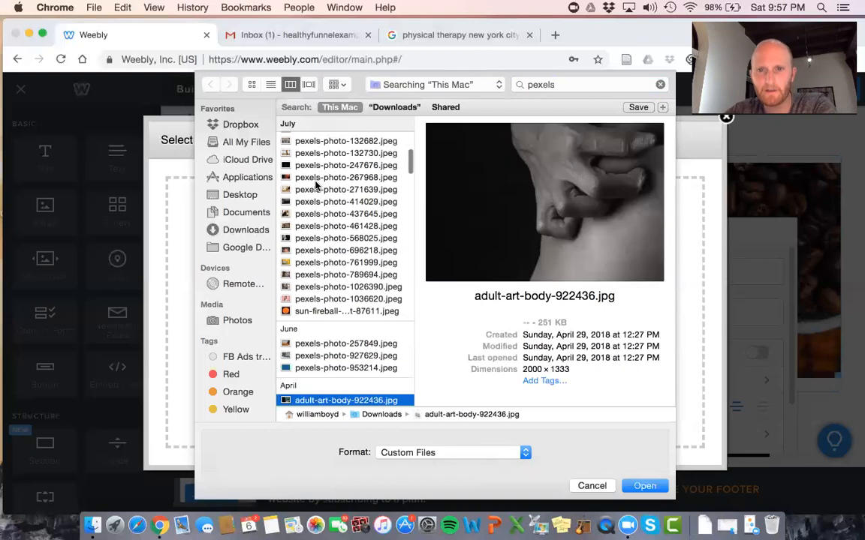
{"action": "key", "text": "Down"}
{"action": "key", "text": "Up"}
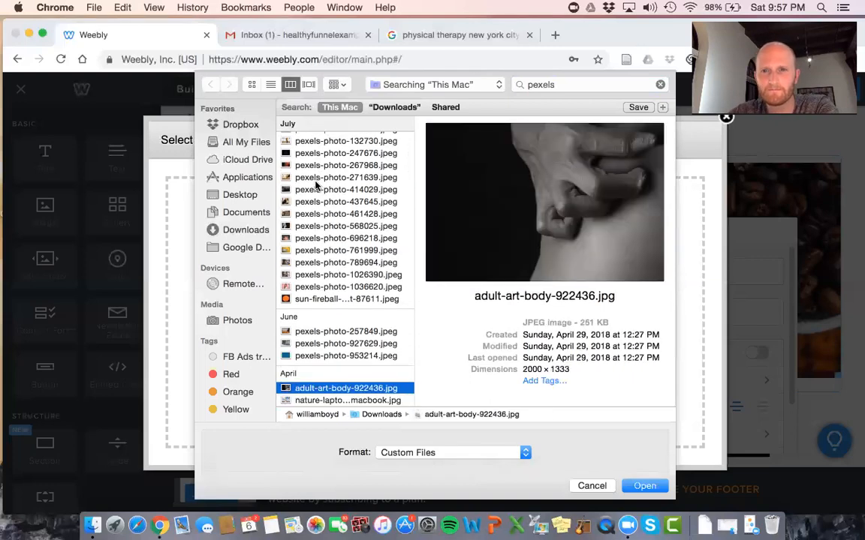
{"action": "key", "text": "Down"}
{"action": "key", "text": "Down"}
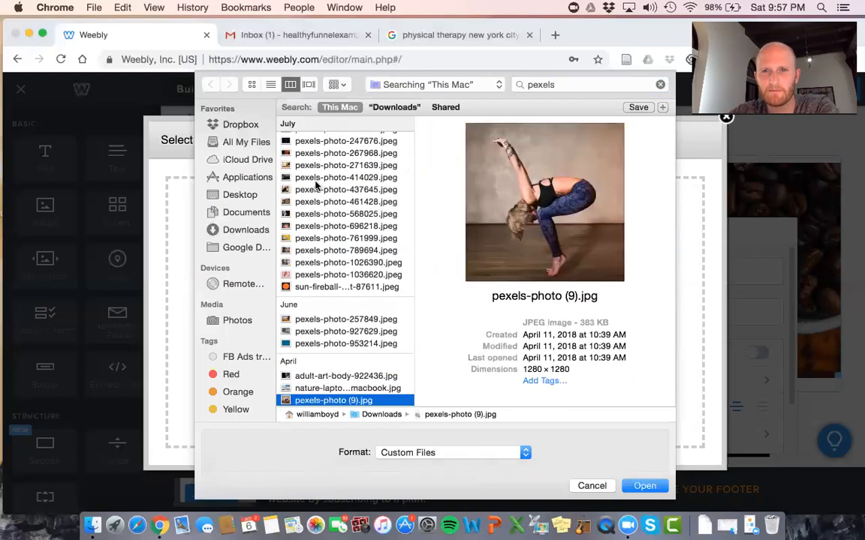
{"action": "key", "text": "Down"}
{"action": "key", "text": "Down"}
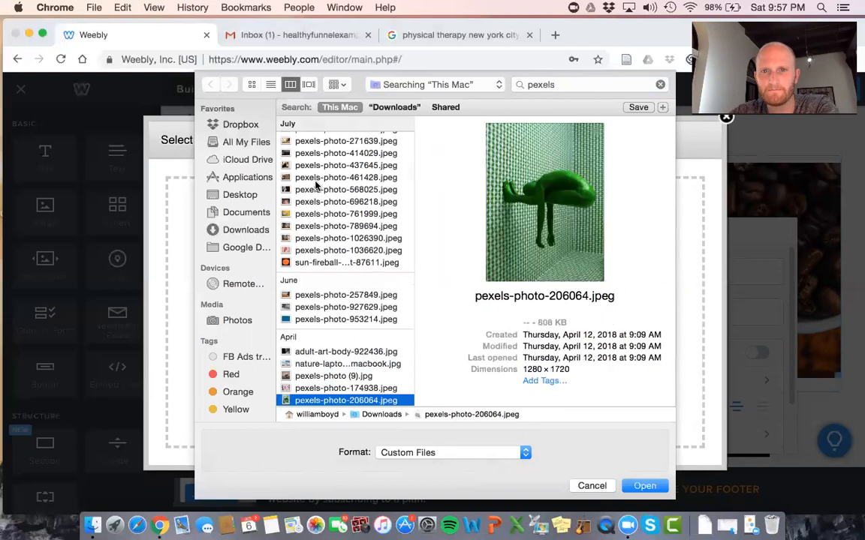
{"action": "key", "text": "Up"}
{"action": "key", "text": "Up"}
{"action": "key", "text": "Return"}
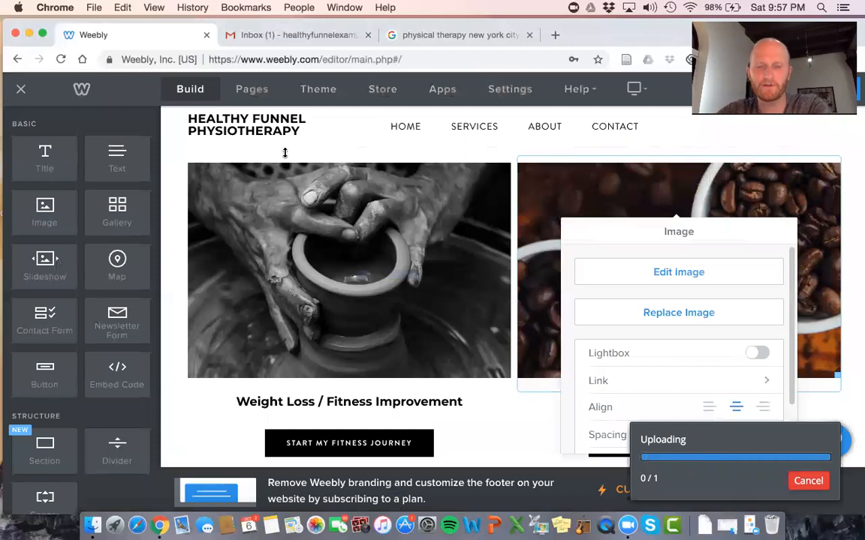
{"action": "scroll", "coordinate": [601, 378], "scroll_direction": "down", "scroll_amount": 5}
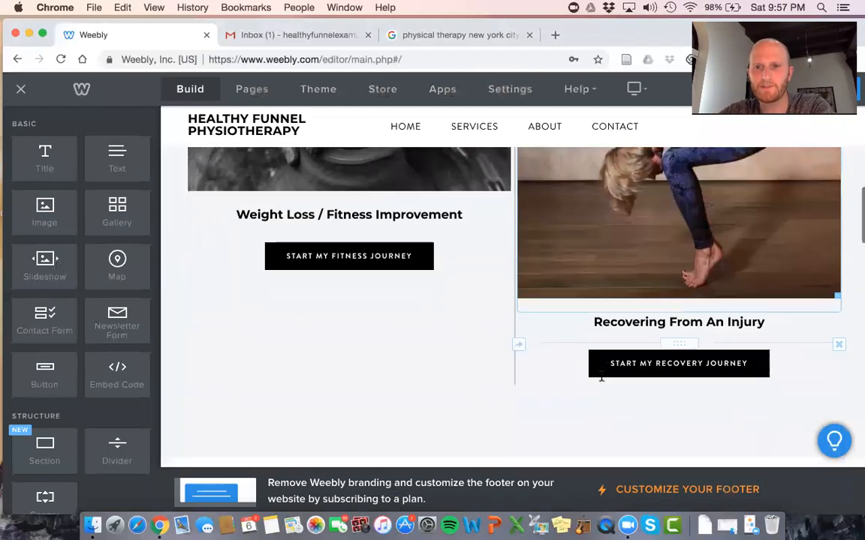
{"action": "scroll", "coordinate": [601, 378], "scroll_direction": "up", "scroll_amount": 2}
Replace the pottery image with a computer file, searching for 'pexels'
{"action": "scroll", "coordinate": [411, 233], "scroll_direction": "up", "scroll_amount": 2}
{"action": "left_click", "coordinate": [403, 254]}
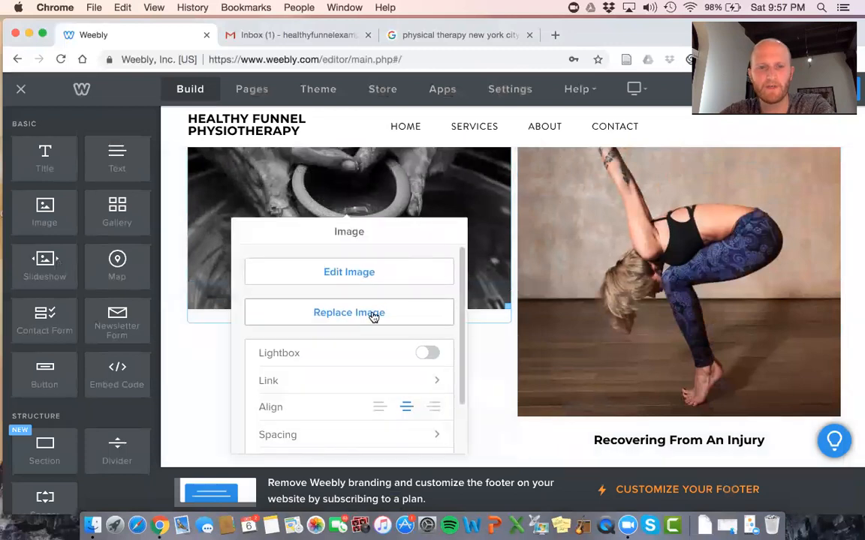
{"action": "left_click", "coordinate": [373, 315]}
{"action": "left_click", "coordinate": [474, 347]}
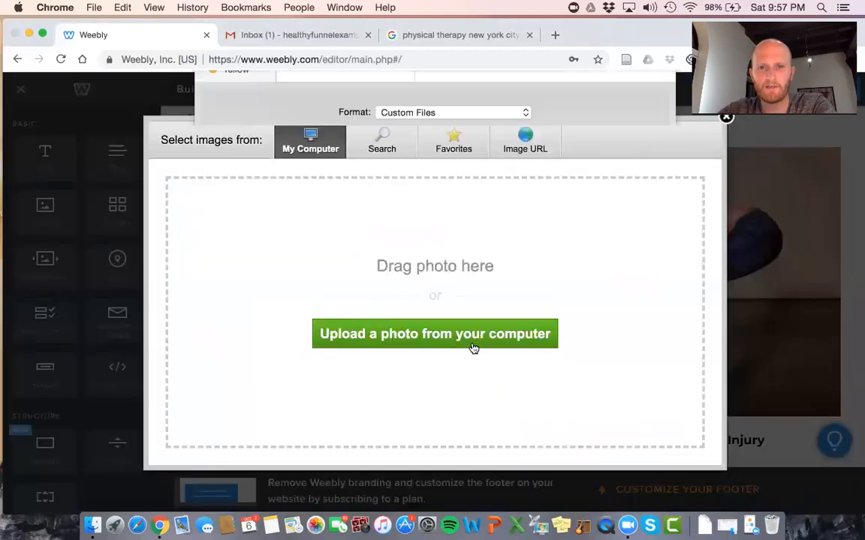
{"action": "type", "text": "pexels"}
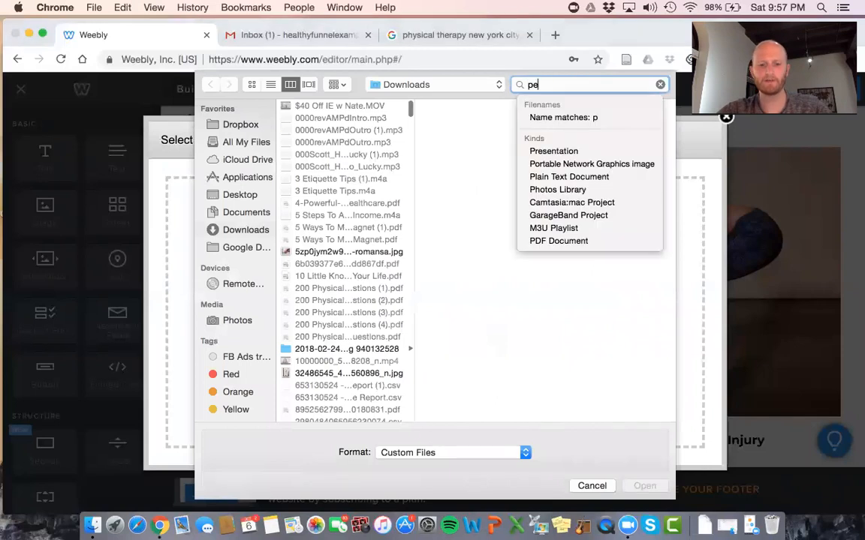
{"action": "left_click", "coordinate": [358, 154]}
{"action": "left_click", "coordinate": [358, 159]}
Preview the results and upload the sneaker-lacing photo pexels-photo-260288 (1).jpeg
{"action": "key", "text": "Down"}
{"action": "key", "text": "Down"}
{"action": "key", "text": "Down"}
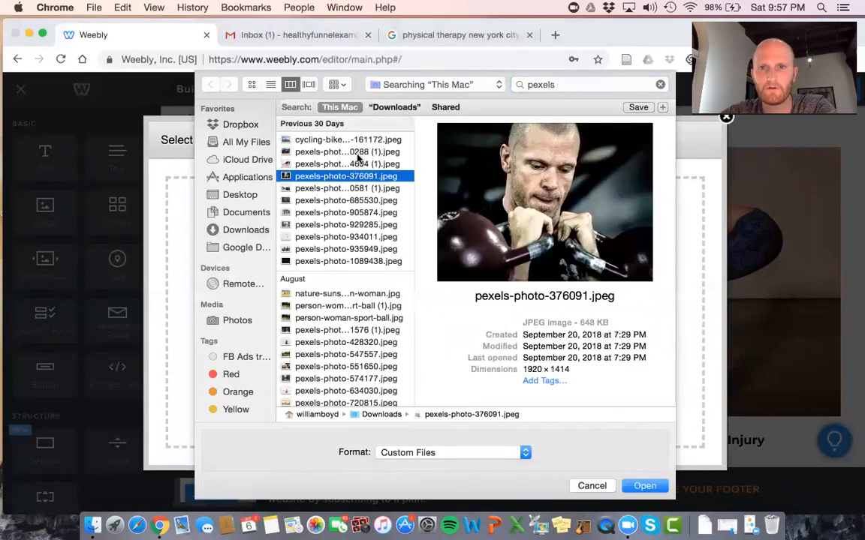
{"action": "key", "text": "Down"}
{"action": "key", "text": "Down"}
{"action": "key", "text": "Down"}
{"action": "key", "text": "Down"}
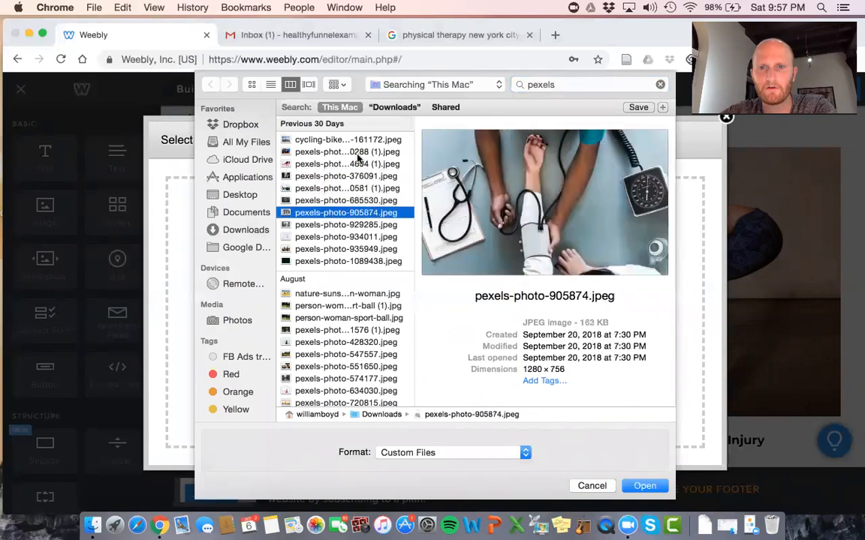
{"action": "key", "text": "Down"}
{"action": "key", "text": "Down"}
{"action": "key", "text": "Down"}
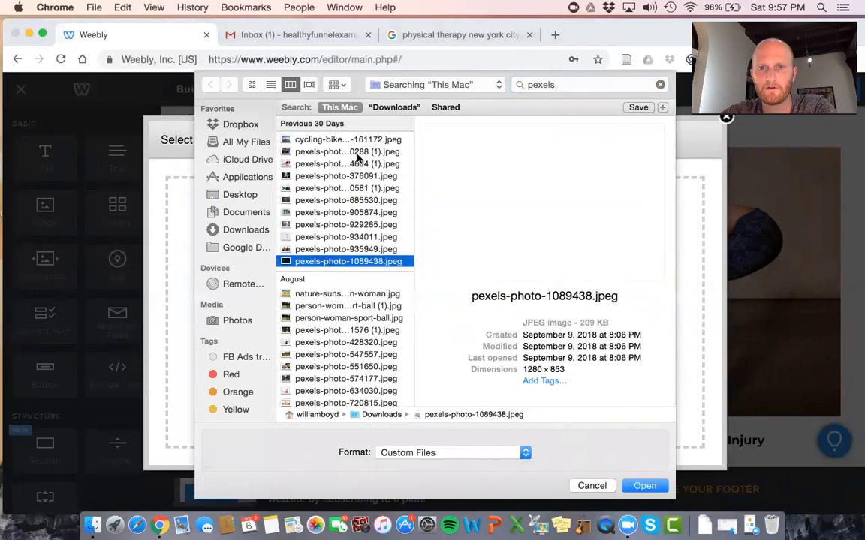
{"action": "key", "text": "Down"}
{"action": "key", "text": "Down"}
{"action": "key", "text": "Down"}
{"action": "key", "text": "Down"}
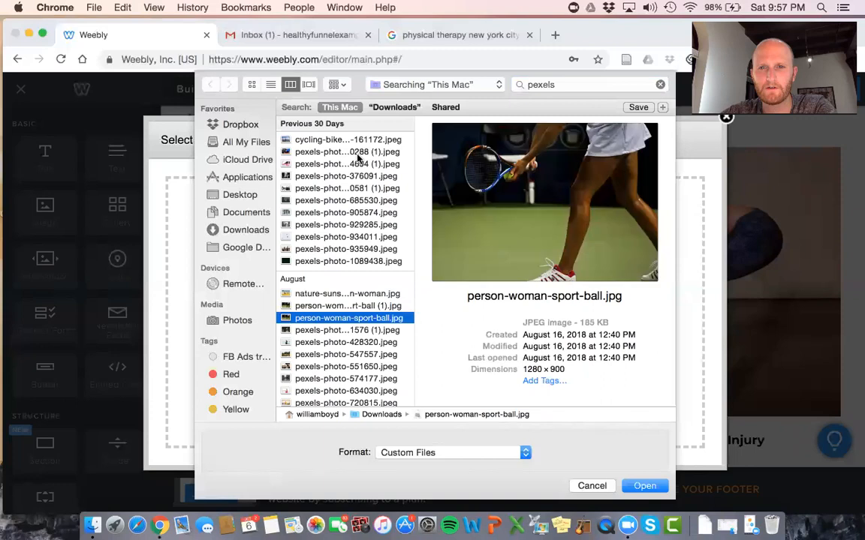
{"action": "key", "text": "Down"}
{"action": "key", "text": "Down"}
{"action": "key", "text": "Down"}
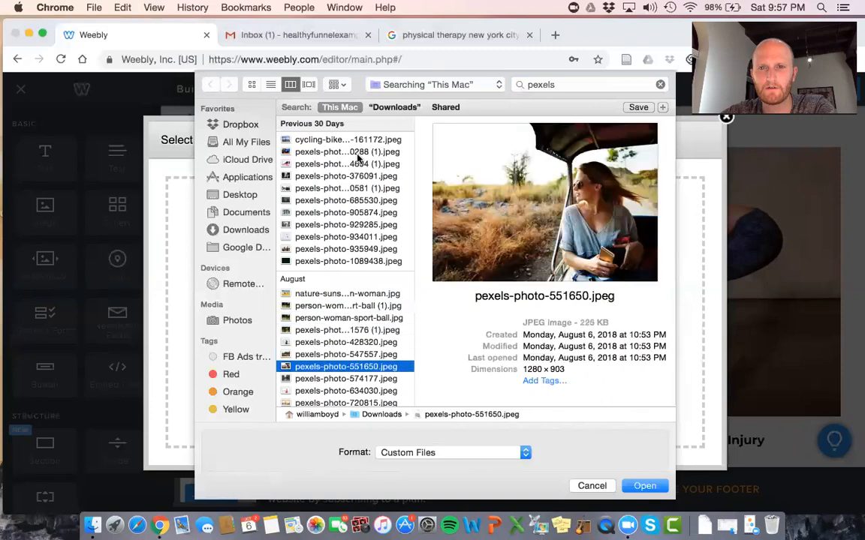
{"action": "key", "text": "Down"}
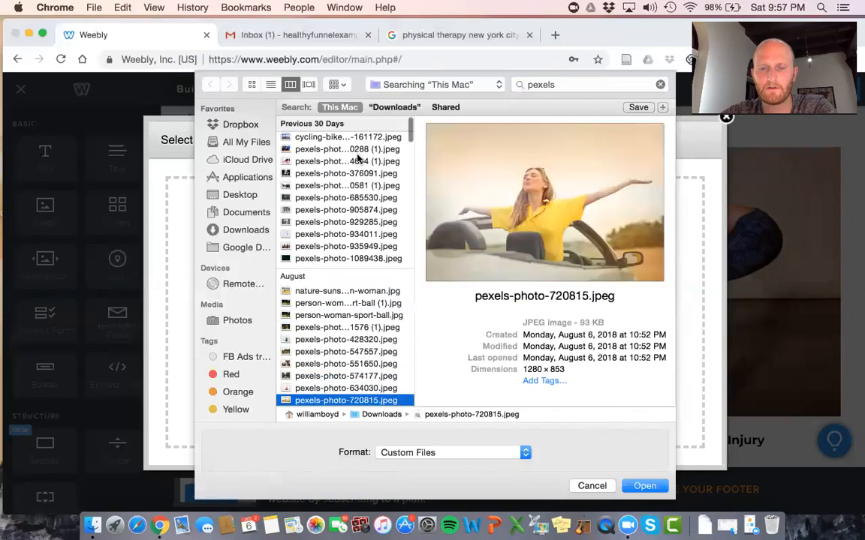
{"action": "key", "text": "Down"}
{"action": "key", "text": "Down"}
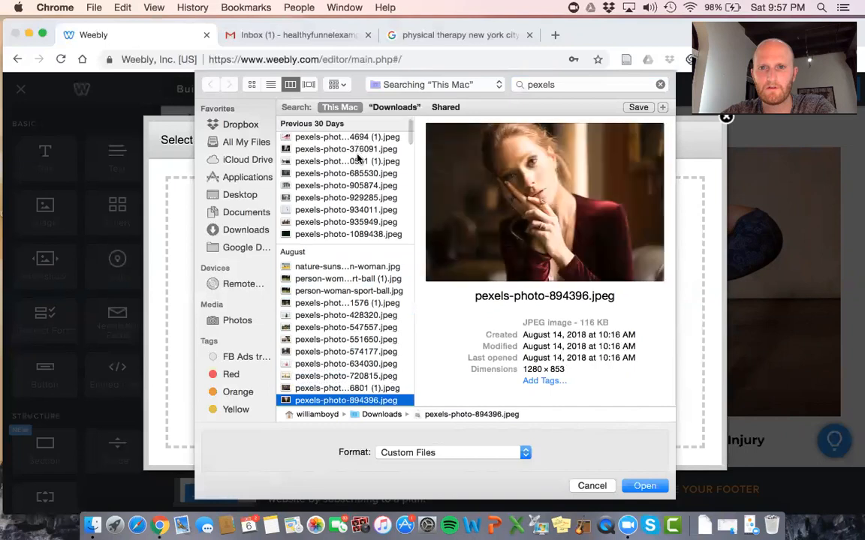
{"action": "key", "text": "Down"}
{"action": "key", "text": "Down"}
{"action": "key", "text": "Down"}
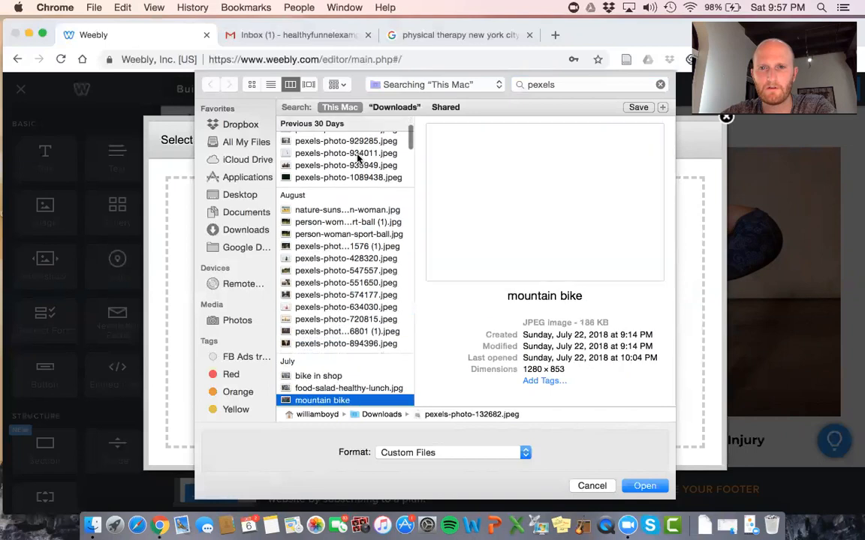
{"action": "key", "text": "Down"}
{"action": "key", "text": "Down"}
{"action": "key", "text": "Down"}
{"action": "key", "text": "Down"}
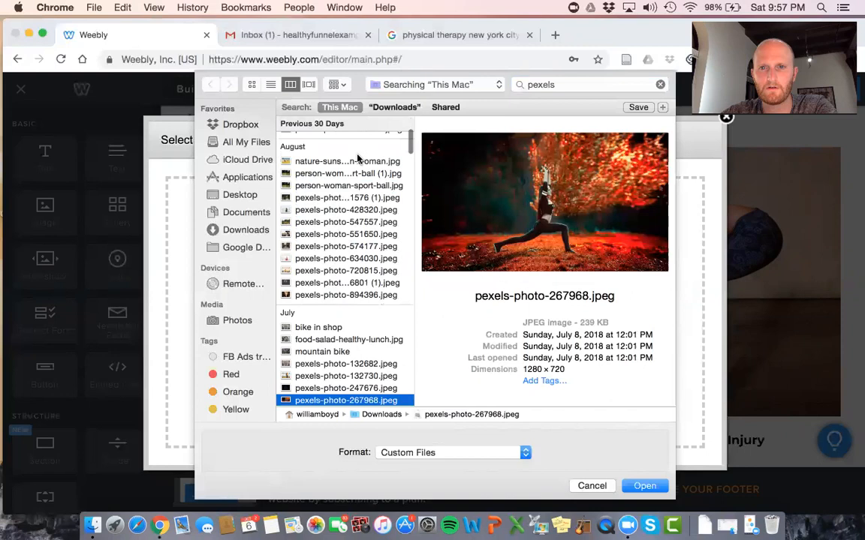
{"action": "key", "text": "Down"}
{"action": "key", "text": "Up"}
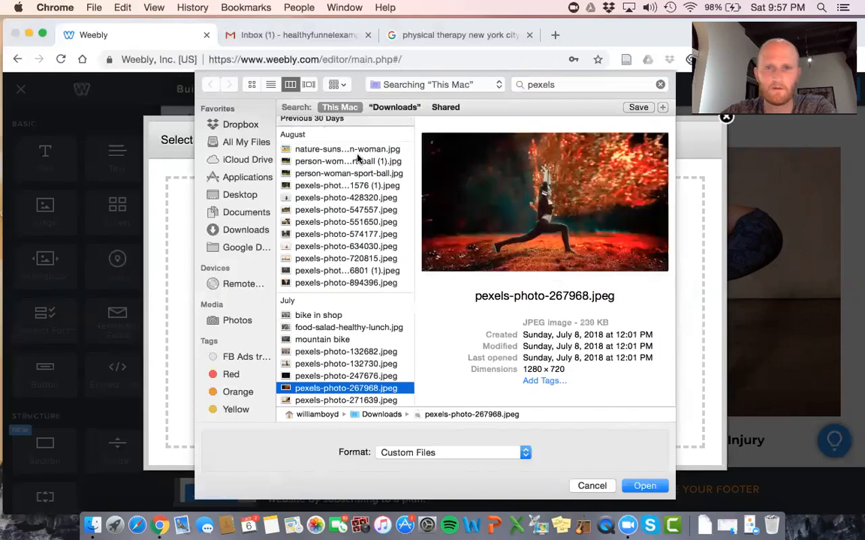
{"action": "key", "text": "Up"}
{"action": "key", "text": "Up"}
{"action": "key", "text": "Up"}
{"action": "key", "text": "Up"}
{"action": "key", "text": "Up"}
{"action": "key", "text": "Up"}
{"action": "key", "text": "Up"}
{"action": "key", "text": "Up"}
{"action": "key", "text": "Up"}
{"action": "key", "text": "Up"}
{"action": "key", "text": "Up"}
{"action": "key", "text": "Up"}
{"action": "key", "text": "Up"}
{"action": "key", "text": "Up"}
{"action": "key", "text": "Up"}
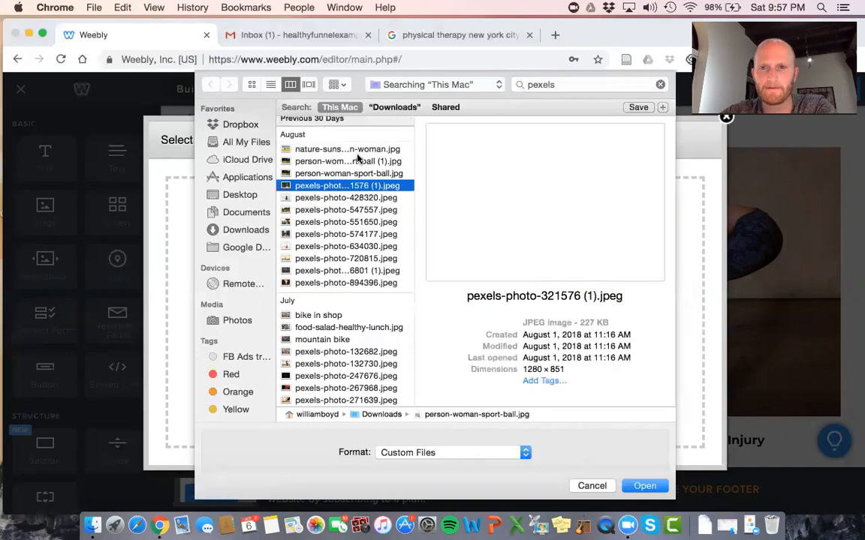
{"action": "key", "text": "Up"}
{"action": "key", "text": "Up"}
{"action": "key", "text": "Up"}
{"action": "key", "text": "Up"}
{"action": "key", "text": "Up"}
{"action": "key", "text": "Up"}
{"action": "key", "text": "Up"}
{"action": "key", "text": "Up"}
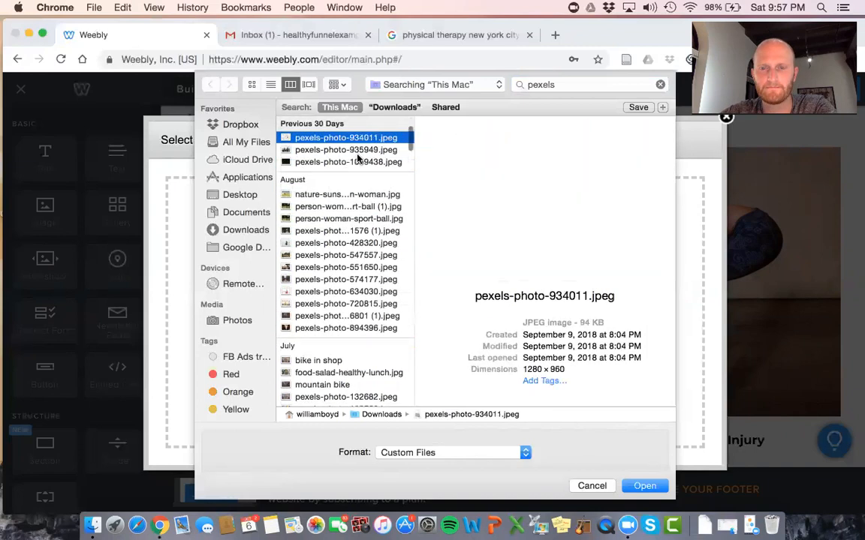
{"action": "key", "text": "Up"}
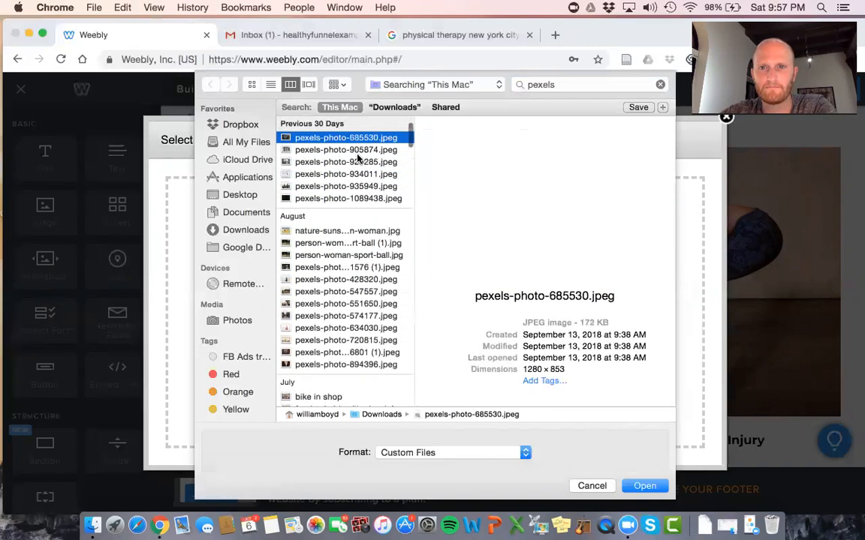
{"action": "key", "text": "Up"}
{"action": "key", "text": "Up"}
{"action": "key", "text": "Up"}
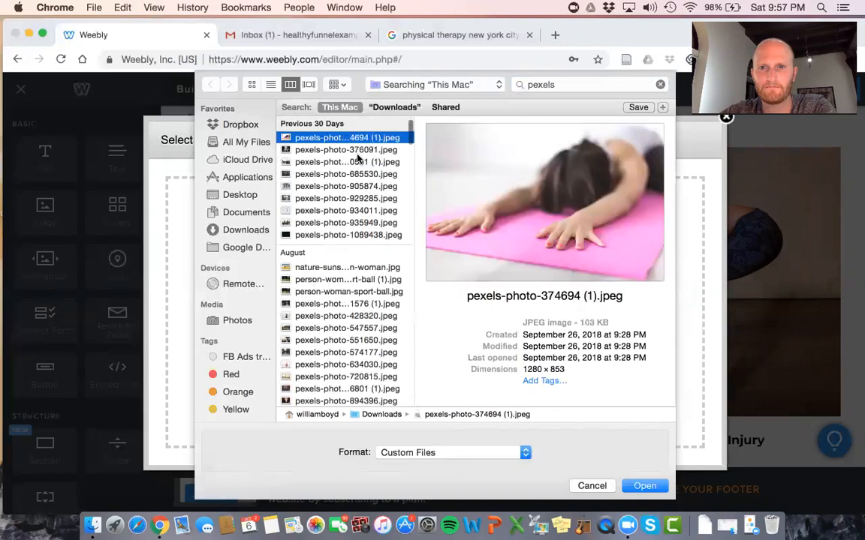
{"action": "key", "text": "Up"}
{"action": "key", "text": "Up"}
{"action": "key", "text": "Down"}
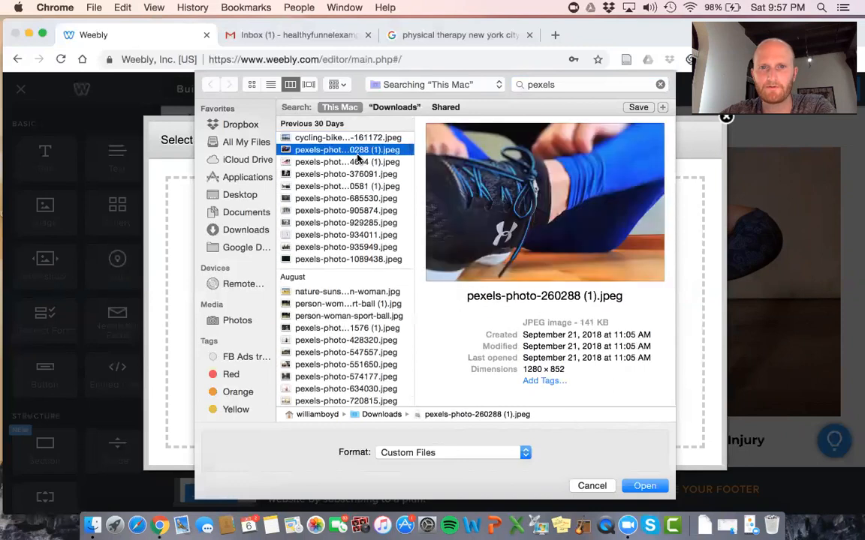
{"action": "key", "text": "Return"}
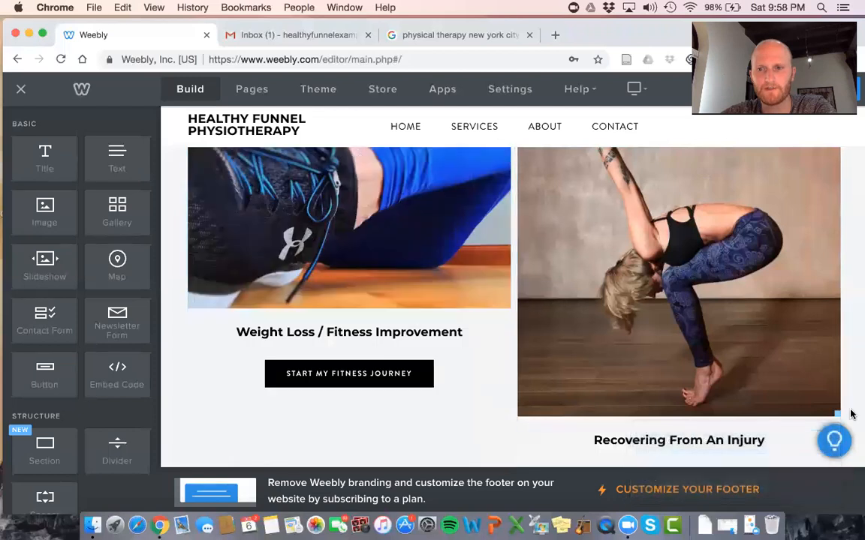
Publish the site and open the live version in a new tab
{"action": "scroll", "coordinate": [845, 408], "scroll_direction": "up", "scroll_amount": 5}
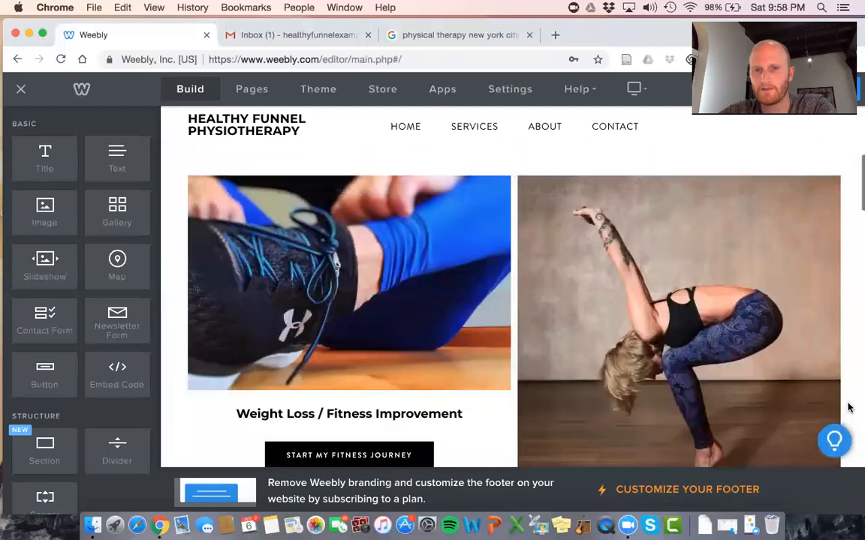
{"action": "scroll", "coordinate": [849, 408], "scroll_direction": "down", "scroll_amount": 5}
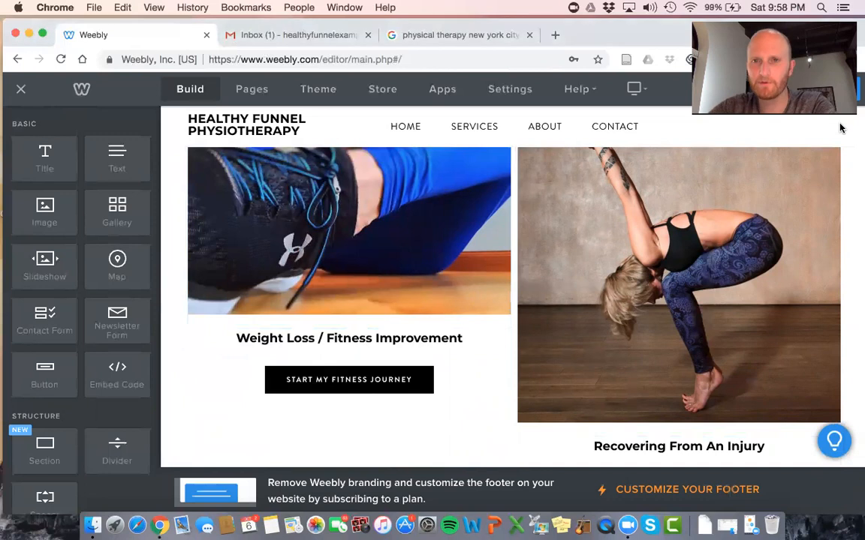
{"action": "left_click", "coordinate": [827, 88]}
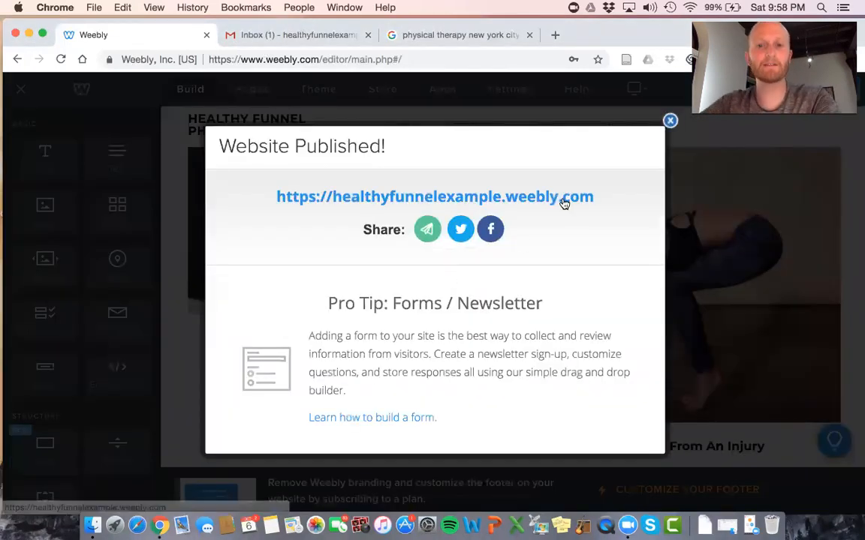
{"action": "left_click", "coordinate": [564, 197]}
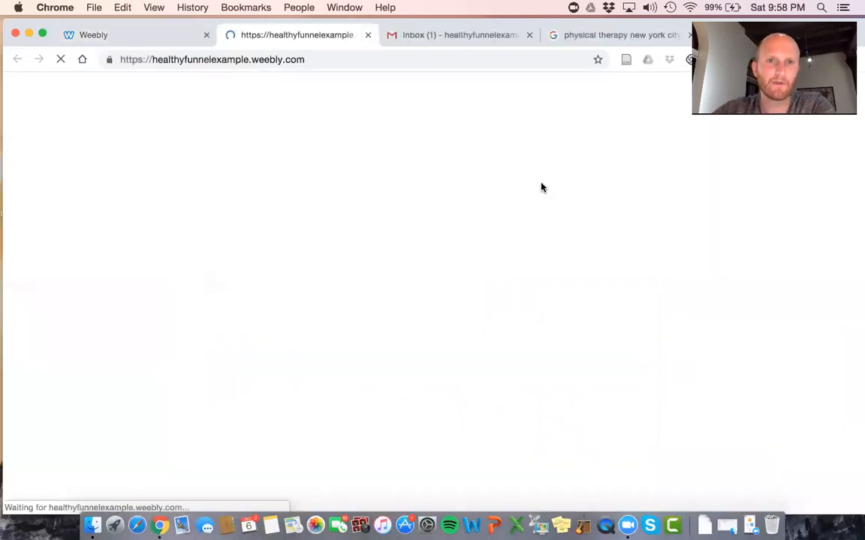
Review the live journey section, then close the Website Published dialog back in the editor
{"action": "scroll", "coordinate": [356, 143], "scroll_direction": "down", "scroll_amount": 10}
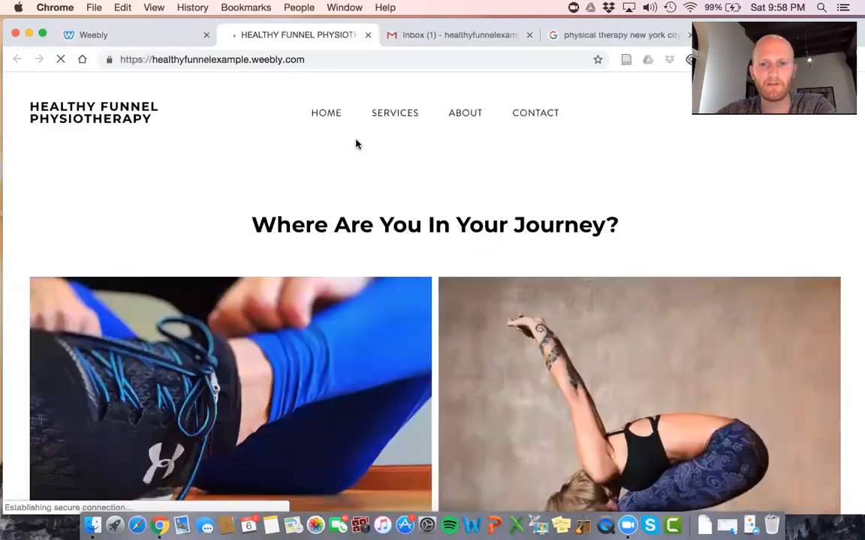
{"action": "scroll", "coordinate": [481, 280], "scroll_direction": "down", "scroll_amount": 3}
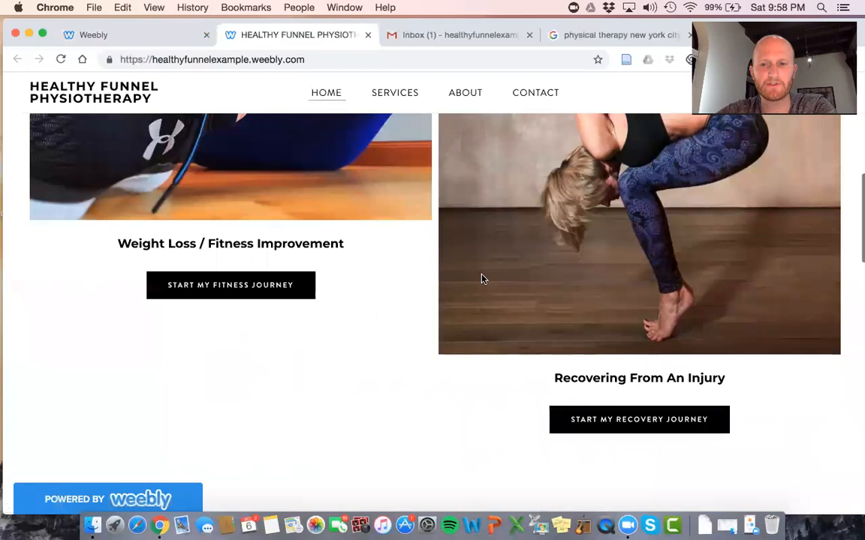
{"action": "scroll", "coordinate": [482, 279], "scroll_direction": "up", "scroll_amount": 5}
{"action": "scroll", "coordinate": [482, 279], "scroll_direction": "down", "scroll_amount": 2}
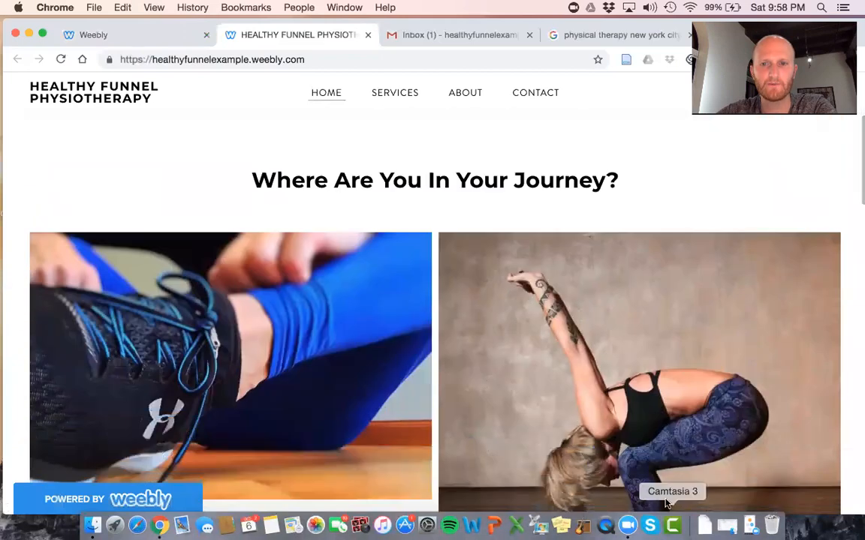
{"action": "scroll", "coordinate": [683, 412], "scroll_direction": "down", "scroll_amount": 3}
{"action": "scroll", "coordinate": [682, 412], "scroll_direction": "up", "scroll_amount": 3}
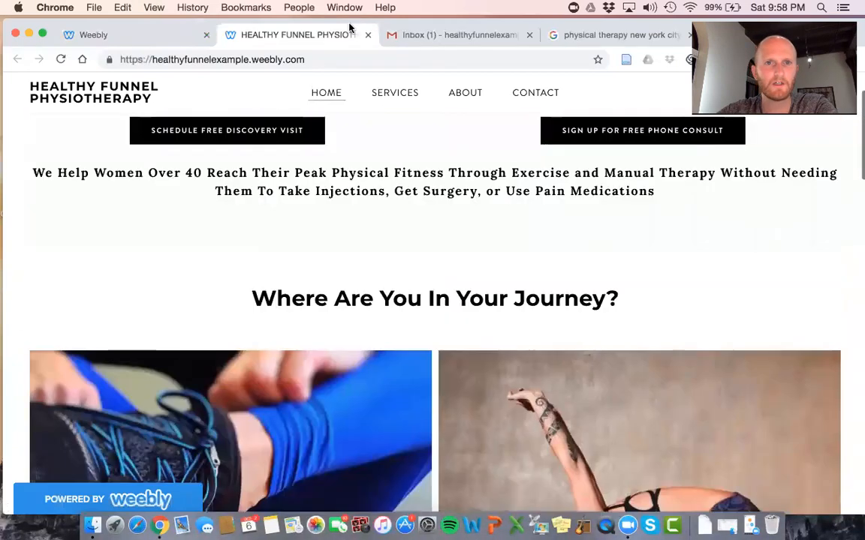
{"action": "left_click", "coordinate": [86, 36]}
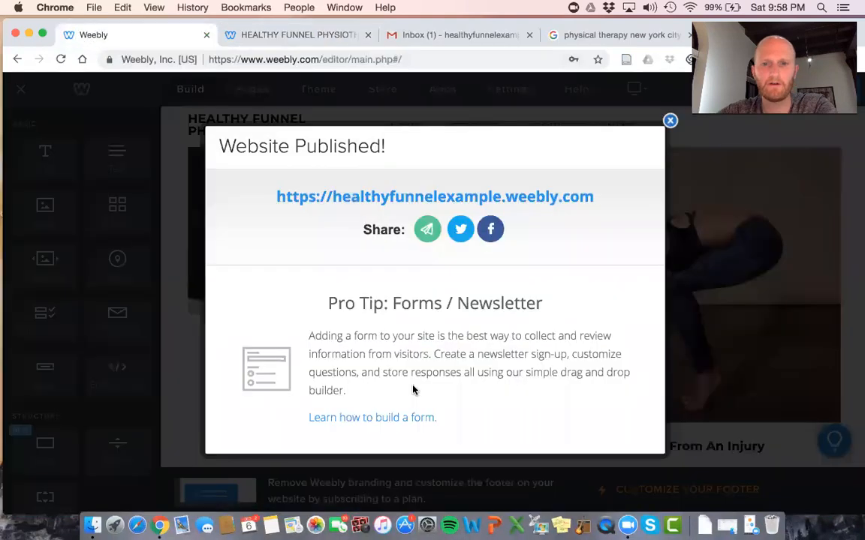
{"action": "left_click", "coordinate": [669, 118]}
Shrink the Recovering From An Injury image and republish the site
{"action": "scroll", "coordinate": [788, 375], "scroll_direction": "down", "scroll_amount": 1}
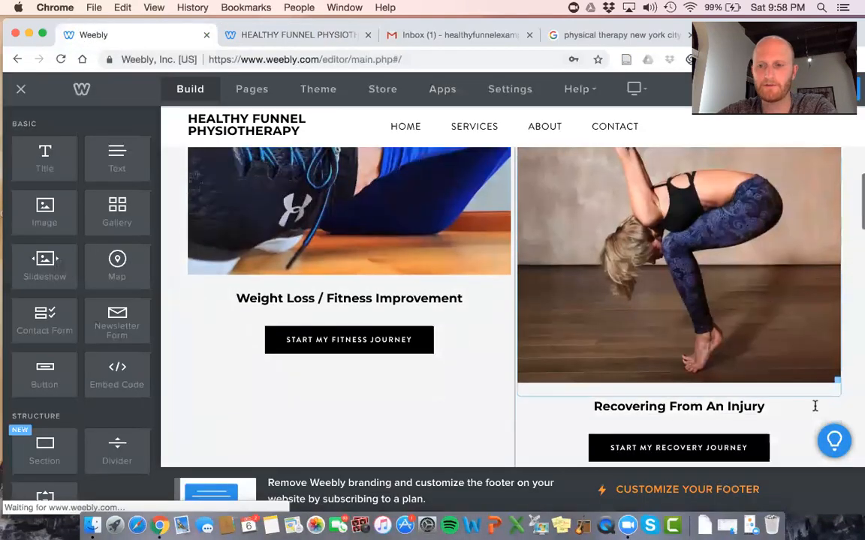
{"action": "left_click_drag", "start_coordinate": [836, 380], "coordinate": [797, 299]}
{"action": "left_click", "coordinate": [830, 89]}
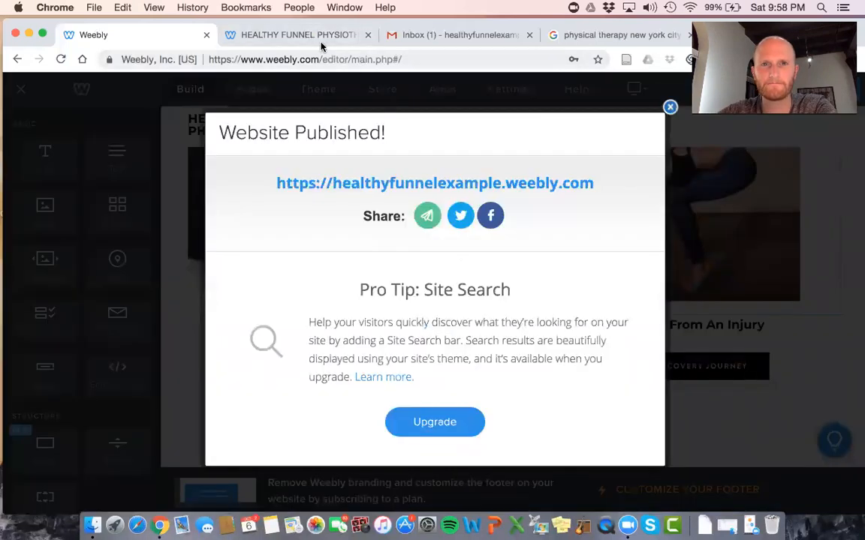
Open the republished site, close the outdated copy, and check the journey section
{"action": "left_click", "coordinate": [353, 182]}
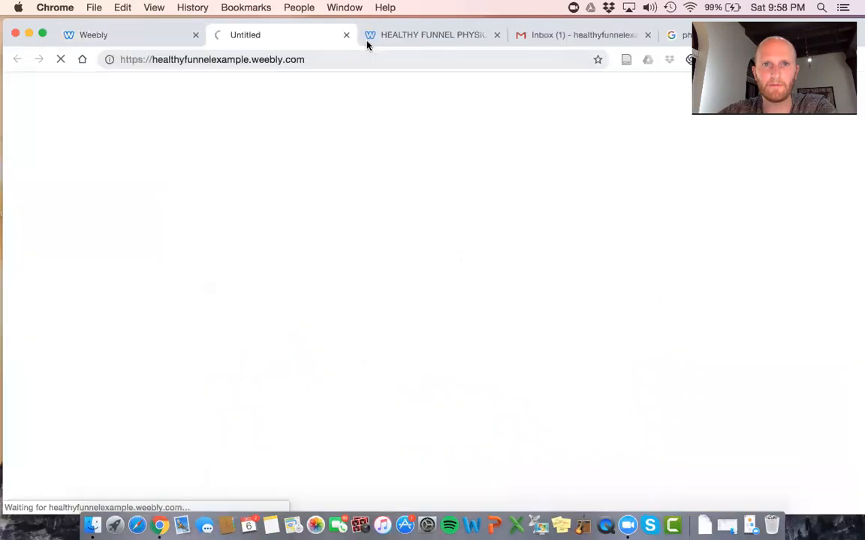
{"action": "left_click", "coordinate": [496, 36]}
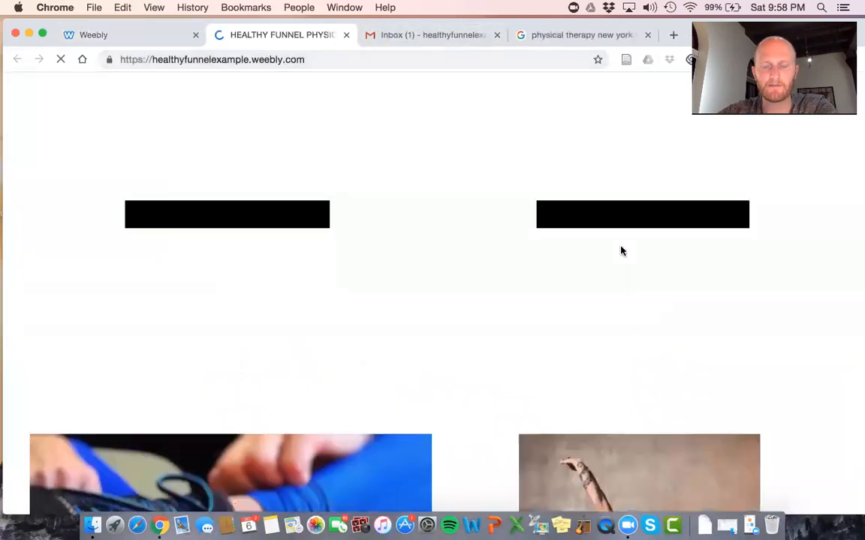
{"action": "scroll", "coordinate": [621, 251], "scroll_direction": "down", "scroll_amount": 7}
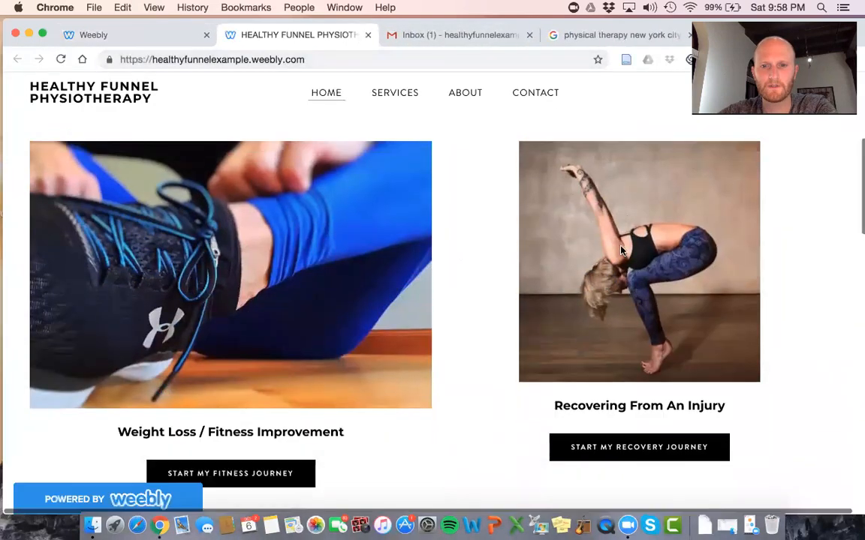
{"action": "scroll", "coordinate": [623, 339], "scroll_direction": "down", "scroll_amount": 2}
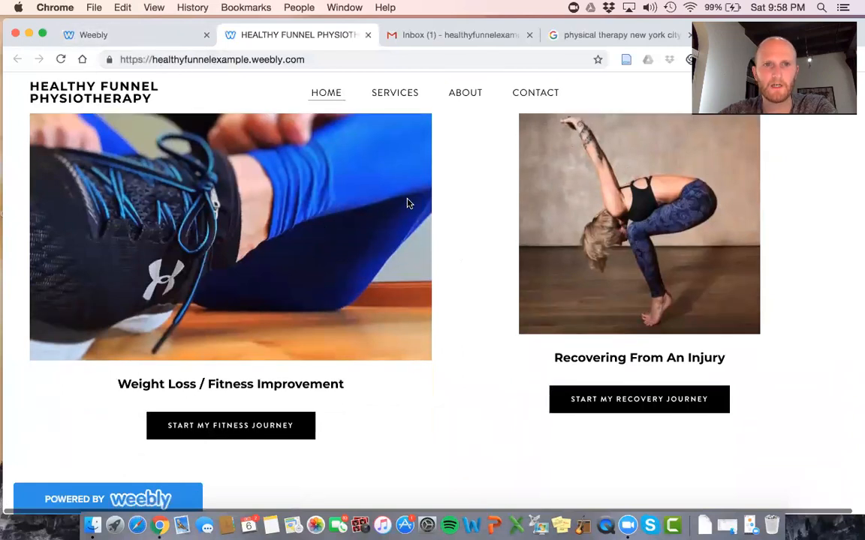
{"action": "scroll", "coordinate": [405, 201], "scroll_direction": "up", "scroll_amount": 1}
{"action": "scroll", "coordinate": [291, 199], "scroll_direction": "up", "scroll_amount": 3}
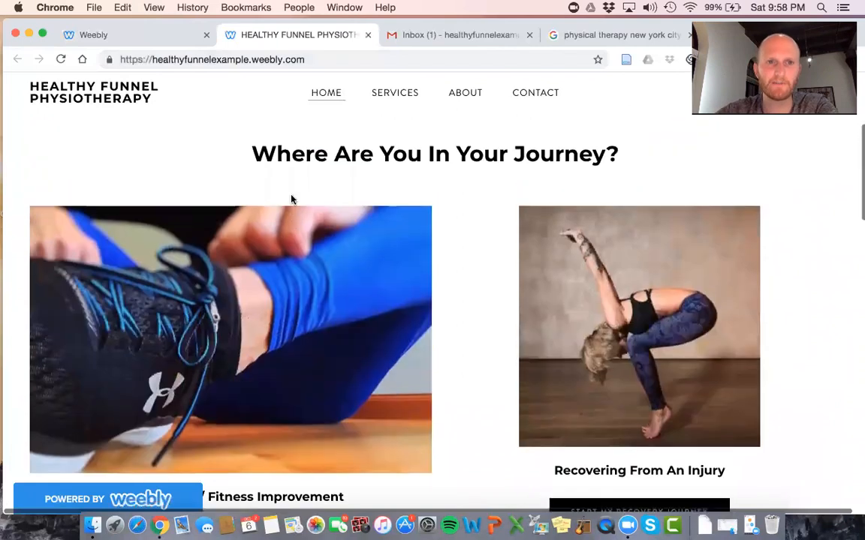
{"action": "scroll", "coordinate": [292, 199], "scroll_direction": "down", "scroll_amount": 1}
{"action": "scroll", "coordinate": [291, 198], "scroll_direction": "down", "scroll_amount": 2}
{"action": "scroll", "coordinate": [517, 297], "scroll_direction": "up", "scroll_amount": 2}
Dismiss the publish confirmation in the editor and enlarge the recovery image slightly
{"action": "left_click", "coordinate": [88, 35]}
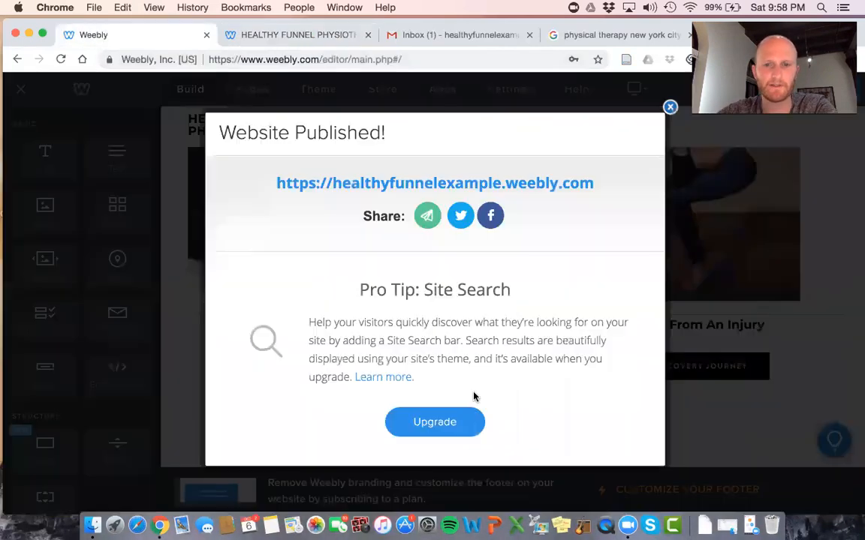
{"action": "left_click", "coordinate": [670, 109]}
{"action": "mouse_move", "coordinate": [798, 298]}
{"action": "left_mouse_down"}
{"action": "mouse_move", "coordinate": [811, 308]}
{"action": "mouse_move", "coordinate": [804, 312]}
{"action": "left_mouse_up"}
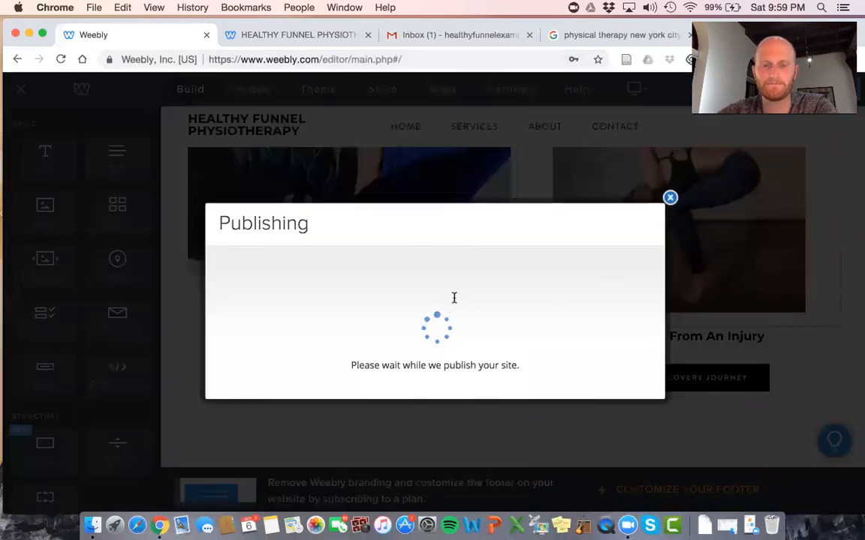
Check the updated journey section on the live site and close the extra site tab
{"action": "left_click", "coordinate": [524, 184]}
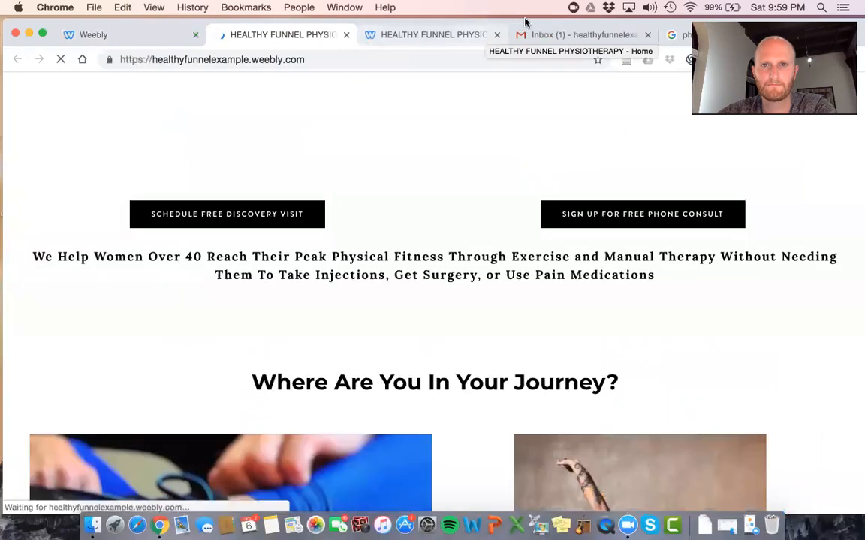
{"action": "scroll", "coordinate": [608, 245], "scroll_direction": "down", "scroll_amount": 1}
{"action": "scroll", "coordinate": [609, 245], "scroll_direction": "down", "scroll_amount": 5}
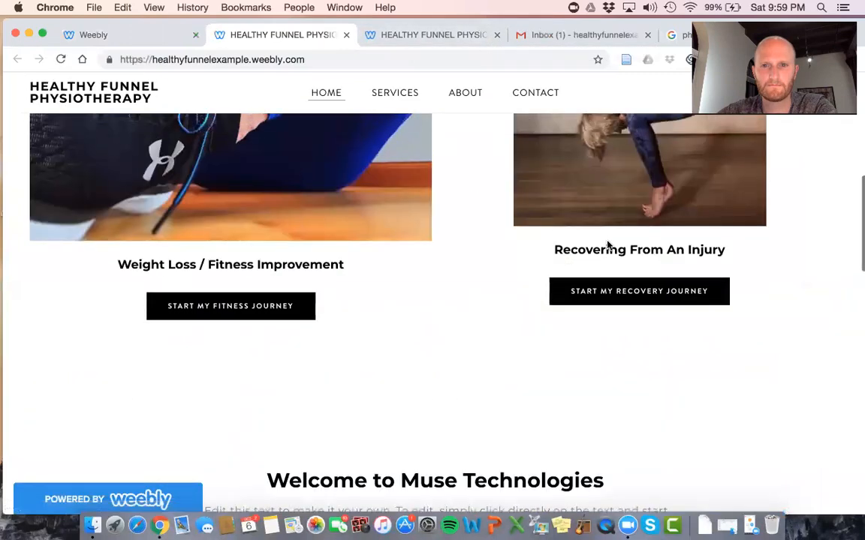
{"action": "scroll", "coordinate": [609, 245], "scroll_direction": "up", "scroll_amount": 3}
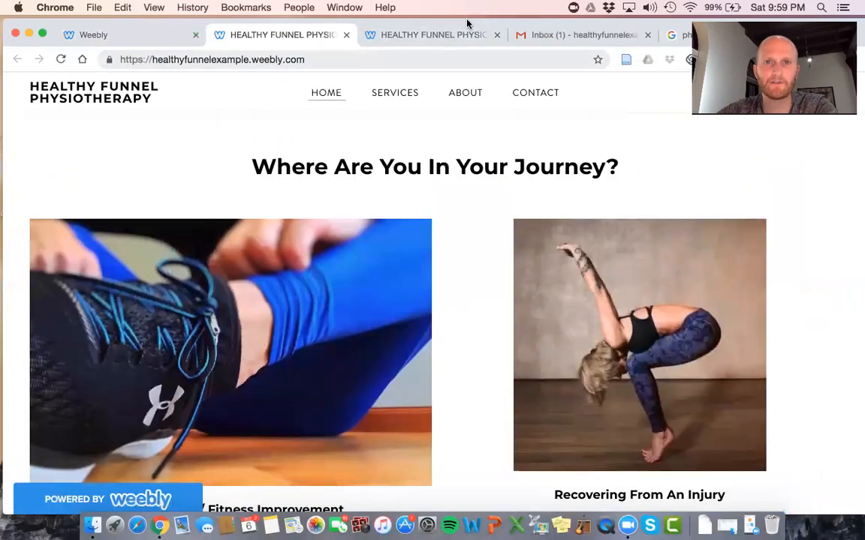
{"action": "left_click", "coordinate": [387, 30]}
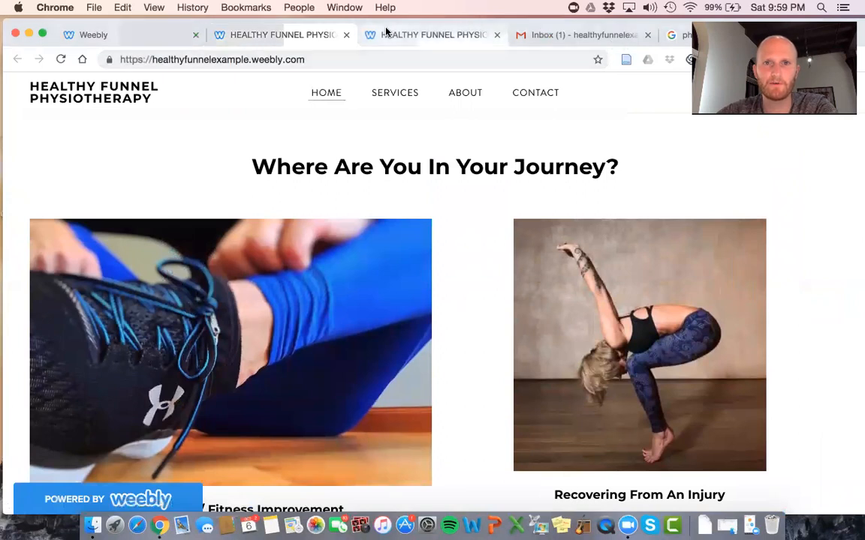
{"action": "left_click", "coordinate": [496, 35]}
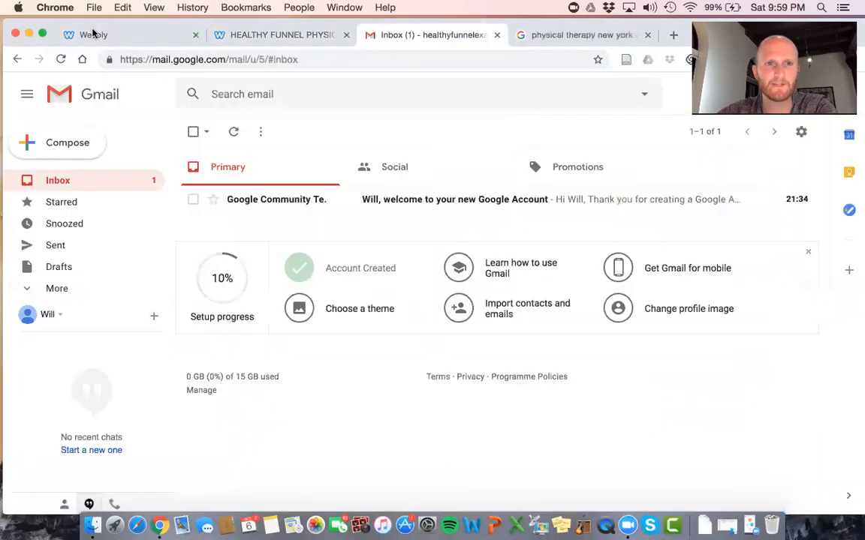
Return to the editor and dismiss the publish confirmation again
{"action": "left_click", "coordinate": [92, 34]}
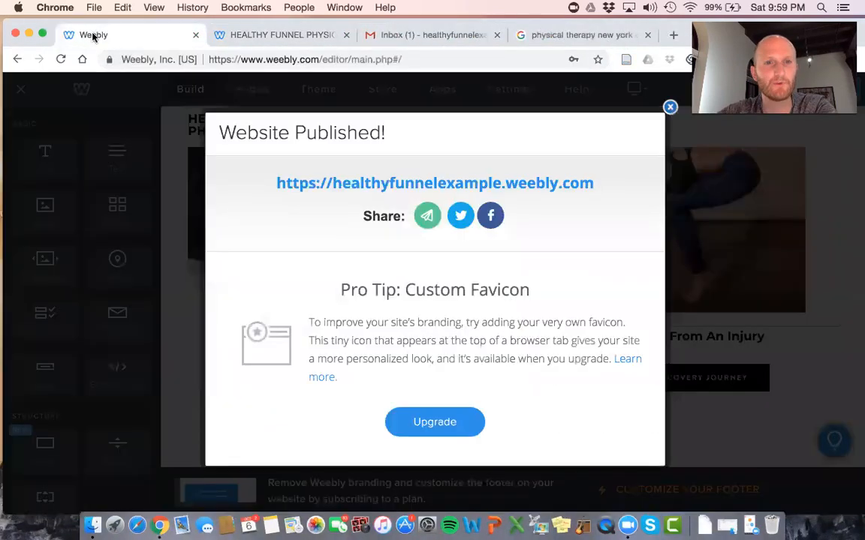
{"action": "left_click", "coordinate": [670, 107]}
{"action": "scroll", "coordinate": [535, 313], "scroll_direction": "down", "scroll_amount": 2}
{"action": "scroll", "coordinate": [517, 281], "scroll_direction": "down", "scroll_amount": 2}
{"action": "scroll", "coordinate": [516, 280], "scroll_direction": "up", "scroll_amount": 1}
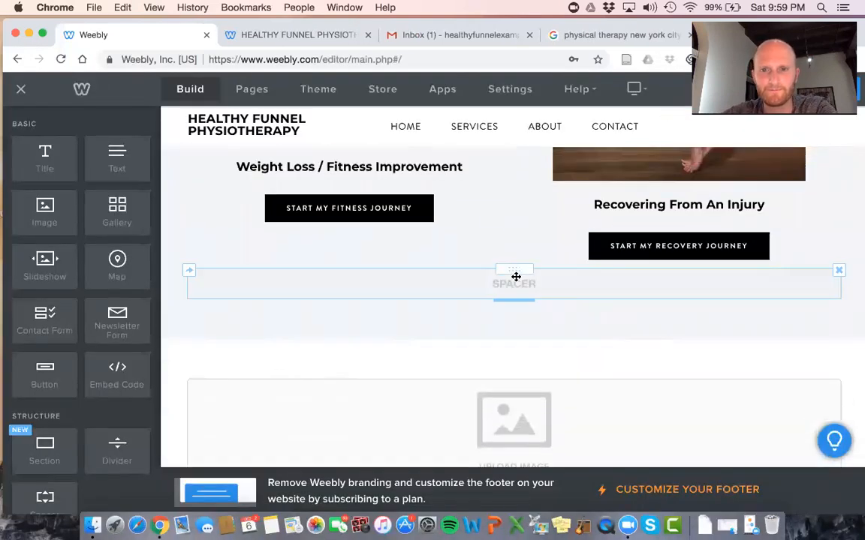
Add a Title below the journey section reading 'About Our Team'
{"action": "scroll", "coordinate": [516, 277], "scroll_direction": "up", "scroll_amount": 3}
{"action": "scroll", "coordinate": [378, 293], "scroll_direction": "down", "scroll_amount": 2}
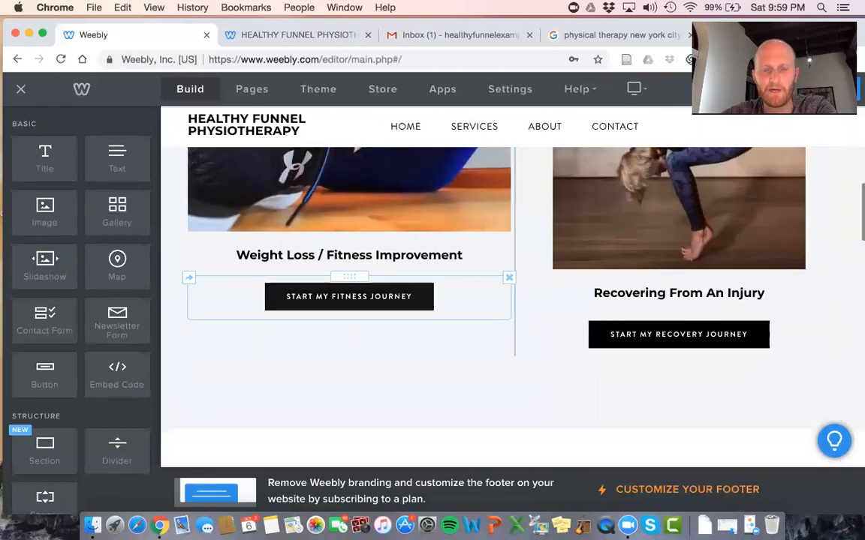
{"action": "scroll", "coordinate": [400, 298], "scroll_direction": "down", "scroll_amount": 2}
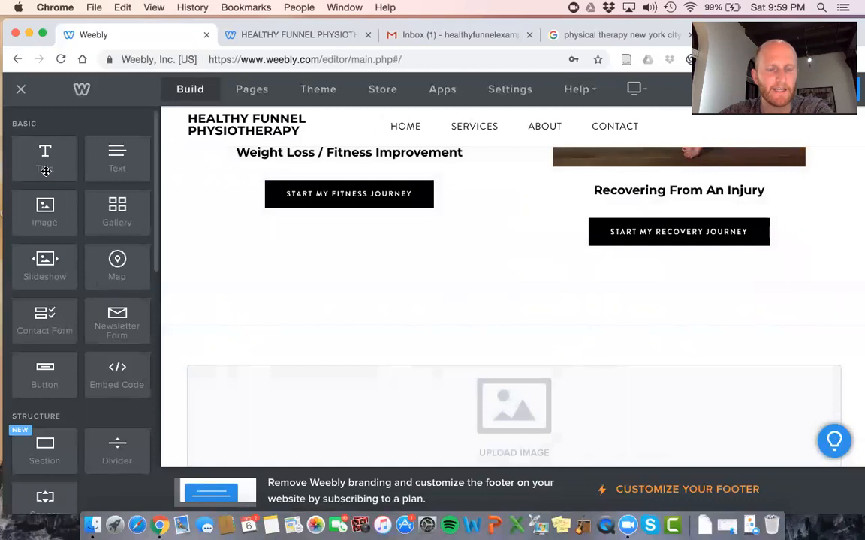
{"action": "left_click_drag", "start_coordinate": [46, 171], "coordinate": [509, 299]}
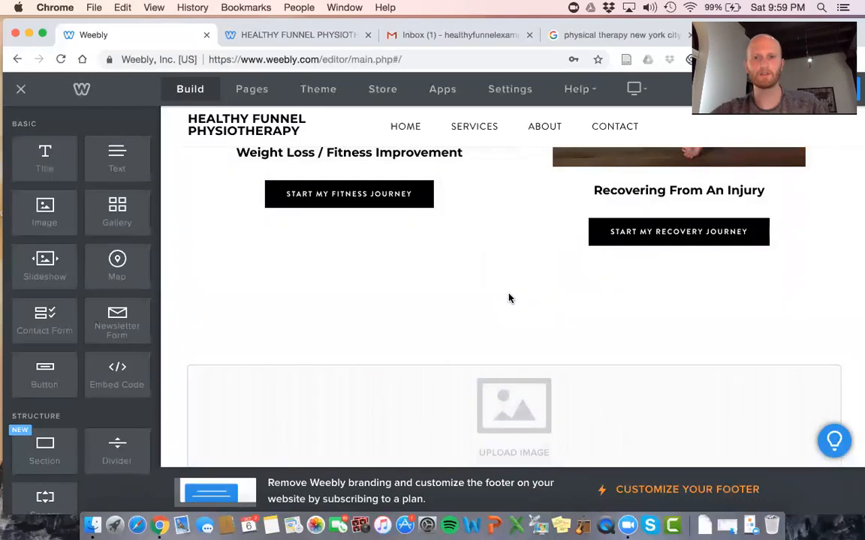
{"action": "left_click", "coordinate": [470, 295]}
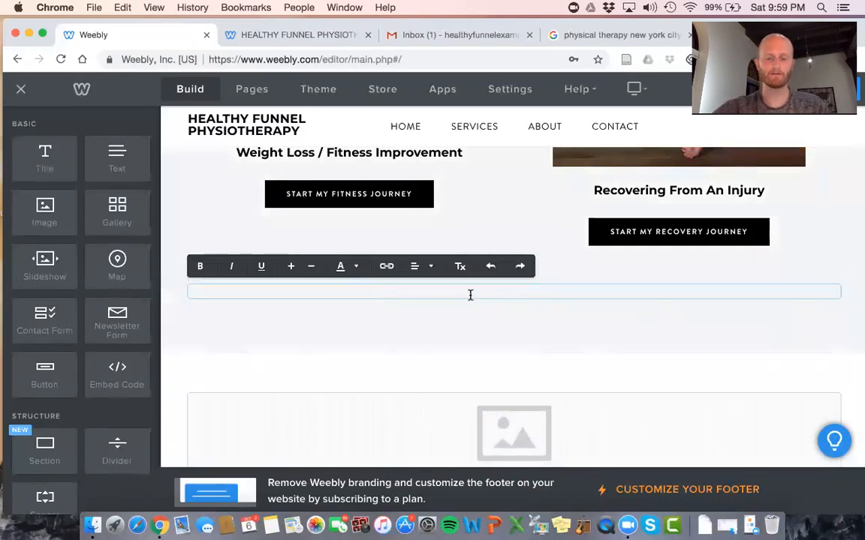
{"action": "type", "text": "About Our T"}
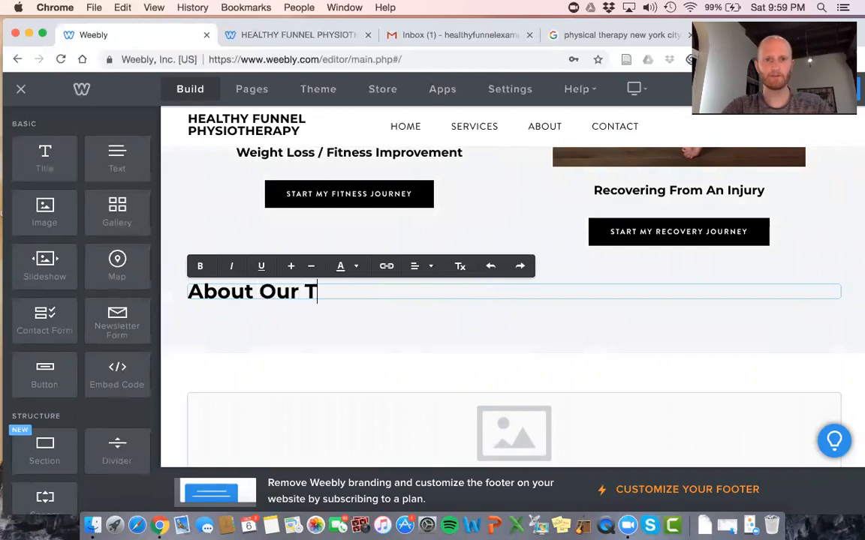
{"action": "type", "text": "eam"}
Centre the heading and move the empty image block directly beneath it
{"action": "left_click", "coordinate": [419, 266]}
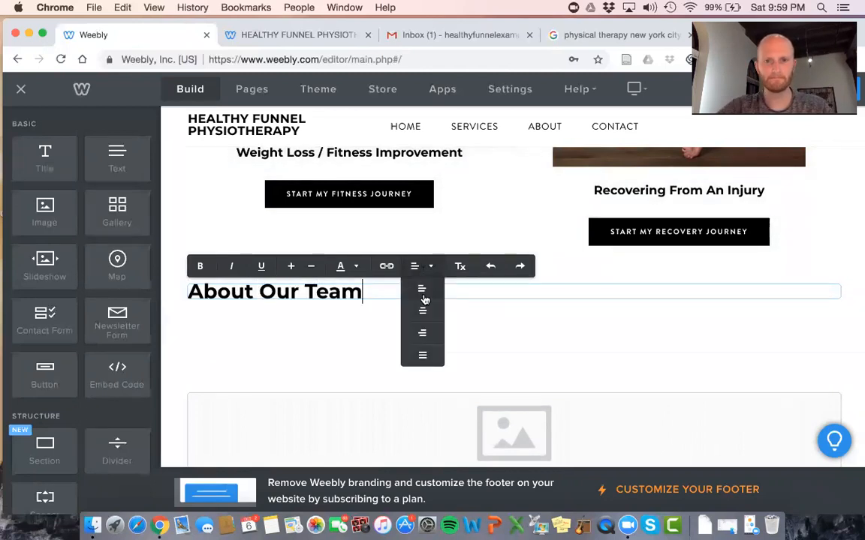
{"action": "left_click", "coordinate": [422, 308]}
{"action": "left_click", "coordinate": [359, 329]}
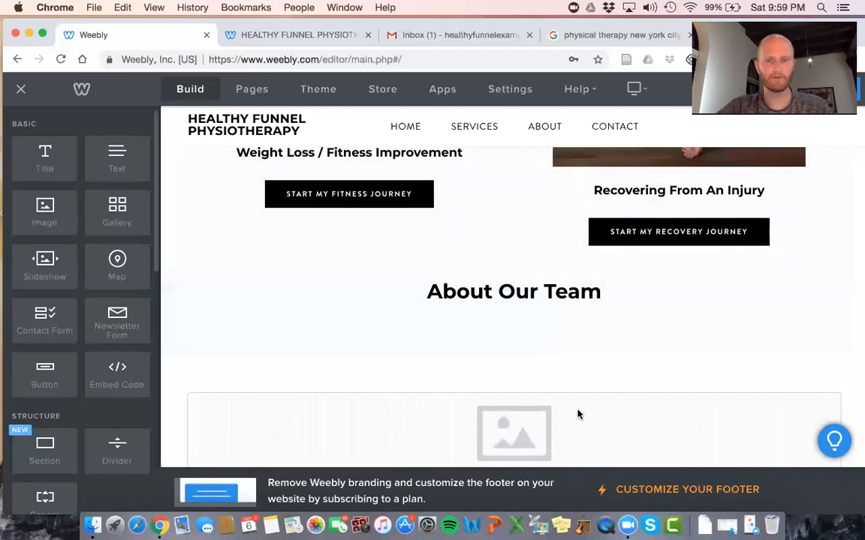
{"action": "scroll", "coordinate": [536, 354], "scroll_direction": "down", "scroll_amount": 2}
{"action": "left_click_drag", "start_coordinate": [533, 353], "coordinate": [530, 228]}
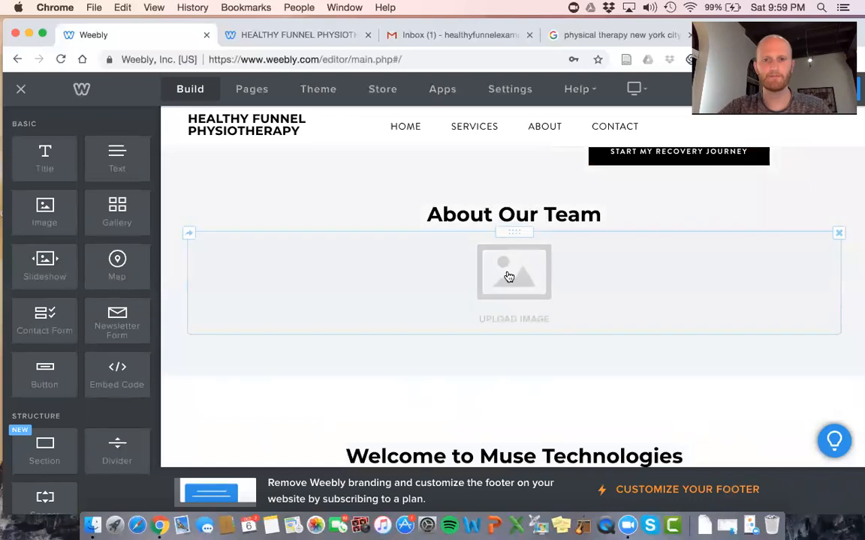
Upload the Headshot 2 photo from the computer into the About Our Team image block
{"action": "left_click", "coordinate": [509, 277]}
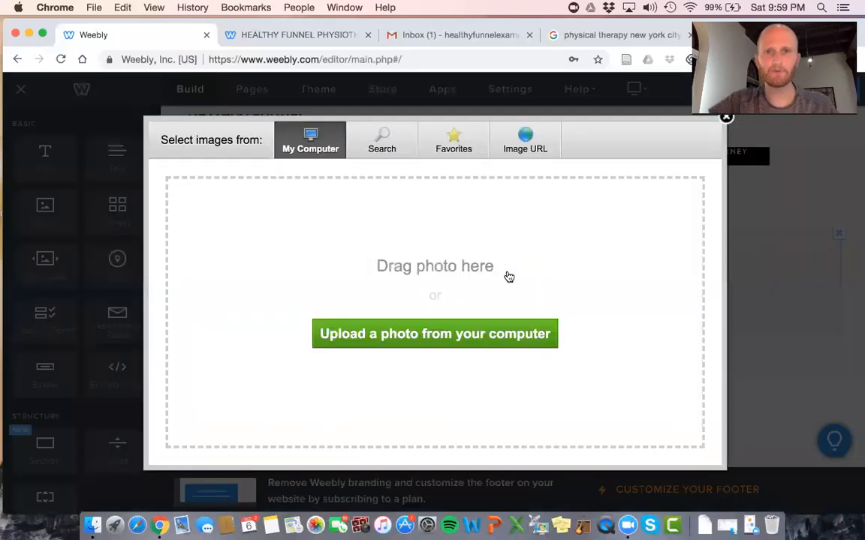
{"action": "left_click", "coordinate": [424, 335]}
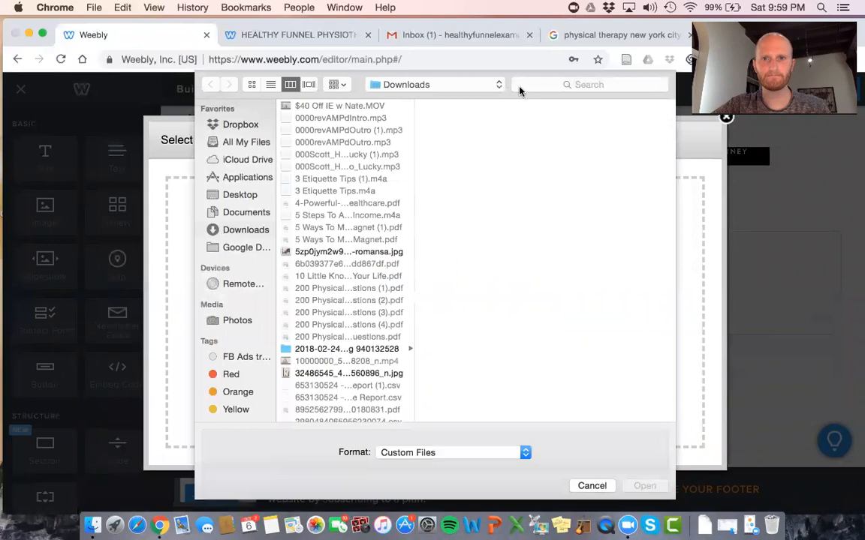
{"action": "left_click", "coordinate": [519, 88]}
{"action": "type", "text": "will"}
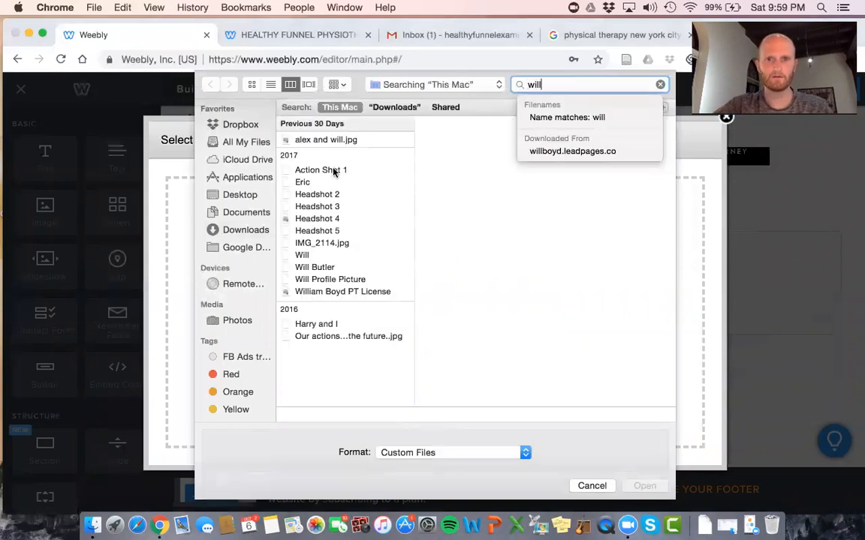
{"action": "left_click", "coordinate": [311, 197]}
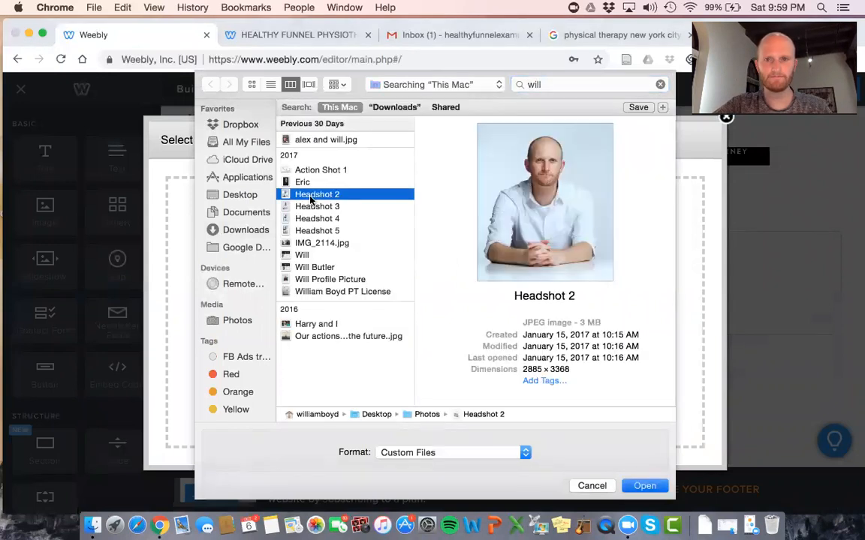
{"action": "double_click", "coordinate": [311, 197]}
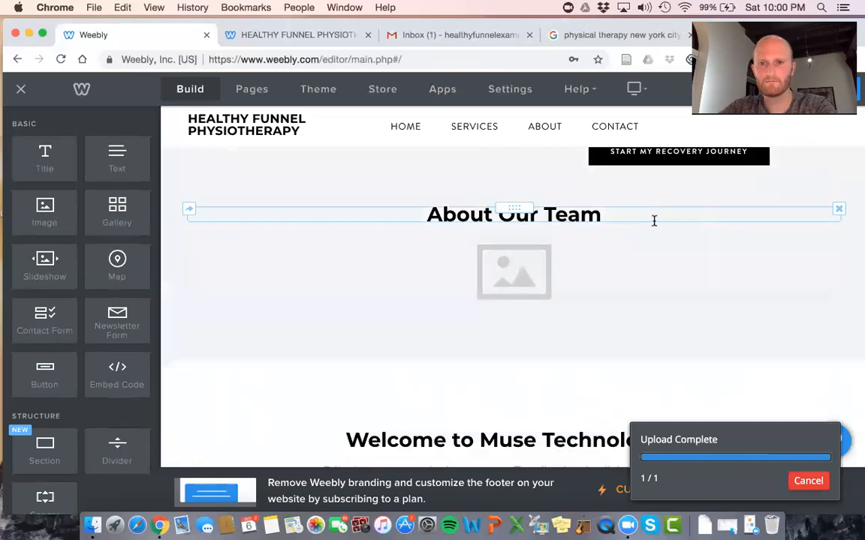
Resize the team headshot photo smaller
{"action": "scroll", "coordinate": [655, 222], "scroll_direction": "down", "scroll_amount": 5}
{"action": "scroll", "coordinate": [655, 221], "scroll_direction": "down", "scroll_amount": 5}
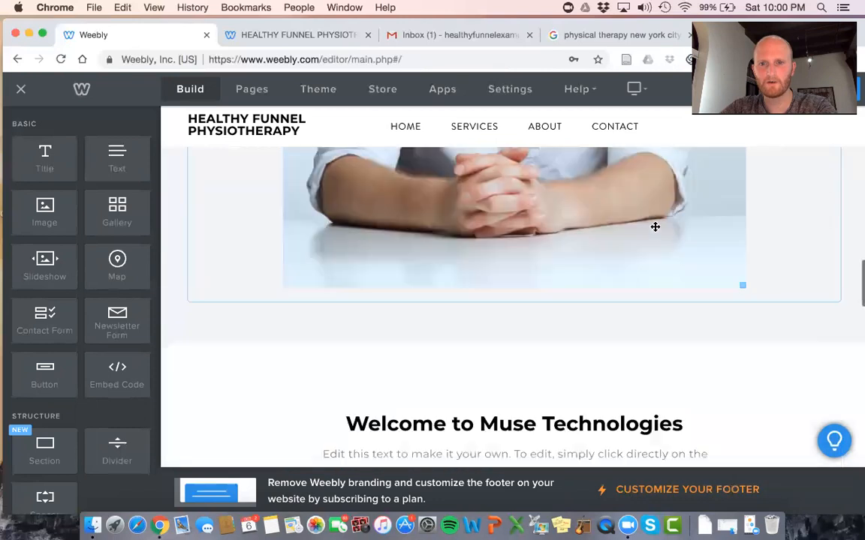
{"action": "left_click_drag", "start_coordinate": [743, 285], "coordinate": [647, 141]}
{"action": "scroll", "coordinate": [704, 219], "scroll_direction": "up", "scroll_amount": 10}
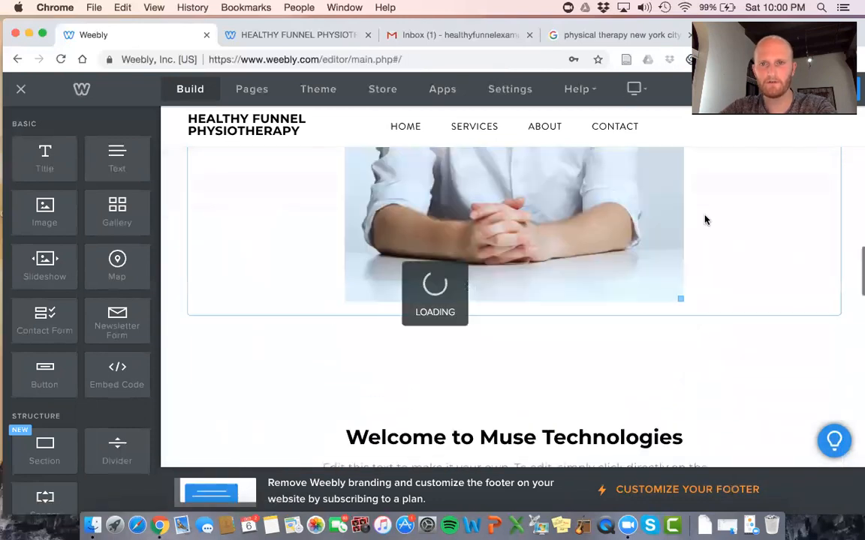
{"action": "scroll", "coordinate": [705, 219], "scroll_direction": "down", "scroll_amount": 2}
{"action": "scroll", "coordinate": [682, 390], "scroll_direction": "down", "scroll_amount": 2}
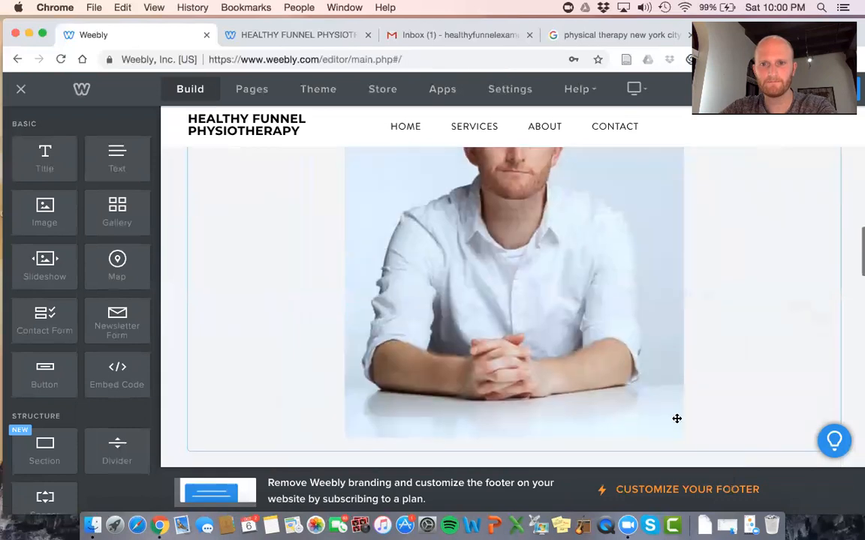
{"action": "left_click", "coordinate": [683, 432]}
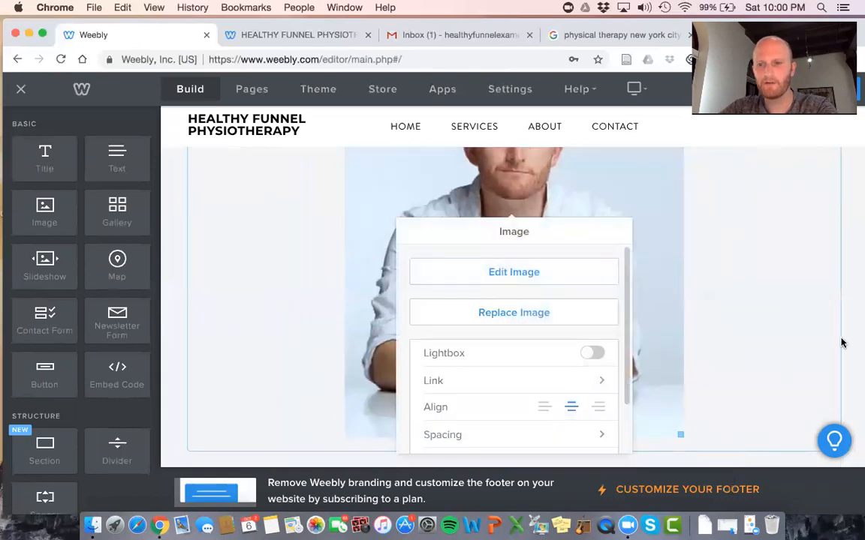
{"action": "left_click_drag", "start_coordinate": [679, 435], "coordinate": [621, 303]}
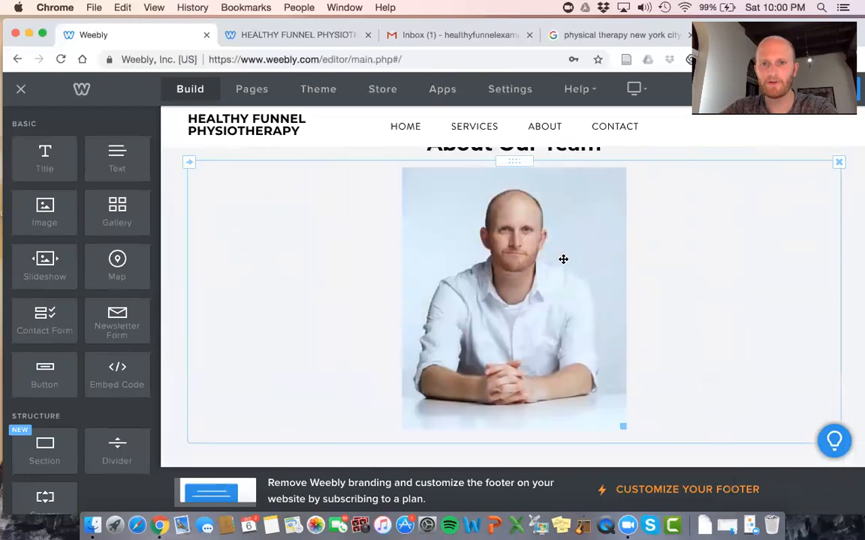
Place a YouTube video block directly below the headshot
{"action": "scroll", "coordinate": [72, 351], "scroll_direction": "down", "scroll_amount": 3}
{"action": "scroll", "coordinate": [70, 351], "scroll_direction": "up", "scroll_amount": 3}
{"action": "scroll", "coordinate": [70, 349], "scroll_direction": "down", "scroll_amount": 10}
{"action": "left_click_drag", "start_coordinate": [117, 358], "coordinate": [530, 389]}
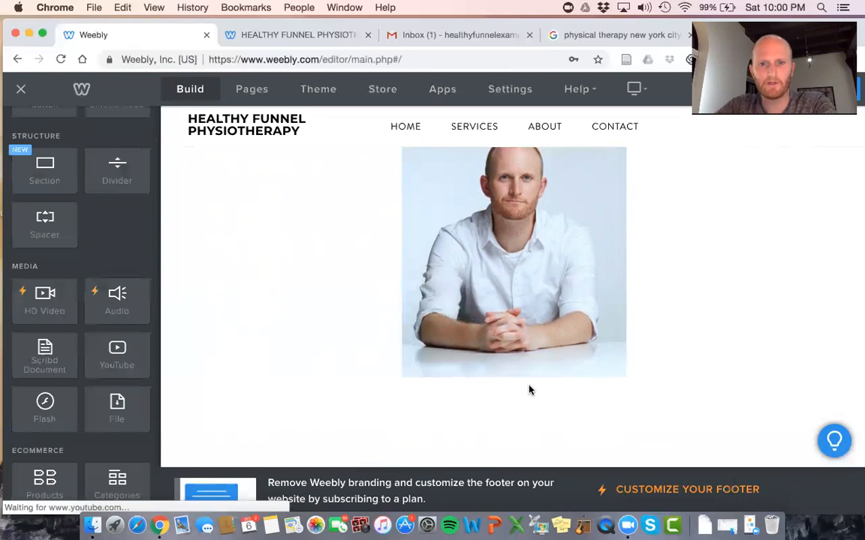
{"action": "scroll", "coordinate": [528, 389], "scroll_direction": "down", "scroll_amount": 5}
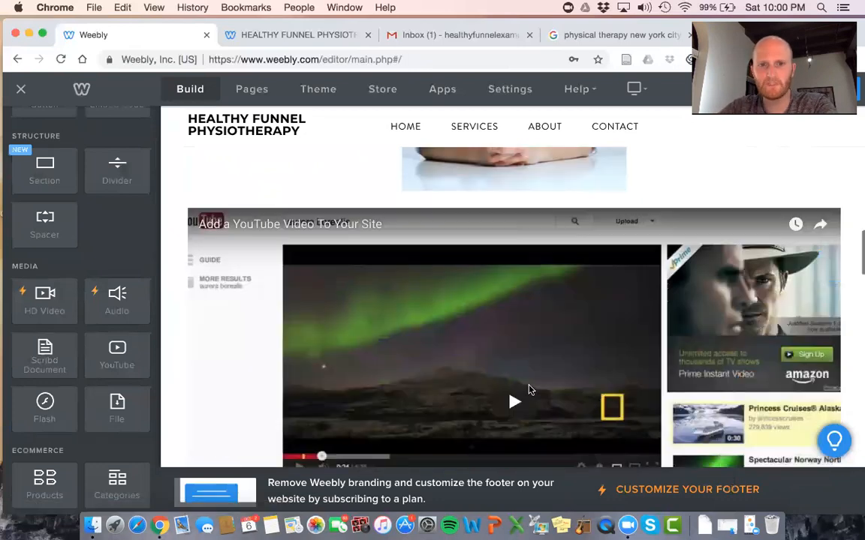
{"action": "scroll", "coordinate": [529, 390], "scroll_direction": "down", "scroll_amount": 2}
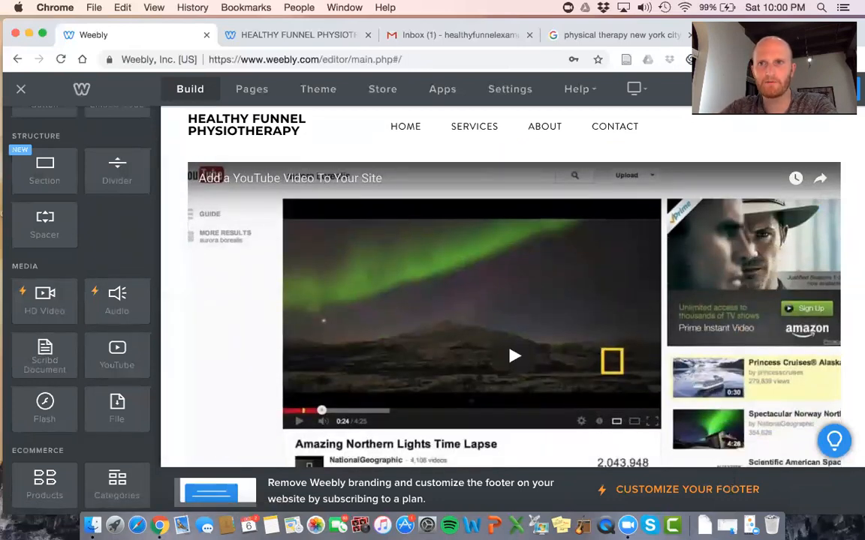
{"action": "left_click_drag", "start_coordinate": [529, 23], "coordinate": [532, 88]}
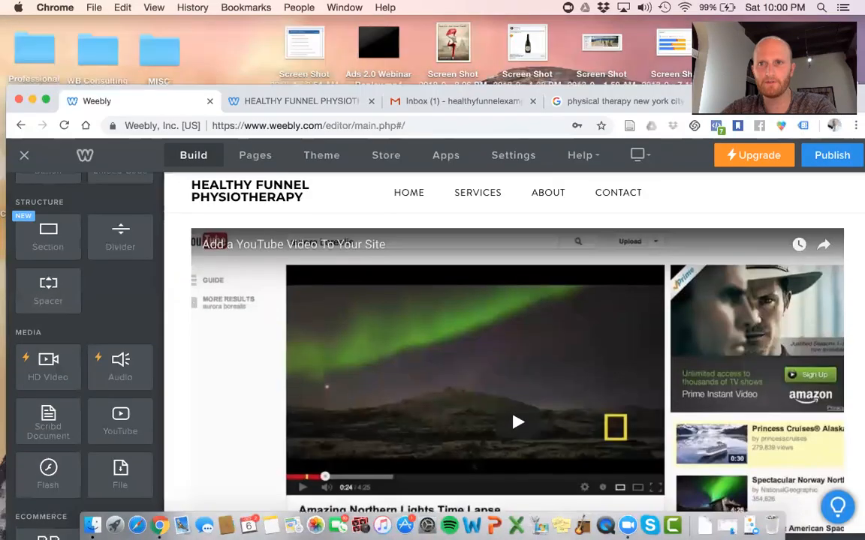
Load YouTube in a new tab and go to YouTube Studio
{"action": "key", "text": "ctrl+t"}
{"action": "type", "text": "youtube.com"}
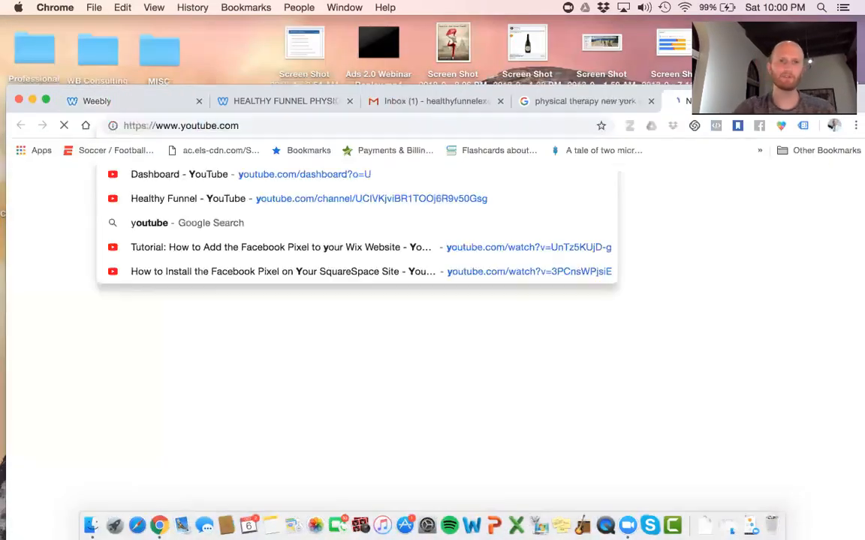
{"action": "key", "text": "Return"}
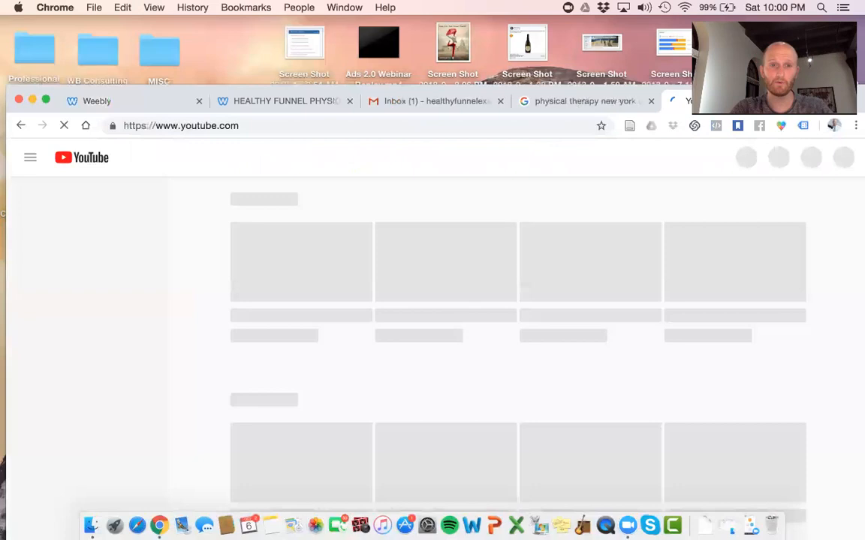
{"action": "left_click", "coordinate": [845, 159]}
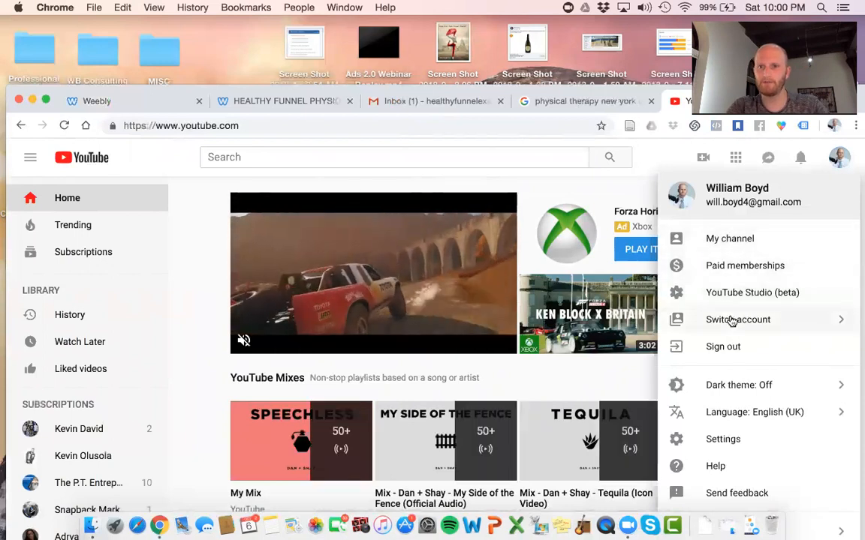
{"action": "left_click", "coordinate": [745, 298]}
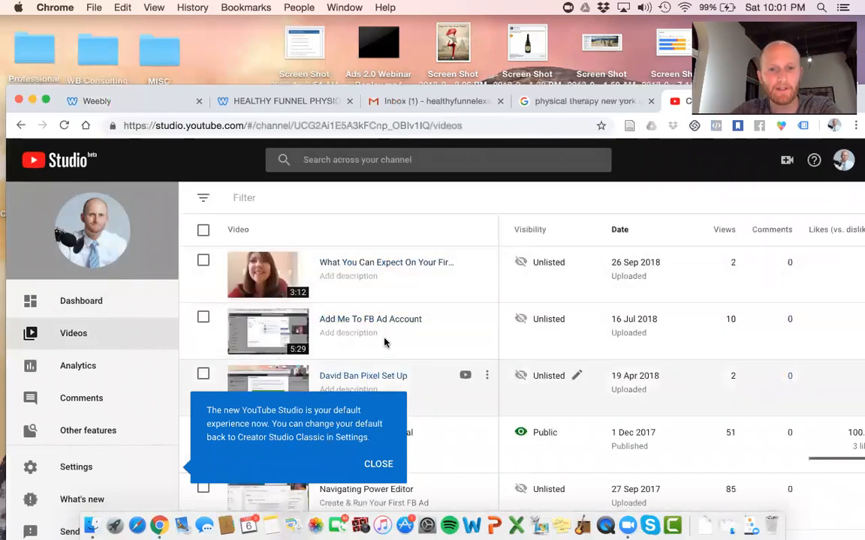
Open the Podcast Webinar Video's details, then return to the channel's video list
{"action": "scroll", "coordinate": [383, 342], "scroll_direction": "down", "scroll_amount": 9}
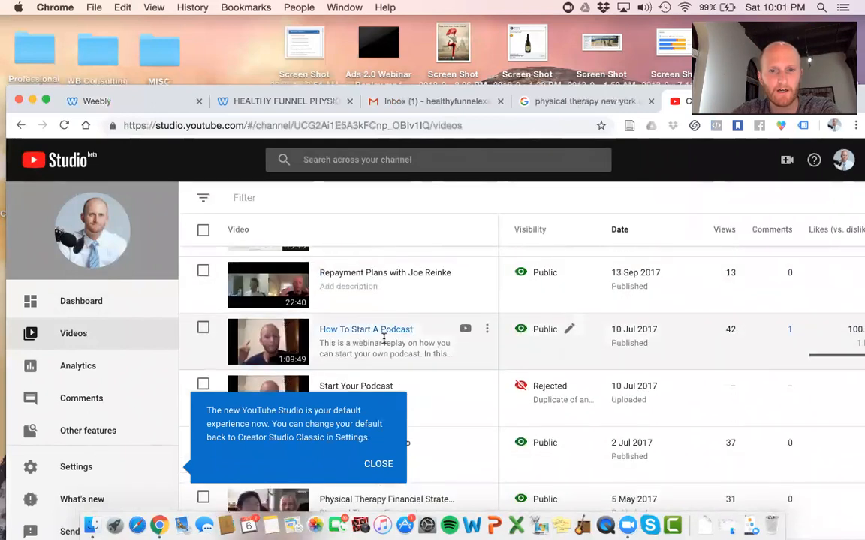
{"action": "scroll", "coordinate": [383, 339], "scroll_direction": "down", "scroll_amount": 1}
{"action": "scroll", "coordinate": [383, 342], "scroll_direction": "down", "scroll_amount": 3}
{"action": "scroll", "coordinate": [384, 344], "scroll_direction": "up", "scroll_amount": 2}
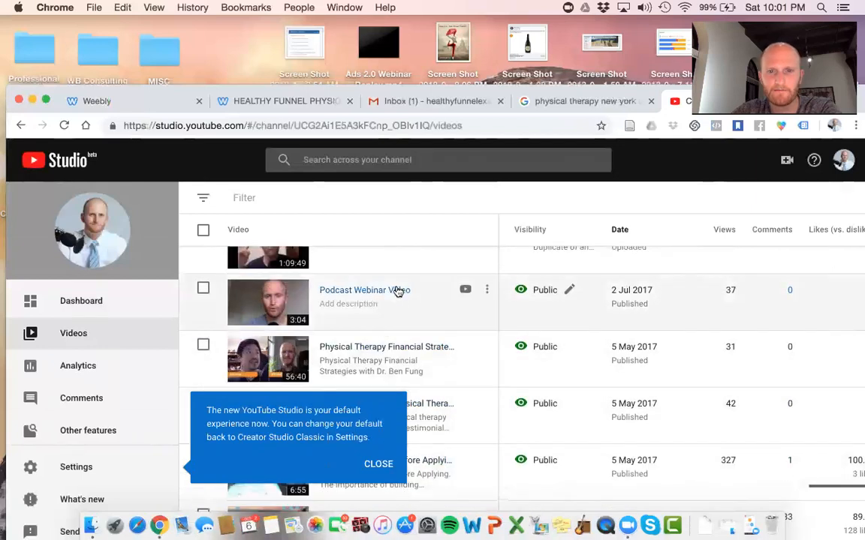
{"action": "left_click", "coordinate": [398, 292]}
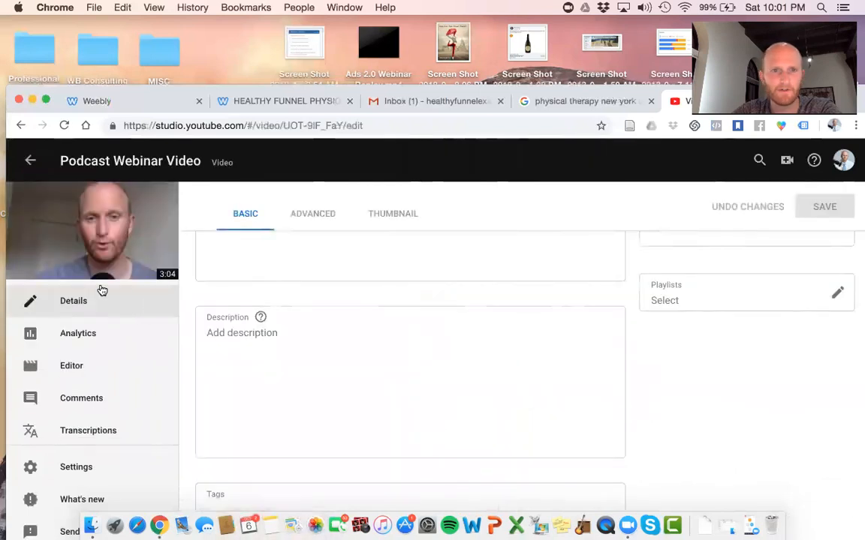
{"action": "scroll", "coordinate": [78, 374], "scroll_direction": "down", "scroll_amount": 1}
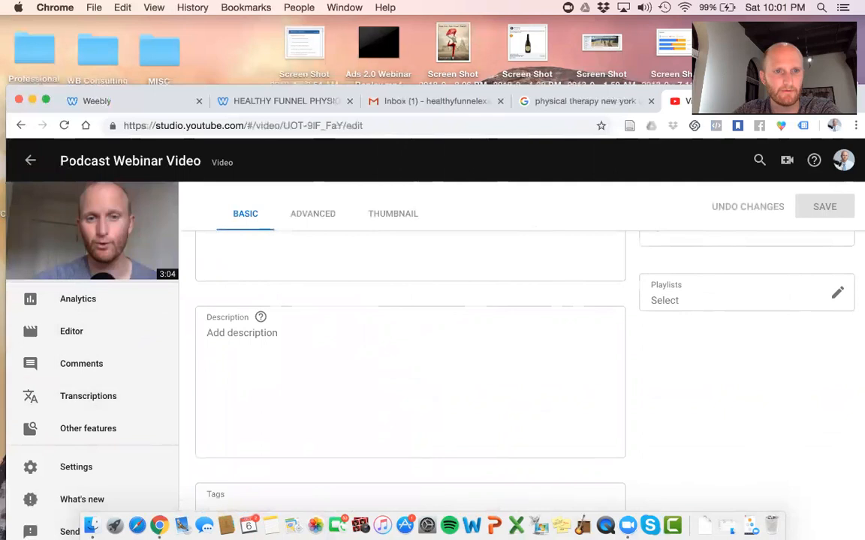
{"action": "left_click", "coordinate": [79, 231]}
{"action": "left_click", "coordinate": [28, 163]}
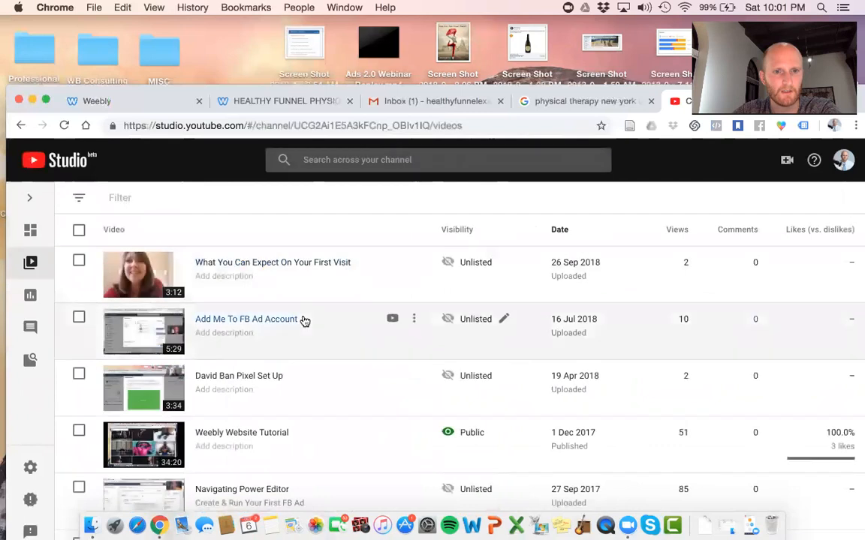
Copy the Podcast Webinar Video's shareable link from its options menu
{"action": "scroll", "coordinate": [304, 321], "scroll_direction": "down", "scroll_amount": 8}
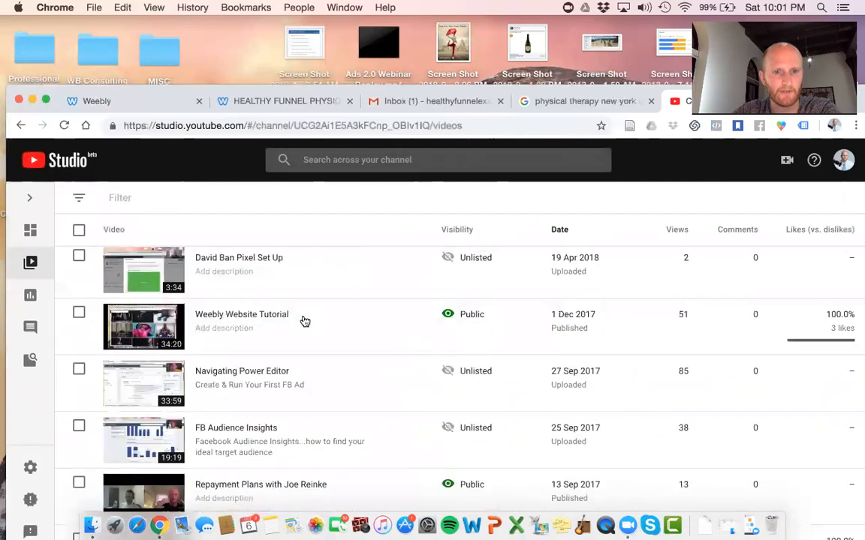
{"action": "scroll", "coordinate": [304, 321], "scroll_direction": "up", "scroll_amount": 3}
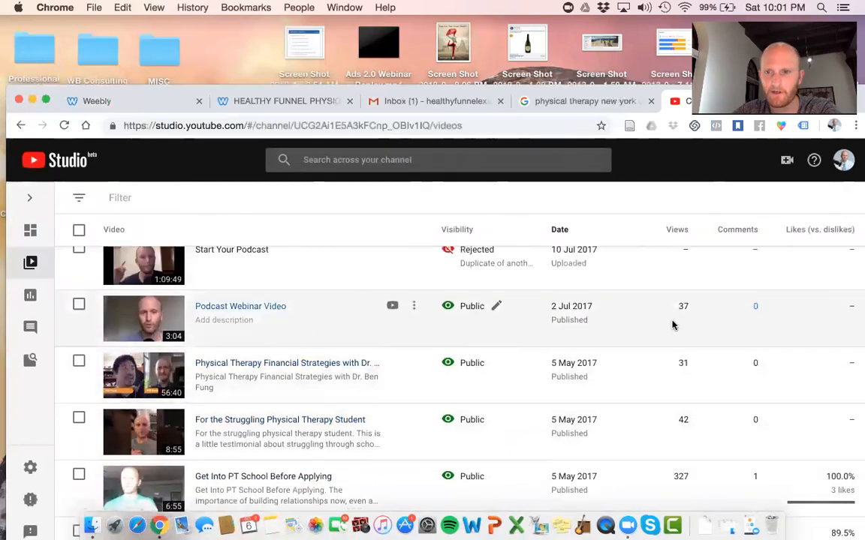
{"action": "left_click", "coordinate": [414, 314]}
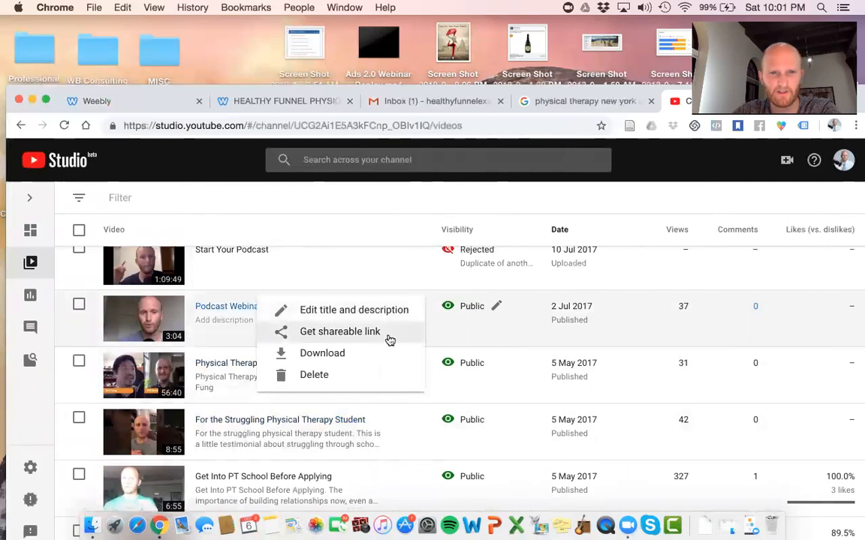
{"action": "left_click", "coordinate": [391, 340]}
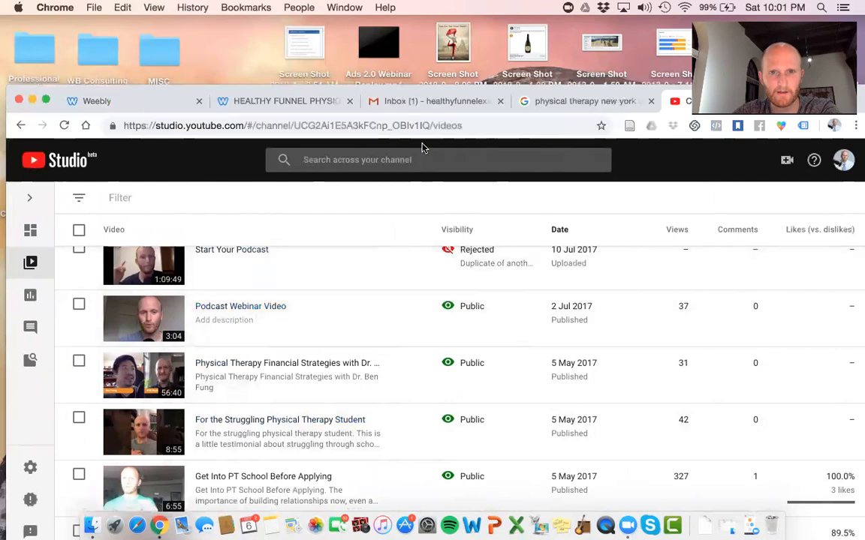
{"action": "left_click", "coordinate": [263, 94]}
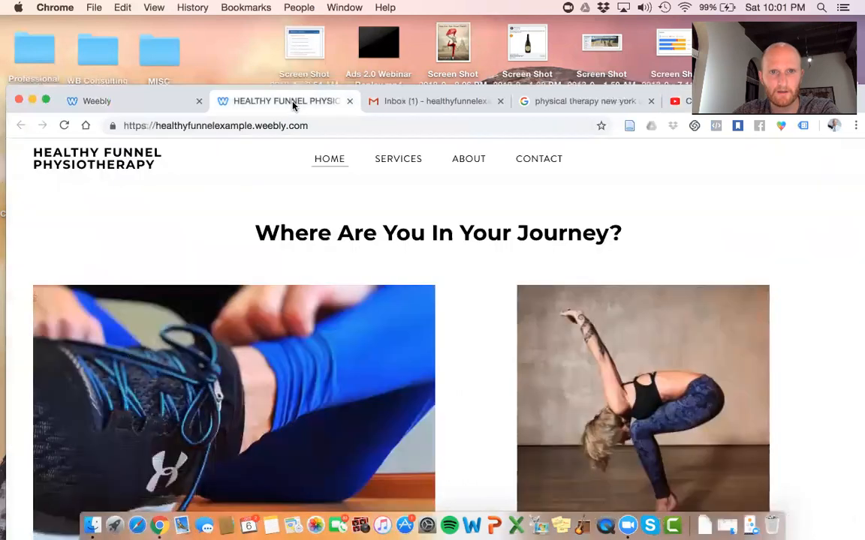
Paste the Podcast Webinar Video link into the YouTube block's URL field
{"action": "left_click", "coordinate": [93, 103]}
{"action": "left_click", "coordinate": [362, 339]}
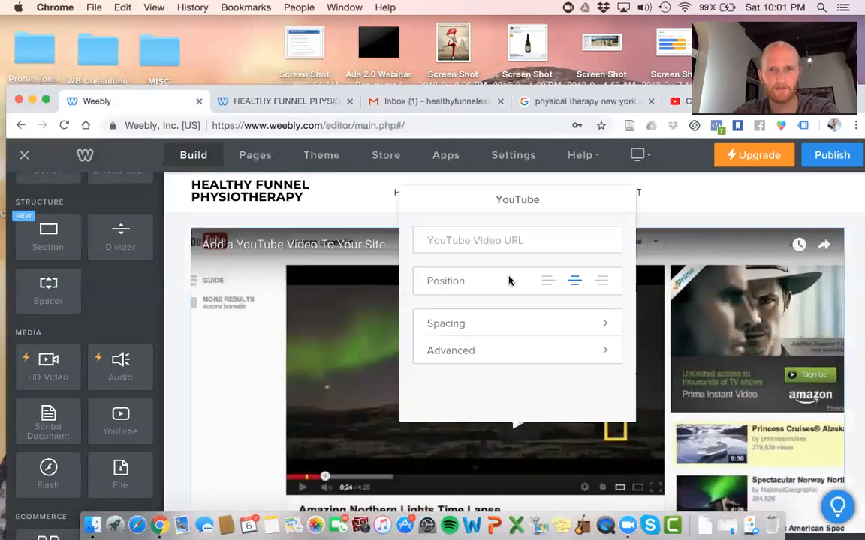
{"action": "right_click", "coordinate": [501, 246]}
{"action": "left_click", "coordinate": [523, 332]}
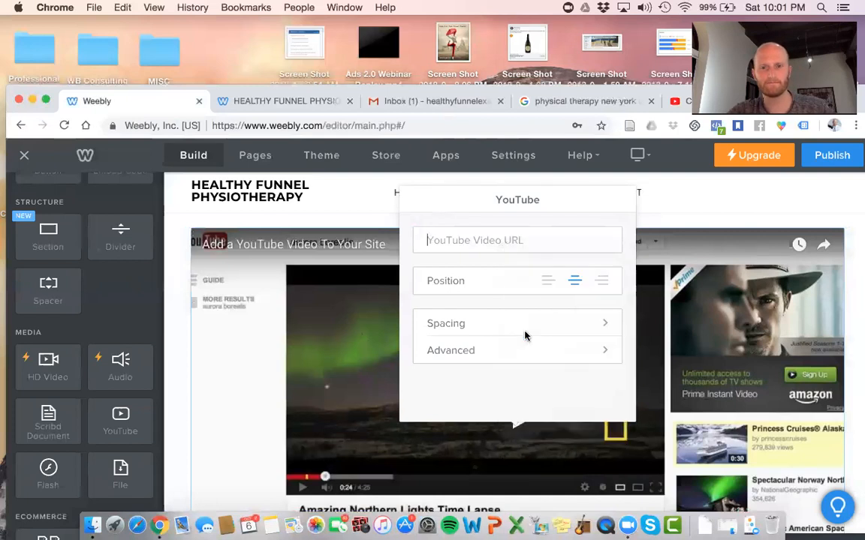
{"action": "left_click", "coordinate": [717, 197]}
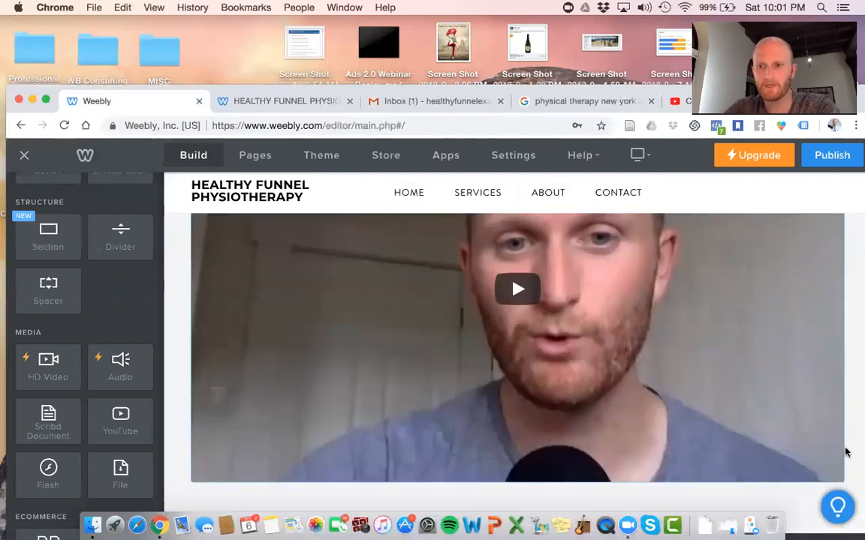
{"action": "scroll", "coordinate": [730, 420], "scroll_direction": "down", "scroll_amount": 5}
{"action": "scroll", "coordinate": [731, 418], "scroll_direction": "down", "scroll_amount": 5}
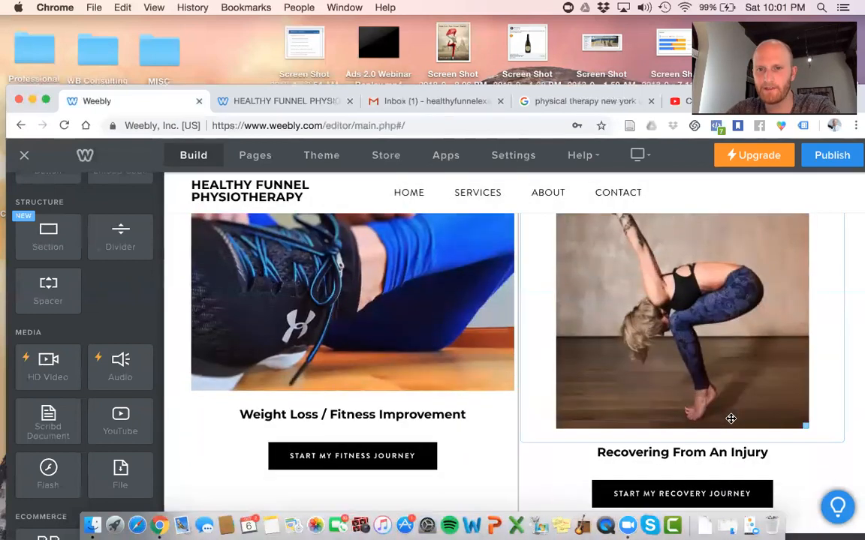
{"action": "scroll", "coordinate": [729, 421], "scroll_direction": "up", "scroll_amount": 10}
Set the embedded video's Advanced size to Large
{"action": "left_click", "coordinate": [692, 352]}
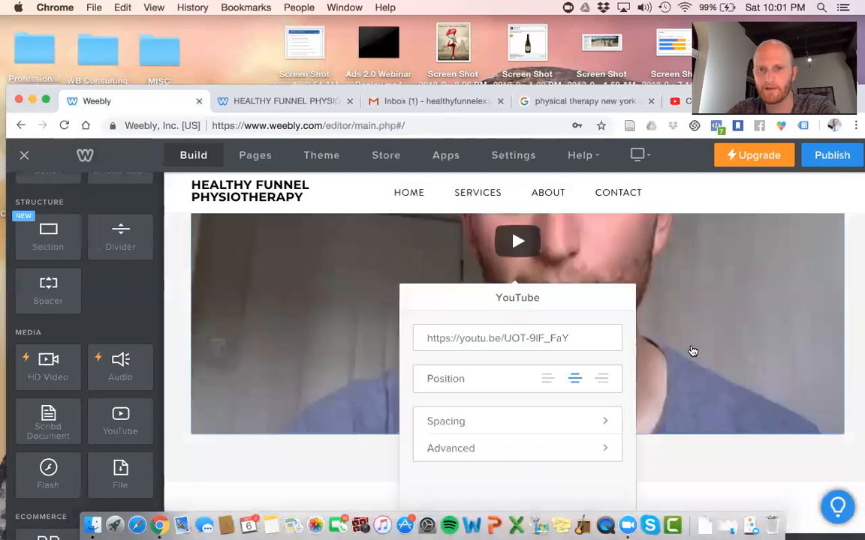
{"action": "left_click", "coordinate": [562, 449]}
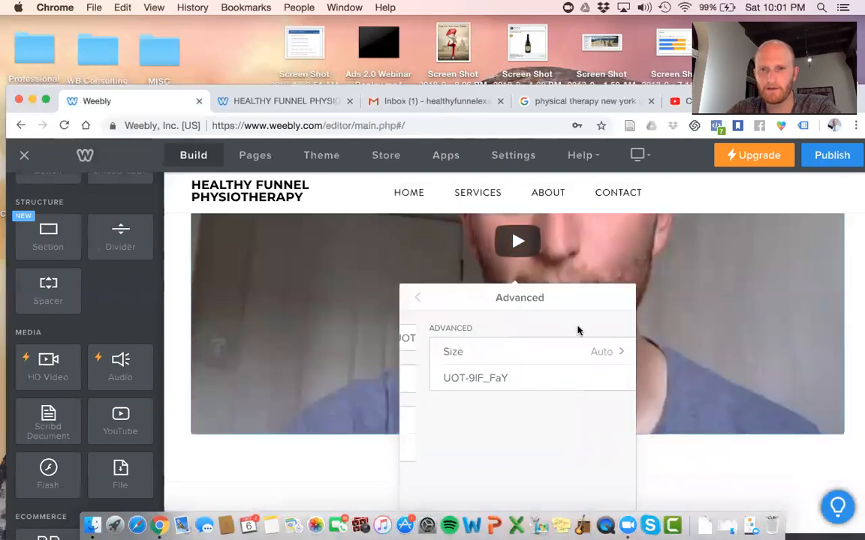
{"action": "left_click", "coordinate": [506, 351]}
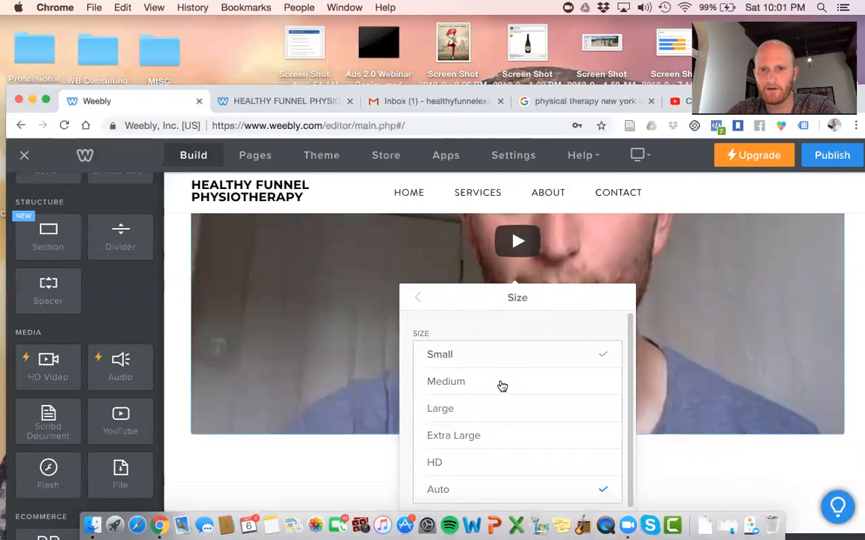
{"action": "left_click", "coordinate": [502, 382]}
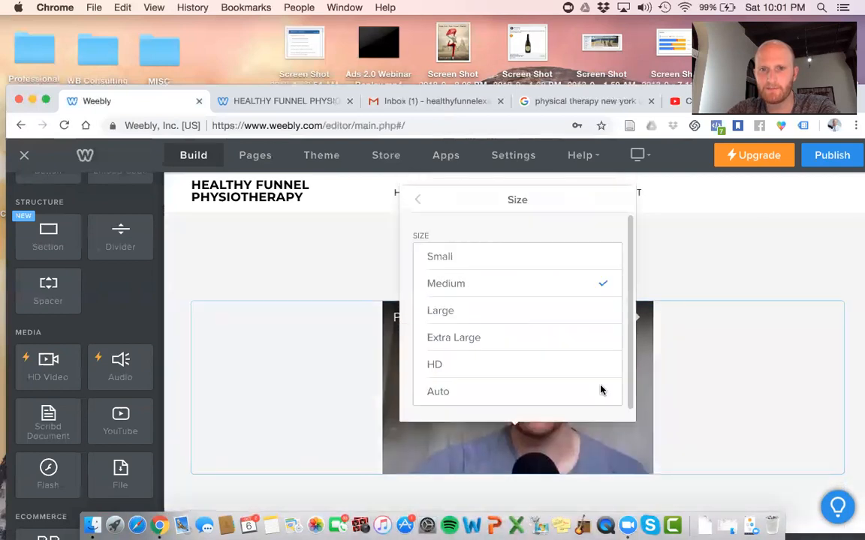
{"action": "left_click", "coordinate": [550, 313]}
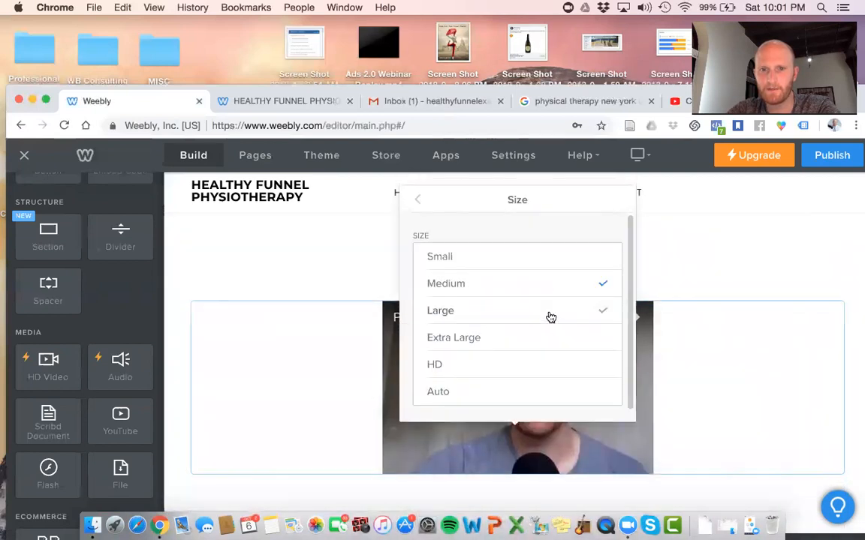
{"action": "left_click", "coordinate": [778, 249]}
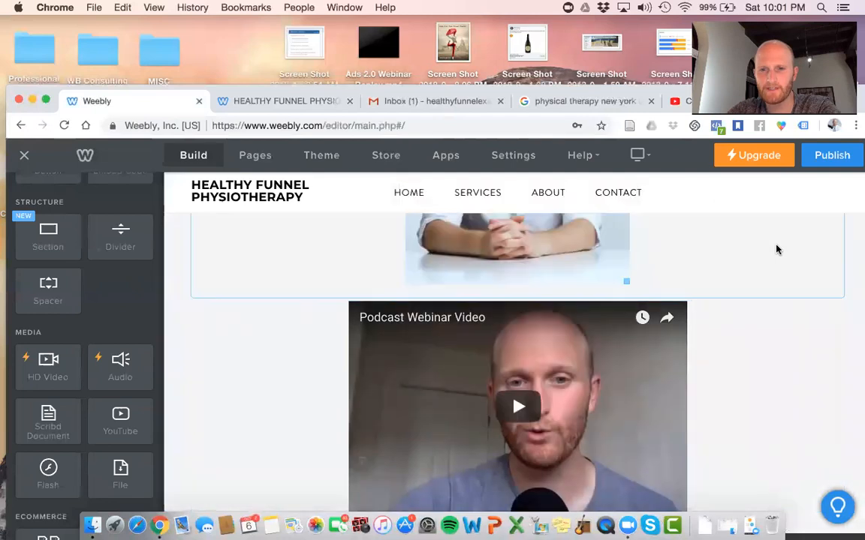
Delete the team headshot above the video
{"action": "scroll", "coordinate": [777, 249], "scroll_direction": "up", "scroll_amount": 3}
{"action": "scroll", "coordinate": [775, 248], "scroll_direction": "up", "scroll_amount": 2}
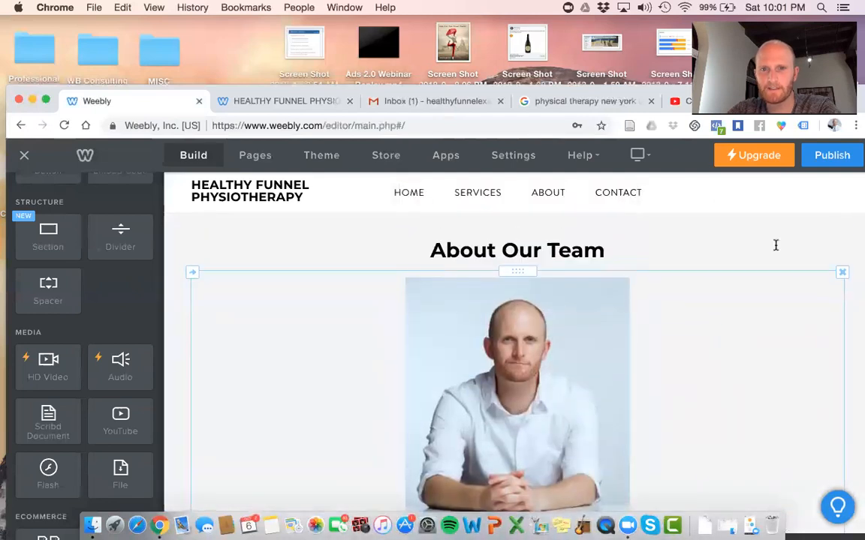
{"action": "left_click", "coordinate": [842, 273]}
{"action": "left_click", "coordinate": [825, 237]}
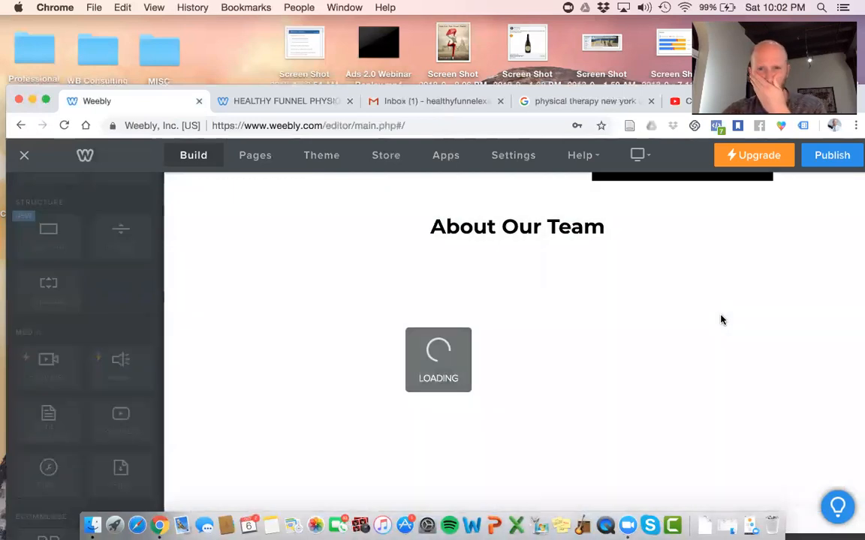
Add a text block below the video for the team member's name
{"action": "scroll", "coordinate": [722, 321], "scroll_direction": "up", "scroll_amount": 1}
{"action": "scroll", "coordinate": [722, 320], "scroll_direction": "down", "scroll_amount": 2}
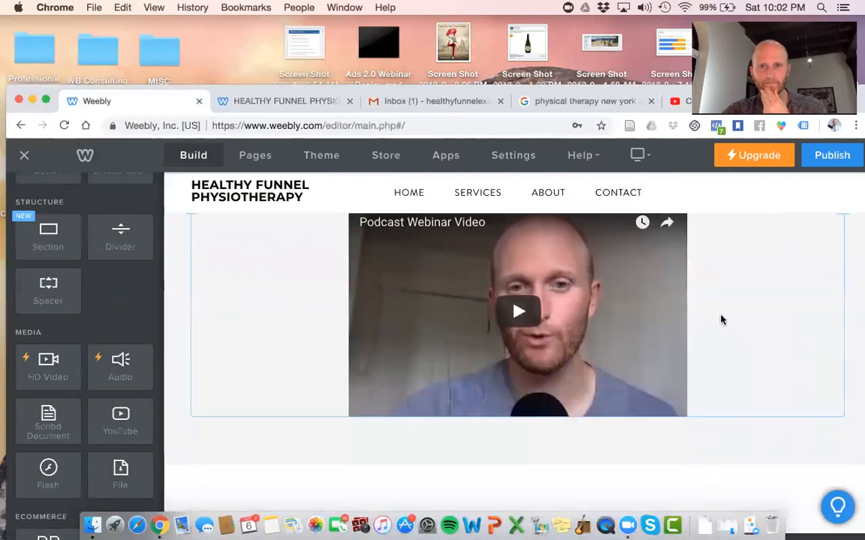
{"action": "scroll", "coordinate": [93, 264], "scroll_direction": "up", "scroll_amount": 8}
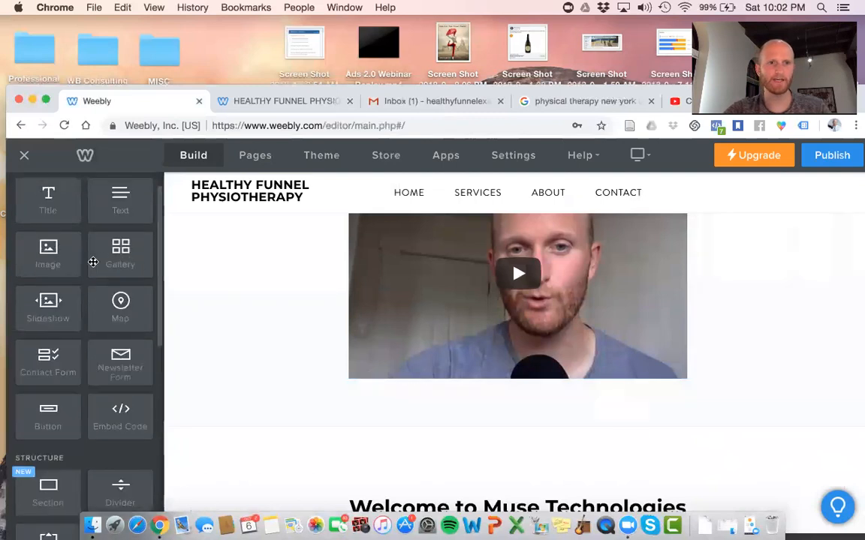
{"action": "left_click_drag", "start_coordinate": [114, 221], "coordinate": [517, 394]}
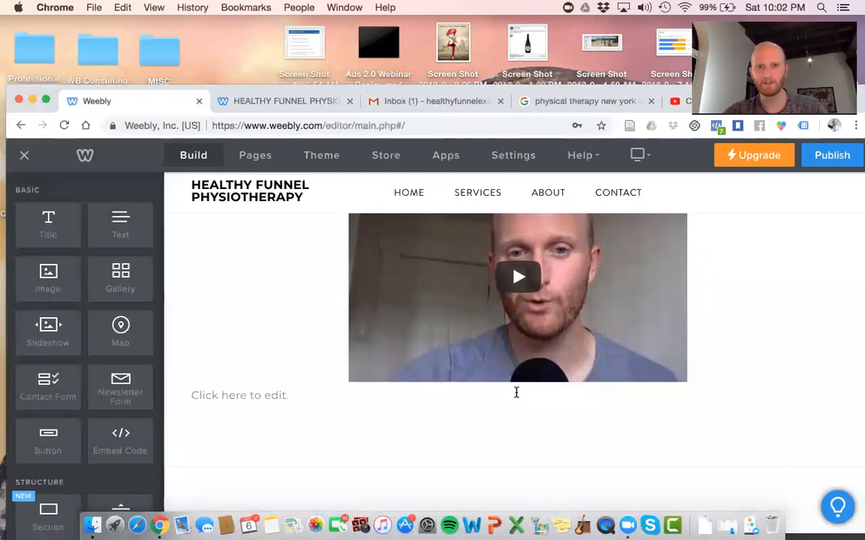
{"action": "left_click", "coordinate": [503, 398]}
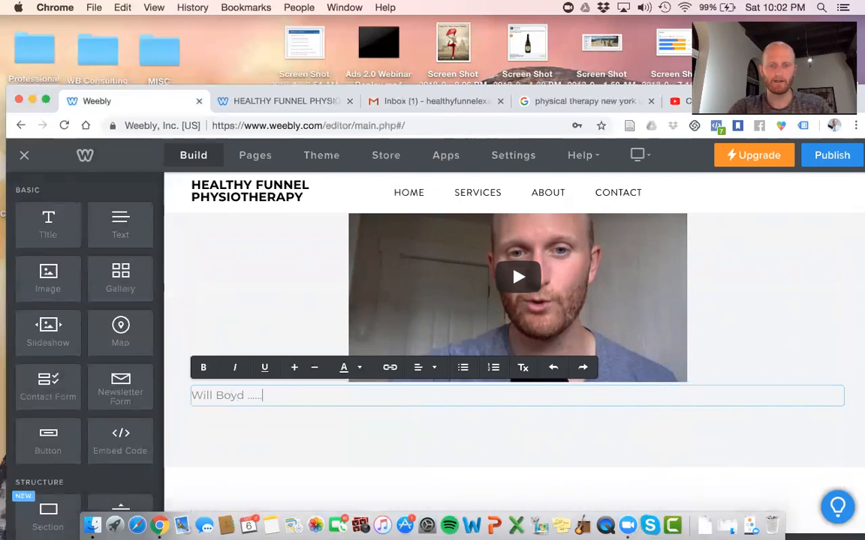
Centre the name caption and insert a new empty section below the video
{"action": "left_click", "coordinate": [419, 368]}
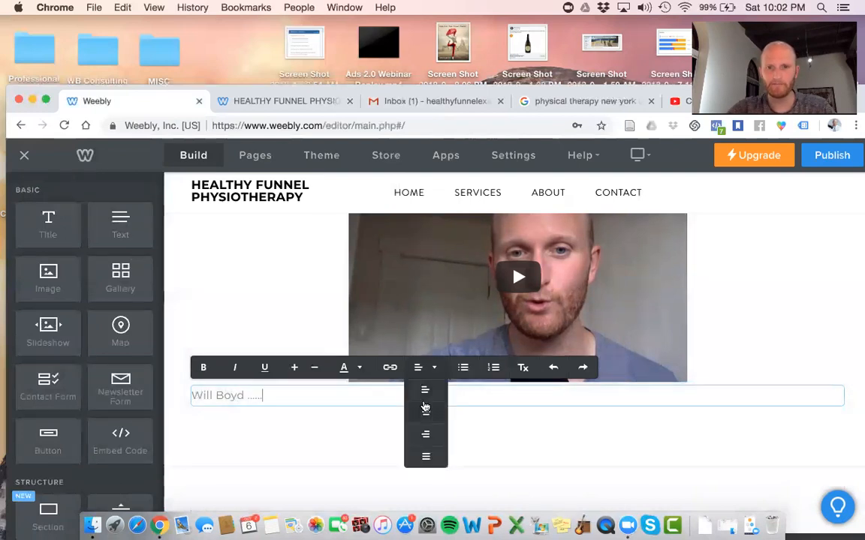
{"action": "left_click", "coordinate": [425, 412]}
{"action": "left_click", "coordinate": [803, 307]}
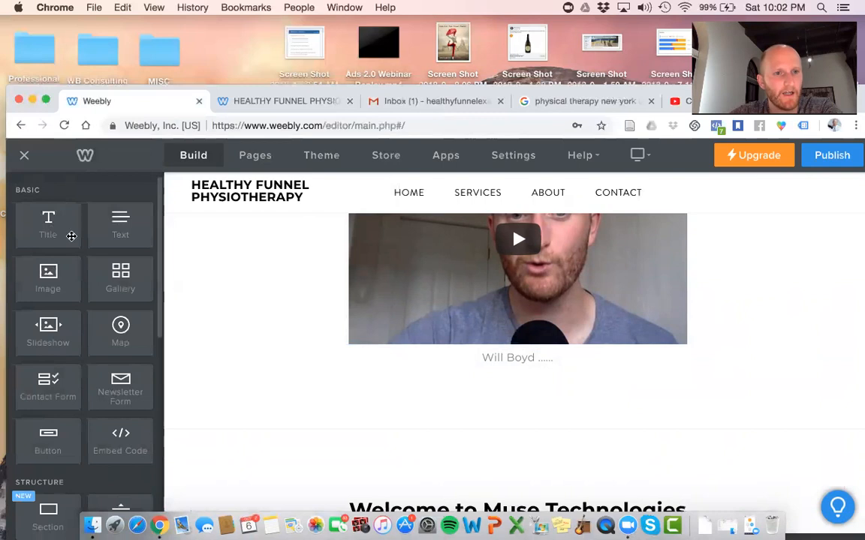
{"action": "mouse_move", "coordinate": [46, 234]}
{"action": "left_mouse_down"}
{"action": "mouse_move", "coordinate": [550, 449]}
{"action": "mouse_move", "coordinate": [180, 353]}
{"action": "mouse_move", "coordinate": [44, 226]}
{"action": "left_mouse_up"}
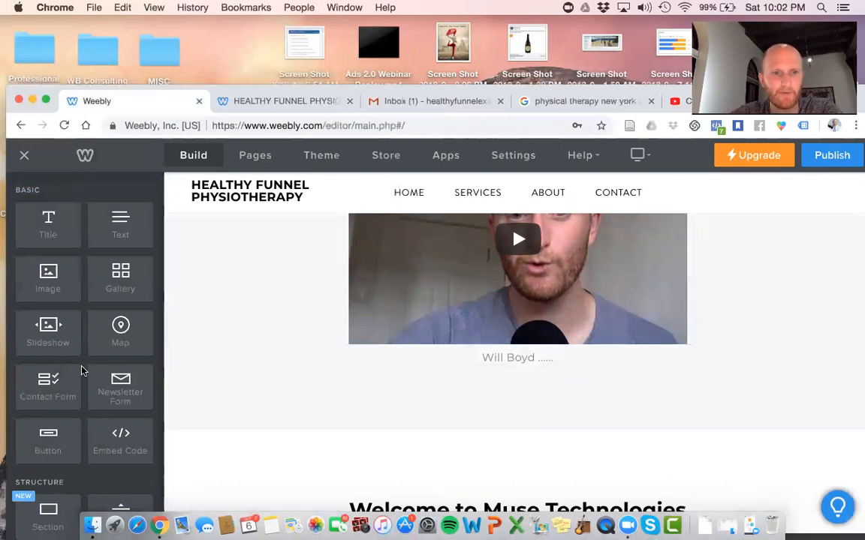
{"action": "mouse_move", "coordinate": [52, 518]}
{"action": "left_mouse_down"}
{"action": "mouse_move", "coordinate": [540, 419]}
{"action": "mouse_move", "coordinate": [534, 411]}
{"action": "left_mouse_up"}
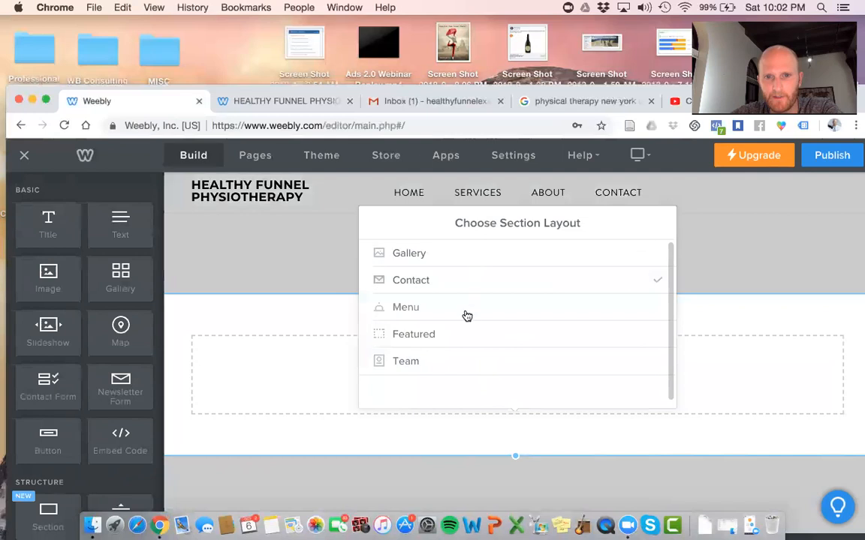
Apply the Featured 'From Clay to Cup' three-column layout to the new section
{"action": "left_click", "coordinate": [464, 335]}
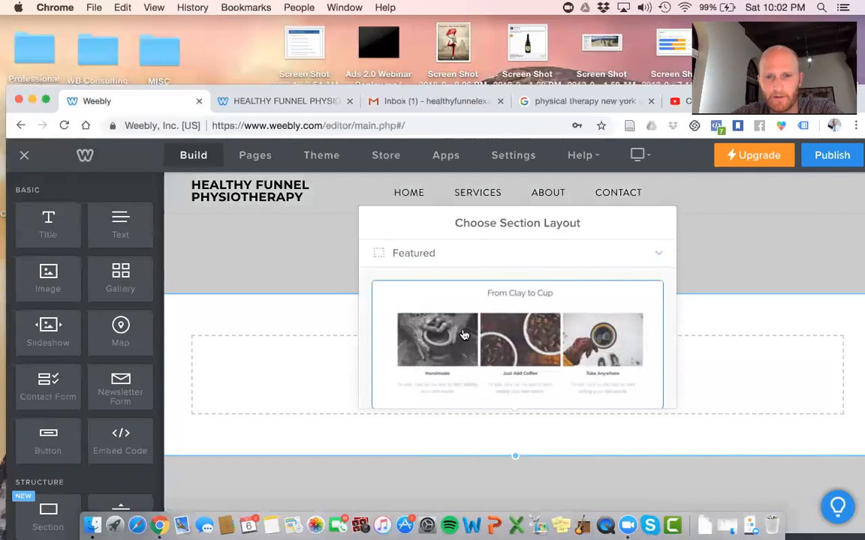
{"action": "left_click", "coordinate": [463, 334]}
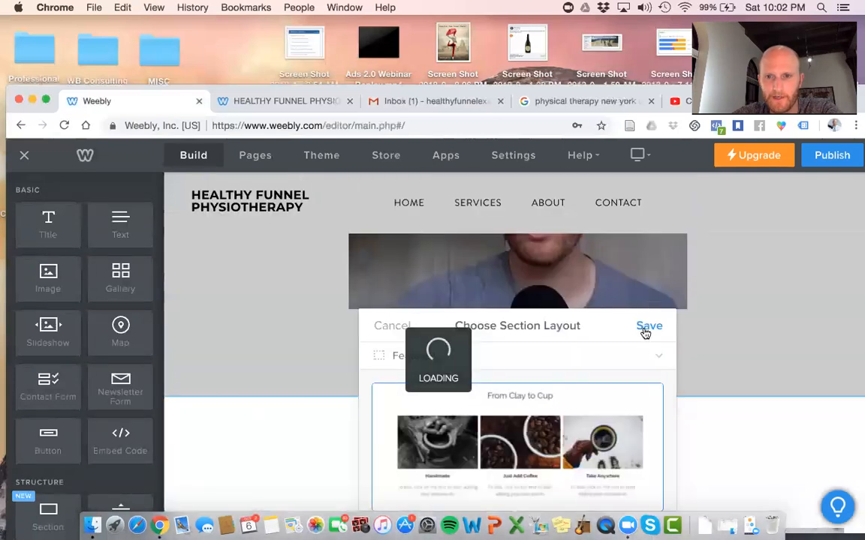
{"action": "left_click", "coordinate": [647, 327]}
Remove the new section's top spacer
{"action": "scroll", "coordinate": [645, 332], "scroll_direction": "down", "scroll_amount": 3}
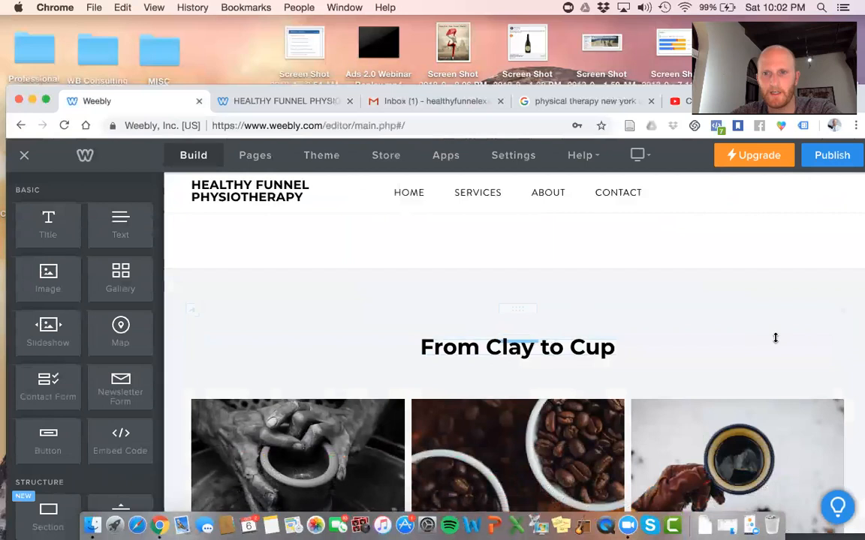
{"action": "left_click", "coordinate": [842, 309]}
{"action": "left_click", "coordinate": [803, 272]}
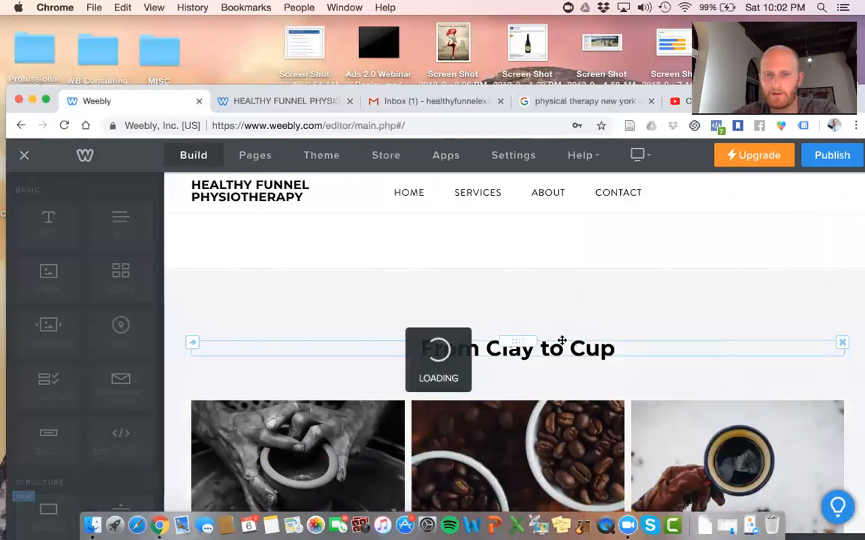
{"action": "left_click", "coordinate": [557, 299]}
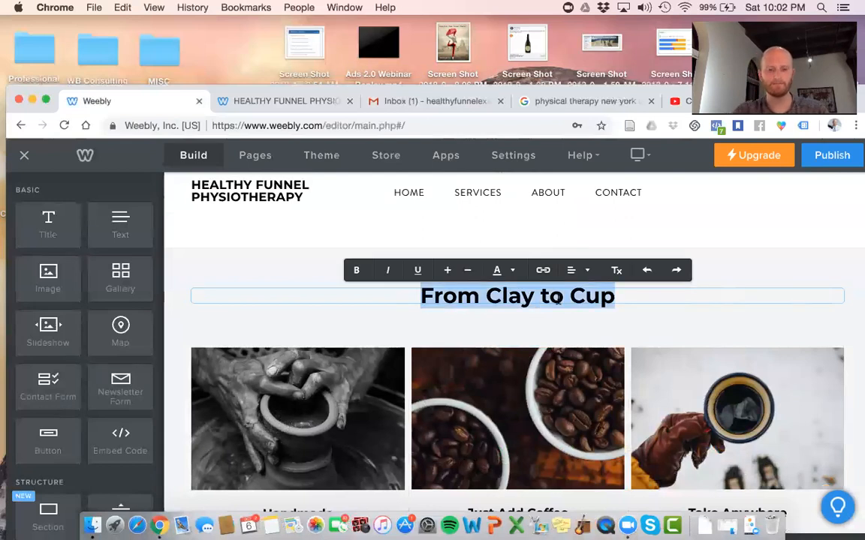
Replace the 'From Clay to Cup' heading with 'Grab One Of Our FREE Guides'
{"action": "type", "text": "Grab Your "}
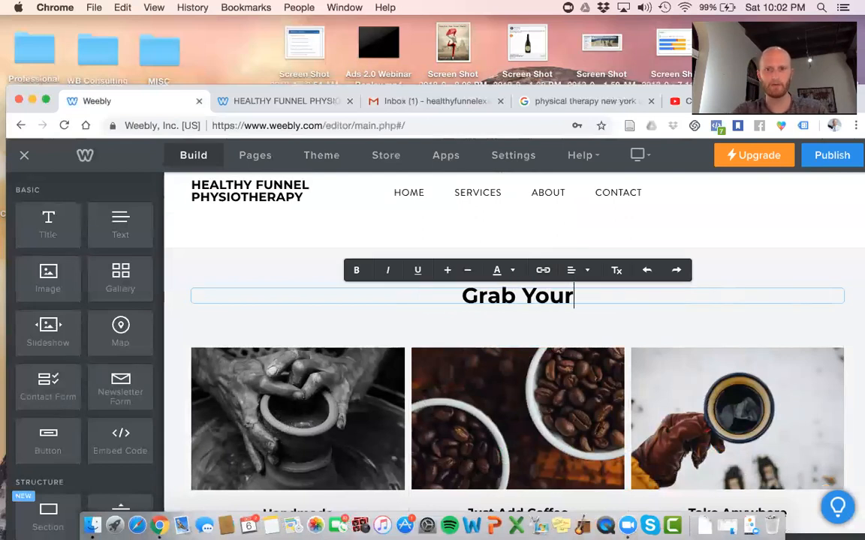
{"action": "type", "text": "F"}
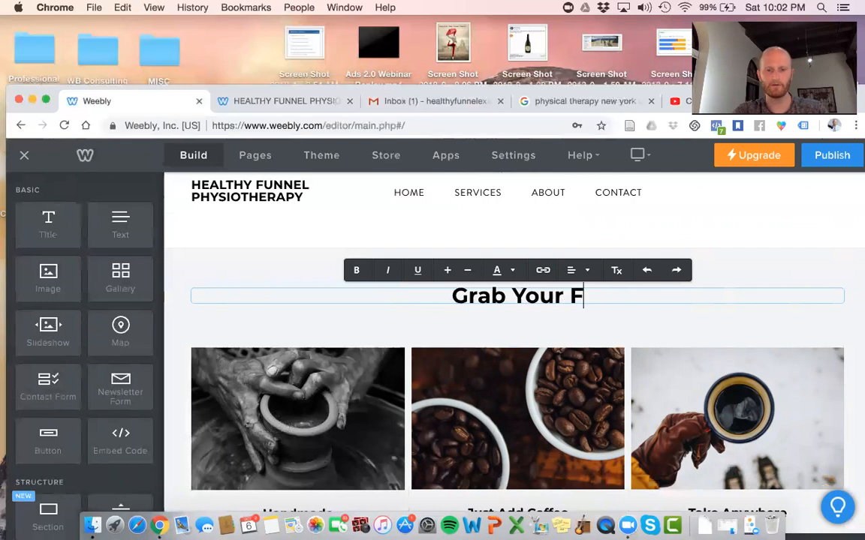
{"action": "type", "text": "REE Guide "}
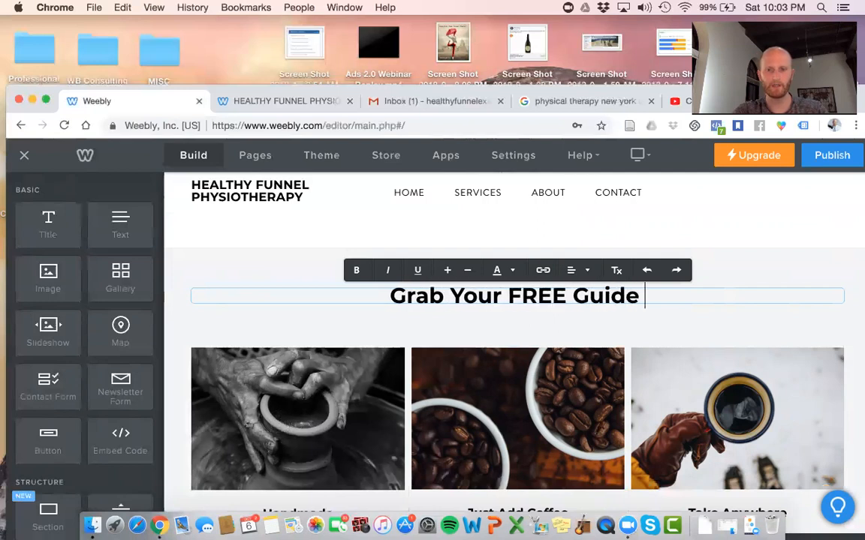
{"action": "type", "text": "To"}
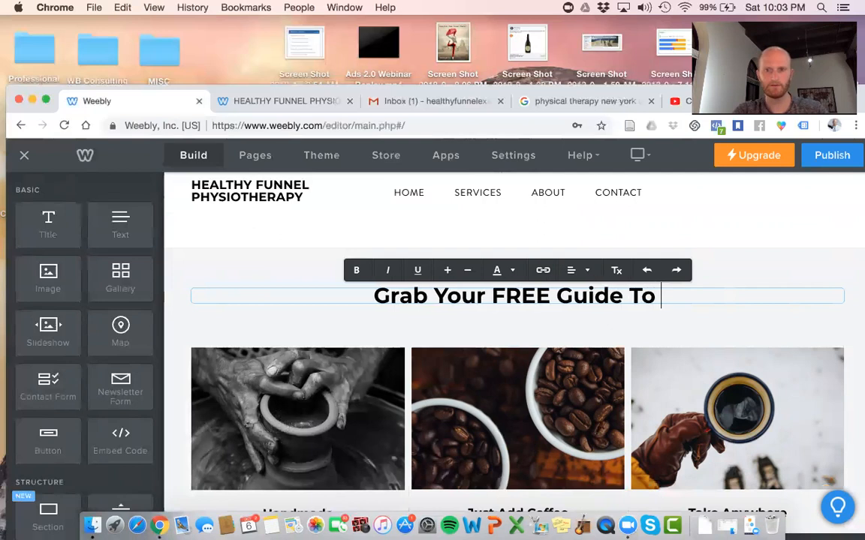
{"action": "key", "text": "BackSpace"}
{"action": "key", "text": "BackSpace"}
{"action": "key", "text": "BackSpace"}
{"action": "key", "text": "BackSpace"}
{"action": "key", "text": "BackSpace"}
{"action": "key", "text": "BackSpace"}
{"action": "key", "text": "BackSpace"}
{"action": "key", "text": "BackSpace"}
{"action": "key", "text": "BackSpace"}
{"action": "key", "text": "BackSpace"}
{"action": "key", "text": "BackSpace"}
{"action": "key", "text": "BackSpace"}
{"action": "key", "text": "BackSpace"}
{"action": "key", "text": "BackSpace"}
{"action": "key", "text": "BackSpace"}
{"action": "key", "text": "BackSpace"}
{"action": "key", "text": "BackSpace"}
{"action": "key", "text": "BackSpace"}
{"action": "type", "text": "One Of Our FREE Guides"}
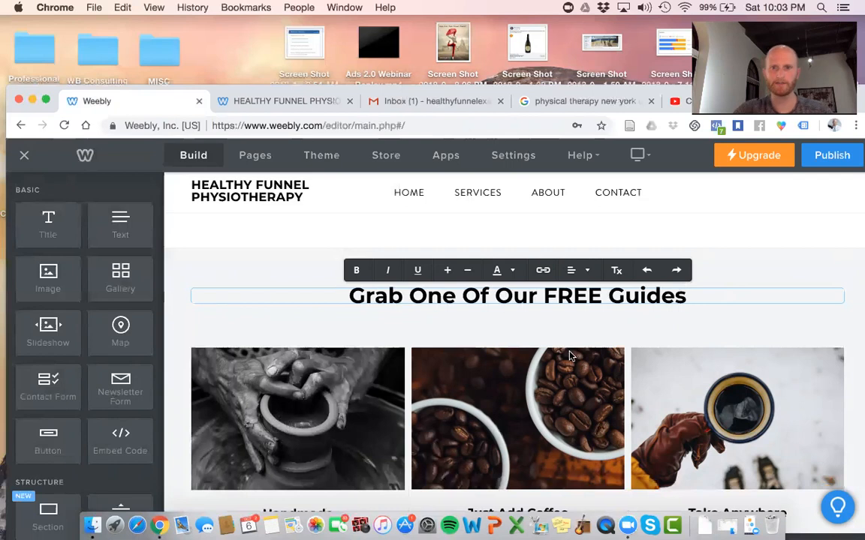
Title the first two guides '5 Lifestyle Changes You Need To Make For Eliminating Back Pain' and '6 Reasons Your Knee Pain Is Not Going Away...But Could Go Away'
{"action": "scroll", "coordinate": [496, 344], "scroll_direction": "down", "scroll_amount": 3}
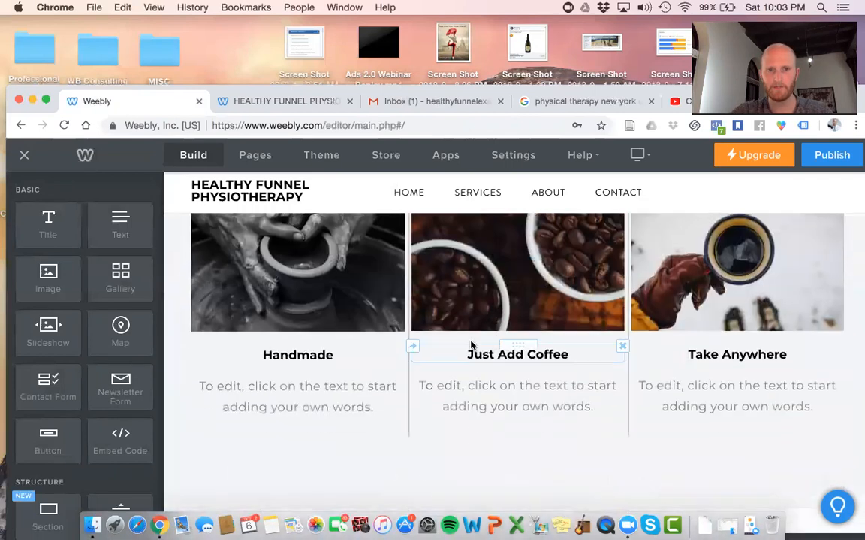
{"action": "double_click", "coordinate": [311, 357]}
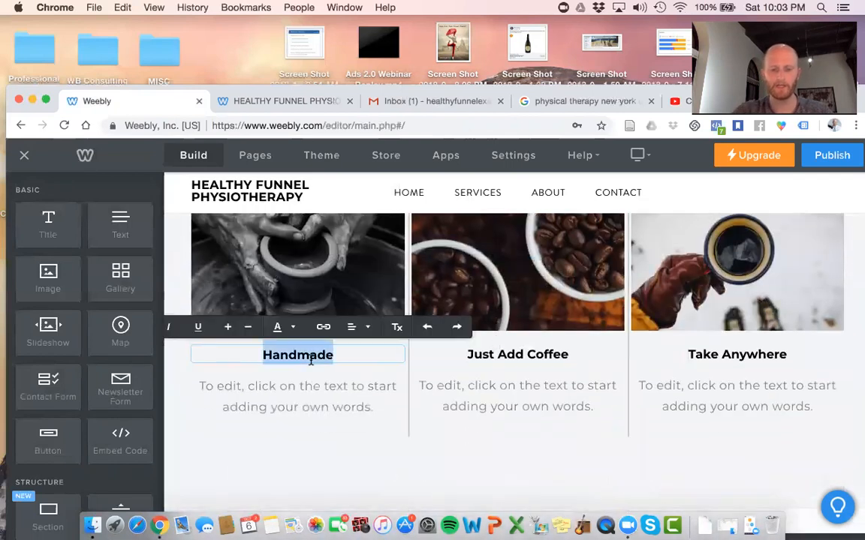
{"action": "type", "text": "5"}
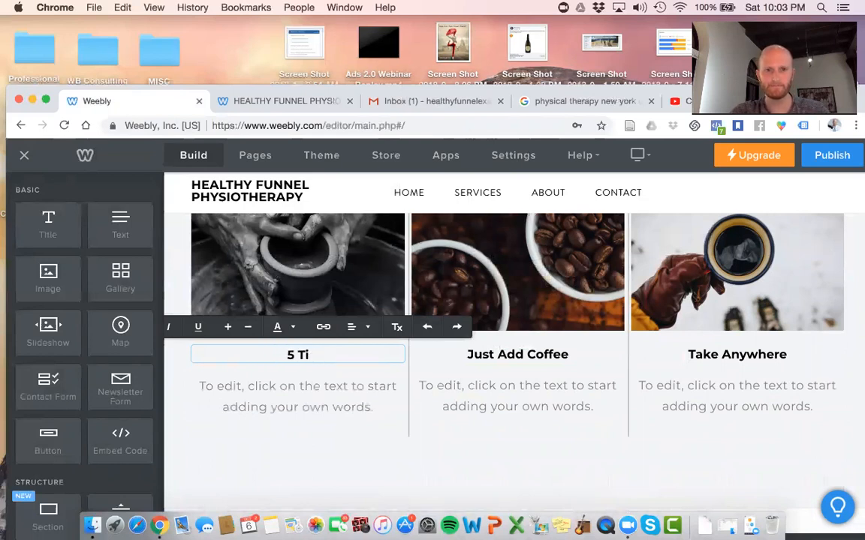
{"action": "type", "text": " Lifestyle Changes "}
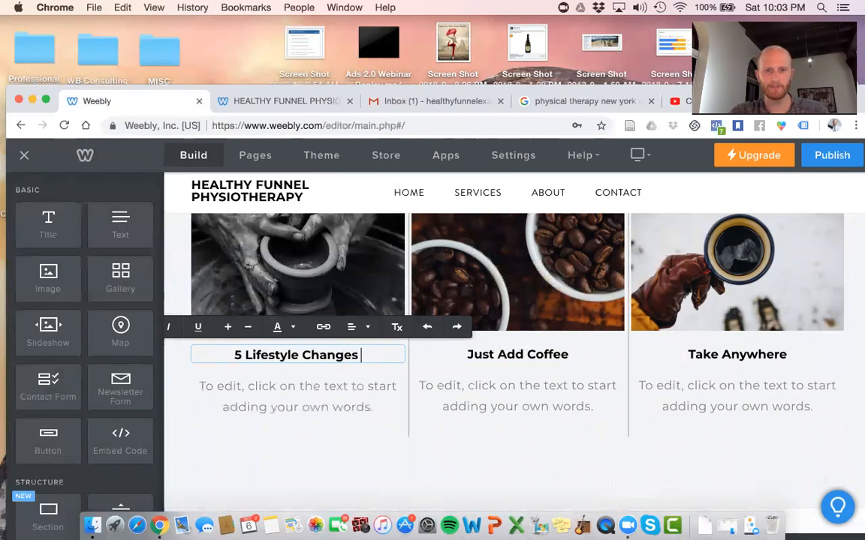
{"action": "type", "text": "You Need To Make For"}
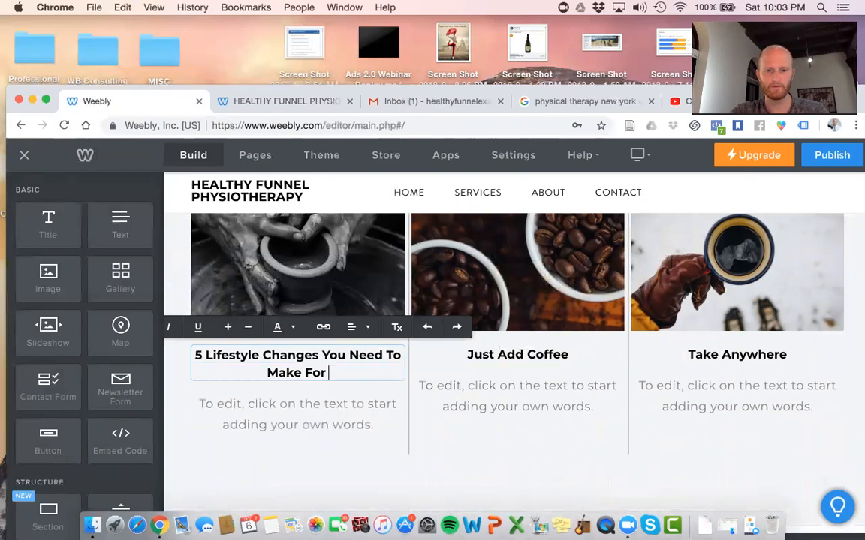
{"action": "type", "text": " Eliminat"}
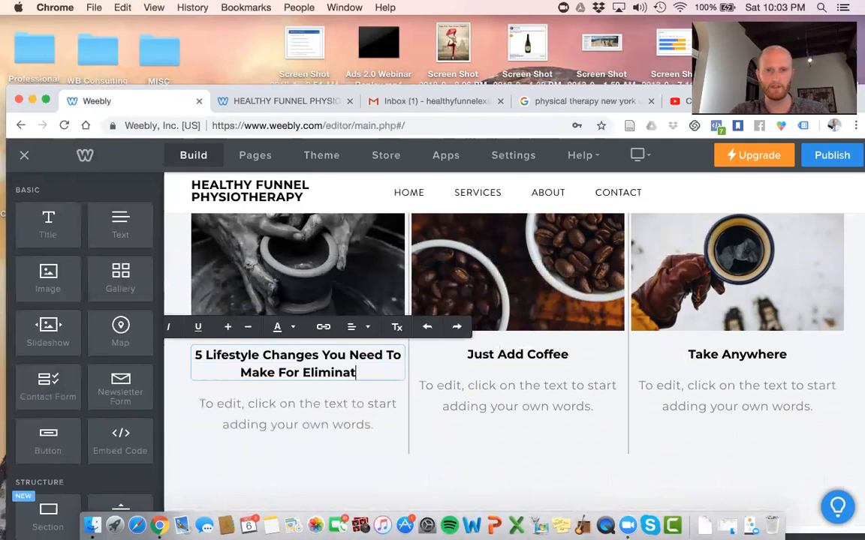
{"action": "type", "text": "ing Back Pain"}
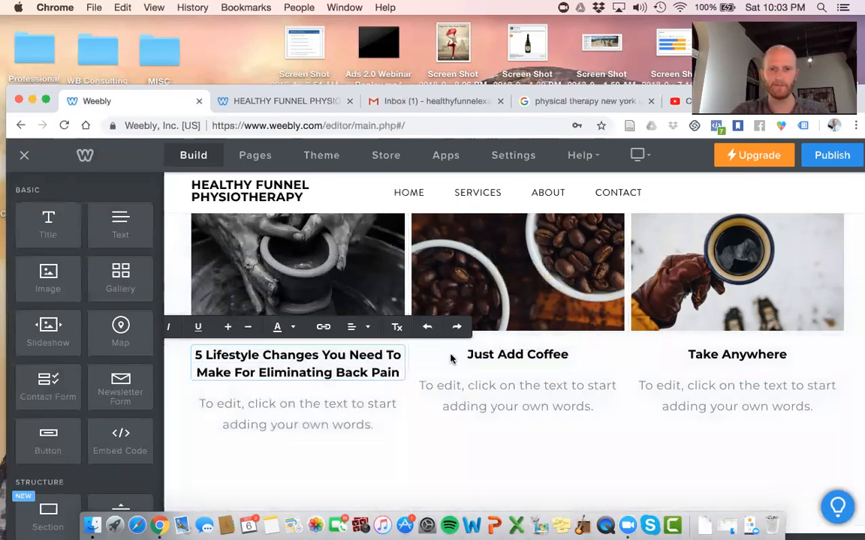
{"action": "left_click", "coordinate": [499, 351]}
{"action": "left_click", "coordinate": [499, 351]}
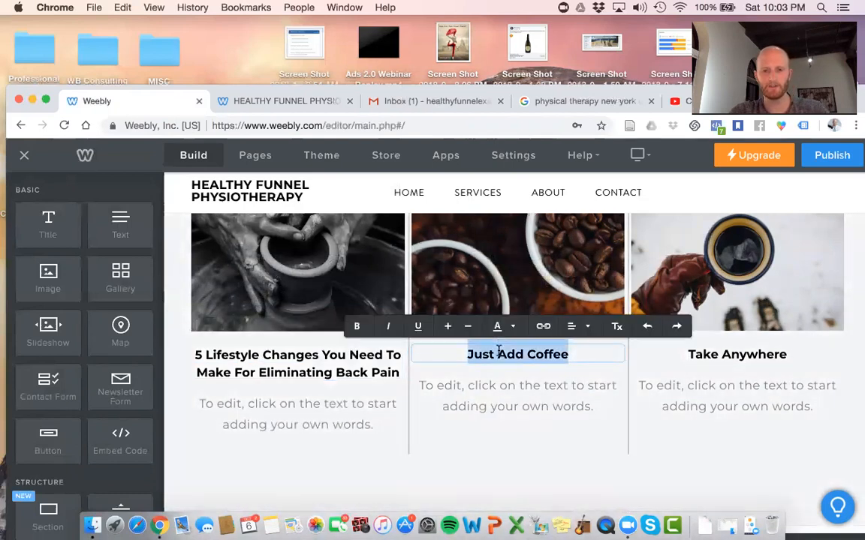
{"action": "type", "text": "6 Reasons Your Knee "}
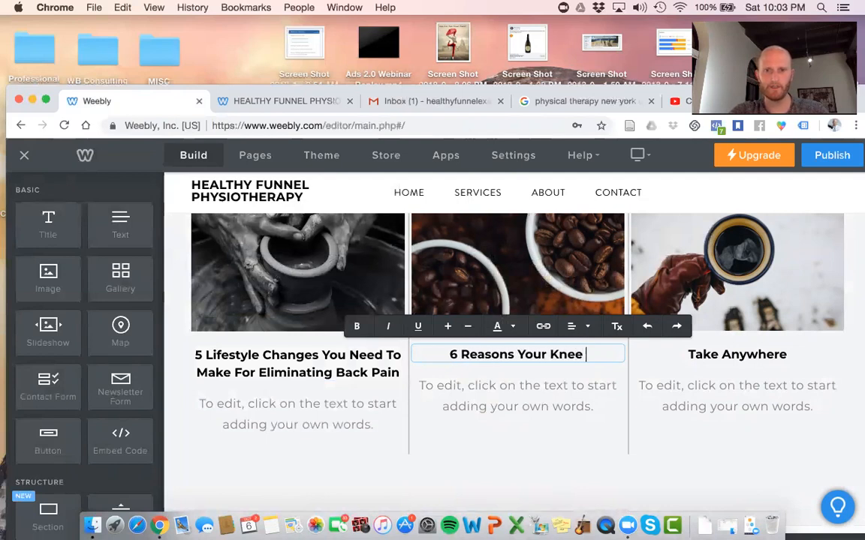
{"action": "type", "text": "Pain Is No"}
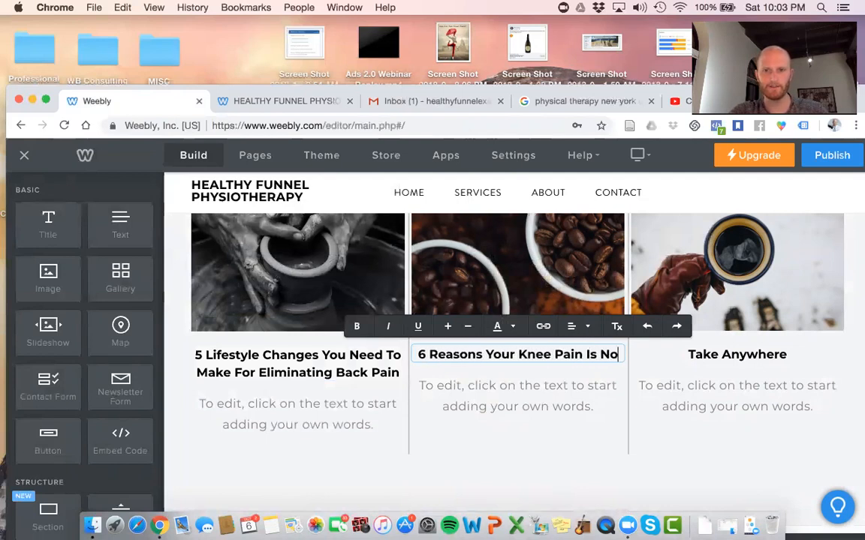
{"action": "type", "text": "t Going Away"}
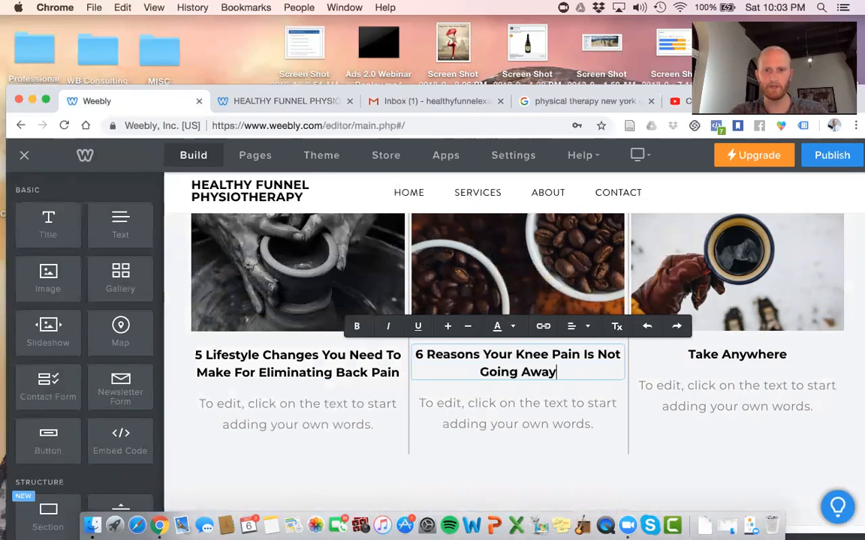
{"action": "type", "text": "..."}
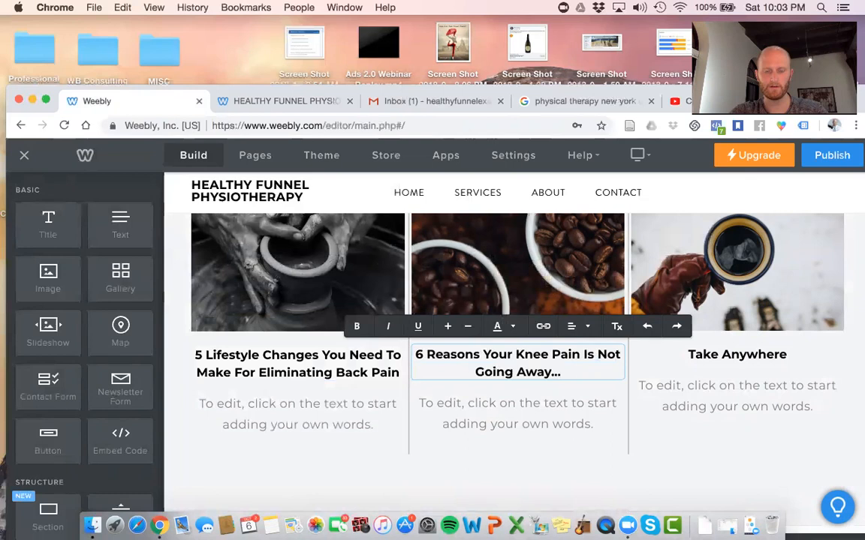
{"action": "type", "text": "But "}
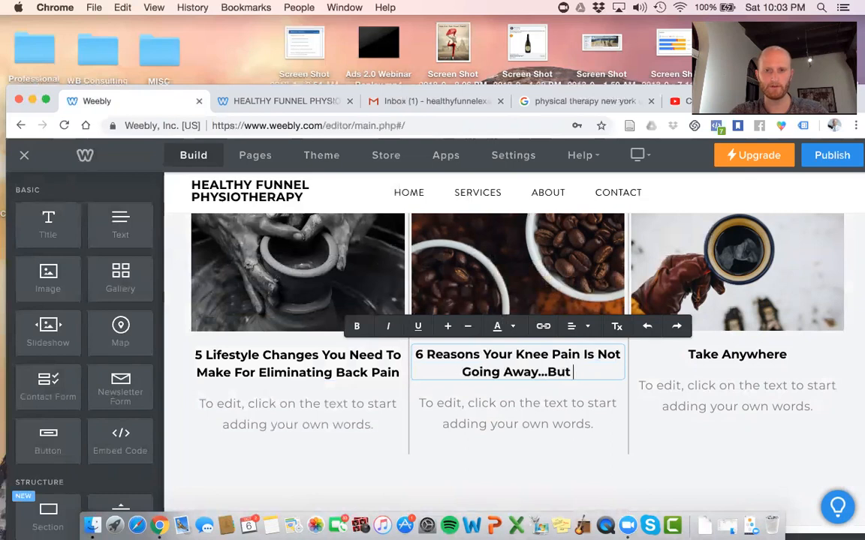
{"action": "type", "text": "Could Go Away"}
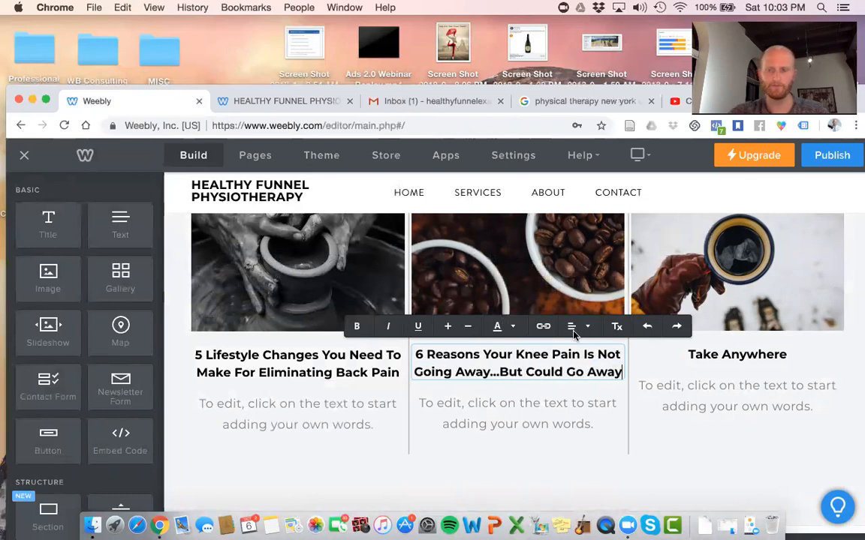
Retitle the third guide '4 Easy Strategies To Reducing Headache Symptoms Right Now'
{"action": "left_click", "coordinate": [739, 358]}
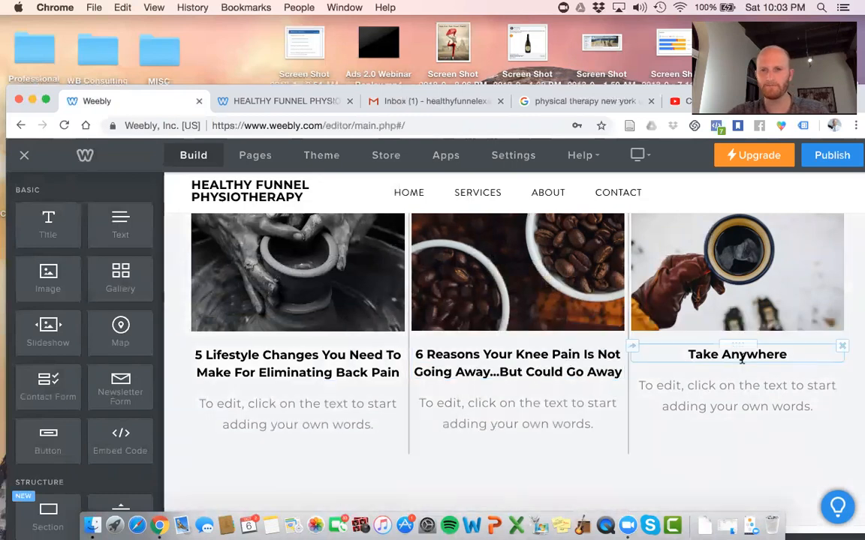
{"action": "triple_click", "coordinate": [741, 359]}
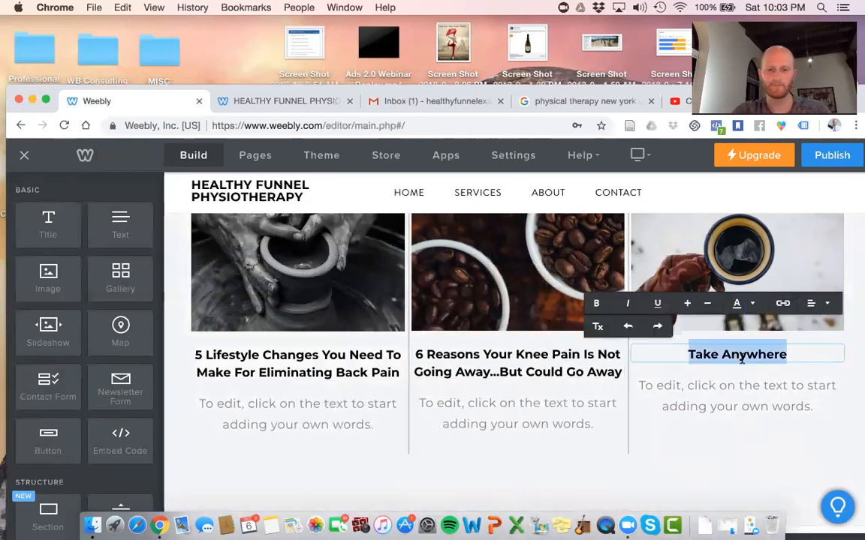
{"action": "type", "text": "3"}
{"action": "key", "text": "BackSpace"}
{"action": "type", "text": "4"}
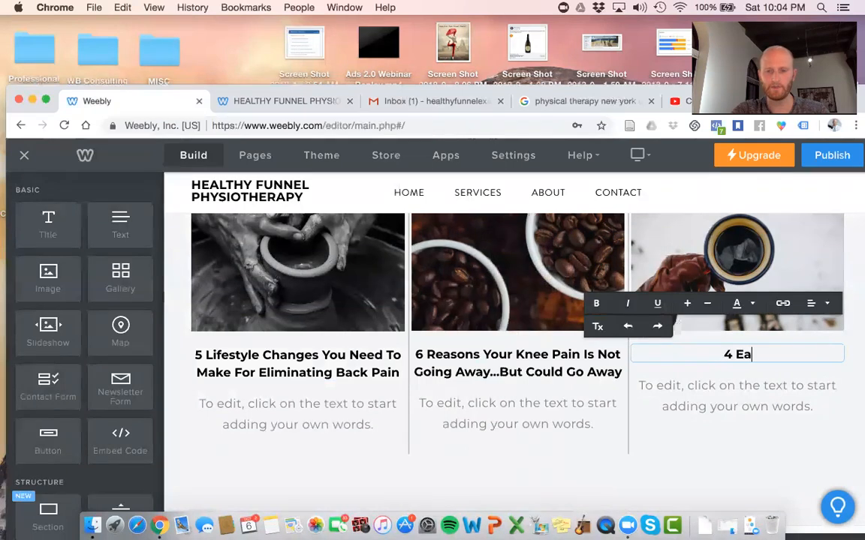
{"action": "type", "text": "Easy Strategies"}
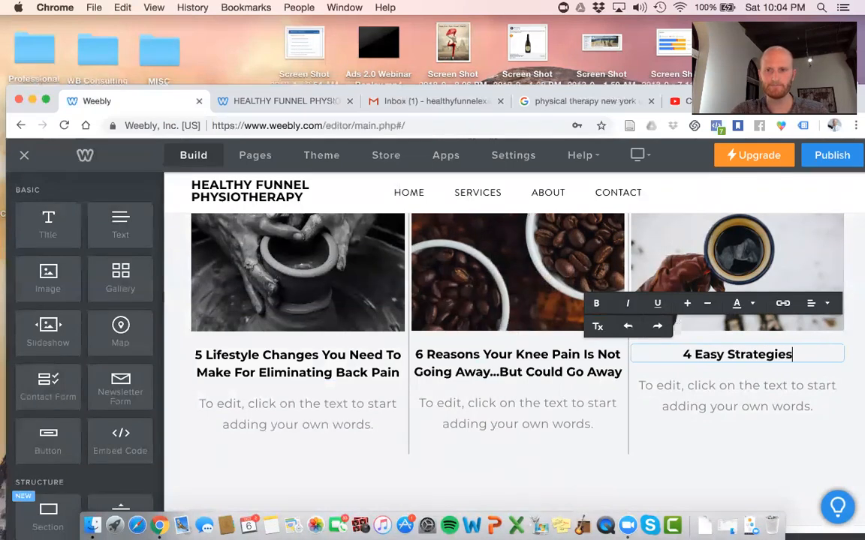
{"action": "type", "text": " To Reducing"}
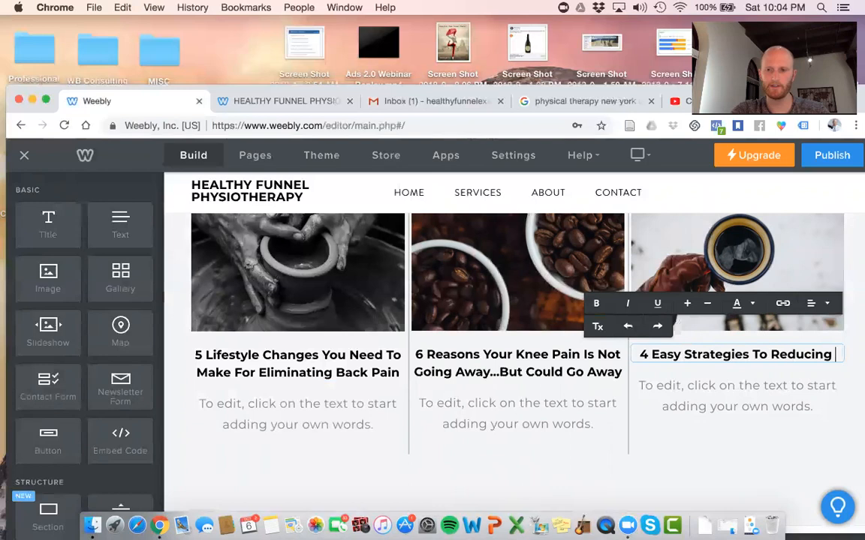
{"action": "type", "text": " Headache S"}
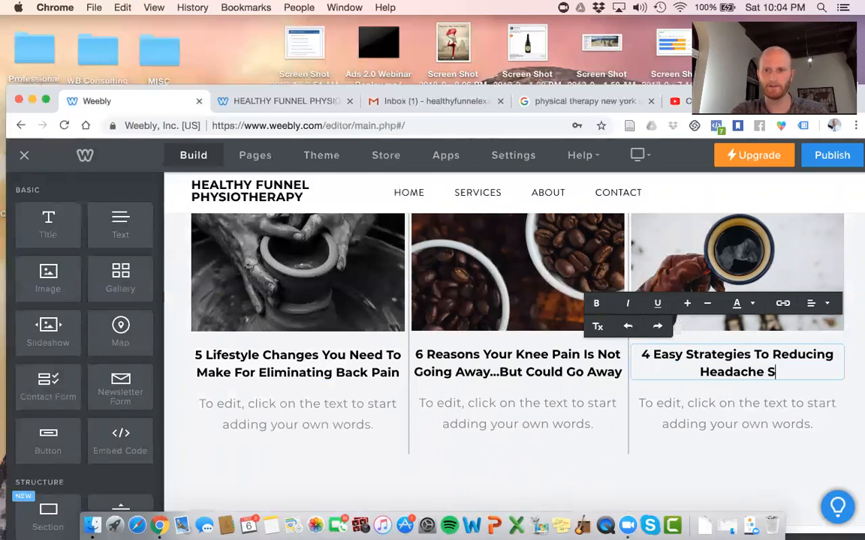
{"action": "type", "text": "ymptom"}
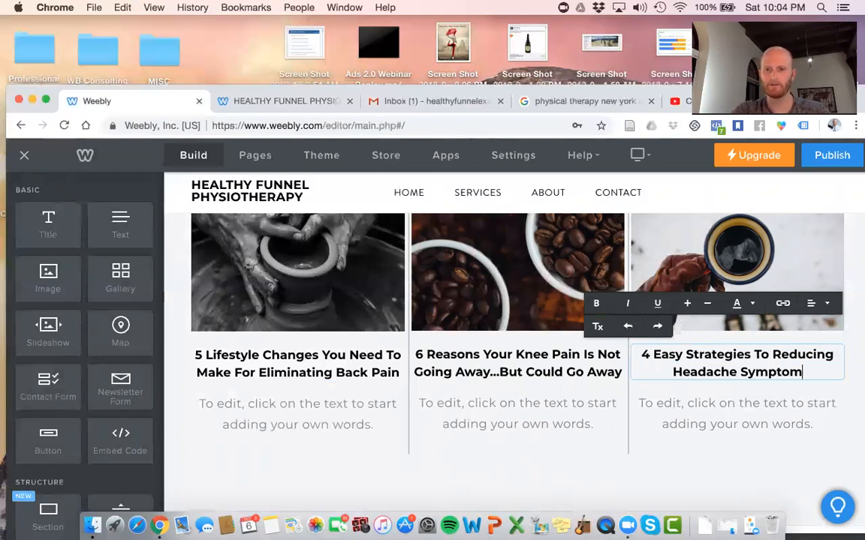
{"action": "type", "text": "s Immediat"}
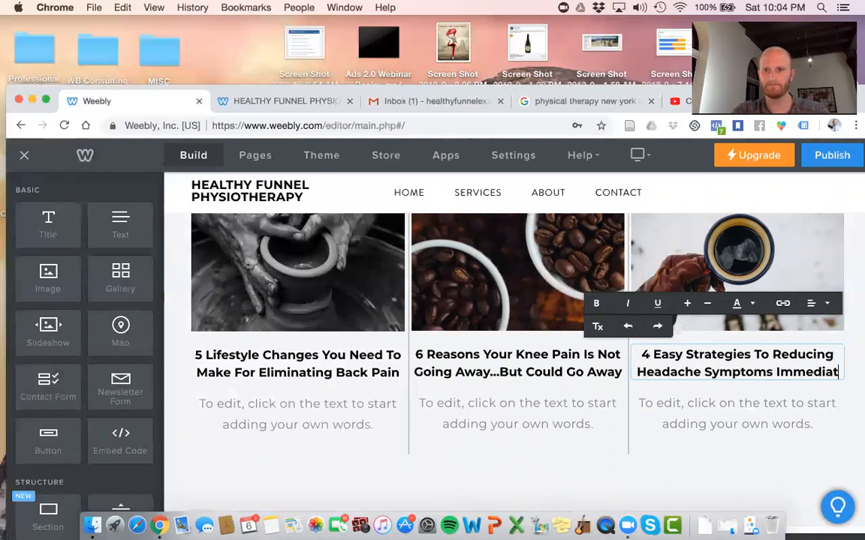
{"action": "key", "text": "BackSpace"}
{"action": "key", "text": "BackSpace"}
{"action": "key", "text": "BackSpace"}
{"action": "key", "text": "BackSpace"}
{"action": "key", "text": "BackSpace"}
{"action": "key", "text": "BackSpace"}
{"action": "key", "text": "BackSpace"}
{"action": "key", "text": "BackSpace"}
{"action": "type", "text": "Now"}
{"action": "key", "text": "BackSpace"}
{"action": "key", "text": "BackSpace"}
{"action": "key", "text": "BackSpace"}
{"action": "type", "text": "Right Now"}
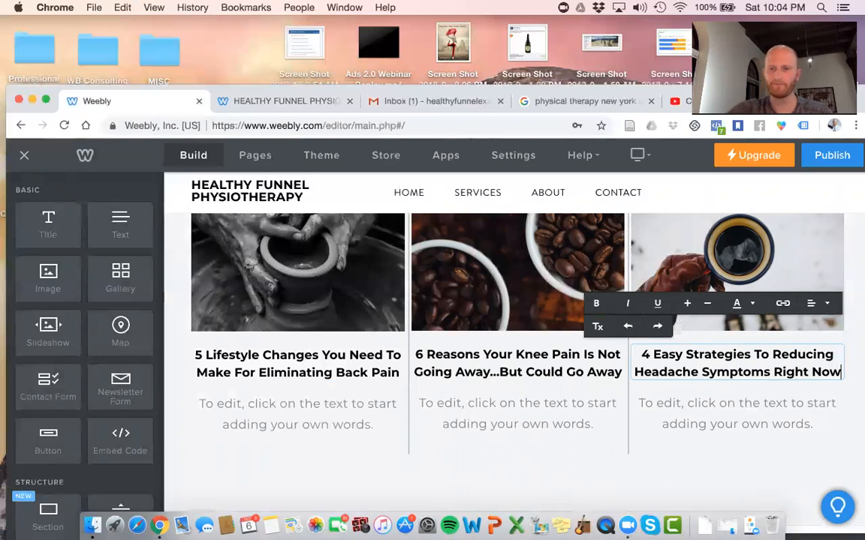
{"action": "left_click", "coordinate": [845, 418]}
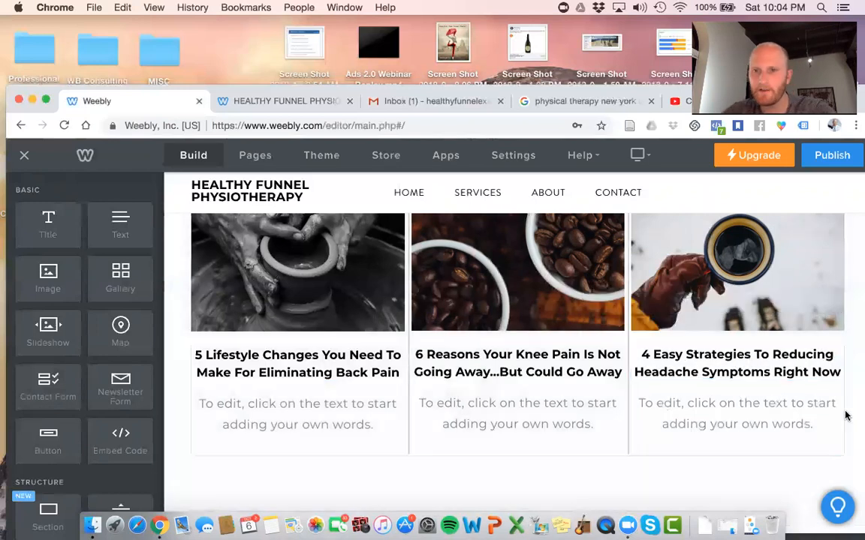
{"action": "scroll", "coordinate": [754, 285], "scroll_direction": "up", "scroll_amount": 2}
Delete the placeholder paragraphs from the back-pain, knee-pain and headache guide columns, confirming each deletion
{"action": "scroll", "coordinate": [713, 310], "scroll_direction": "up", "scroll_amount": 3}
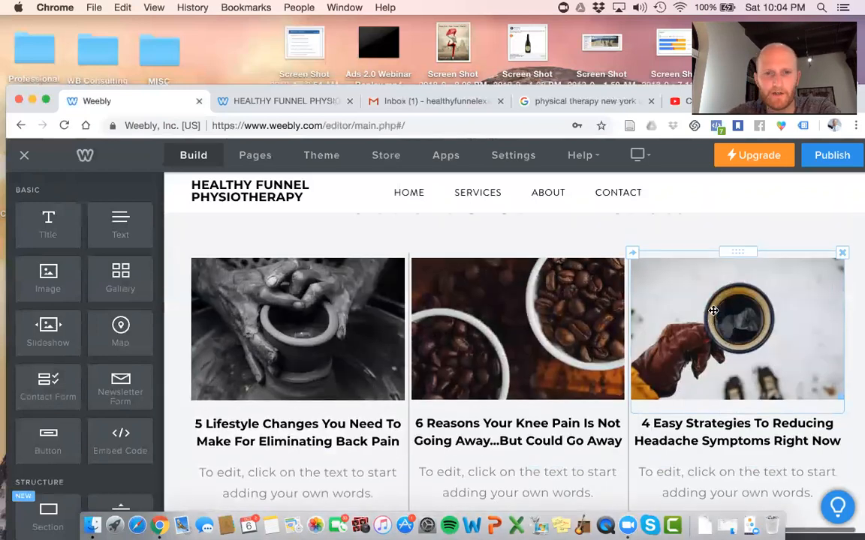
{"action": "scroll", "coordinate": [712, 309], "scroll_direction": "down", "scroll_amount": 5}
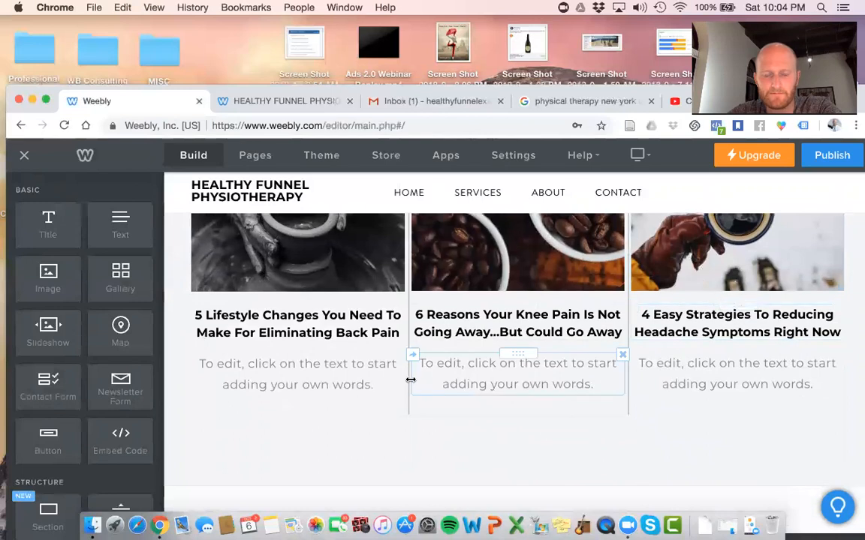
{"action": "left_click", "coordinate": [403, 356]}
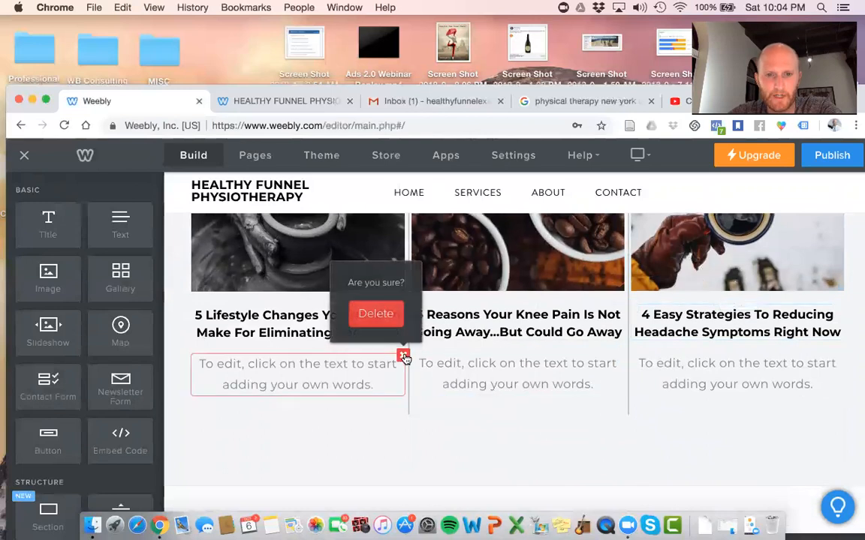
{"action": "left_click", "coordinate": [377, 316]}
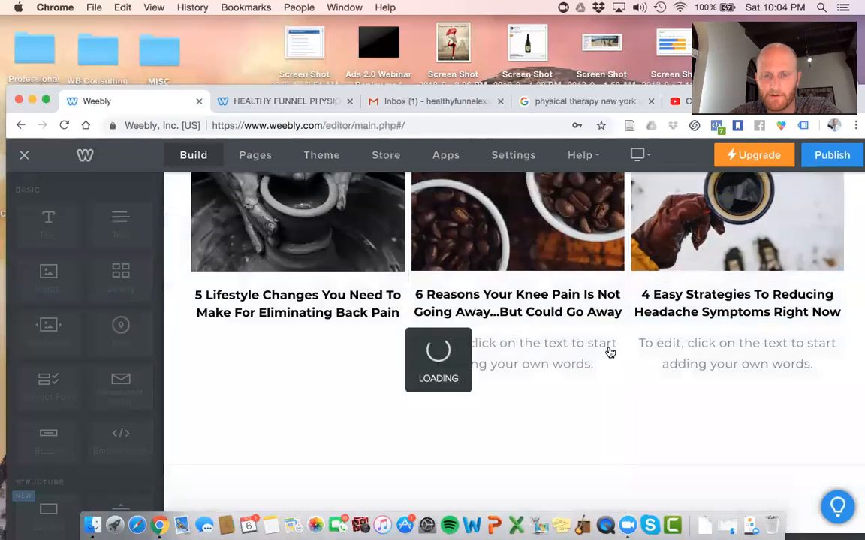
{"action": "left_click", "coordinate": [607, 360]}
{"action": "left_click", "coordinate": [607, 386]}
{"action": "left_click", "coordinate": [620, 338]}
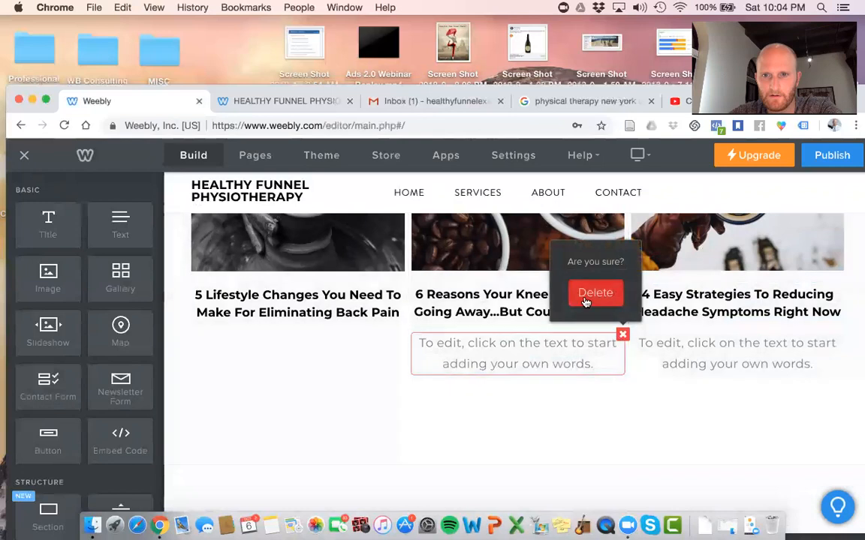
{"action": "left_click", "coordinate": [587, 299]}
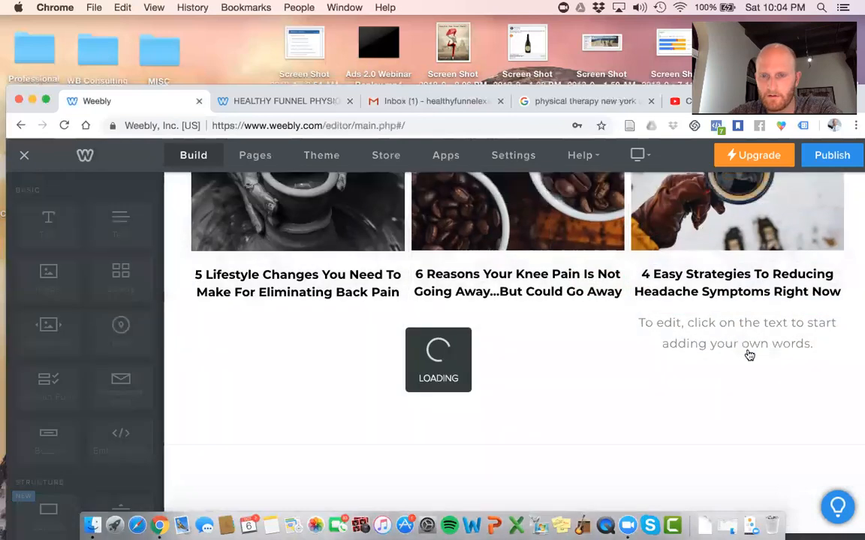
{"action": "left_click", "coordinate": [649, 323]}
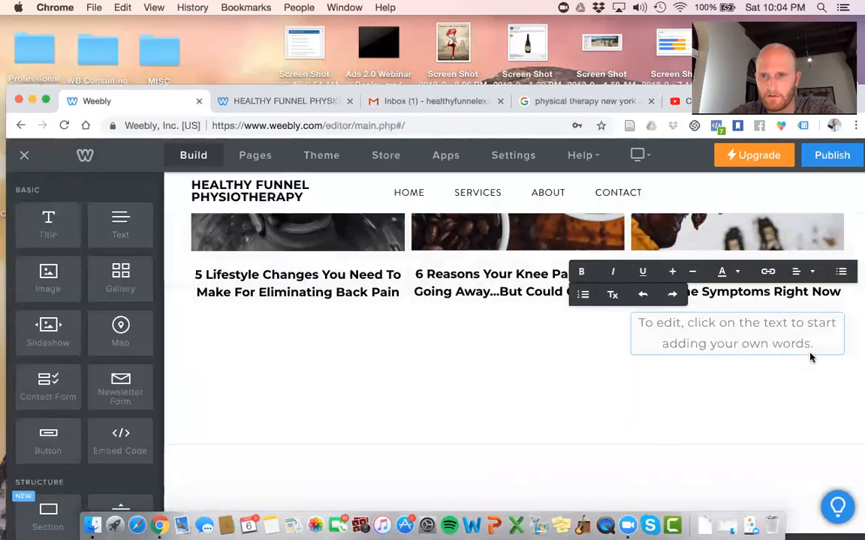
{"action": "left_click", "coordinate": [805, 384]}
{"action": "left_click", "coordinate": [842, 313]}
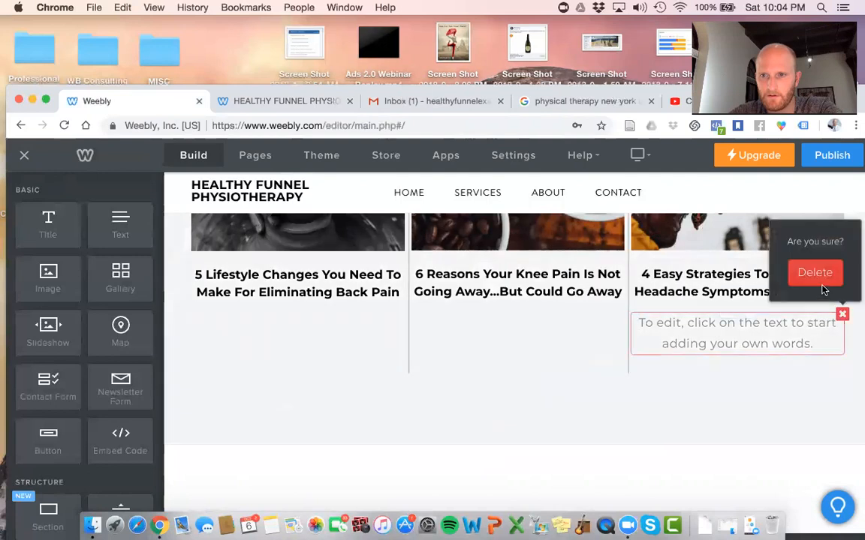
{"action": "left_click", "coordinate": [815, 272]}
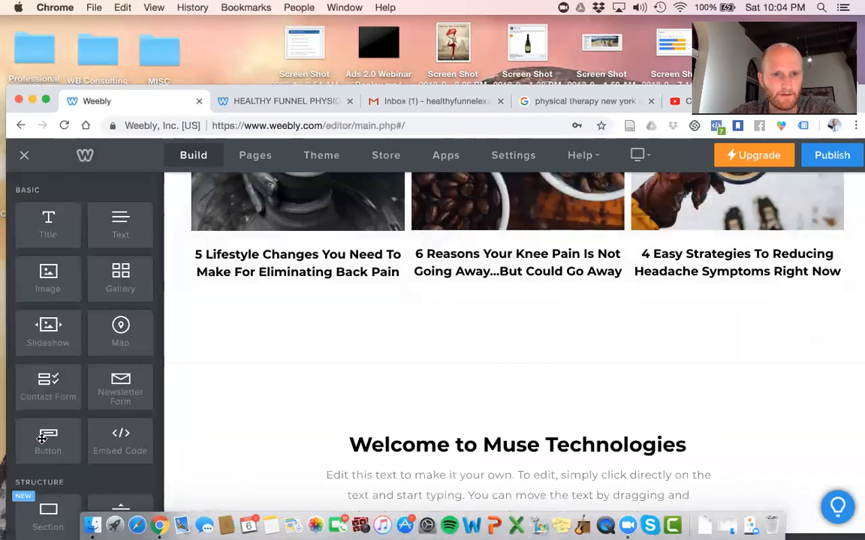
Place a Button element under each of the three guide titles
{"action": "left_click_drag", "start_coordinate": [48, 453], "coordinate": [263, 309]}
{"action": "left_click_drag", "start_coordinate": [51, 438], "coordinate": [449, 315]}
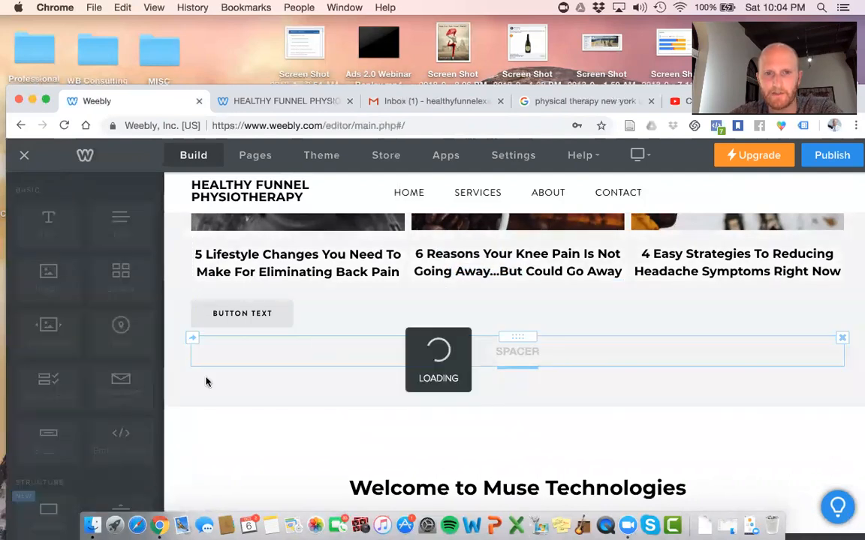
{"action": "left_click_drag", "start_coordinate": [482, 313], "coordinate": [738, 289]}
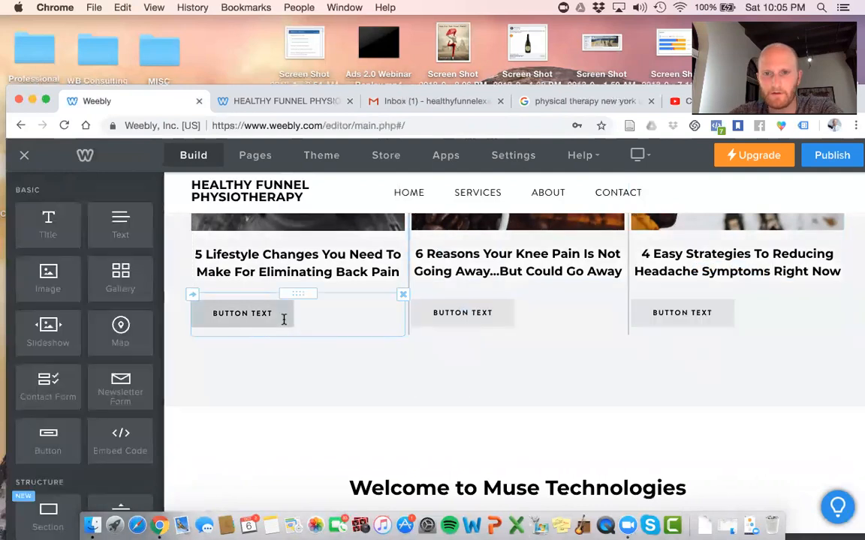
Label the first guide's button 'Give Me The Free Guide'
{"action": "left_click", "coordinate": [270, 318]}
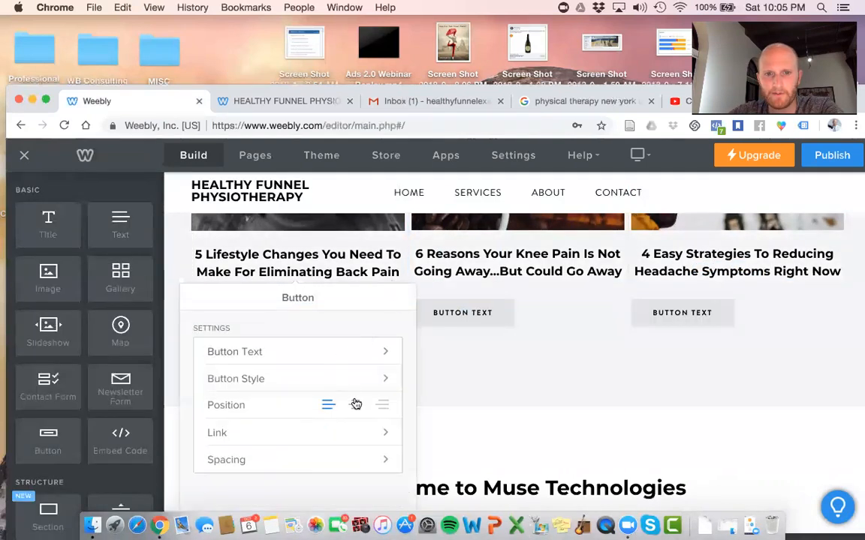
{"action": "left_click", "coordinate": [355, 361]}
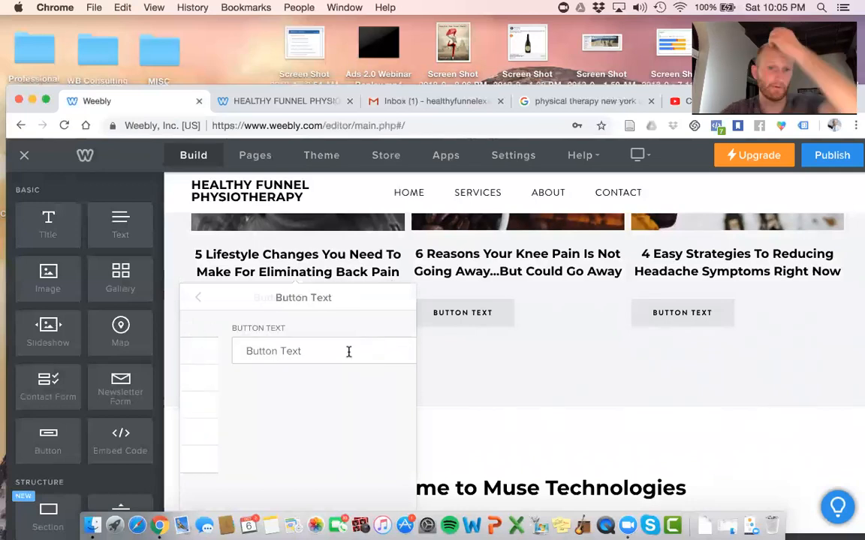
{"action": "triple_click", "coordinate": [312, 348]}
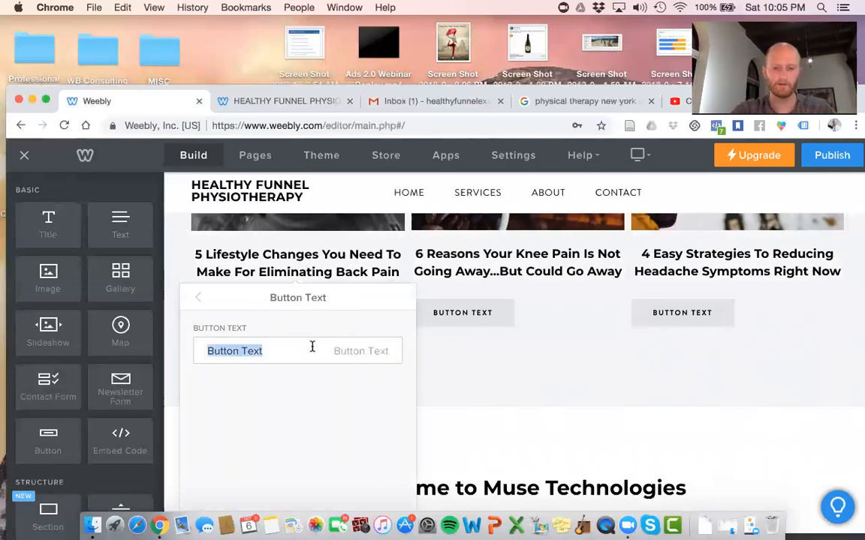
{"action": "type", "text": "Give Me The Free Guide"}
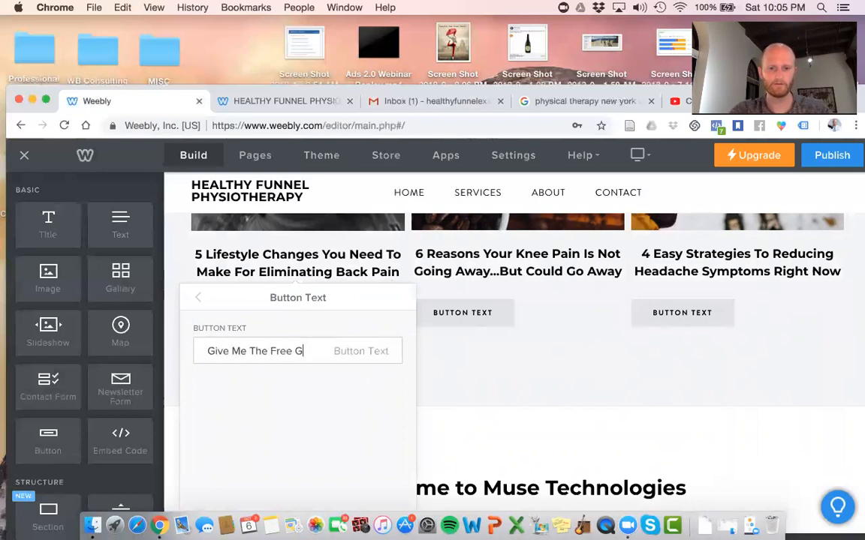
{"action": "left_click", "coordinate": [523, 394]}
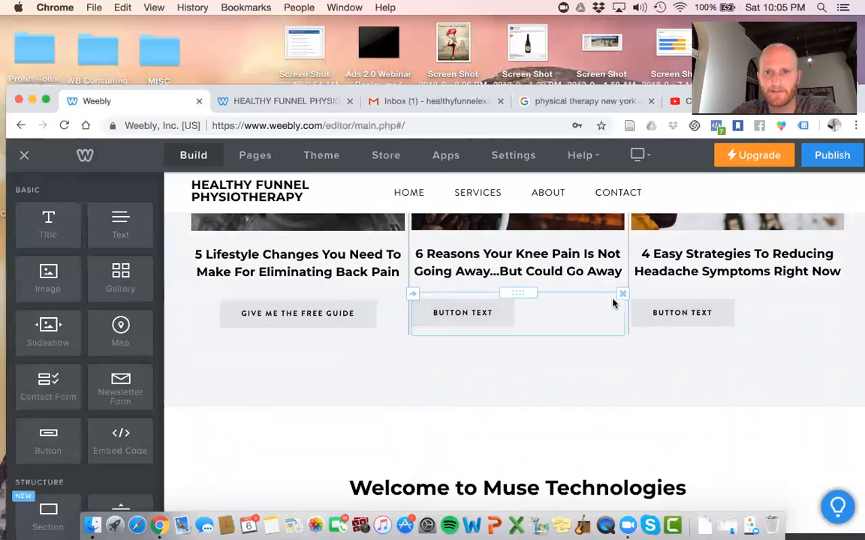
Delete the 'Welcome to Muse Technologies' placeholder section below the guides
{"action": "scroll", "coordinate": [690, 309], "scroll_direction": "down", "scroll_amount": 2}
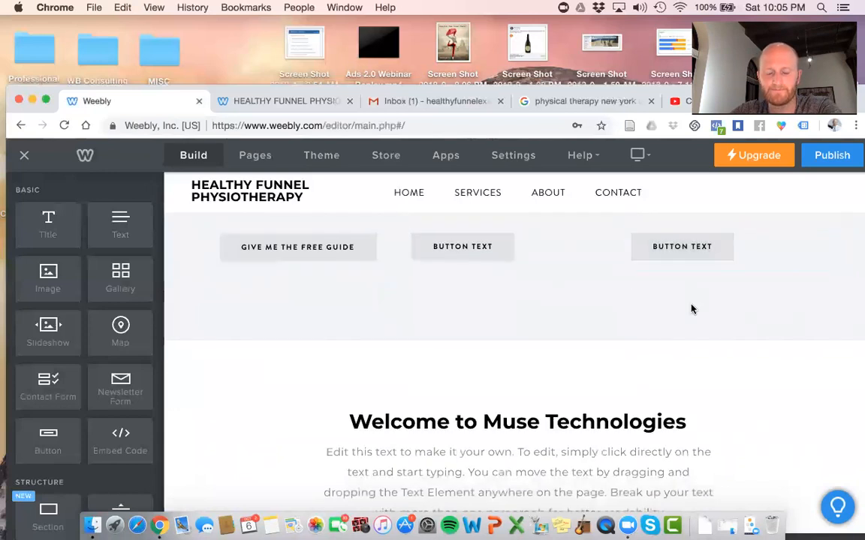
{"action": "scroll", "coordinate": [668, 345], "scroll_direction": "down", "scroll_amount": 2}
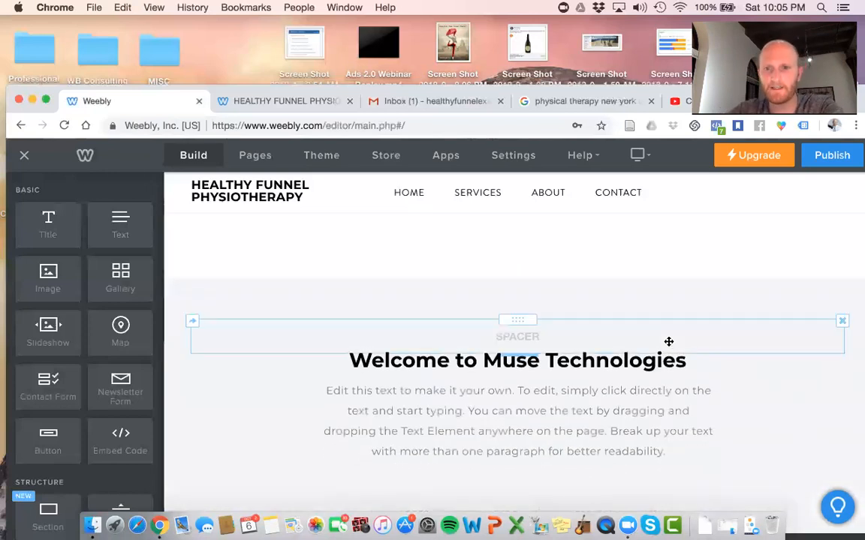
{"action": "scroll", "coordinate": [840, 321], "scroll_direction": "down", "scroll_amount": 10}
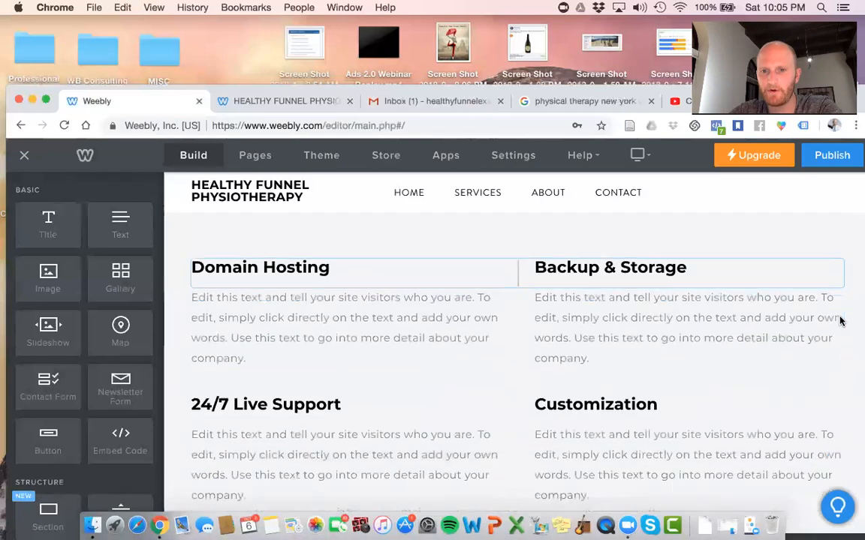
{"action": "scroll", "coordinate": [840, 318], "scroll_direction": "up", "scroll_amount": 7}
{"action": "scroll", "coordinate": [833, 309], "scroll_direction": "up", "scroll_amount": 4}
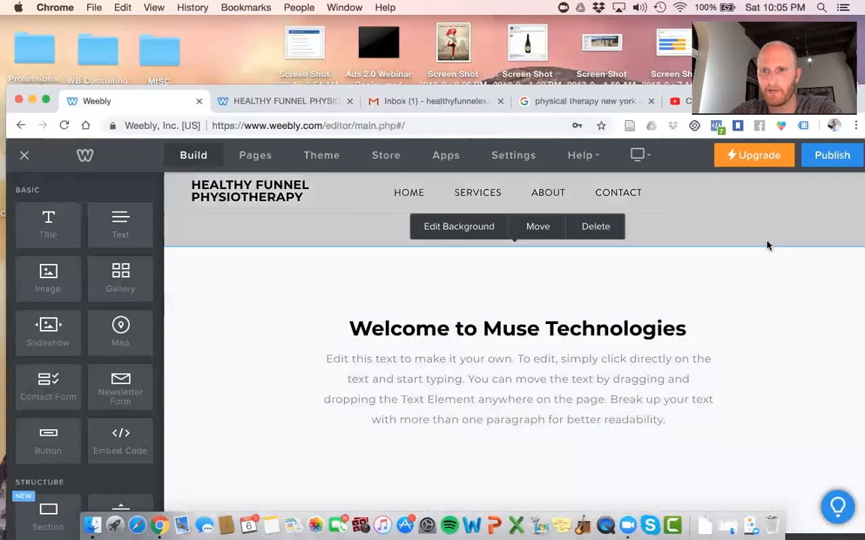
{"action": "scroll", "coordinate": [767, 248], "scroll_direction": "up", "scroll_amount": 4}
{"action": "left_click", "coordinate": [594, 377]}
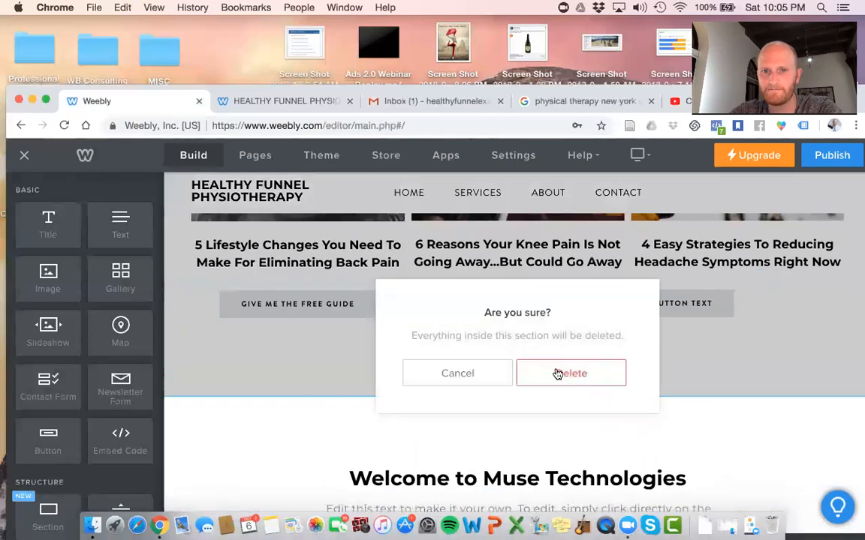
{"action": "left_click", "coordinate": [557, 374]}
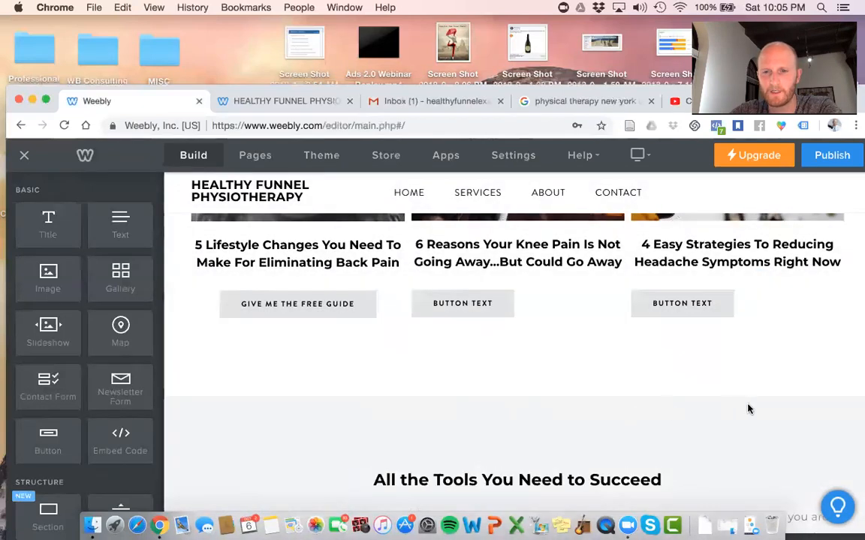
Delete the next section below the guide columns as well
{"action": "mouse_move", "coordinate": [748, 409]}
{"action": "left_click", "coordinate": [615, 386]}
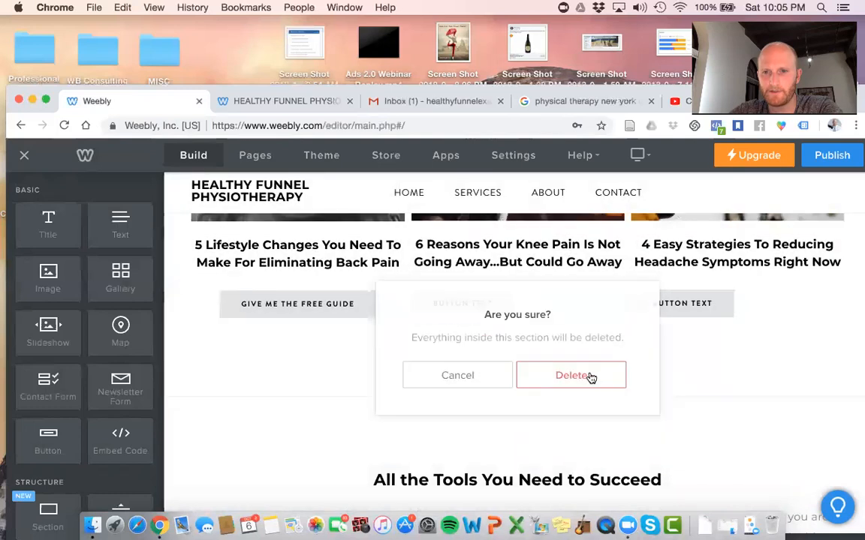
{"action": "left_click", "coordinate": [592, 377]}
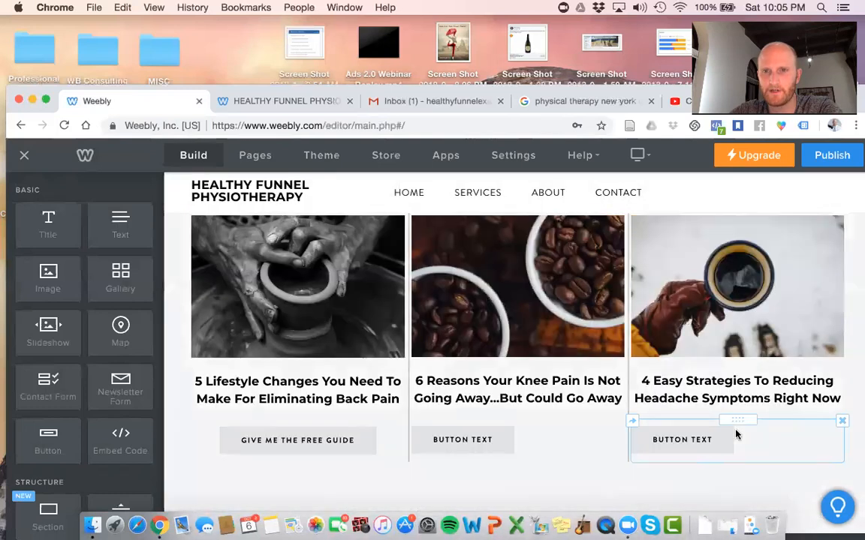
Add a new bottom section using the Contact Us layout with a form and map
{"action": "left_click_drag", "start_coordinate": [839, 99], "coordinate": [840, 48]}
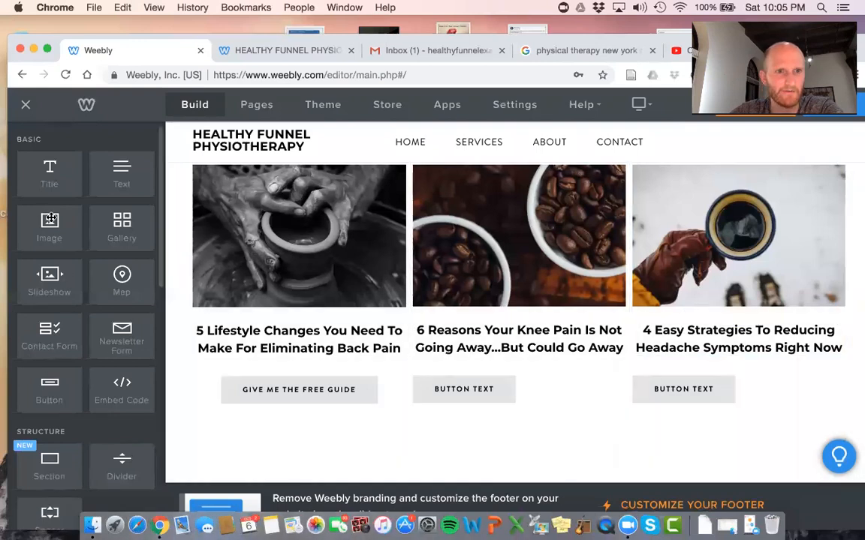
{"action": "left_click_drag", "start_coordinate": [58, 463], "coordinate": [470, 472]}
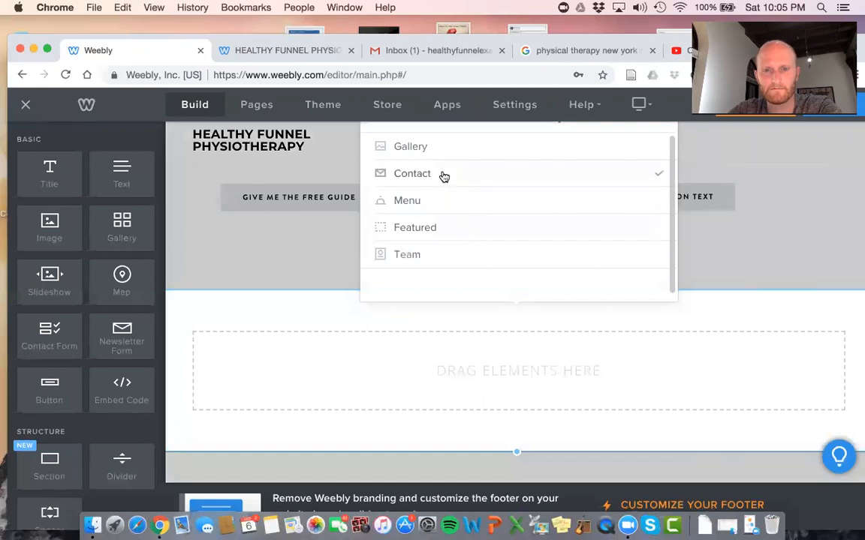
{"action": "left_click", "coordinate": [444, 176]}
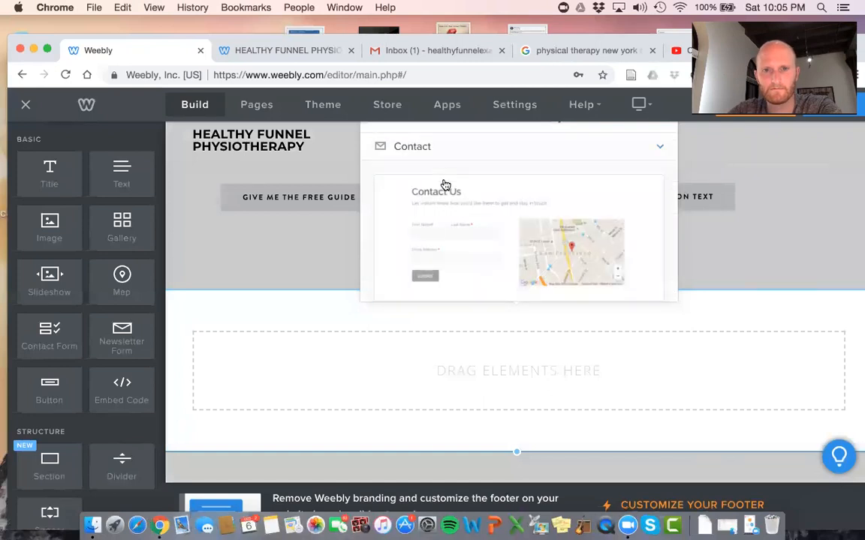
{"action": "scroll", "coordinate": [455, 223], "scroll_direction": "down", "scroll_amount": 2}
{"action": "scroll", "coordinate": [459, 224], "scroll_direction": "down", "scroll_amount": 3}
{"action": "scroll", "coordinate": [458, 224], "scroll_direction": "up", "scroll_amount": 2}
{"action": "scroll", "coordinate": [459, 224], "scroll_direction": "down", "scroll_amount": 2}
{"action": "scroll", "coordinate": [459, 224], "scroll_direction": "up", "scroll_amount": 5}
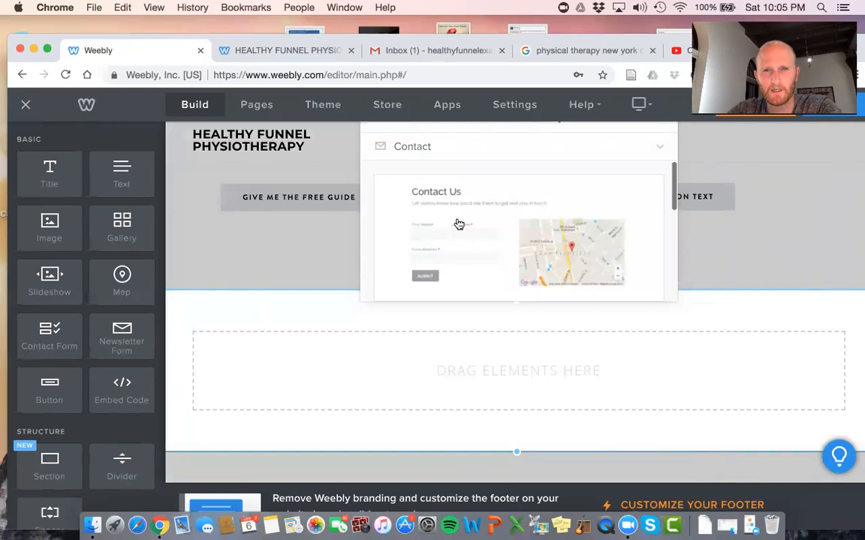
{"action": "left_click", "coordinate": [498, 197]}
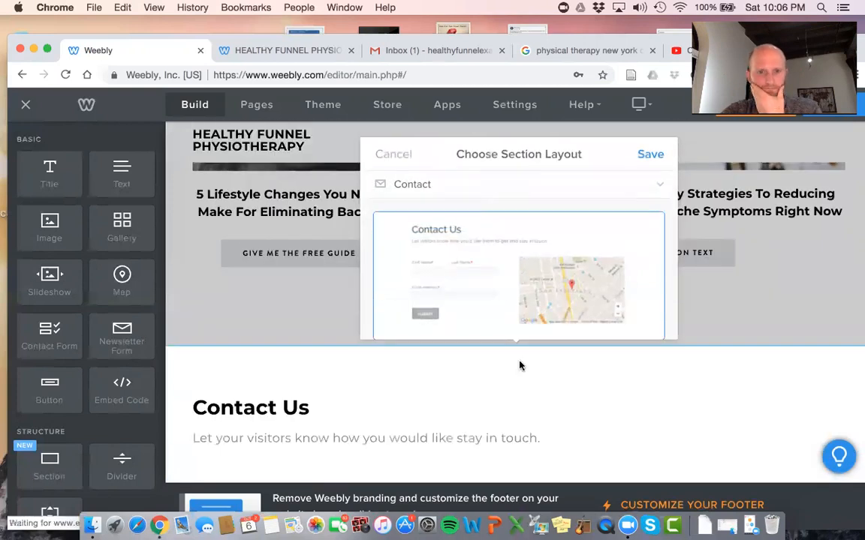
{"action": "left_click", "coordinate": [651, 156]}
Retitle the Contact Us heading 'Have You Felt Tired Of Living With Pain For Long Enough?'
{"action": "scroll", "coordinate": [585, 328], "scroll_direction": "down", "scroll_amount": 5}
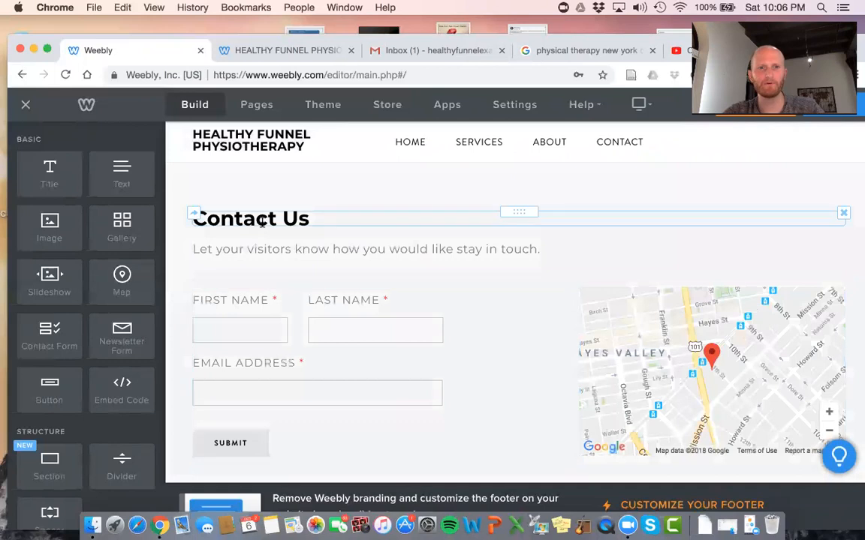
{"action": "triple_click", "coordinate": [262, 221]}
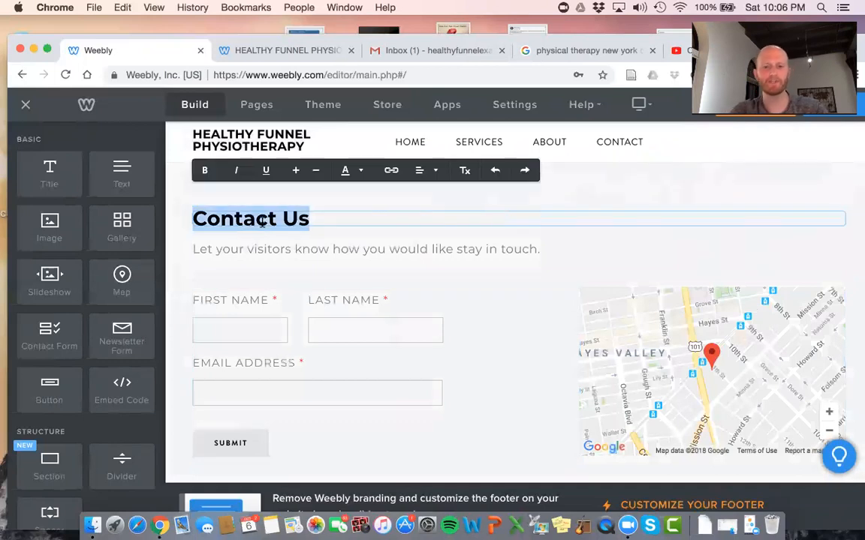
{"action": "type", "text": "Need A"}
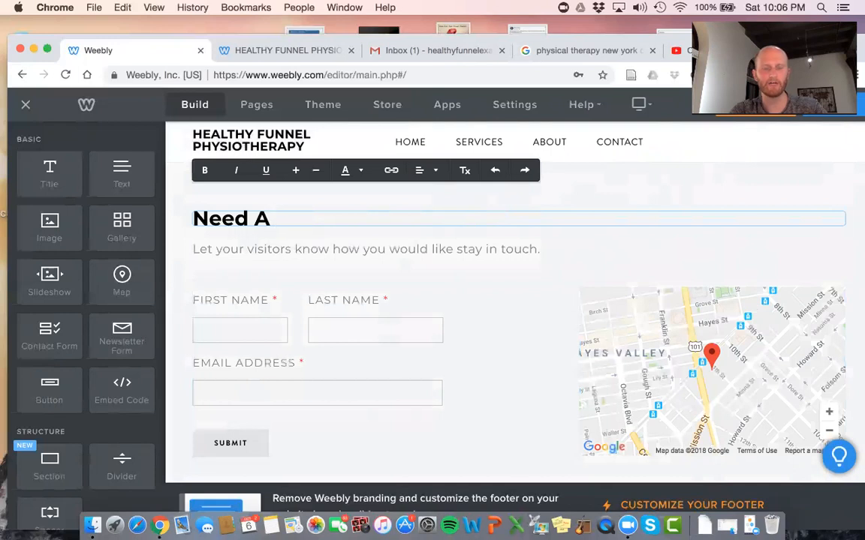
{"action": "key", "text": "BackSpace"}
{"action": "key", "text": "BackSpace"}
{"action": "key", "text": "BackSpace"}
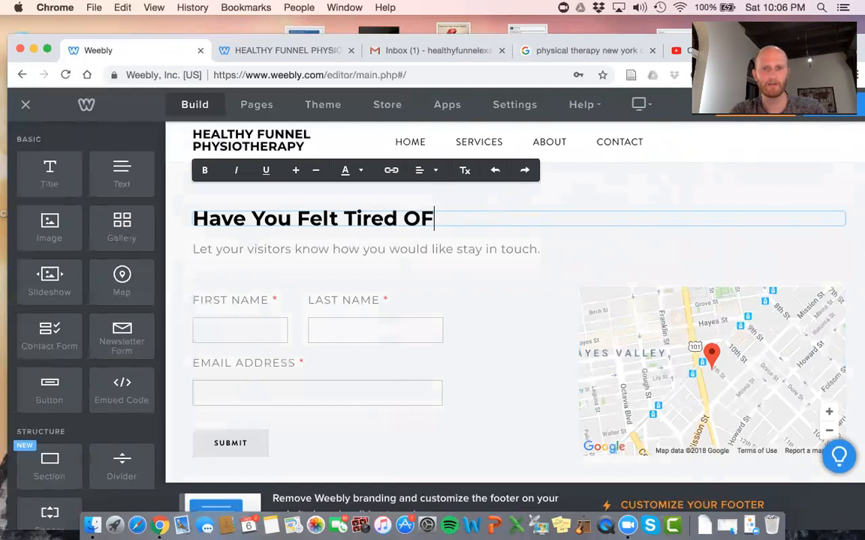
{"action": "type", "text": "icin"}
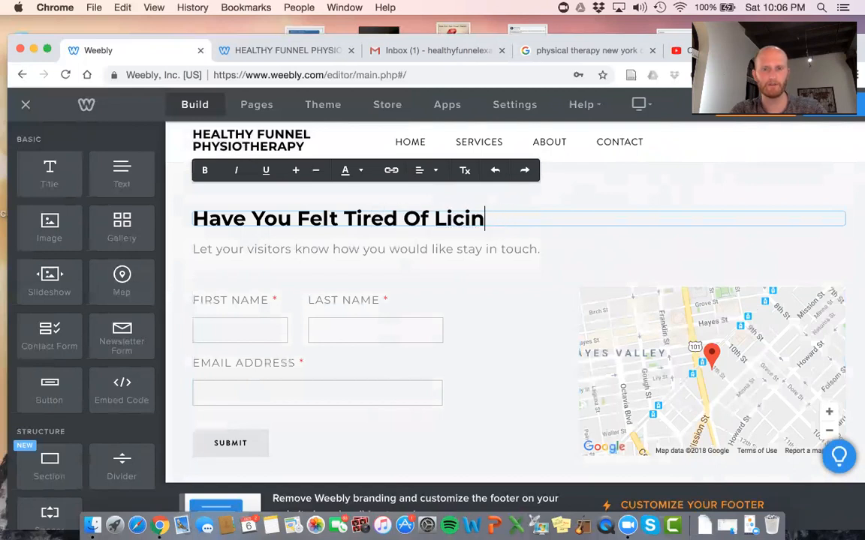
{"action": "type", "text": "gvin"}
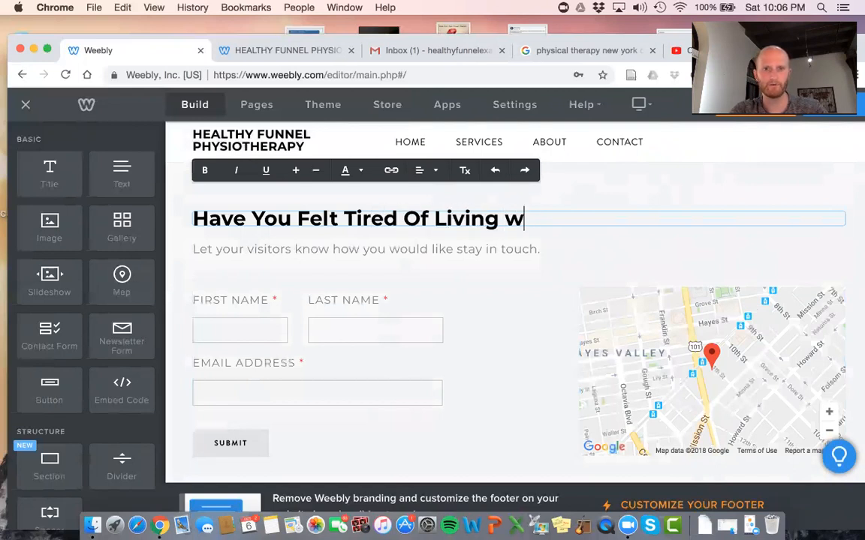
{"action": "type", "text": "g With Pain"}
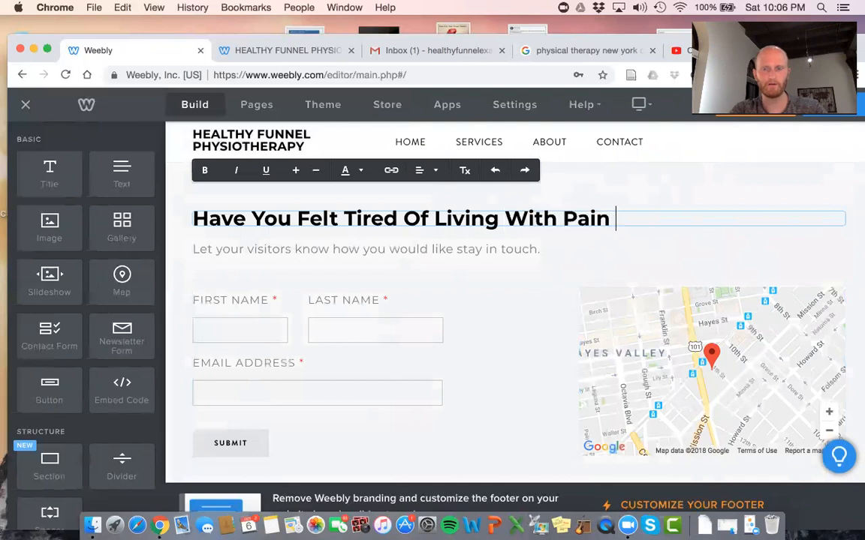
{"action": "type", "text": " For Long En"}
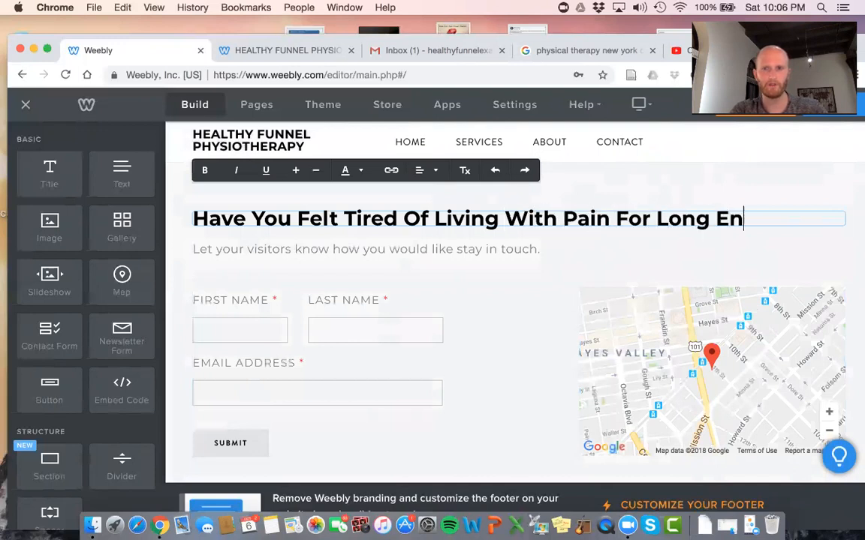
{"action": "type", "text": "ough?"}
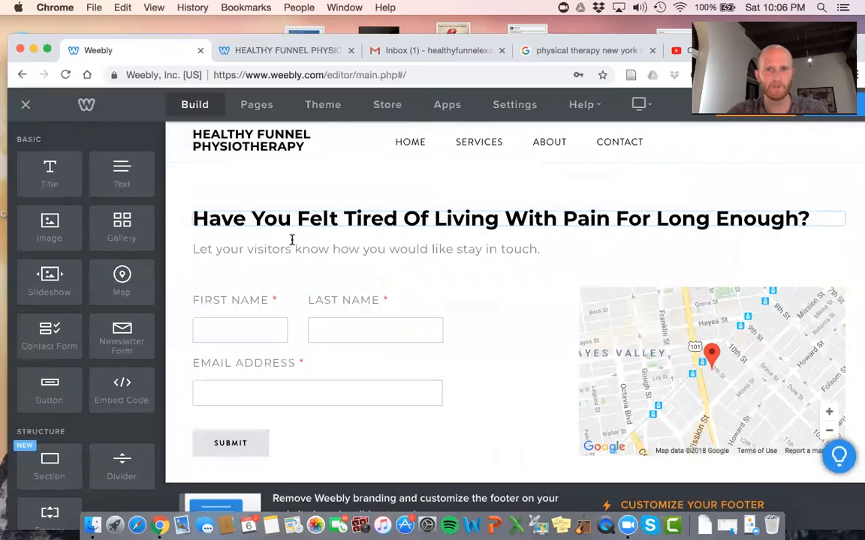
{"action": "triple_click", "coordinate": [293, 248]}
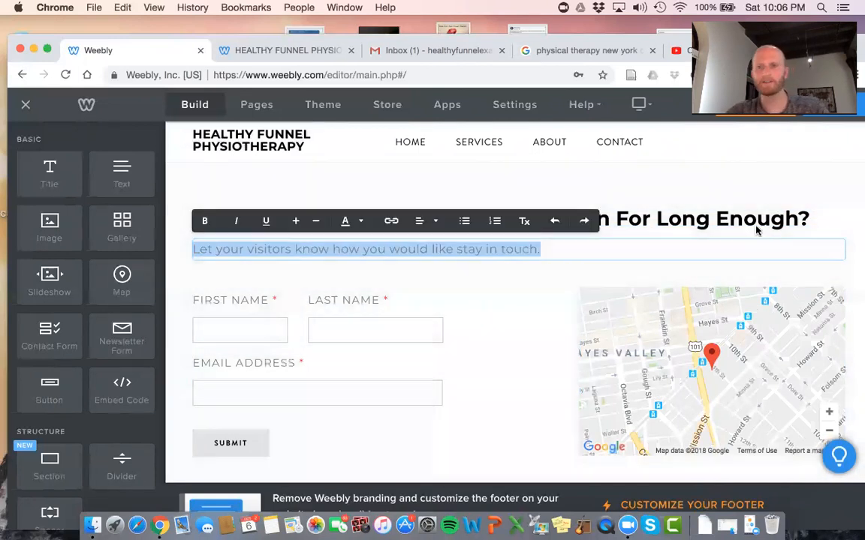
Delete the contact section's heading, intro line and both spacers
{"action": "left_click", "coordinate": [779, 229]}
{"action": "left_click", "coordinate": [843, 213]}
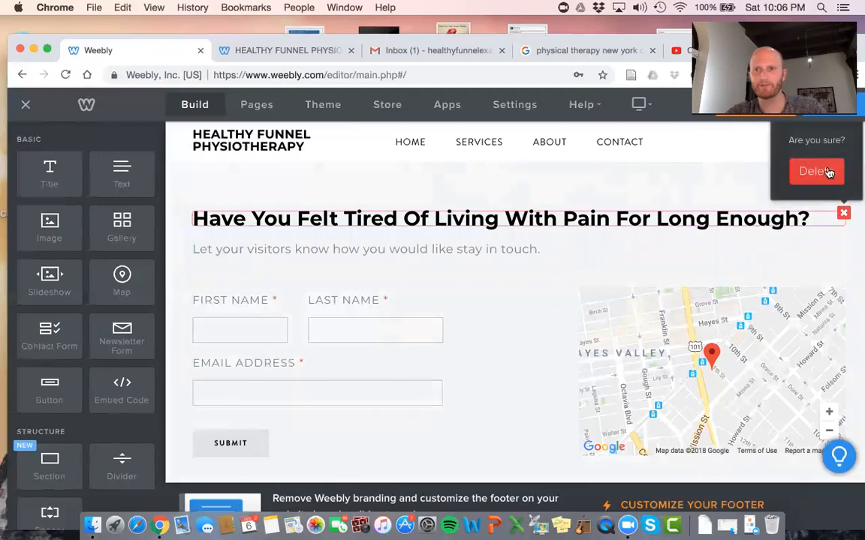
{"action": "left_click", "coordinate": [824, 172]}
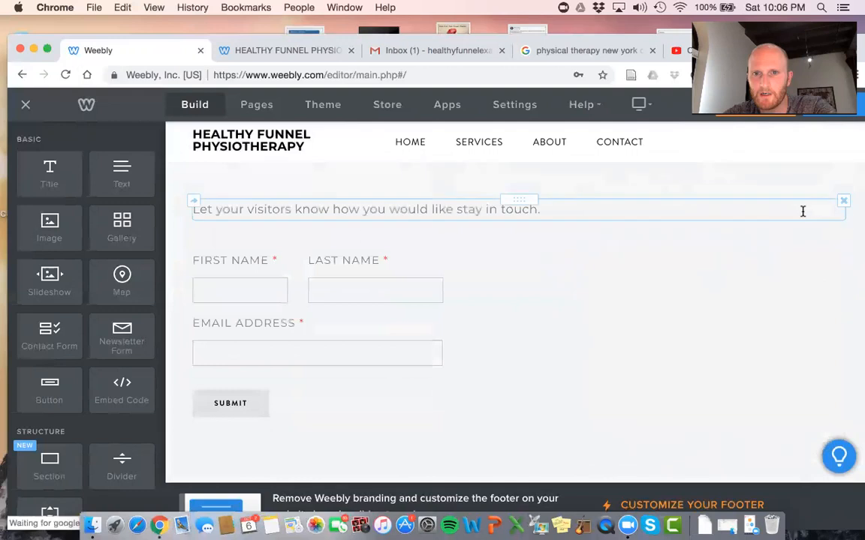
{"action": "left_click", "coordinate": [842, 241]}
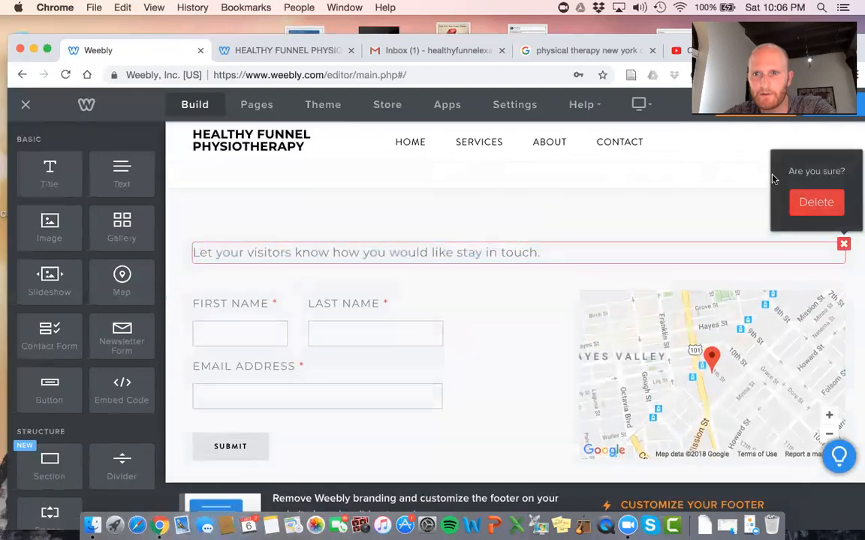
{"action": "left_click", "coordinate": [814, 201]}
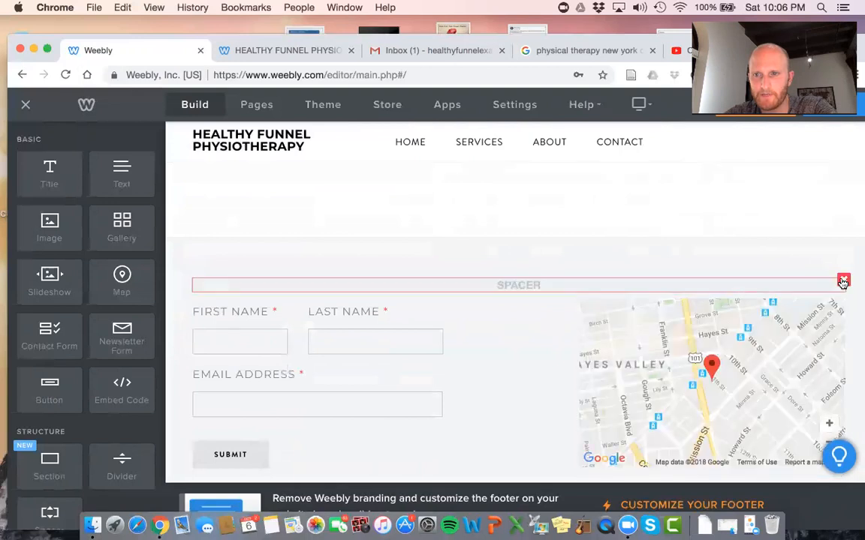
{"action": "left_click", "coordinate": [843, 280]}
{"action": "left_click", "coordinate": [809, 237]}
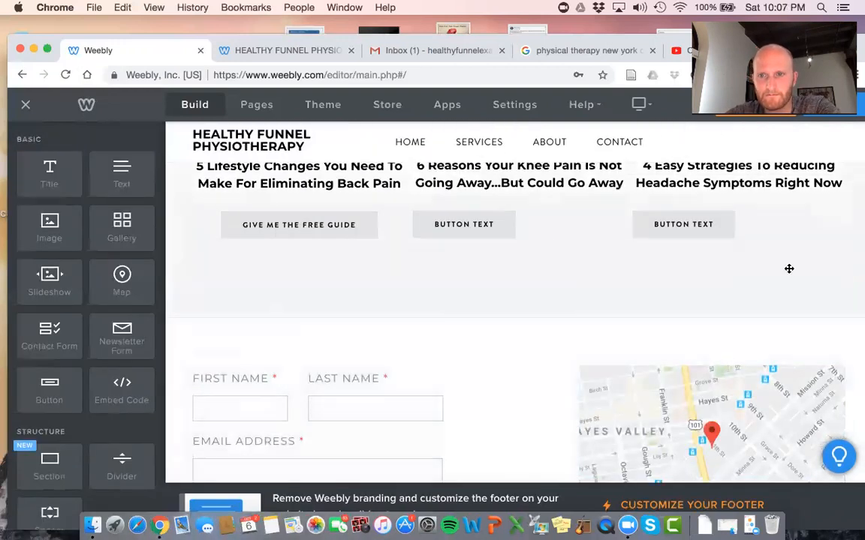
{"action": "left_click", "coordinate": [842, 252]}
{"action": "left_click", "coordinate": [815, 214]}
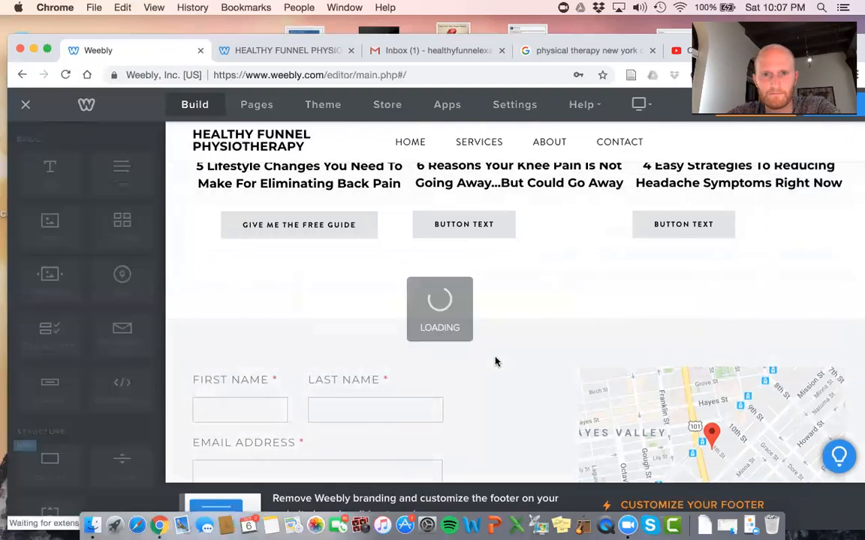
Add a Text block beside the map, remove the contact form, and start editing the text
{"action": "scroll", "coordinate": [481, 331], "scroll_direction": "down", "scroll_amount": 2}
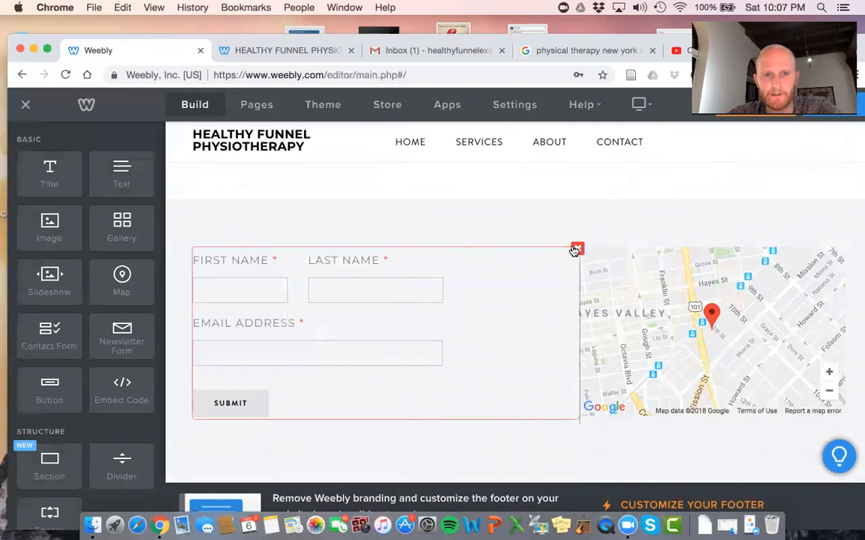
{"action": "scroll", "coordinate": [70, 333], "scroll_direction": "down", "scroll_amount": 1}
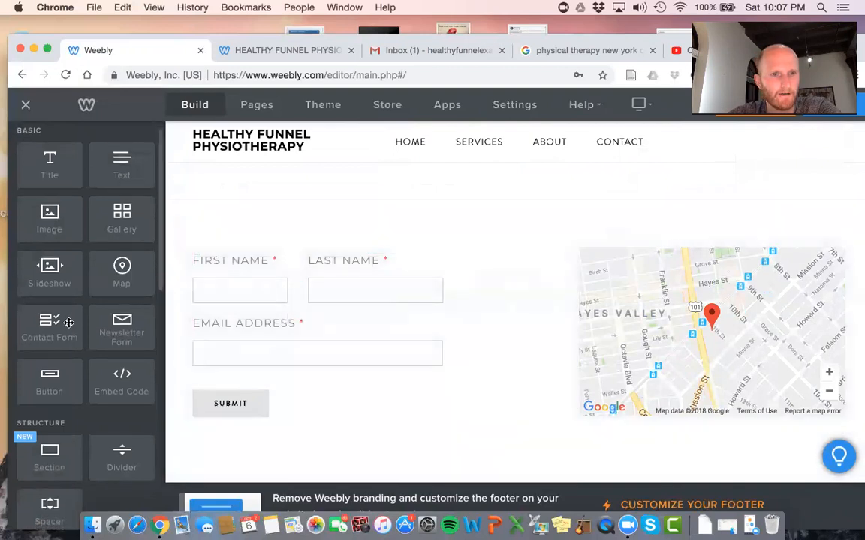
{"action": "left_click_drag", "start_coordinate": [112, 175], "coordinate": [280, 270]}
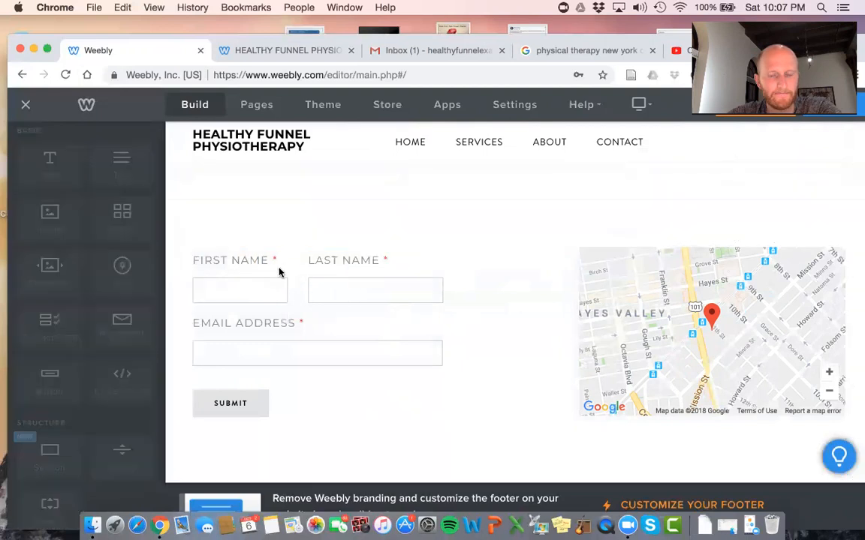
{"action": "left_click", "coordinate": [576, 284]}
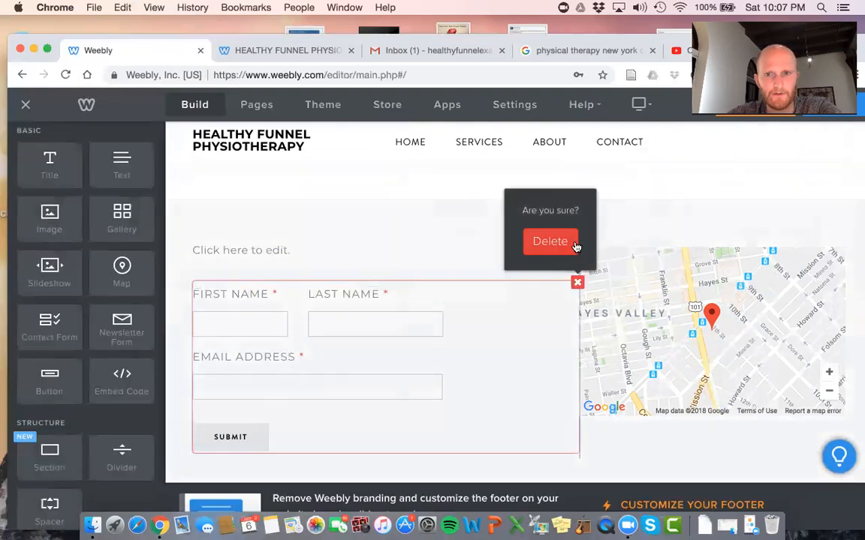
{"action": "left_click", "coordinate": [563, 246]}
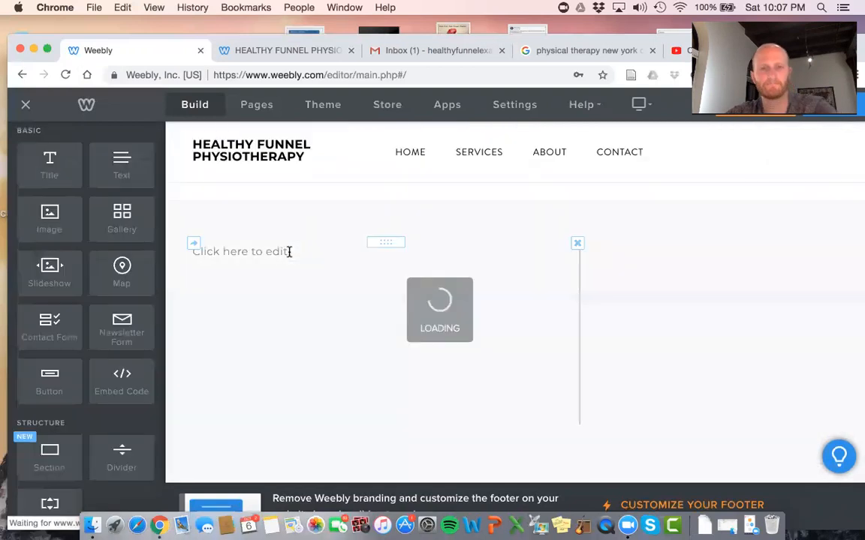
{"action": "left_click", "coordinate": [289, 251]}
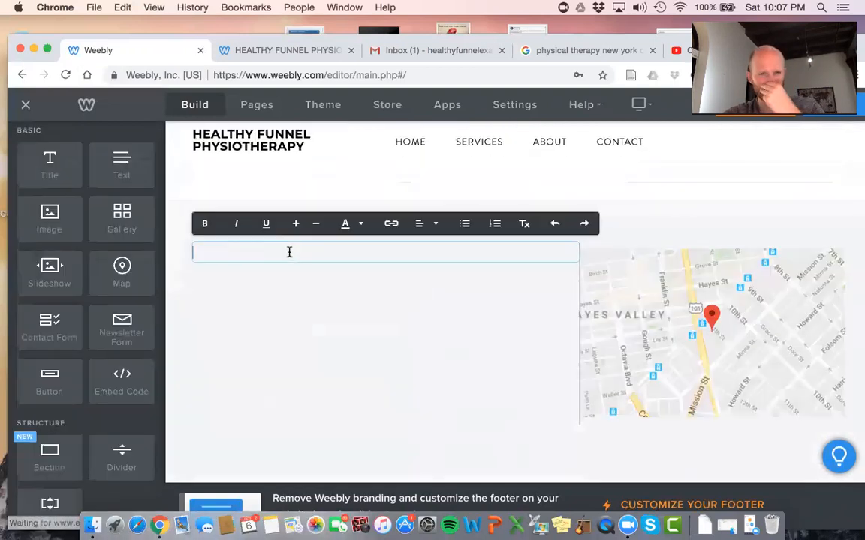
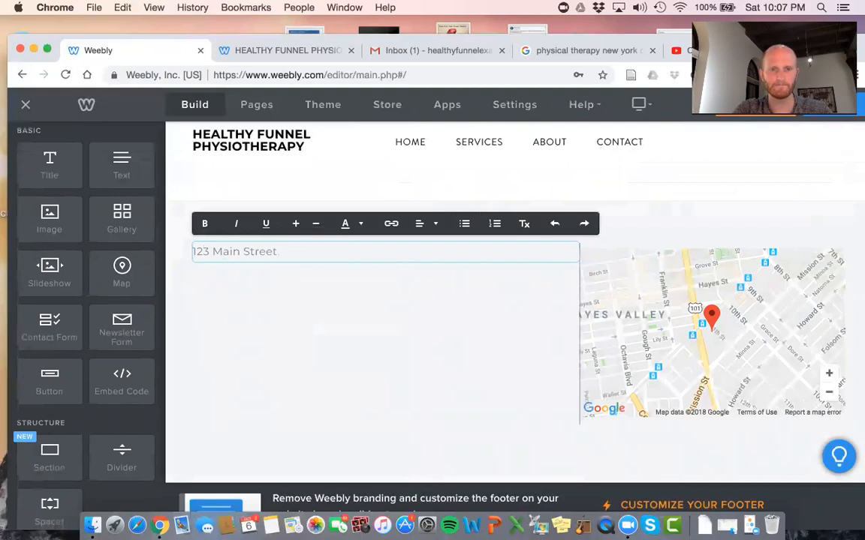
Add the 'Pittsburgh, PA 15209' line to the address and copy the block onto this page
{"action": "key", "text": "Return"}
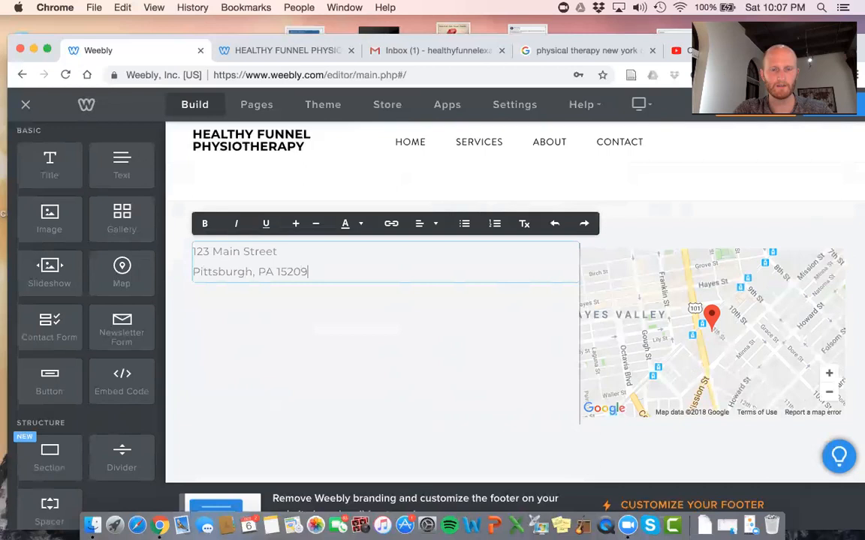
{"action": "left_click", "coordinate": [327, 298]}
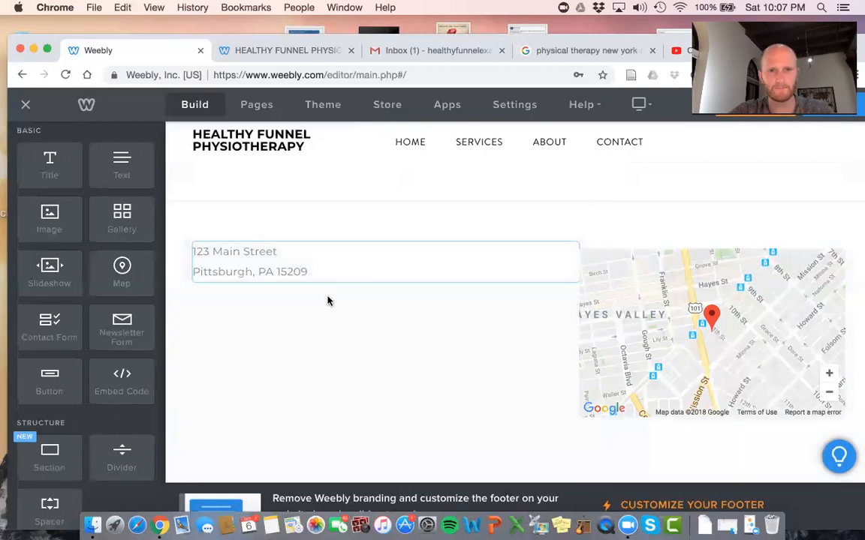
{"action": "left_click", "coordinate": [195, 247]}
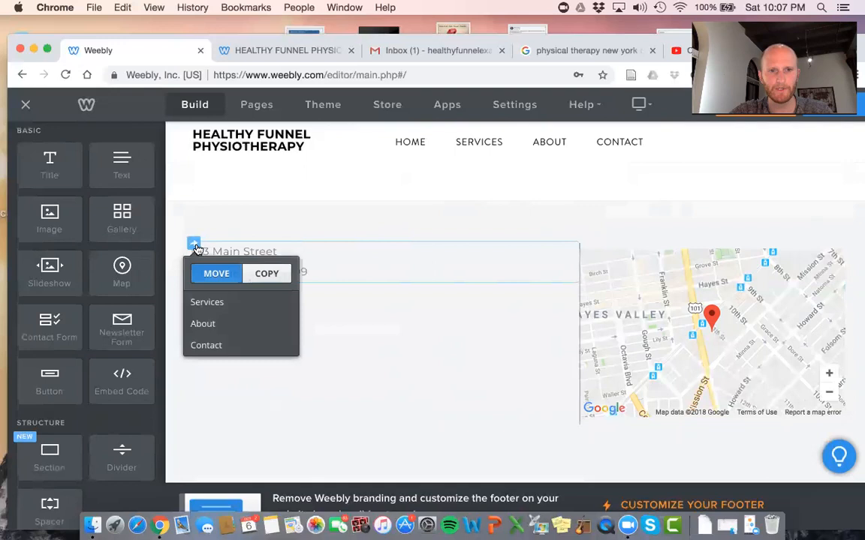
{"action": "left_click", "coordinate": [258, 275]}
{"action": "left_click", "coordinate": [237, 304]}
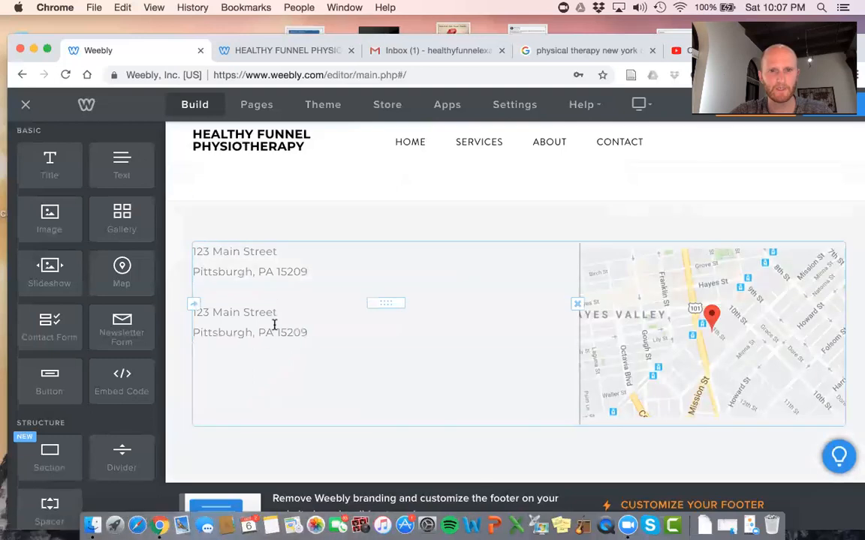
Replace the copied block's text with the clinic's placeholder phone number
{"action": "left_click", "coordinate": [275, 324]}
{"action": "triple_click", "coordinate": [275, 324]}
{"action": "left_click", "coordinate": [323, 327]}
{"action": "left_click_drag", "start_coordinate": [322, 326], "coordinate": [197, 312]}
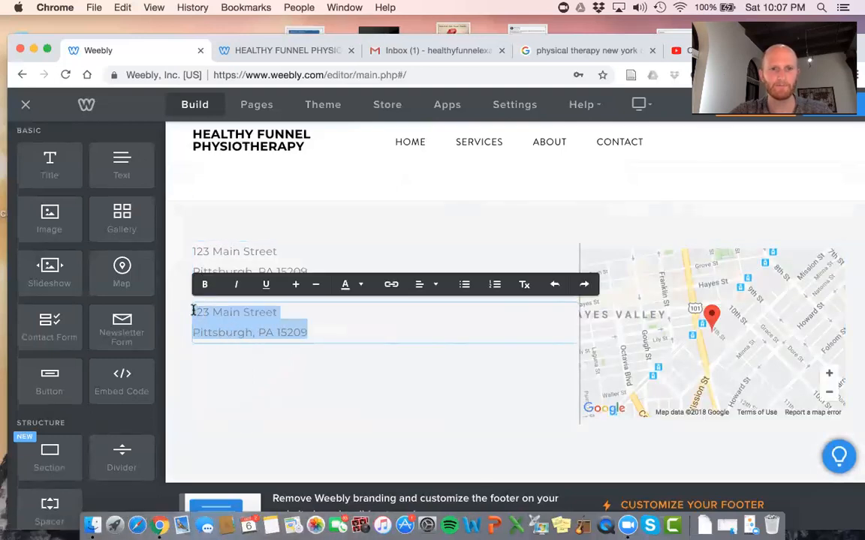
{"action": "type", "text": "555"}
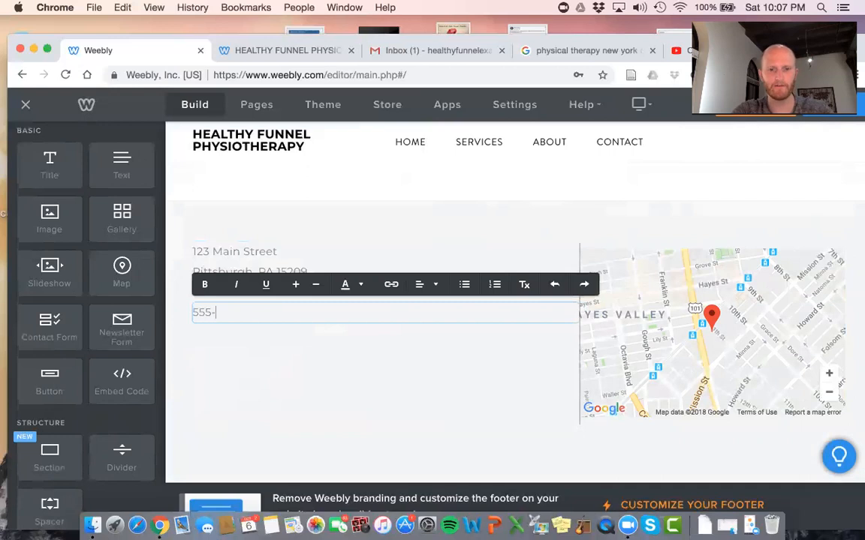
{"action": "type", "text": "-555-5555"}
{"action": "left_click_drag", "start_coordinate": [275, 305], "coordinate": [194, 313]}
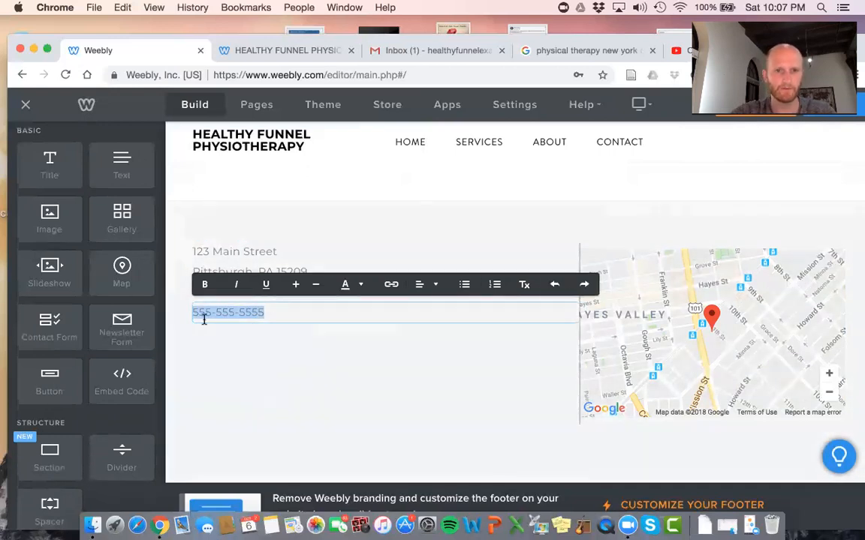
{"action": "left_click", "coordinate": [359, 284]}
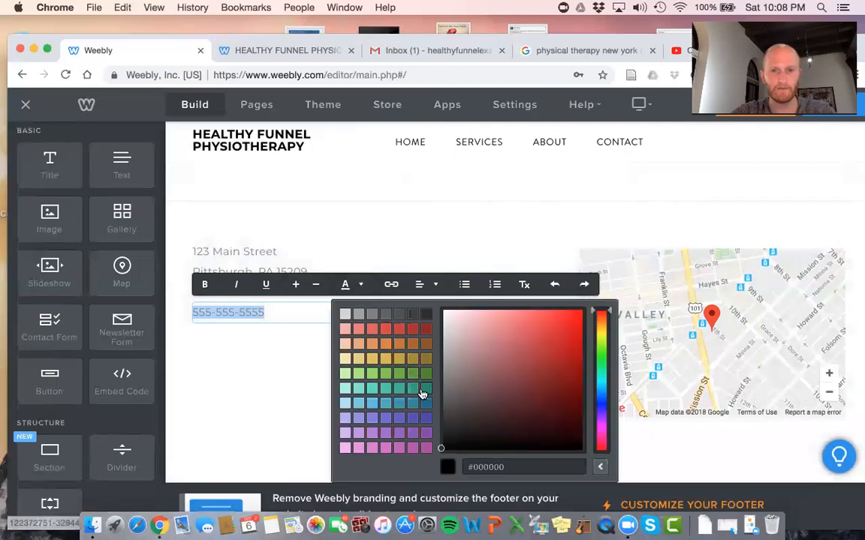
Make the phone number bright blue (#0129e6) and one size larger
{"action": "left_click", "coordinate": [604, 402]}
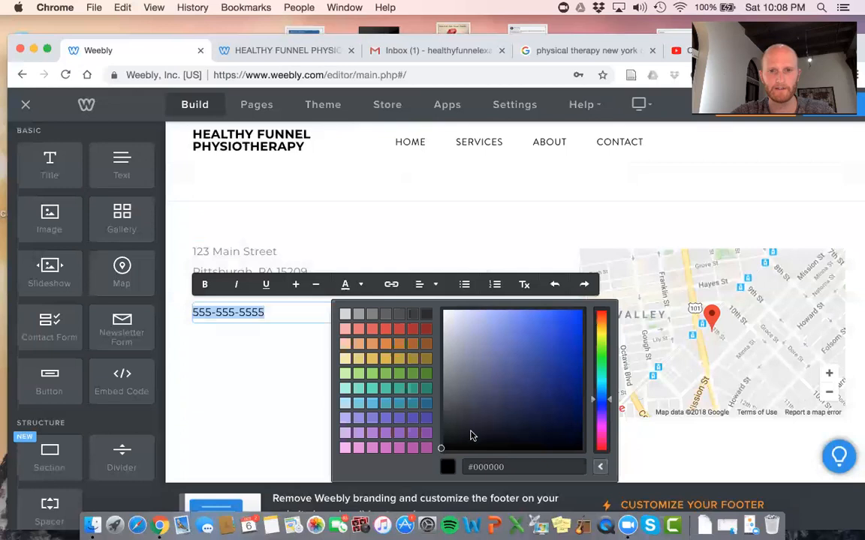
{"action": "left_click", "coordinate": [561, 331]}
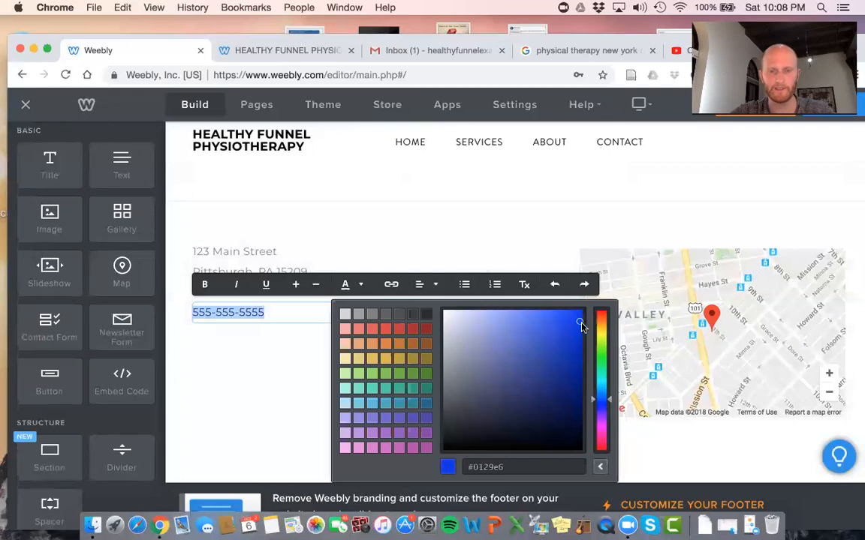
{"action": "left_click", "coordinate": [280, 371]}
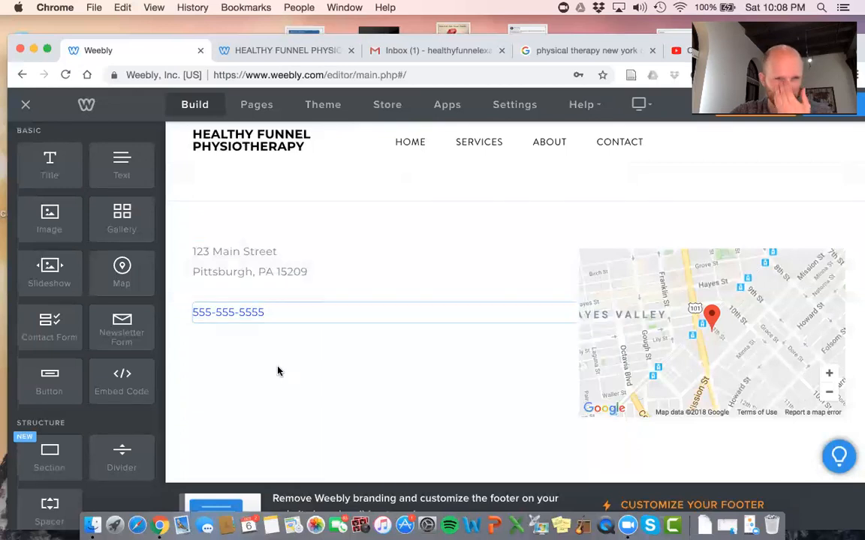
{"action": "triple_click", "coordinate": [287, 306]}
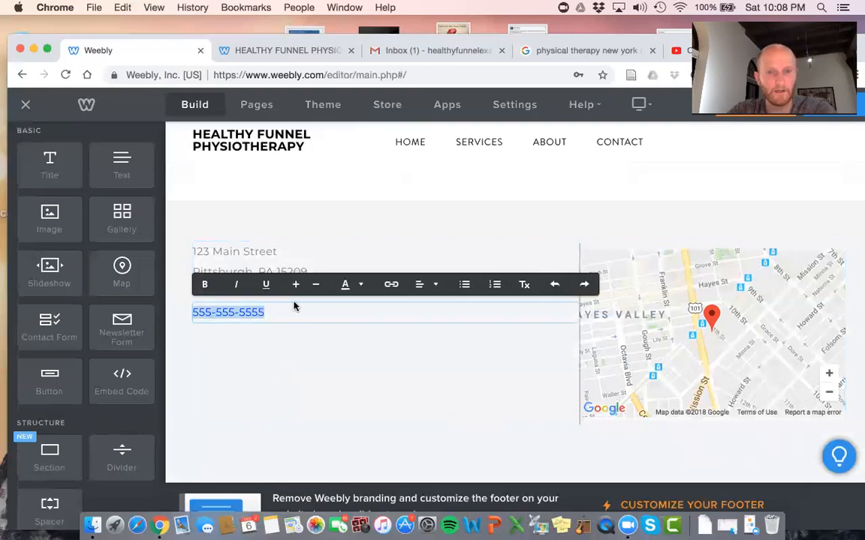
{"action": "left_click", "coordinate": [296, 285]}
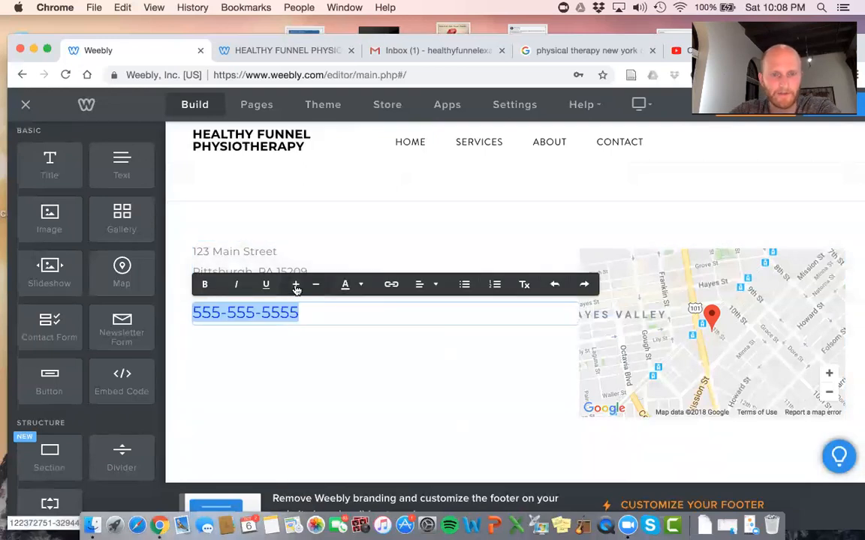
{"action": "left_click", "coordinate": [320, 369]}
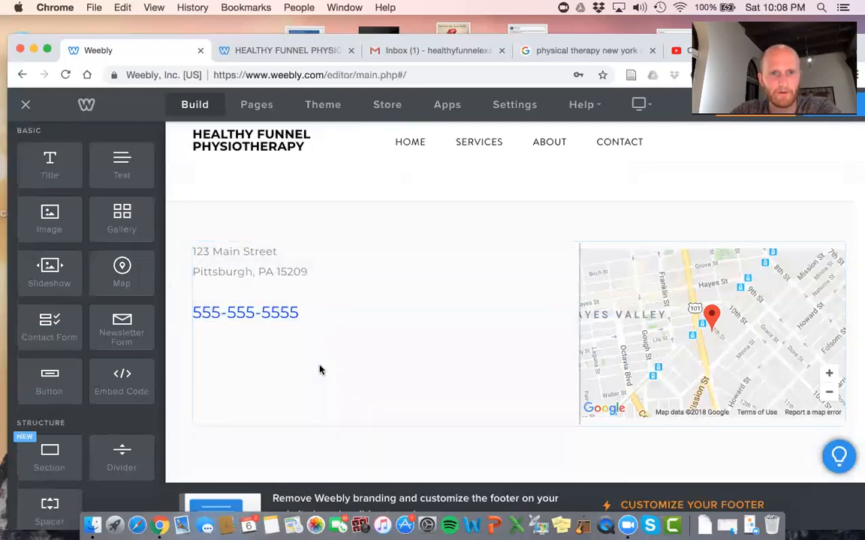
Copy the address block again onto this page
{"action": "left_click", "coordinate": [194, 245]}
{"action": "left_click", "coordinate": [262, 279]}
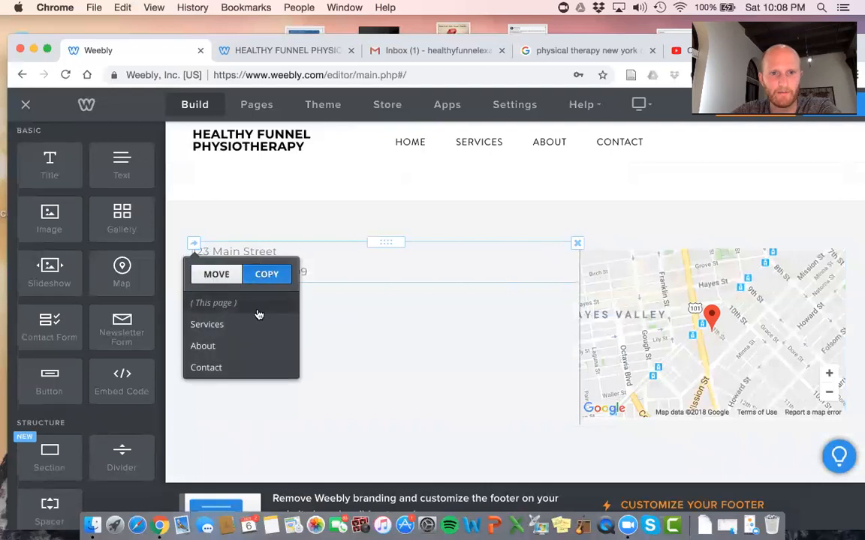
{"action": "left_click", "coordinate": [257, 306]}
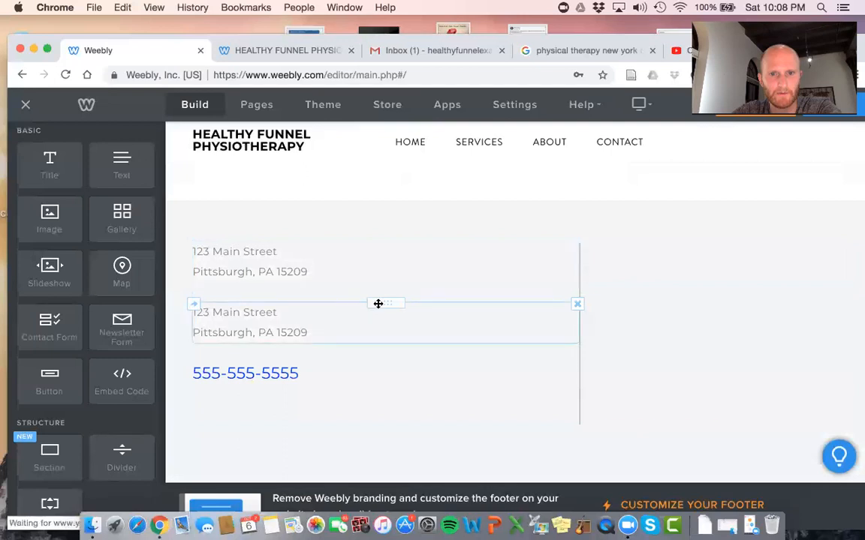
Move the duplicate block under the phone number and make it read 'Or send us an email at' plus the clinic's e-mail
{"action": "left_click_drag", "start_coordinate": [377, 304], "coordinate": [370, 371]}
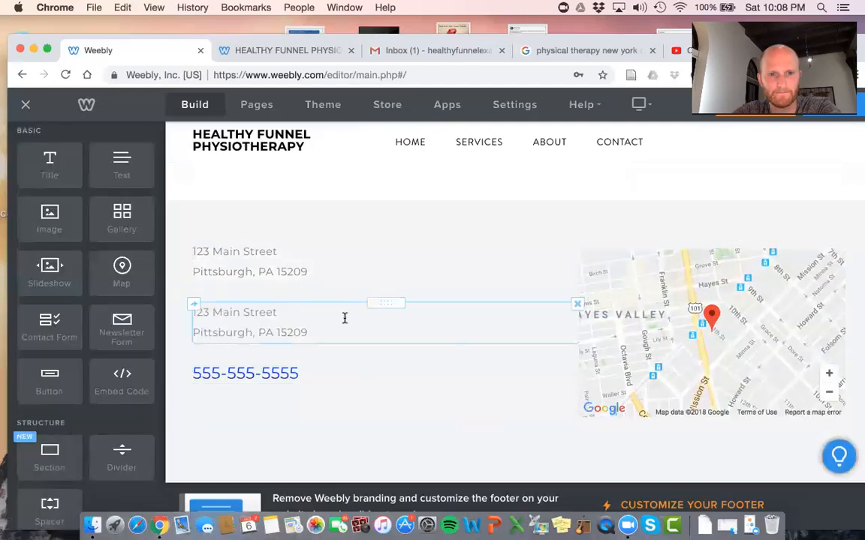
{"action": "left_click_drag", "start_coordinate": [374, 302], "coordinate": [190, 355]}
{"action": "triple_click", "coordinate": [303, 362]}
{"action": "type", "text": "Or send us an email"}
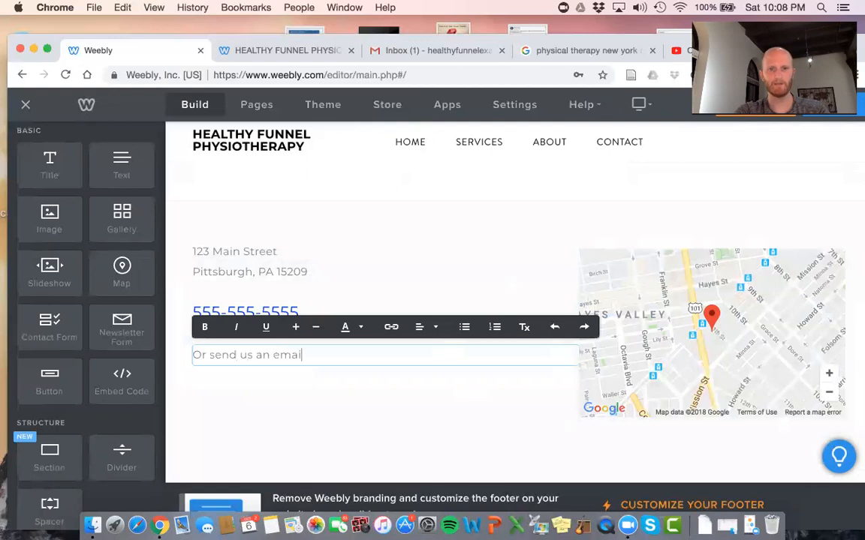
{"action": "type", "text": " at"}
{"action": "key", "text": "Return"}
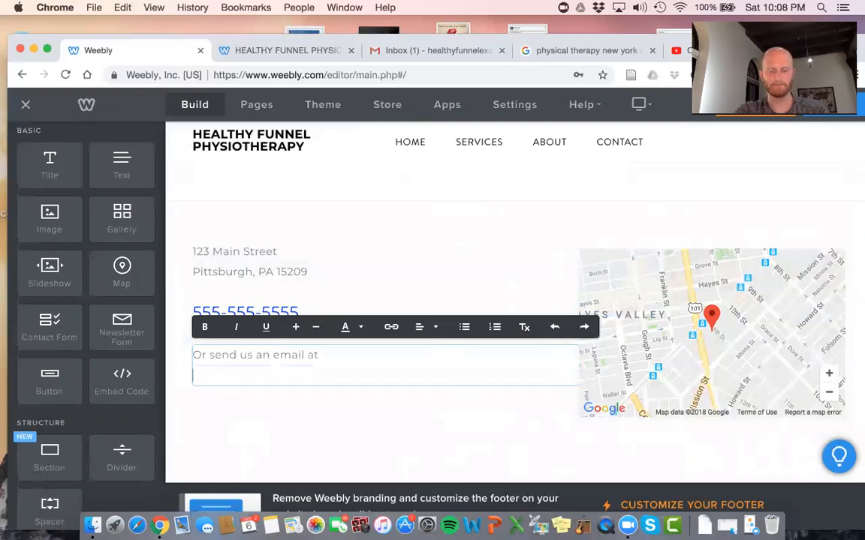
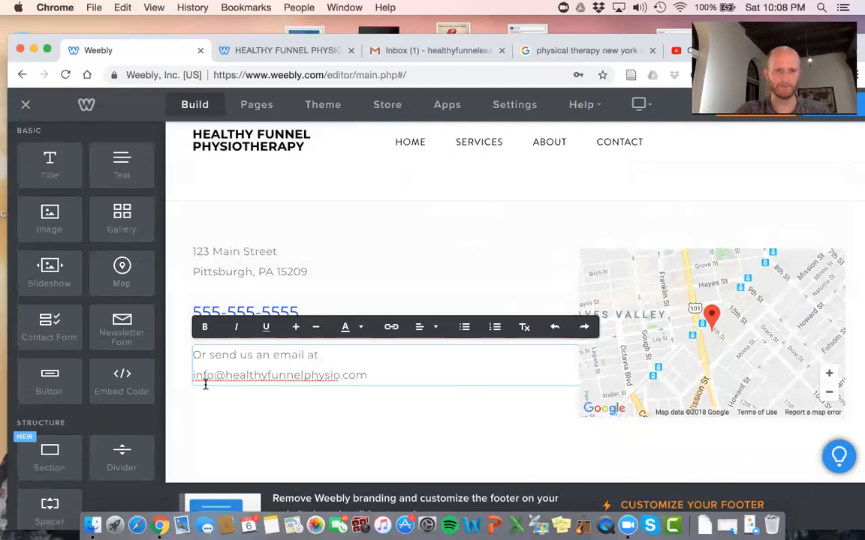
{"action": "left_click", "coordinate": [241, 409]}
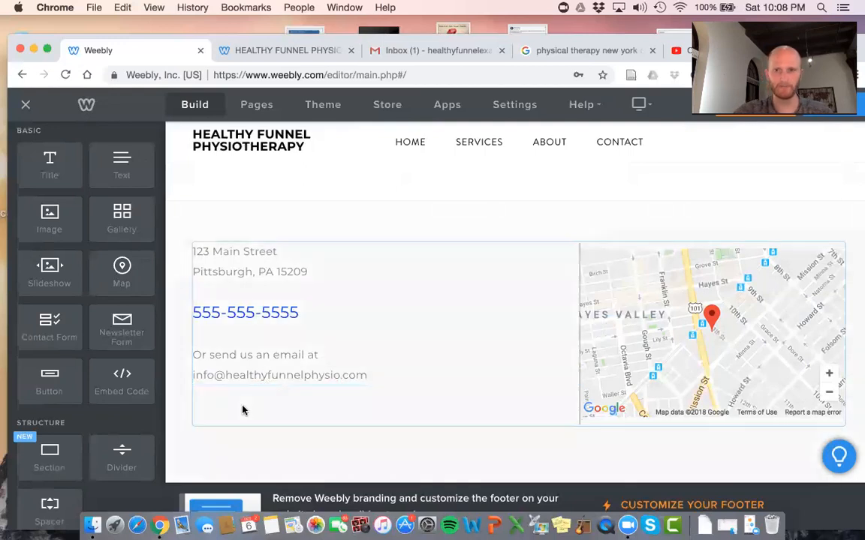
Change the map's address from 'San Francisco, CA' to Pittsburgh
{"action": "left_click", "coordinate": [677, 345]}
{"action": "triple_click", "coordinate": [692, 190]}
{"action": "type", "text": "pittsburgh"}
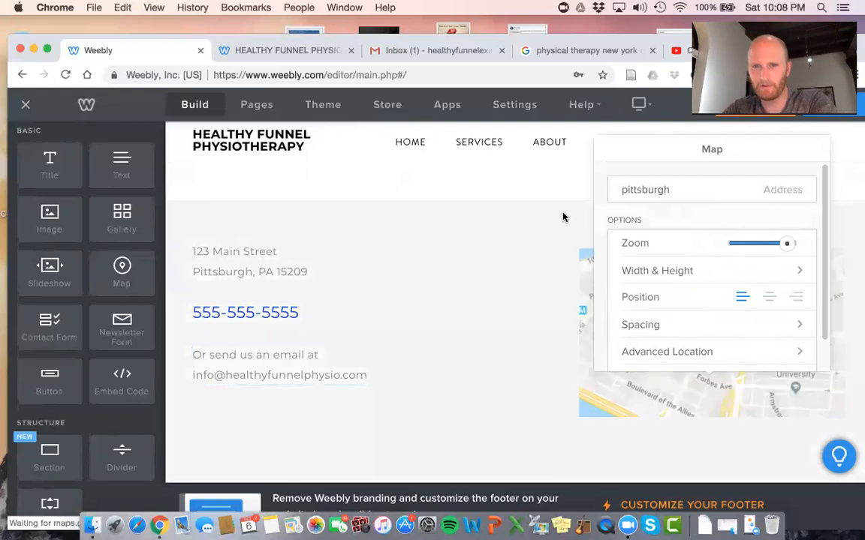
{"action": "left_click", "coordinate": [563, 217]}
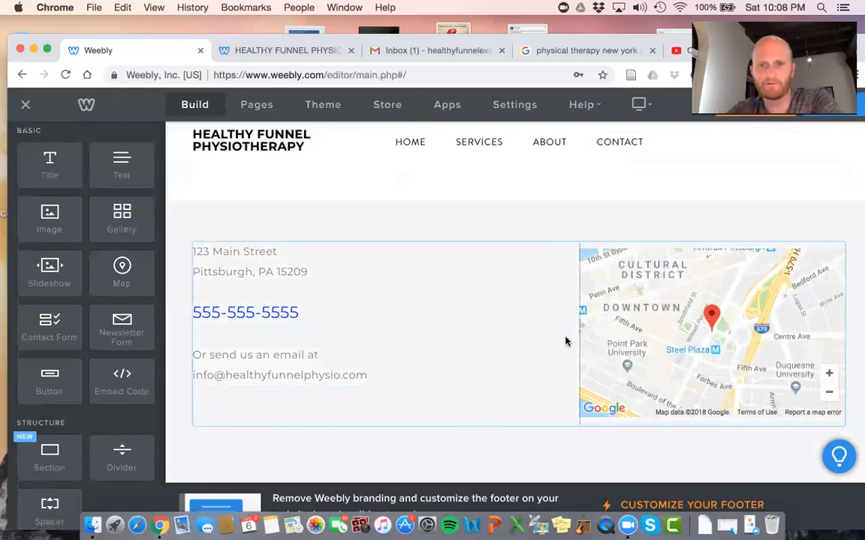
{"action": "scroll", "coordinate": [565, 342], "scroll_direction": "up", "scroll_amount": 10}
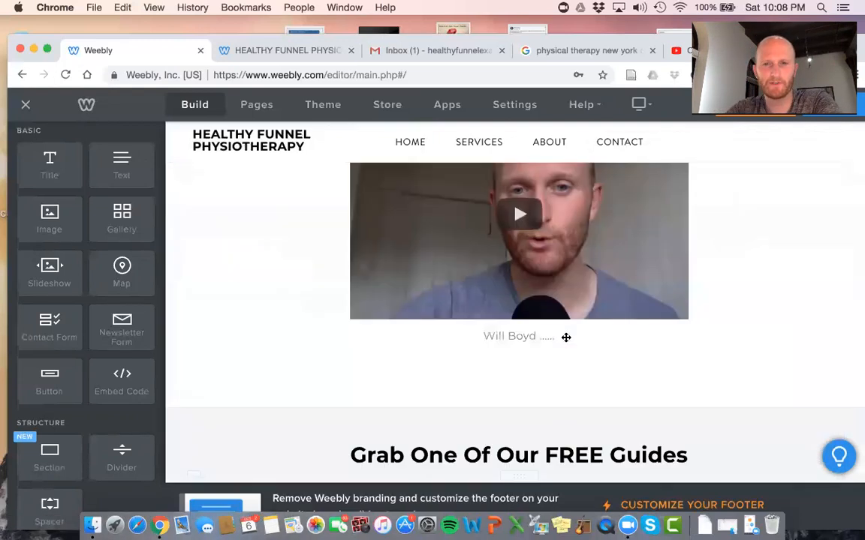
Switch the home header's background type to an image and begin replacing it
{"action": "scroll", "coordinate": [565, 341], "scroll_direction": "up", "scroll_amount": 5}
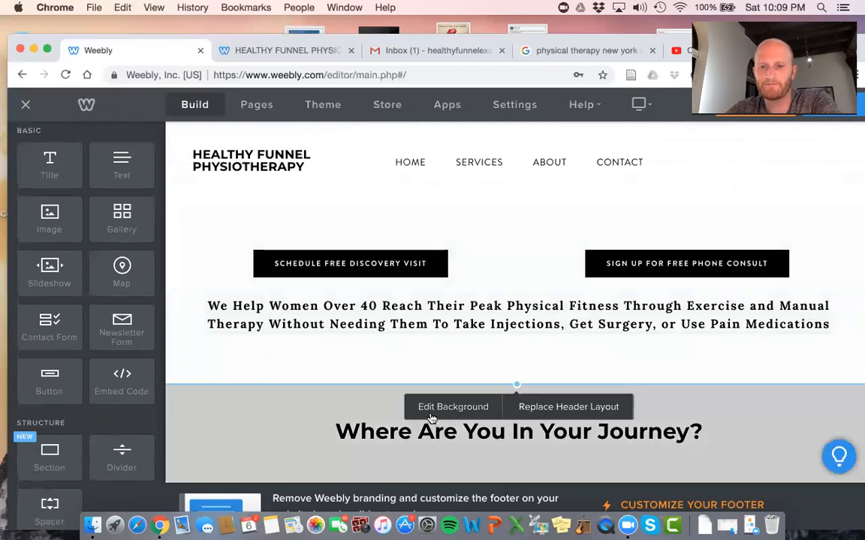
{"action": "left_click", "coordinate": [435, 409]}
{"action": "left_click", "coordinate": [542, 313]}
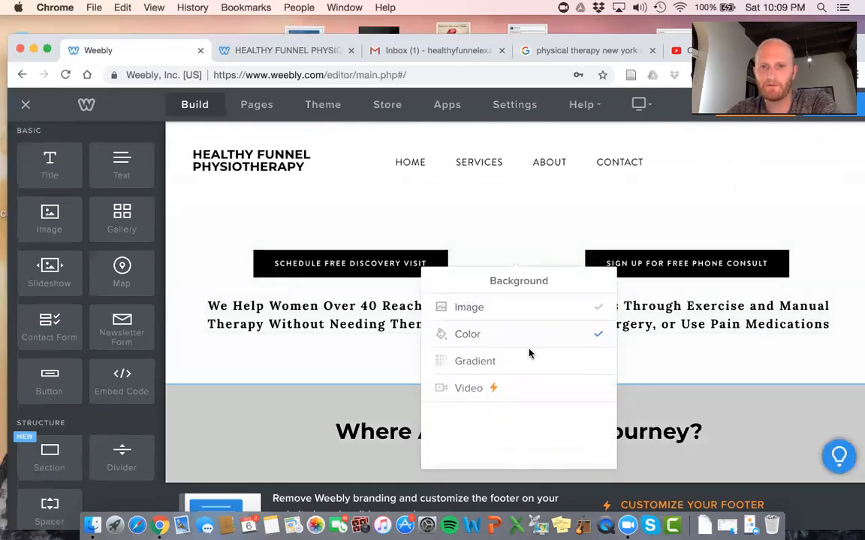
{"action": "left_click", "coordinate": [514, 318]}
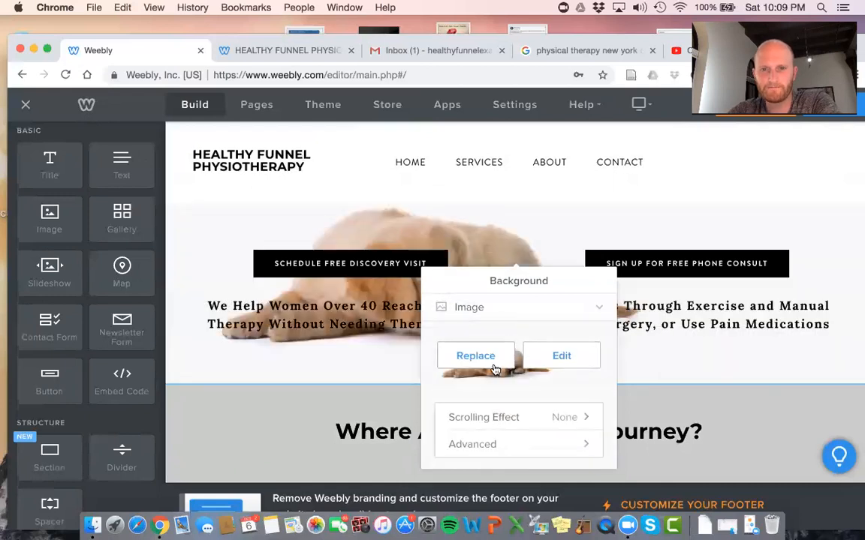
{"action": "left_click", "coordinate": [495, 366]}
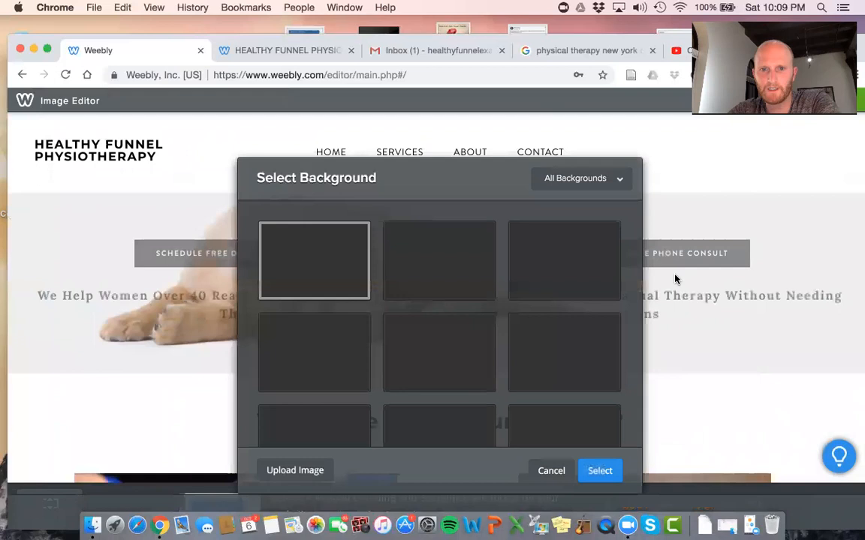
Upload a 'pexels' photo of hands on a pink mat as the header background
{"action": "scroll", "coordinate": [550, 237], "scroll_direction": "down", "scroll_amount": 5}
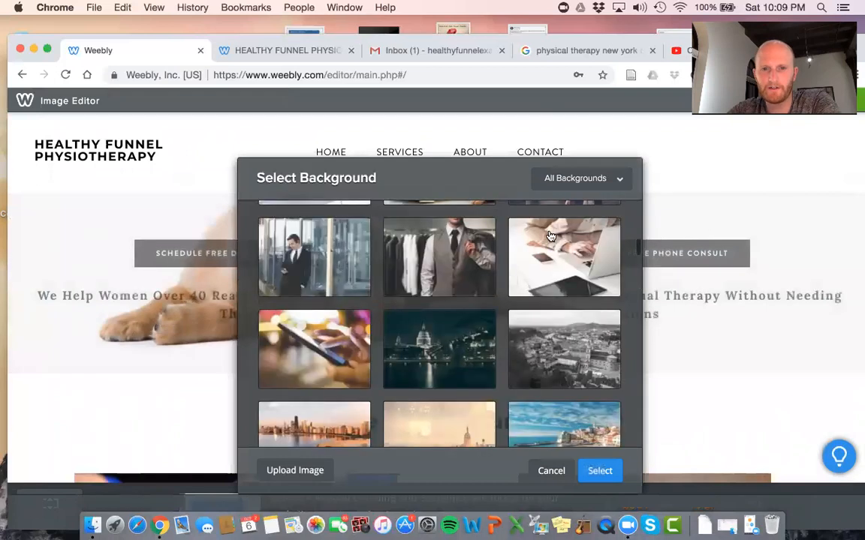
{"action": "left_click", "coordinate": [272, 473]}
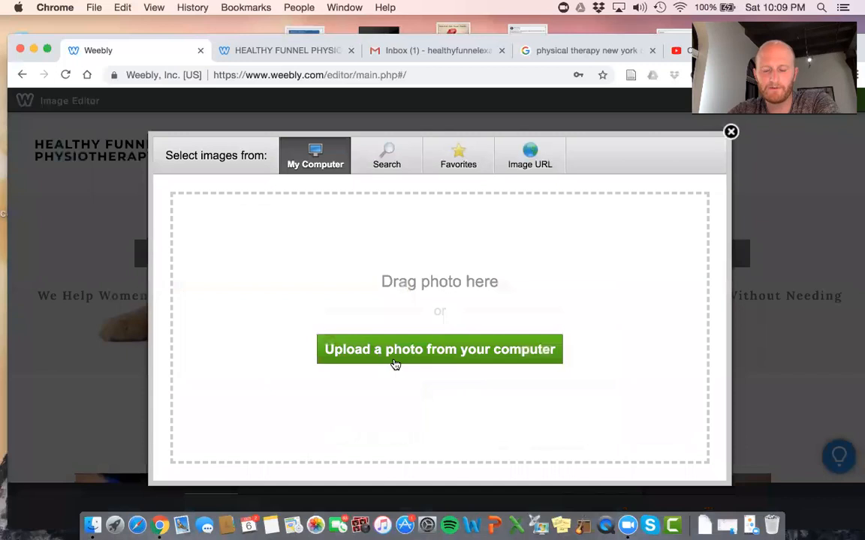
{"action": "left_click", "coordinate": [395, 364]}
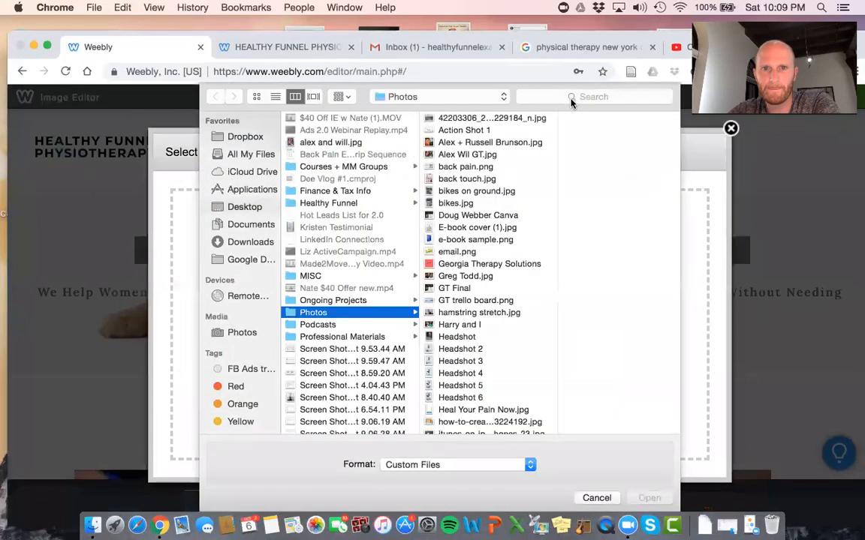
{"action": "left_click", "coordinate": [571, 100]}
{"action": "type", "text": "p"}
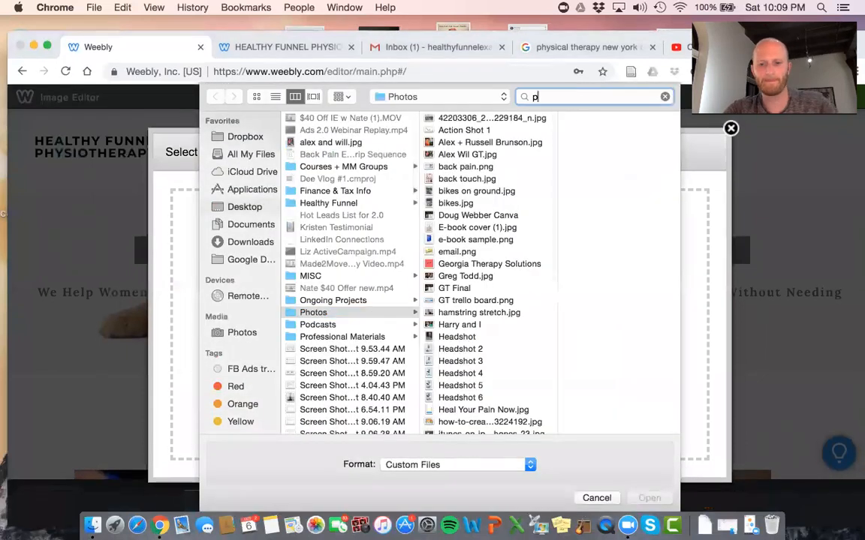
{"action": "type", "text": "exels"}
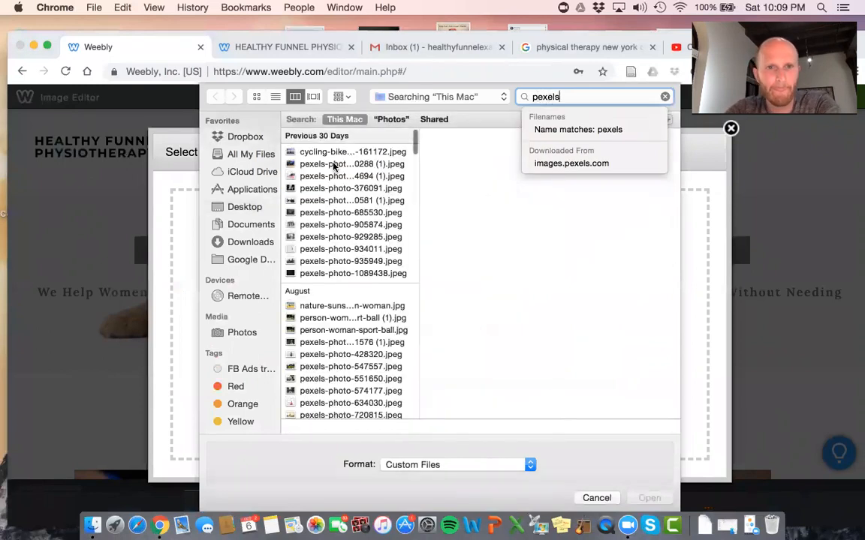
{"action": "left_click", "coordinate": [333, 164]}
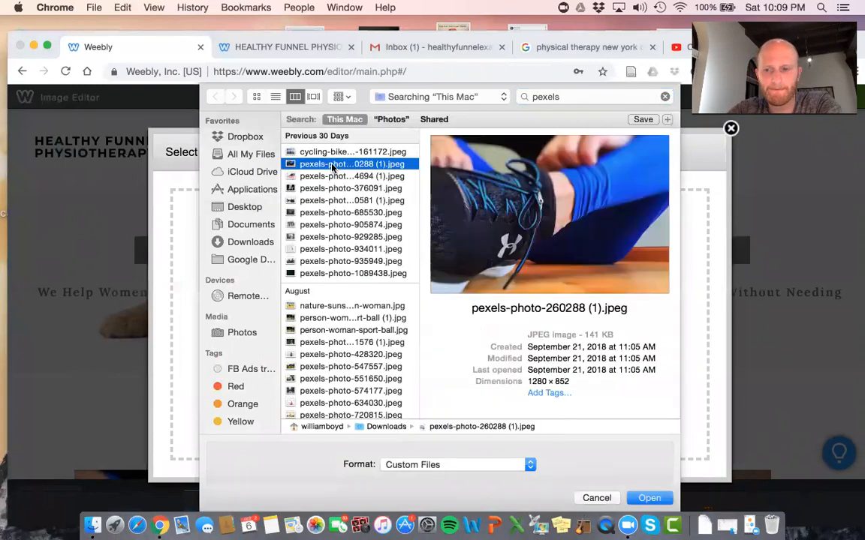
{"action": "key", "text": "Down"}
{"action": "key", "text": "Return"}
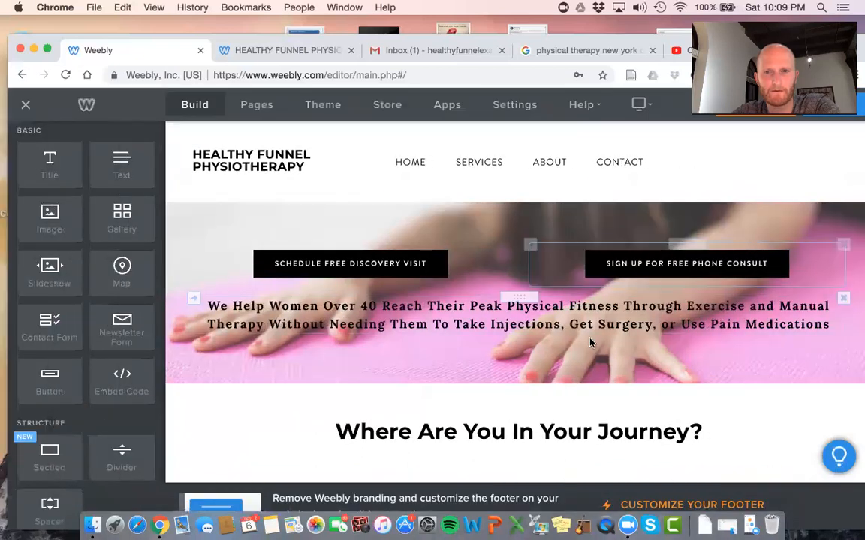
Adjust the colour of the header tagline text
{"action": "triple_click", "coordinate": [614, 326]}
{"action": "left_click", "coordinate": [470, 279]}
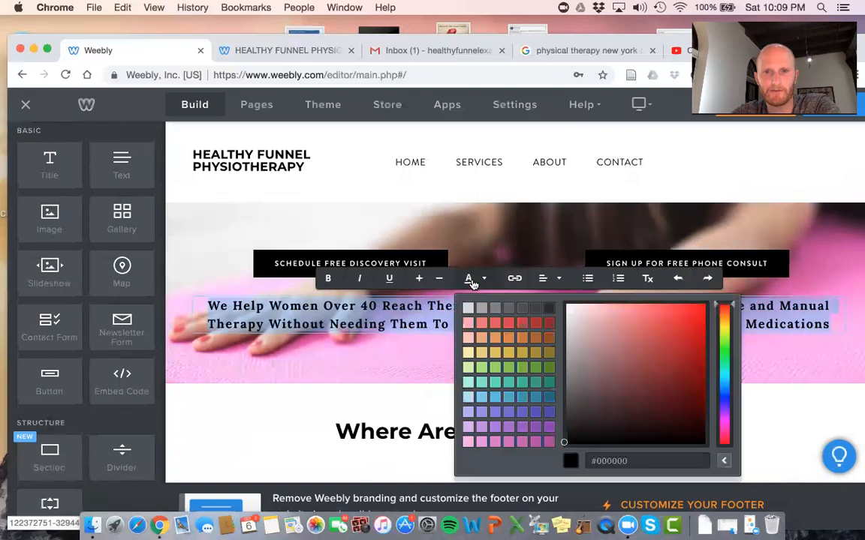
{"action": "left_click_drag", "start_coordinate": [565, 442], "coordinate": [565, 294]}
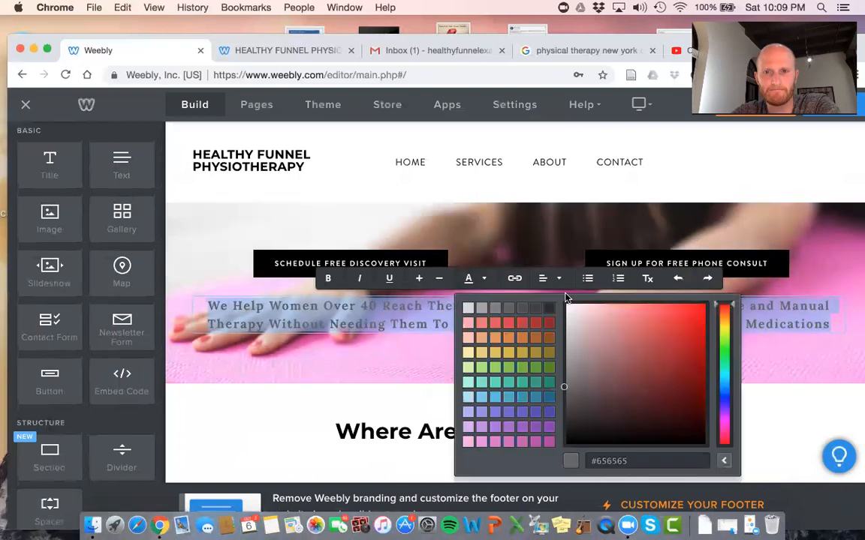
{"action": "left_click", "coordinate": [739, 198]}
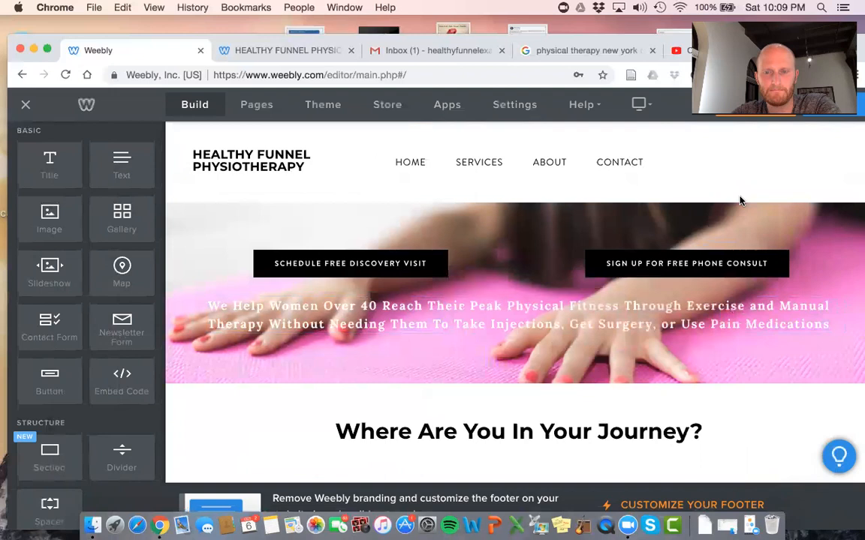
Darken the header background photo by 70% and publish the site
{"action": "mouse_move", "coordinate": [499, 406]}
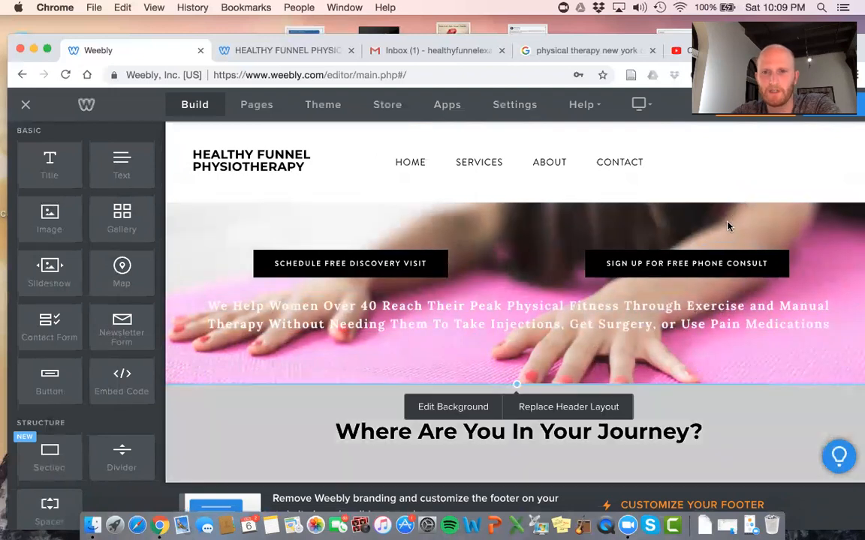
{"action": "left_click", "coordinate": [475, 411]}
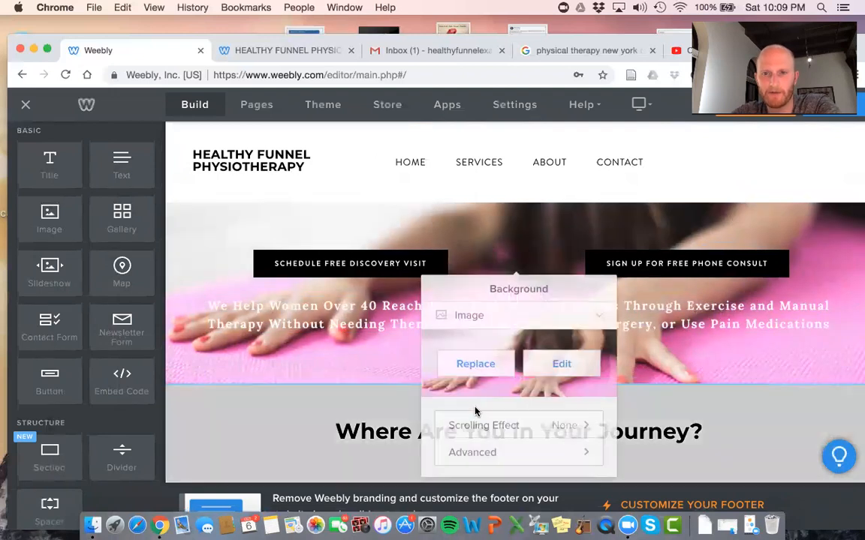
{"action": "left_click", "coordinate": [549, 357]}
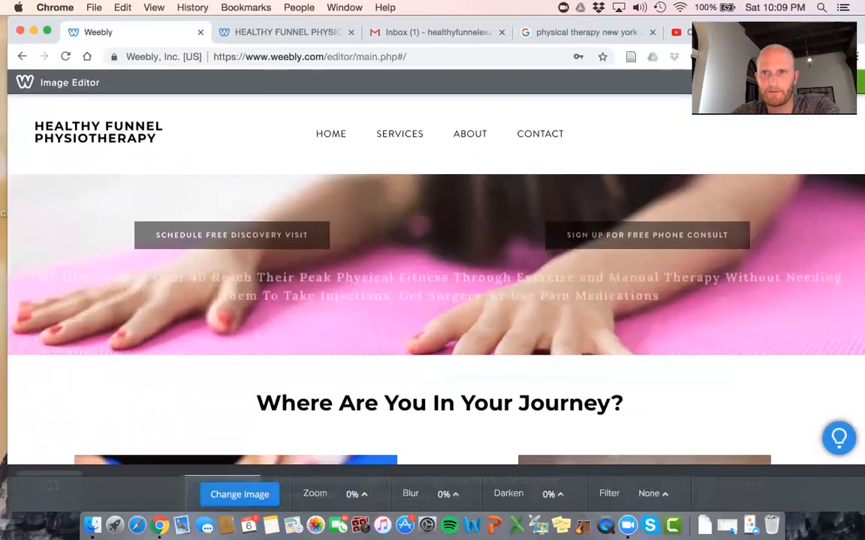
{"action": "left_click", "coordinate": [550, 495]}
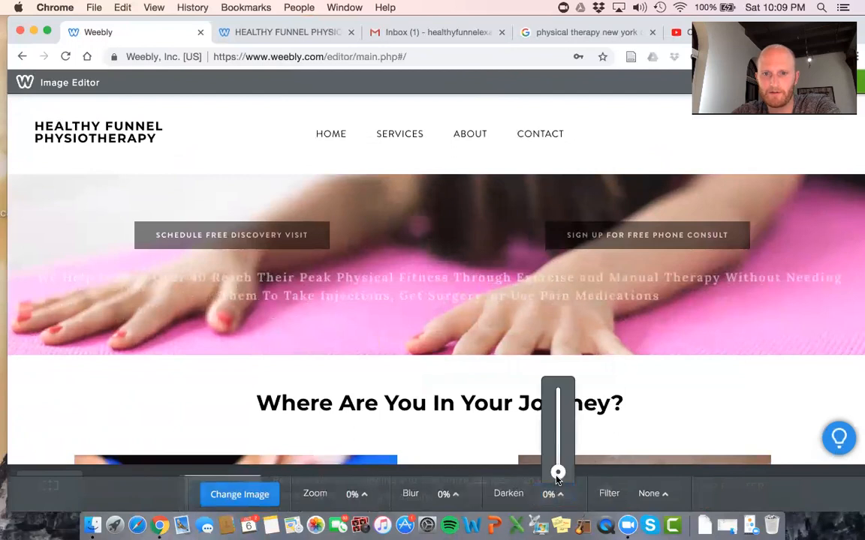
{"action": "left_click_drag", "start_coordinate": [557, 473], "coordinate": [559, 414]}
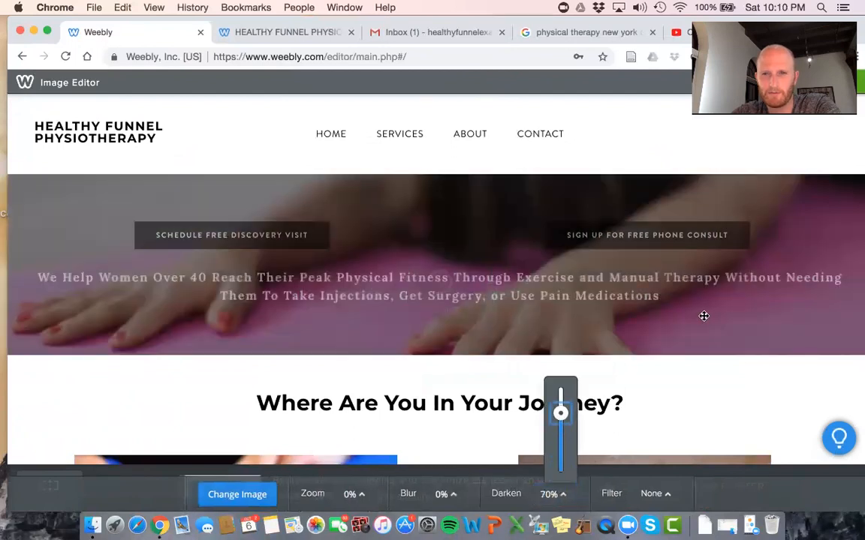
{"action": "left_click", "coordinate": [703, 316]}
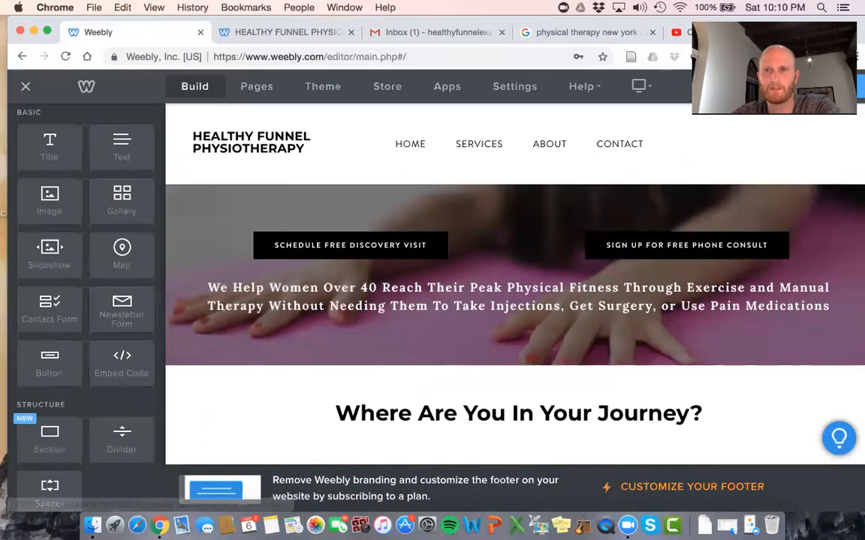
{"action": "left_click", "coordinate": [860, 86]}
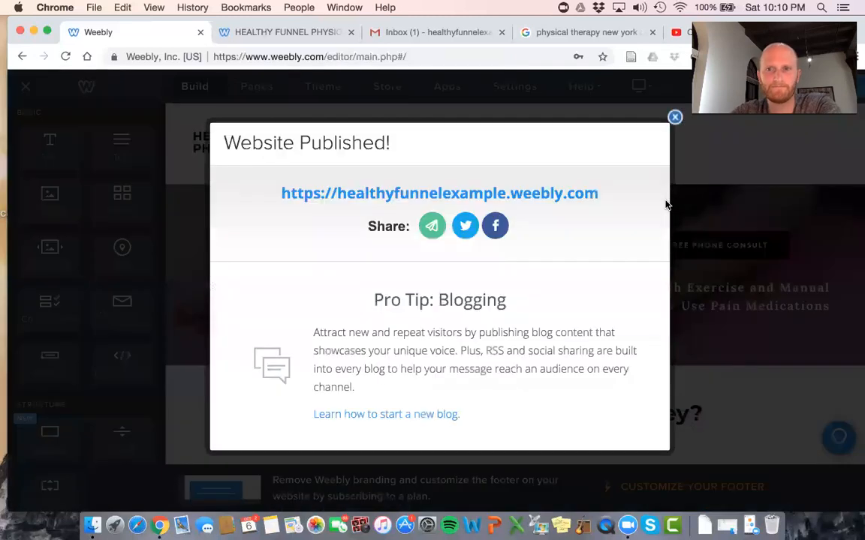
{"action": "left_click", "coordinate": [510, 191]}
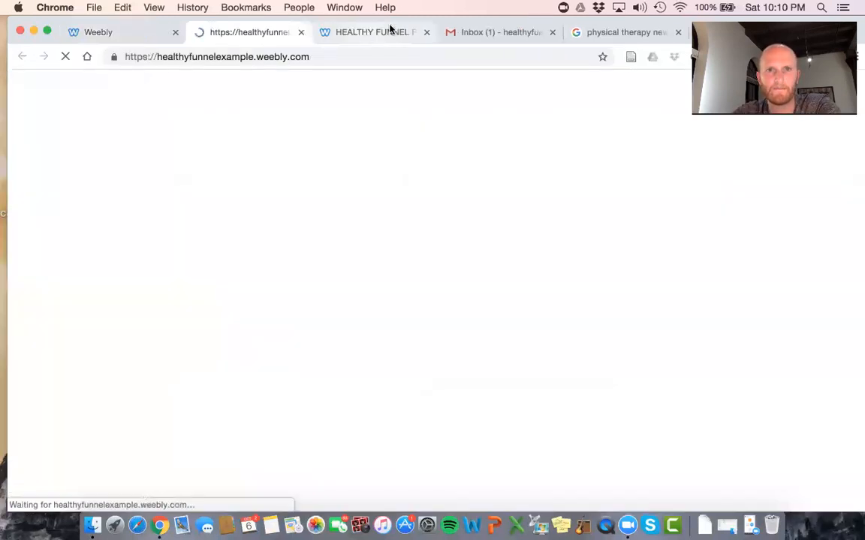
{"action": "left_click", "coordinate": [426, 32]}
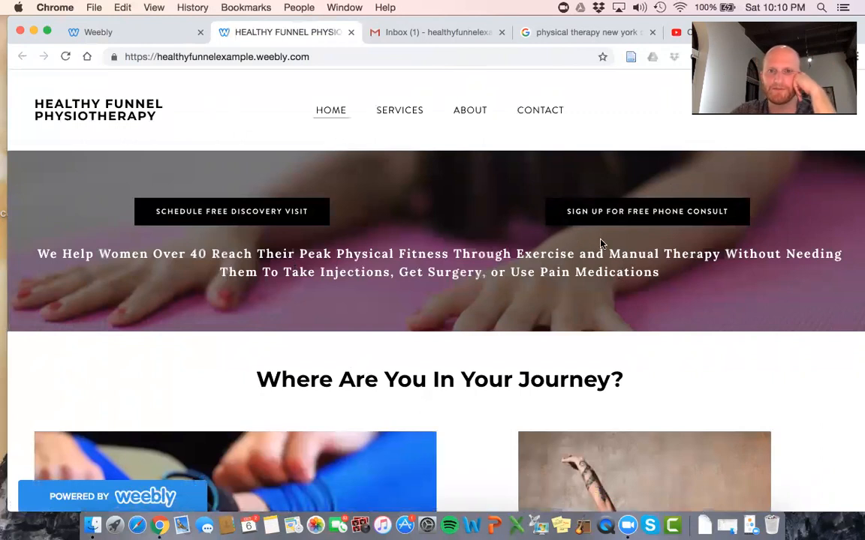
{"action": "scroll", "coordinate": [600, 243], "scroll_direction": "down", "scroll_amount": 1}
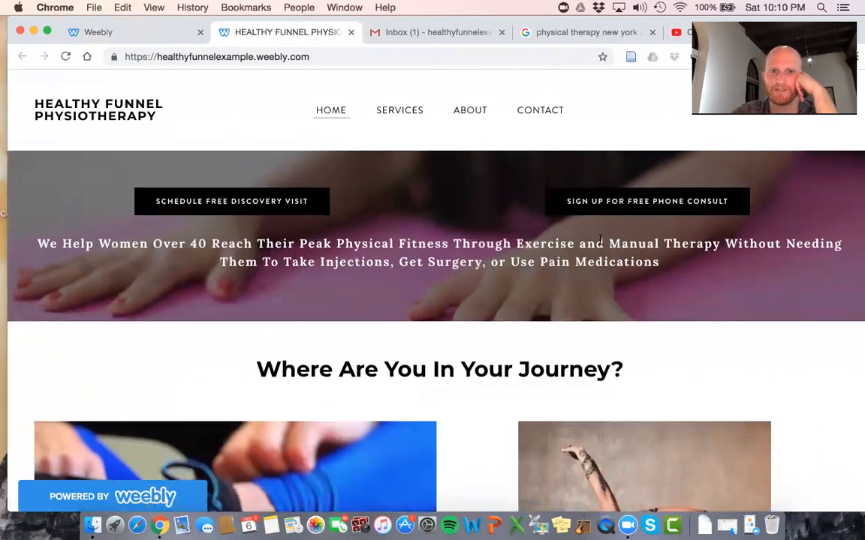
{"action": "scroll", "coordinate": [600, 239], "scroll_direction": "down", "scroll_amount": 5}
{"action": "scroll", "coordinate": [600, 244], "scroll_direction": "down", "scroll_amount": 6}
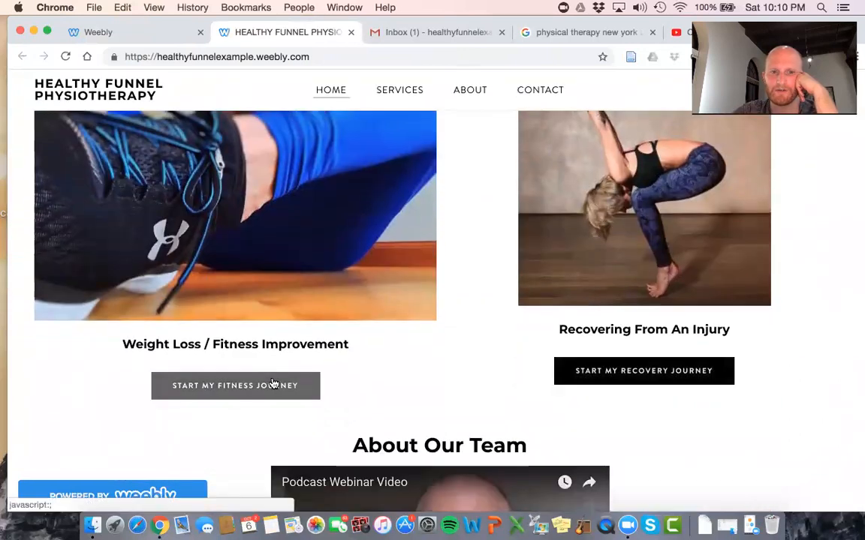
{"action": "scroll", "coordinate": [517, 247], "scroll_direction": "down", "scroll_amount": 7}
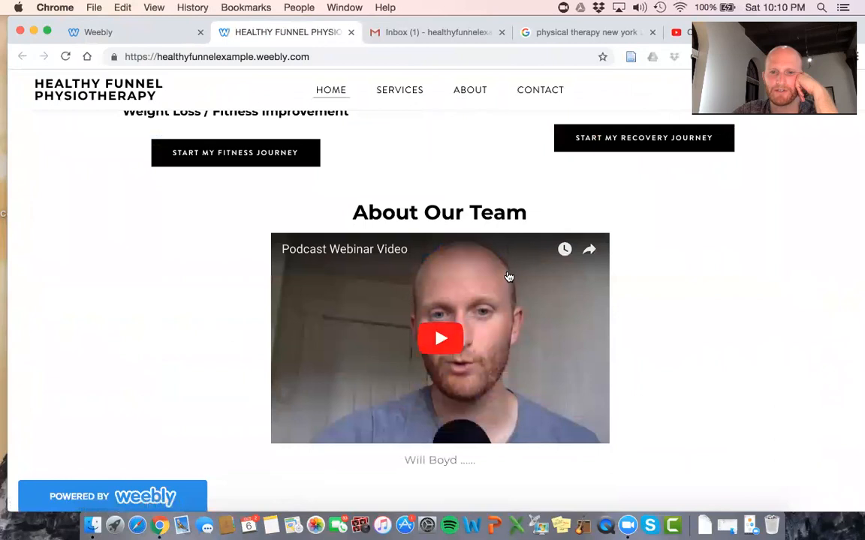
{"action": "scroll", "coordinate": [510, 263], "scroll_direction": "down", "scroll_amount": 10}
{"action": "scroll", "coordinate": [508, 277], "scroll_direction": "down", "scroll_amount": 3}
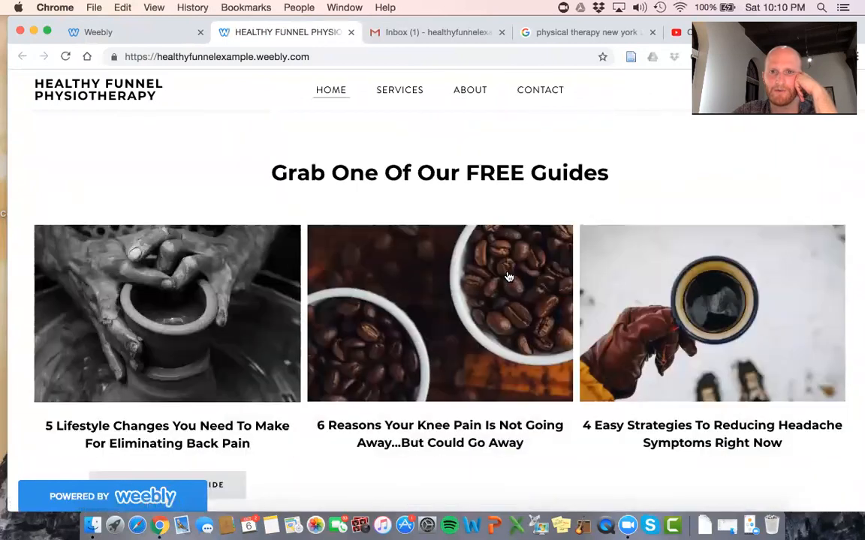
{"action": "scroll", "coordinate": [178, 311], "scroll_direction": "down", "scroll_amount": 2}
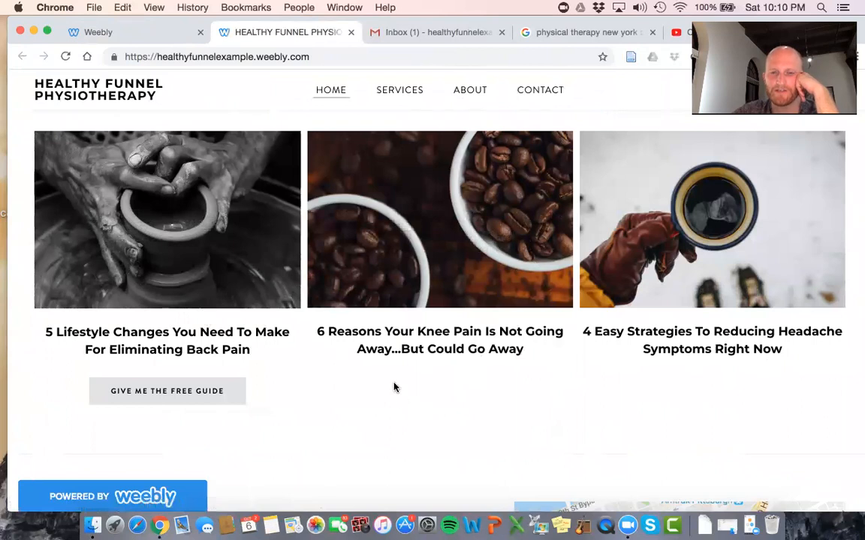
{"action": "scroll", "coordinate": [619, 386], "scroll_direction": "up", "scroll_amount": 3}
{"action": "scroll", "coordinate": [619, 386], "scroll_direction": "down", "scroll_amount": 8}
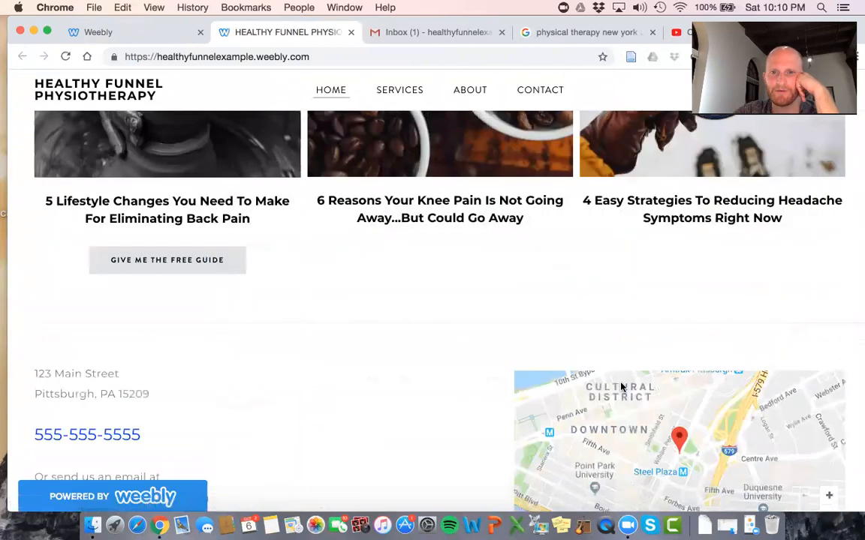
{"action": "scroll", "coordinate": [620, 383], "scroll_direction": "down", "scroll_amount": 2}
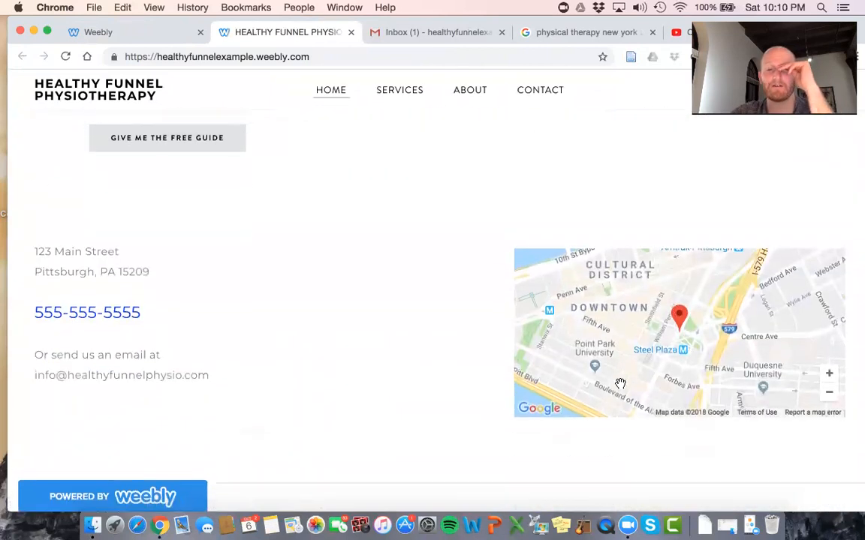
{"action": "scroll", "coordinate": [620, 383], "scroll_direction": "up", "scroll_amount": 10}
{"action": "scroll", "coordinate": [619, 383], "scroll_direction": "up", "scroll_amount": 8}
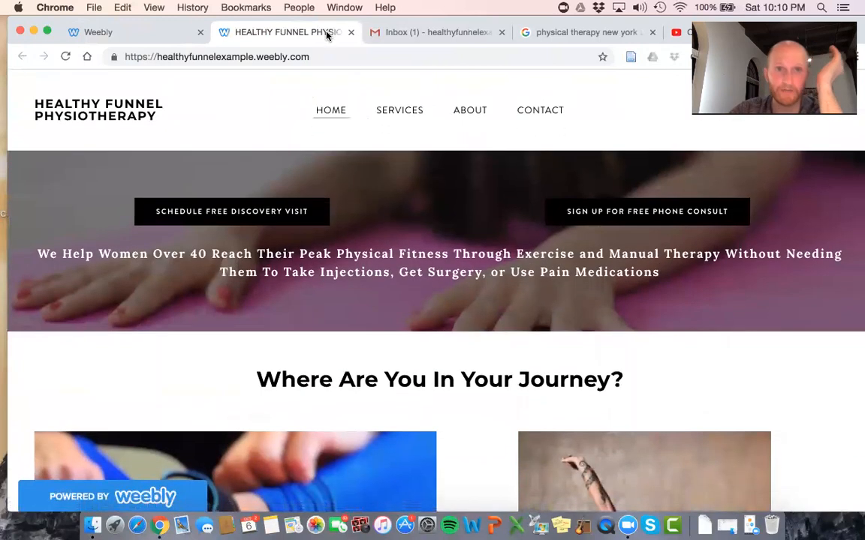
{"action": "left_click", "coordinate": [90, 33]}
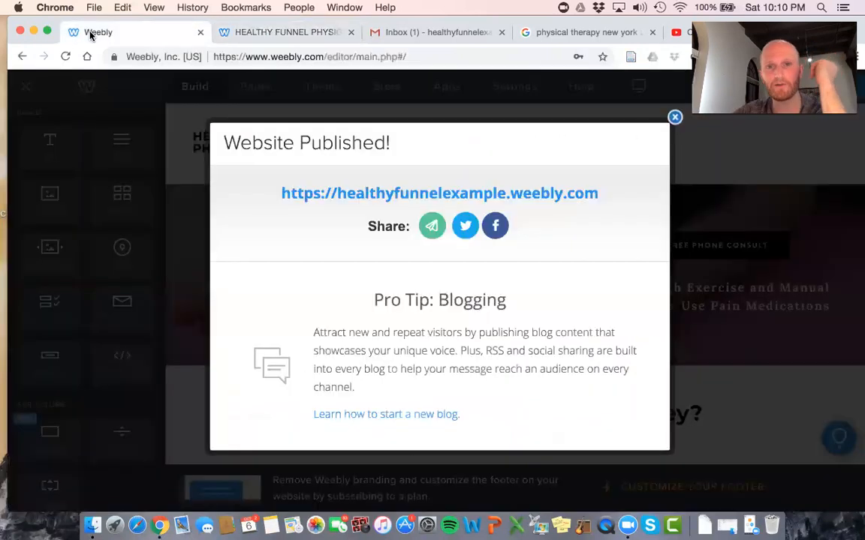
Move the phone consult and discovery visit buttons below the header banner
{"action": "left_click", "coordinate": [673, 117]}
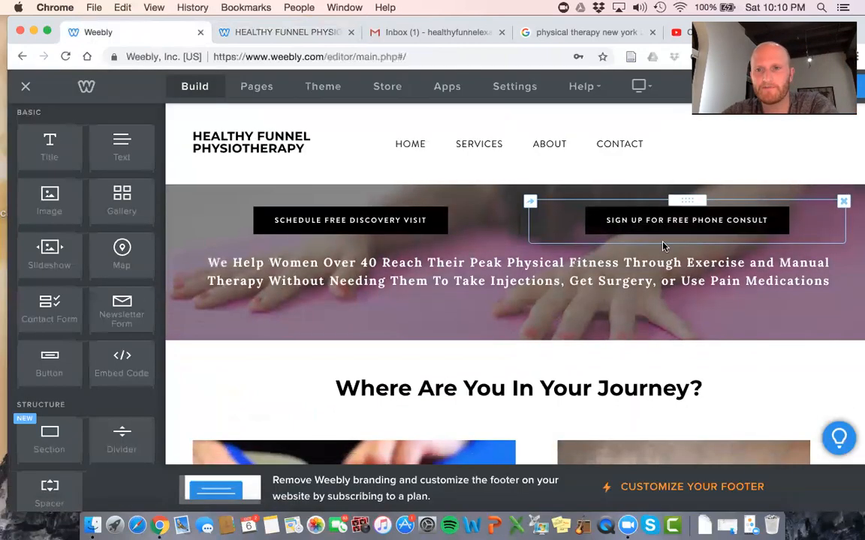
{"action": "left_click_drag", "start_coordinate": [619, 340], "coordinate": [481, 360]}
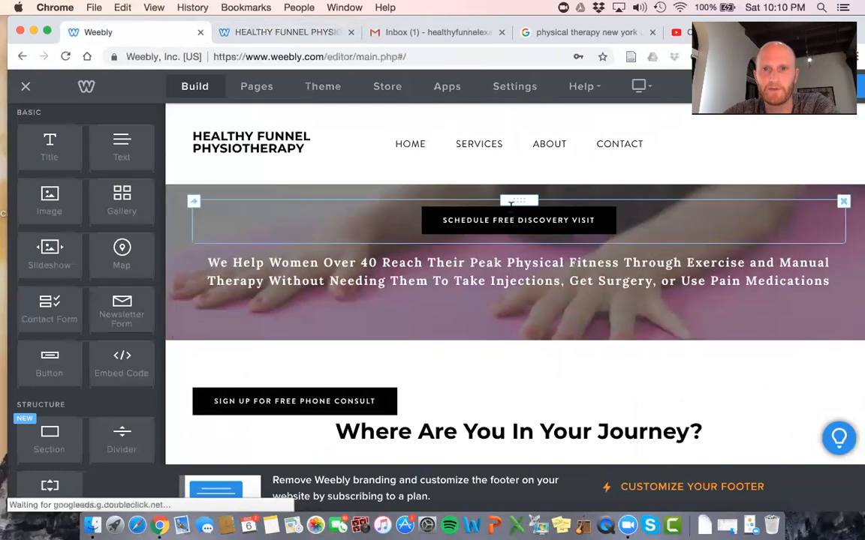
{"action": "left_click_drag", "start_coordinate": [519, 199], "coordinate": [784, 403]}
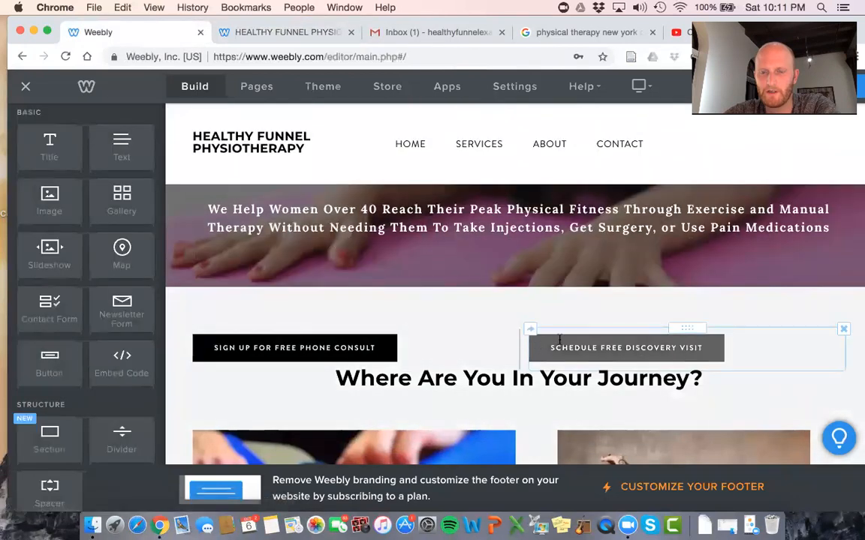
Centre both buttons in their columns and add a spacer beneath them
{"action": "left_click", "coordinate": [638, 349]}
{"action": "left_click", "coordinate": [742, 246]}
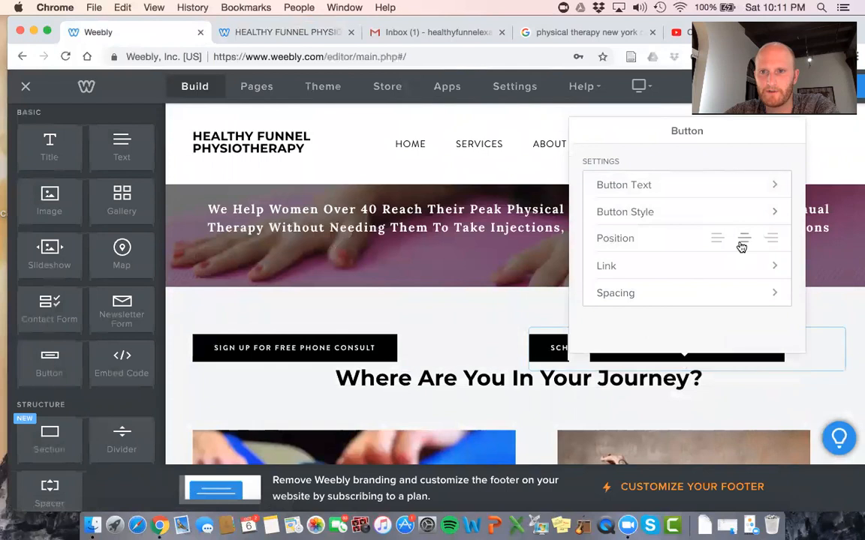
{"action": "left_click", "coordinate": [368, 350]}
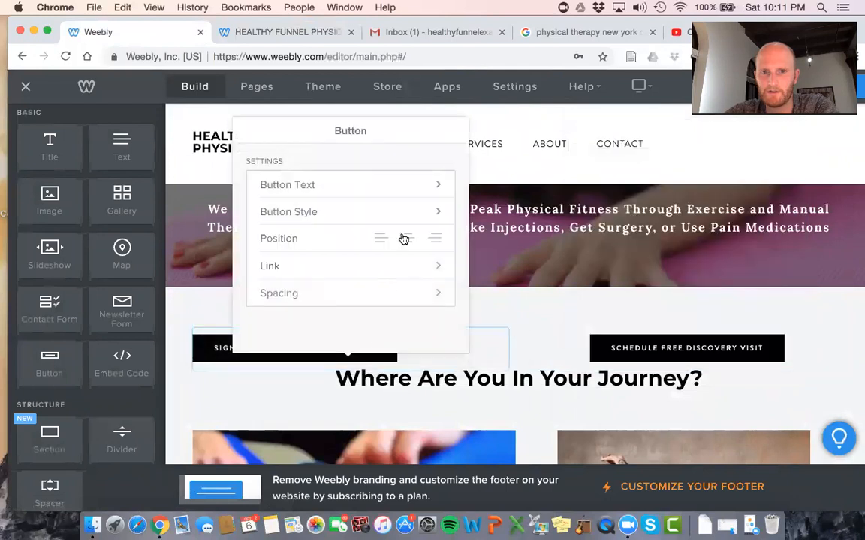
{"action": "left_click", "coordinate": [410, 239]}
{"action": "left_click", "coordinate": [529, 355]}
{"action": "scroll", "coordinate": [534, 367], "scroll_direction": "down", "scroll_amount": 3}
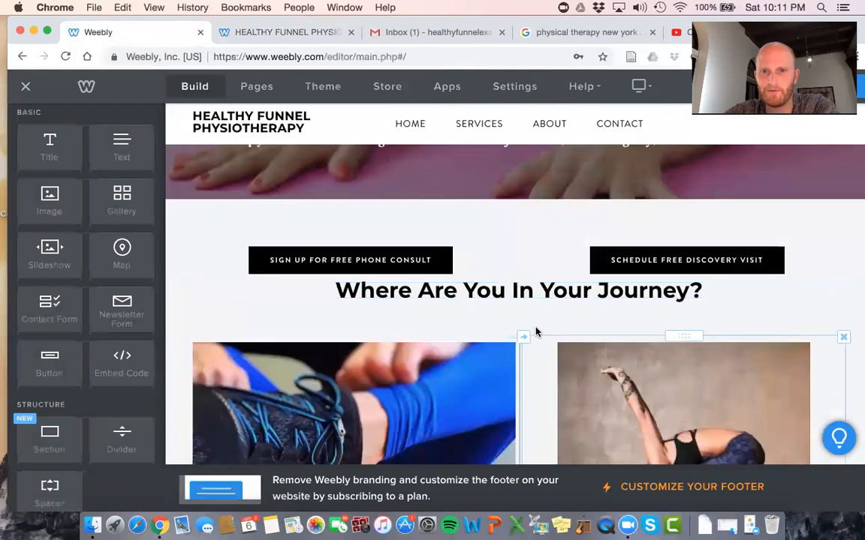
{"action": "left_click_drag", "start_coordinate": [49, 489], "coordinate": [463, 277]}
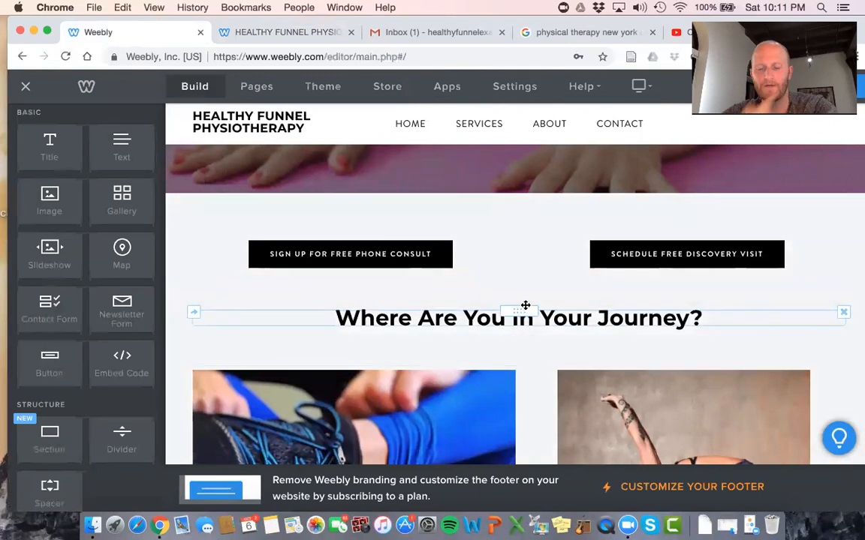
{"action": "scroll", "coordinate": [525, 305], "scroll_direction": "down", "scroll_amount": 1}
Publish the site again and dismiss the Website Published notice
{"action": "left_click", "coordinate": [830, 87]}
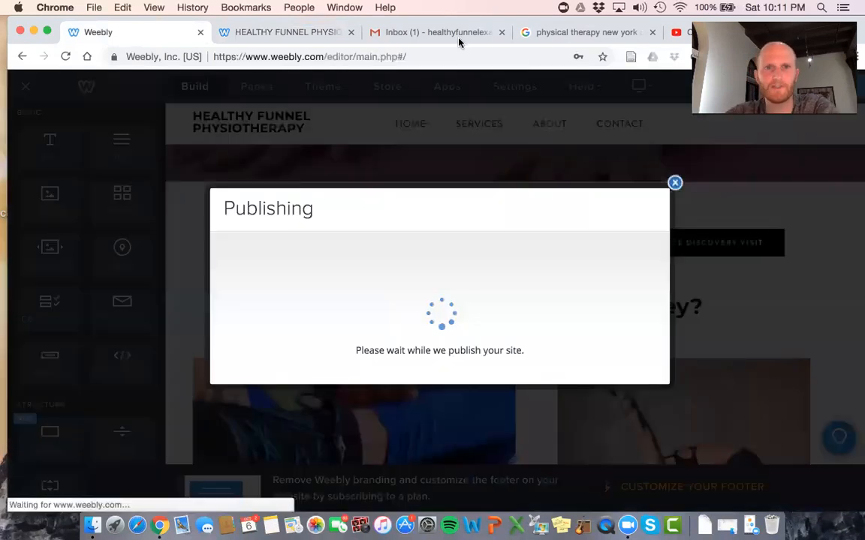
{"action": "left_click", "coordinate": [350, 32]}
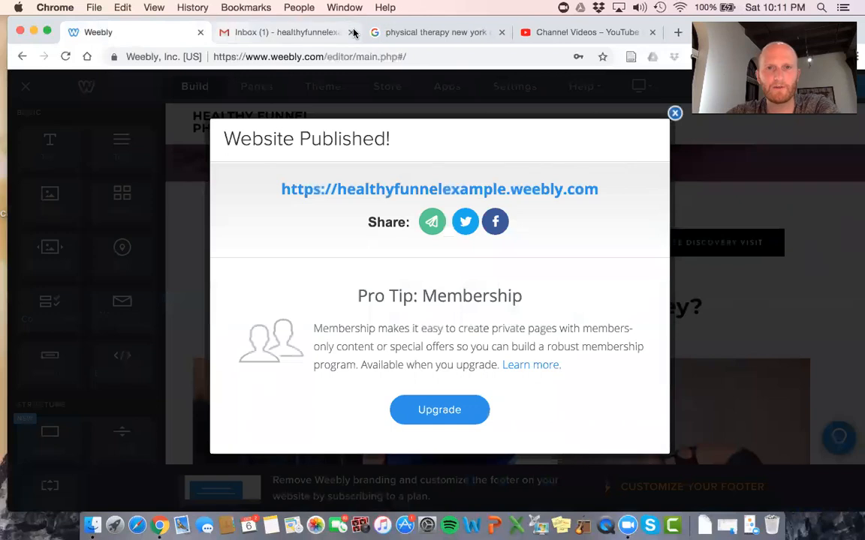
{"action": "left_click", "coordinate": [675, 115]}
{"action": "scroll", "coordinate": [492, 240], "scroll_direction": "up", "scroll_amount": 3}
{"action": "scroll", "coordinate": [493, 241], "scroll_direction": "down", "scroll_amount": 5}
{"action": "scroll", "coordinate": [493, 238], "scroll_direction": "up", "scroll_amount": 6}
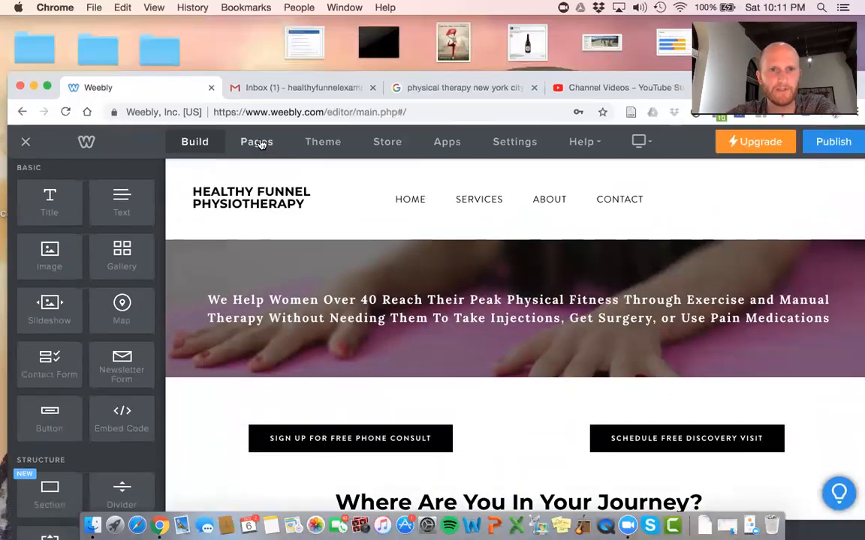
Review the Services and Home page settings, then show the page types available to add
{"action": "left_click", "coordinate": [259, 143]}
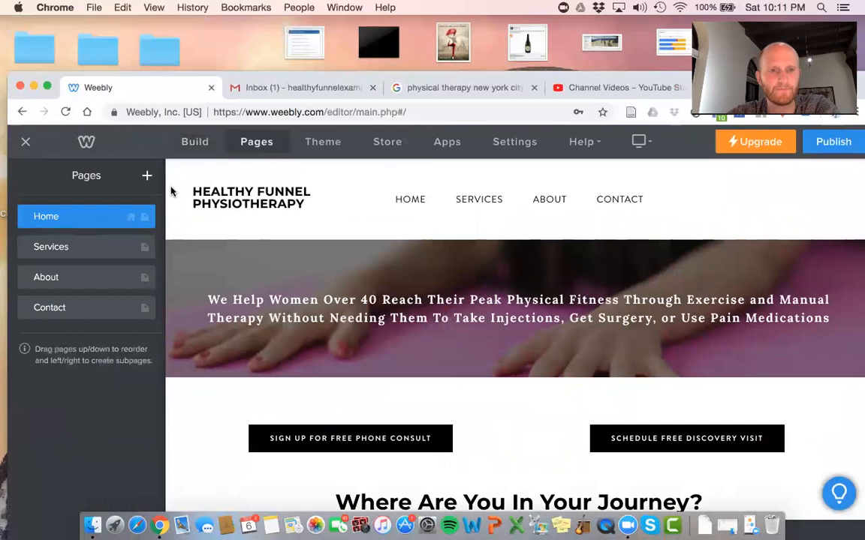
{"action": "left_click", "coordinate": [86, 246]}
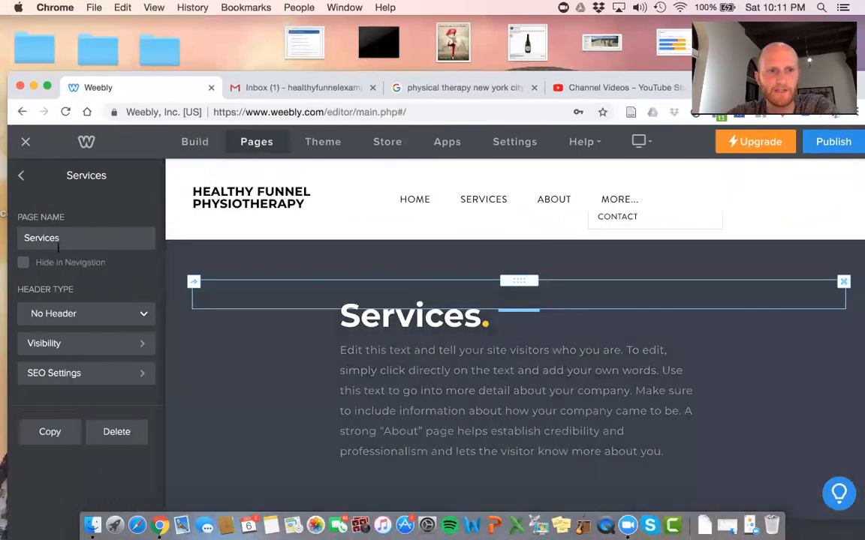
{"action": "scroll", "coordinate": [369, 403], "scroll_direction": "down", "scroll_amount": 12}
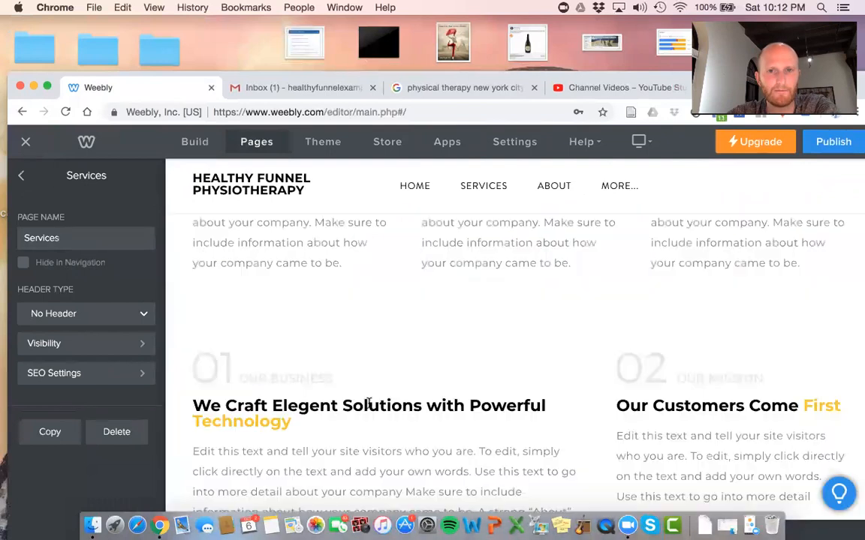
{"action": "scroll", "coordinate": [368, 403], "scroll_direction": "up", "scroll_amount": 12}
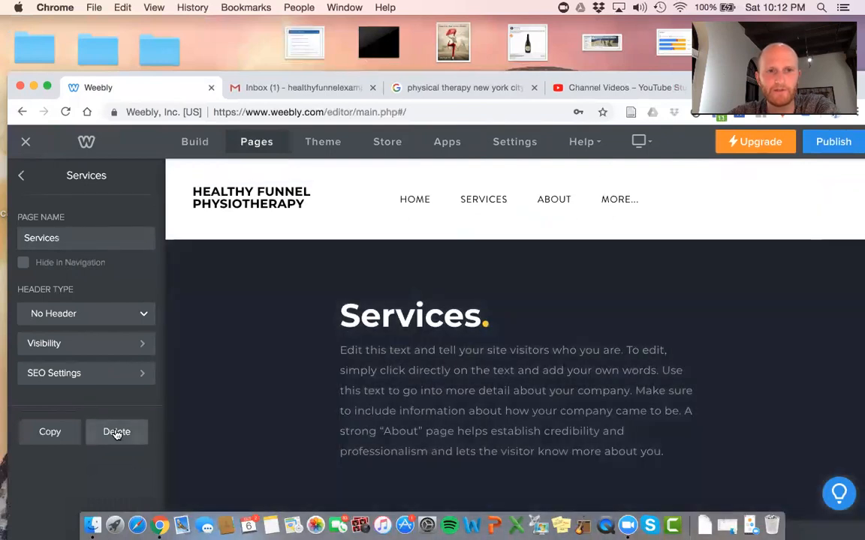
{"action": "left_click", "coordinate": [21, 178]}
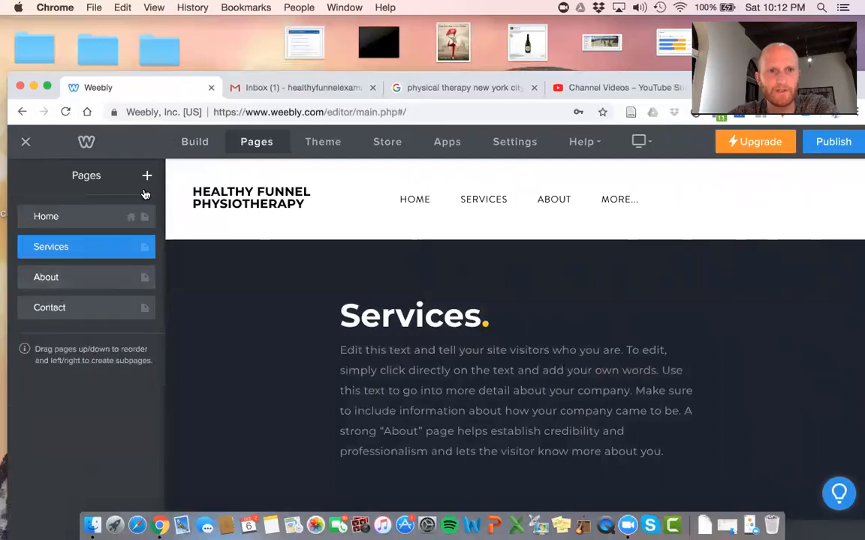
{"action": "left_click", "coordinate": [147, 177]}
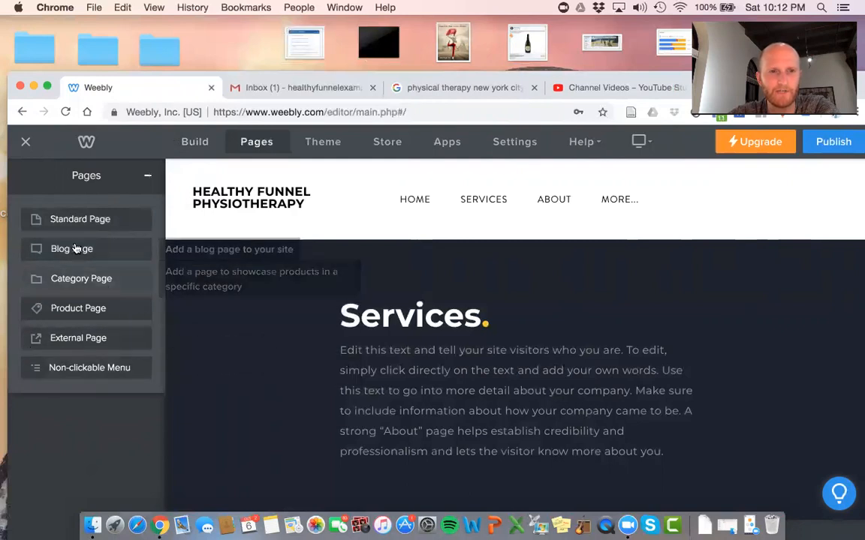
{"action": "left_click", "coordinate": [146, 181]}
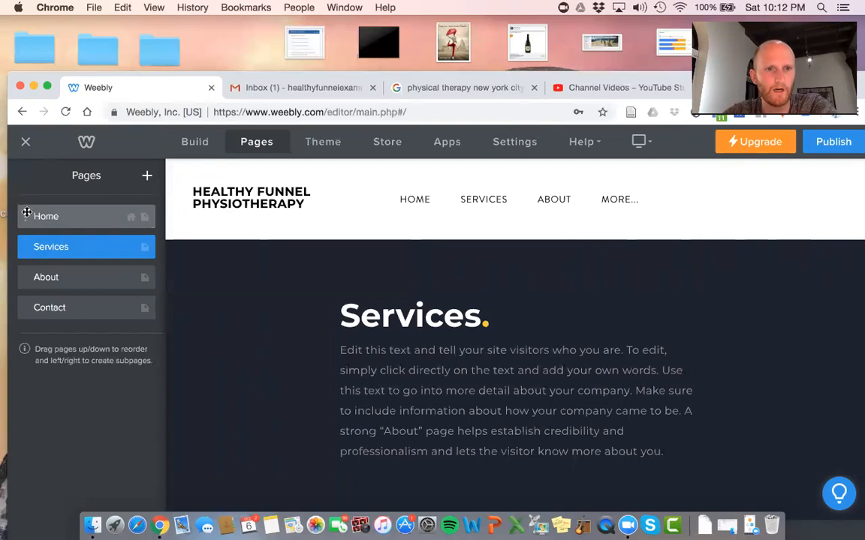
{"action": "left_click", "coordinate": [145, 221]}
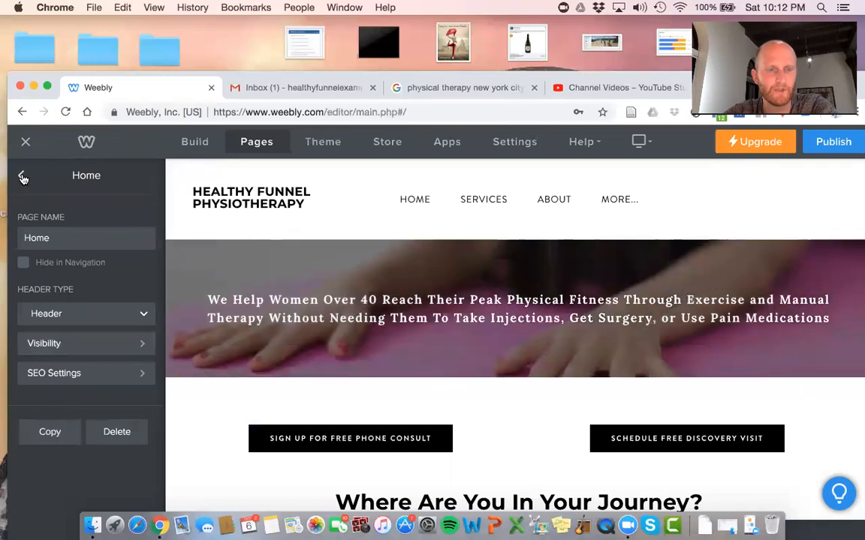
{"action": "left_click", "coordinate": [23, 177]}
{"action": "left_click", "coordinate": [147, 177]}
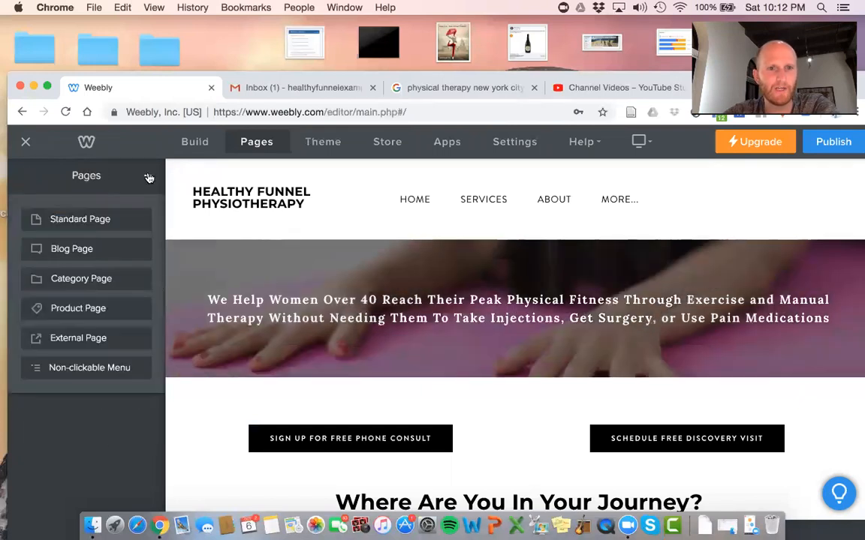
Add a Standard Page and drag its header's bottom edge up to shorten it
{"action": "left_click", "coordinate": [93, 230]}
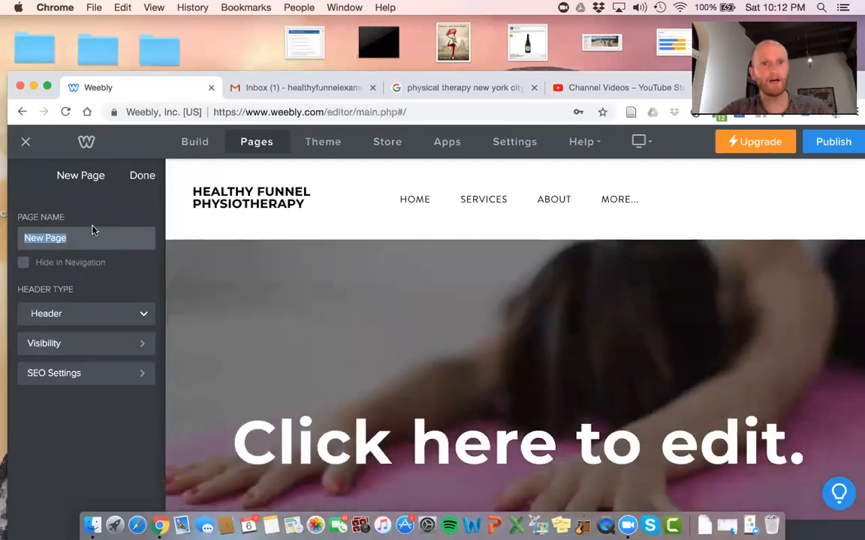
{"action": "scroll", "coordinate": [409, 326], "scroll_direction": "down", "scroll_amount": 5}
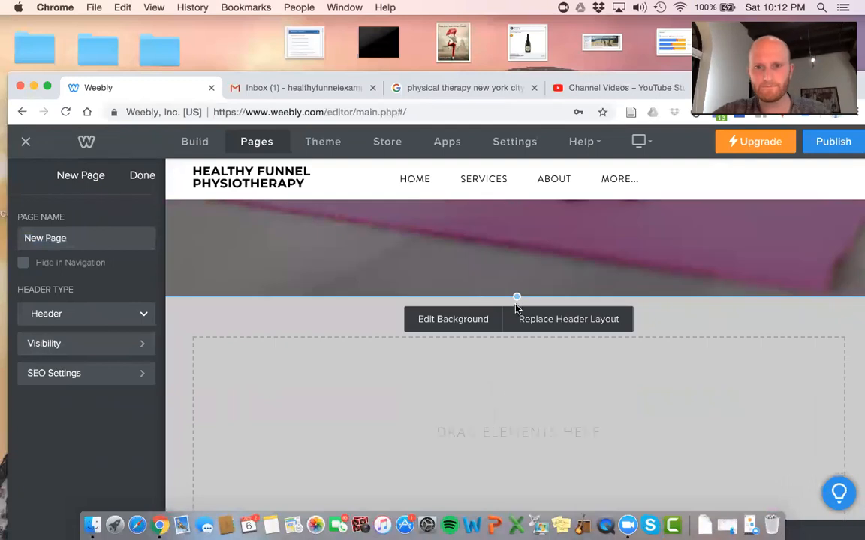
{"action": "left_click_drag", "start_coordinate": [516, 298], "coordinate": [515, 181]}
{"action": "scroll", "coordinate": [543, 243], "scroll_direction": "up", "scroll_amount": 1}
{"action": "scroll", "coordinate": [504, 376], "scroll_direction": "up", "scroll_amount": 2}
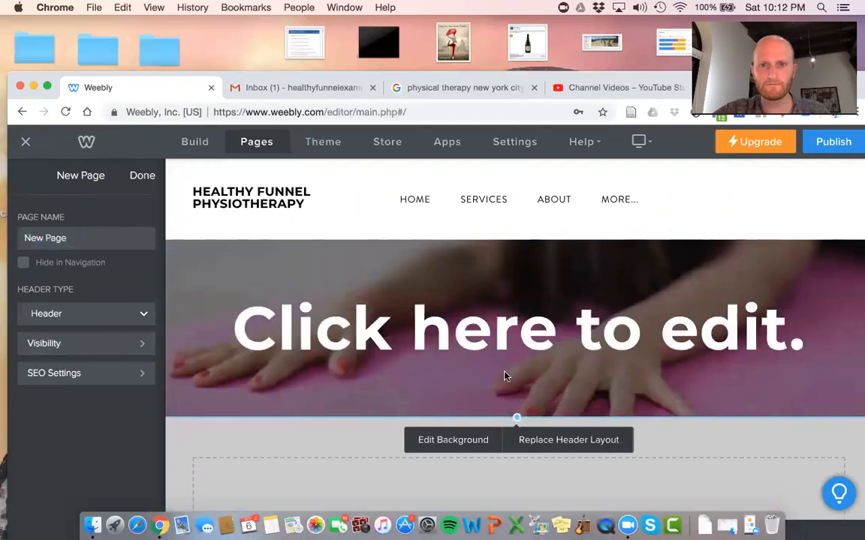
Retitle the new page's header 'Discovery Visit' in a smaller font
{"action": "left_click", "coordinate": [502, 326]}
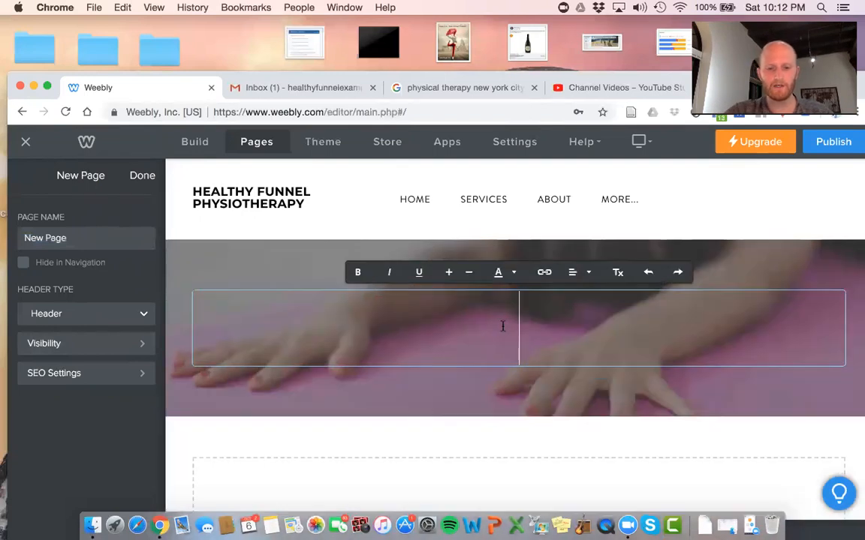
{"action": "type", "text": "FREE Di"}
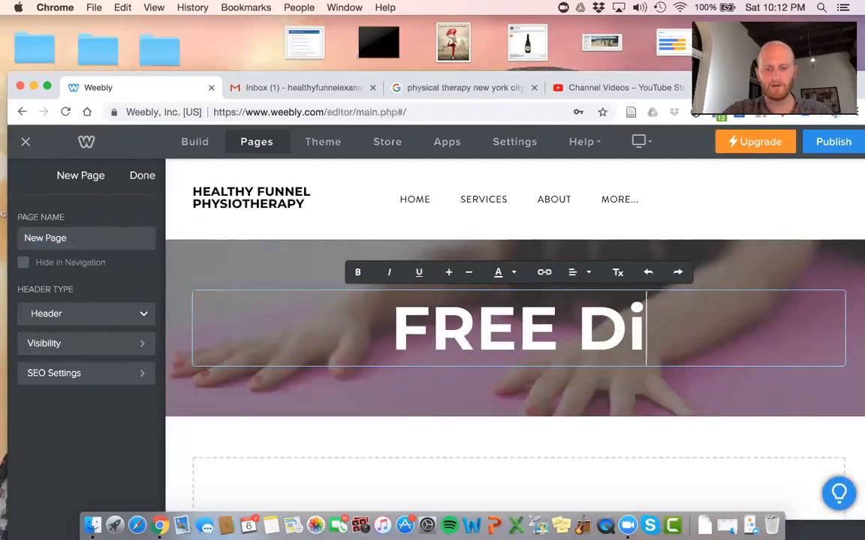
{"action": "type", "text": "scovery Visit"}
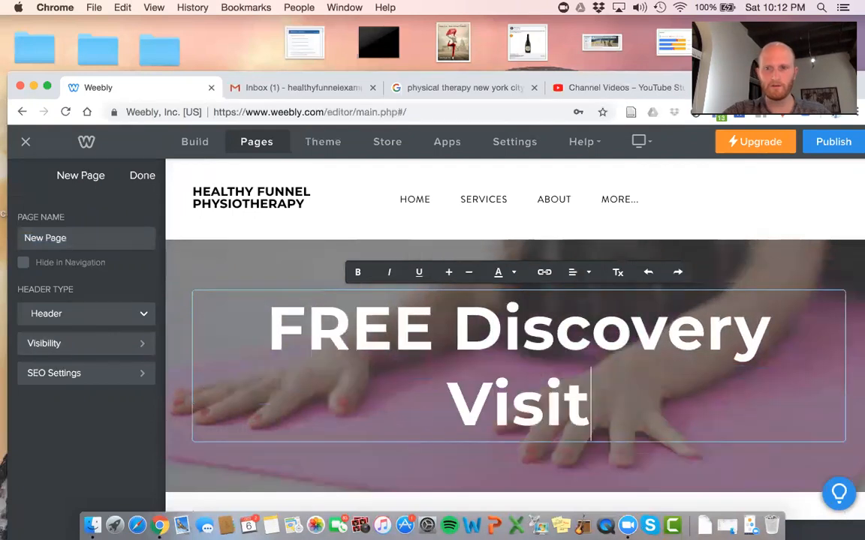
{"action": "left_click_drag", "start_coordinate": [613, 399], "coordinate": [243, 353]}
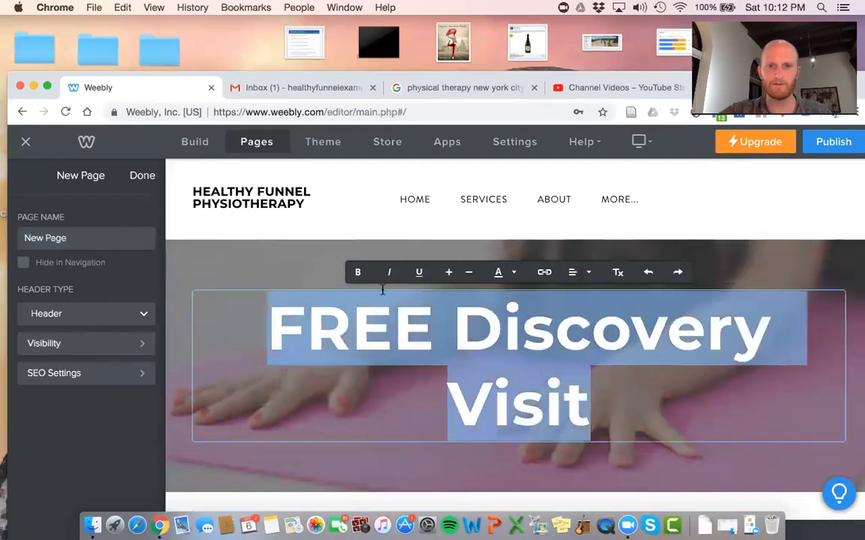
{"action": "left_click", "coordinate": [469, 272]}
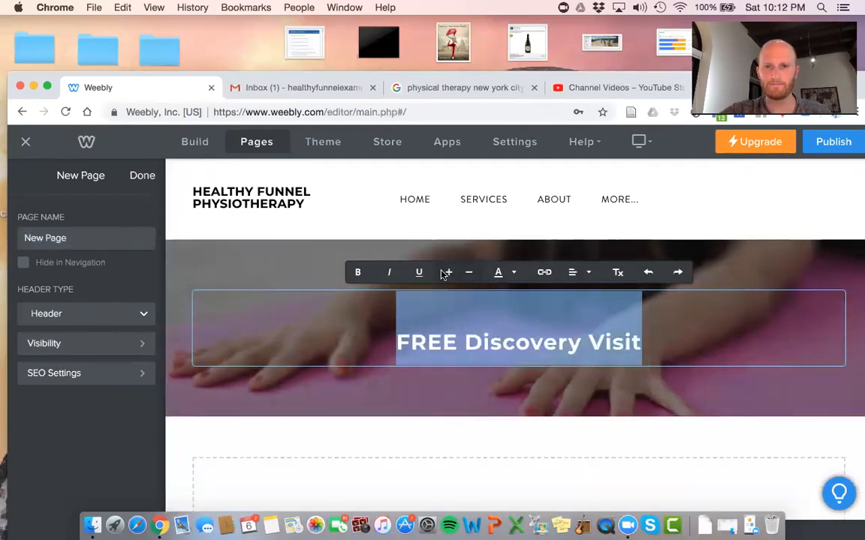
{"action": "key", "text": "BackSpace"}
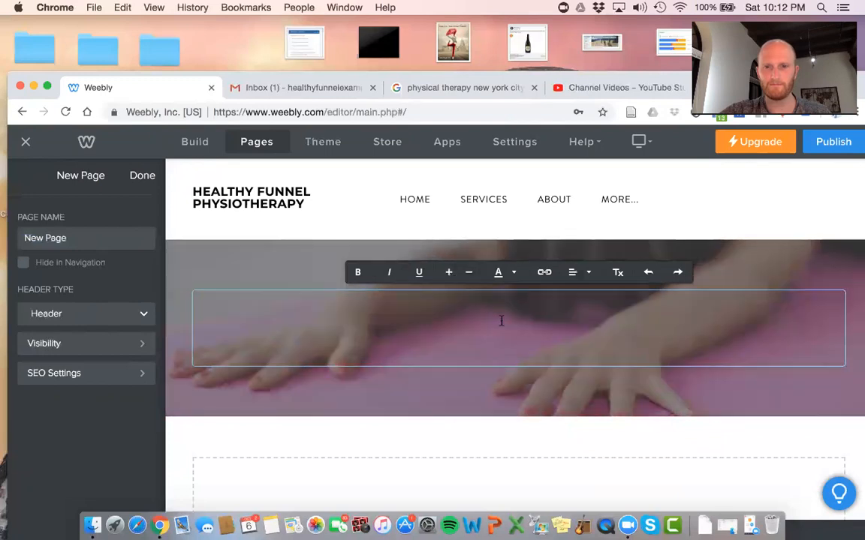
{"action": "type", "text": "FREE"}
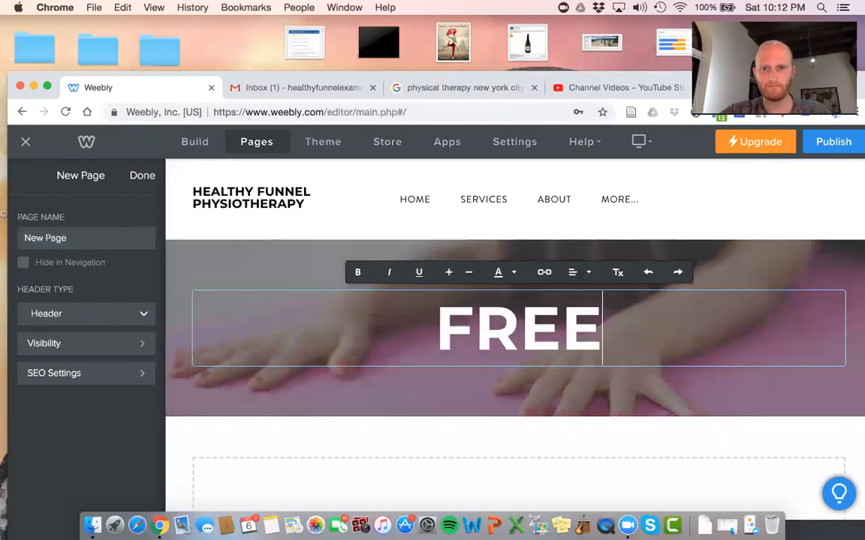
{"action": "type", "text": " Discovery Visit"}
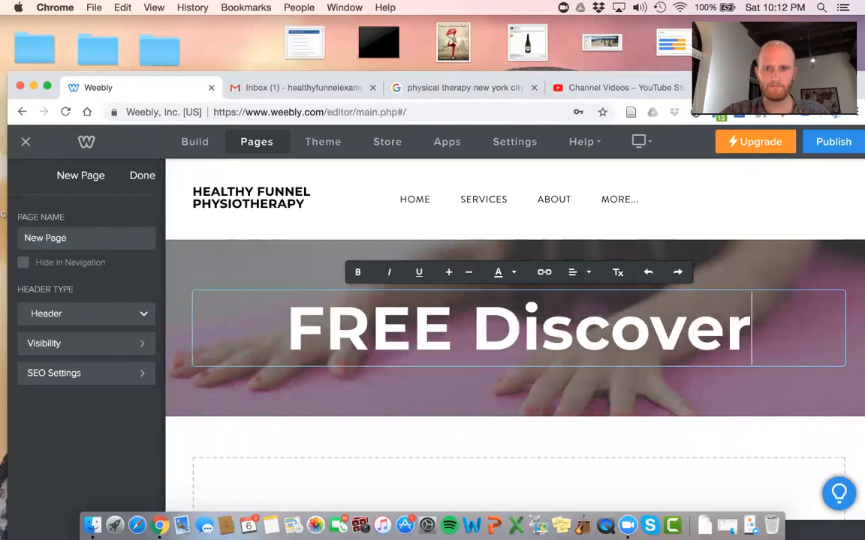
{"action": "left_click_drag", "start_coordinate": [593, 401], "coordinate": [244, 345]}
{"action": "left_click", "coordinate": [460, 275]}
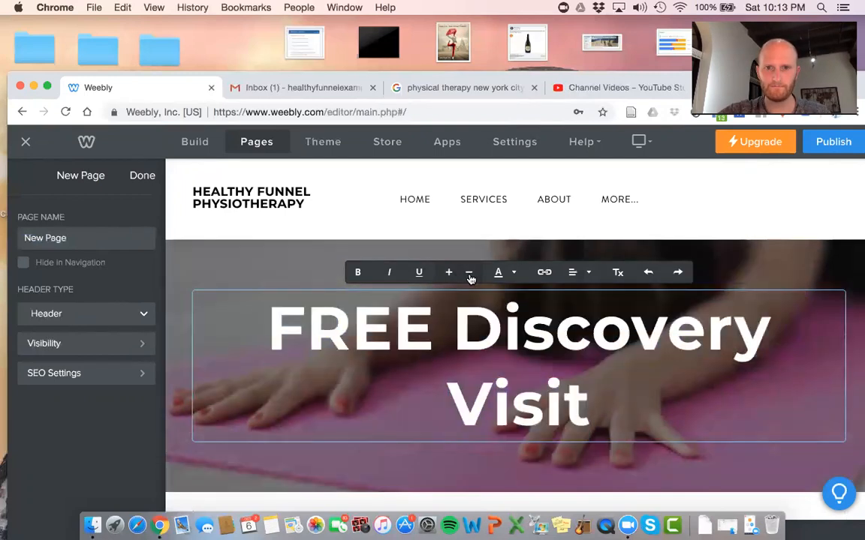
{"action": "key", "text": "BackSpace"}
{"action": "type", "text": "Free"}
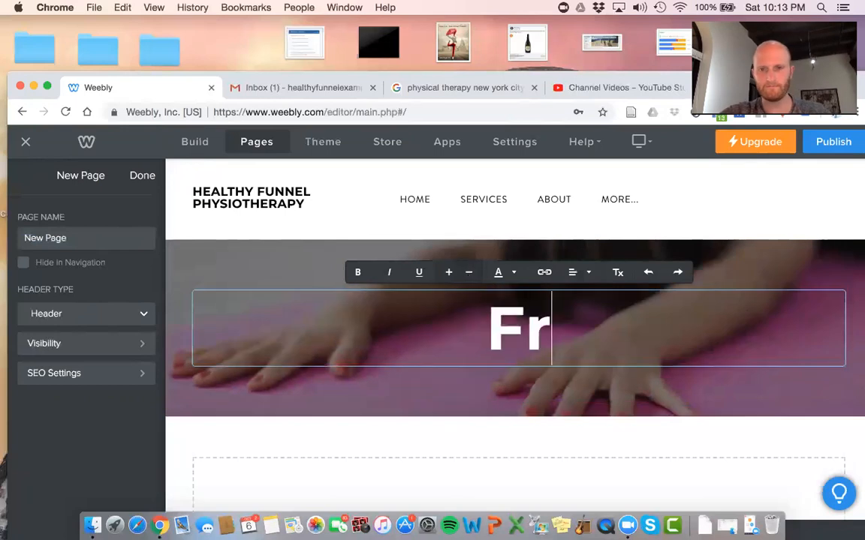
{"action": "key", "text": "BackSpace"}
{"action": "key", "text": "BackSpace"}
{"action": "key", "text": "BackSpace"}
{"action": "key", "text": "BackSpace"}
{"action": "type", "text": "Dis"}
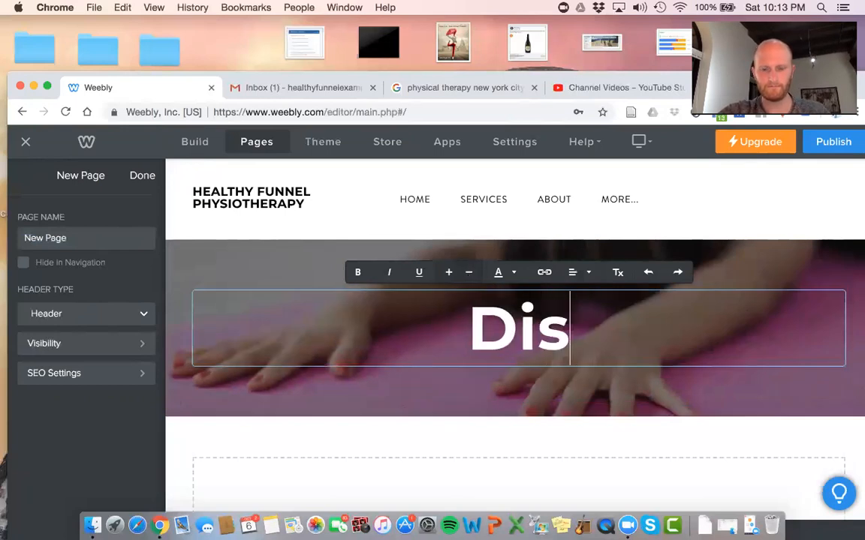
{"action": "type", "text": "covery Visit"}
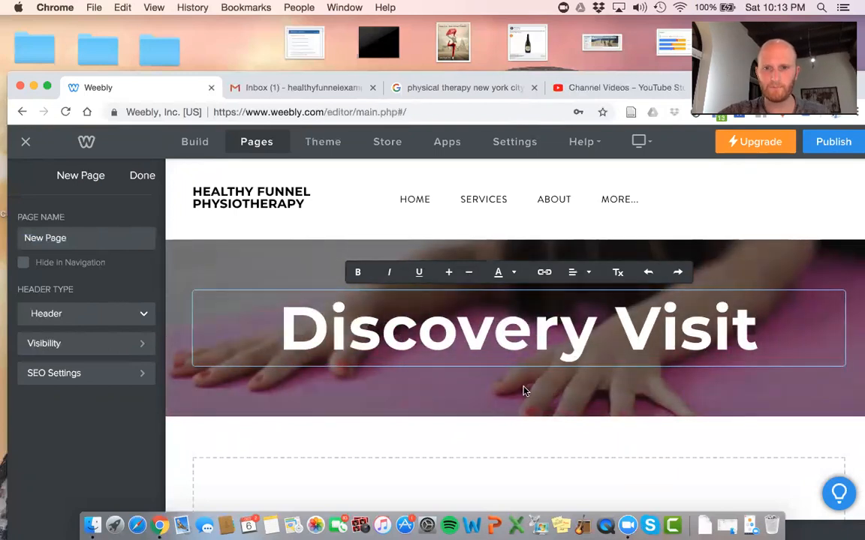
{"action": "left_click", "coordinate": [522, 387]}
{"action": "scroll", "coordinate": [564, 279], "scroll_direction": "down", "scroll_amount": 2}
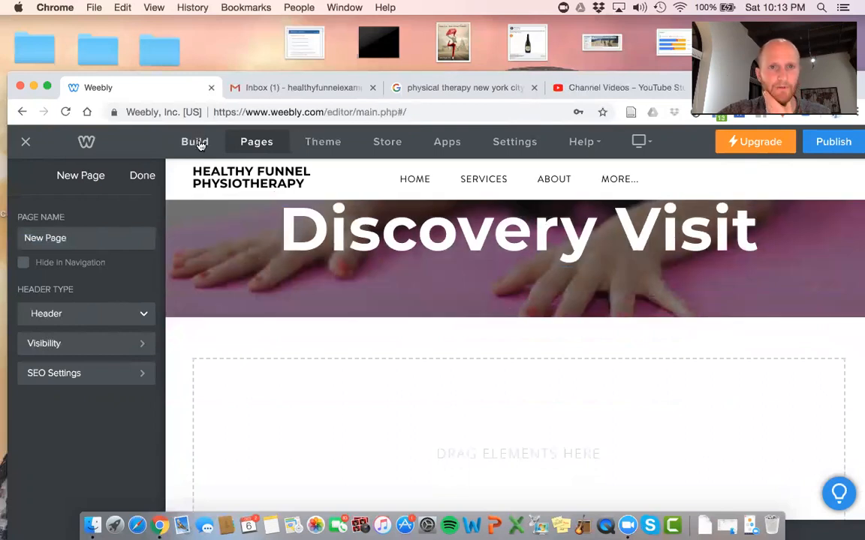
Rename the new page 'Discovery Visit Sign Up' and return to the pages list
{"action": "left_click", "coordinate": [197, 142]}
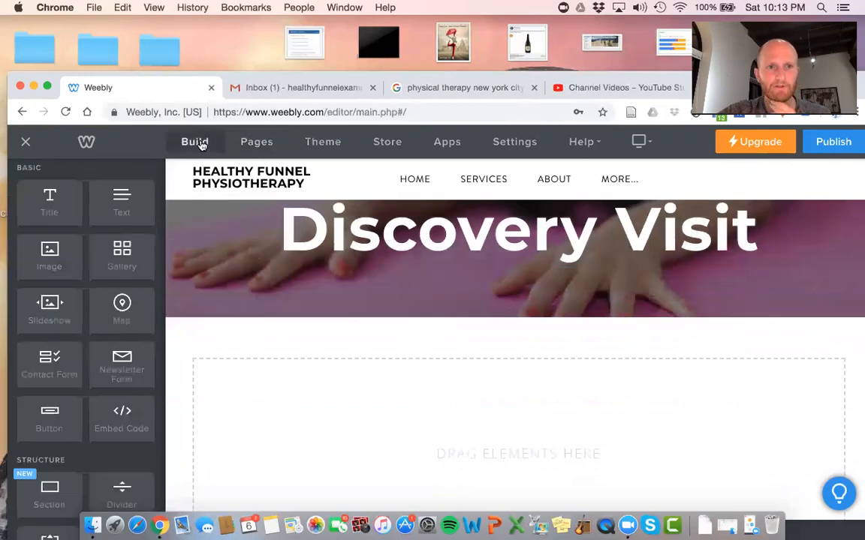
{"action": "left_click", "coordinate": [256, 141]}
{"action": "triple_click", "coordinate": [72, 240]}
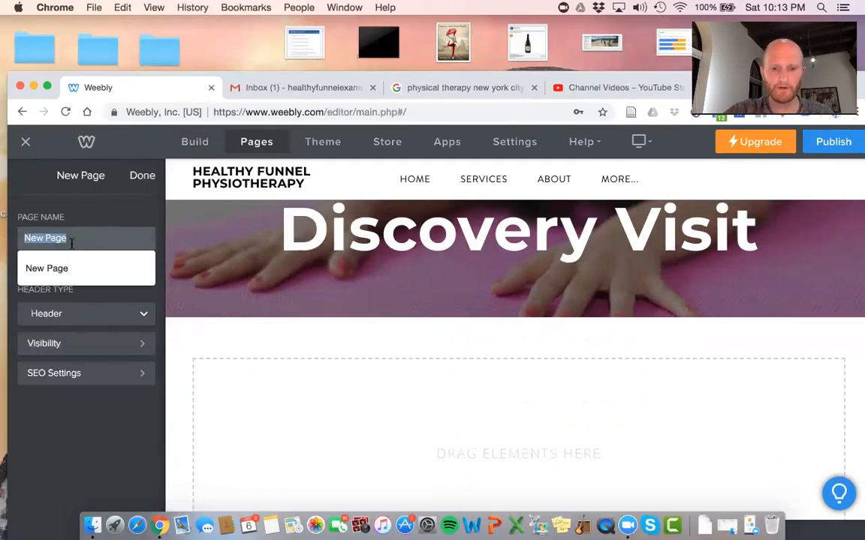
{"action": "type", "text": "Discovery Visit Sign Up"}
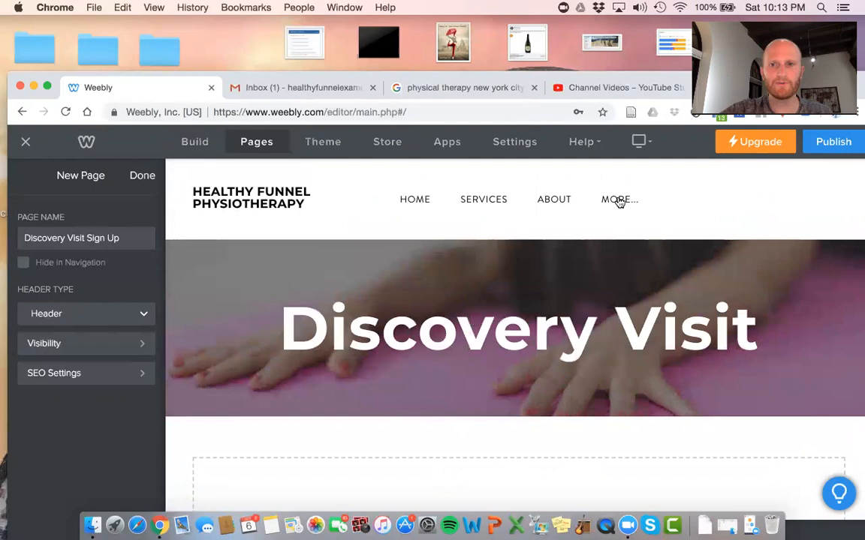
{"action": "mouse_move", "coordinate": [619, 200]}
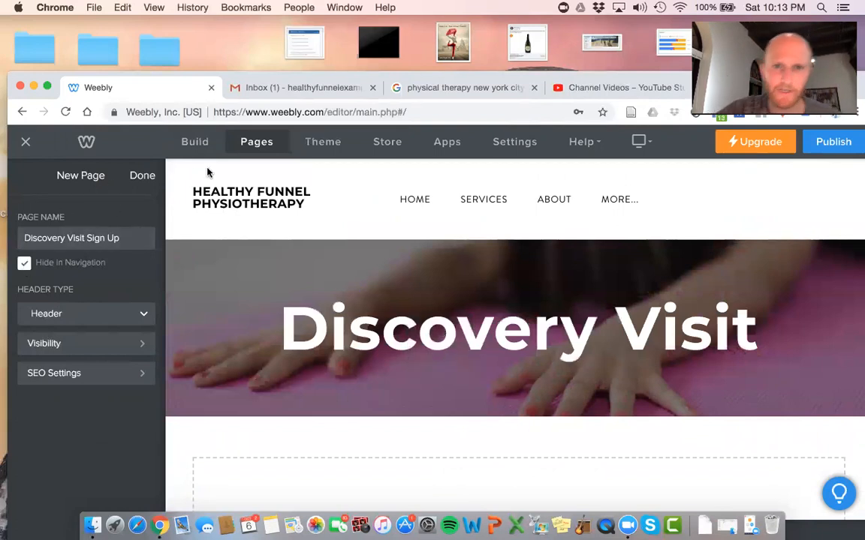
{"action": "left_click", "coordinate": [143, 175]}
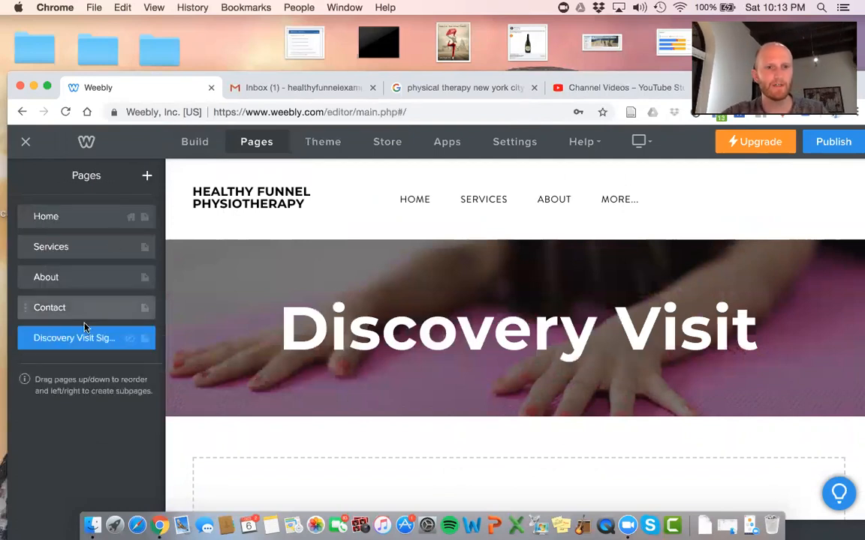
Add a Title below the banner reading 'Fill Out This 30 Second Form To Get Set Up With Your Free Discovery Visit', broken after Free
{"action": "left_click", "coordinate": [188, 149]}
{"action": "scroll", "coordinate": [337, 360], "scroll_direction": "down", "scroll_amount": 3}
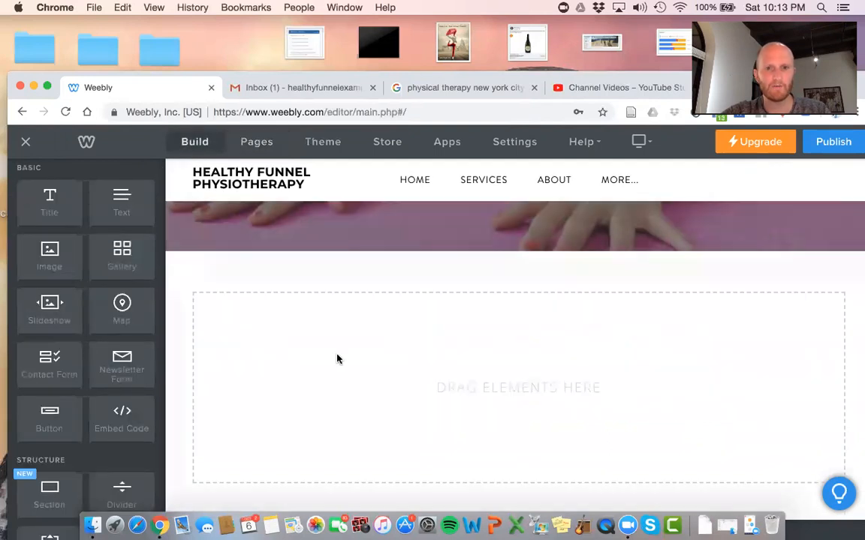
{"action": "left_click_drag", "start_coordinate": [63, 202], "coordinate": [315, 324]}
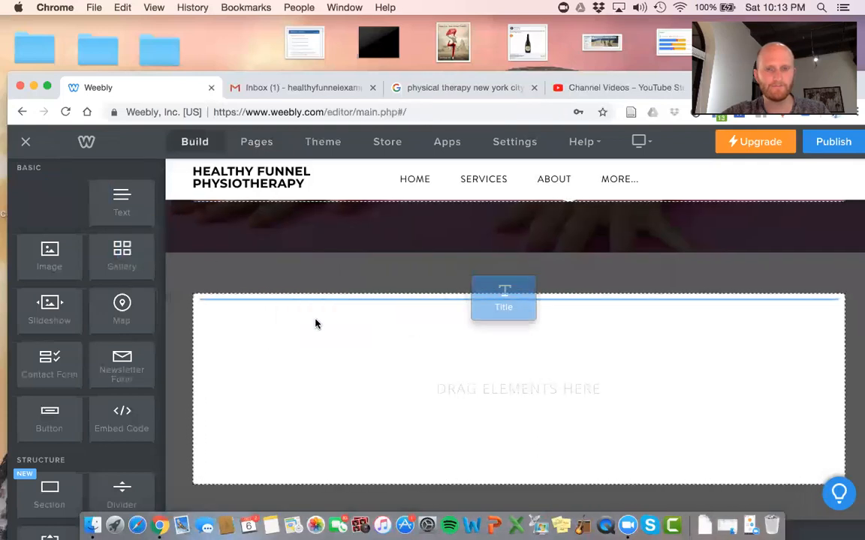
{"action": "left_click", "coordinate": [334, 308]}
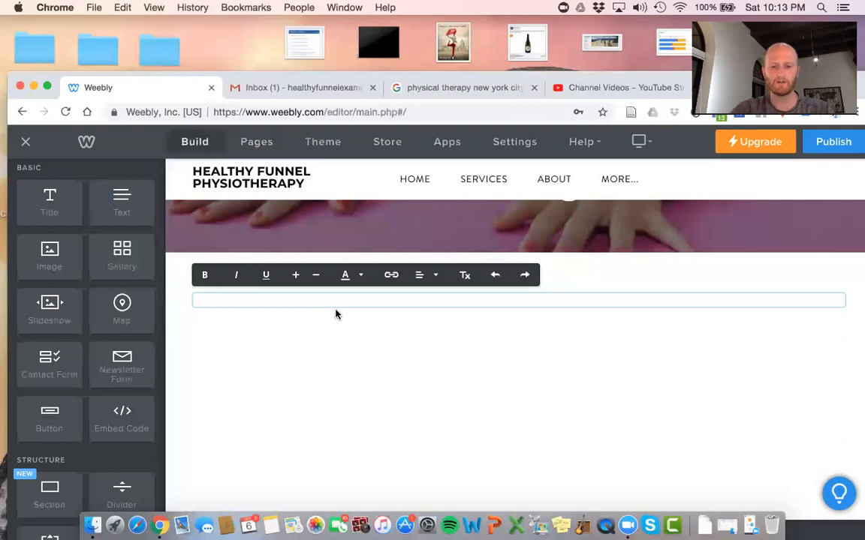
{"action": "type", "text": "Fill Ou"}
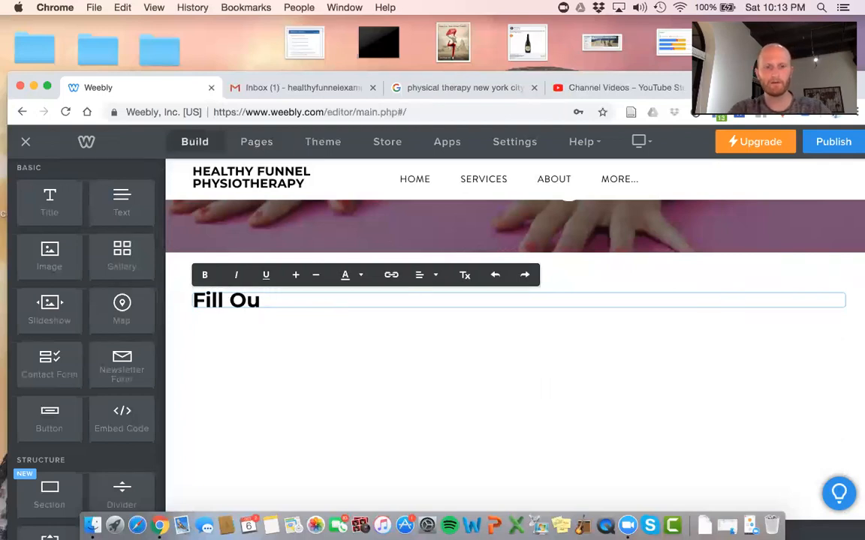
{"action": "type", "text": "r Thi"}
{"action": "type", "text": "s 30 Seon"}
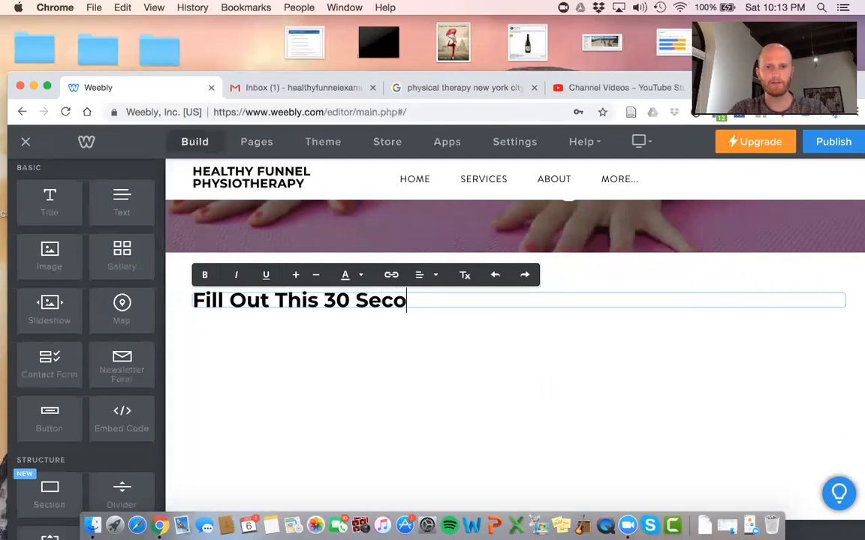
{"action": "type", "text": "nd Form To"}
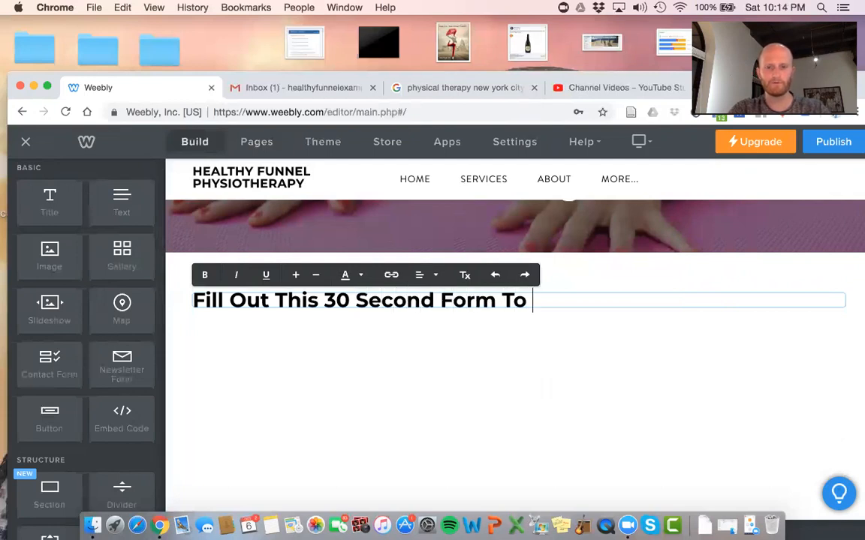
{"action": "type", "text": " G"}
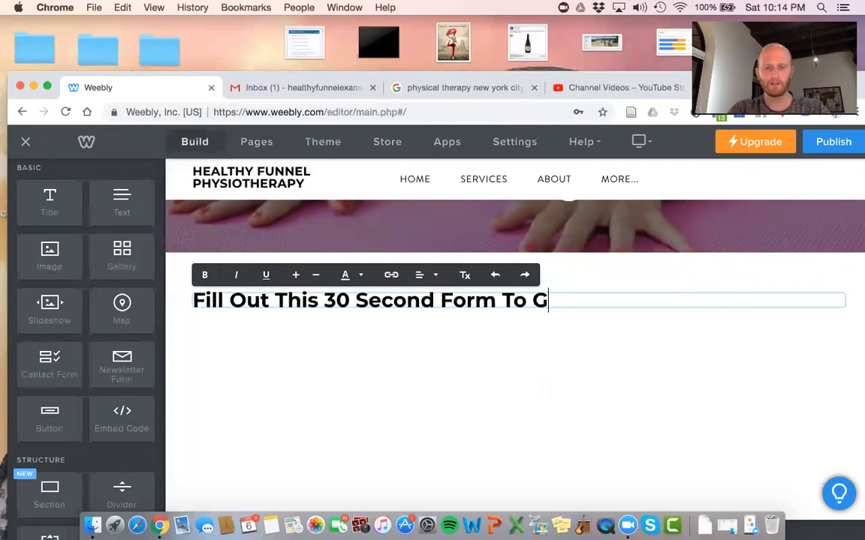
{"action": "type", "text": "et Set Up with"}
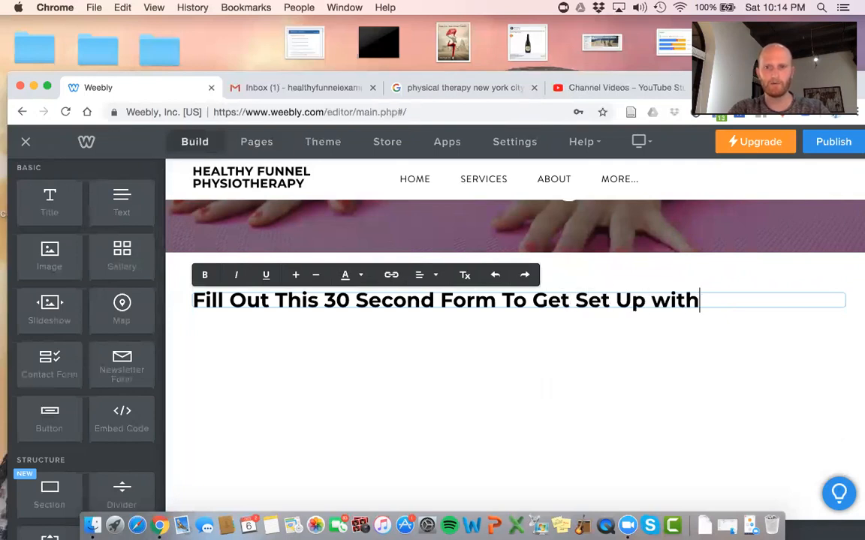
{"action": "type", "text": "With Y"}
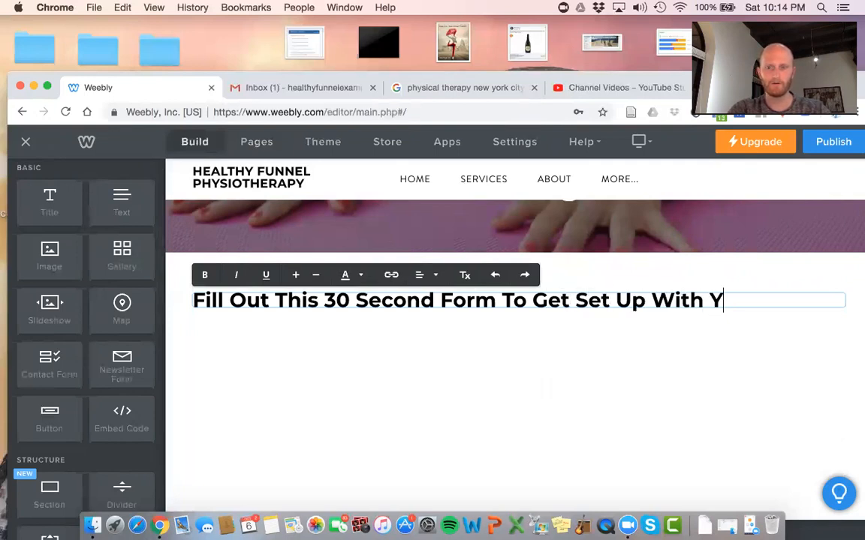
{"action": "type", "text": "our Free Disco"}
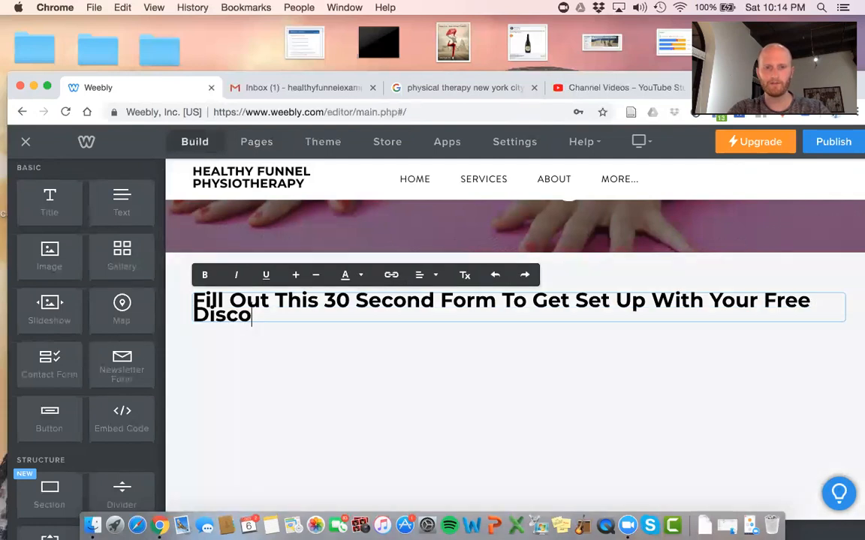
{"action": "type", "text": "very Visit Wit"}
{"action": "key", "text": "BackSpace"}
{"action": "key", "text": "BackSpace"}
{"action": "key", "text": "BackSpace"}
{"action": "left_click", "coordinate": [385, 380]}
{"action": "left_click", "coordinate": [361, 319]}
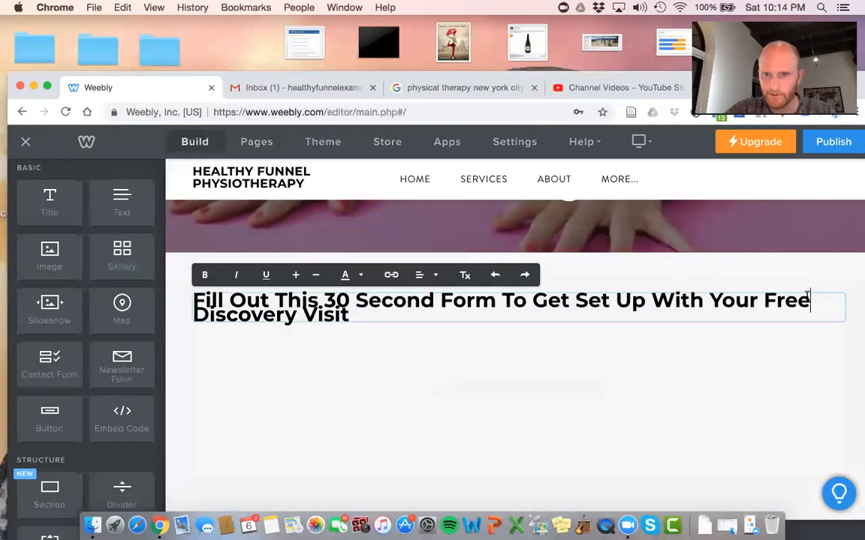
{"action": "key", "text": "Return"}
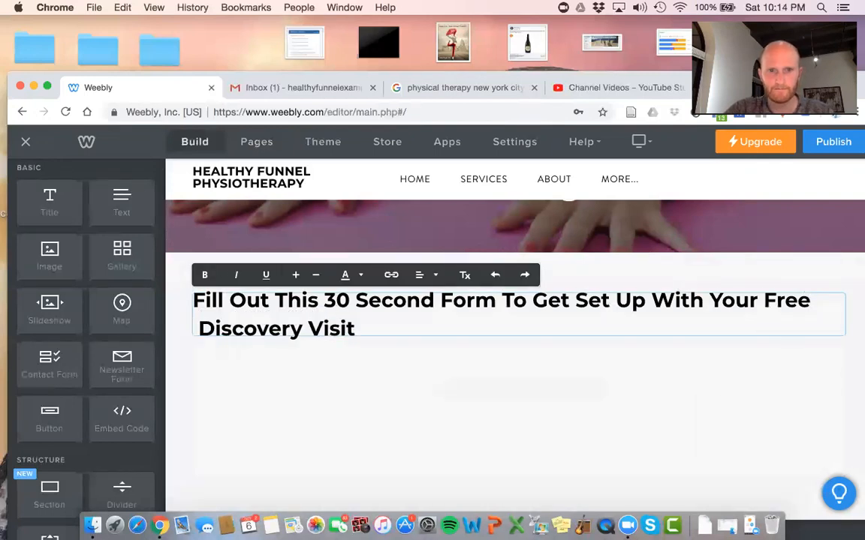
{"action": "key", "text": "Delete"}
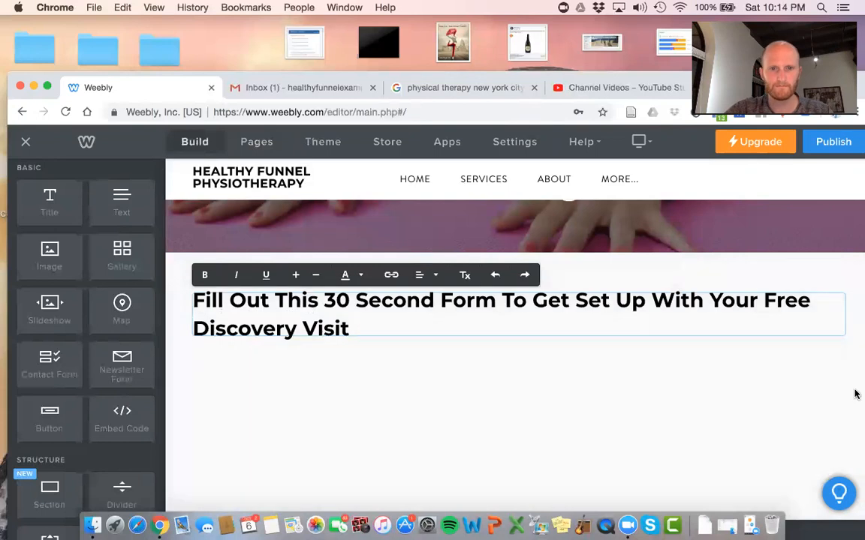
{"action": "left_click", "coordinate": [551, 409]}
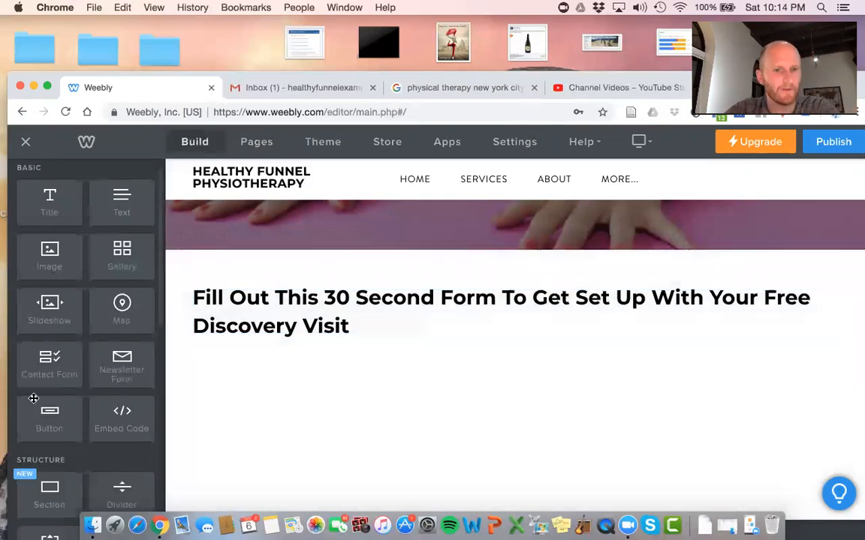
Drop a Contact Form element under the heading
{"action": "scroll", "coordinate": [34, 399], "scroll_direction": "down", "scroll_amount": 10}
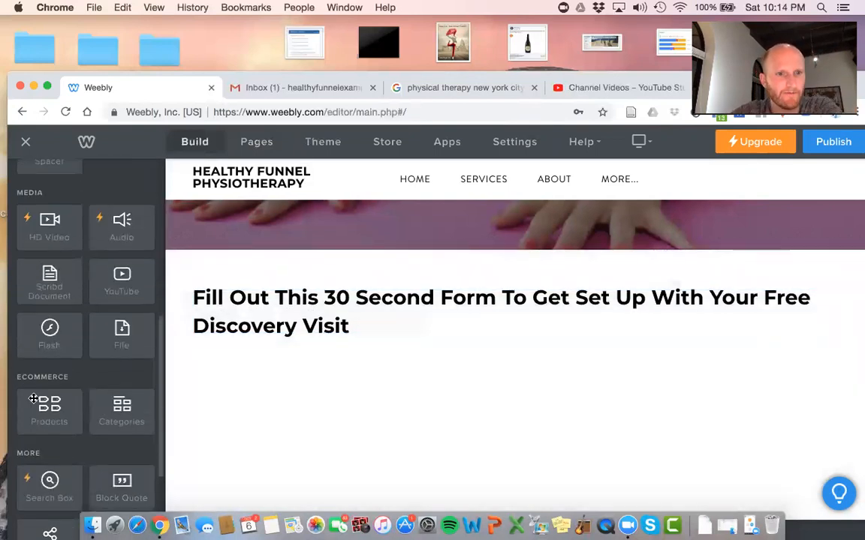
{"action": "scroll", "coordinate": [34, 398], "scroll_direction": "down", "scroll_amount": 5}
{"action": "scroll", "coordinate": [44, 383], "scroll_direction": "down", "scroll_amount": 2}
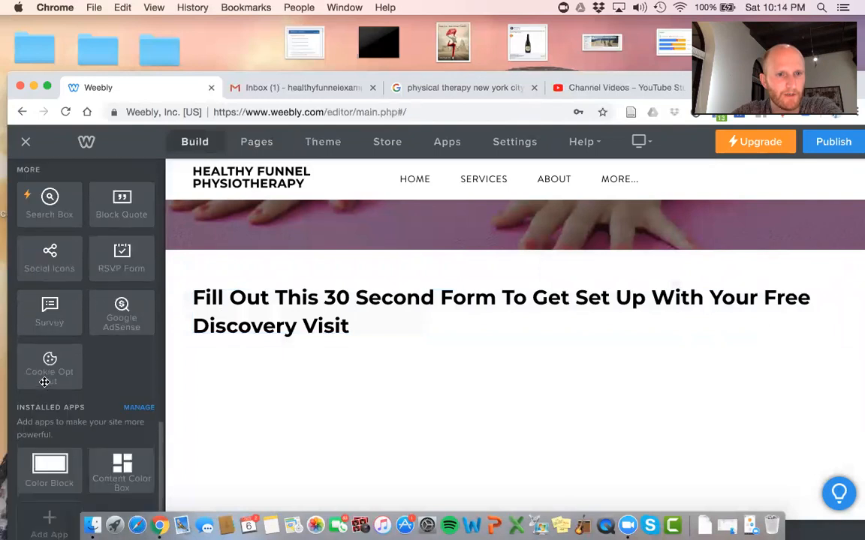
{"action": "scroll", "coordinate": [84, 300], "scroll_direction": "up", "scroll_amount": 1}
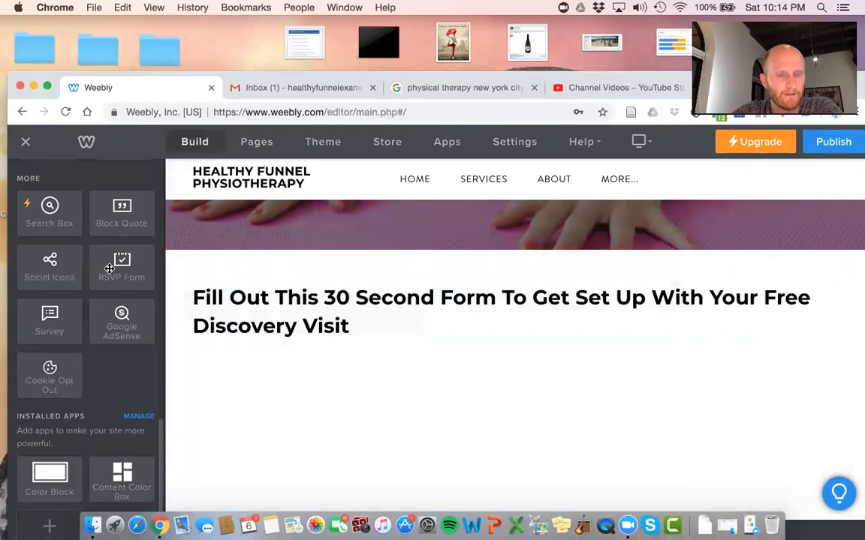
{"action": "scroll", "coordinate": [110, 269], "scroll_direction": "up", "scroll_amount": 9}
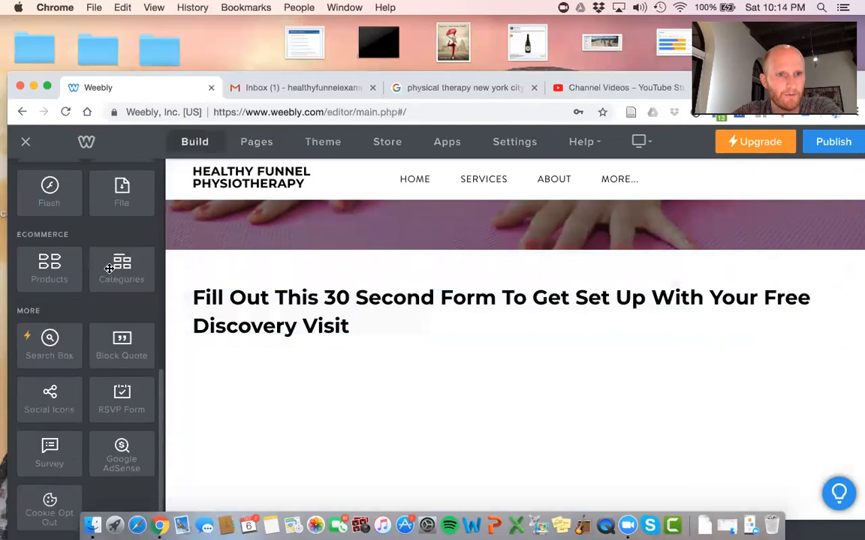
{"action": "scroll", "coordinate": [110, 268], "scroll_direction": "up", "scroll_amount": 15}
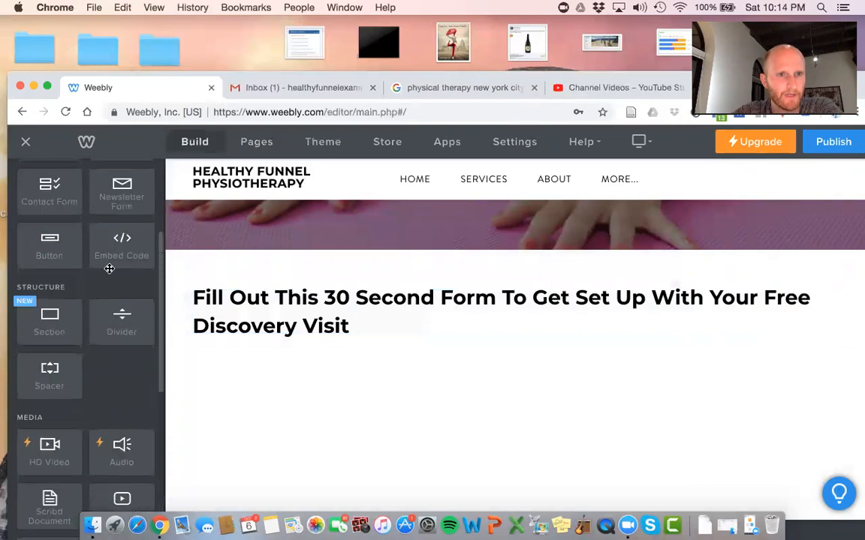
{"action": "scroll", "coordinate": [109, 269], "scroll_direction": "up", "scroll_amount": 2}
{"action": "left_click_drag", "start_coordinate": [50, 315], "coordinate": [361, 407]}
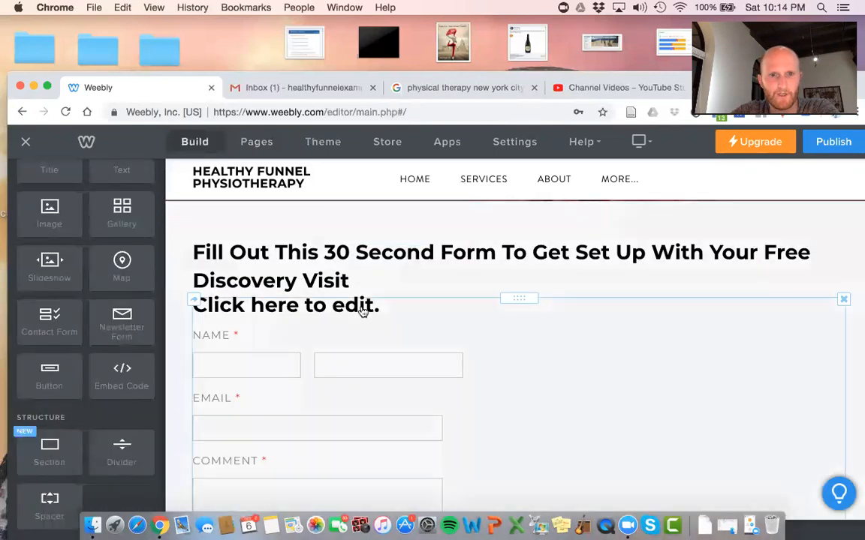
Delete the form's 'Click here to edit.' placeholder title
{"action": "left_click", "coordinate": [362, 308]}
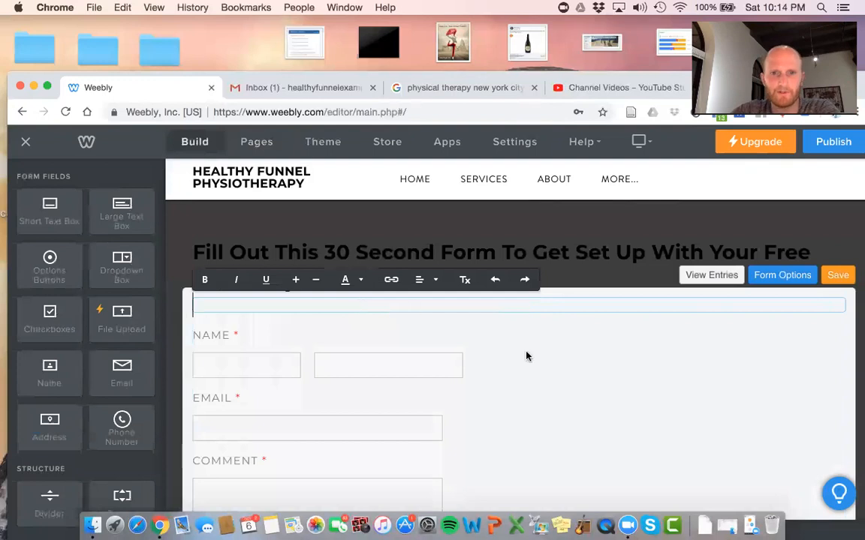
{"action": "left_click", "coordinate": [551, 371]}
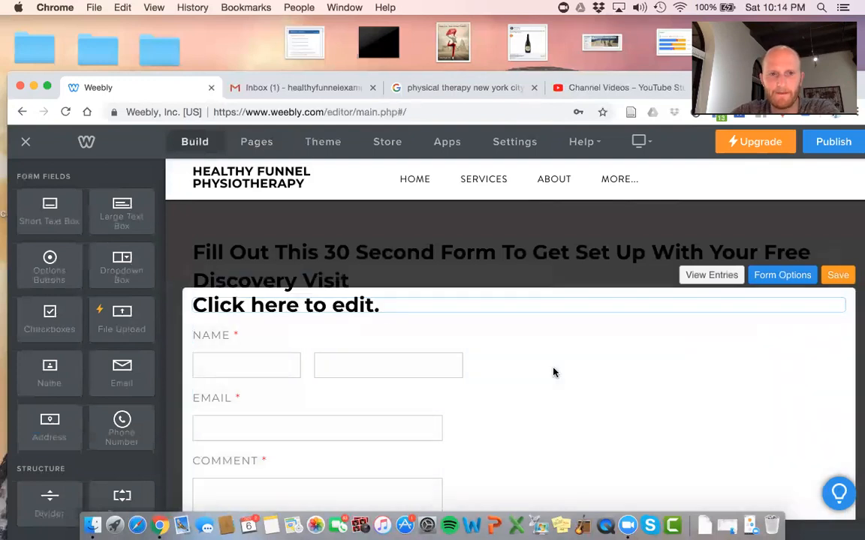
{"action": "left_click", "coordinate": [415, 308]}
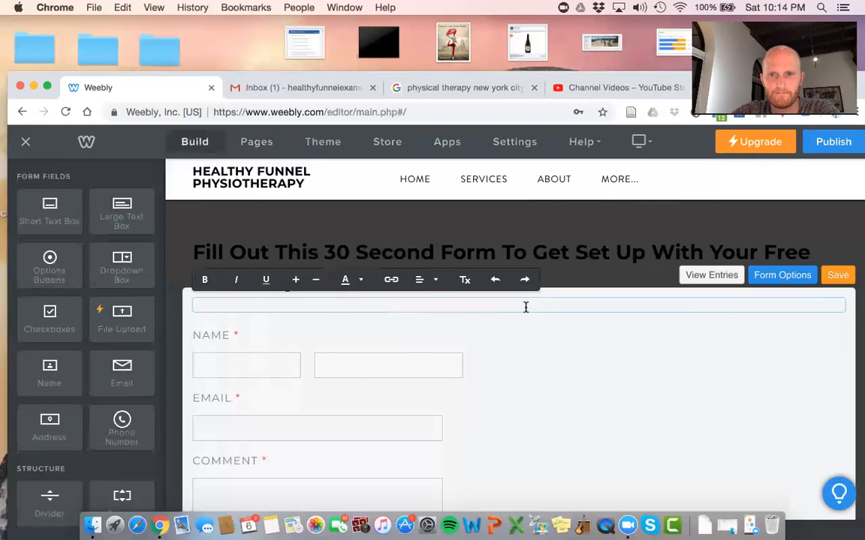
{"action": "left_click", "coordinate": [587, 362]}
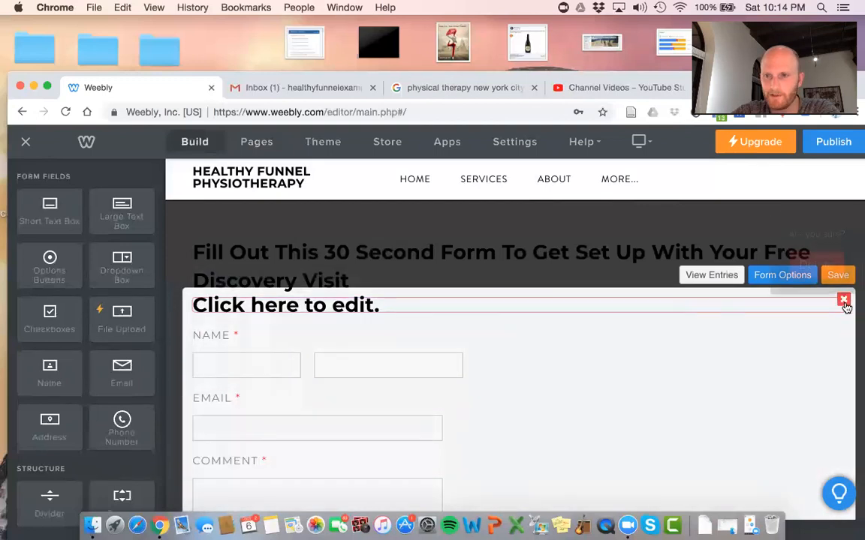
{"action": "left_click", "coordinate": [843, 300]}
{"action": "left_click", "coordinate": [816, 258]}
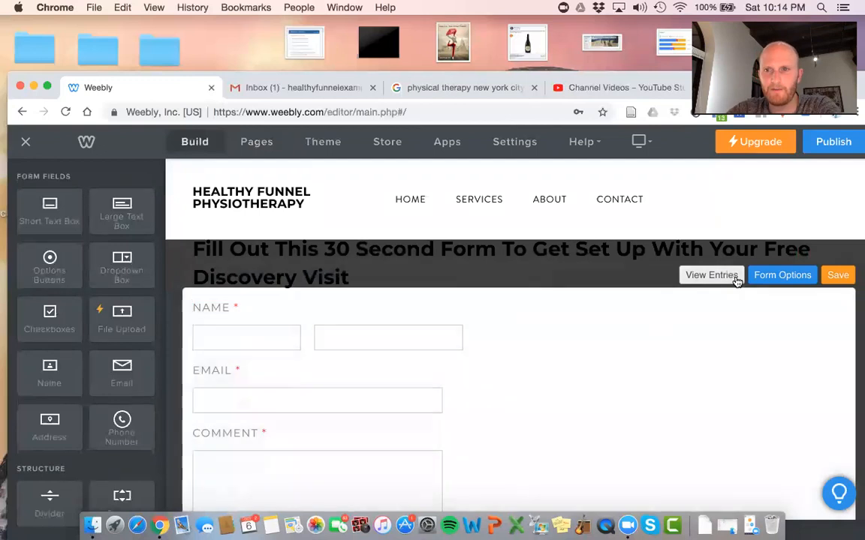
Rename the form from Contact Form to 'Discovery Visit Inquiries' in Form Options, then close the options
{"action": "left_click", "coordinate": [764, 277]}
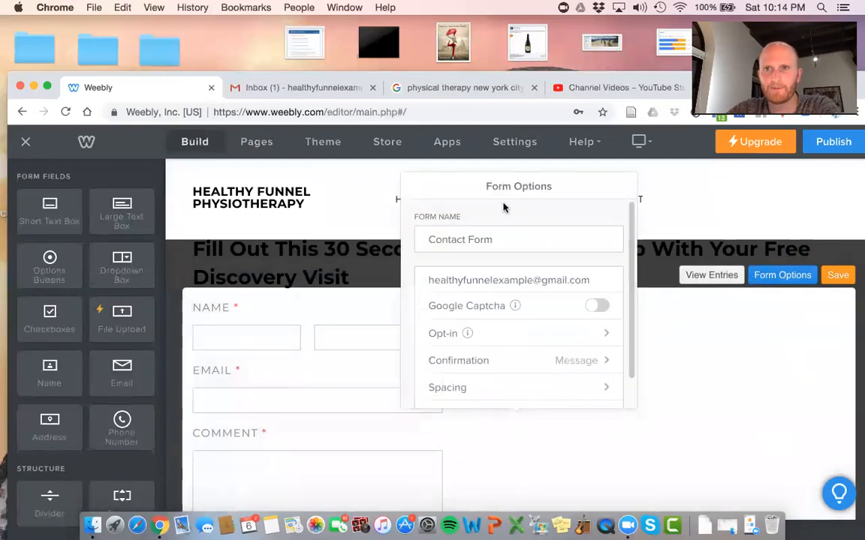
{"action": "triple_click", "coordinate": [485, 238]}
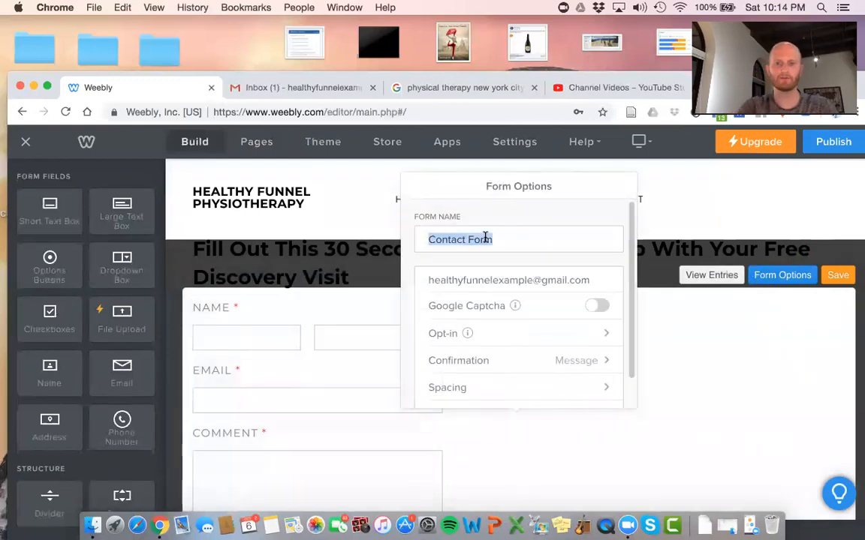
{"action": "type", "text": "Discovery Vi"}
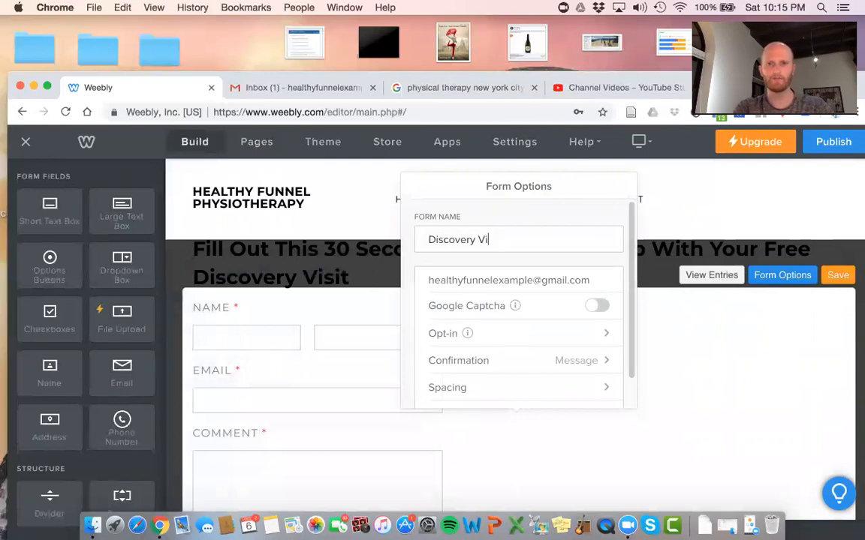
{"action": "key", "text": "BackSpace"}
{"action": "key", "text": "BackSpace"}
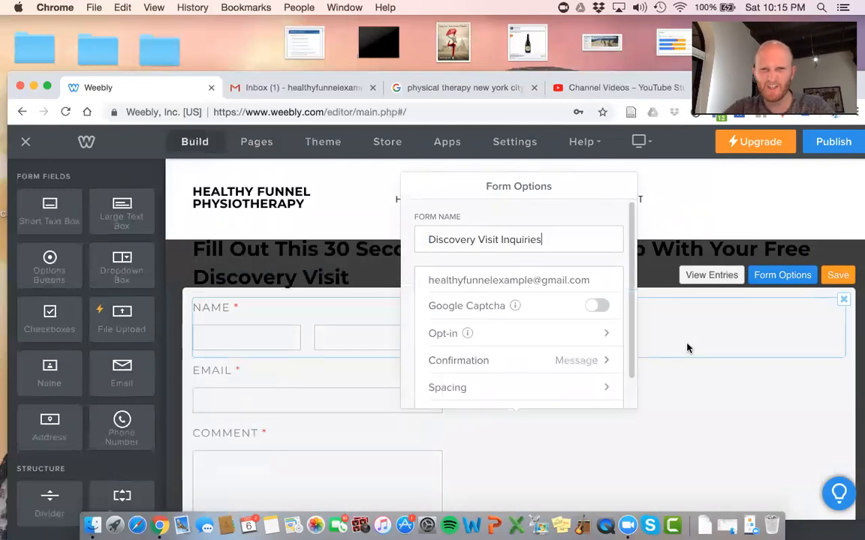
{"action": "scroll", "coordinate": [549, 274], "scroll_direction": "down", "scroll_amount": 2}
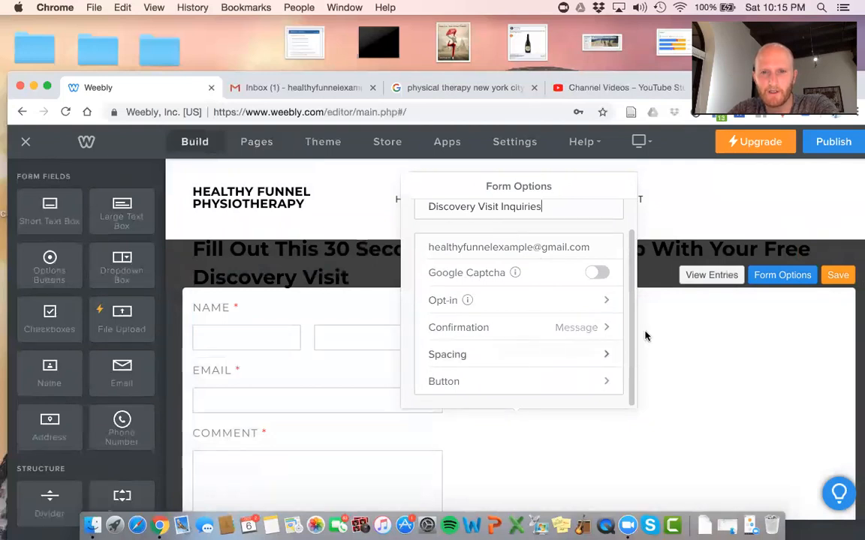
{"action": "left_click", "coordinate": [769, 312]}
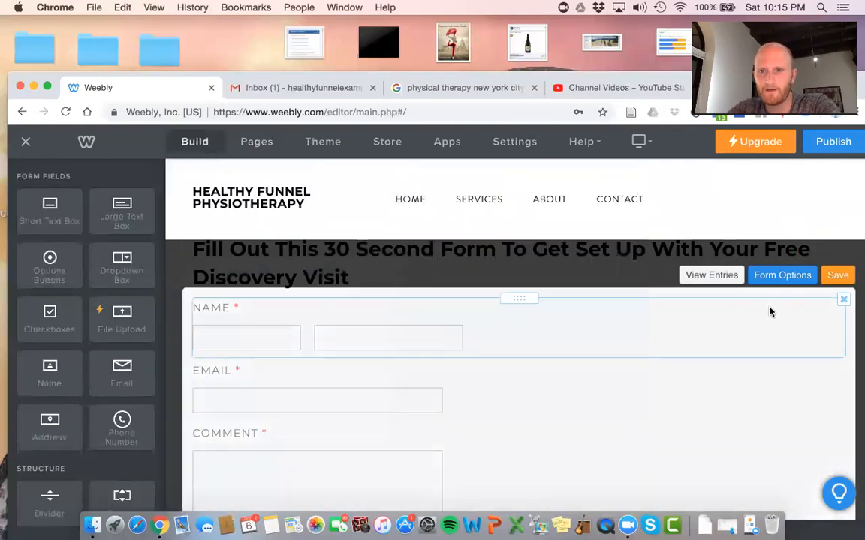
{"action": "scroll", "coordinate": [363, 402], "scroll_direction": "down", "scroll_amount": 2}
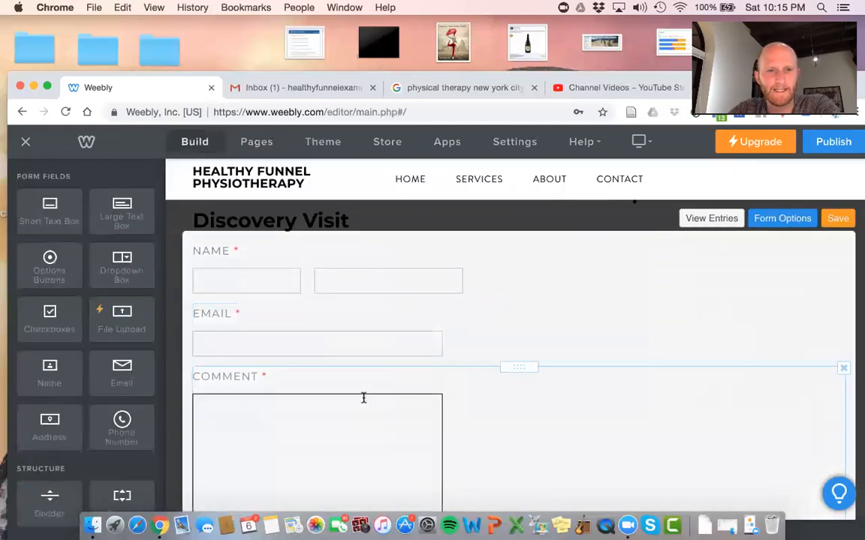
Add a Phone Number field to the form
{"action": "scroll", "coordinate": [337, 308], "scroll_direction": "down", "scroll_amount": 1}
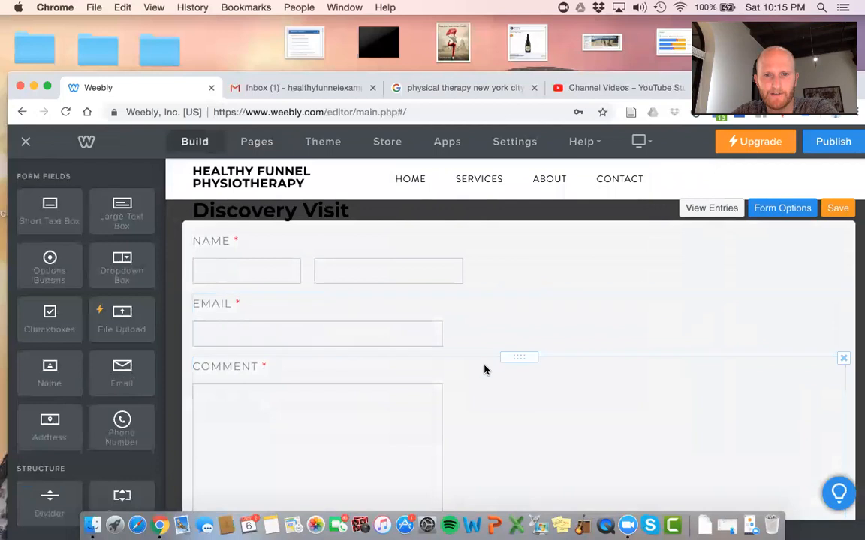
{"action": "scroll", "coordinate": [484, 368], "scroll_direction": "down", "scroll_amount": 3}
{"action": "scroll", "coordinate": [484, 369], "scroll_direction": "up", "scroll_amount": 2}
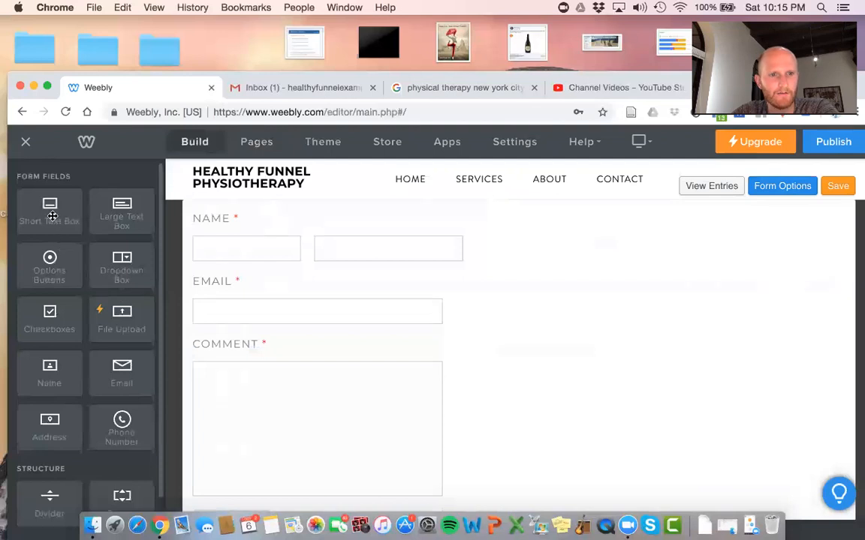
{"action": "scroll", "coordinate": [111, 378], "scroll_direction": "down", "scroll_amount": 3}
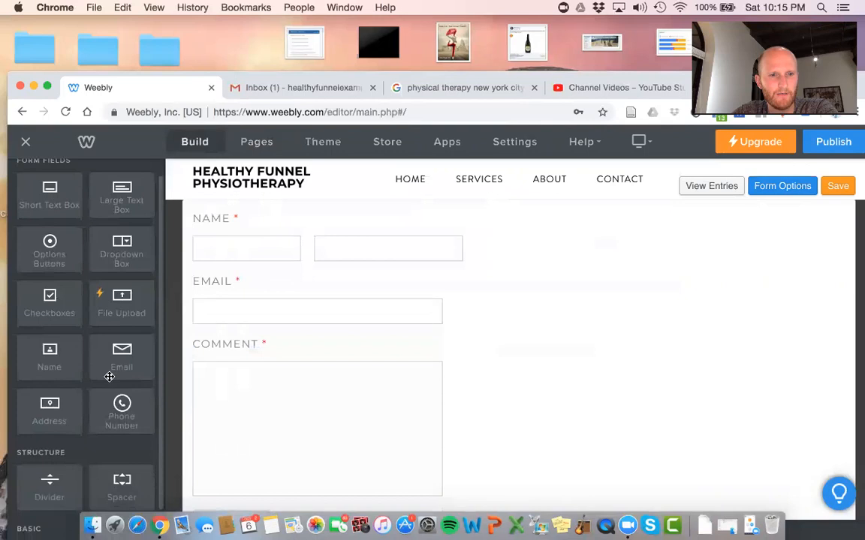
{"action": "left_click_drag", "start_coordinate": [120, 379], "coordinate": [257, 332]}
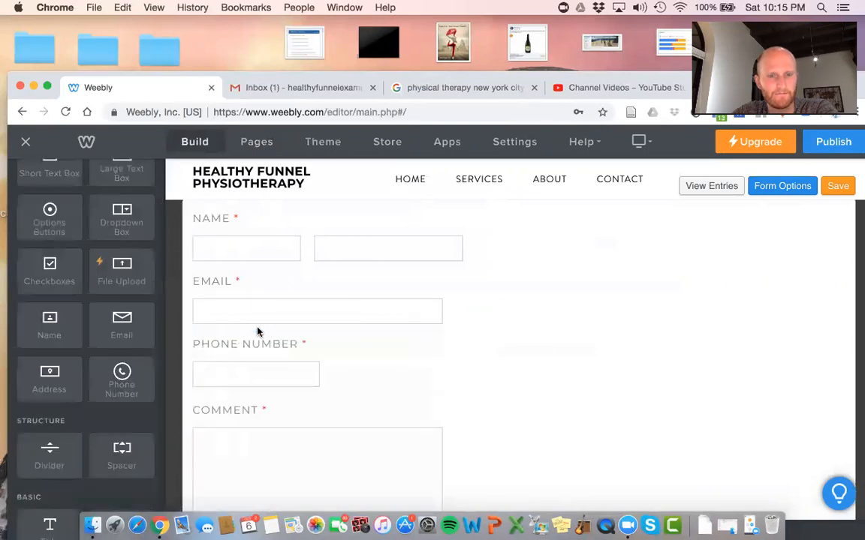
{"action": "scroll", "coordinate": [256, 331], "scroll_direction": "down", "scroll_amount": 3}
Retitle the Comment field 'How Long Have You Been Dealing With This Issue?'
{"action": "left_click", "coordinate": [240, 362]}
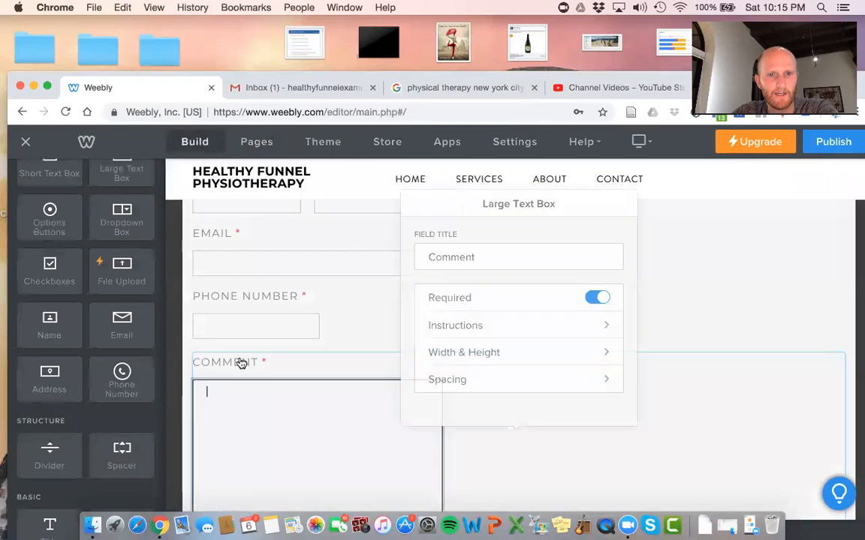
{"action": "double_click", "coordinate": [478, 240]}
{"action": "type", "text": "How "}
{"action": "type", "text": "Long Have y"}
{"action": "type", "text": "ou Been D"}
{"action": "type", "text": "ealing With "}
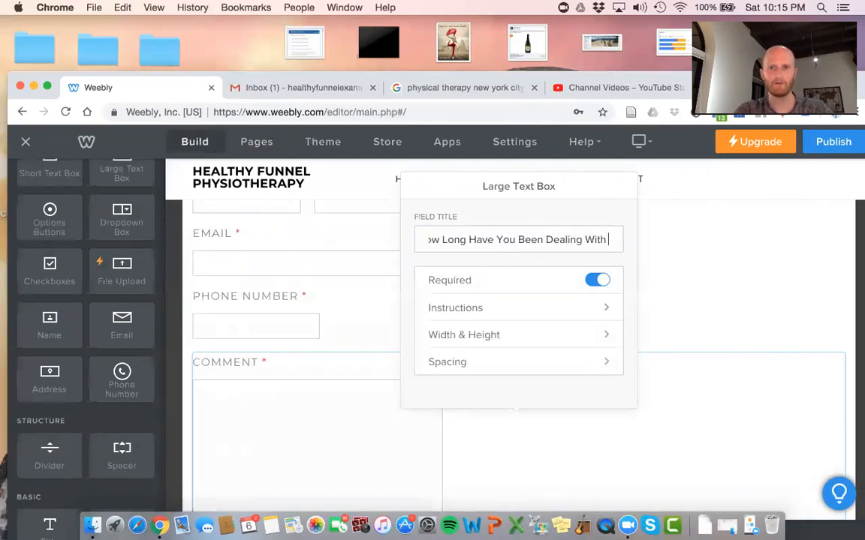
{"action": "type", "text": "This Issue?"}
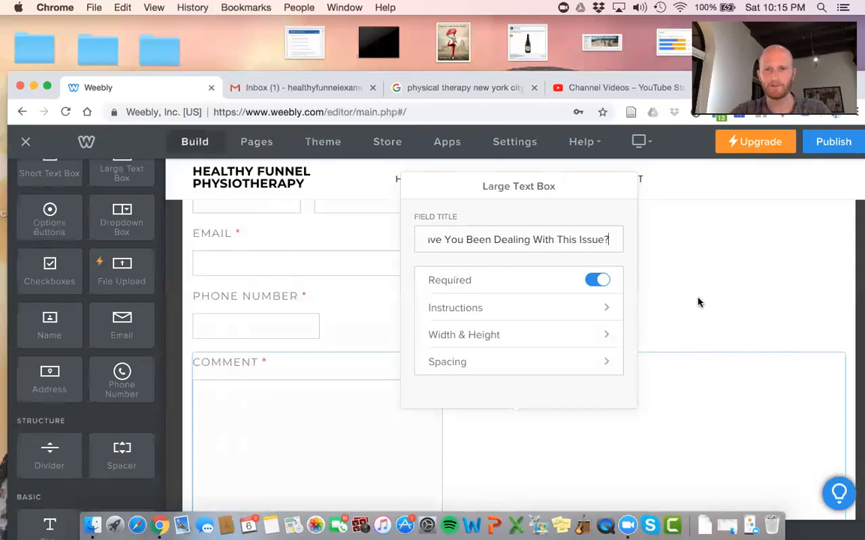
{"action": "left_click", "coordinate": [698, 302]}
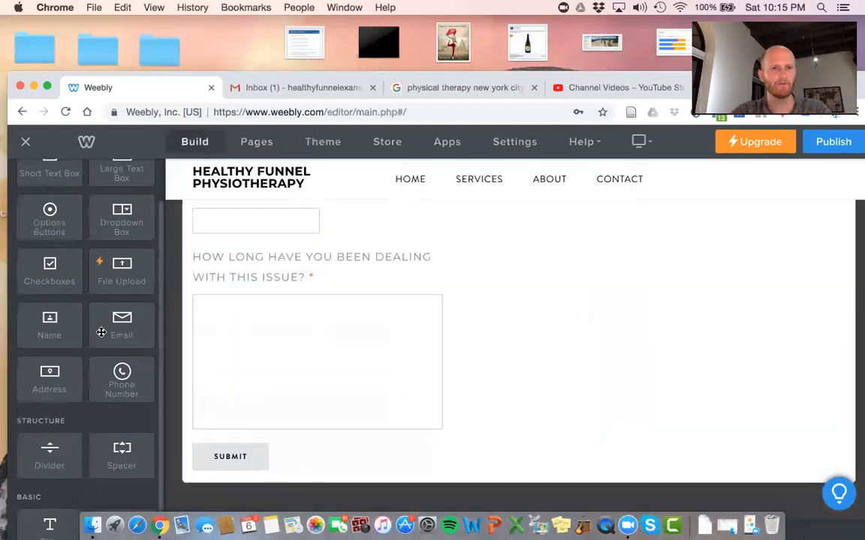
{"action": "scroll", "coordinate": [103, 323], "scroll_direction": "up", "scroll_amount": 1}
Place a Dropdown Box above the comment question titled 'Which Best Describes Your Issue?'
{"action": "left_click_drag", "start_coordinate": [127, 260], "coordinate": [237, 248]}
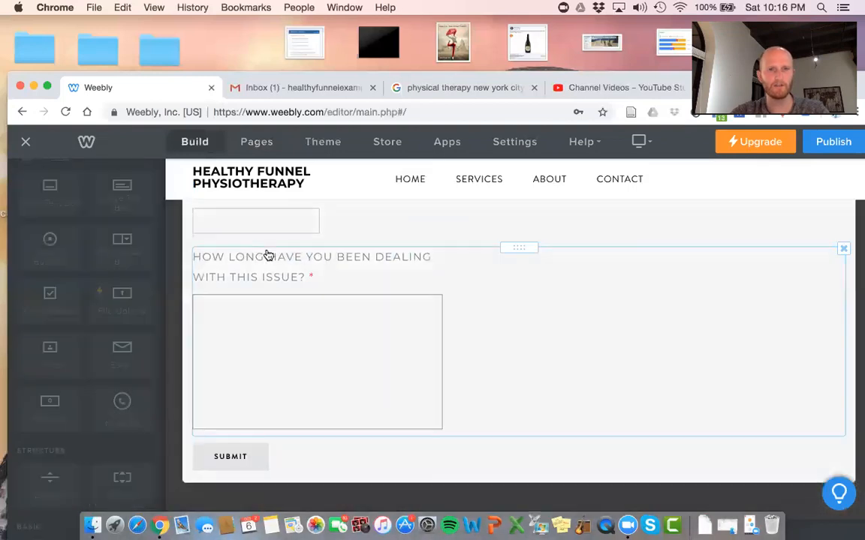
{"action": "left_click", "coordinate": [268, 262]}
{"action": "left_click", "coordinate": [474, 337]}
{"action": "key", "text": "super+a"}
{"action": "type", "text": "Whe"}
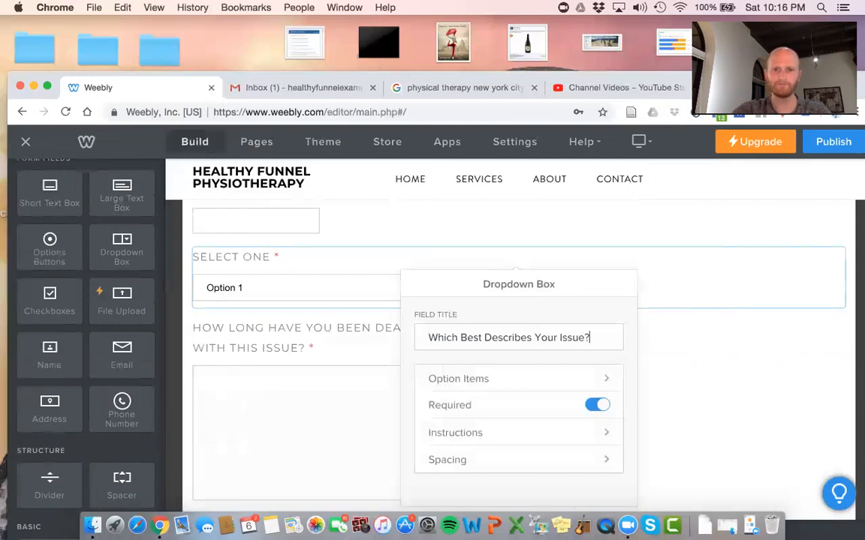
Set the dropdown options to Neck Pain, Knee Pain, Shoulder Pain, Back Pain and Plantar Fasciitis
{"action": "left_click", "coordinate": [507, 379]}
{"action": "left_click", "coordinate": [481, 323]}
{"action": "triple_click", "coordinate": [481, 321]}
{"action": "type", "text": "Keck Pain"}
{"action": "key", "text": "Tab"}
{"action": "type", "text": "Kne"}
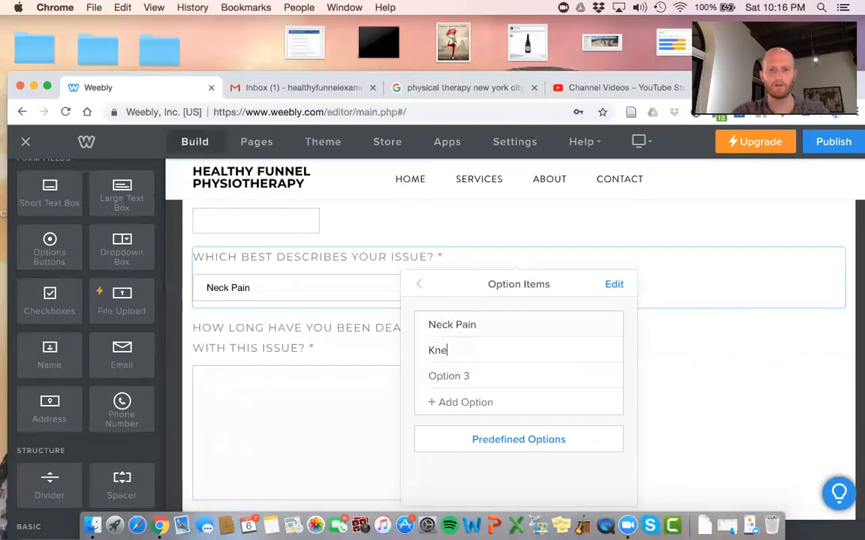
{"action": "type", "text": "e Pain"}
{"action": "key", "text": "Tab"}
{"action": "type", "text": "Should"}
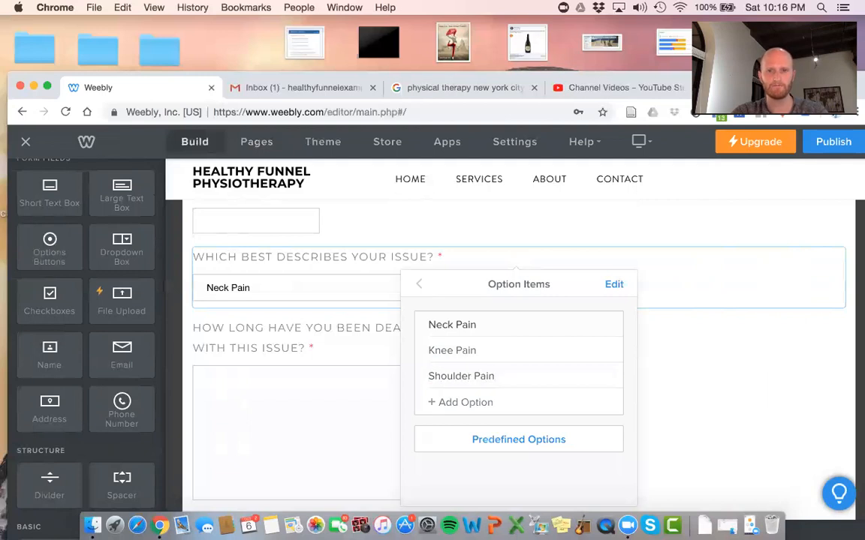
{"action": "left_click", "coordinate": [481, 403]}
{"action": "type", "text": "Ba"}
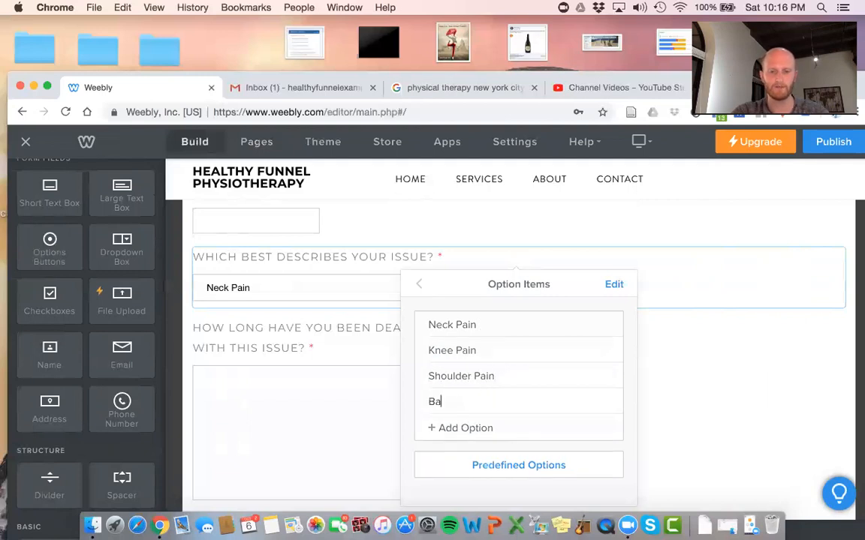
{"action": "type", "text": "ck Pain"}
{"action": "left_click", "coordinate": [480, 426]}
{"action": "type", "text": "Plantar Fasciitis"}
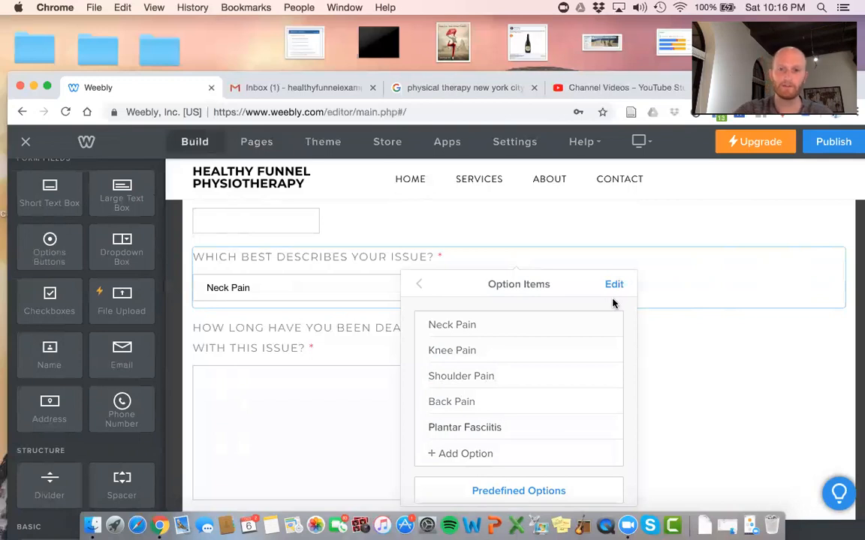
Preview the dropdown's choices and close the field settings
{"action": "scroll", "coordinate": [639, 356], "scroll_direction": "down", "scroll_amount": 3}
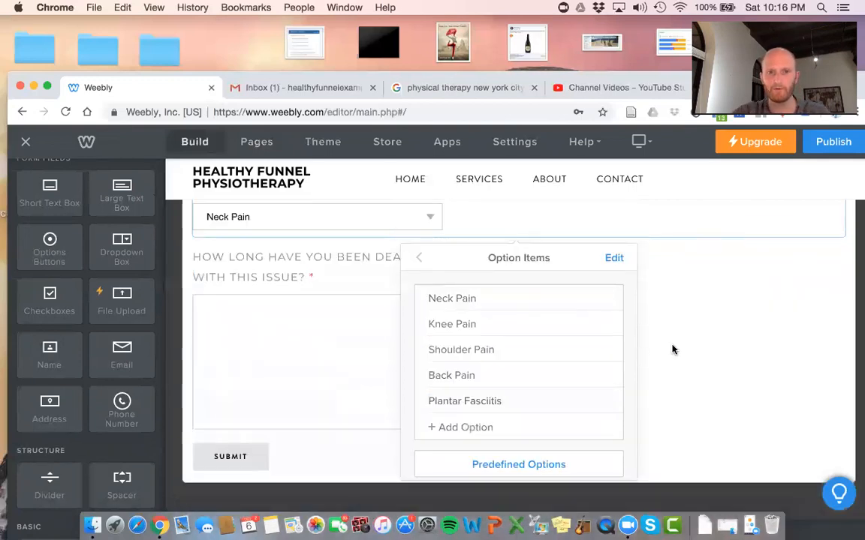
{"action": "left_click", "coordinate": [672, 349]}
{"action": "scroll", "coordinate": [450, 308], "scroll_direction": "up", "scroll_amount": 3}
{"action": "left_click", "coordinate": [424, 303]}
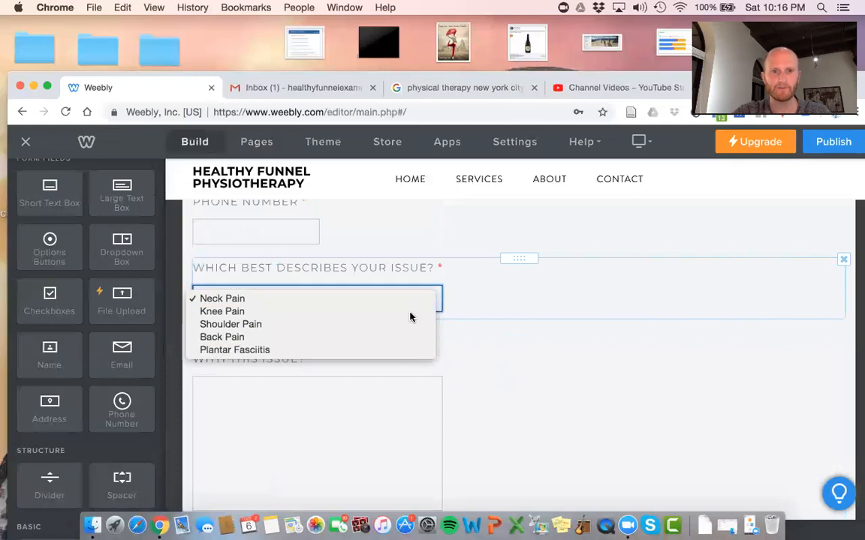
{"action": "left_click", "coordinate": [546, 384]}
{"action": "scroll", "coordinate": [639, 399], "scroll_direction": "down", "scroll_amount": 2}
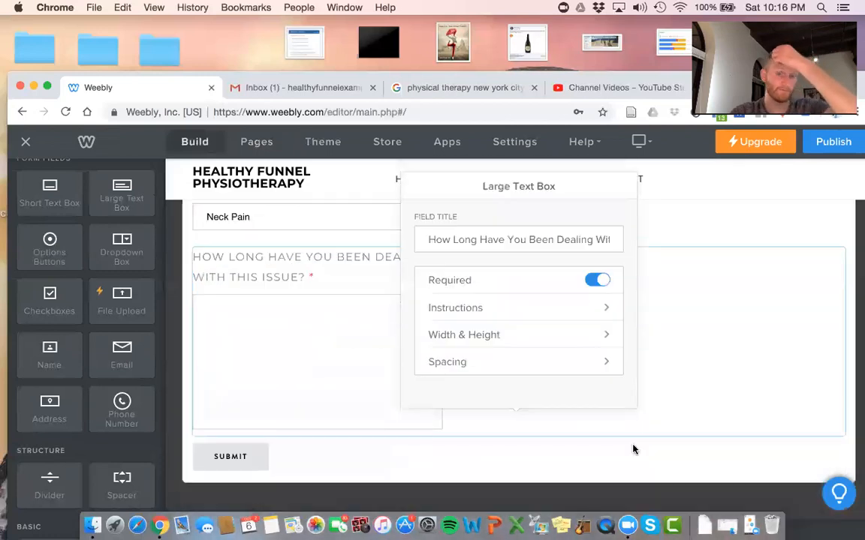
{"action": "left_click", "coordinate": [614, 457]}
{"action": "scroll", "coordinate": [270, 457], "scroll_direction": "up", "scroll_amount": 5}
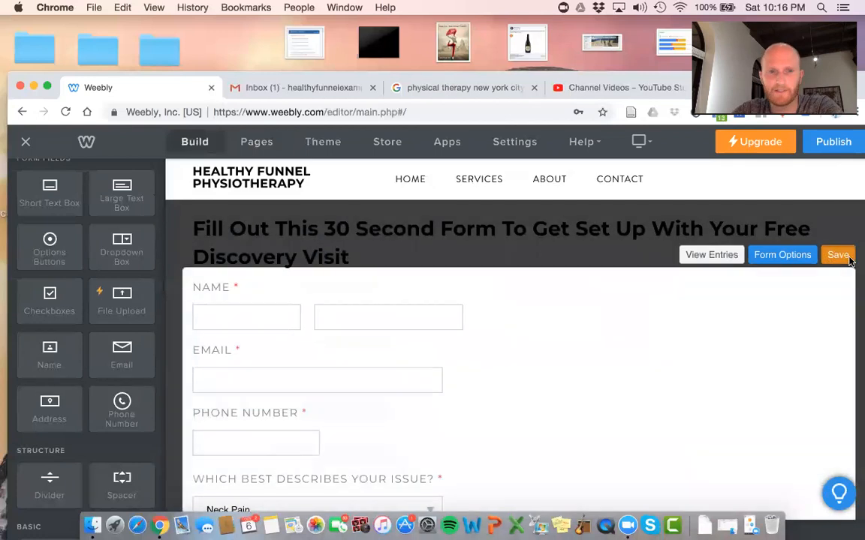
Save the form edits and publish the website
{"action": "left_click", "coordinate": [838, 254]}
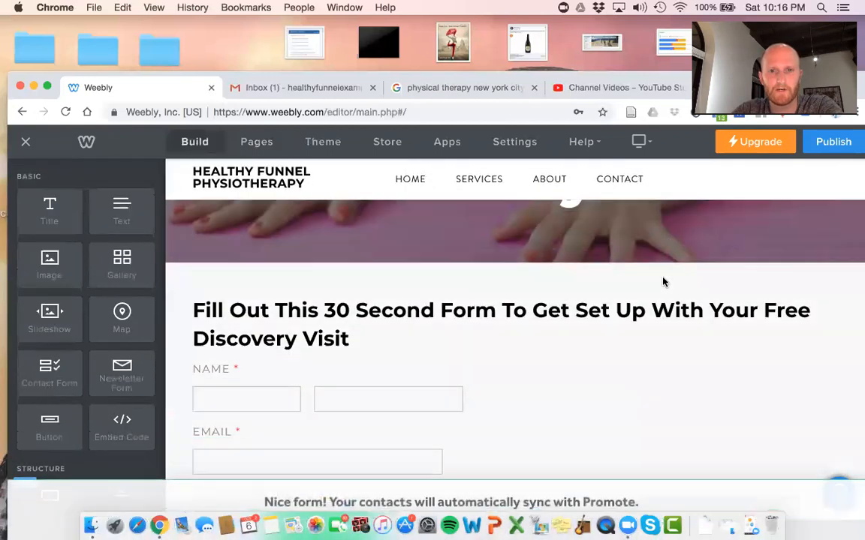
{"action": "scroll", "coordinate": [664, 282], "scroll_direction": "down", "scroll_amount": 10}
{"action": "scroll", "coordinate": [664, 284], "scroll_direction": "up", "scroll_amount": 10}
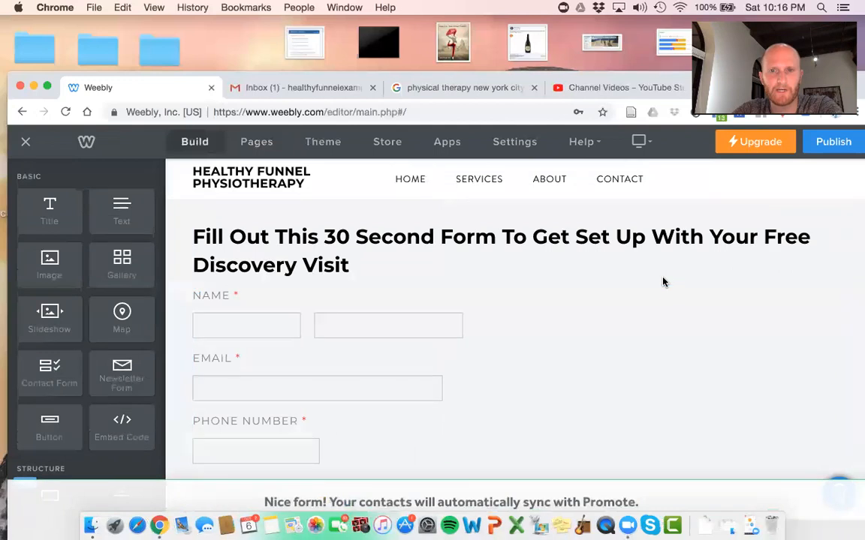
{"action": "scroll", "coordinate": [683, 257], "scroll_direction": "up", "scroll_amount": 3}
{"action": "scroll", "coordinate": [685, 254], "scroll_direction": "down", "scroll_amount": 1}
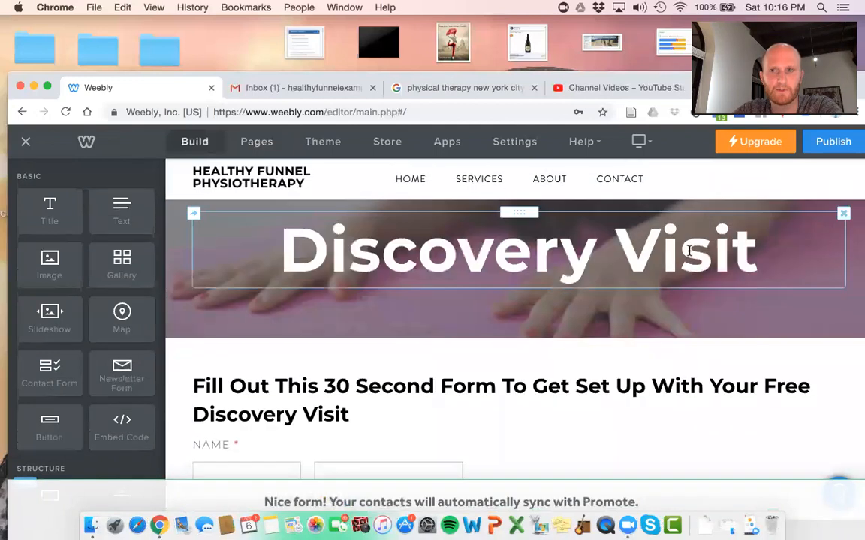
{"action": "left_click", "coordinate": [832, 141]}
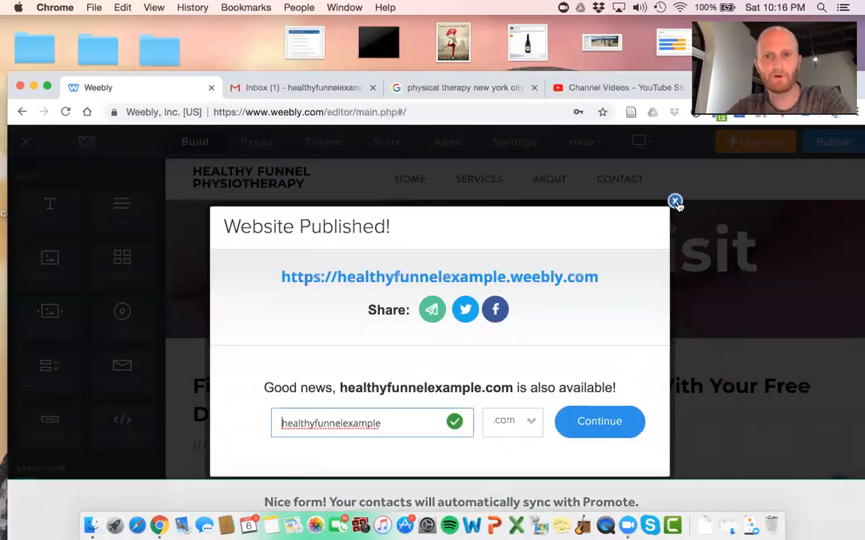
{"action": "left_click", "coordinate": [675, 203]}
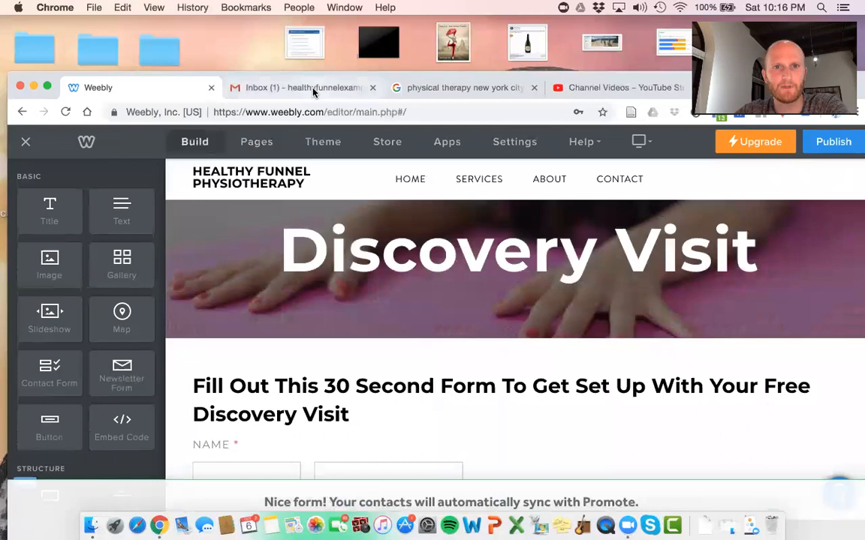
Go back to the editor and switch to the Home page
{"action": "left_click", "coordinate": [281, 81]}
{"action": "left_click", "coordinate": [83, 87]}
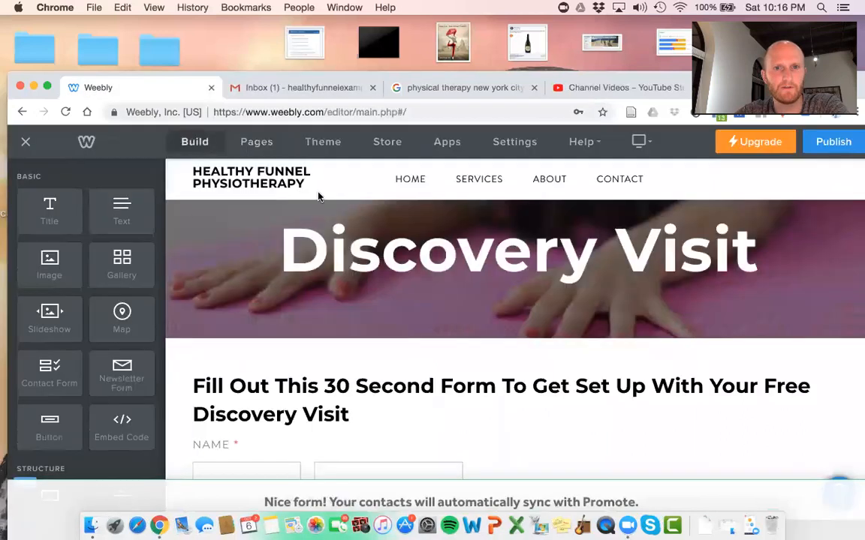
{"action": "left_click", "coordinate": [259, 145]}
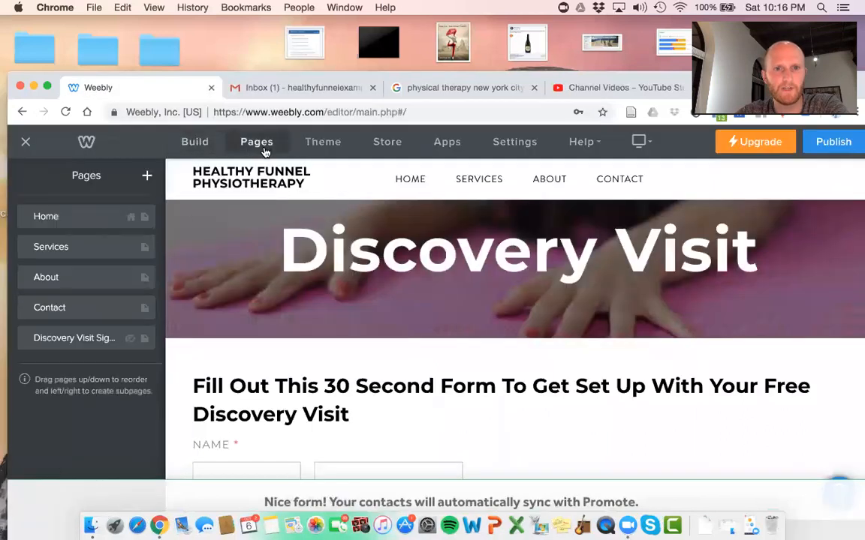
{"action": "left_click", "coordinate": [411, 186]}
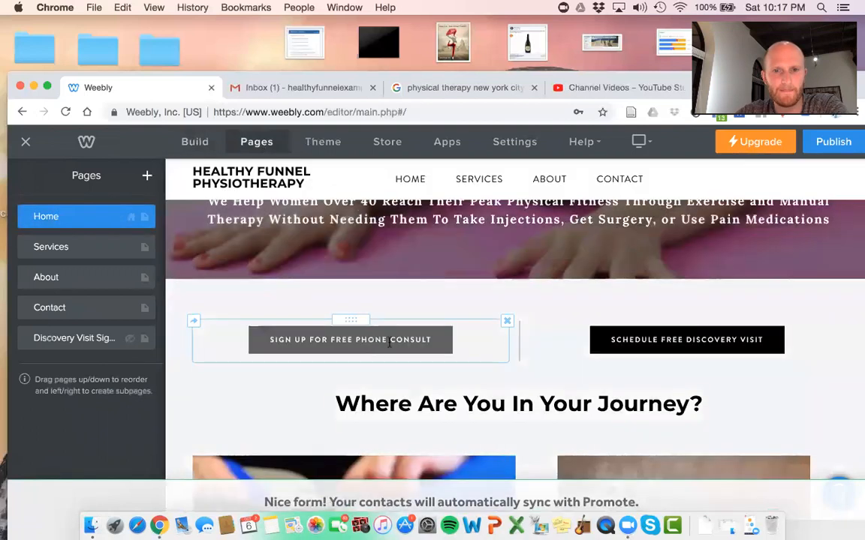
Link the Schedule Free Discovery Visit button to the Discovery Visit Sign Up page and republish
{"action": "left_click", "coordinate": [653, 340]}
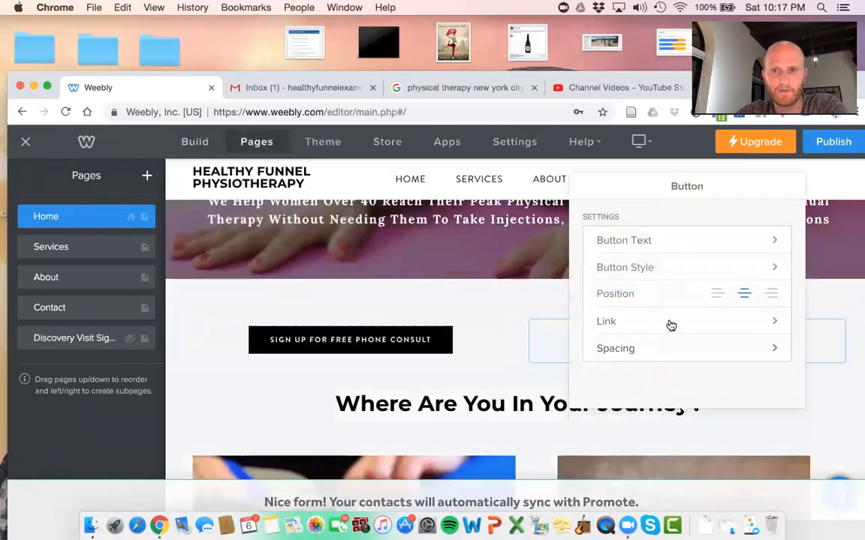
{"action": "left_click", "coordinate": [671, 323]}
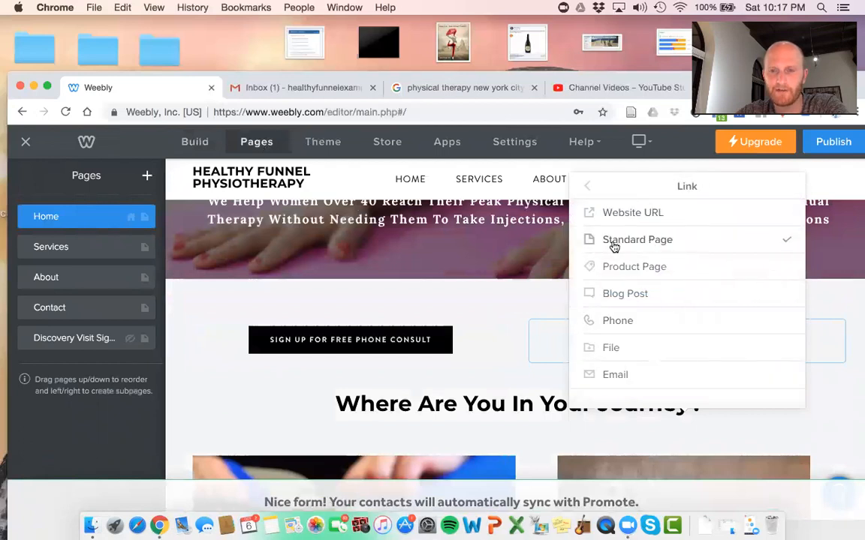
{"action": "left_click", "coordinate": [656, 251]}
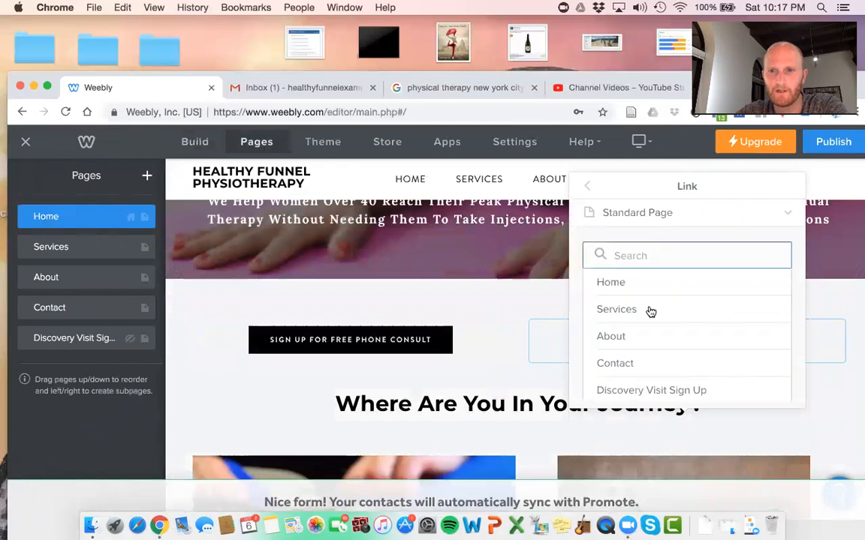
{"action": "scroll", "coordinate": [650, 312], "scroll_direction": "down", "scroll_amount": 2}
{"action": "left_click", "coordinate": [650, 352]}
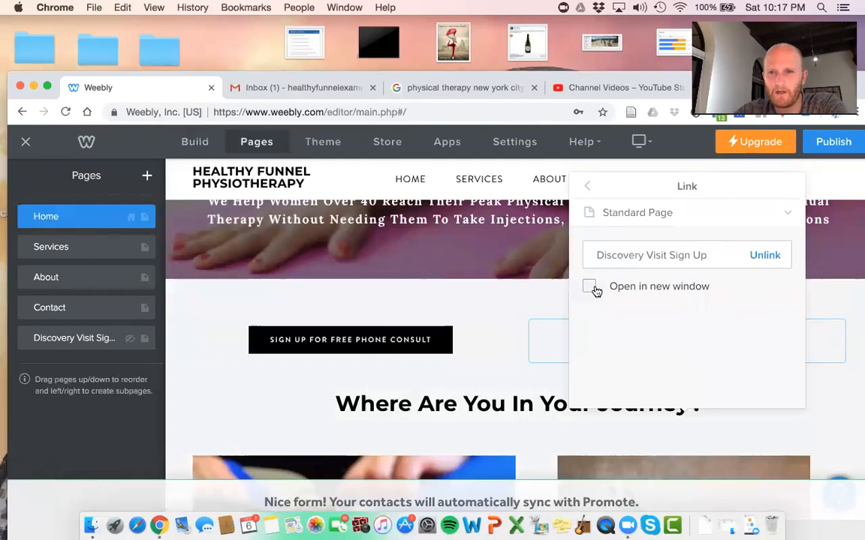
{"action": "left_click", "coordinate": [839, 316]}
{"action": "left_click", "coordinate": [832, 145]}
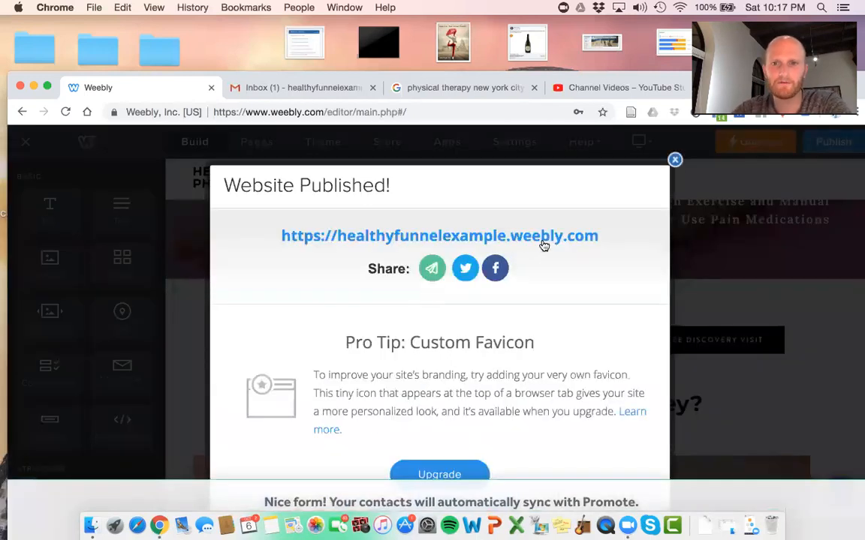
Open the live site and autofill the sign-up form with saved contact details
{"action": "left_click", "coordinate": [543, 239]}
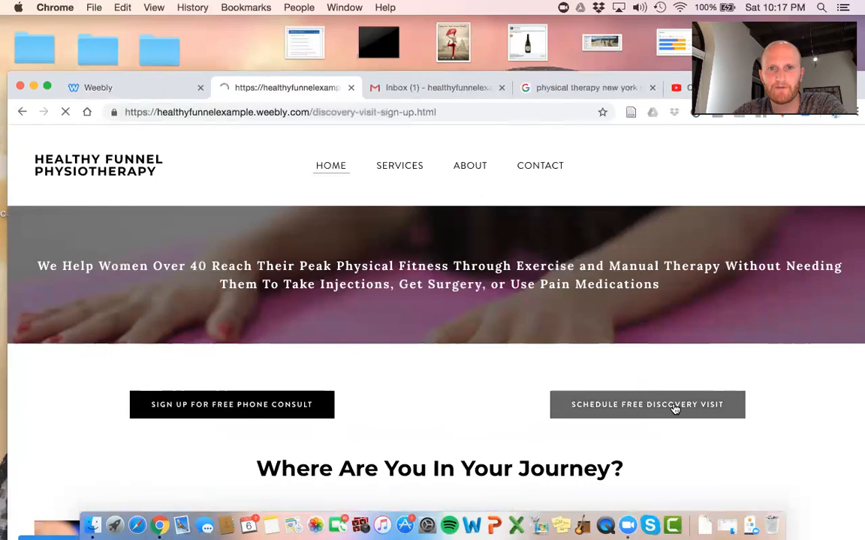
{"action": "scroll", "coordinate": [674, 409], "scroll_direction": "down", "scroll_amount": 5}
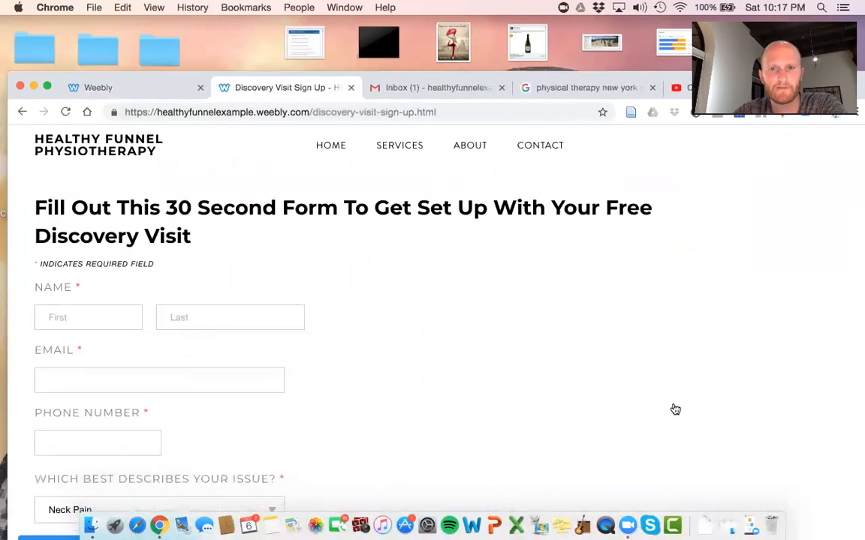
{"action": "left_click", "coordinate": [98, 310]}
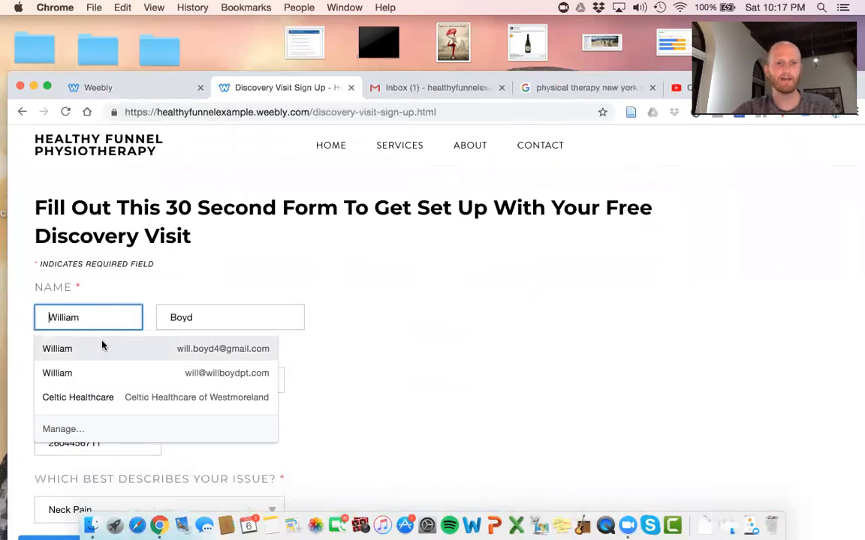
{"action": "left_click", "coordinate": [102, 347]}
{"action": "scroll", "coordinate": [103, 346], "scroll_direction": "down", "scroll_amount": 4}
{"action": "scroll", "coordinate": [103, 346], "scroll_direction": "down", "scroll_amount": 2}
Answer the issue-duration question, submit the form, and return to the editor
{"action": "left_click", "coordinate": [103, 341]}
{"action": "type", "text": "TO"}
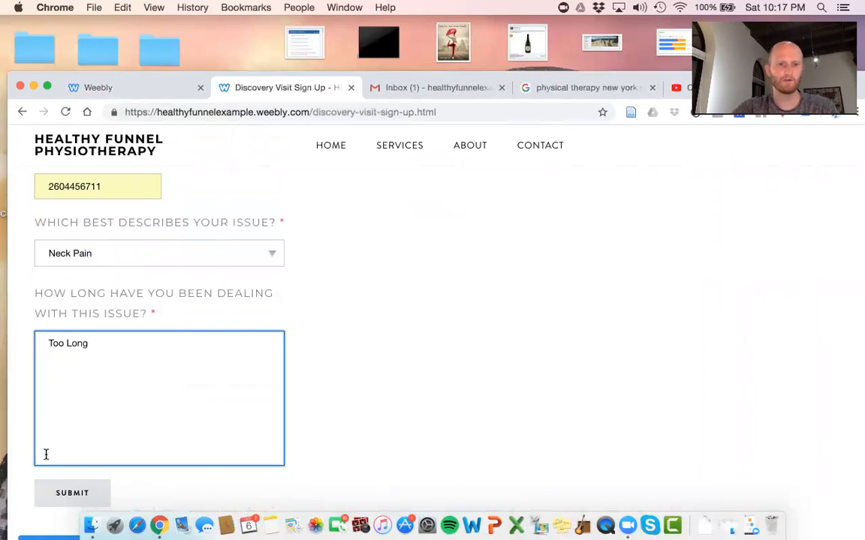
{"action": "left_click", "coordinate": [53, 496]}
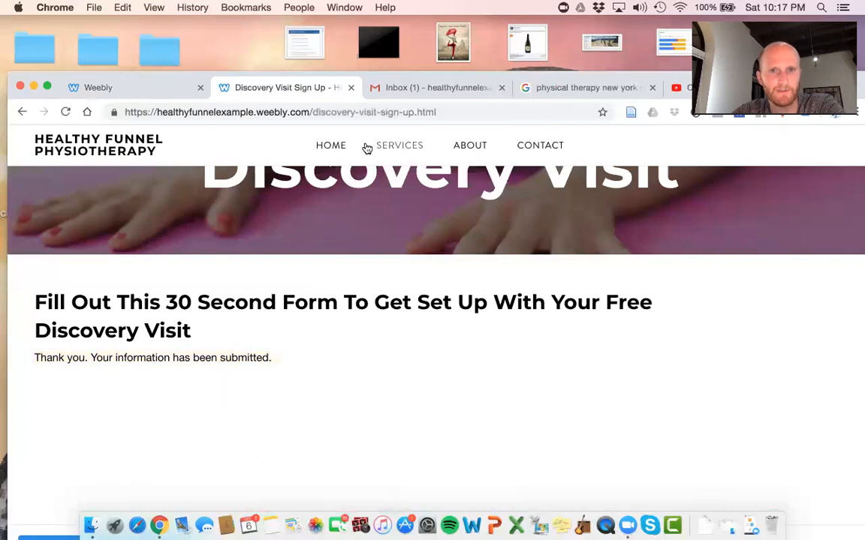
{"action": "left_click", "coordinate": [82, 87]}
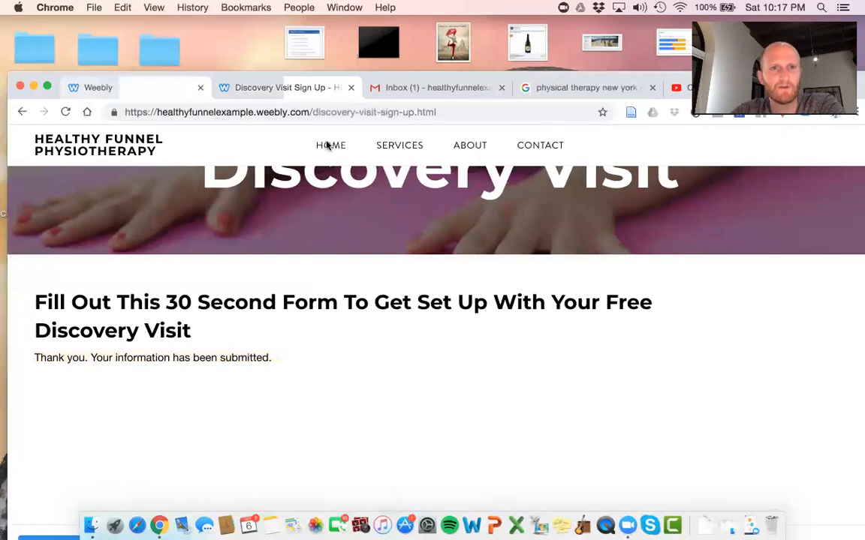
{"action": "left_click", "coordinate": [675, 160]}
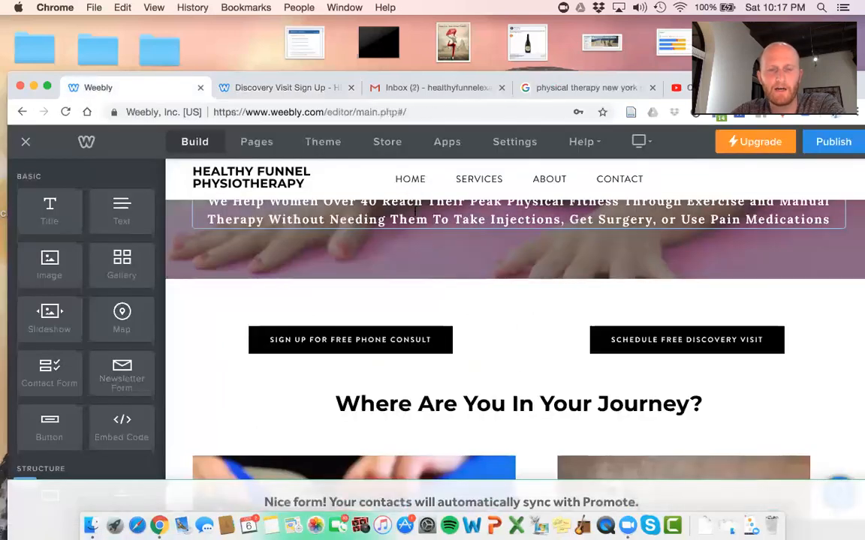
Republish the site, browse Settings > SEO, then go back to Build on the home page
{"action": "left_click", "coordinate": [843, 143]}
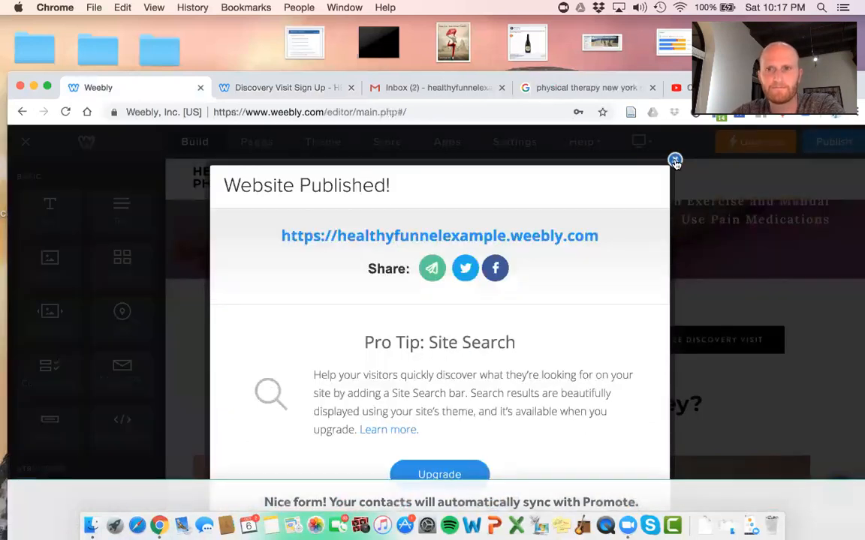
{"action": "left_click", "coordinate": [675, 160]}
{"action": "left_click", "coordinate": [526, 144]}
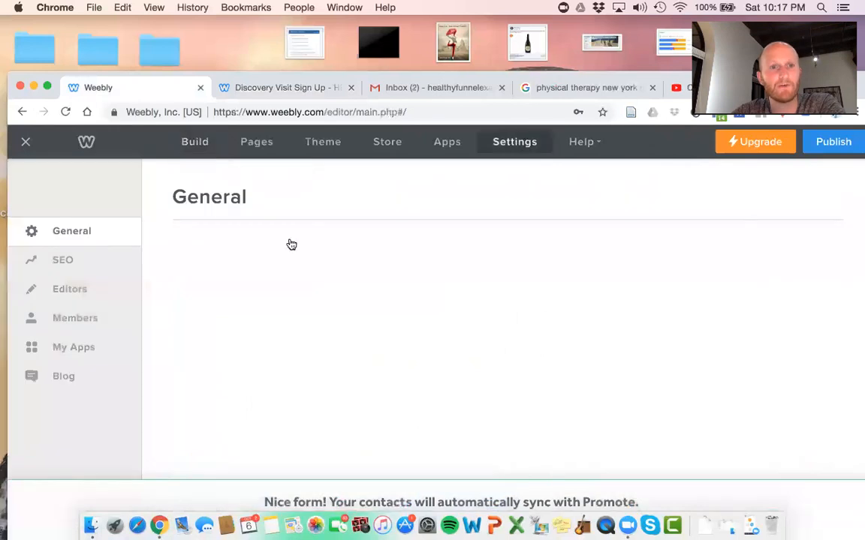
{"action": "left_click", "coordinate": [56, 259]}
{"action": "scroll", "coordinate": [253, 311], "scroll_direction": "down", "scroll_amount": 3}
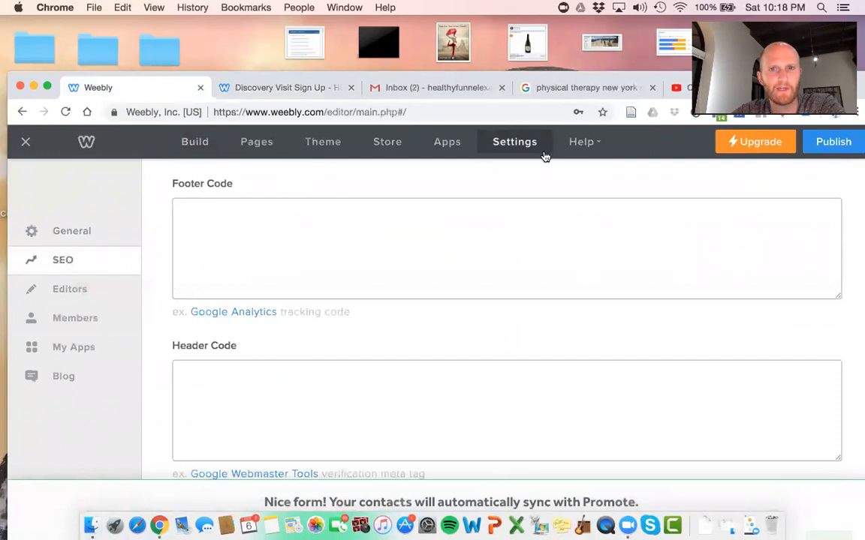
{"action": "left_click", "coordinate": [197, 144]}
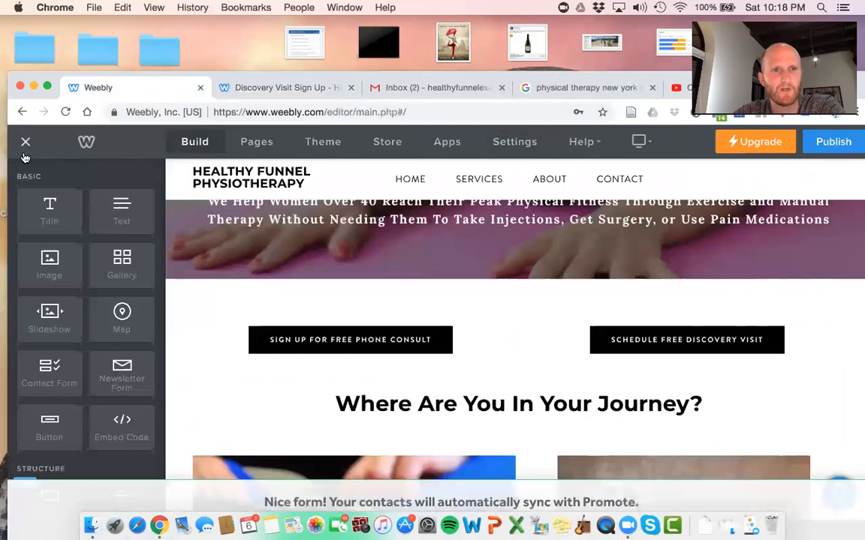
{"action": "scroll", "coordinate": [293, 219], "scroll_direction": "up", "scroll_amount": 2}
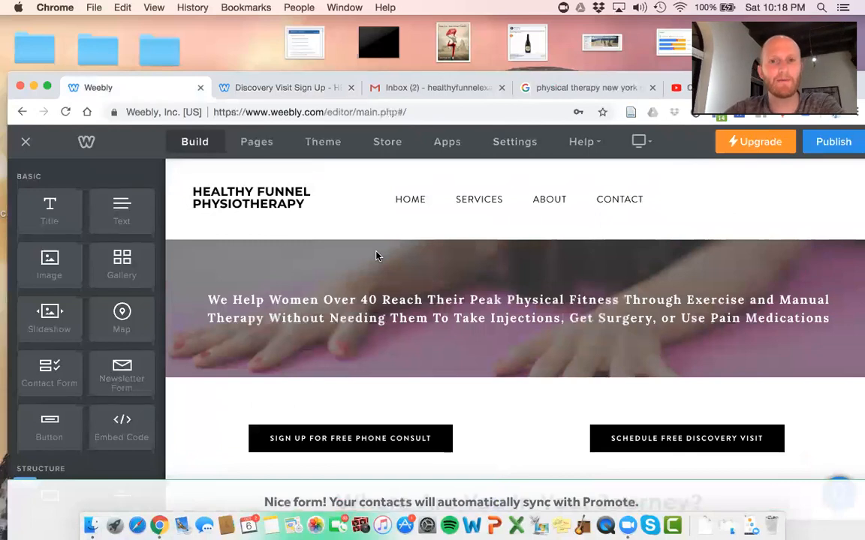
Delete the Services page from the Pages list and confirm the deletion
{"action": "left_click", "coordinate": [267, 143]}
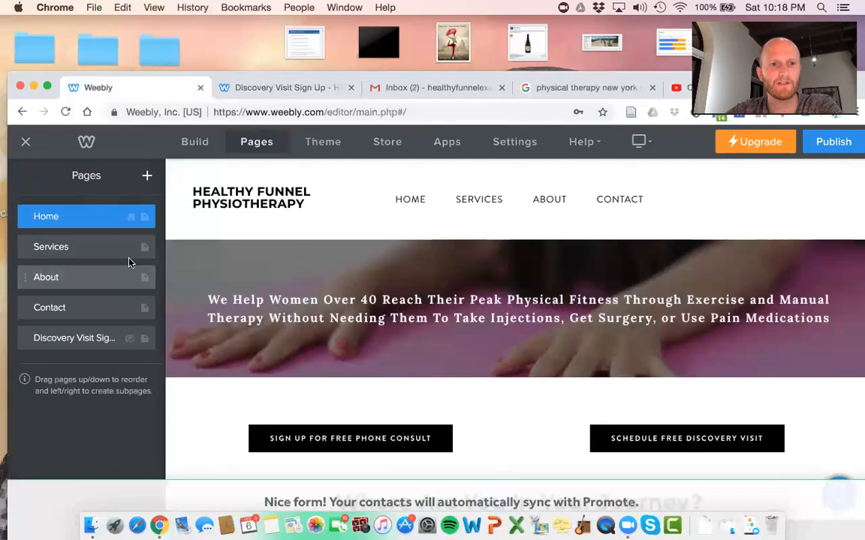
{"action": "left_click", "coordinate": [91, 252]}
{"action": "left_click", "coordinate": [115, 433]}
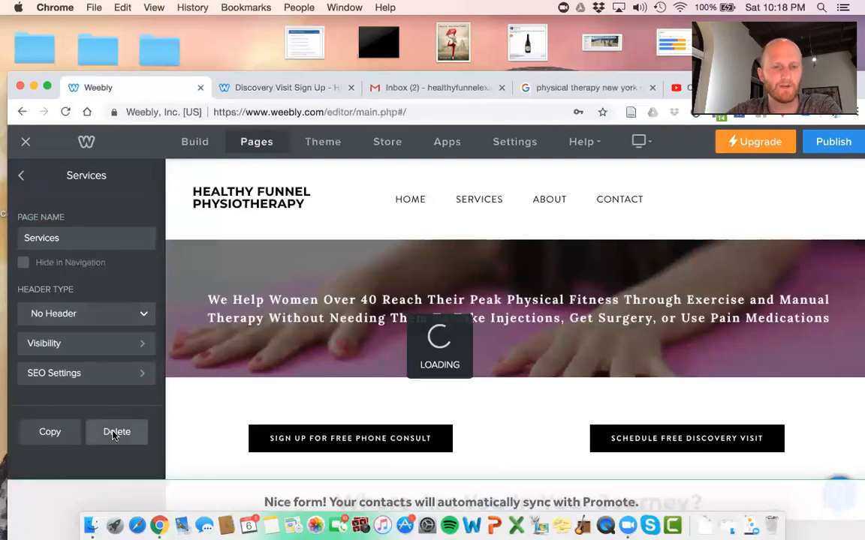
{"action": "left_click", "coordinate": [510, 367]}
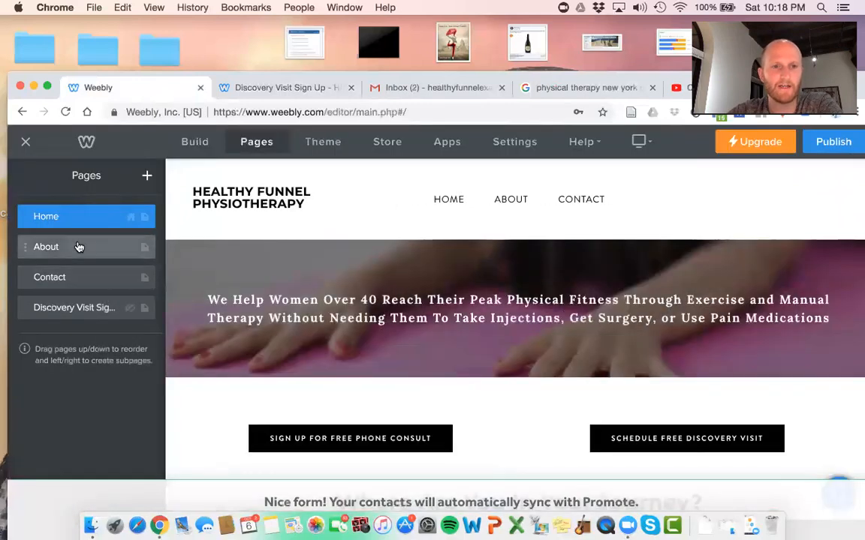
Add a Blog page and dismiss the Promote upsell banner
{"action": "left_click", "coordinate": [147, 178]}
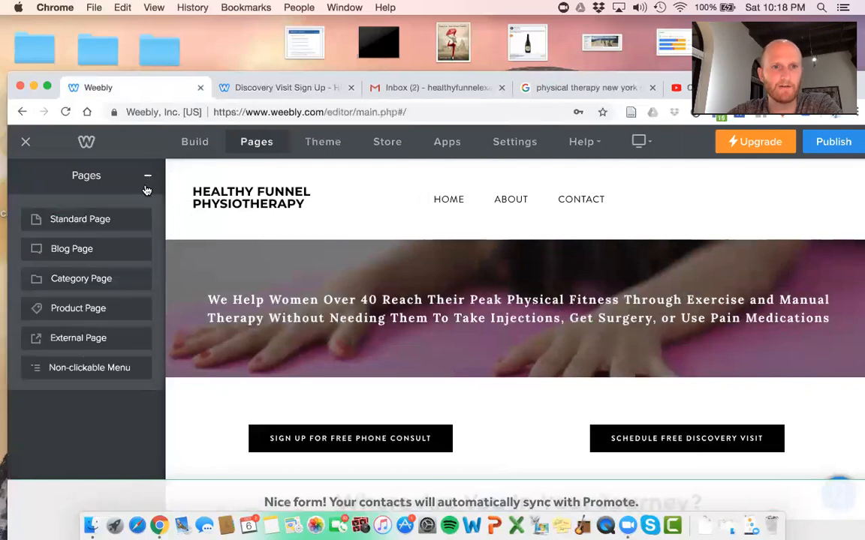
{"action": "left_click", "coordinate": [112, 250]}
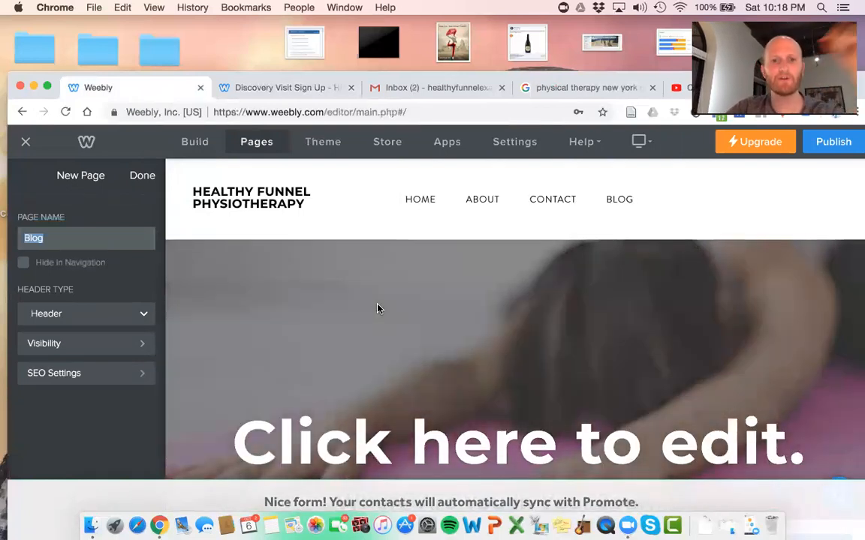
{"action": "scroll", "coordinate": [378, 309], "scroll_direction": "down", "scroll_amount": 5}
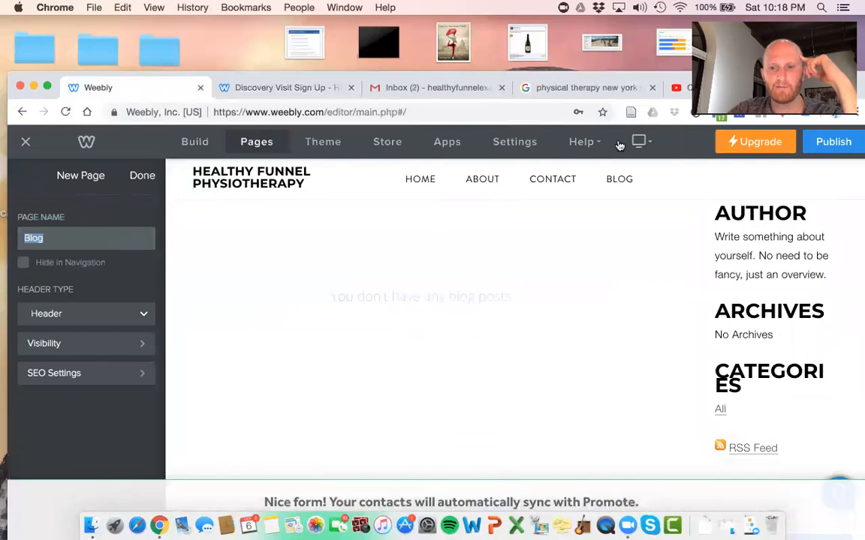
{"action": "left_click_drag", "start_coordinate": [773, 78], "coordinate": [774, 25]}
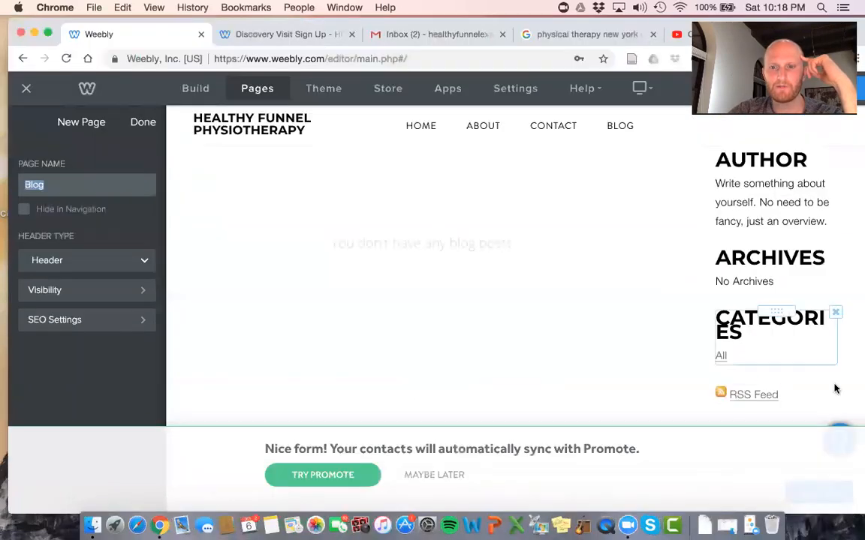
{"action": "left_click", "coordinate": [441, 476]}
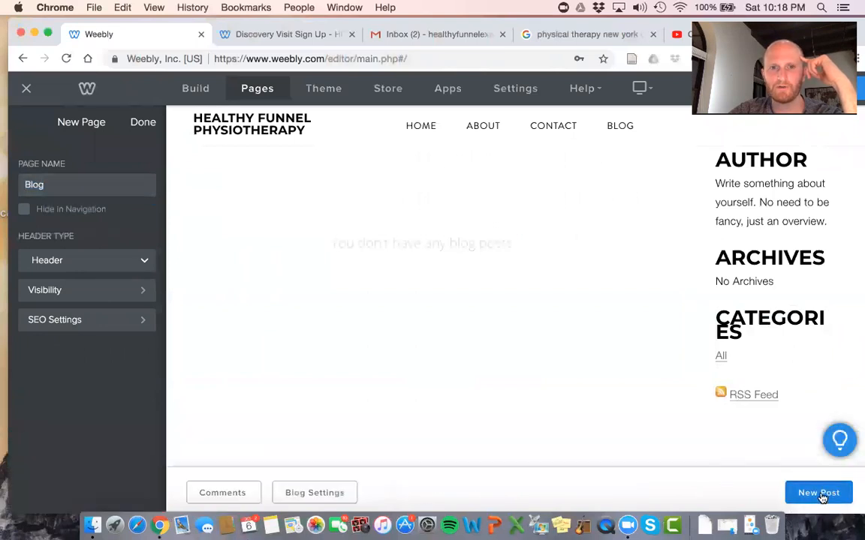
Create a new blog post with Title and Image blocks and save it
{"action": "left_click", "coordinate": [819, 493]}
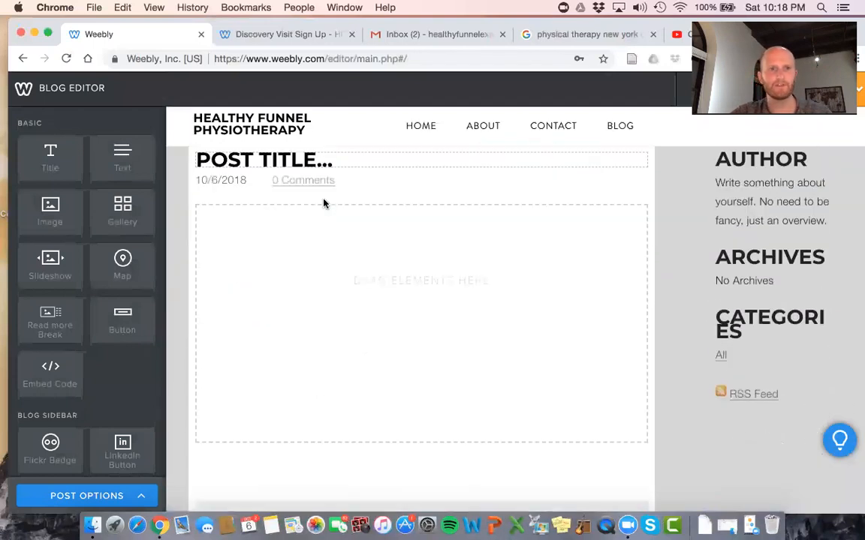
{"action": "left_click_drag", "start_coordinate": [50, 156], "coordinate": [278, 319]}
{"action": "left_click_drag", "start_coordinate": [50, 210], "coordinate": [248, 274]}
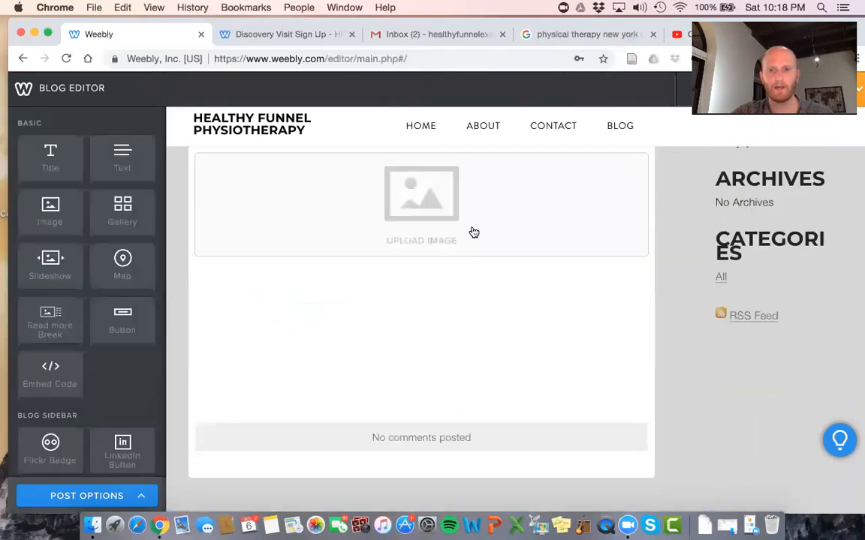
{"action": "scroll", "coordinate": [473, 233], "scroll_direction": "up", "scroll_amount": 10}
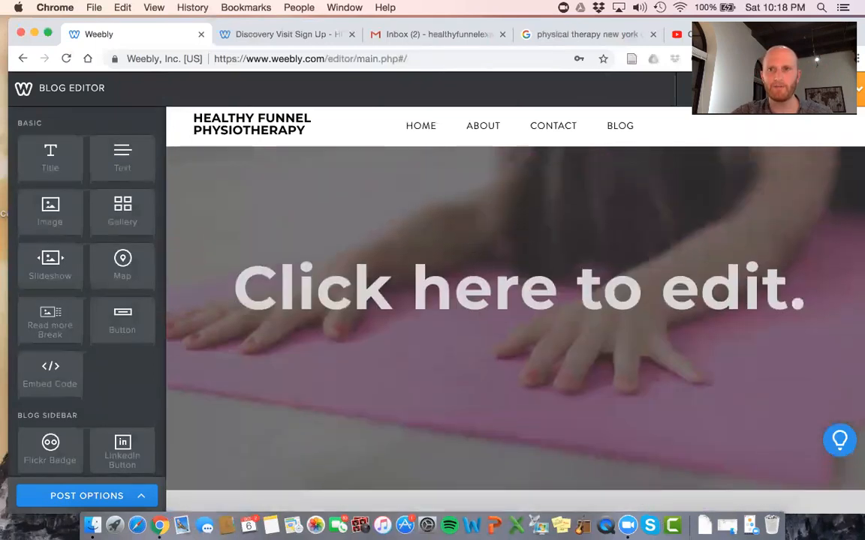
{"action": "left_click", "coordinate": [818, 89]}
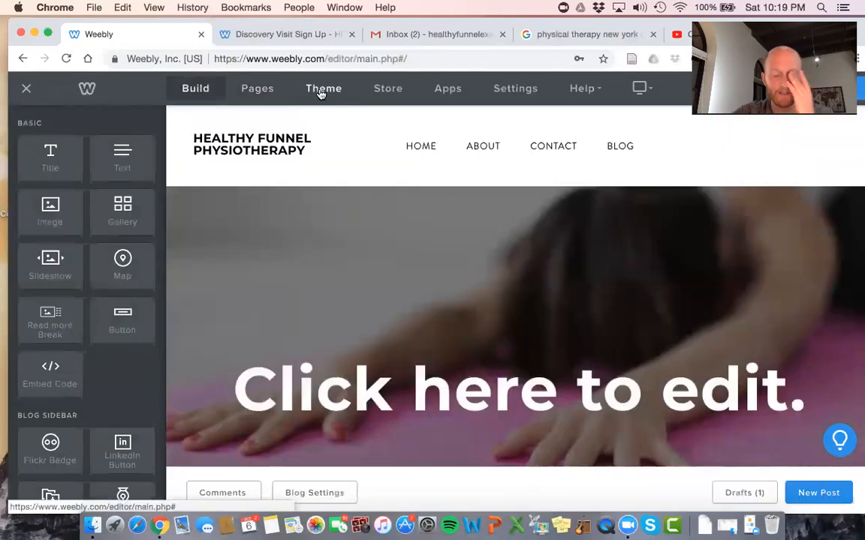
Return to editing the Home page
{"action": "mouse_move", "coordinate": [264, 138]}
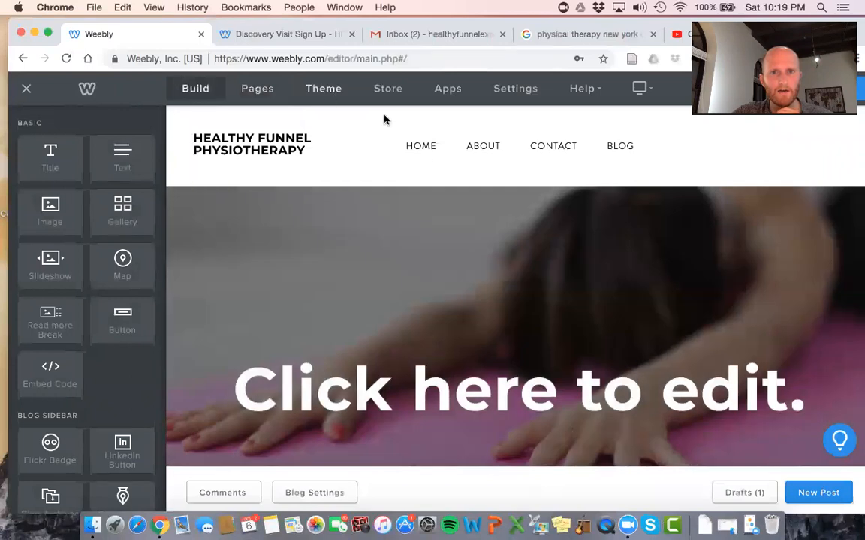
{"action": "left_click", "coordinate": [425, 154]}
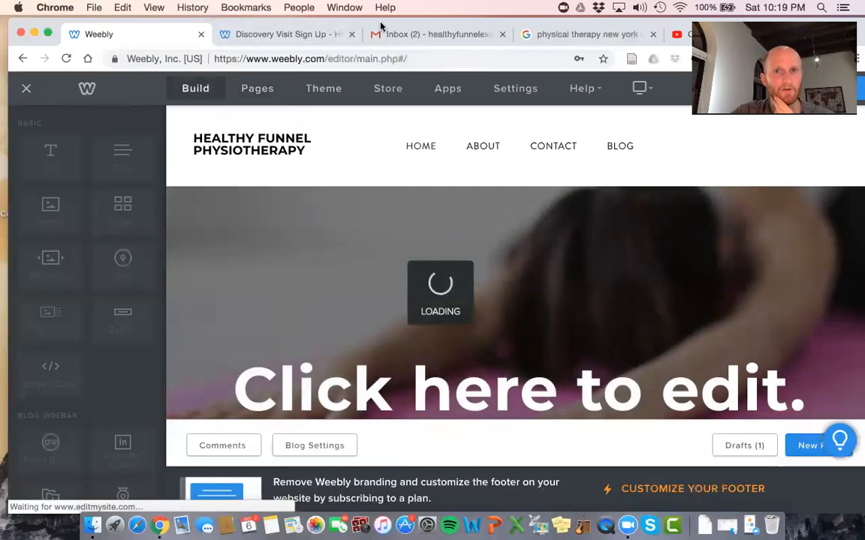
{"action": "left_click_drag", "start_coordinate": [380, 24], "coordinate": [380, 72]}
Duplicate the Discovery Visit Sign Up page from the Pages list
{"action": "left_click", "coordinate": [247, 137]}
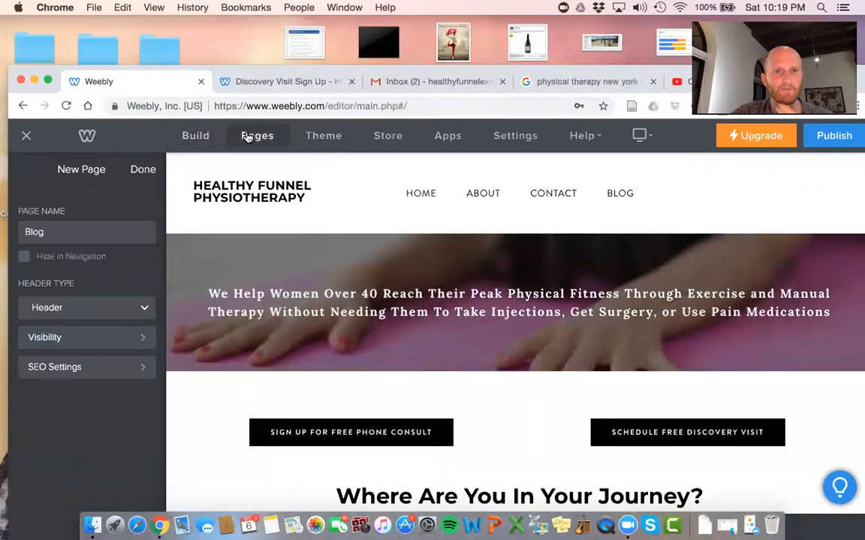
{"action": "left_click", "coordinate": [142, 170]}
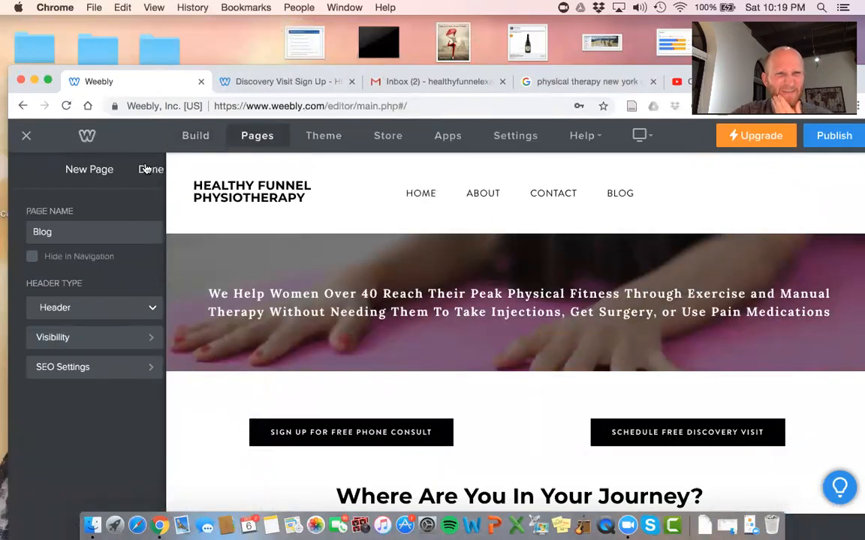
{"action": "left_click", "coordinate": [88, 303]}
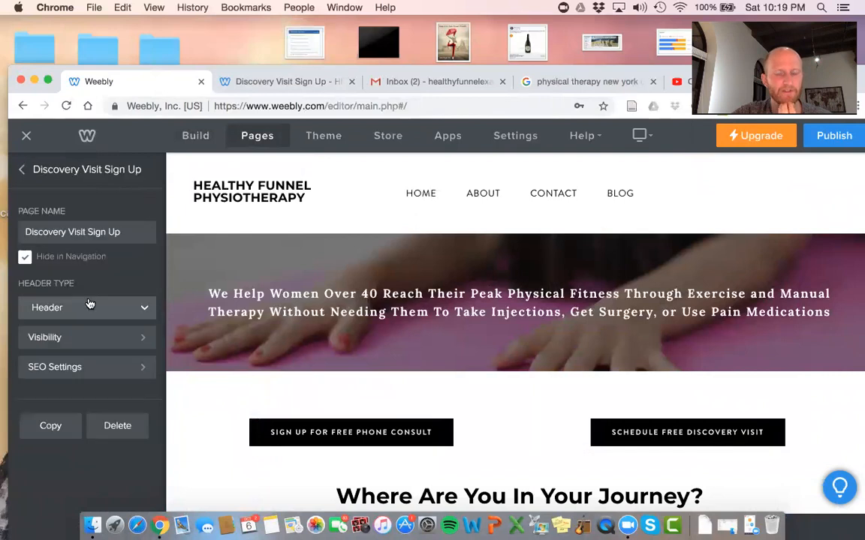
{"action": "scroll", "coordinate": [379, 338], "scroll_direction": "down", "scroll_amount": 3}
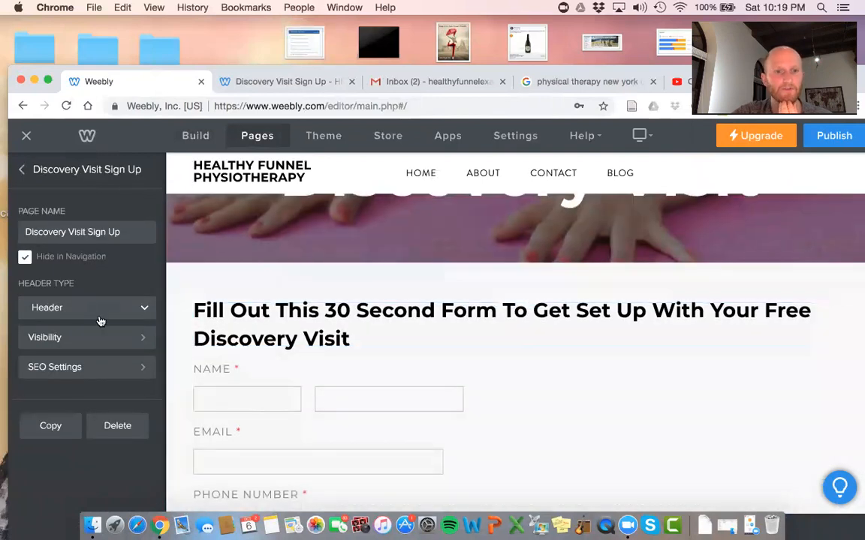
{"action": "left_click", "coordinate": [51, 425]}
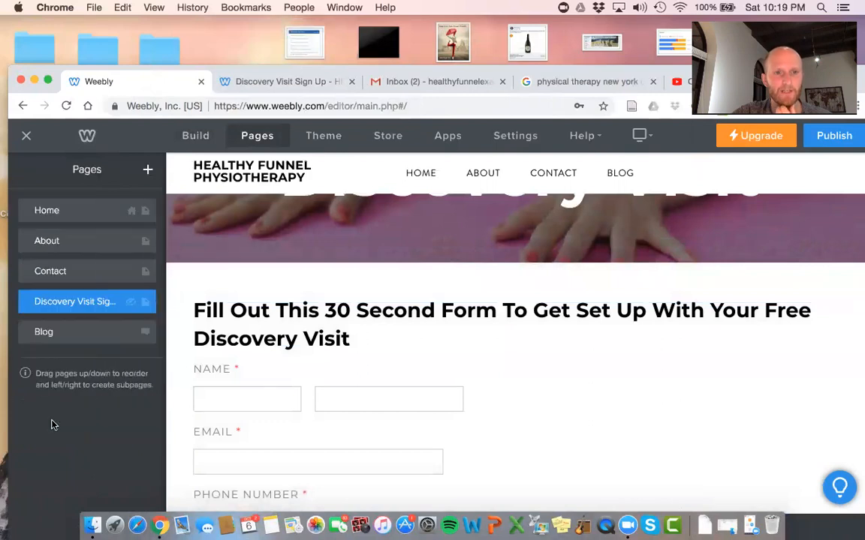
Rename the copied page to 'Phone Consult Sign Ups', leaving it hidden from navigation
{"action": "left_click", "coordinate": [75, 363]}
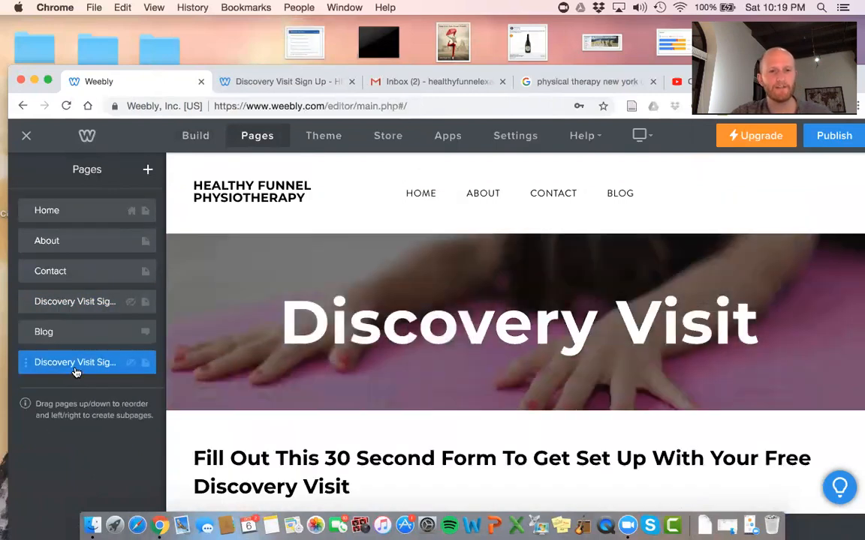
{"action": "triple_click", "coordinate": [103, 233]}
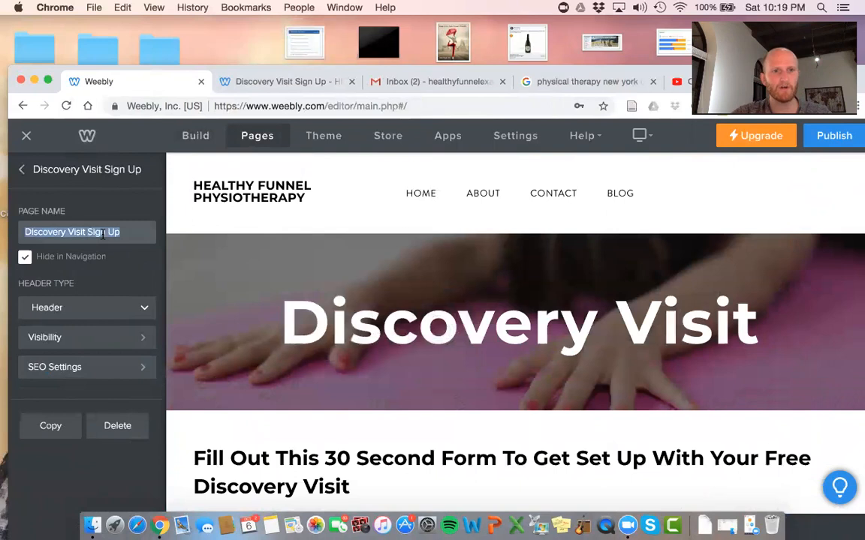
{"action": "type", "text": "Phone Consult Sign Ups"}
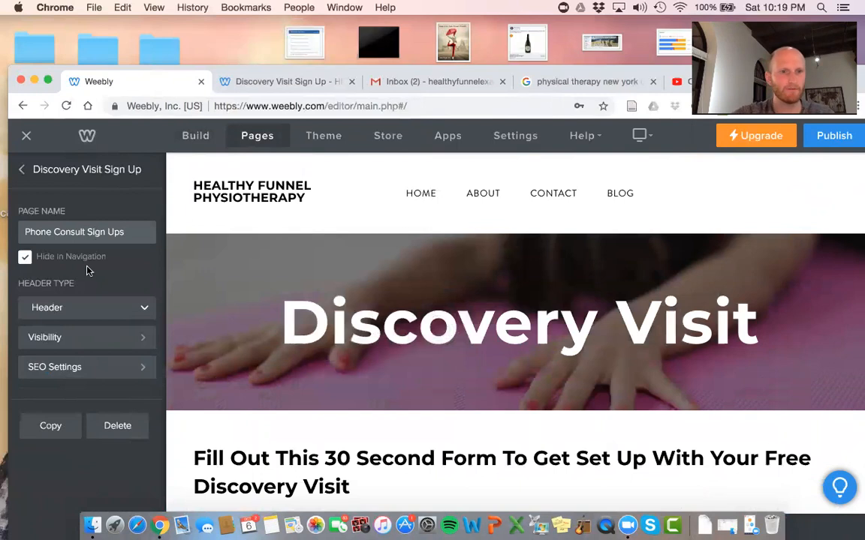
{"action": "left_click", "coordinate": [87, 270]}
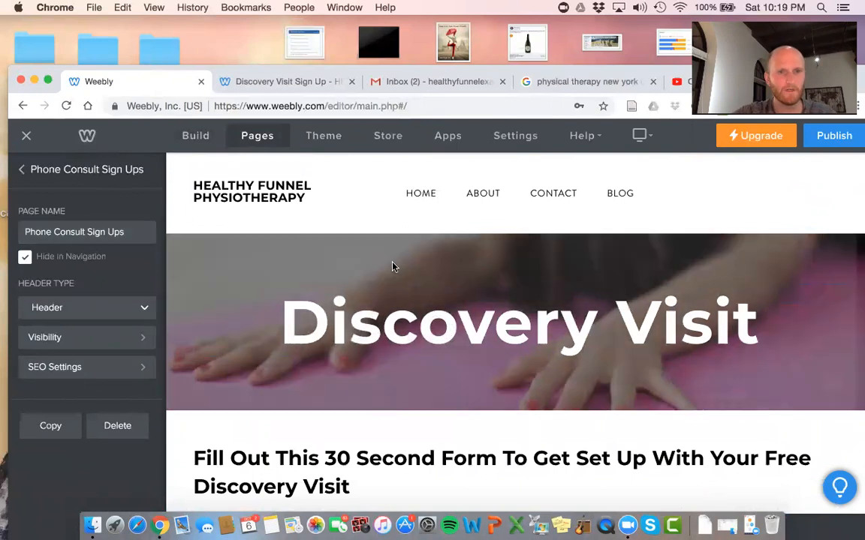
{"action": "scroll", "coordinate": [392, 266], "scroll_direction": "down", "scroll_amount": 3}
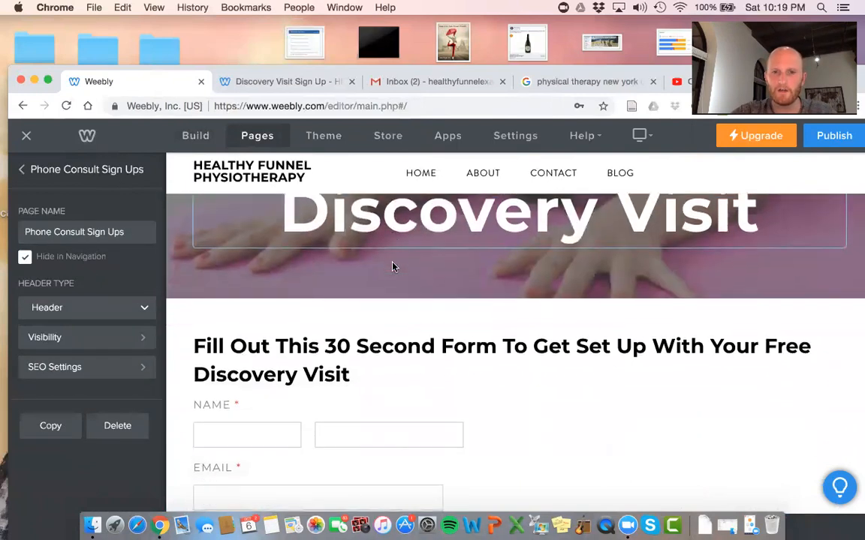
Replace 'Discovery Visit' in the form heading with 'Phone consult'
{"action": "left_click", "coordinate": [389, 347]}
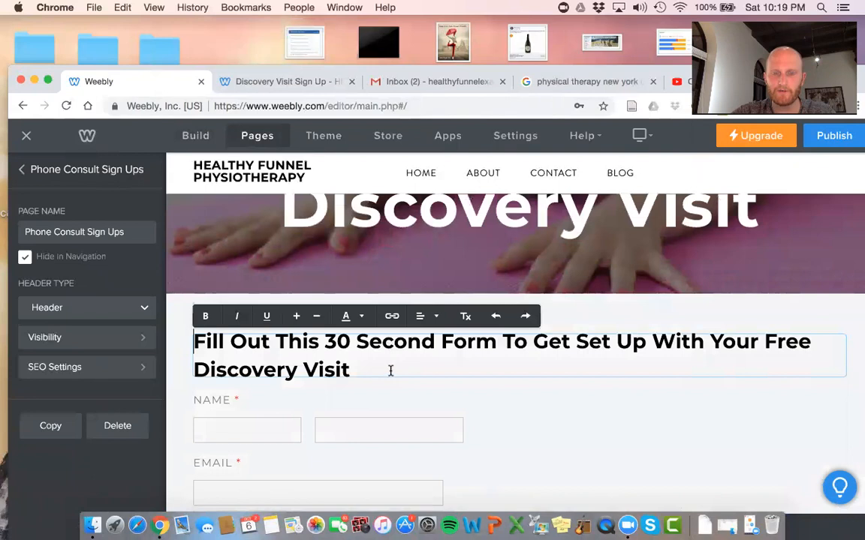
{"action": "left_click_drag", "start_coordinate": [357, 370], "coordinate": [193, 369]}
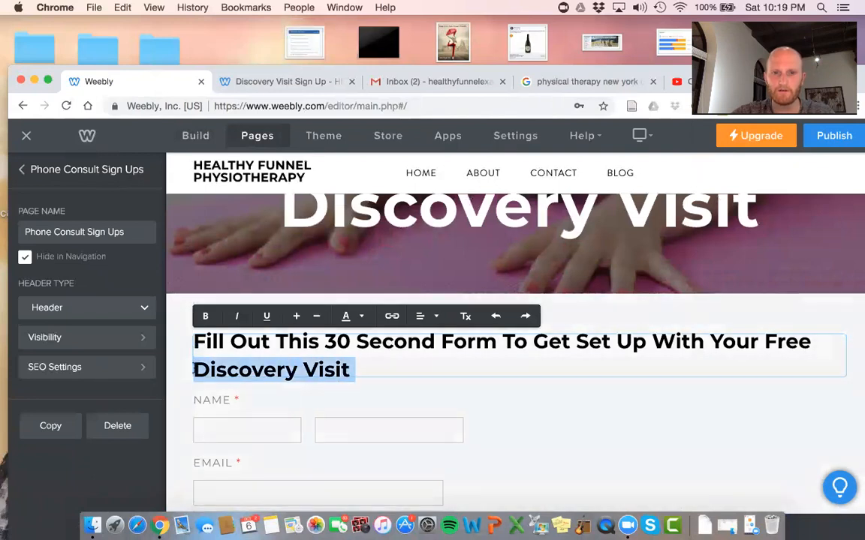
{"action": "type", "text": "Phone con"}
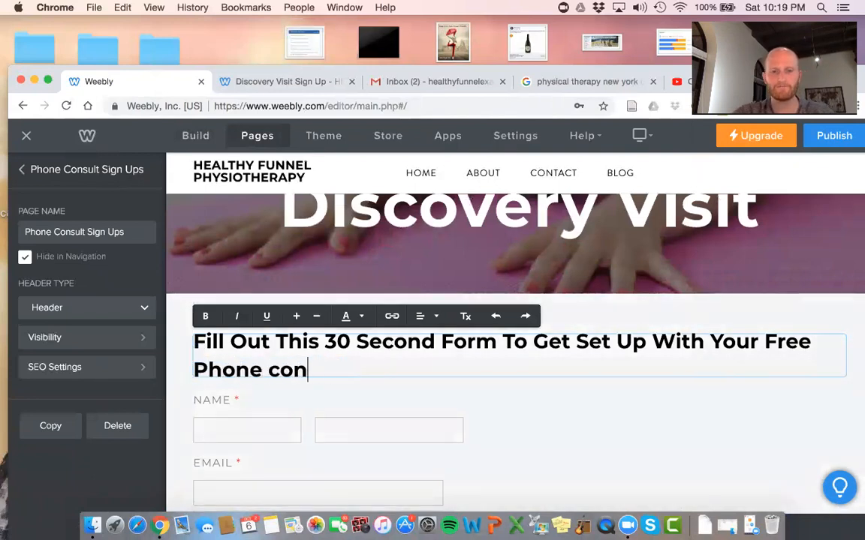
{"action": "type", "text": "sult"}
{"action": "left_click", "coordinate": [376, 409]}
{"action": "scroll", "coordinate": [492, 407], "scroll_direction": "down", "scroll_amount": 5}
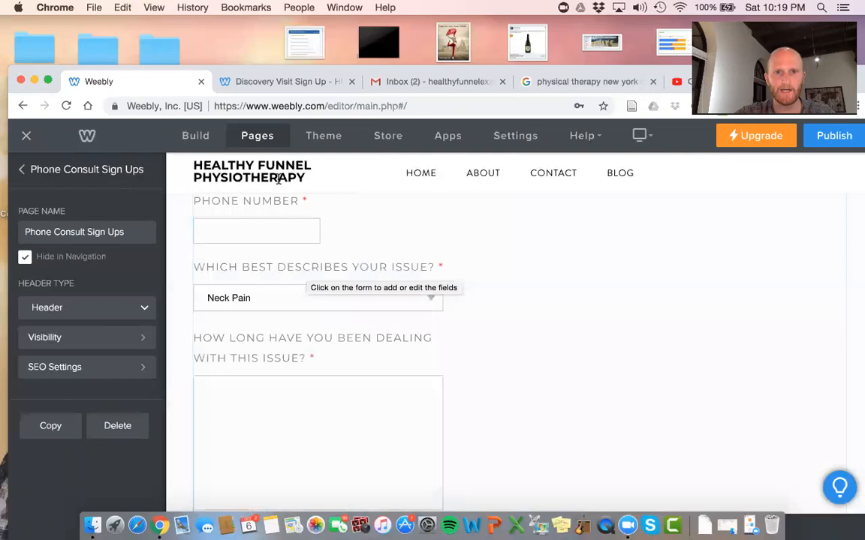
{"action": "scroll", "coordinate": [300, 267], "scroll_direction": "up", "scroll_amount": 1}
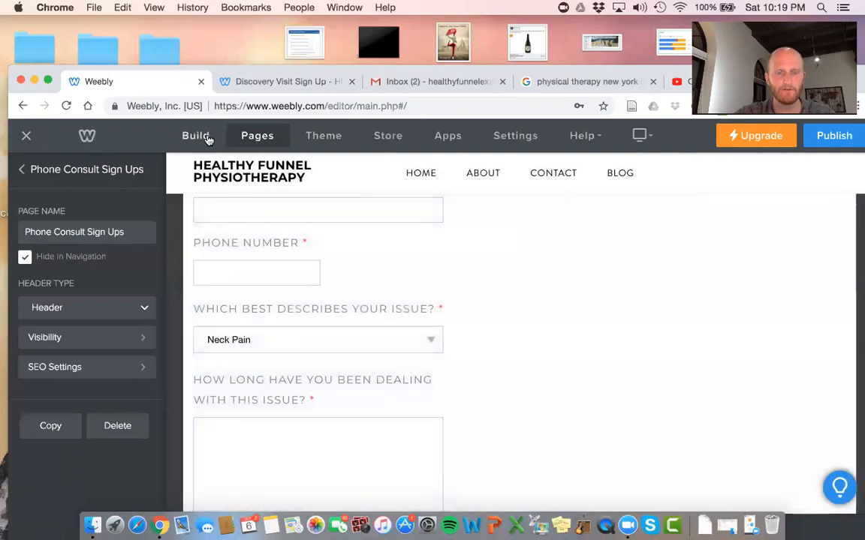
Try adding a Dropdown Box below Phone Number, decline the upgrade, and save the form
{"action": "left_click", "coordinate": [207, 139]}
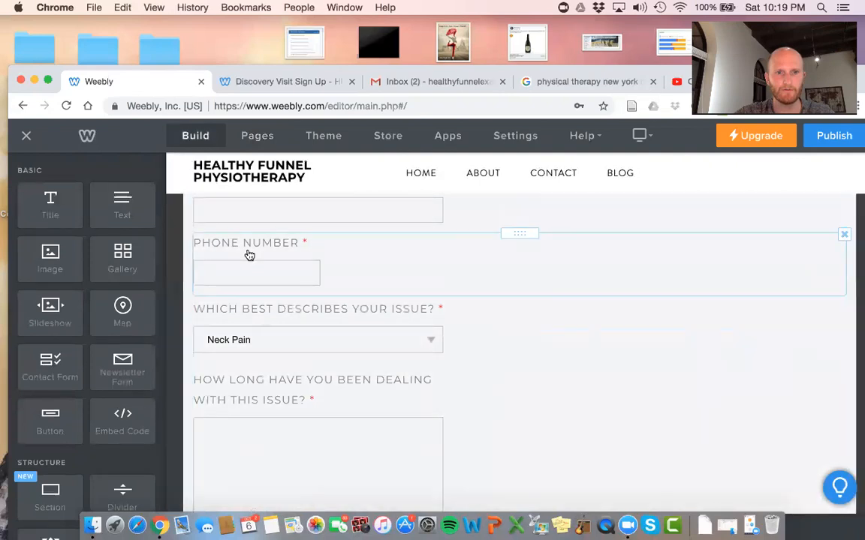
{"action": "left_click", "coordinate": [249, 256]}
{"action": "left_click_drag", "start_coordinate": [124, 272], "coordinate": [256, 307]}
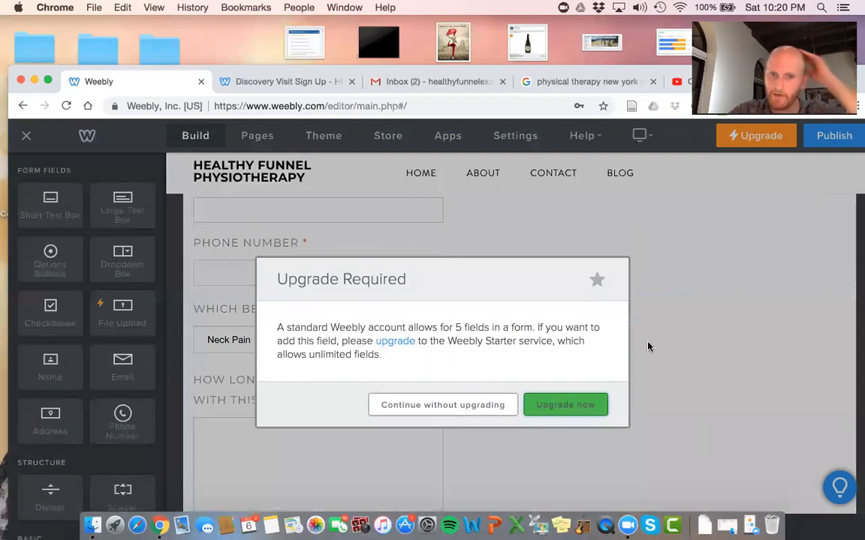
{"action": "left_click", "coordinate": [449, 409]}
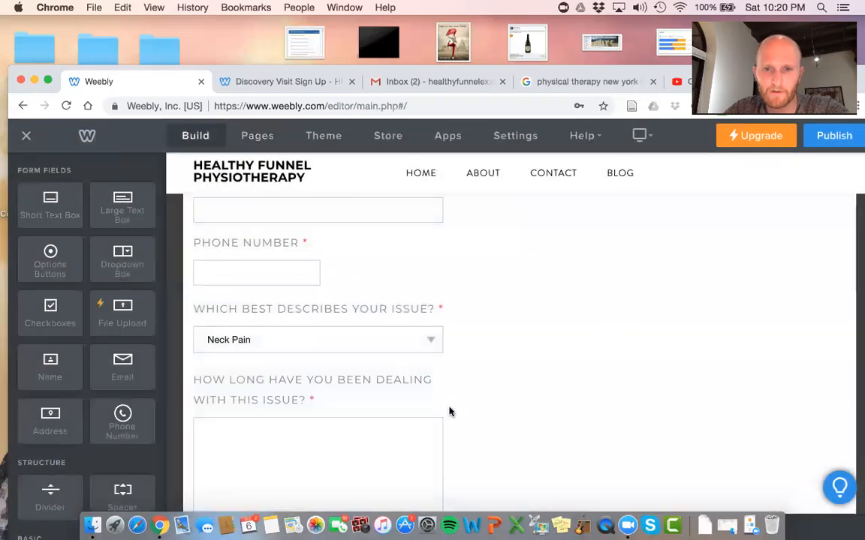
{"action": "scroll", "coordinate": [449, 411], "scroll_direction": "up", "scroll_amount": 1}
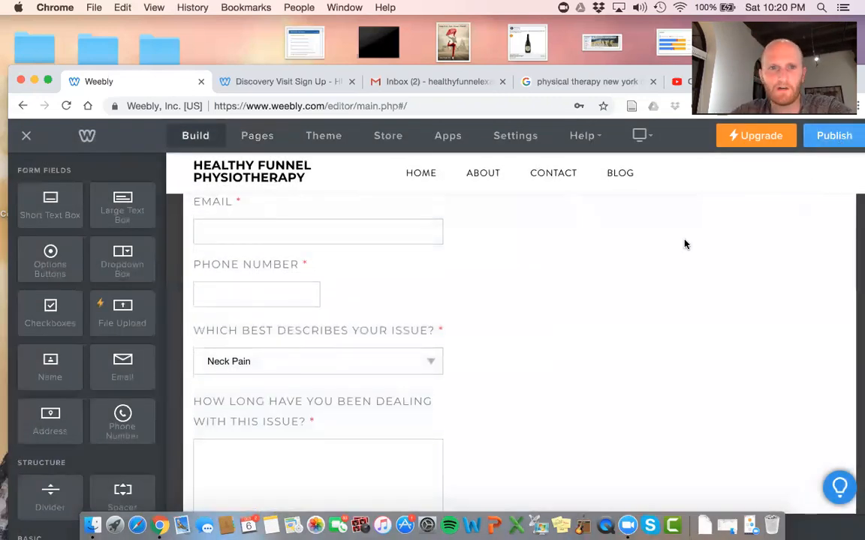
{"action": "scroll", "coordinate": [653, 270], "scroll_direction": "up", "scroll_amount": 10}
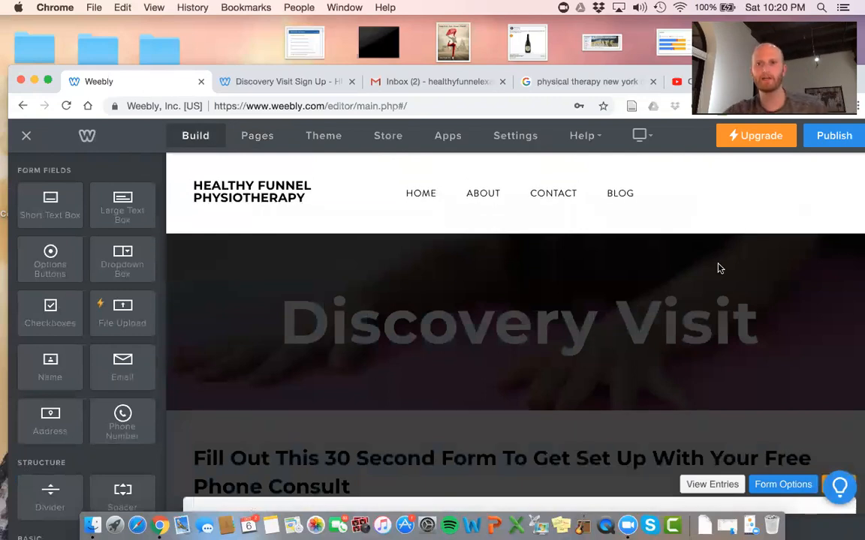
{"action": "scroll", "coordinate": [805, 356], "scroll_direction": "down", "scroll_amount": 4}
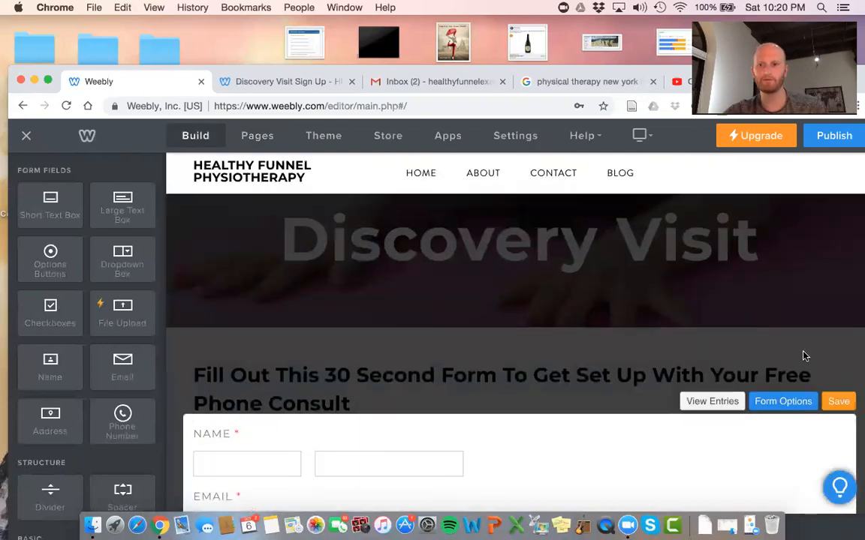
{"action": "left_click", "coordinate": [836, 405]}
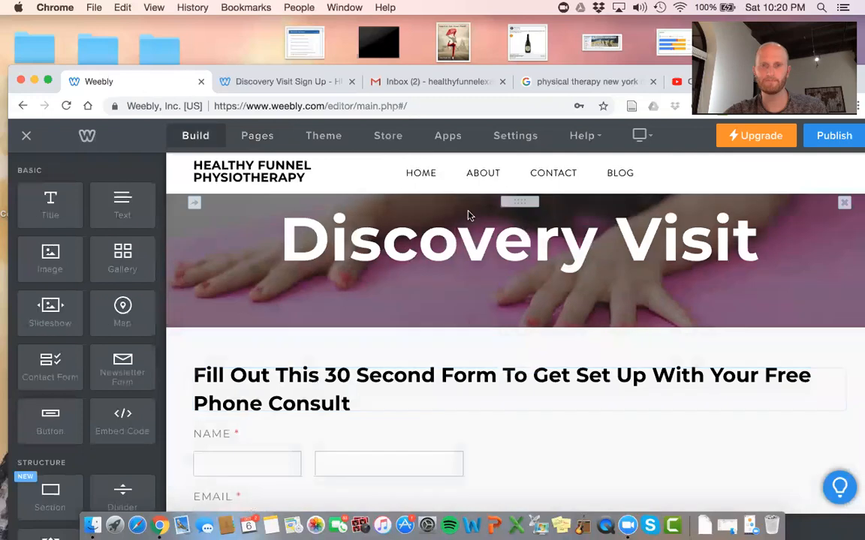
Change the page banner title to 'Free Phone Consult' and republish the site
{"action": "left_click", "coordinate": [467, 217]}
{"action": "triple_click", "coordinate": [468, 228]}
{"action": "type", "text": "Phone Consult"}
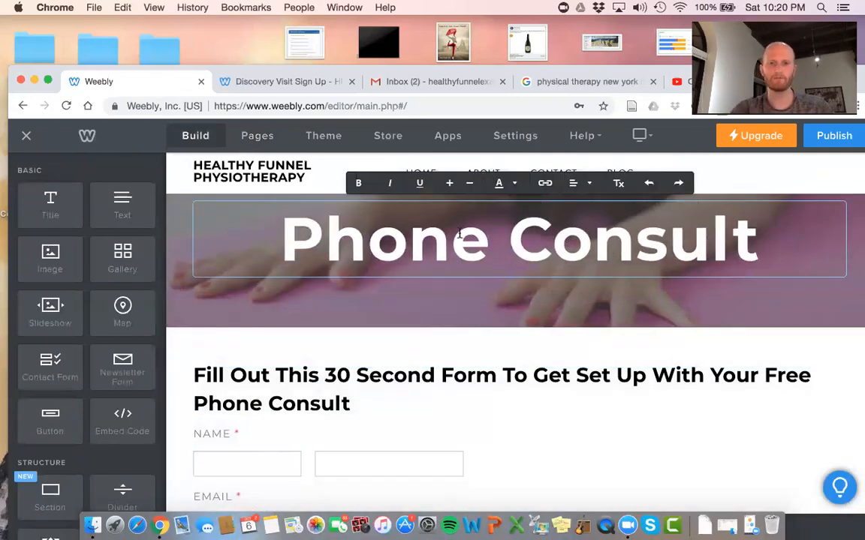
{"action": "left_click", "coordinate": [304, 235]}
{"action": "type", "text": "Free"}
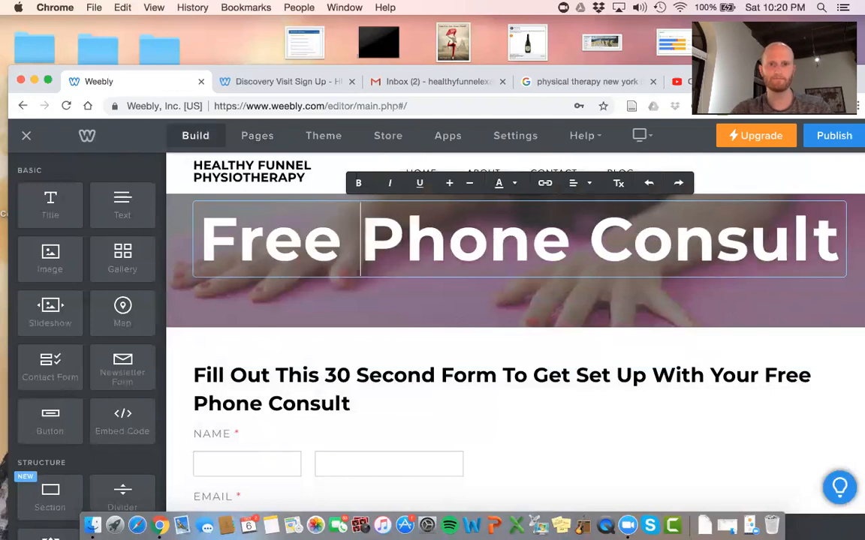
{"action": "left_click", "coordinate": [320, 348]}
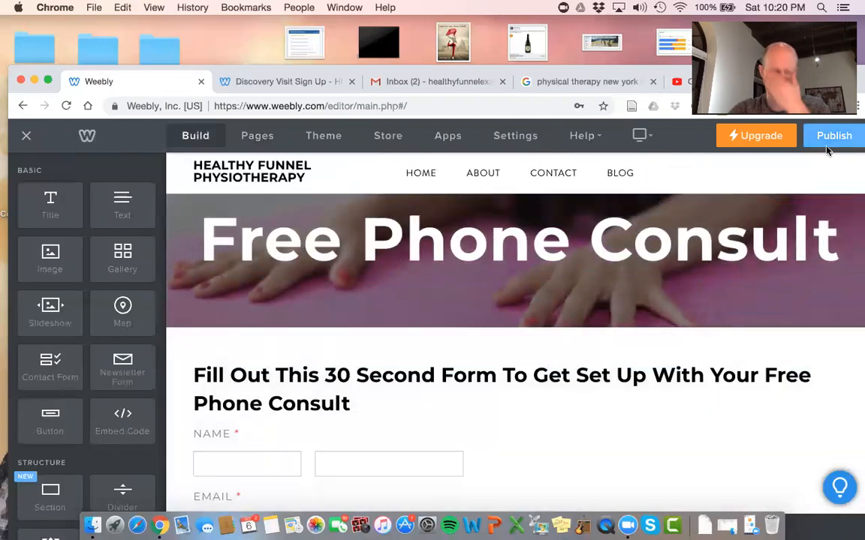
{"action": "left_click", "coordinate": [831, 136]}
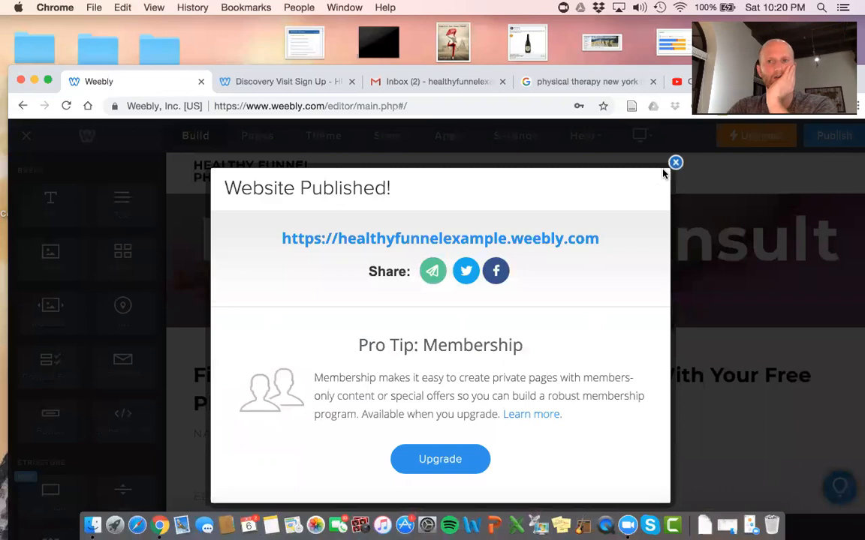
{"action": "left_click", "coordinate": [675, 163]}
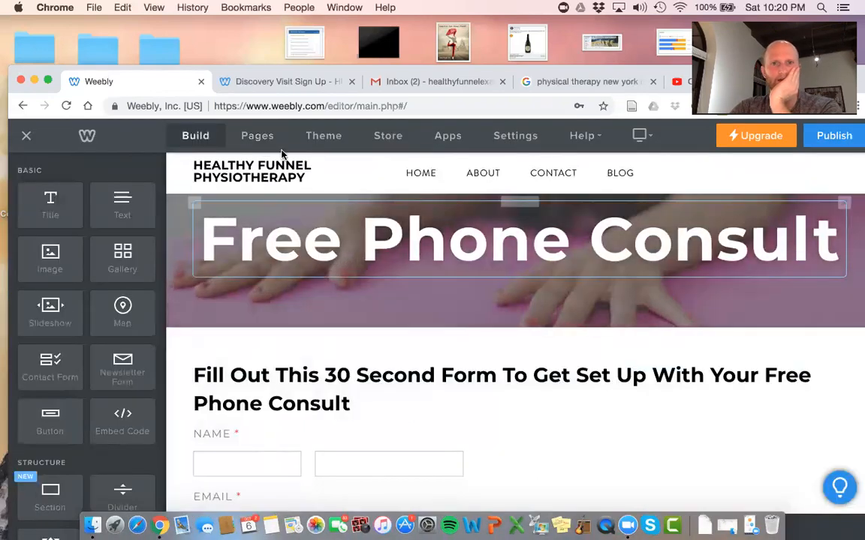
Link the home page's Sign Up button to the Phone Consult Sign Ups standard page and republish
{"action": "left_click", "coordinate": [424, 173]}
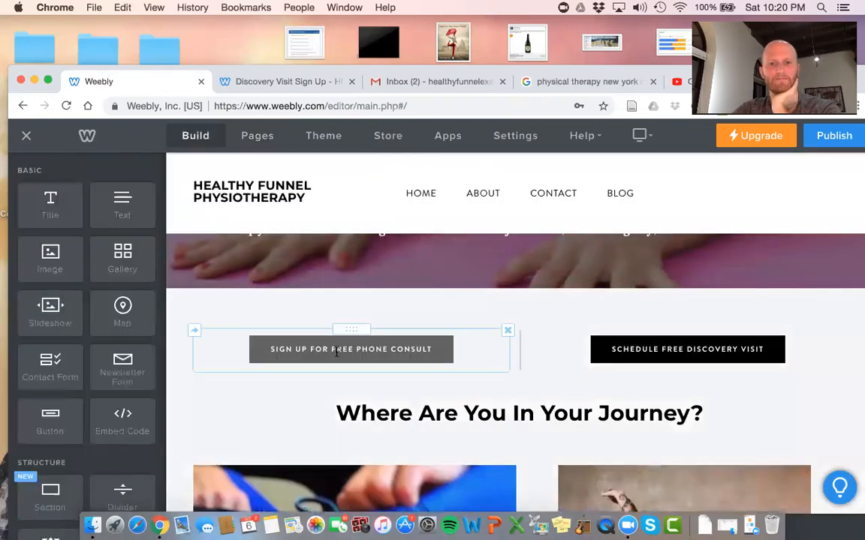
{"action": "left_click", "coordinate": [337, 353]}
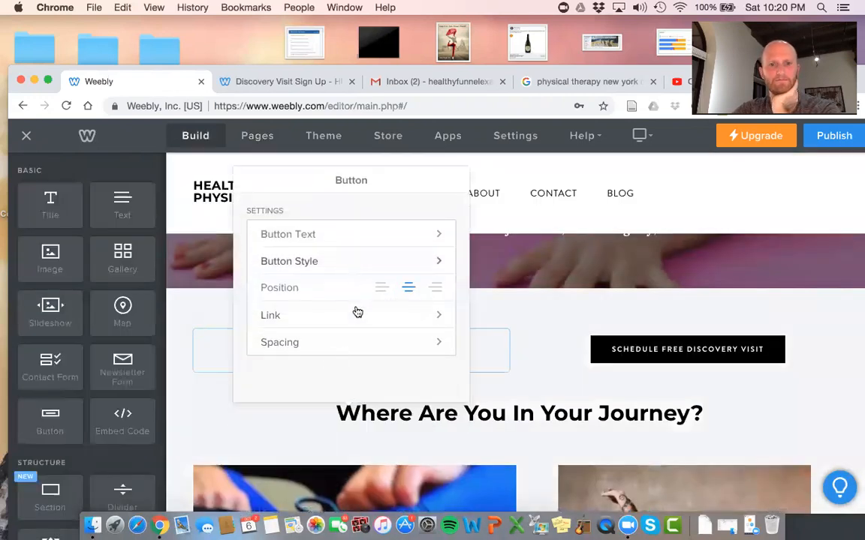
{"action": "left_click", "coordinate": [357, 316]}
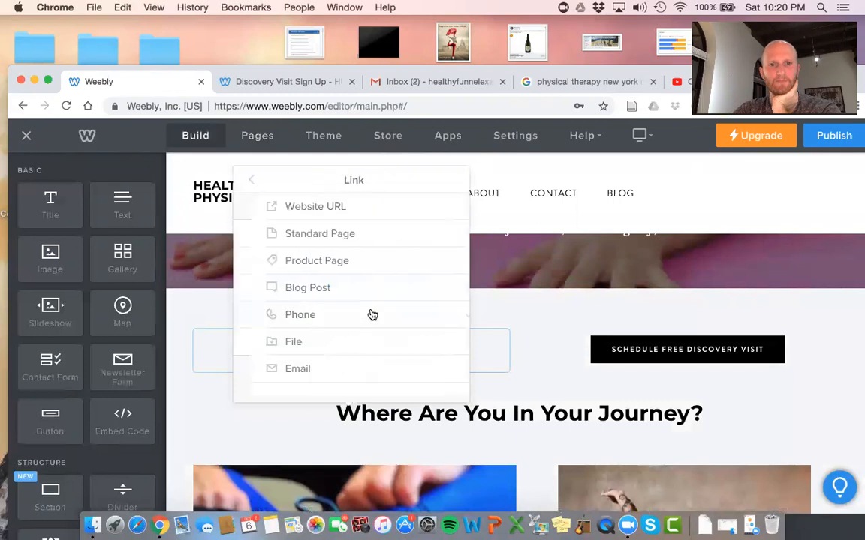
{"action": "left_click", "coordinate": [309, 235]}
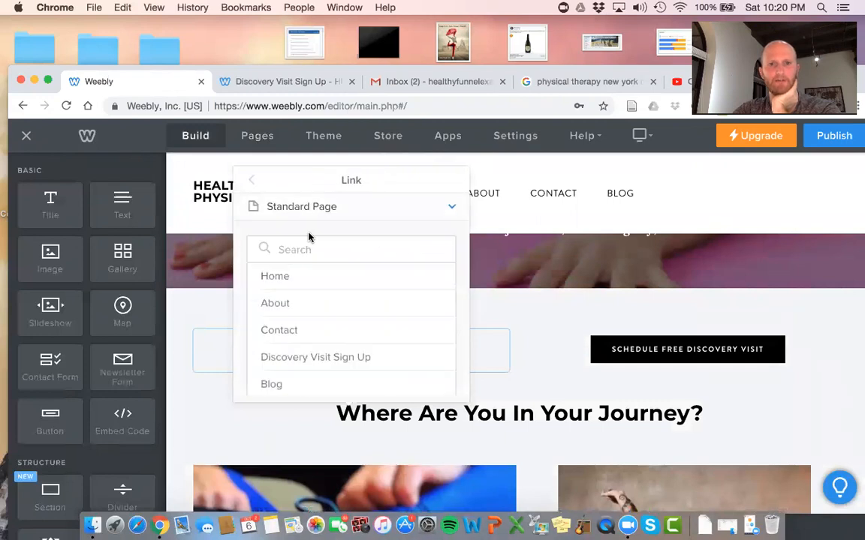
{"action": "scroll", "coordinate": [300, 335], "scroll_direction": "down", "scroll_amount": 2}
{"action": "left_click", "coordinate": [299, 335]}
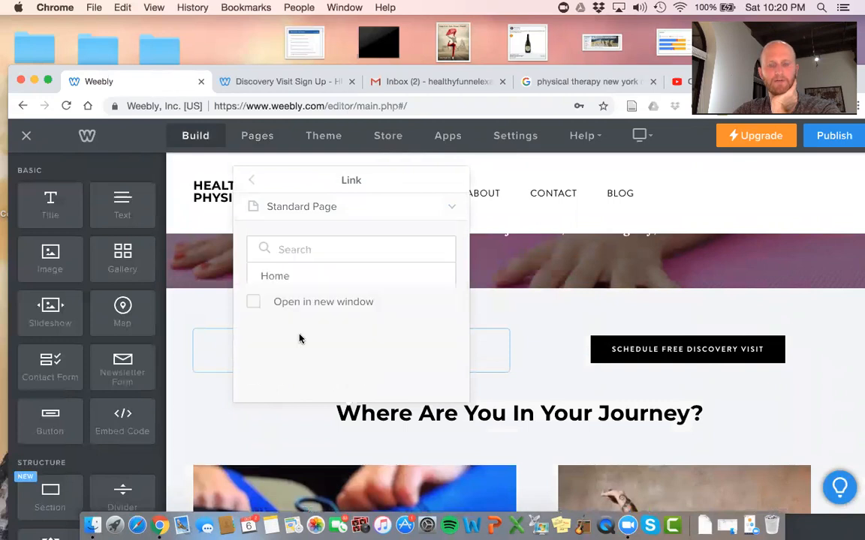
{"action": "left_click", "coordinate": [832, 138]}
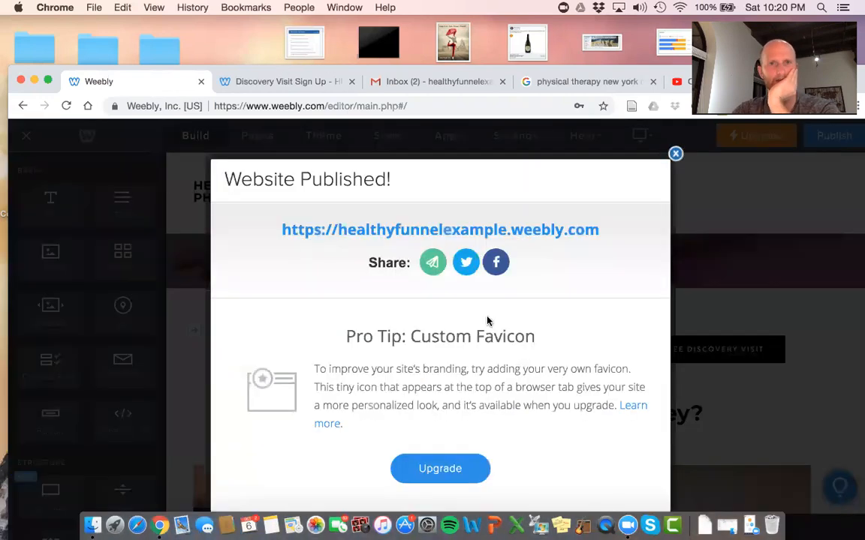
{"action": "left_click", "coordinate": [520, 234]}
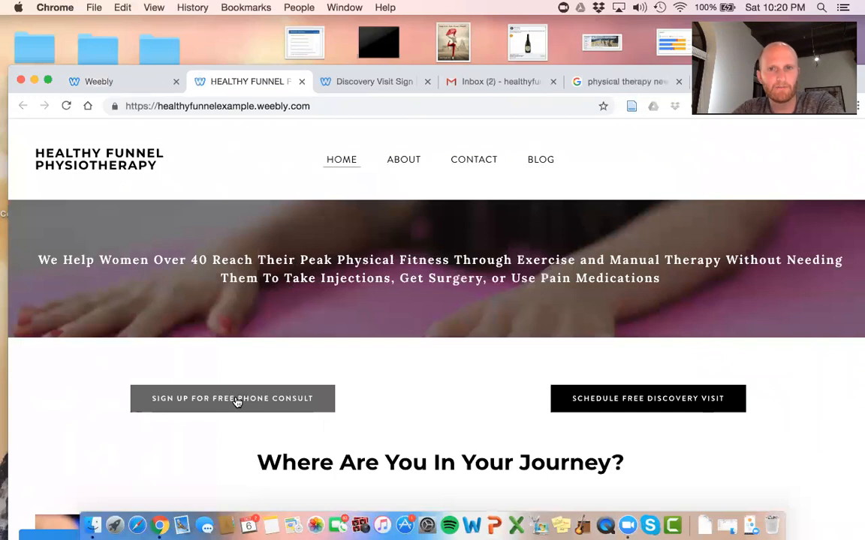
{"action": "left_click", "coordinate": [236, 402]}
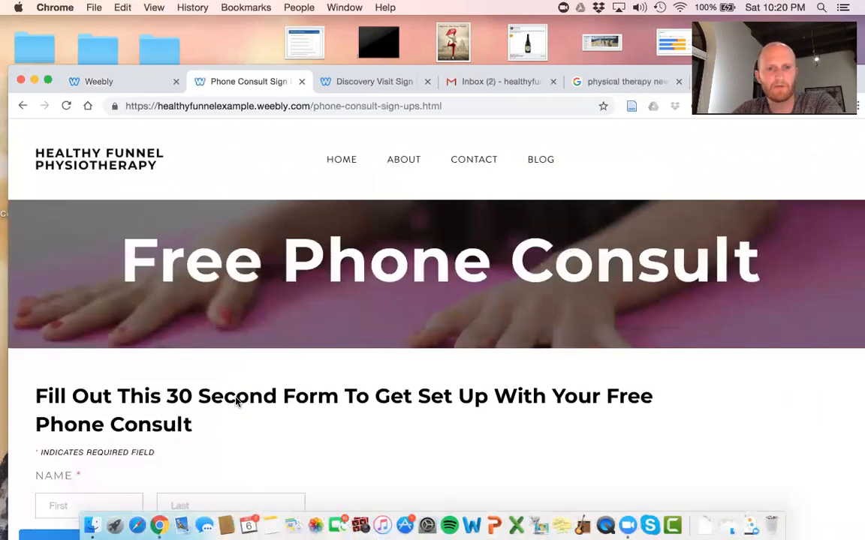
{"action": "scroll", "coordinate": [236, 402], "scroll_direction": "down", "scroll_amount": 5}
{"action": "scroll", "coordinate": [236, 398], "scroll_direction": "up", "scroll_amount": 10}
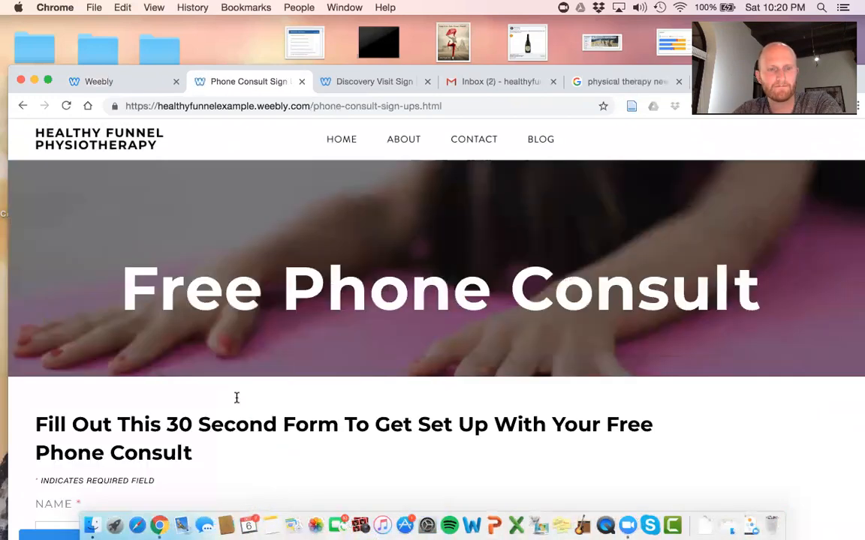
{"action": "left_click", "coordinate": [300, 81]}
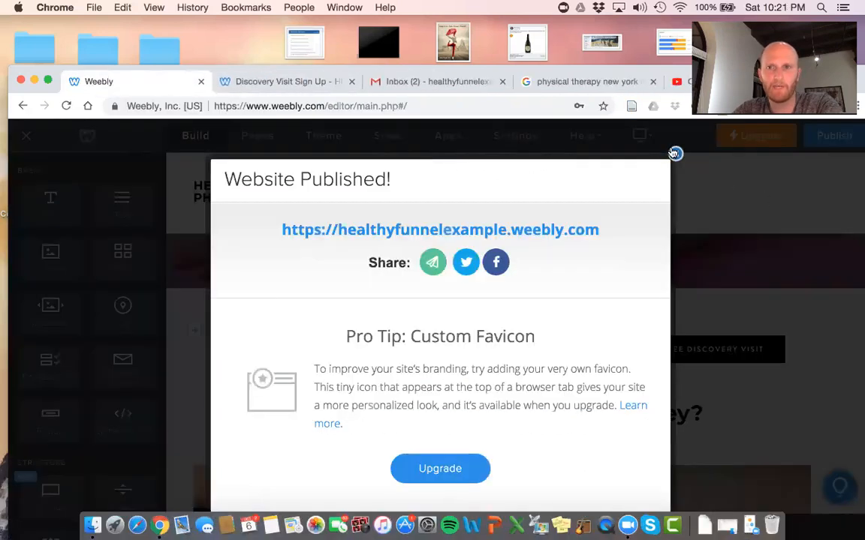
Open the Phone Consult Sign Ups page from the Pages list
{"action": "left_click", "coordinate": [675, 153]}
{"action": "scroll", "coordinate": [670, 344], "scroll_direction": "down", "scroll_amount": 10}
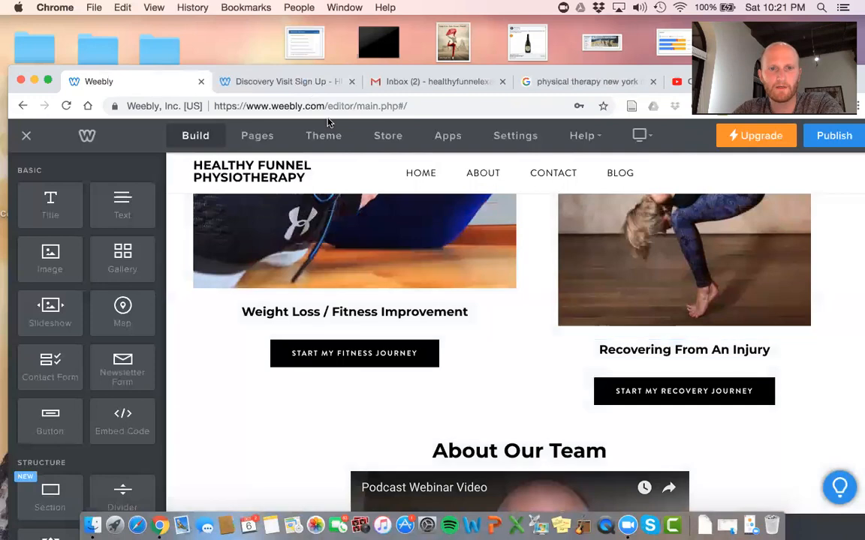
{"action": "left_click", "coordinate": [256, 139]}
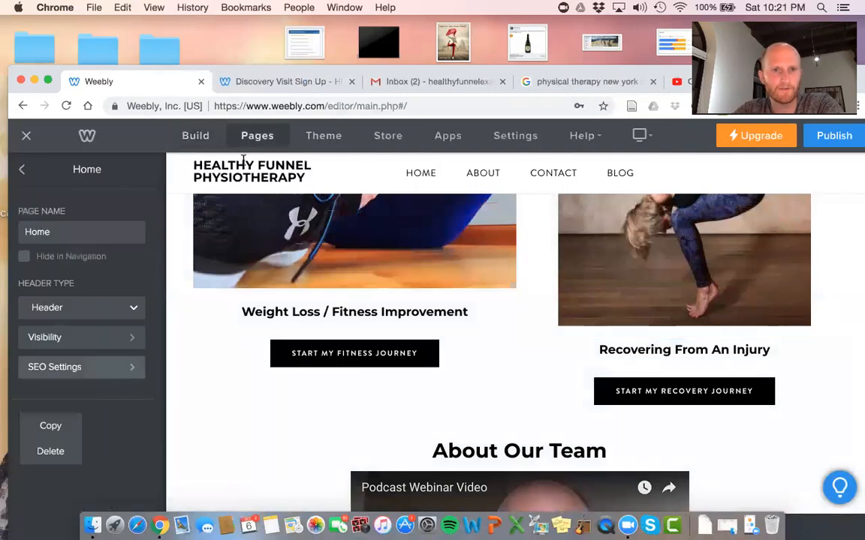
{"action": "left_click", "coordinate": [22, 171]}
{"action": "left_click", "coordinate": [68, 361]}
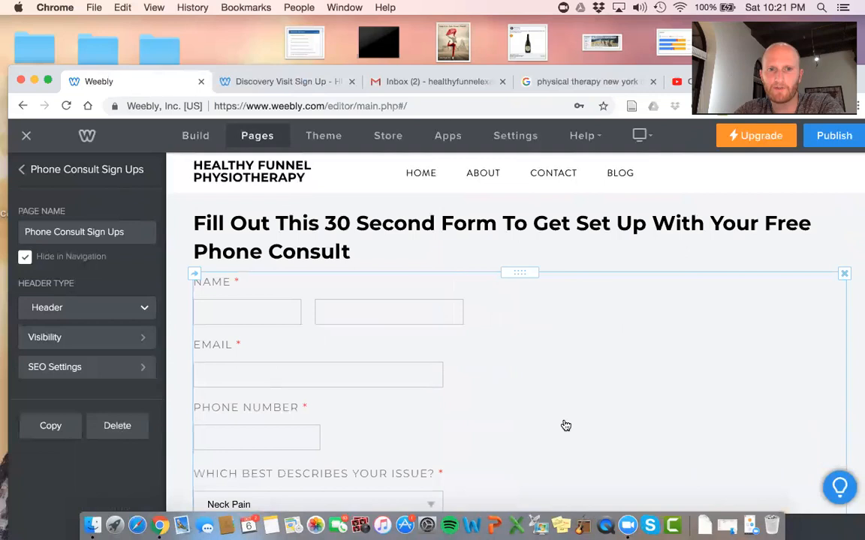
Rename the form from 'Discovery Visit Inquiries' to 'Free Phone Consult Inquiries' in Form Options
{"action": "left_click", "coordinate": [678, 386]}
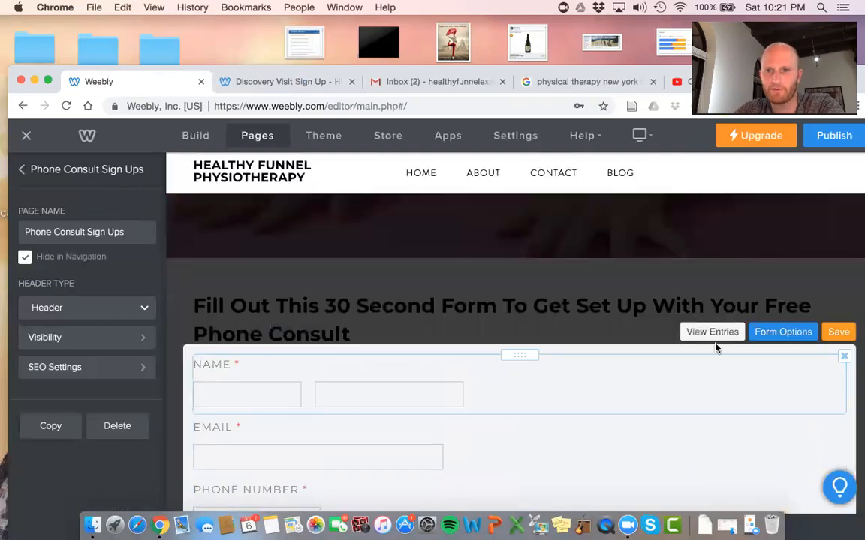
{"action": "left_click", "coordinate": [782, 332]}
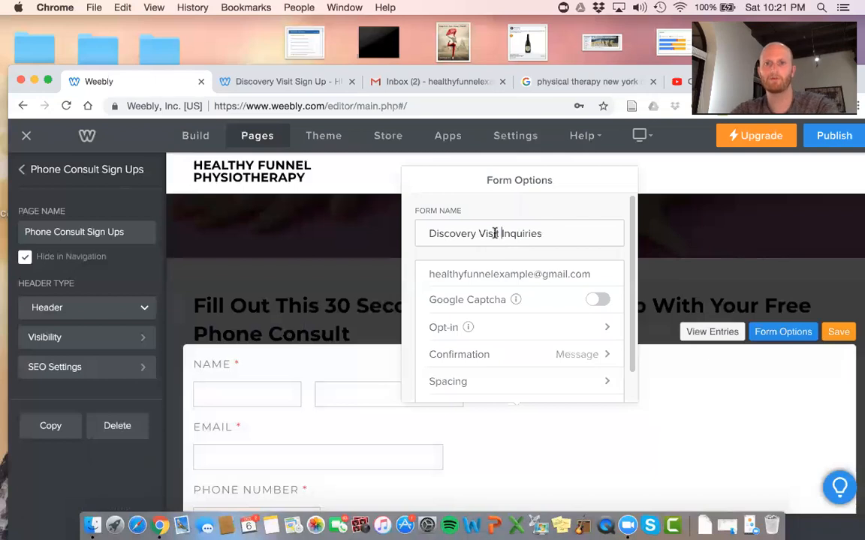
{"action": "left_click", "coordinate": [388, 224]}
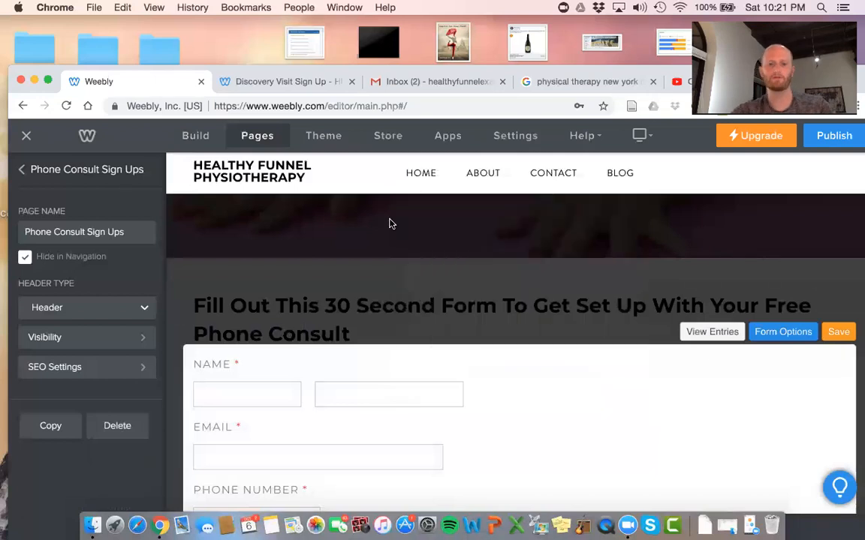
{"action": "left_click", "coordinate": [763, 337]}
{"action": "left_click_drag", "start_coordinate": [499, 232], "coordinate": [425, 227]}
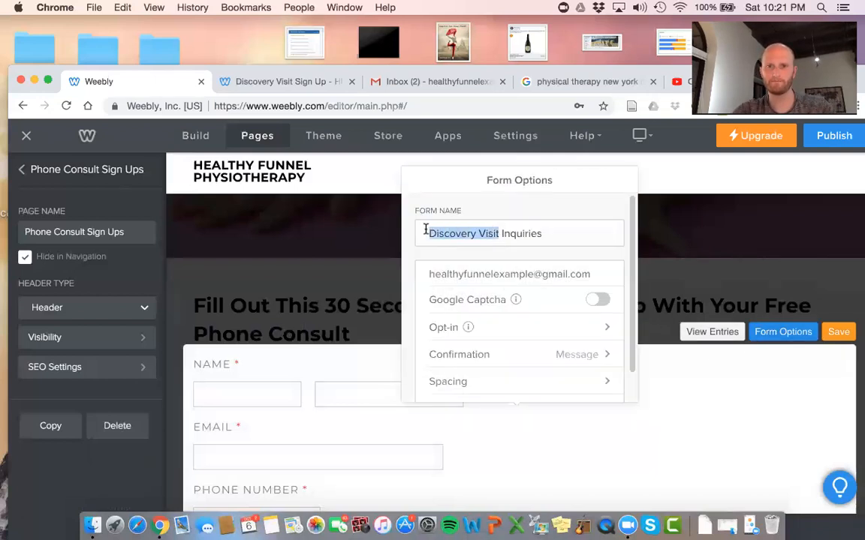
{"action": "type", "text": "Free Phone Consult"}
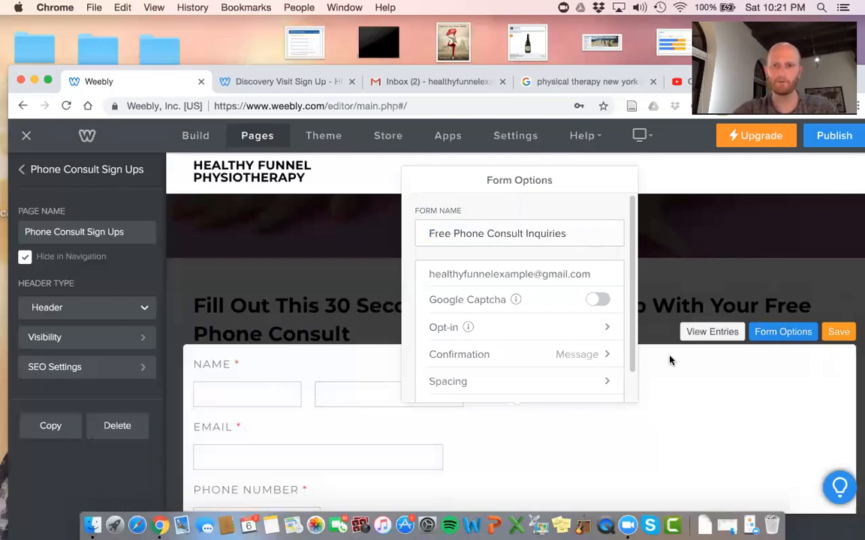
{"action": "left_click", "coordinate": [735, 440]}
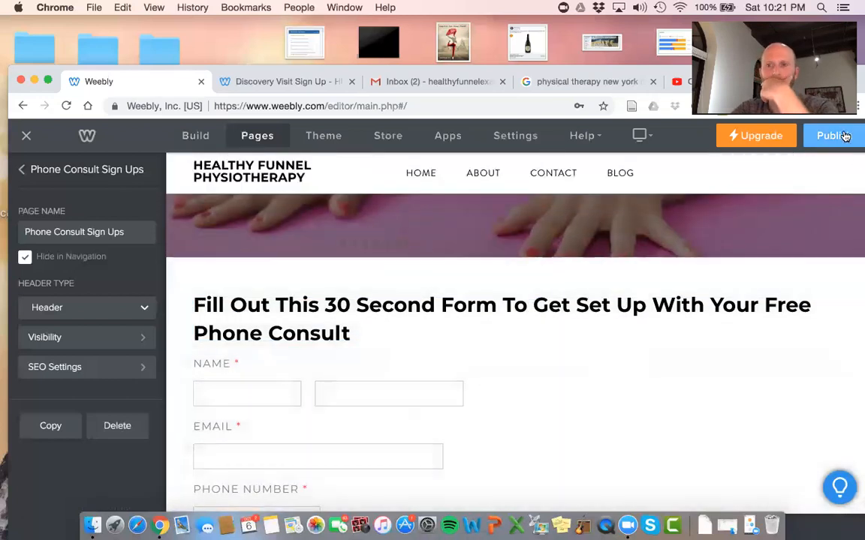
Publish the site, then try adding a File element under the form heading
{"action": "left_click", "coordinate": [844, 135]}
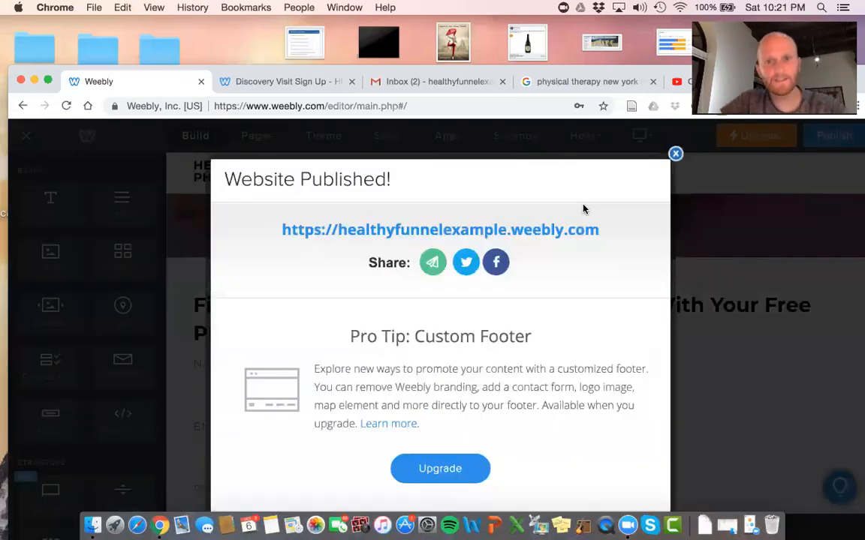
{"action": "left_click", "coordinate": [675, 153]}
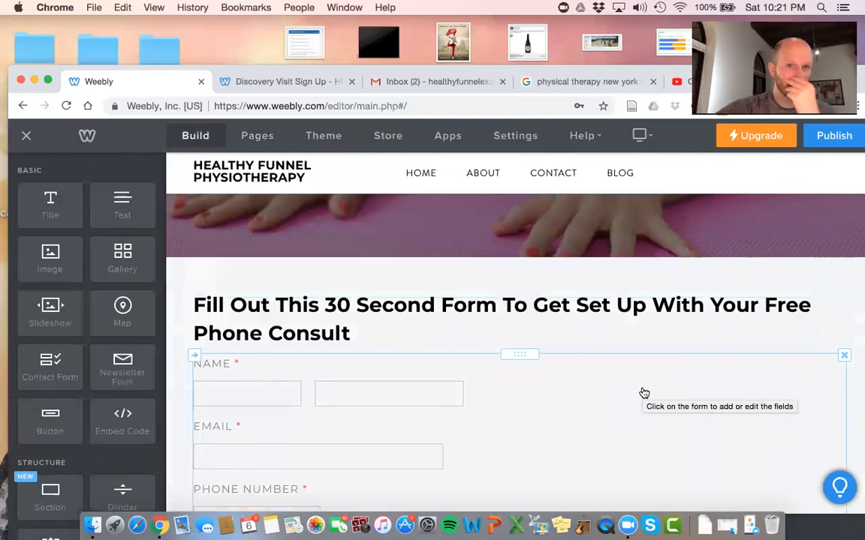
{"action": "scroll", "coordinate": [601, 398], "scroll_direction": "down", "scroll_amount": 2}
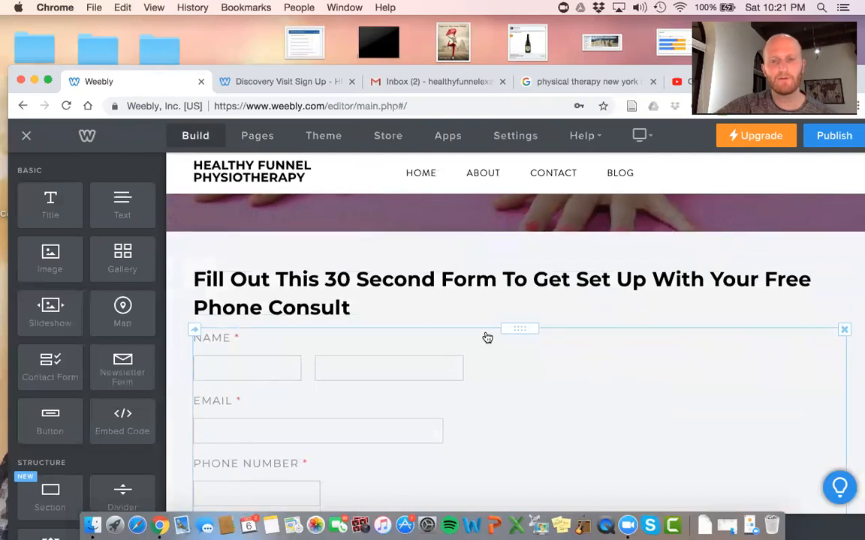
{"action": "scroll", "coordinate": [487, 337], "scroll_direction": "down", "scroll_amount": 2}
{"action": "scroll", "coordinate": [89, 409], "scroll_direction": "down", "scroll_amount": 8}
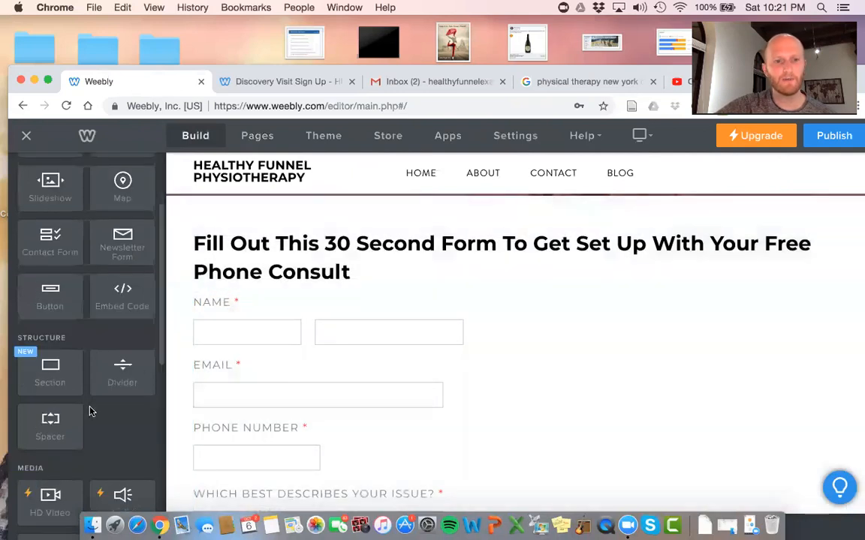
{"action": "left_click_drag", "start_coordinate": [106, 412], "coordinate": [673, 204]}
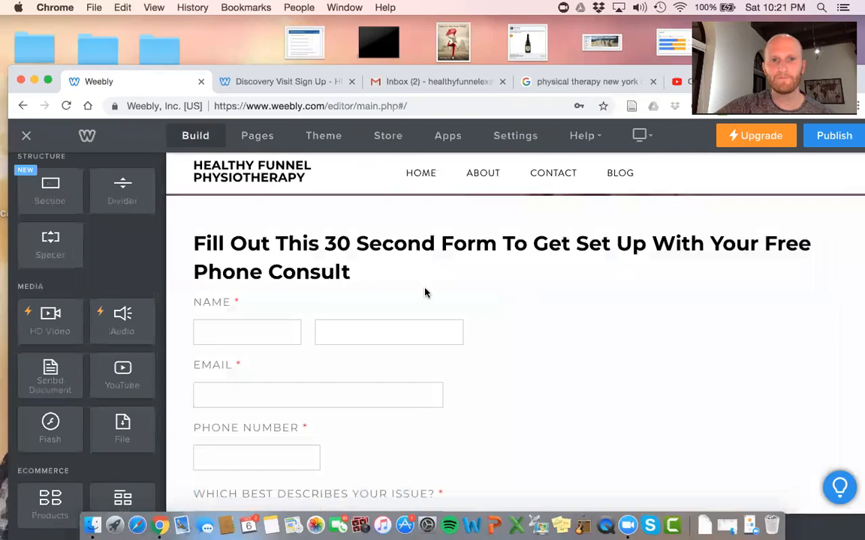
{"action": "scroll", "coordinate": [241, 227], "scroll_direction": "up", "scroll_amount": 5}
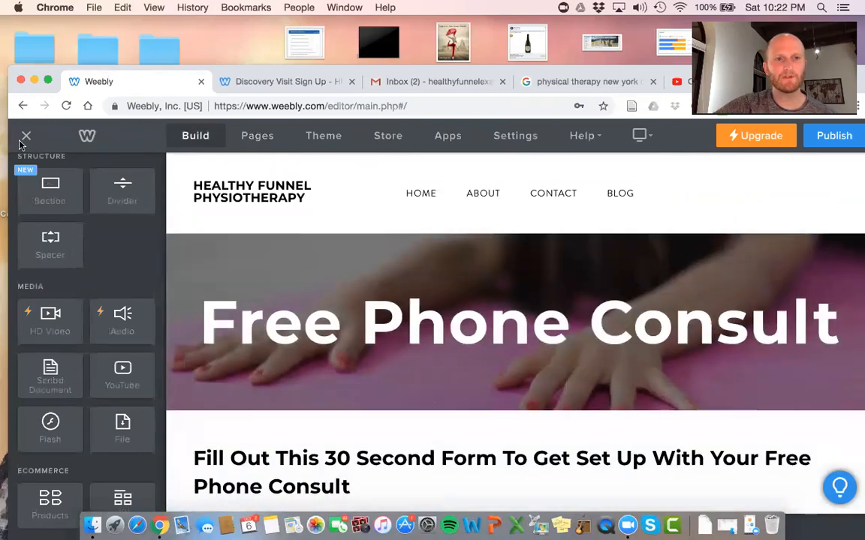
Exit the editor, review the single Discovery Visit Inquiries entry, and return to the dashboard
{"action": "left_click", "coordinate": [27, 138]}
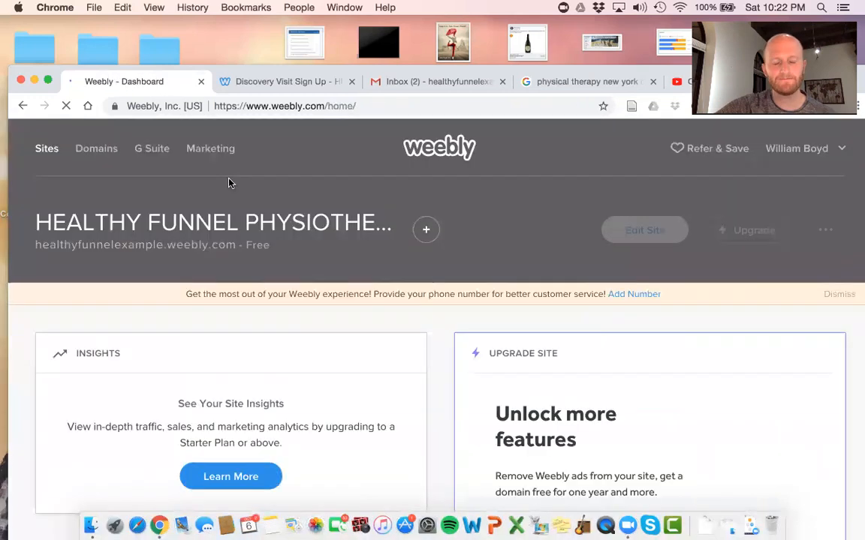
{"action": "scroll", "coordinate": [229, 182], "scroll_direction": "down", "scroll_amount": 5}
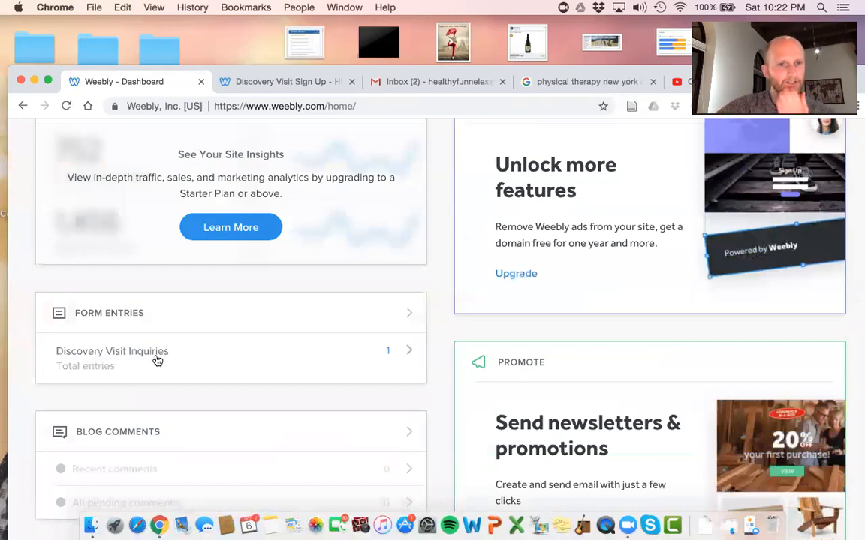
{"action": "left_click", "coordinate": [157, 361]}
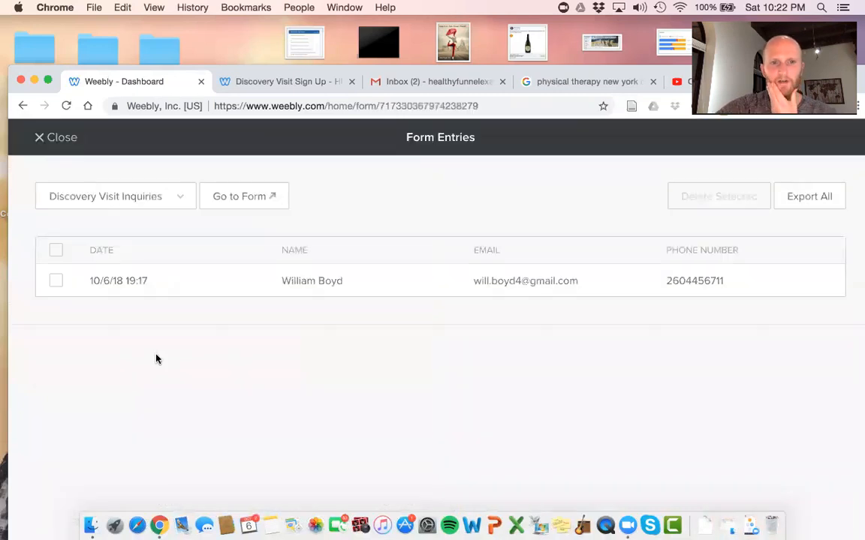
{"action": "left_click", "coordinate": [344, 279]}
{"action": "scroll", "coordinate": [344, 278], "scroll_direction": "down", "scroll_amount": 1}
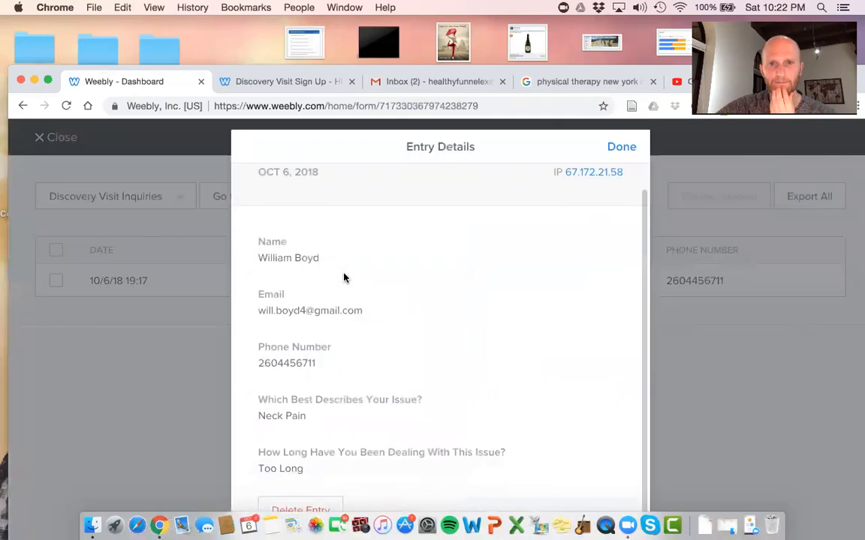
{"action": "left_click", "coordinate": [615, 148]}
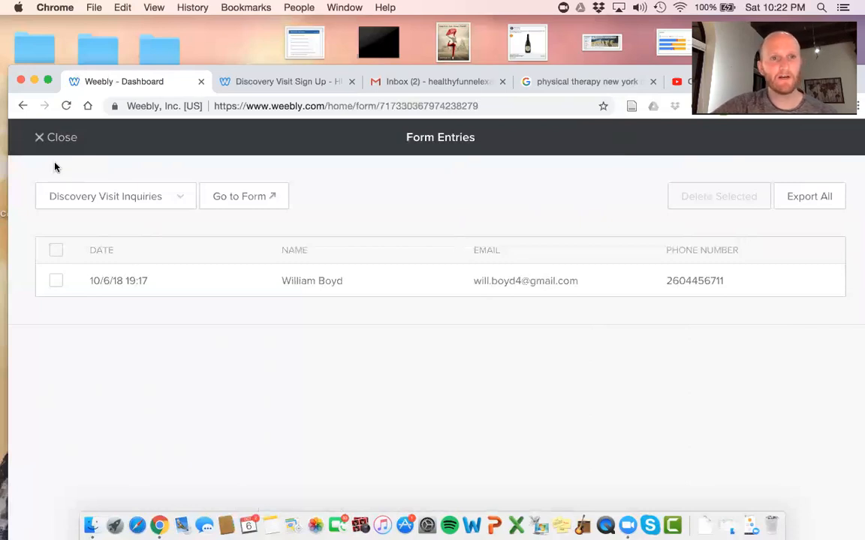
{"action": "left_click", "coordinate": [46, 137]}
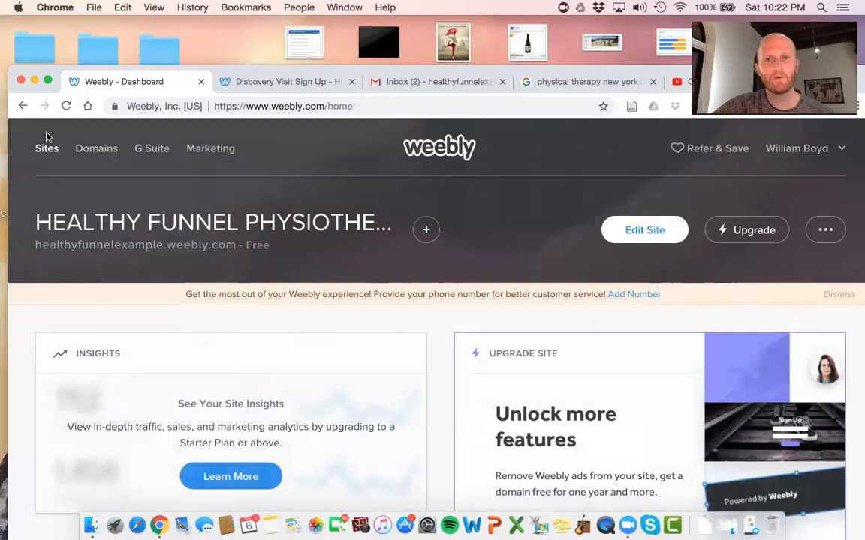
Reopen the editor's SEO settings, click into Header Code without adding any, and save
{"action": "left_click", "coordinate": [634, 237]}
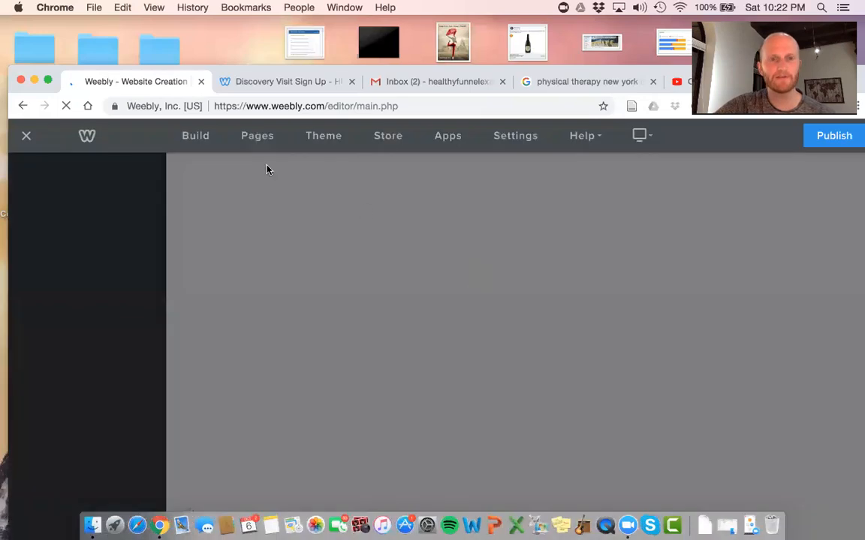
{"action": "left_click", "coordinate": [517, 136]}
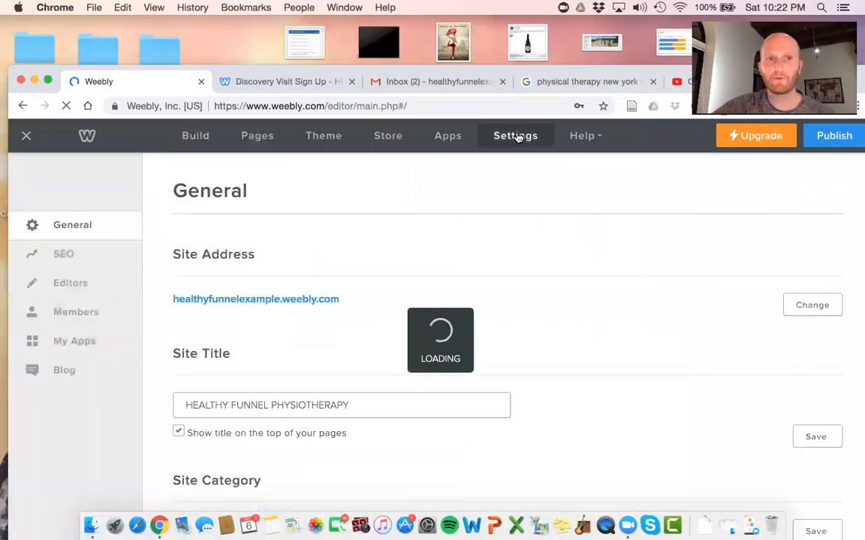
{"action": "left_click", "coordinate": [61, 259]}
{"action": "scroll", "coordinate": [429, 288], "scroll_direction": "down", "scroll_amount": 5}
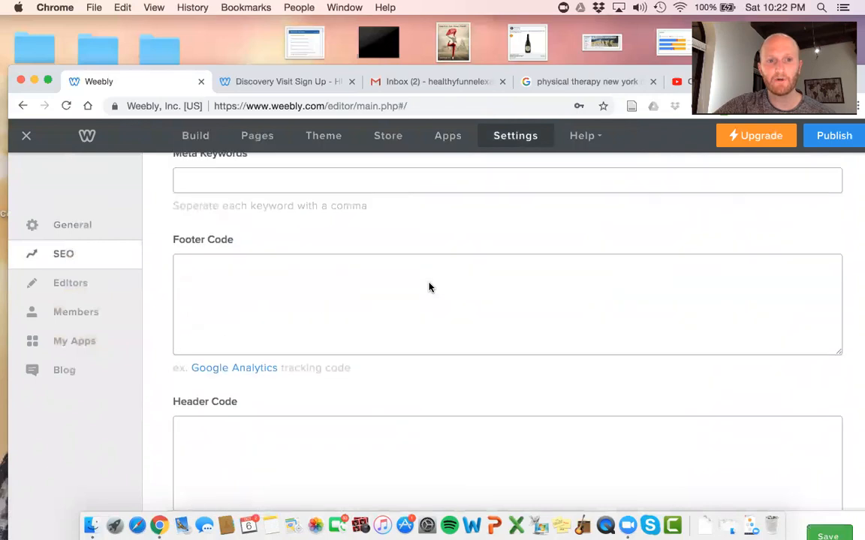
{"action": "scroll", "coordinate": [336, 295], "scroll_direction": "up", "scroll_amount": 2}
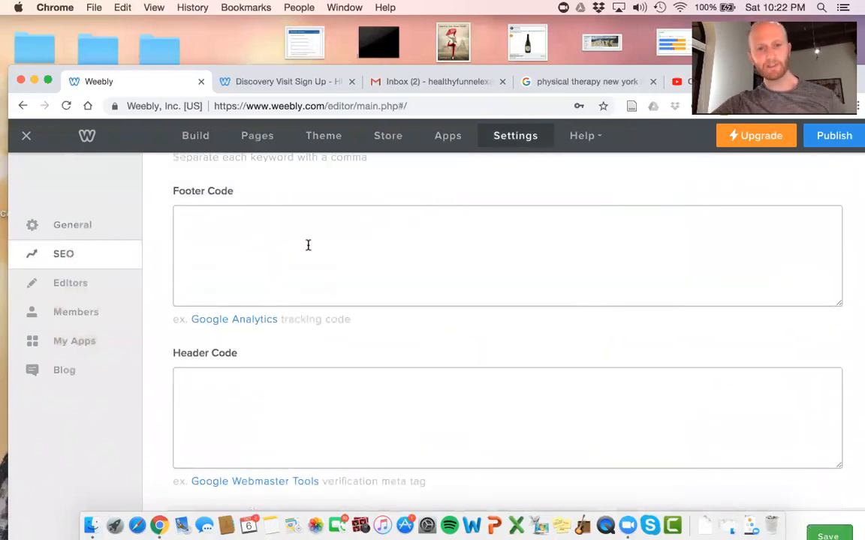
{"action": "scroll", "coordinate": [308, 245], "scroll_direction": "down", "scroll_amount": 1}
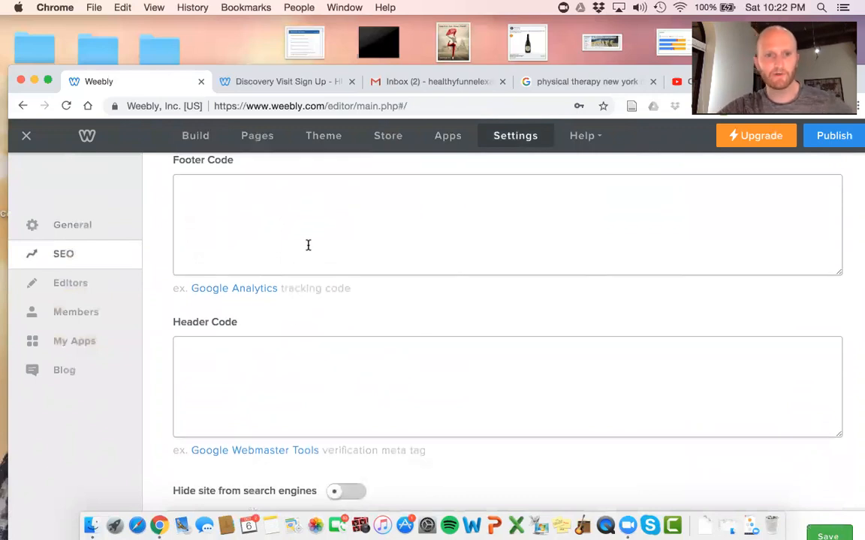
{"action": "scroll", "coordinate": [276, 376], "scroll_direction": "down", "scroll_amount": 1}
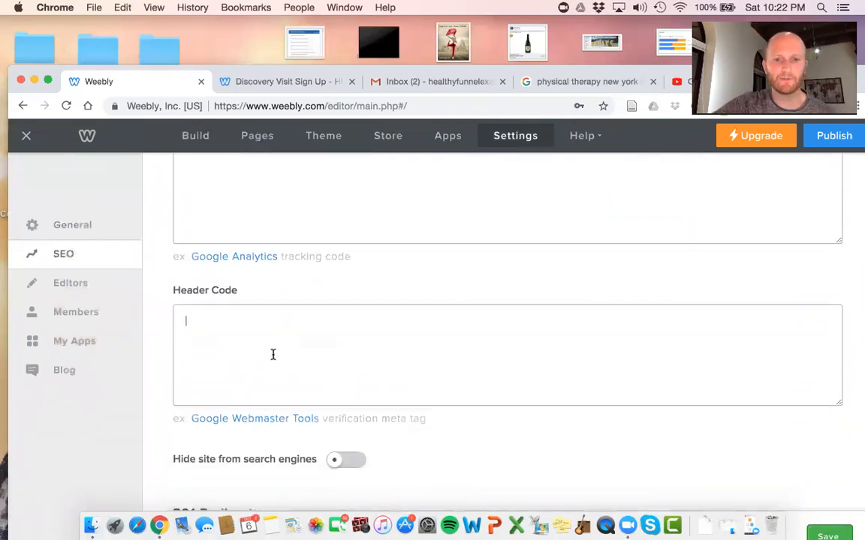
{"action": "left_click", "coordinate": [249, 342]}
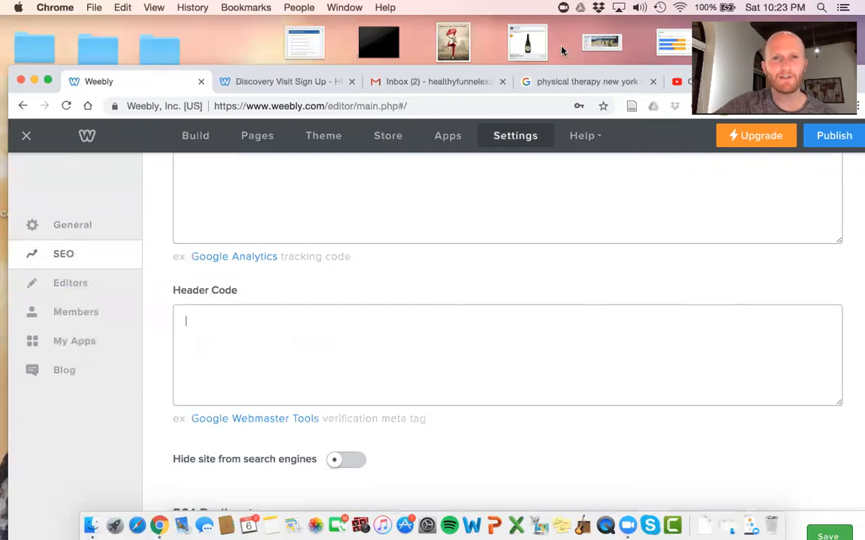
{"action": "left_click_drag", "start_coordinate": [385, 73], "coordinate": [386, 48]}
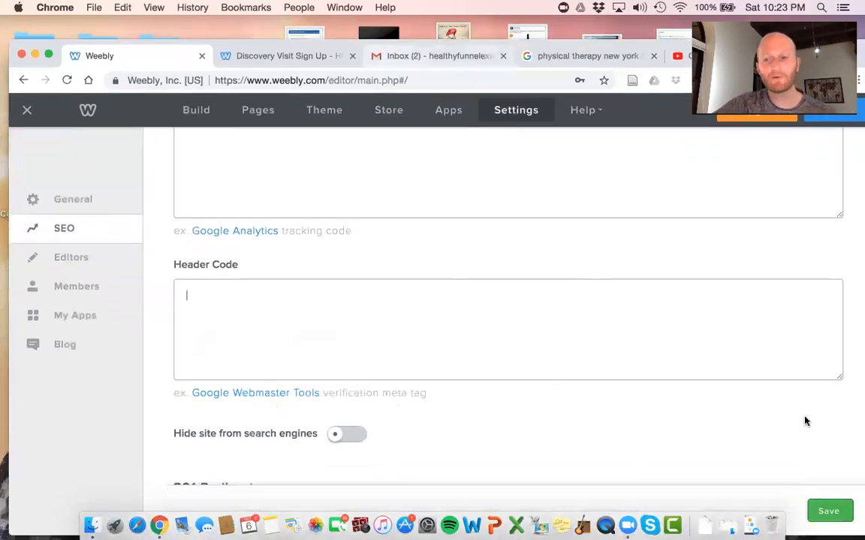
{"action": "left_click", "coordinate": [829, 512]}
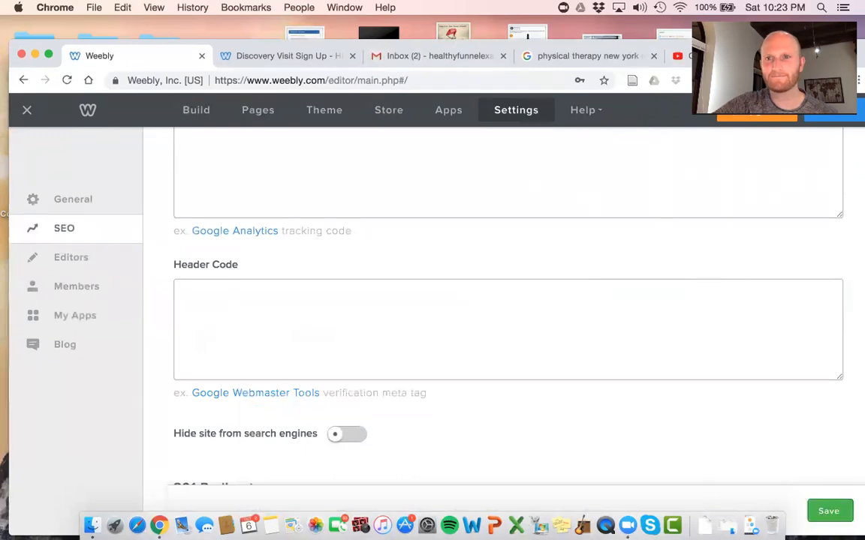